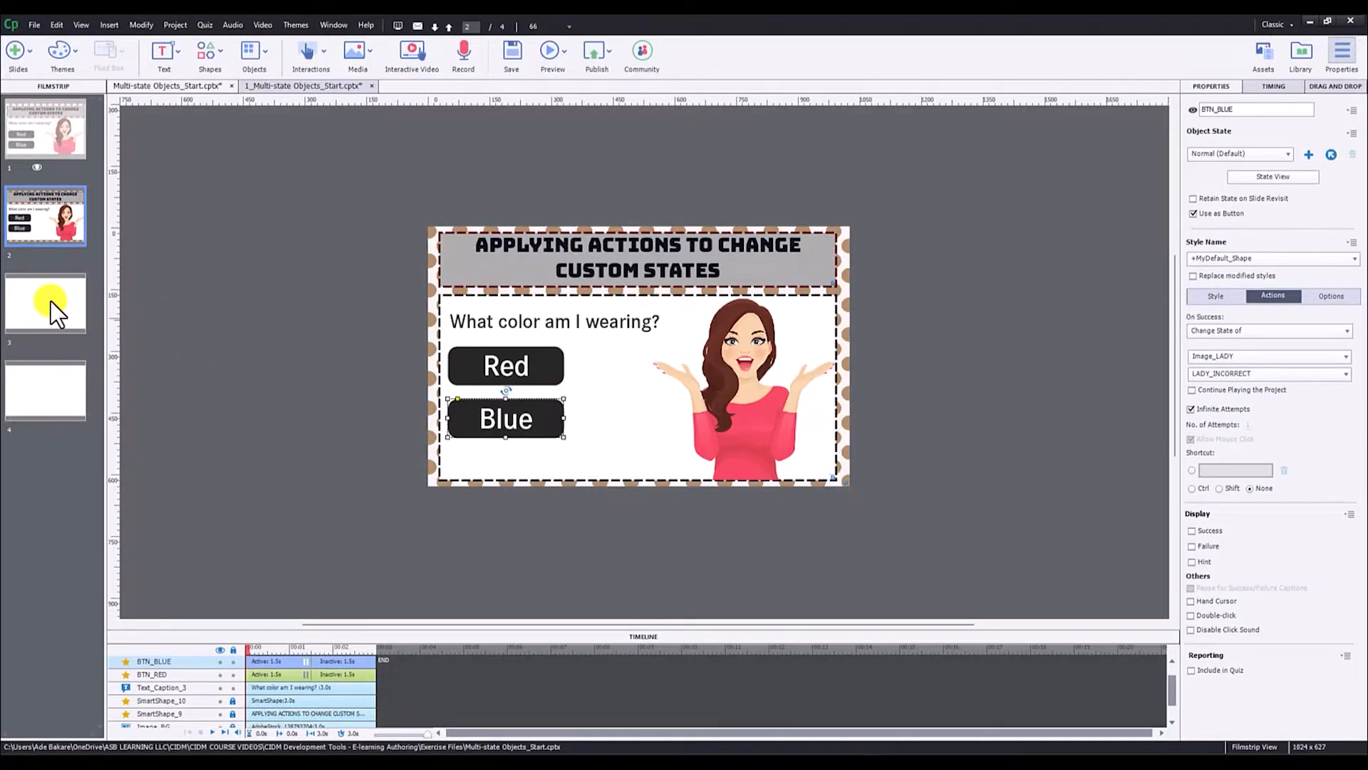
Step: Insert the AdobeStock_138793704 polka-dot image from the Exercise Files folder onto blank slide 3
click(50, 300)
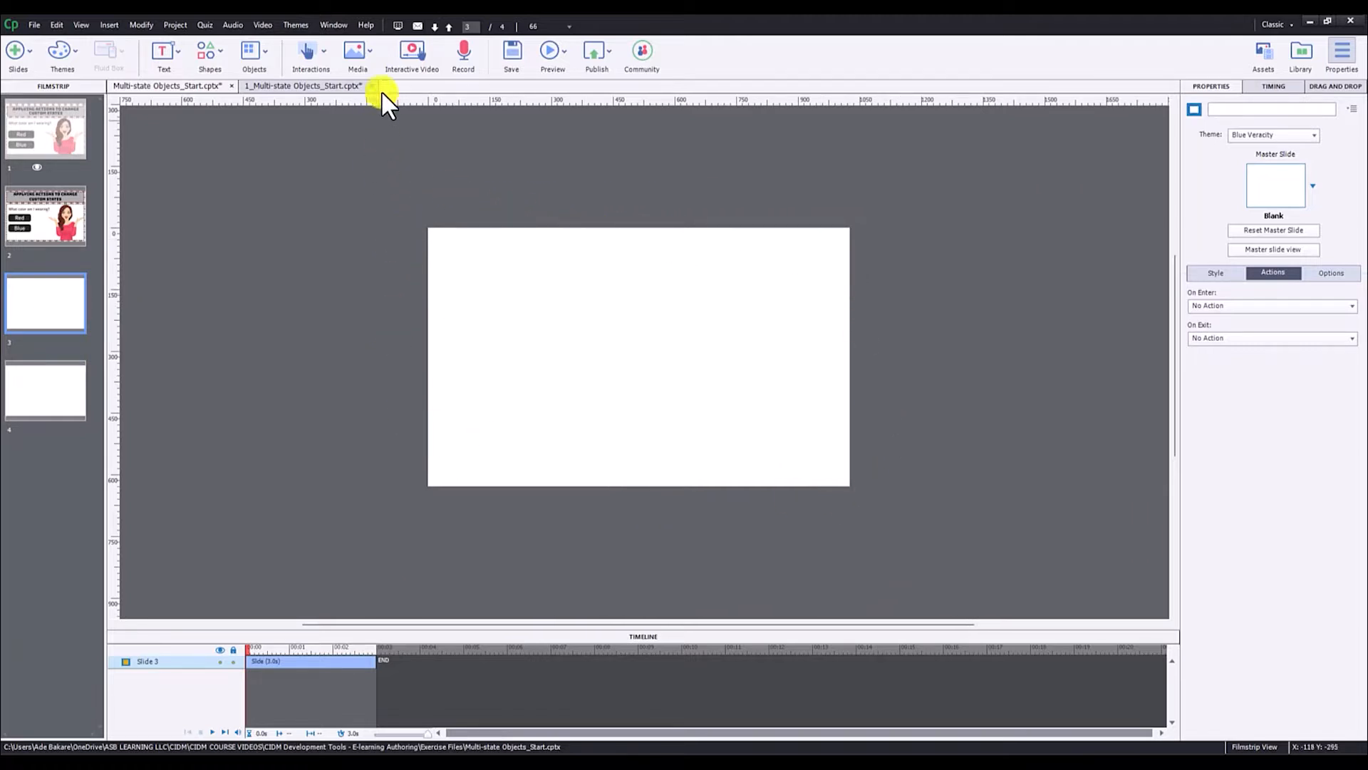
click(369, 54)
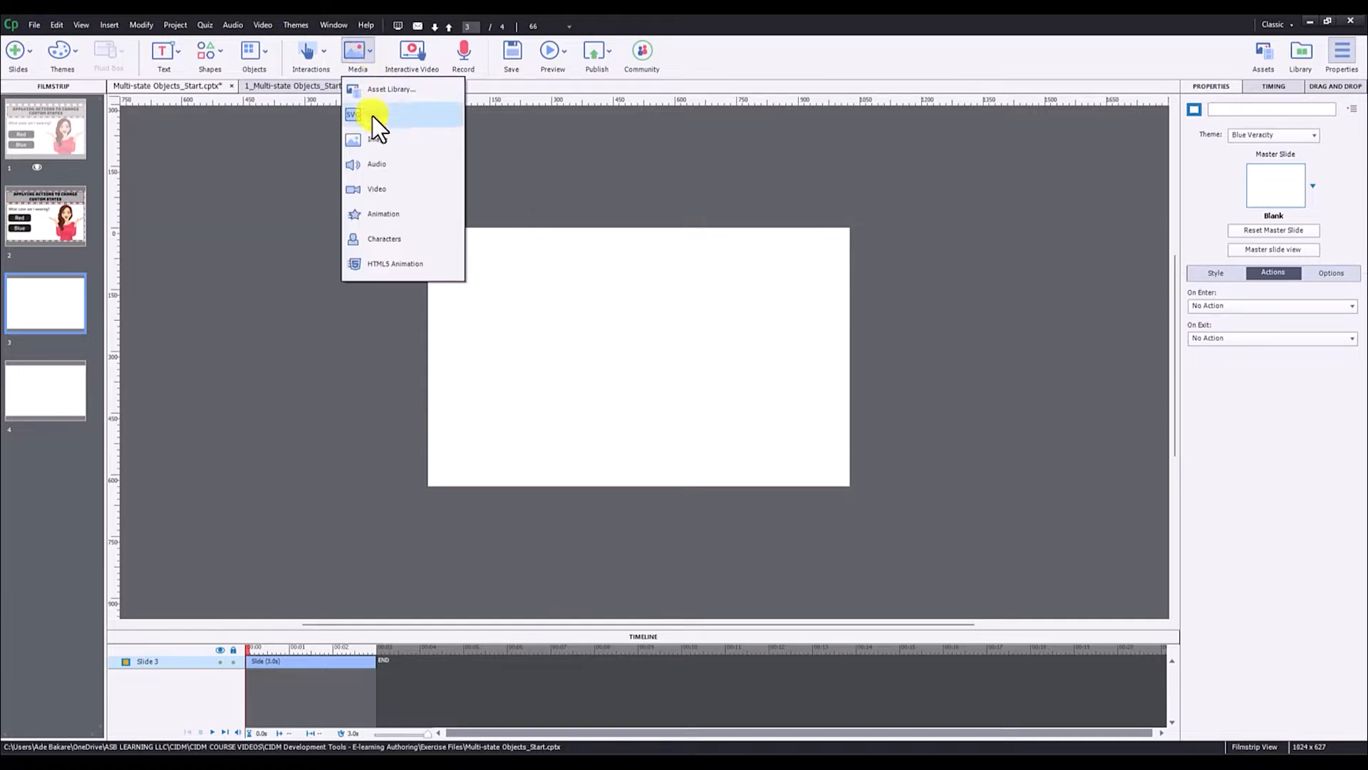
click(376, 138)
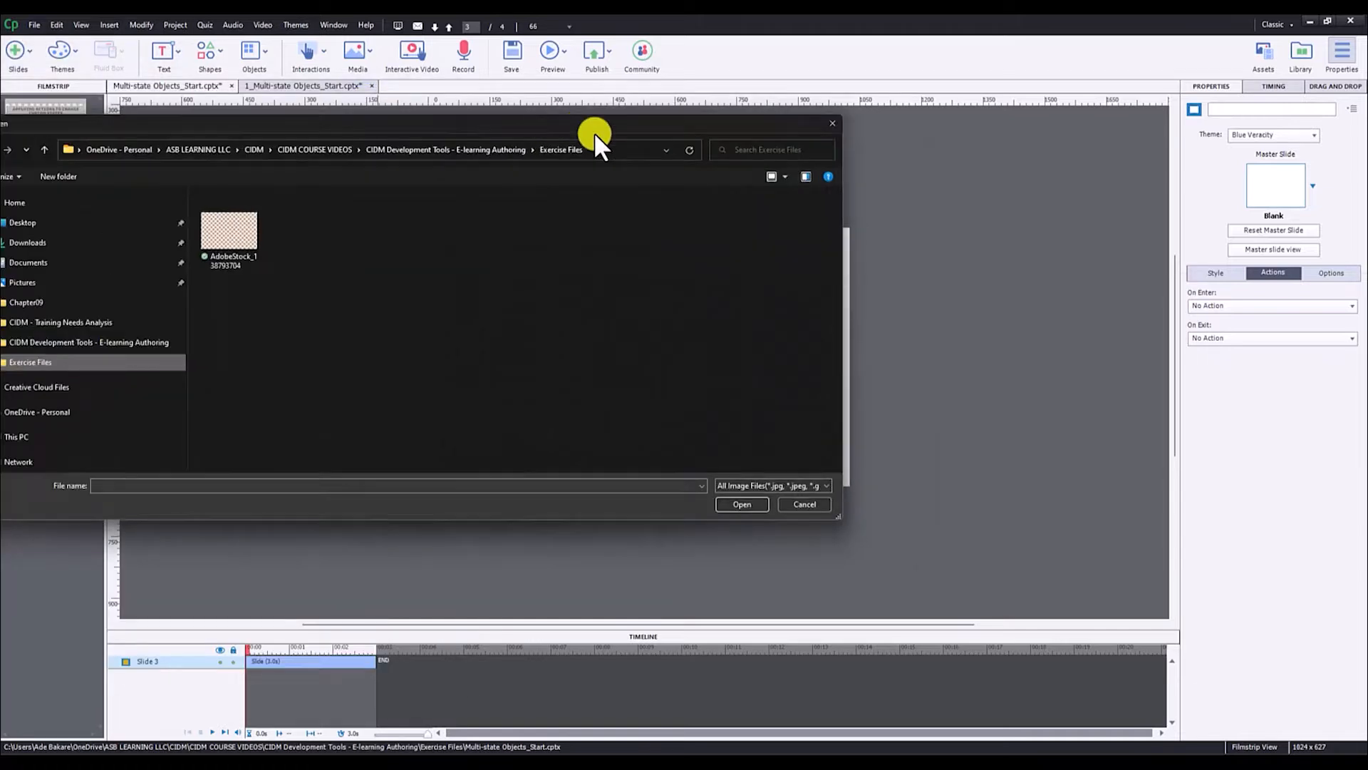
drag(593, 131, 627, 136)
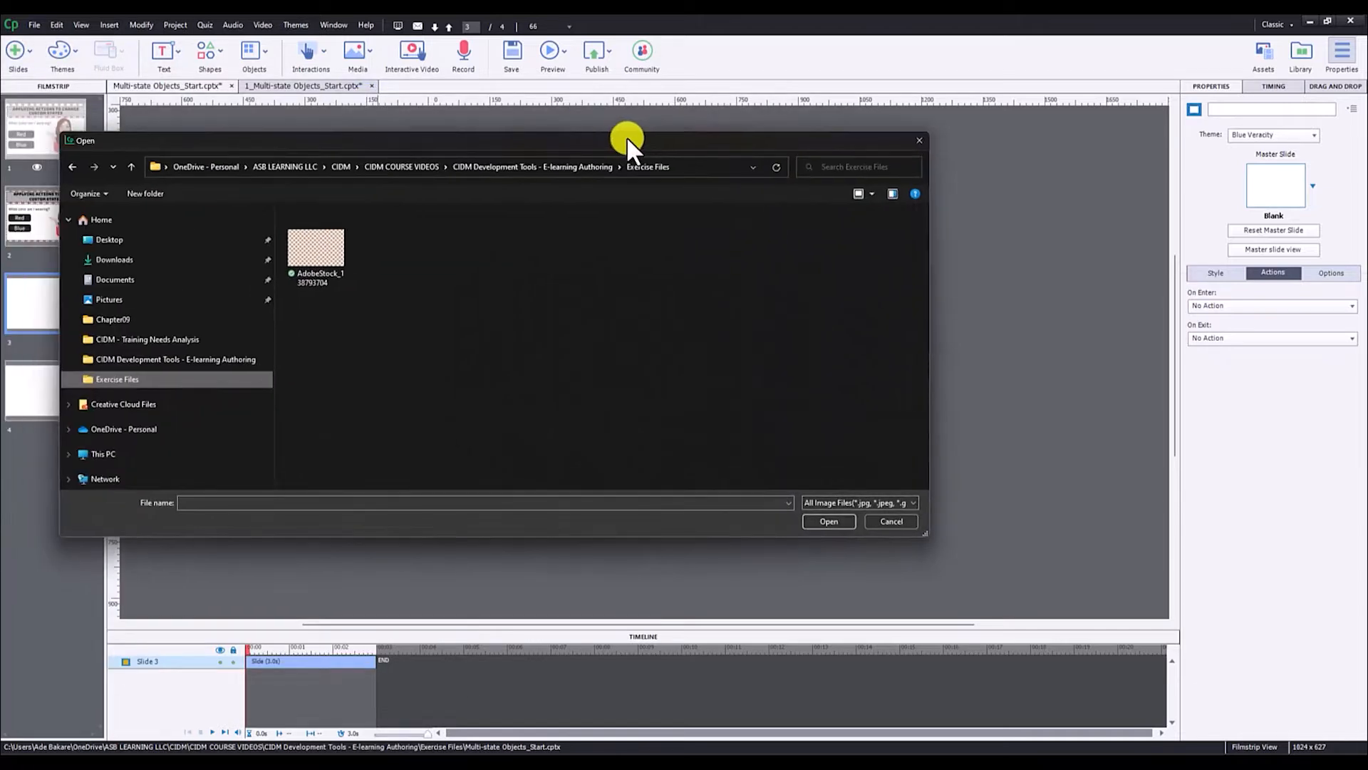
double_click(313, 247)
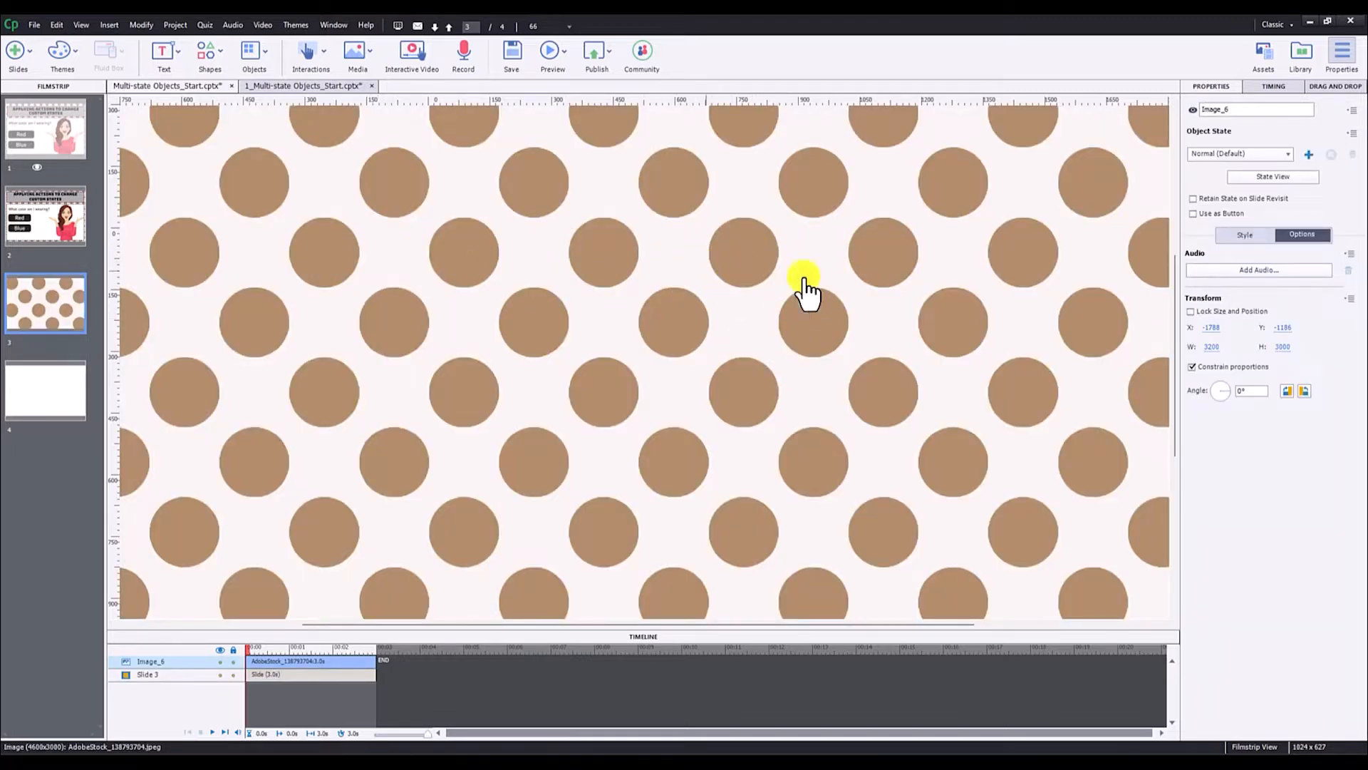
Step: Fit the polka-dot image to the stage and stretch it to about 1034 × 633 px so it covers the slide
click(1249, 234)
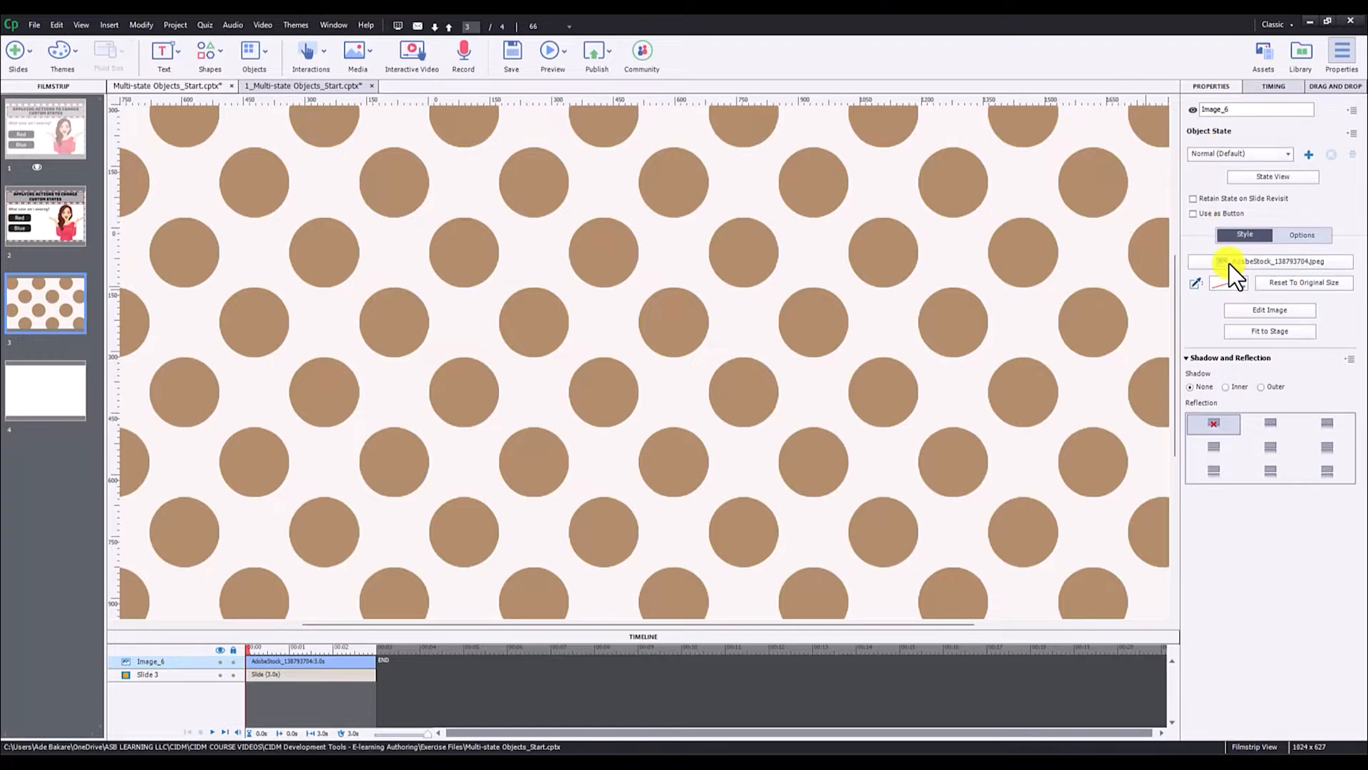
click(1260, 331)
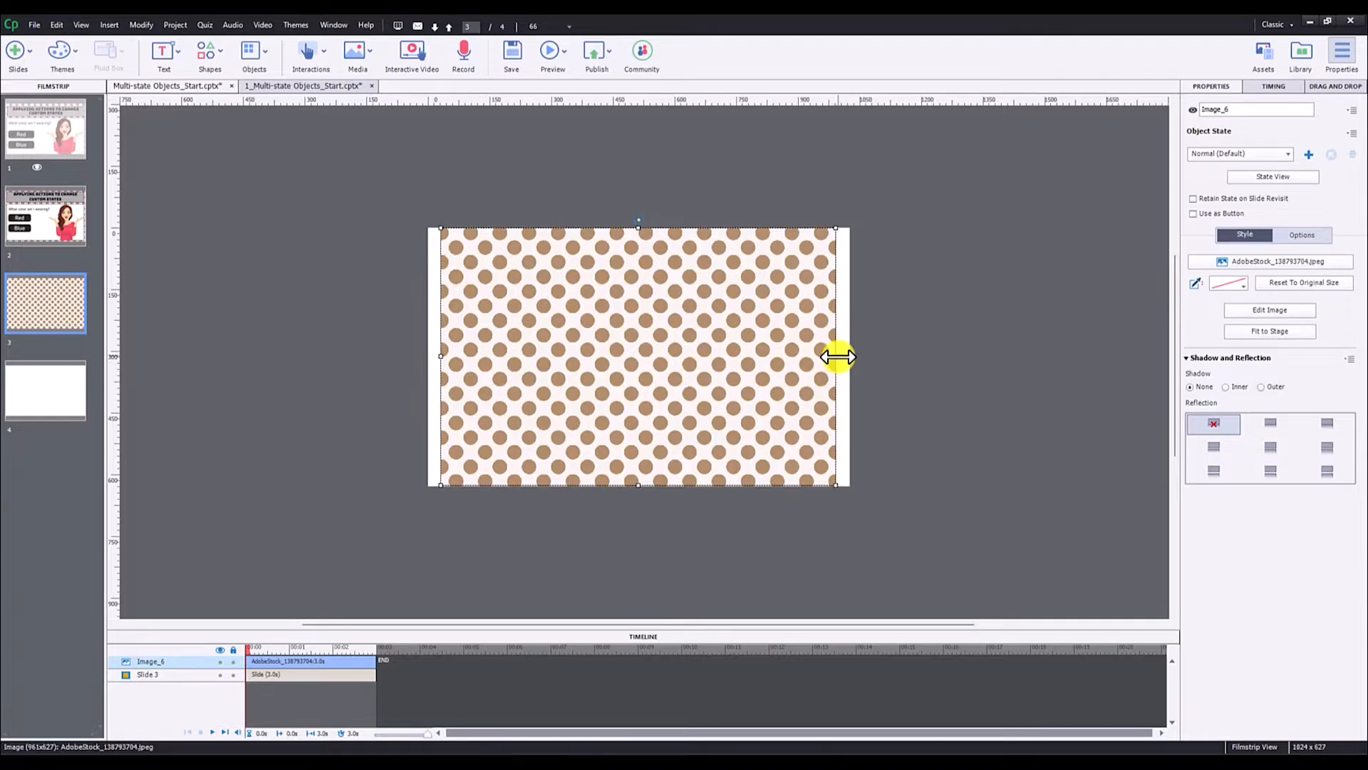
drag(838, 356, 850, 356)
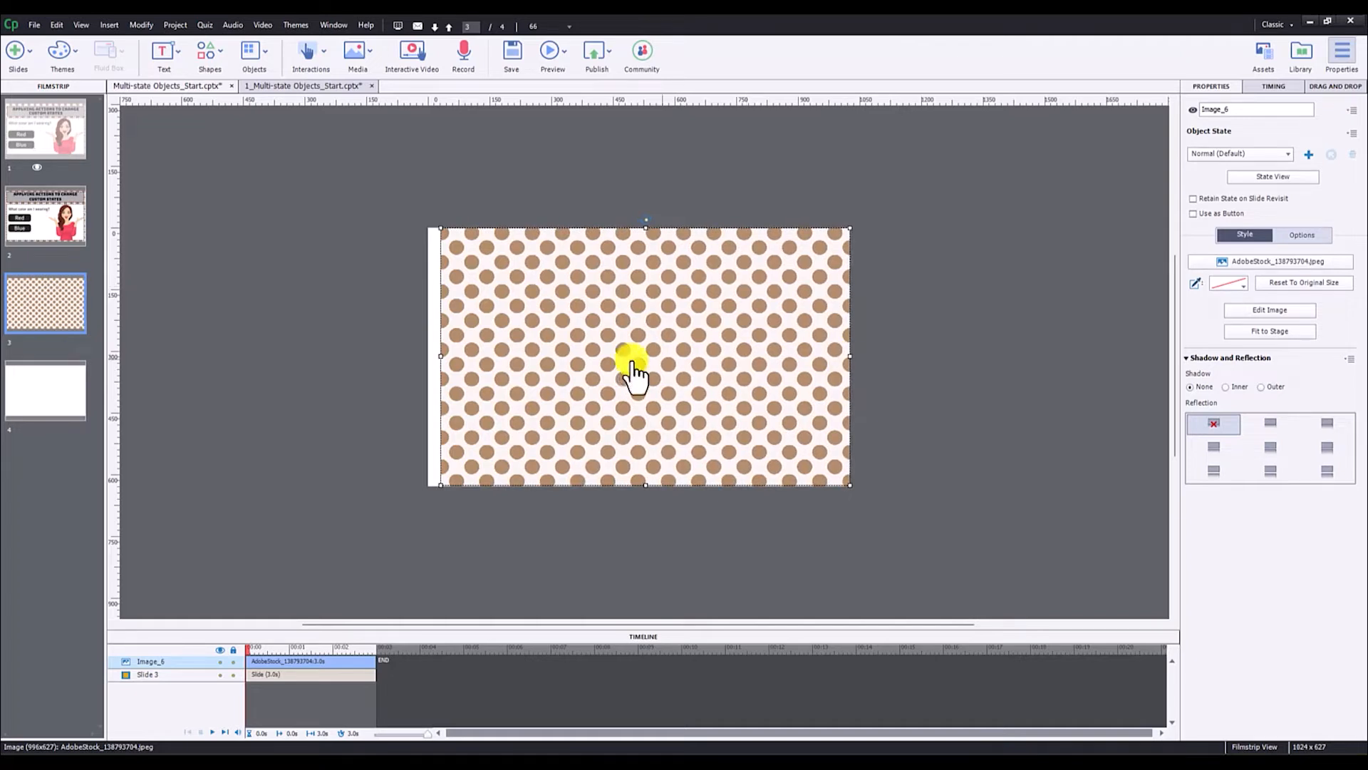
drag(443, 356, 425, 356)
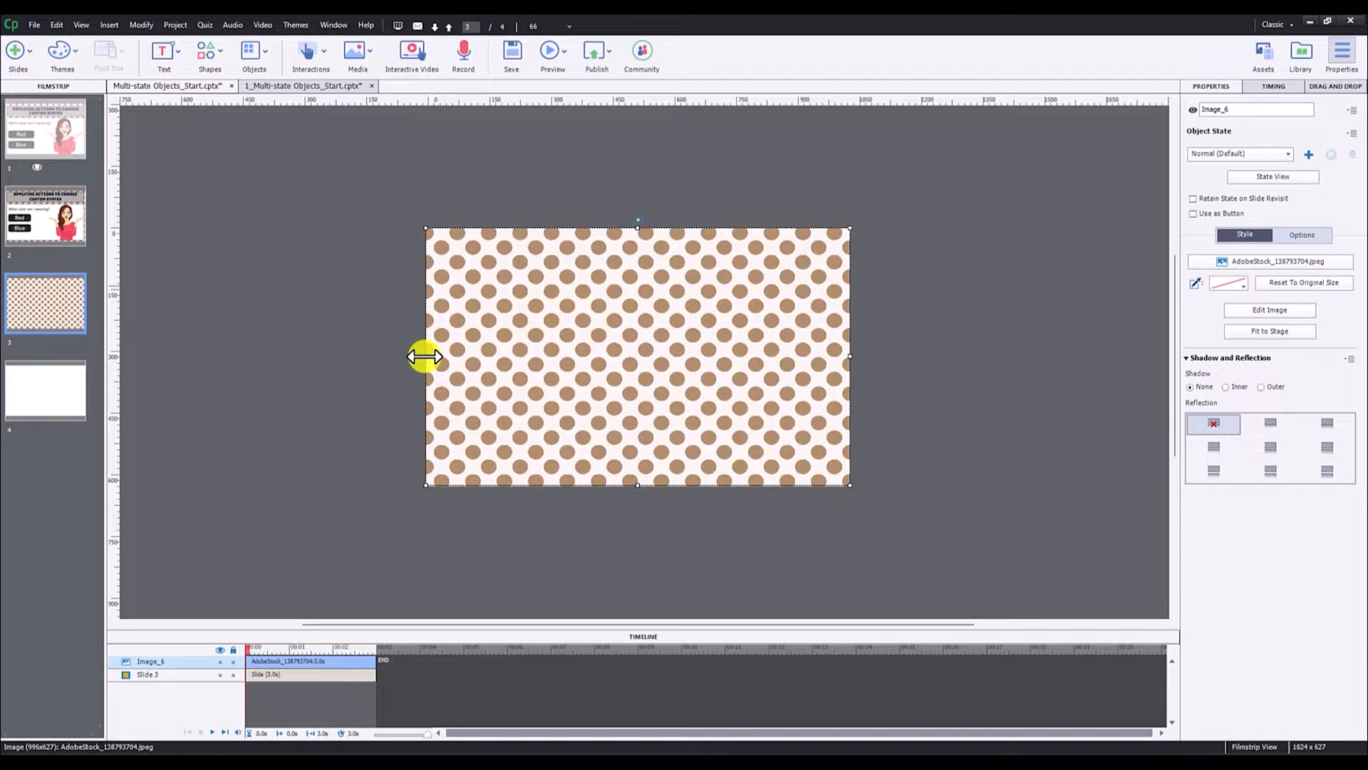
click(948, 345)
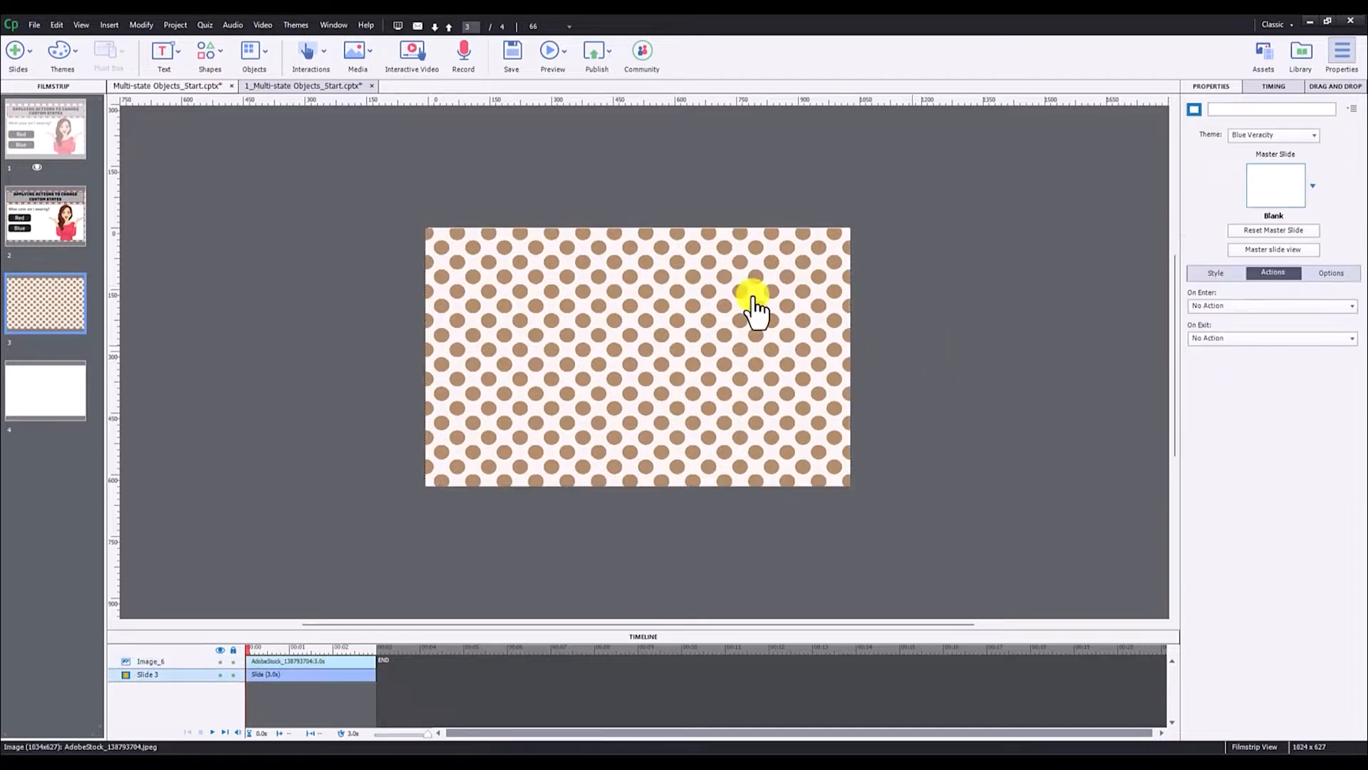
click(611, 278)
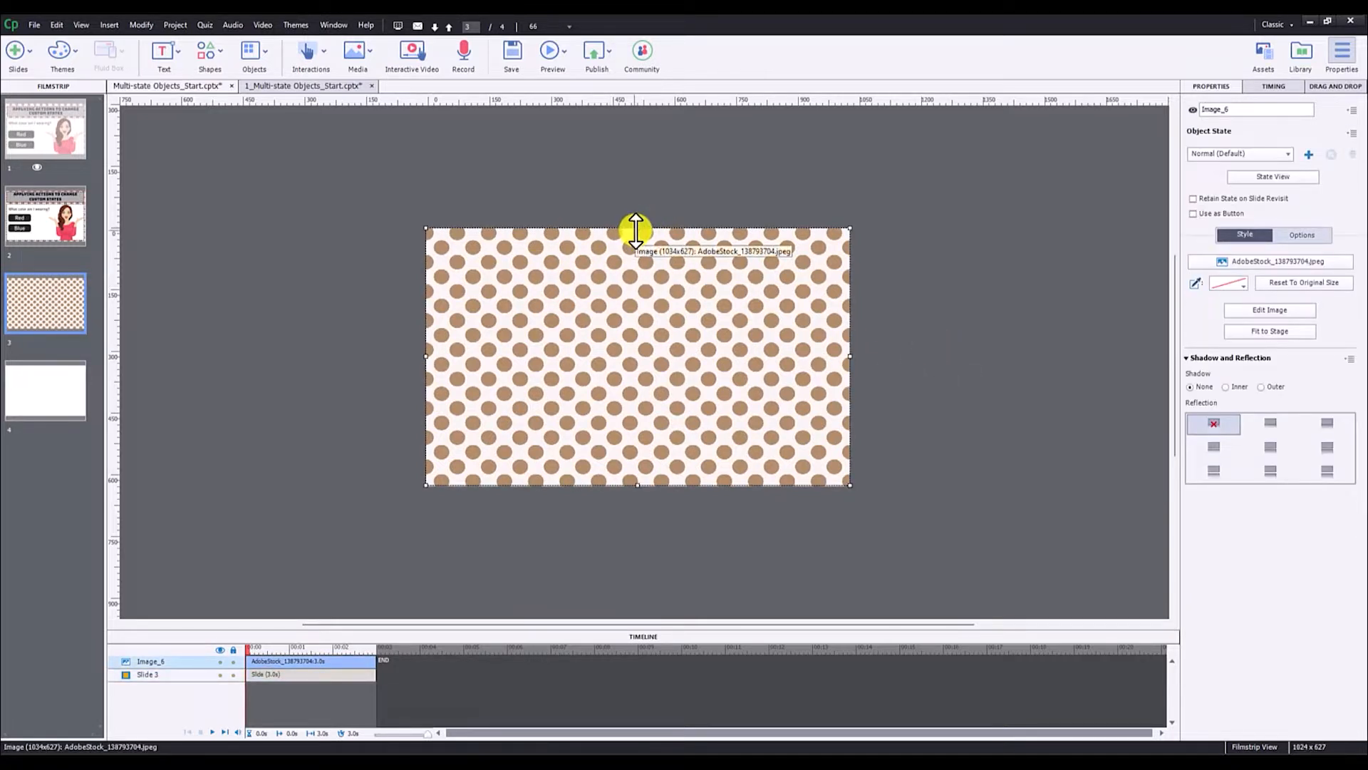
drag(636, 230, 636, 224)
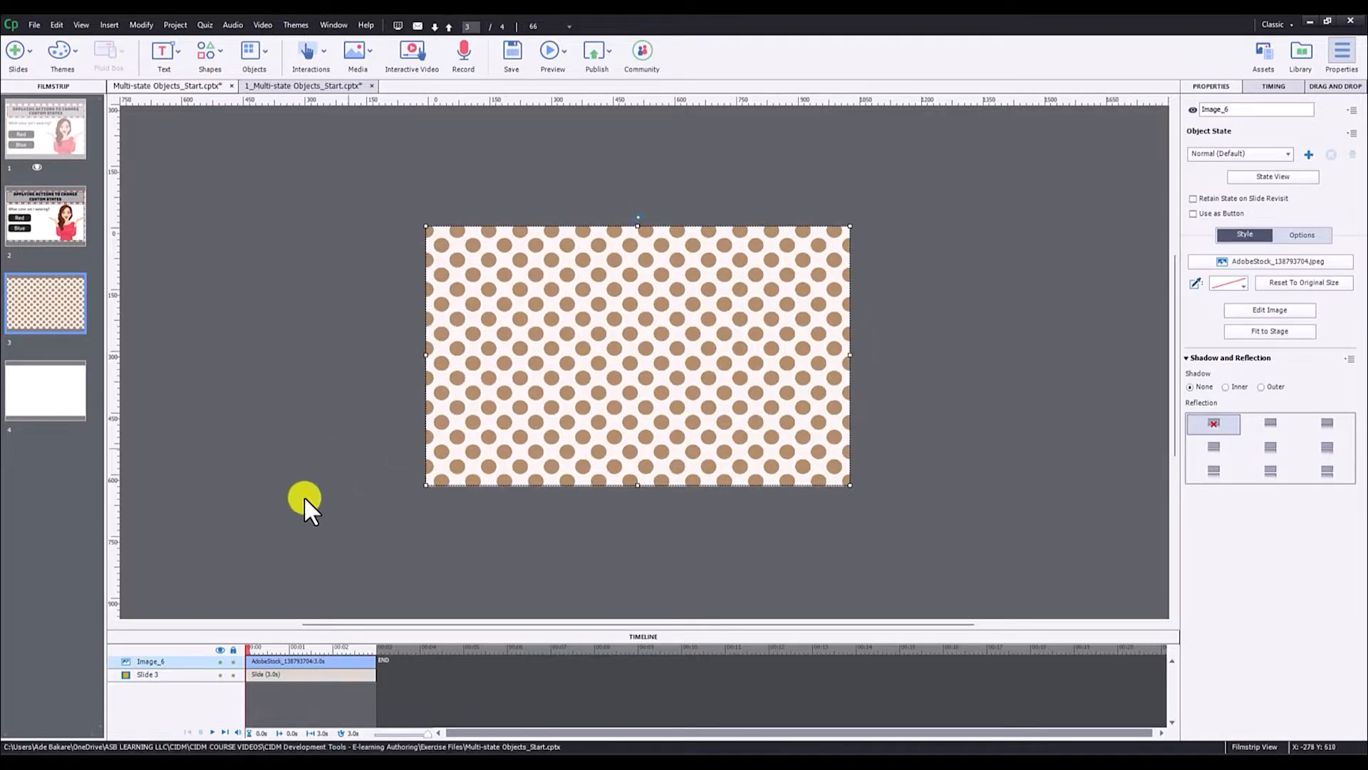
Step: Lock the polka-dot image in the timeline and rename it BG_Image
click(234, 662)
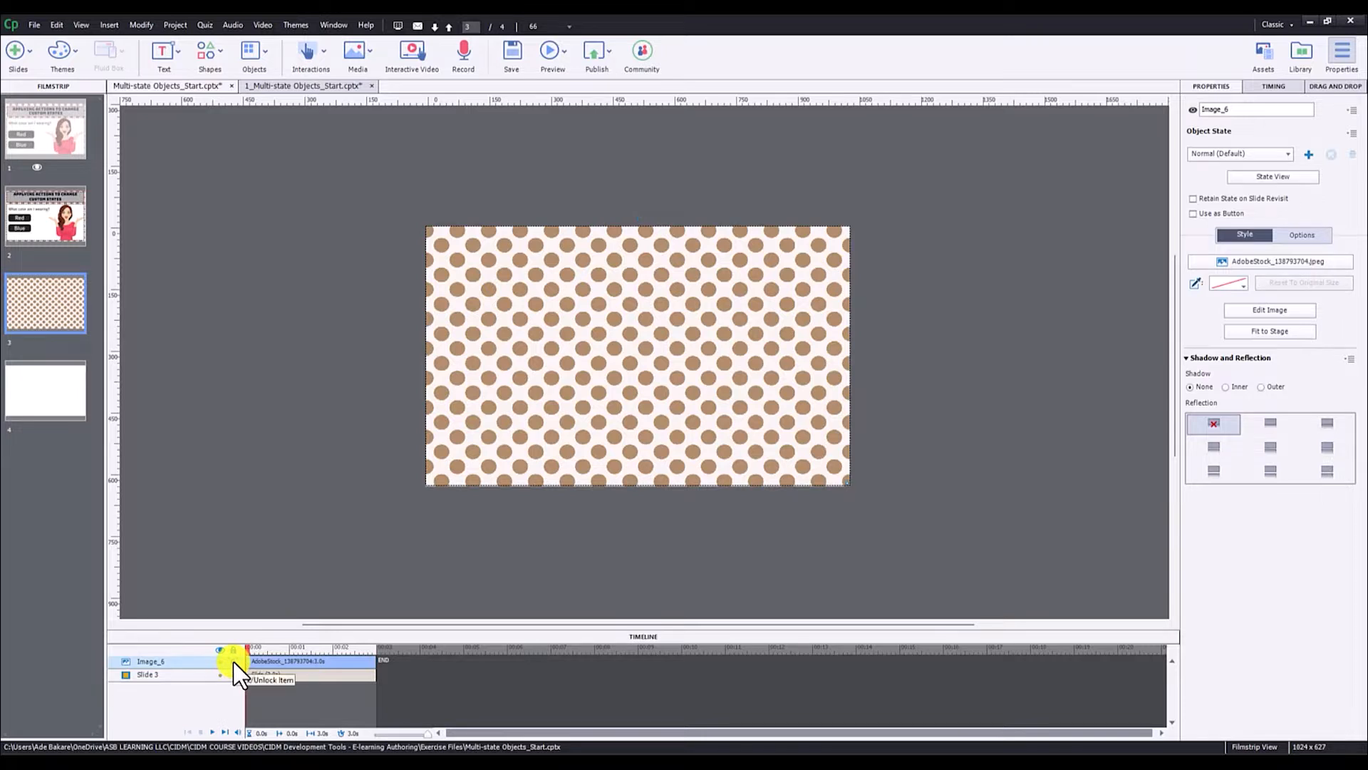
click(1235, 108)
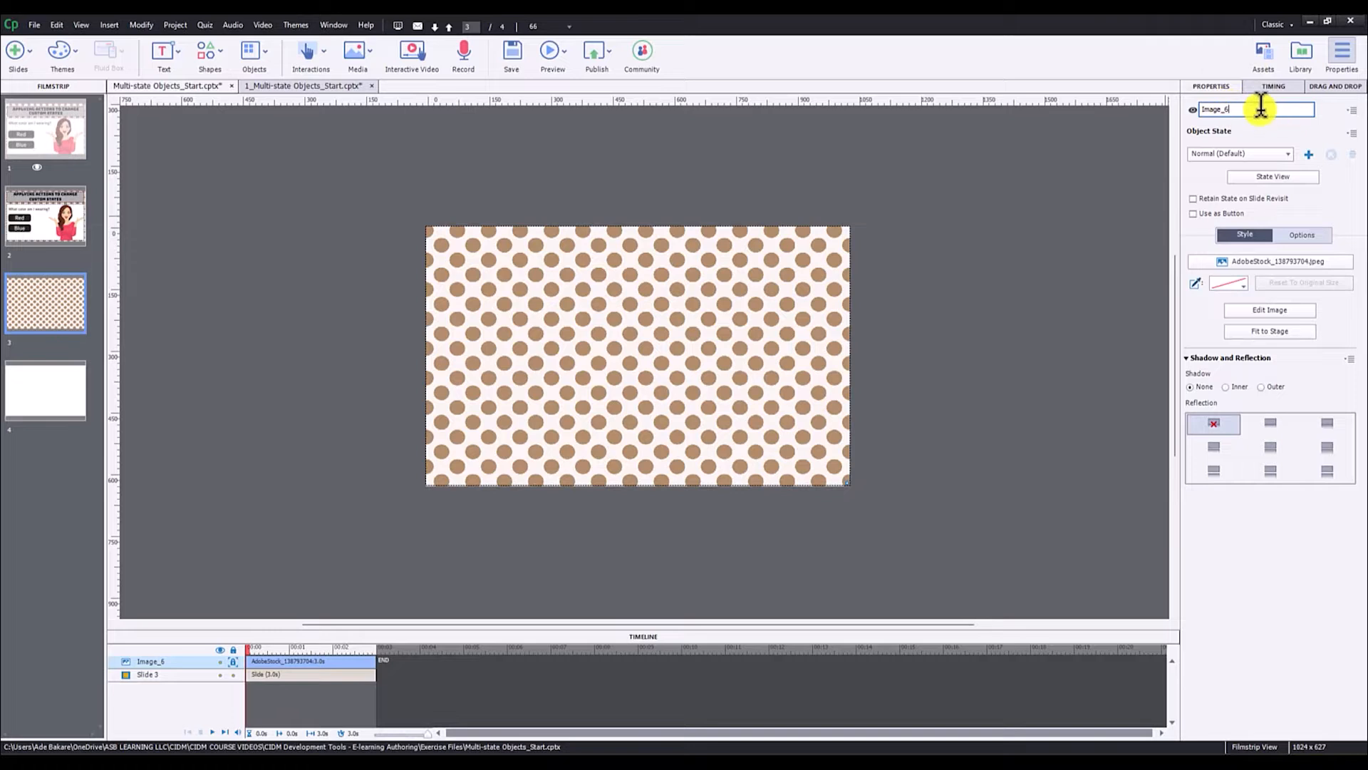
key(BackSpace)
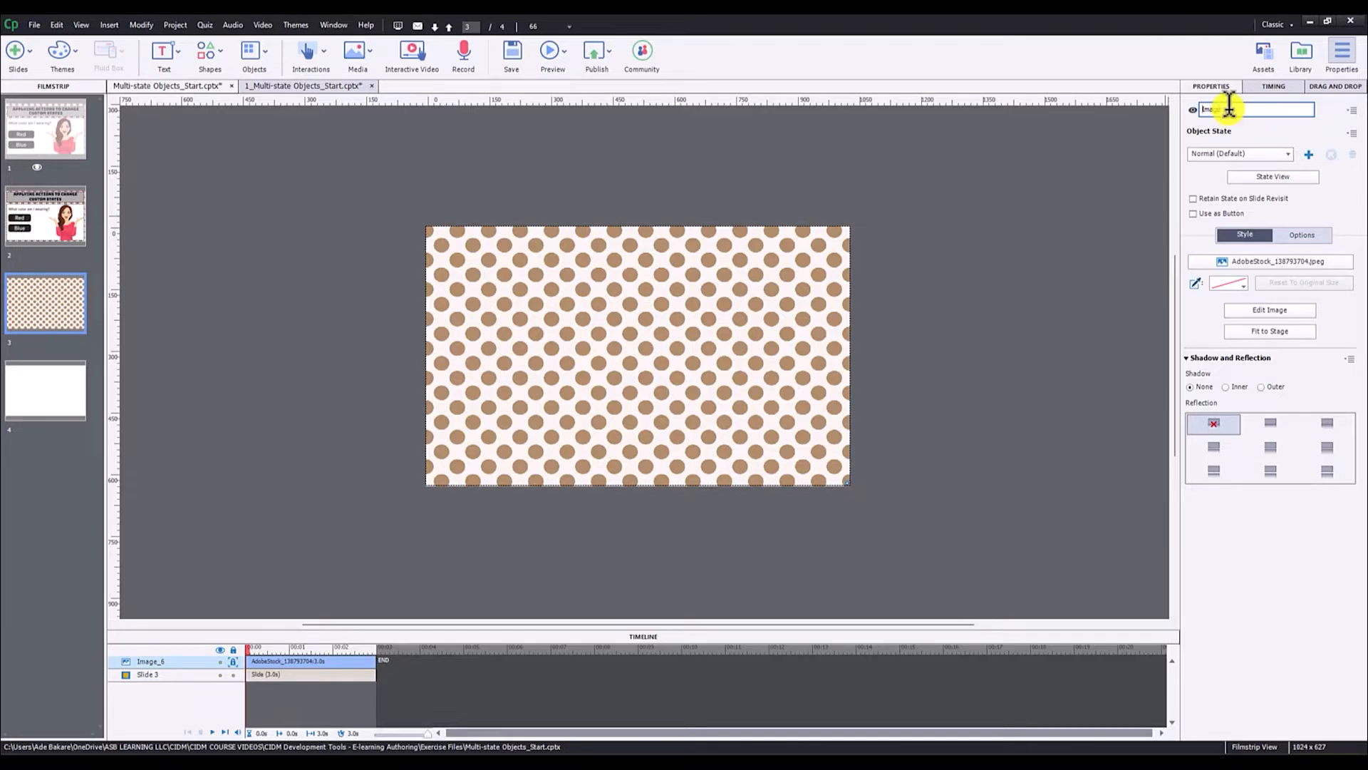
text(BG_)
key(Return)
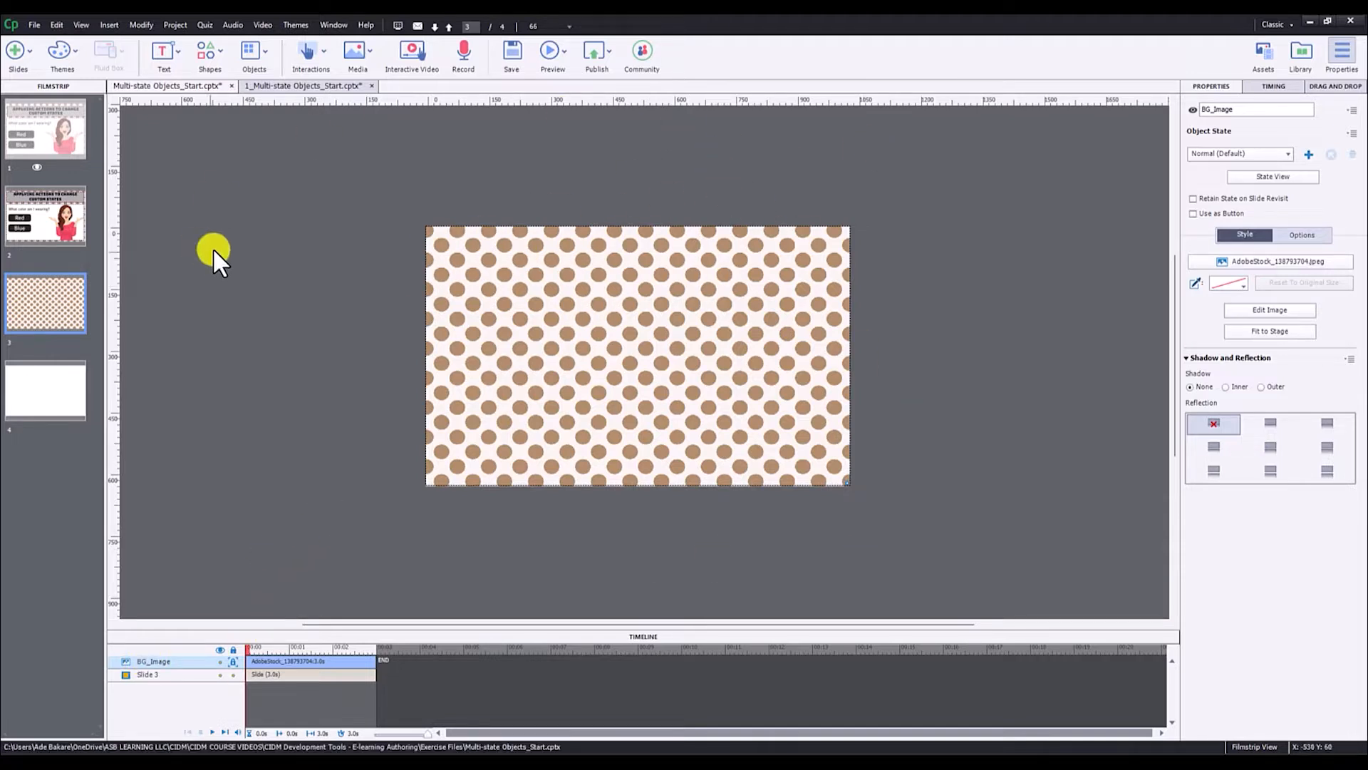
Step: Check the layout of slide 2, and draw a title banner rectangle of about 965 × 136 px across the upper part of slide 3
click(51, 217)
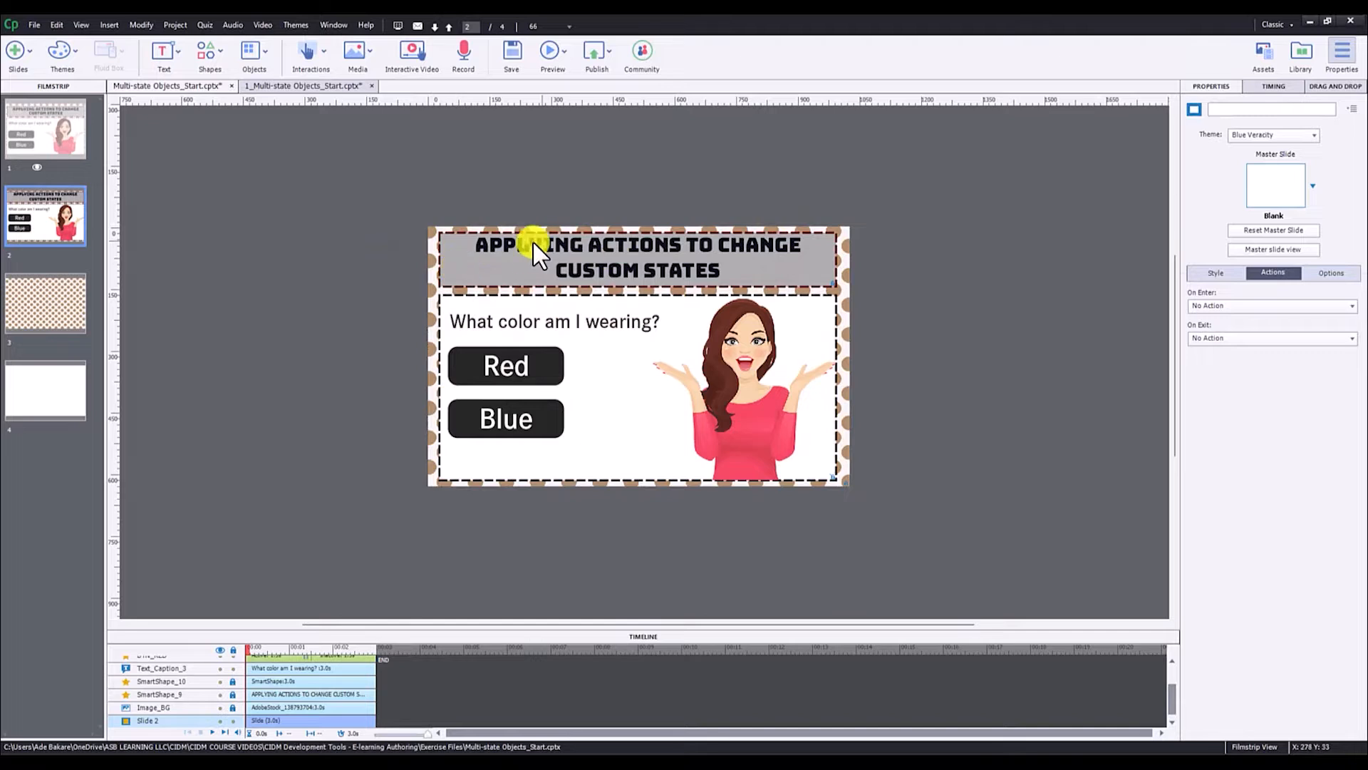
click(28, 312)
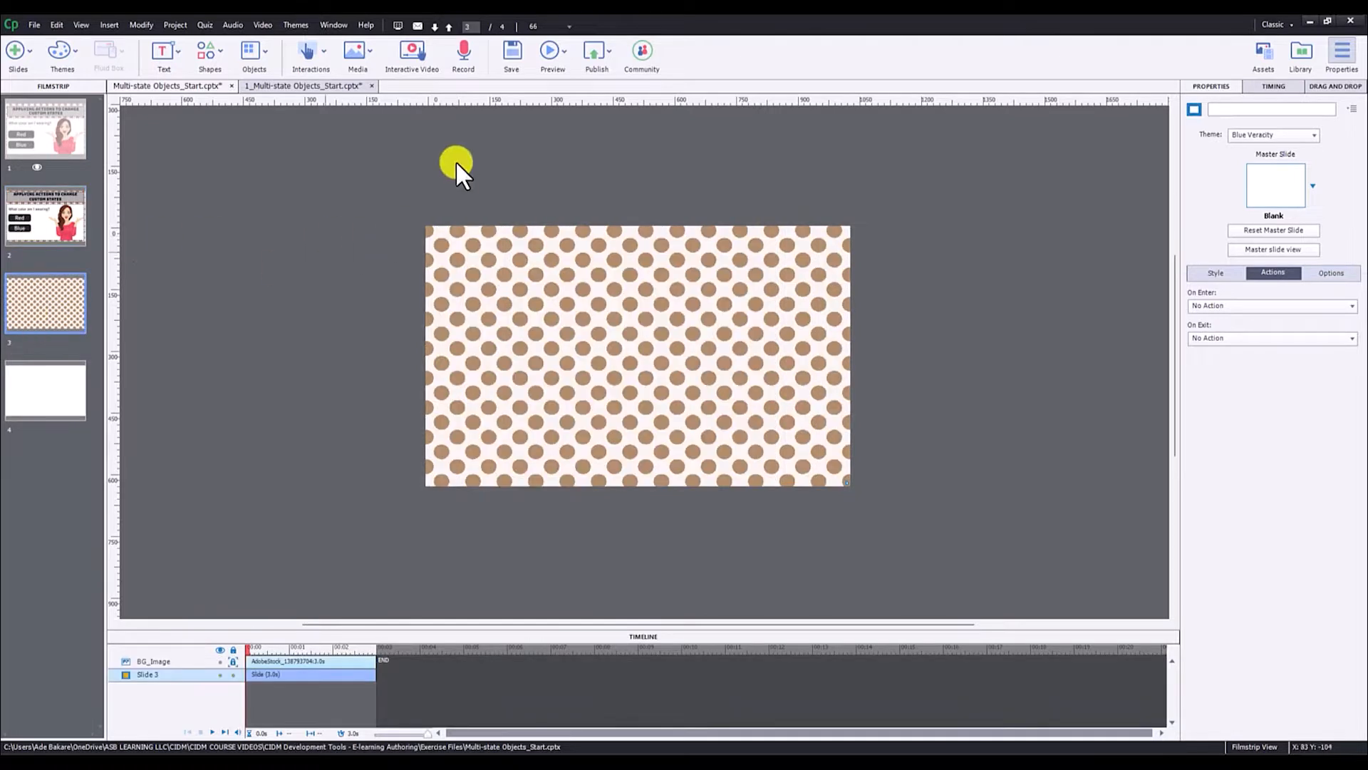
click(222, 50)
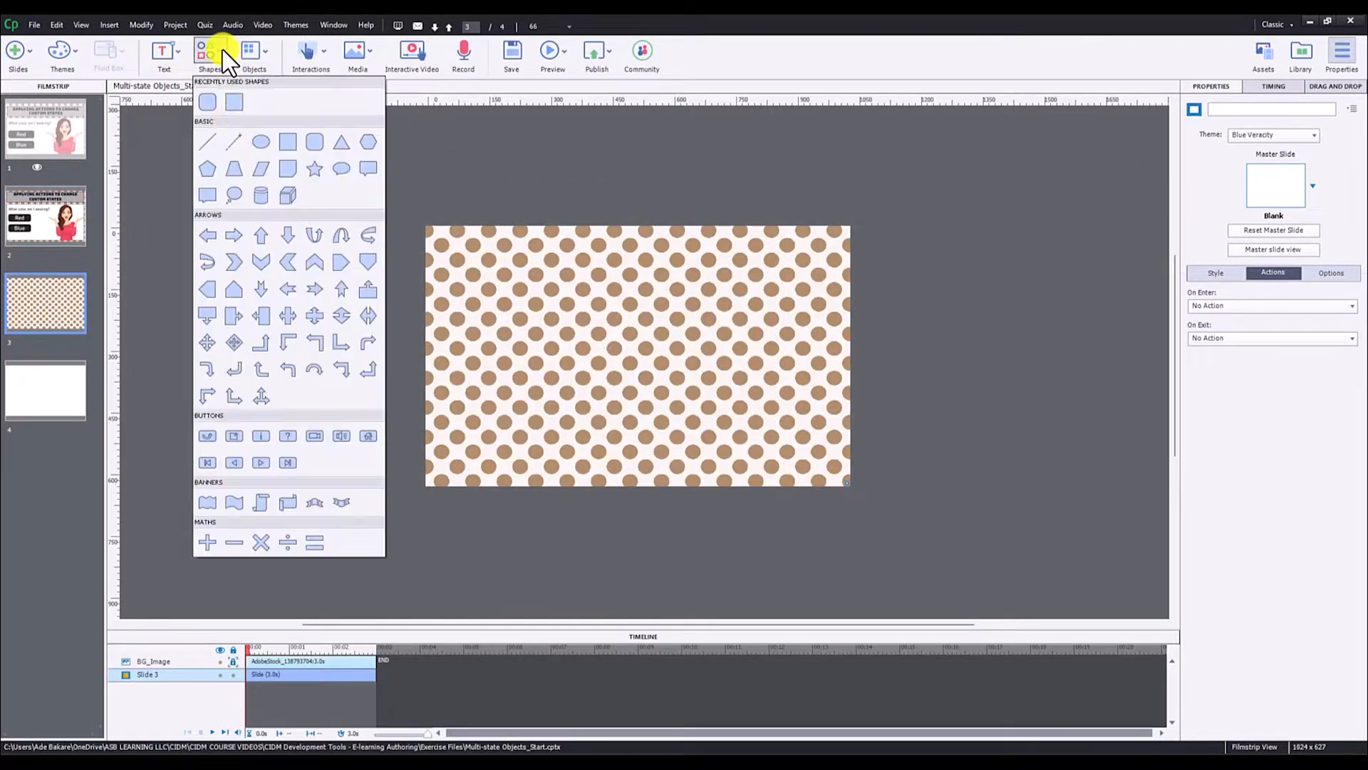
click(232, 106)
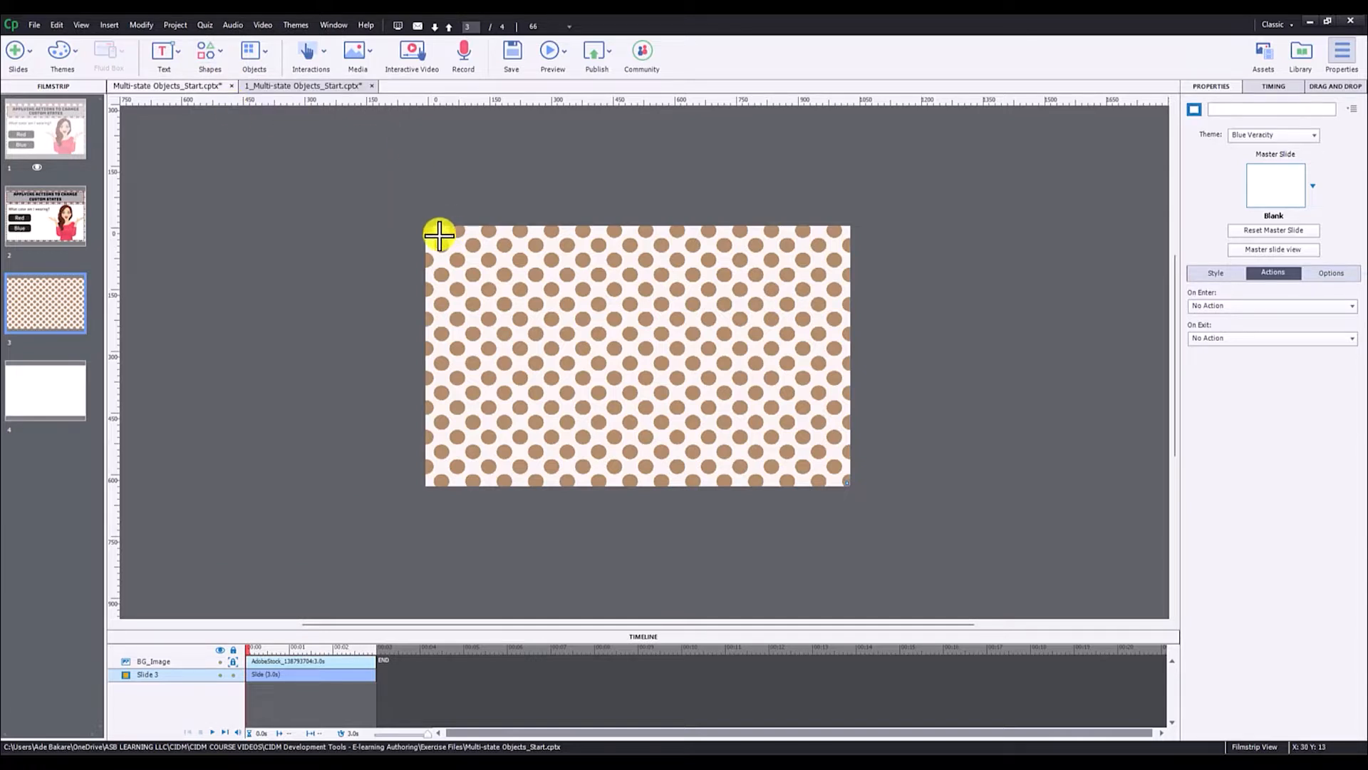
drag(437, 235, 837, 291)
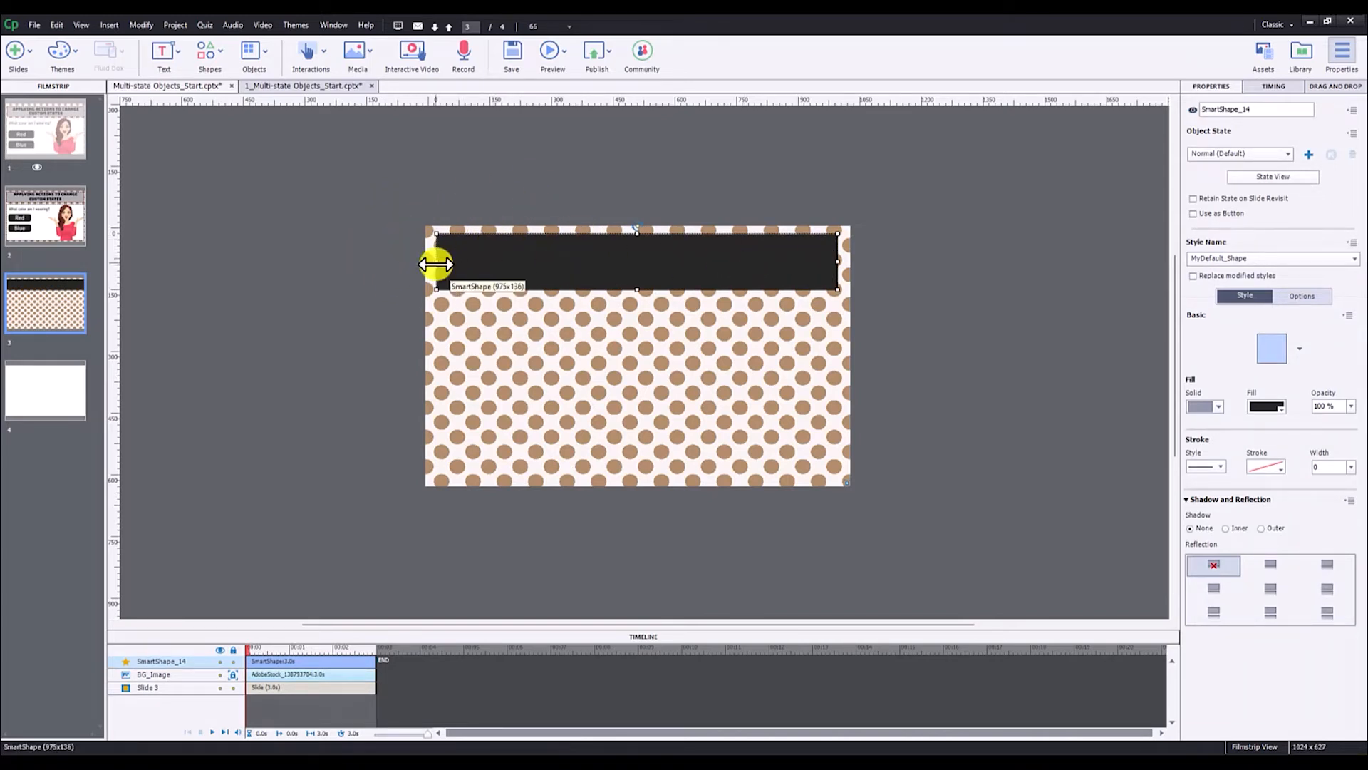
drag(437, 261, 442, 261)
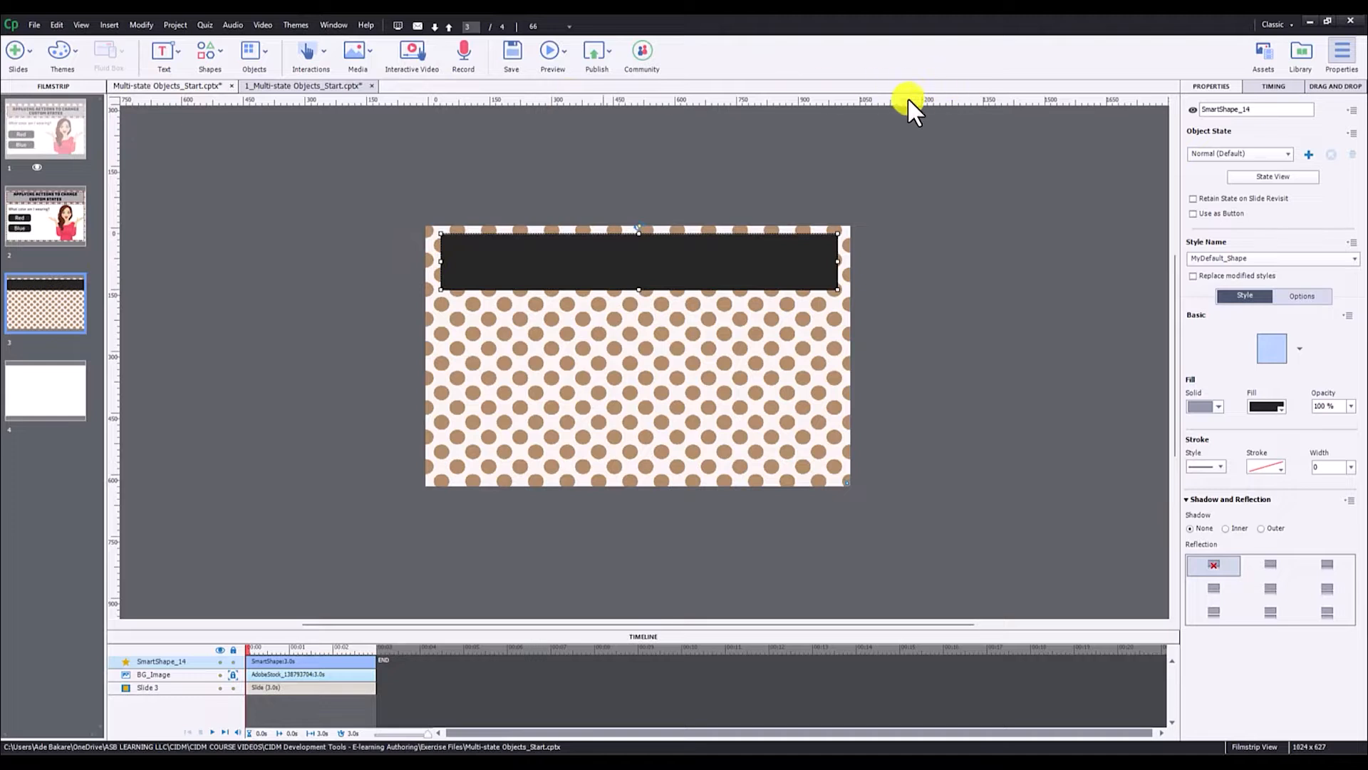
Step: Place vertical guides near both side edges of the banner rectangle and shorten the banner to about 946 px wide
click(88, 27)
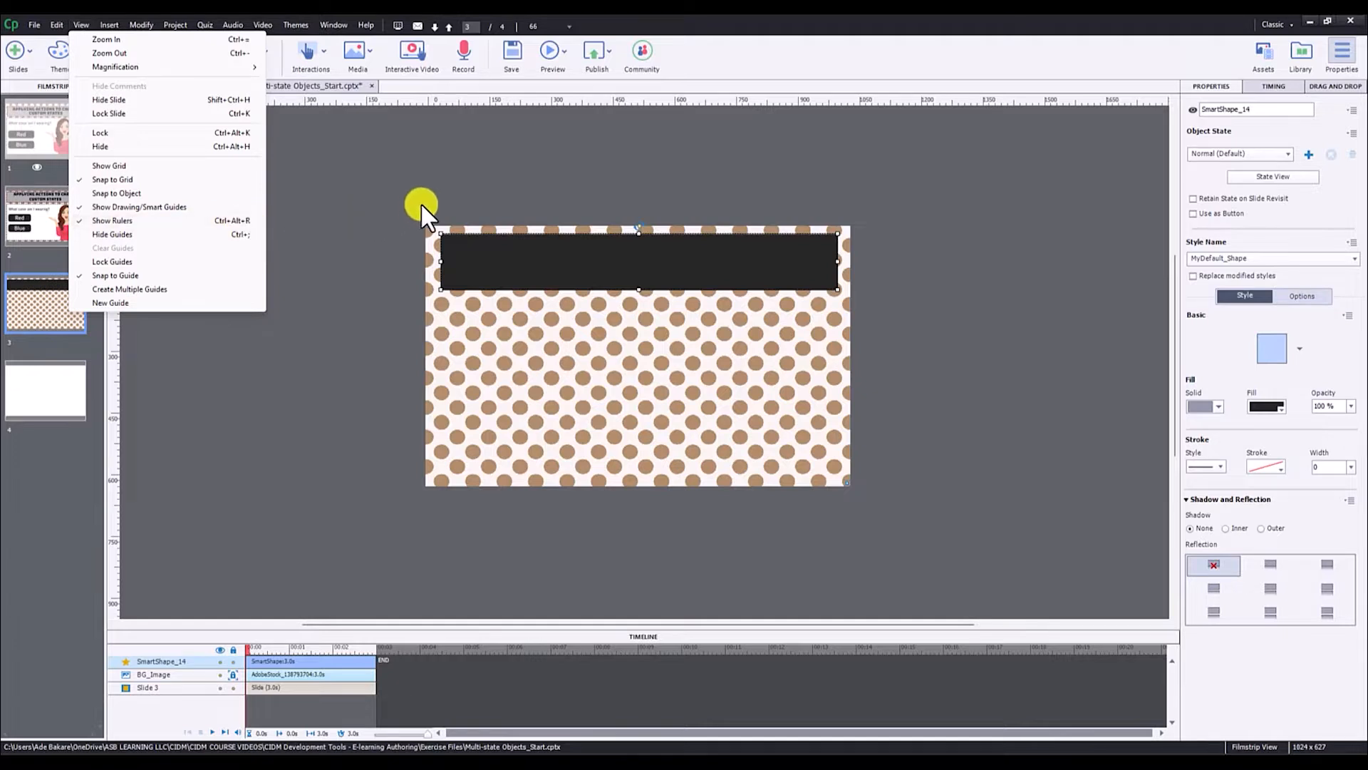
click(720, 24)
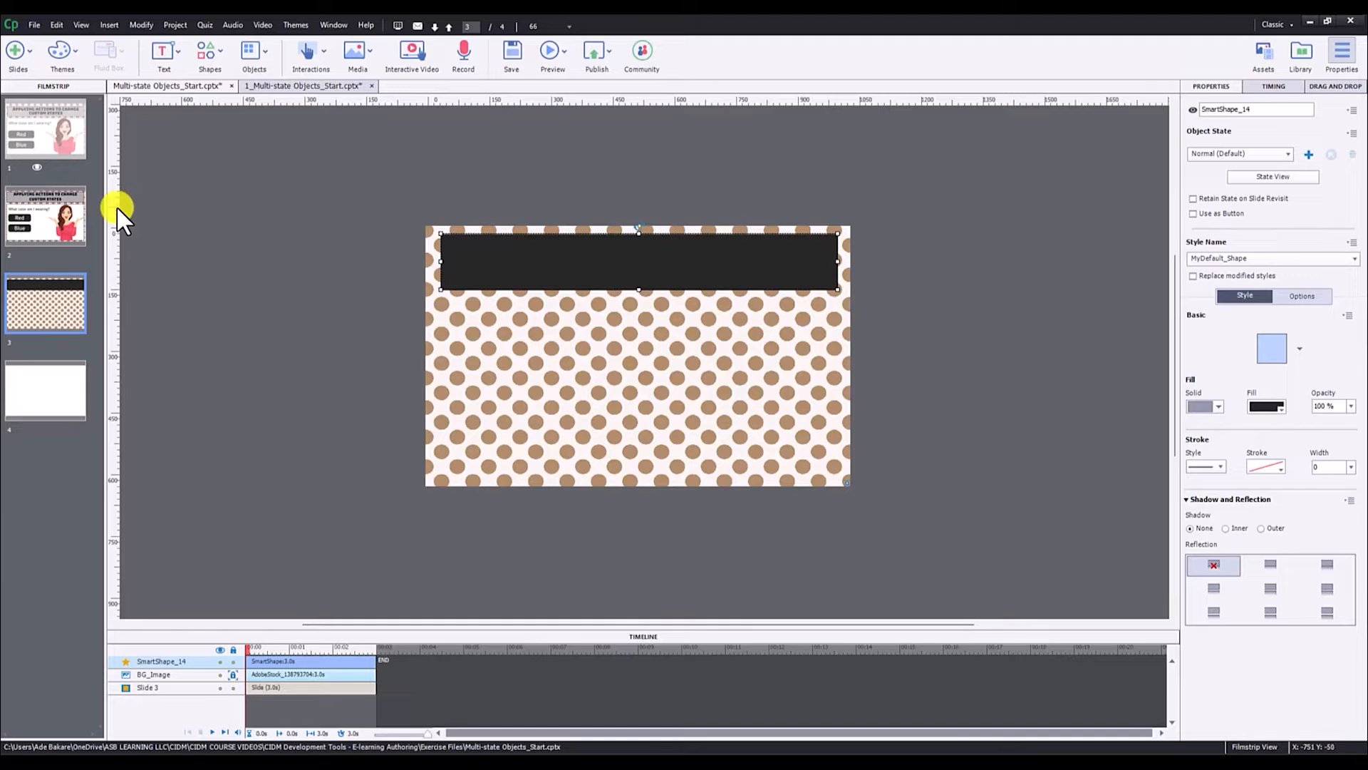
drag(116, 207, 440, 230)
click(440, 231)
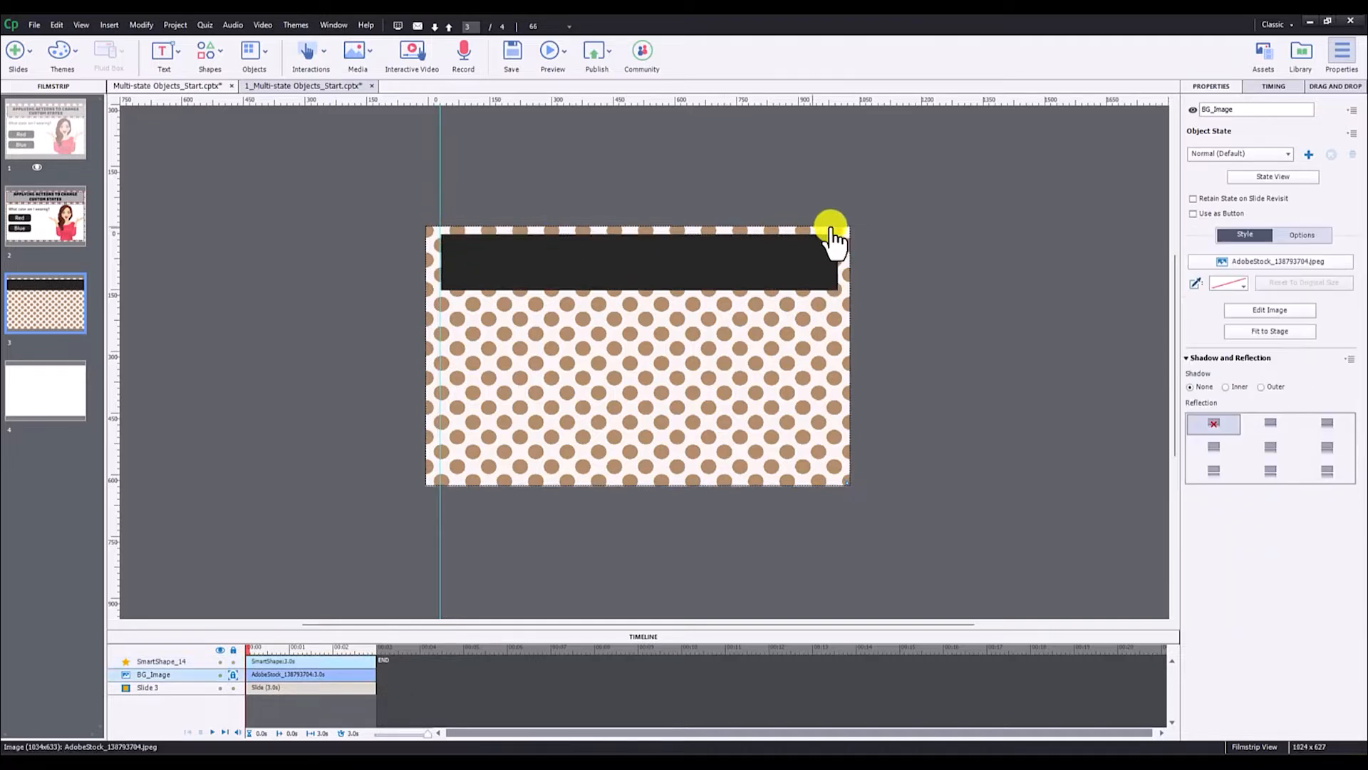
click(821, 259)
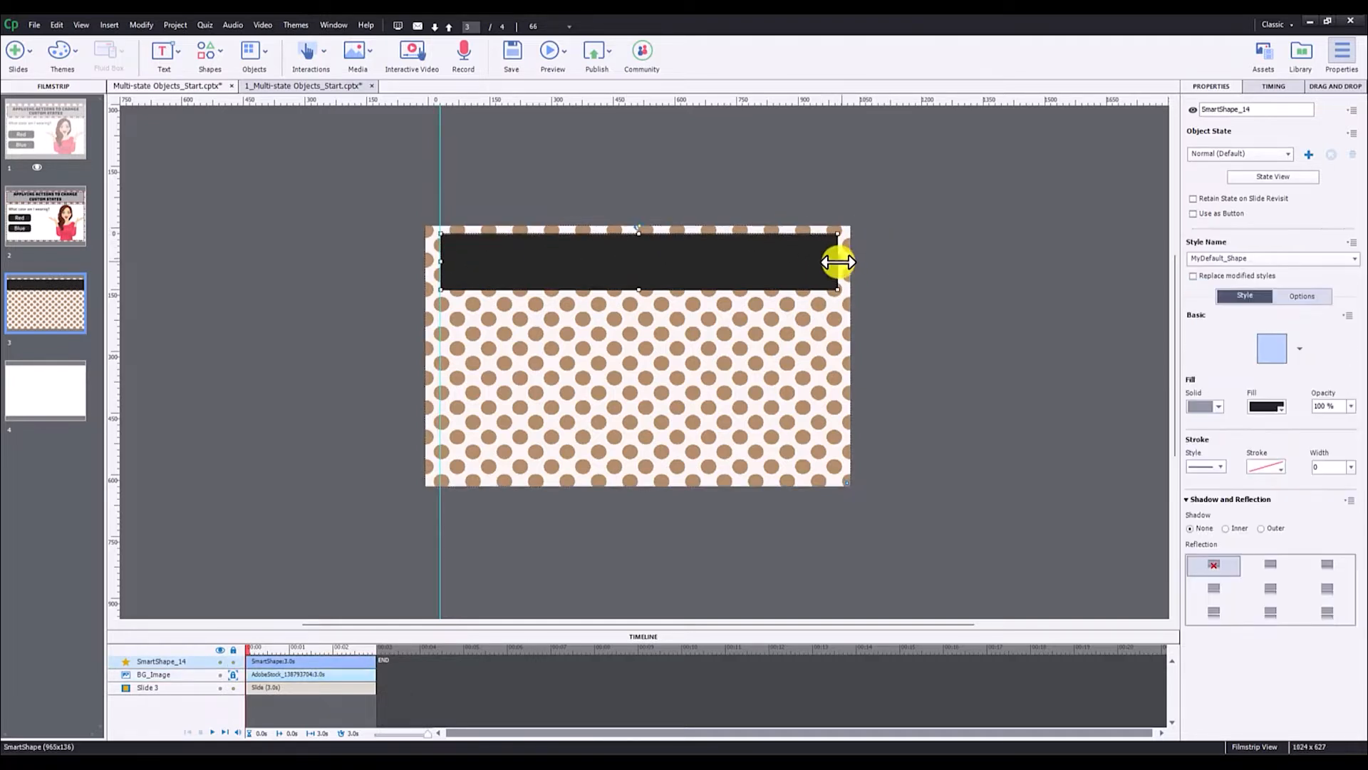
drag(834, 262, 830, 262)
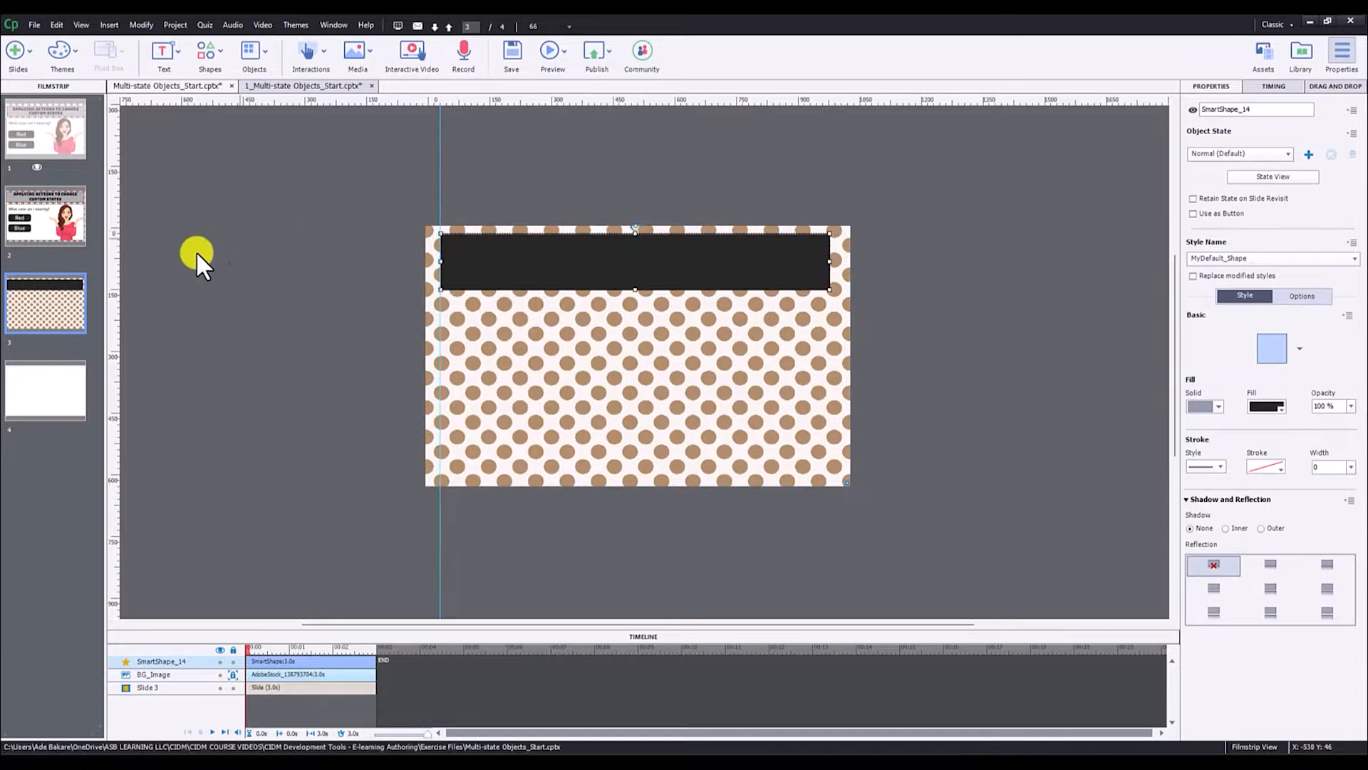
drag(118, 265, 836, 269)
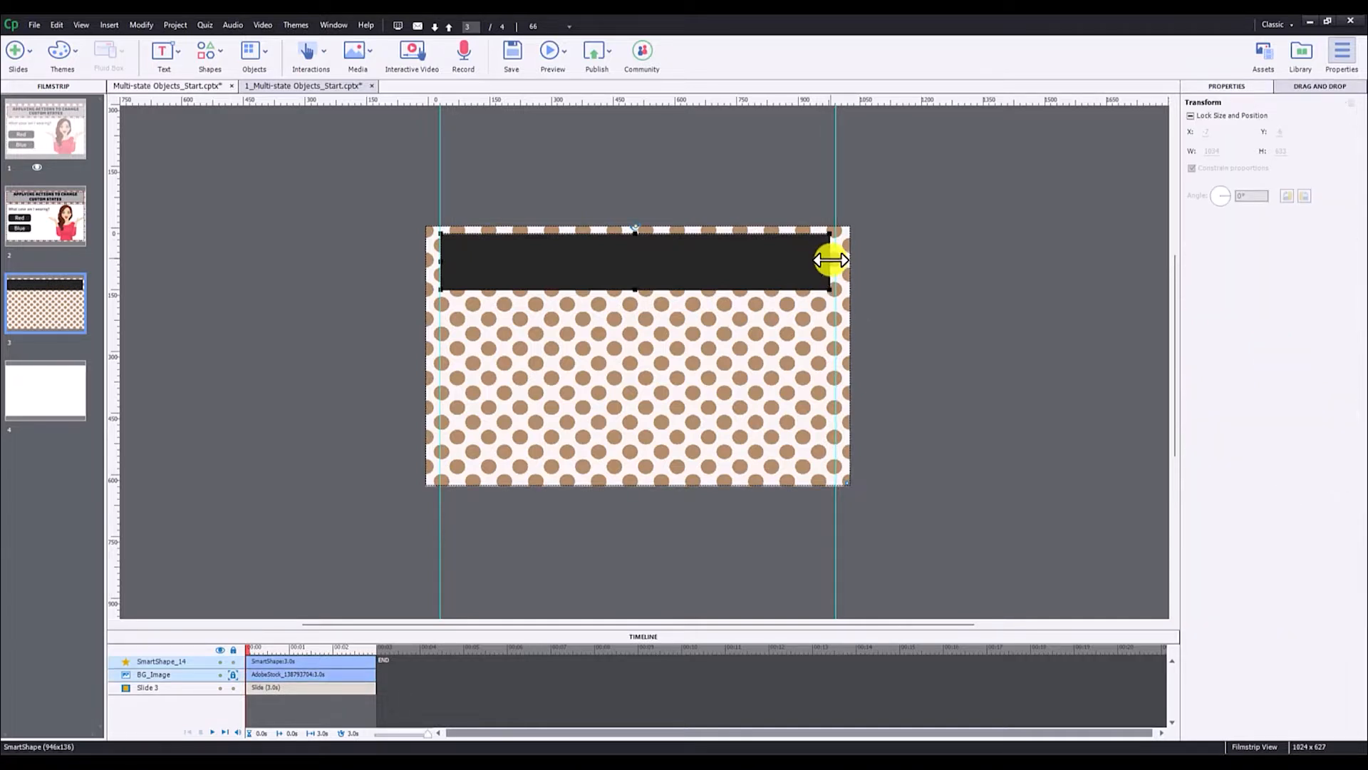
Step: Enable Snap to Object and stretch the banner rectangle to about 962 px wide so its sides meet both vertical guides
drag(830, 261, 832, 259)
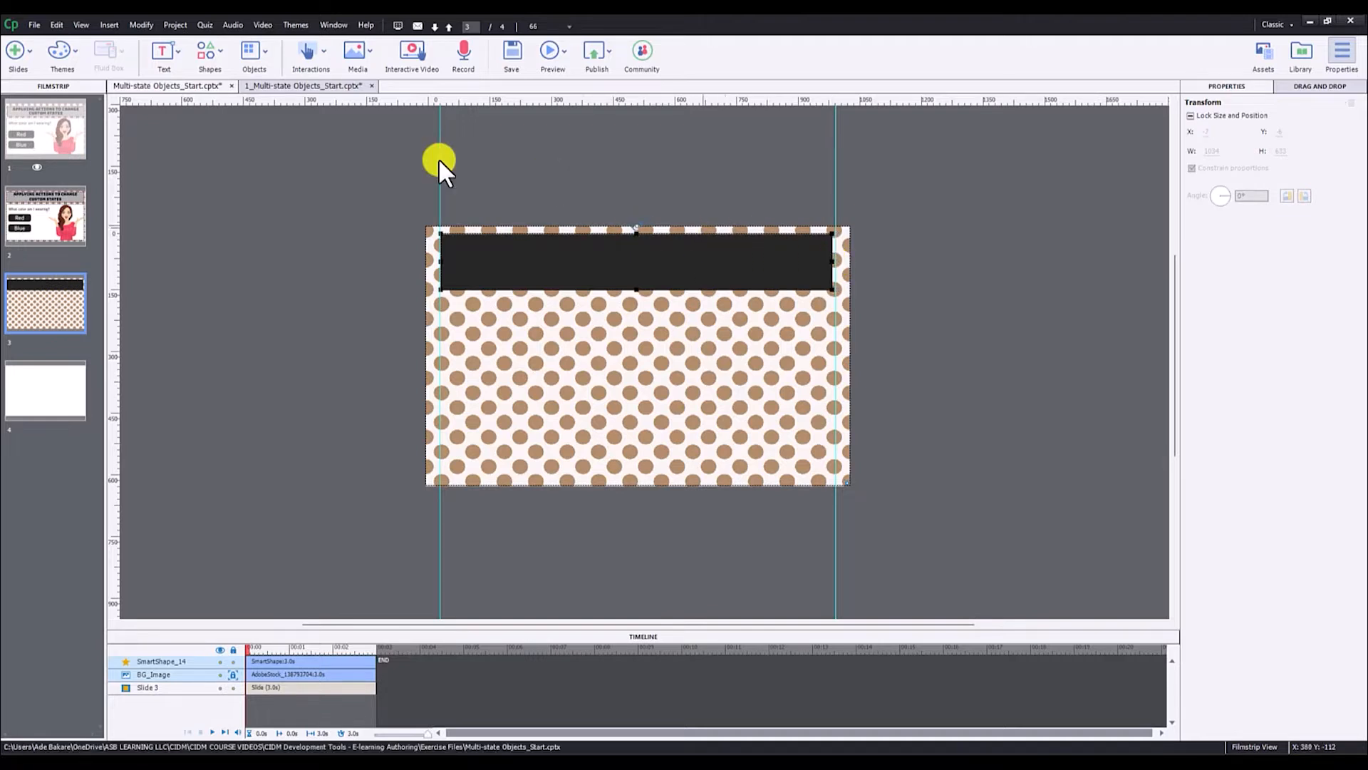
click(75, 22)
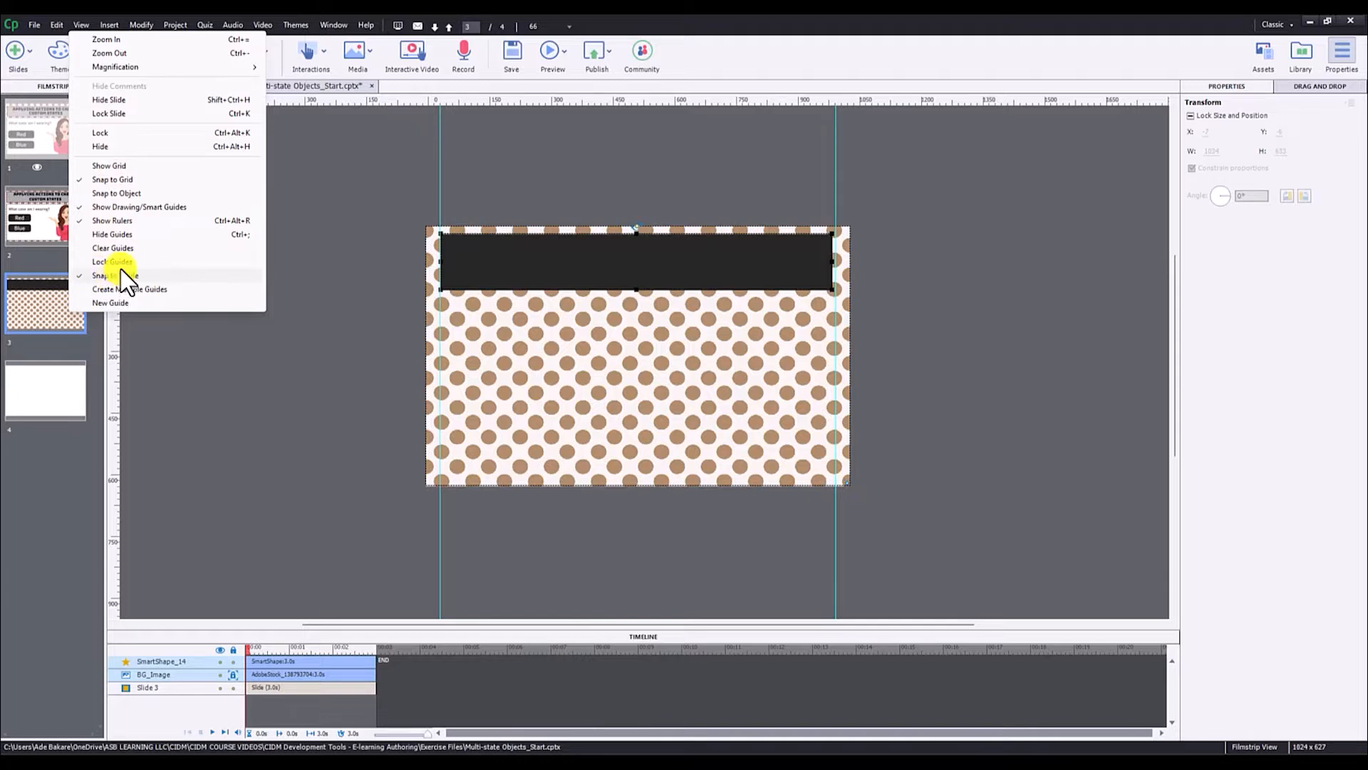
click(96, 191)
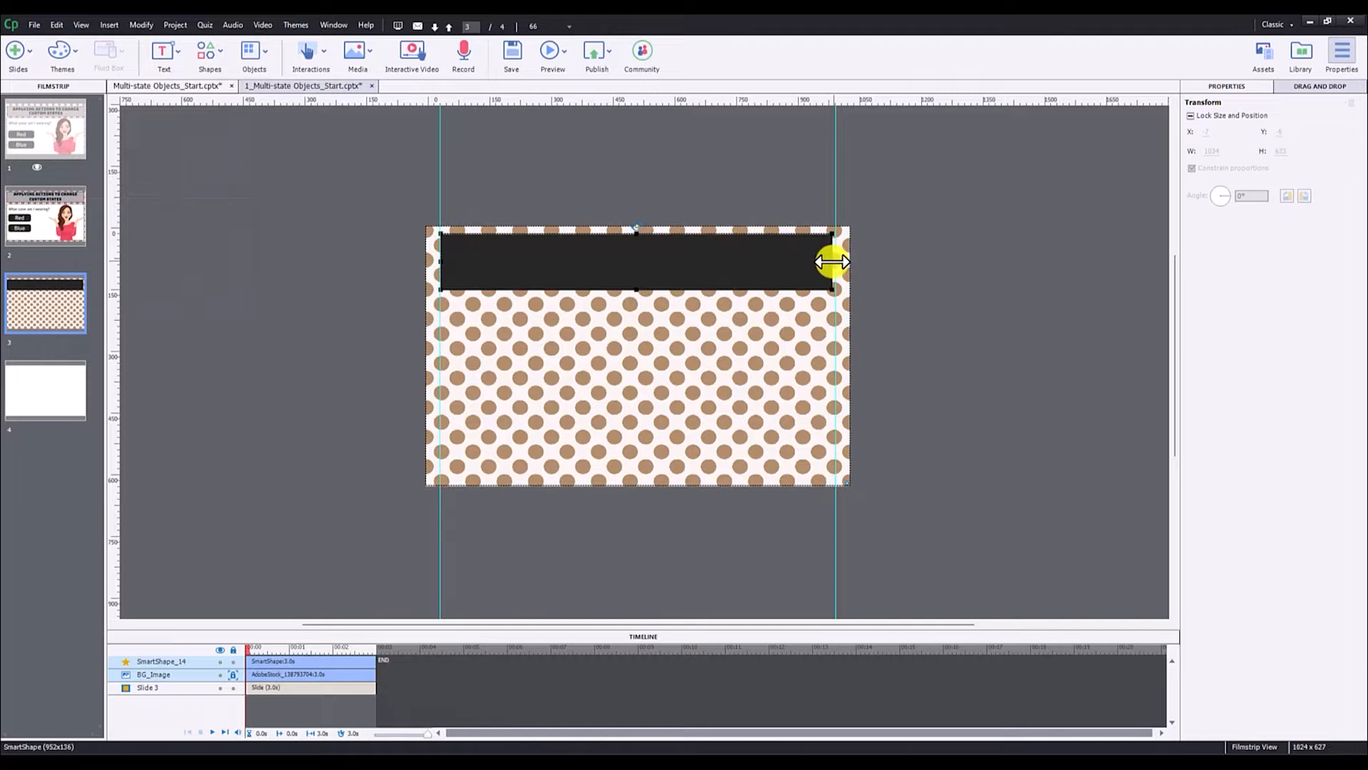
mouse_move(832, 261)
mouse_down()
mouse_move(813, 264)
mouse_move(836, 263)
mouse_up()
drag(440, 262, 439, 263)
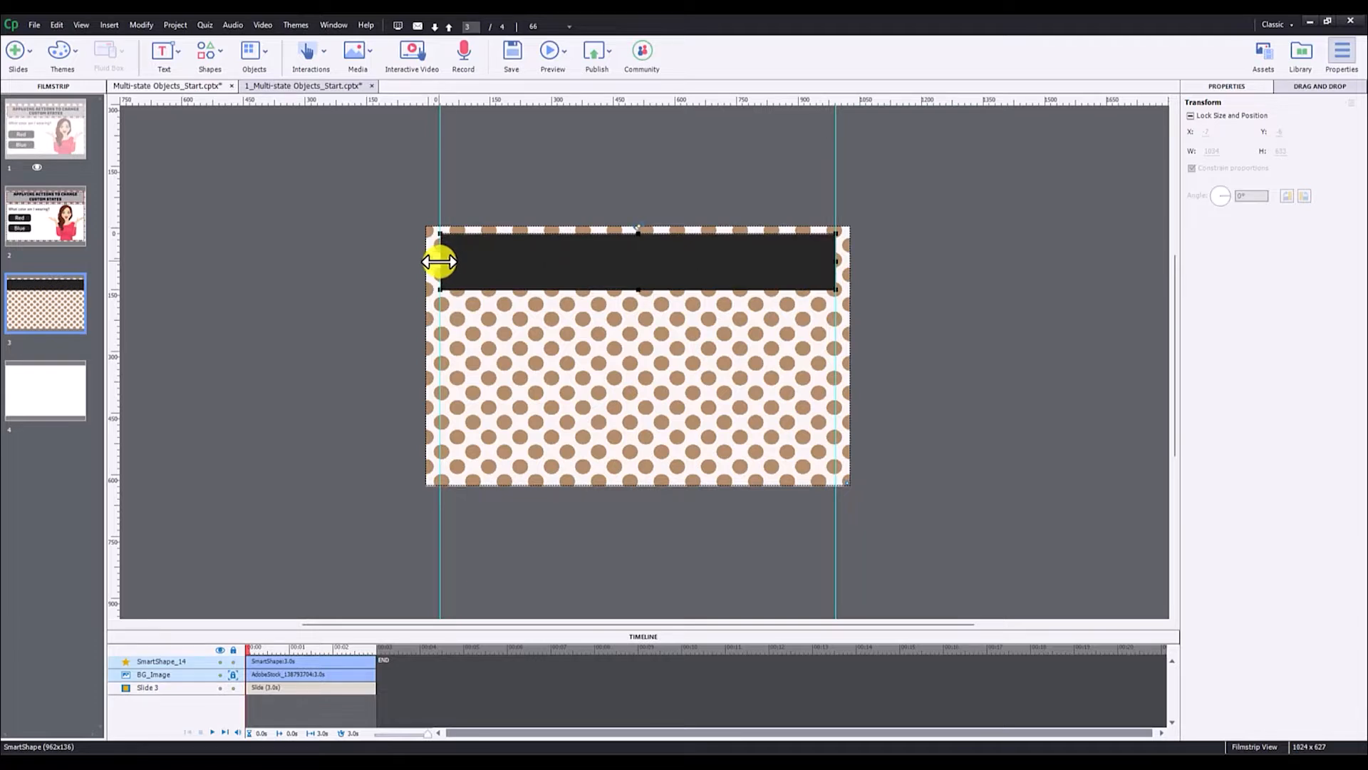
Step: Deselect the banner and clear all guides from the stage
click(908, 248)
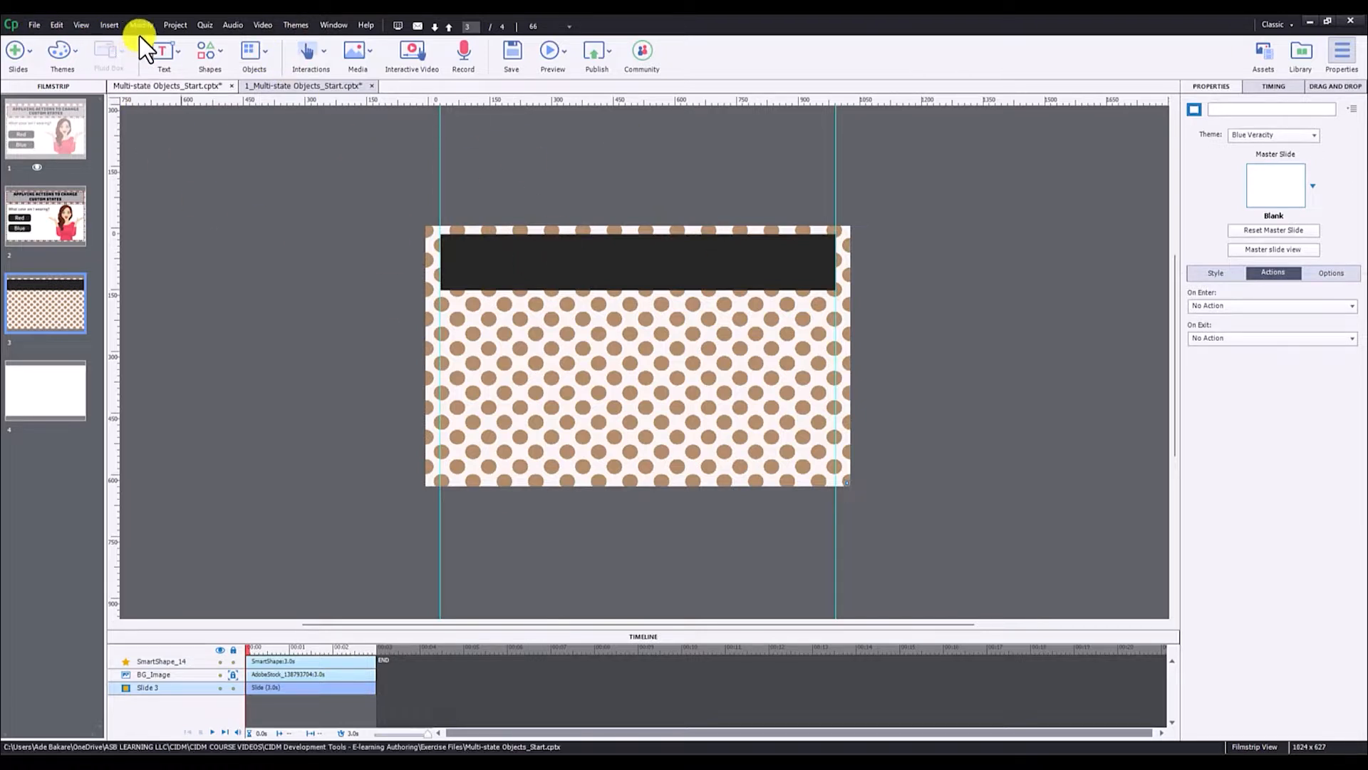
click(79, 25)
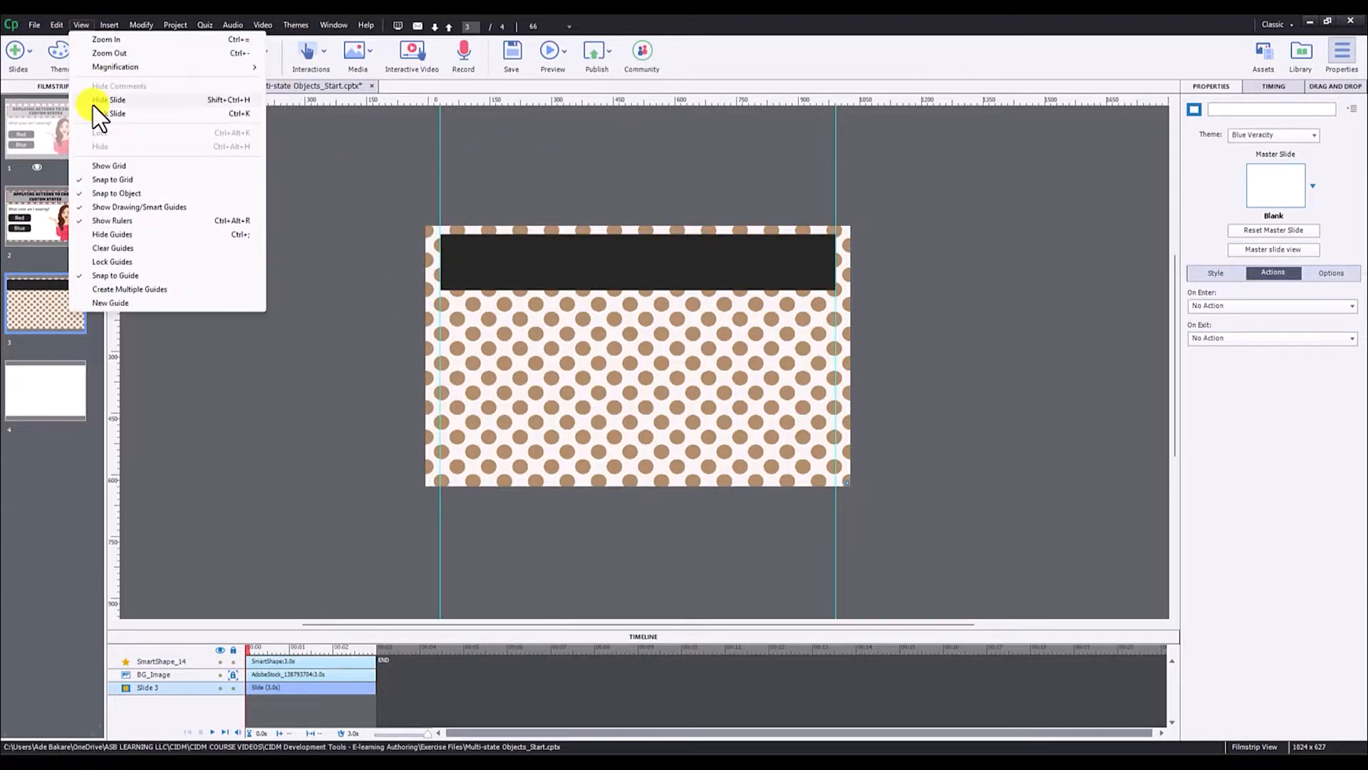
click(117, 247)
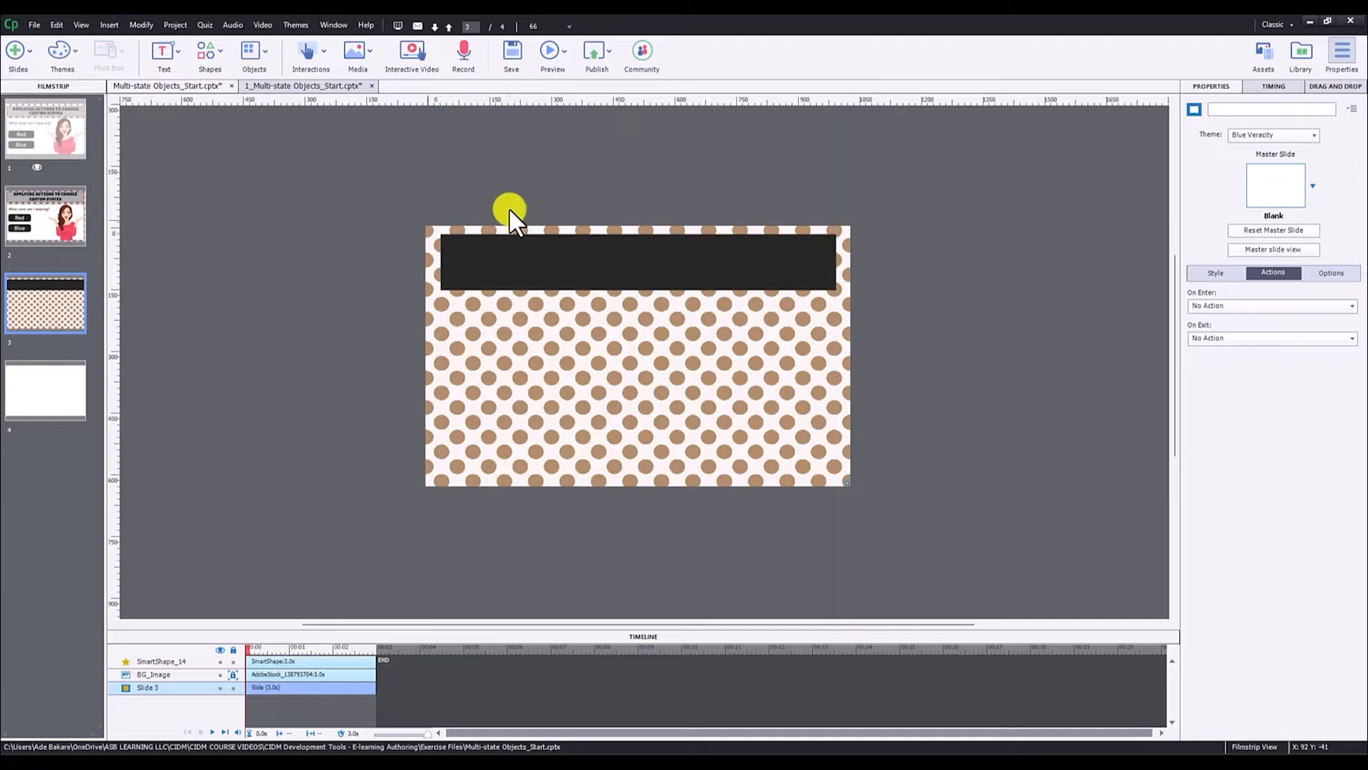
Step: Enter the title text "APPLYING ACTIONS TO CHANGE CUSTOM STATES" in the banner rectangle on slide 3
click(658, 265)
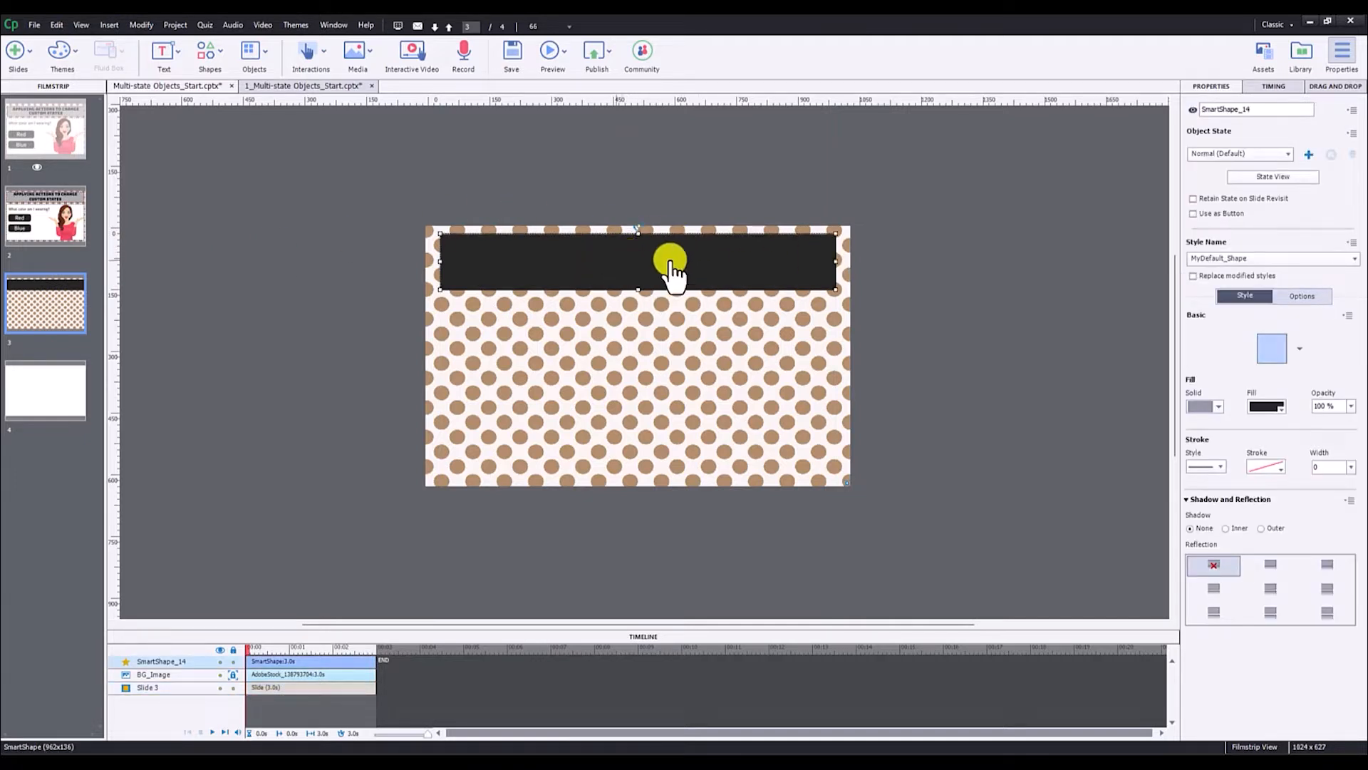
double_click(636, 255)
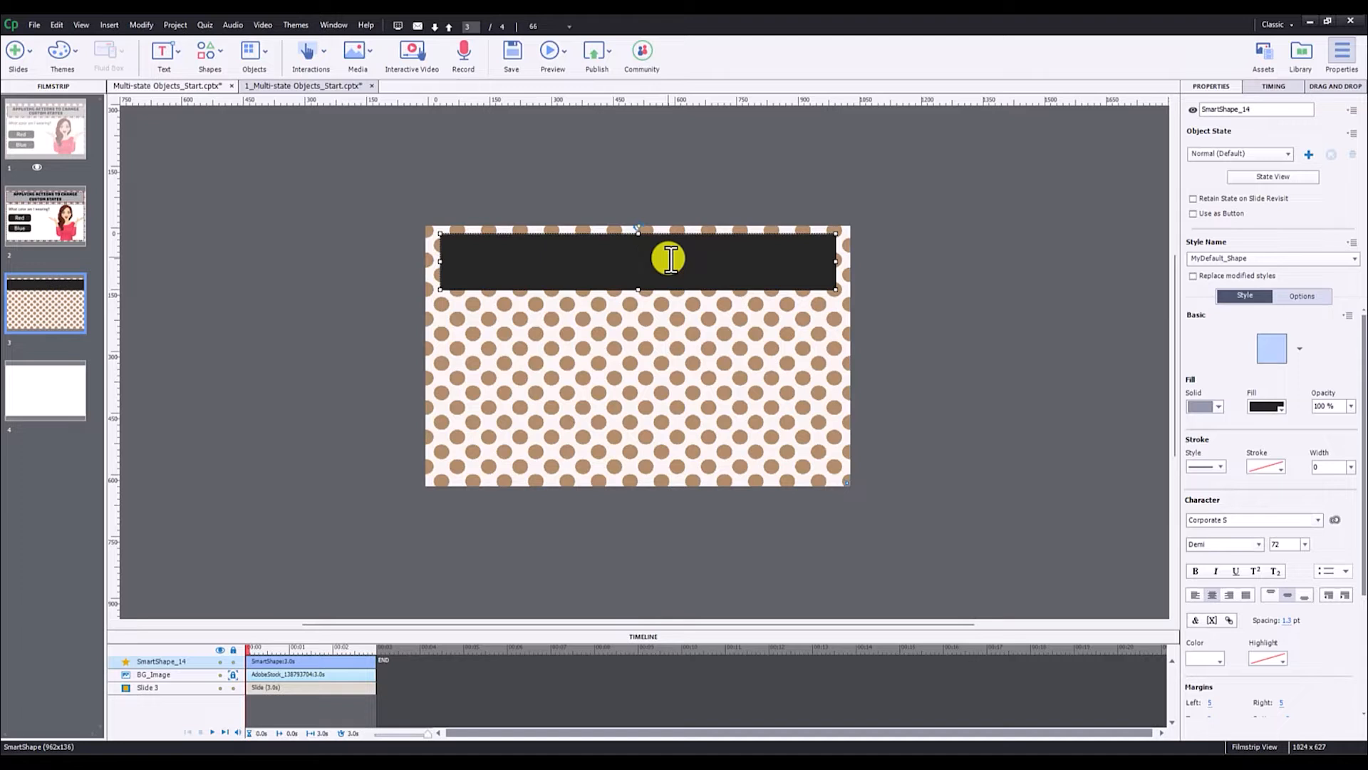
text(APPLYING ACTIONS TO)
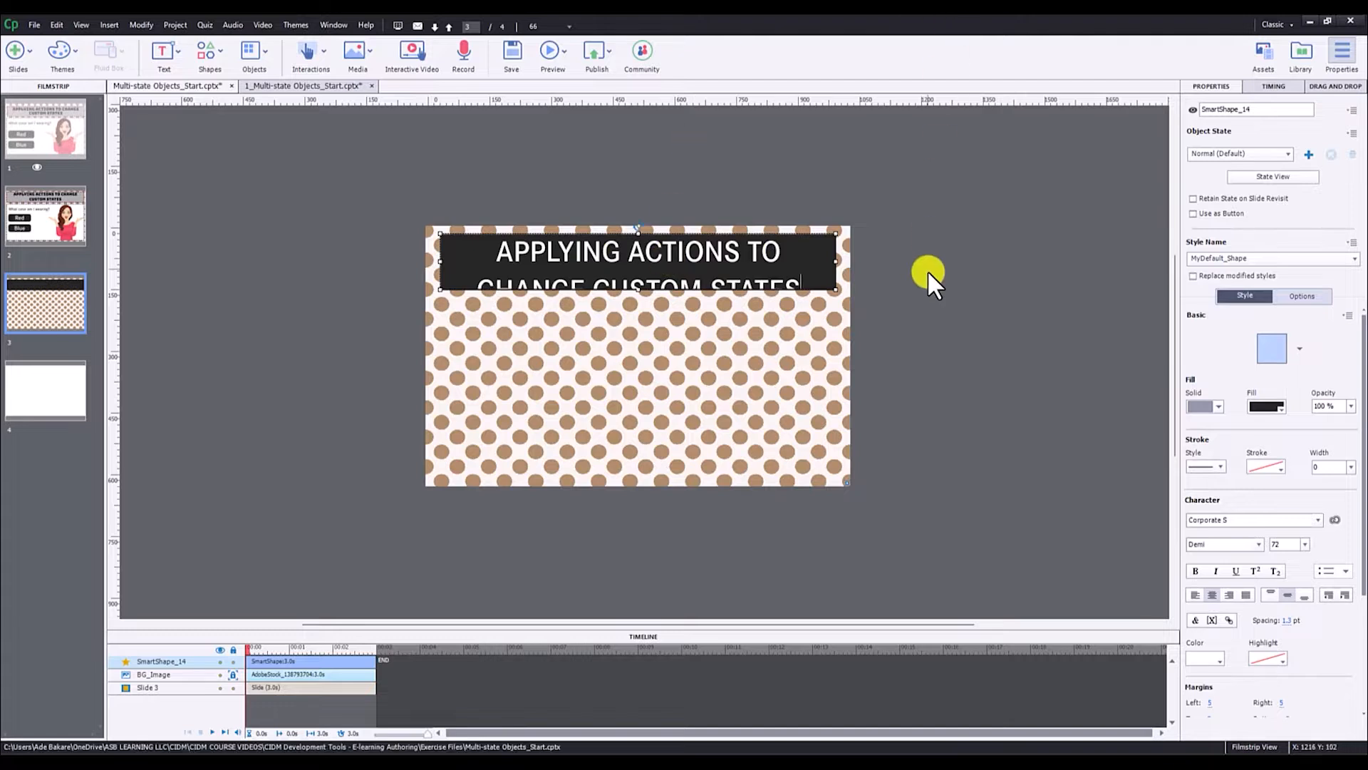
click(927, 269)
Step: Reduce the banner title's font size to 36 and set its font to Bungee
click(707, 262)
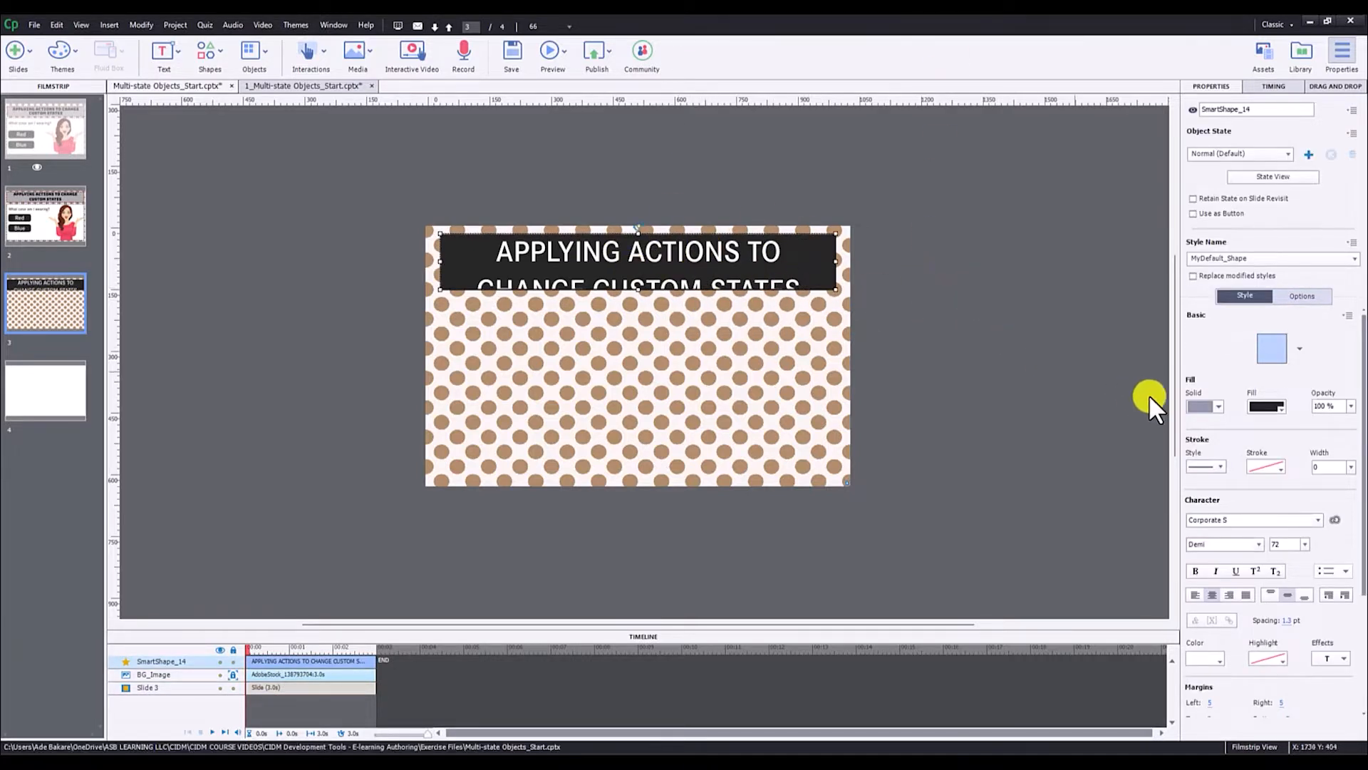
click(1306, 542)
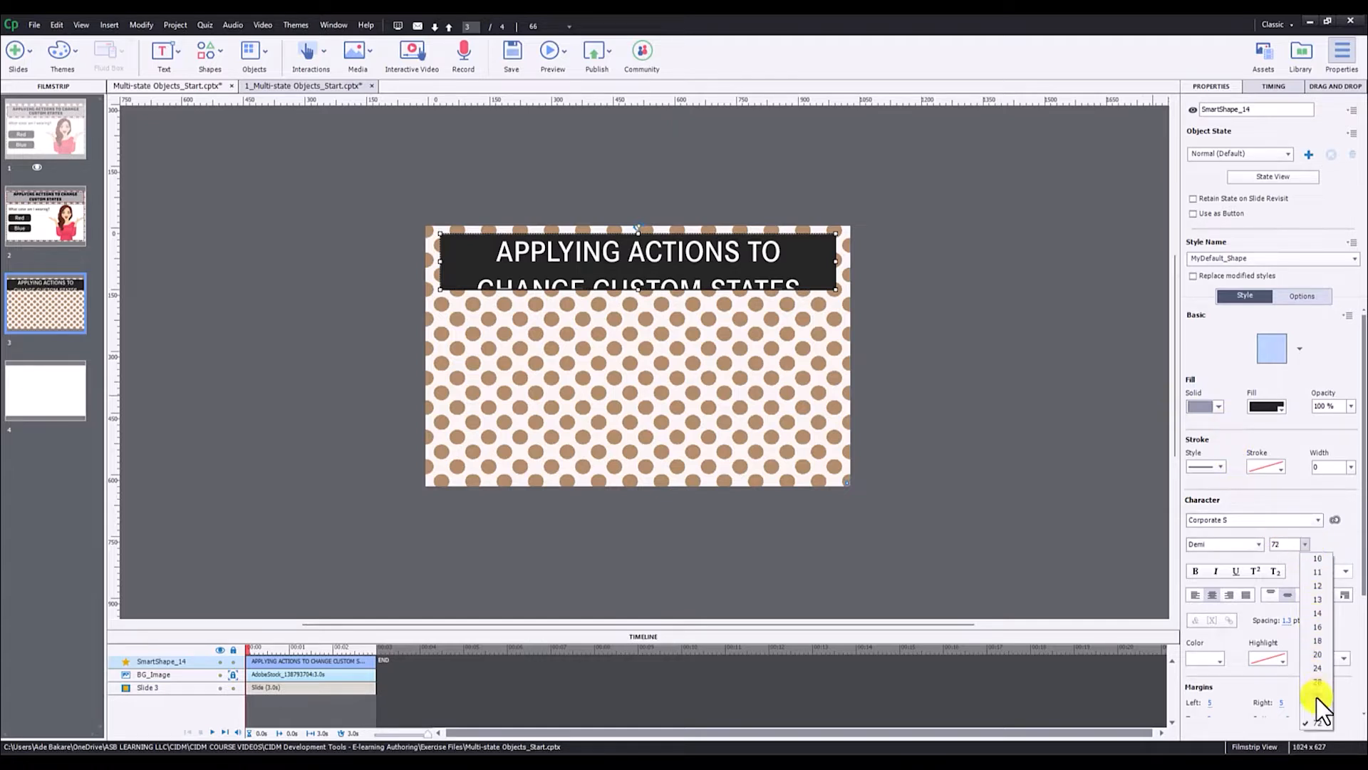
click(1317, 698)
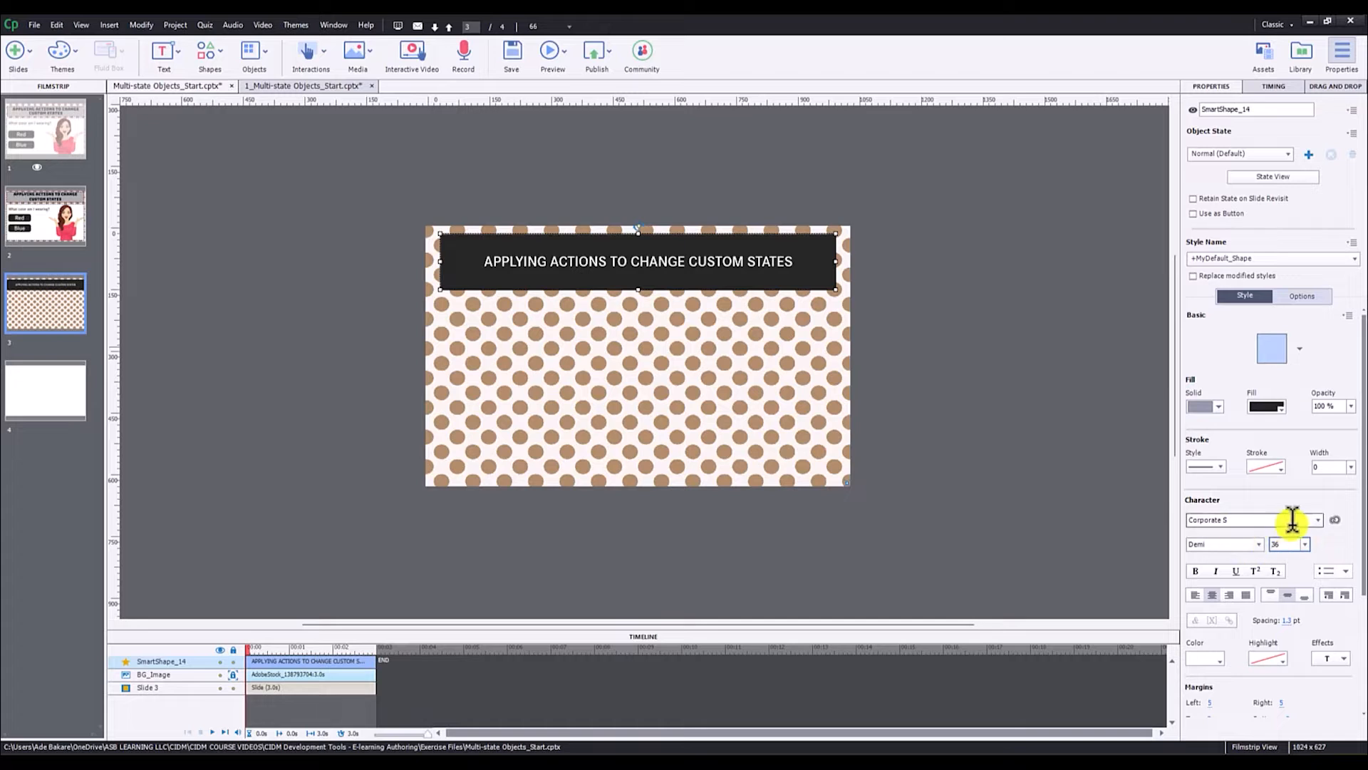
click(1317, 520)
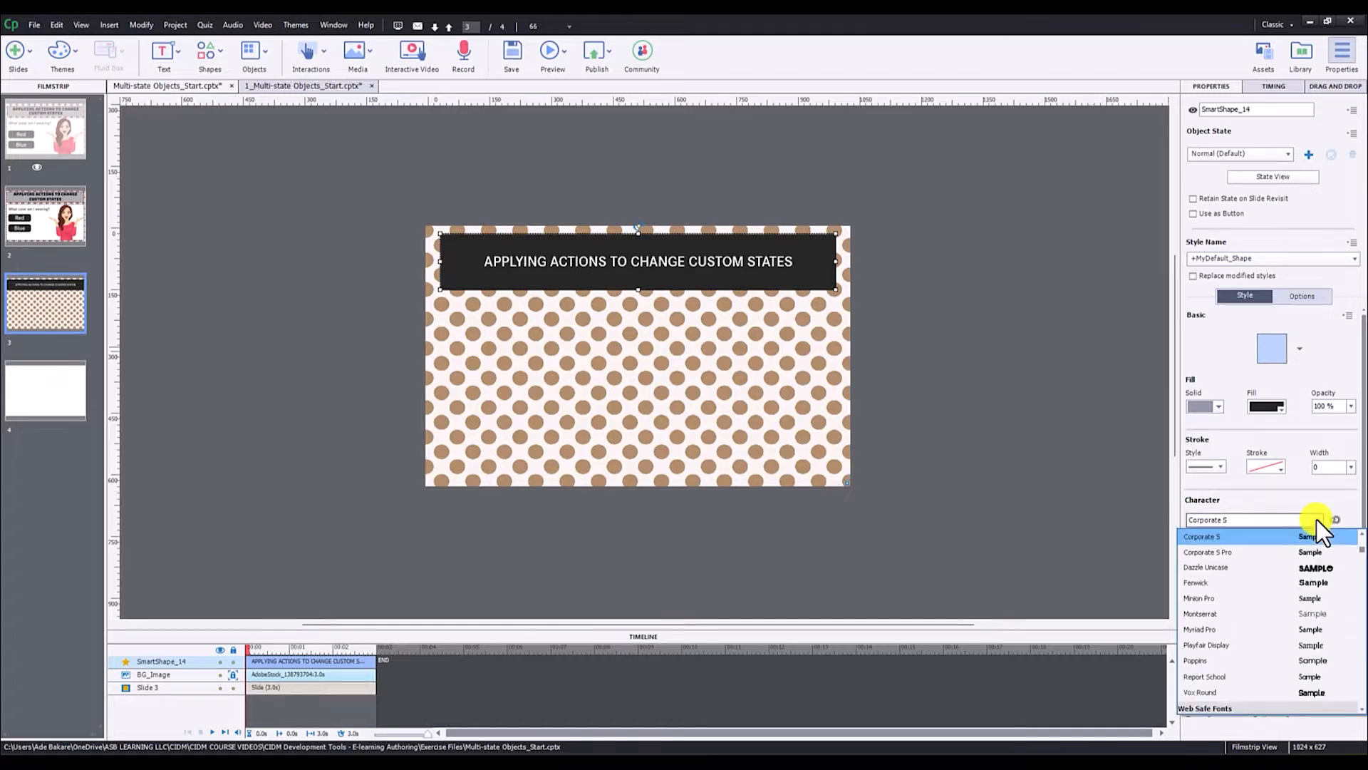
click(1281, 519)
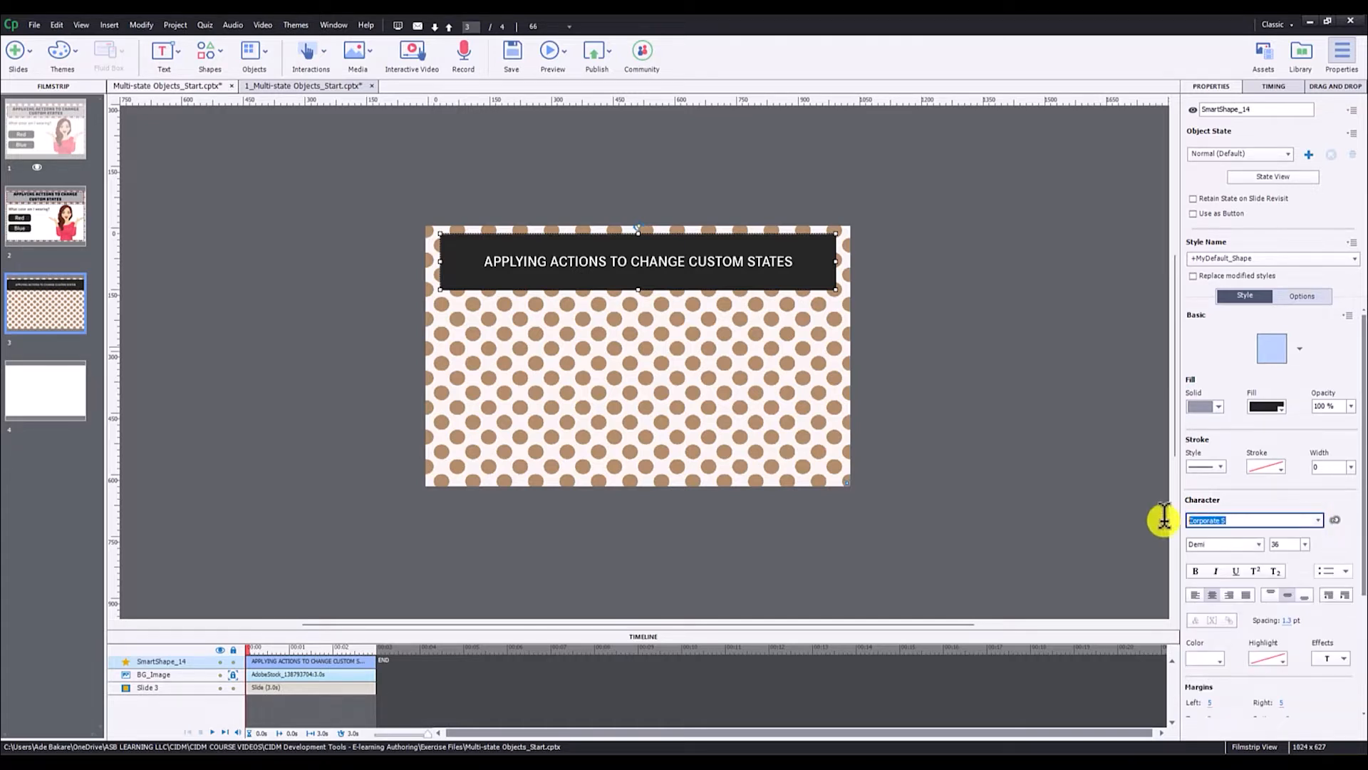
text(Bungee)
key(Return)
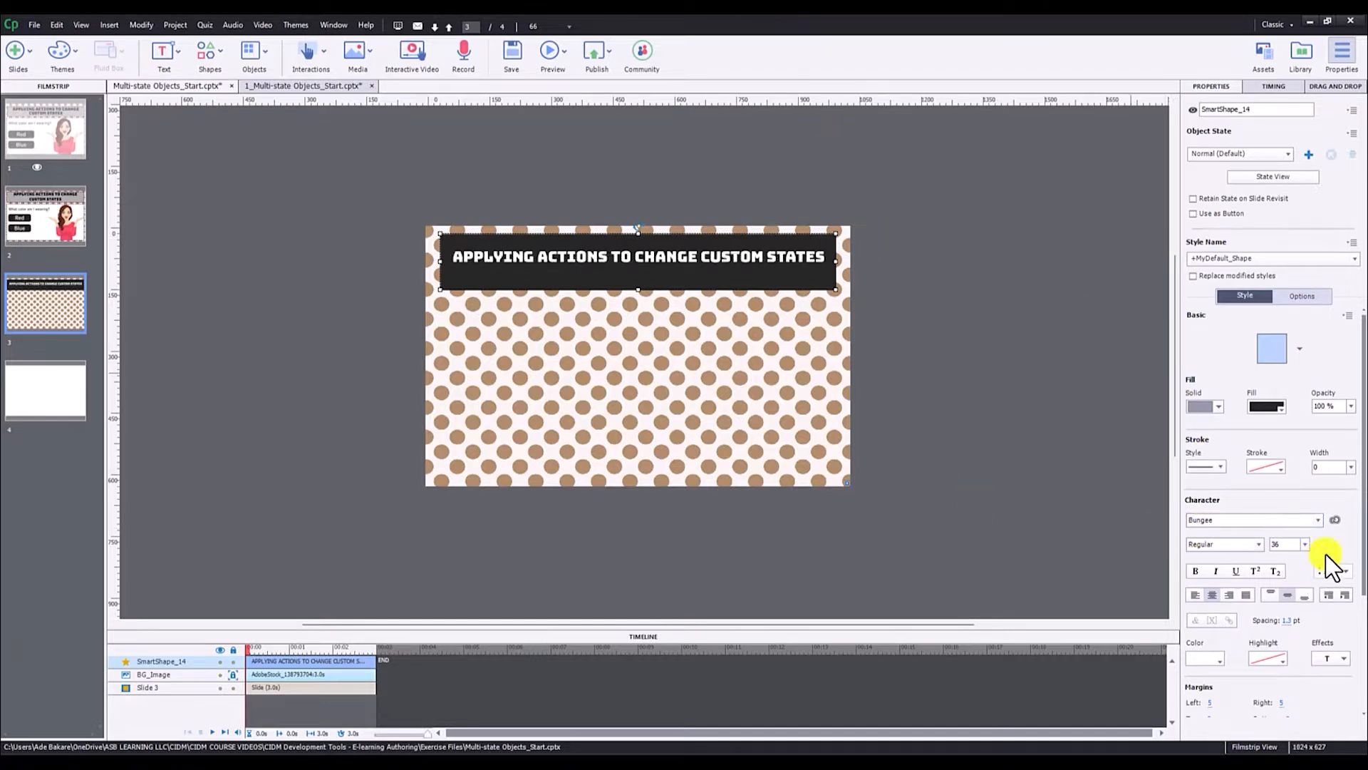
Step: Enlarge the banner title's font size to 48 and deselect the banner
click(1305, 546)
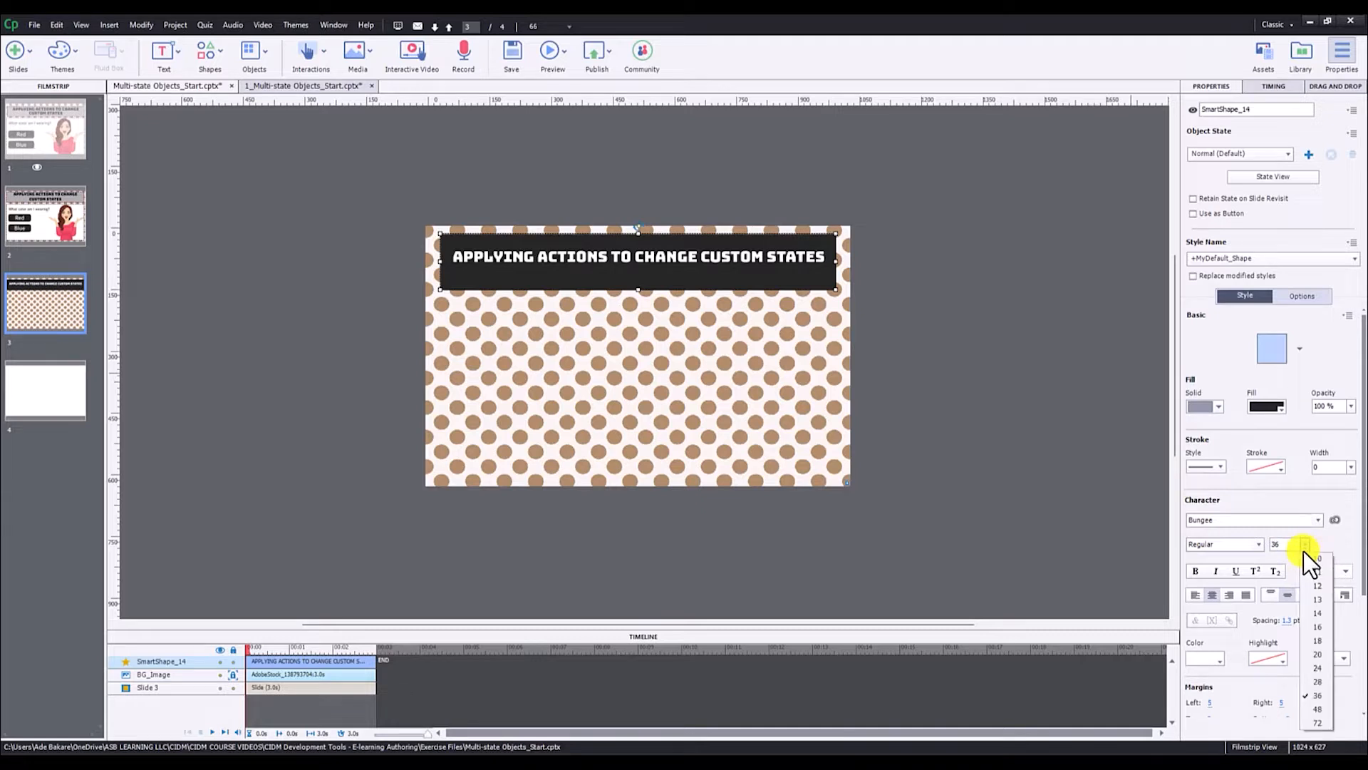
click(1310, 710)
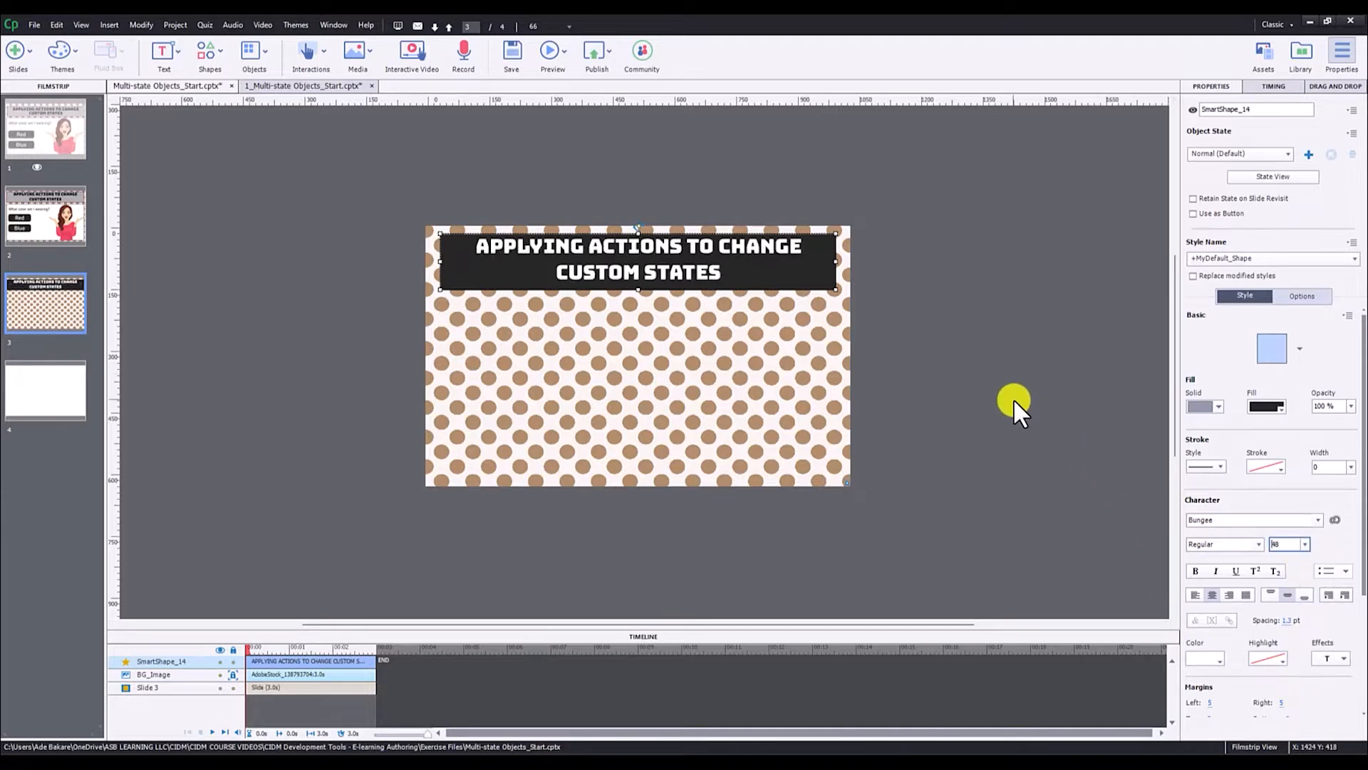
click(901, 317)
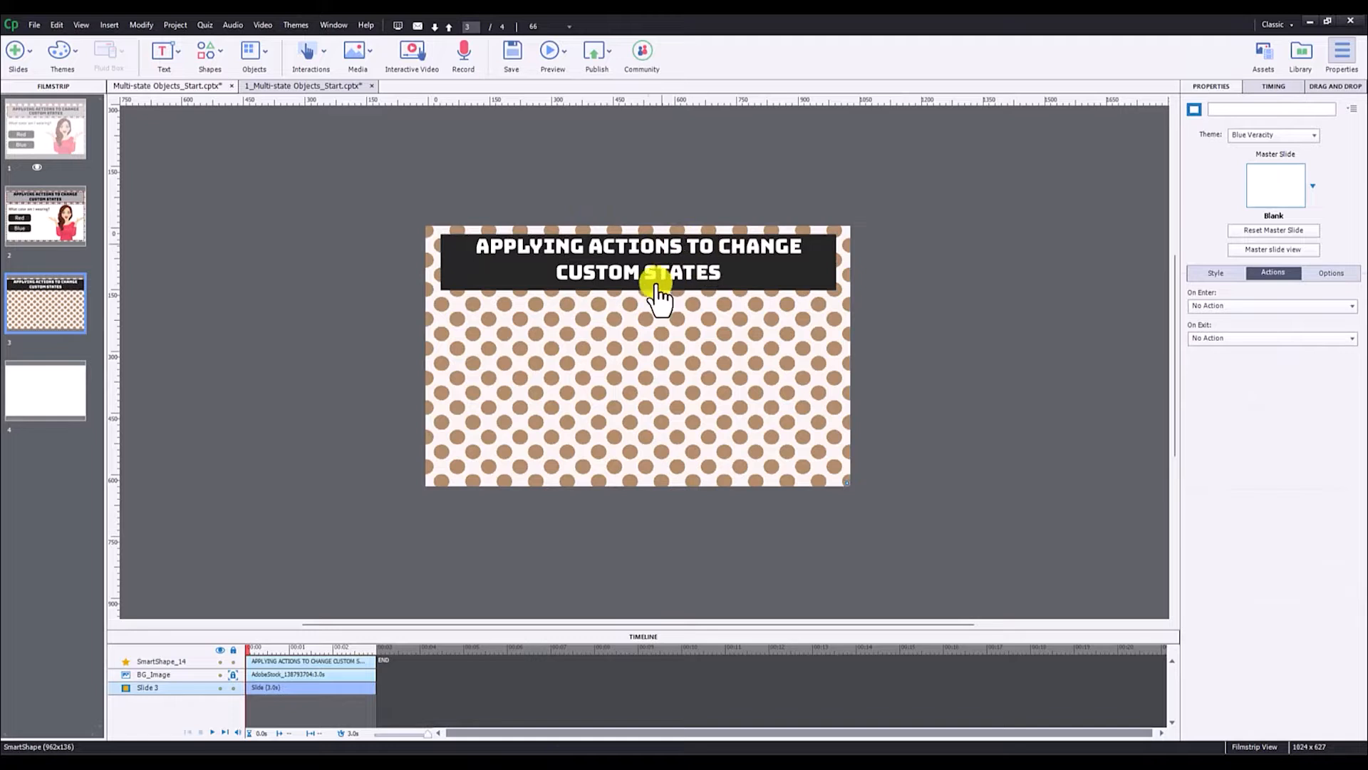
Step: Change the banner rectangle's fill colour to light grey
click(790, 275)
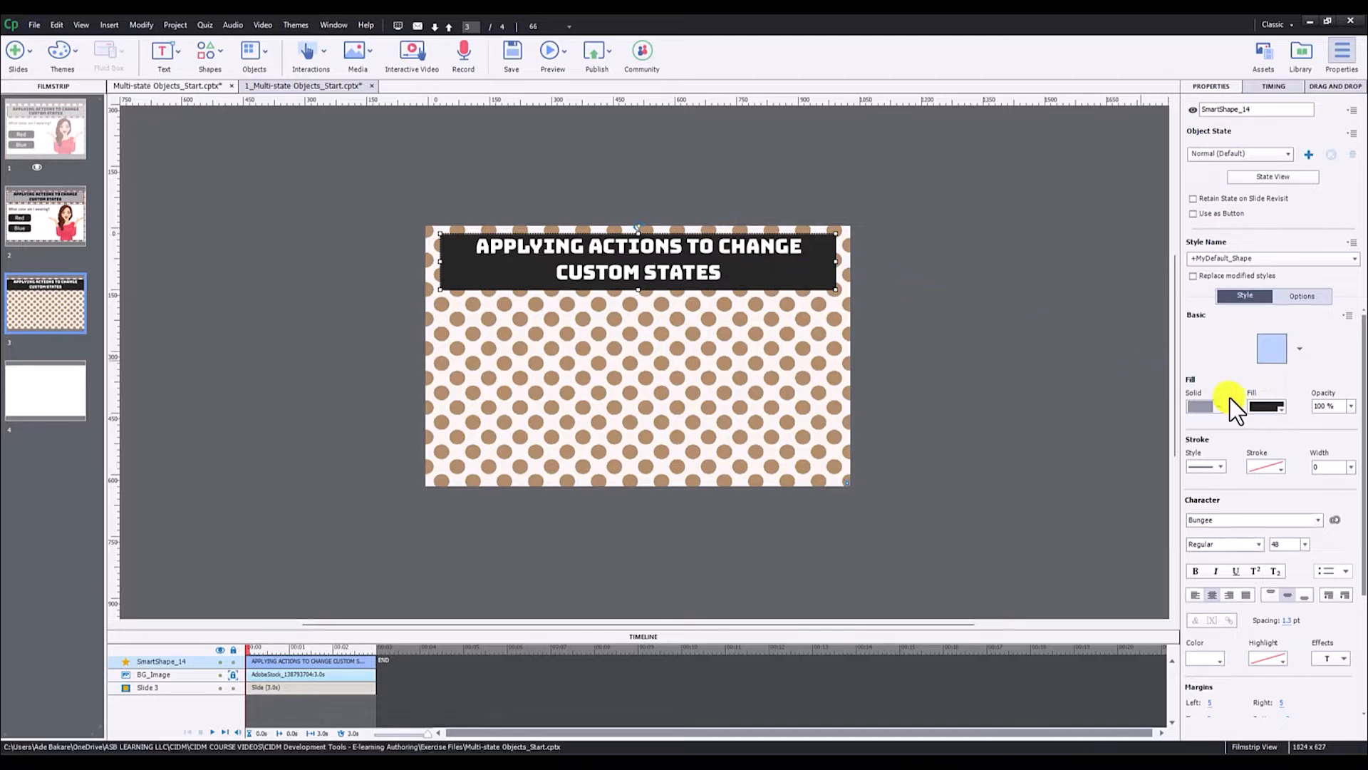
click(1265, 408)
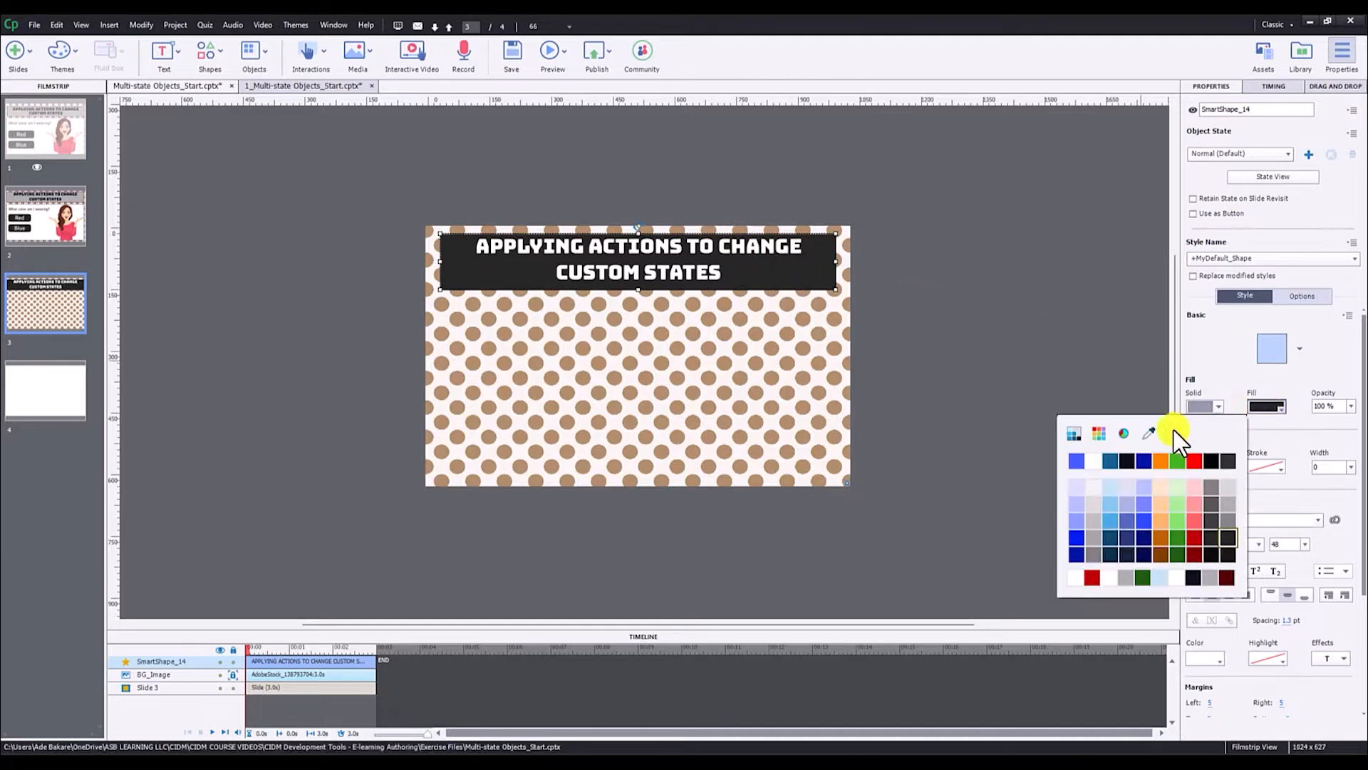
click(1126, 577)
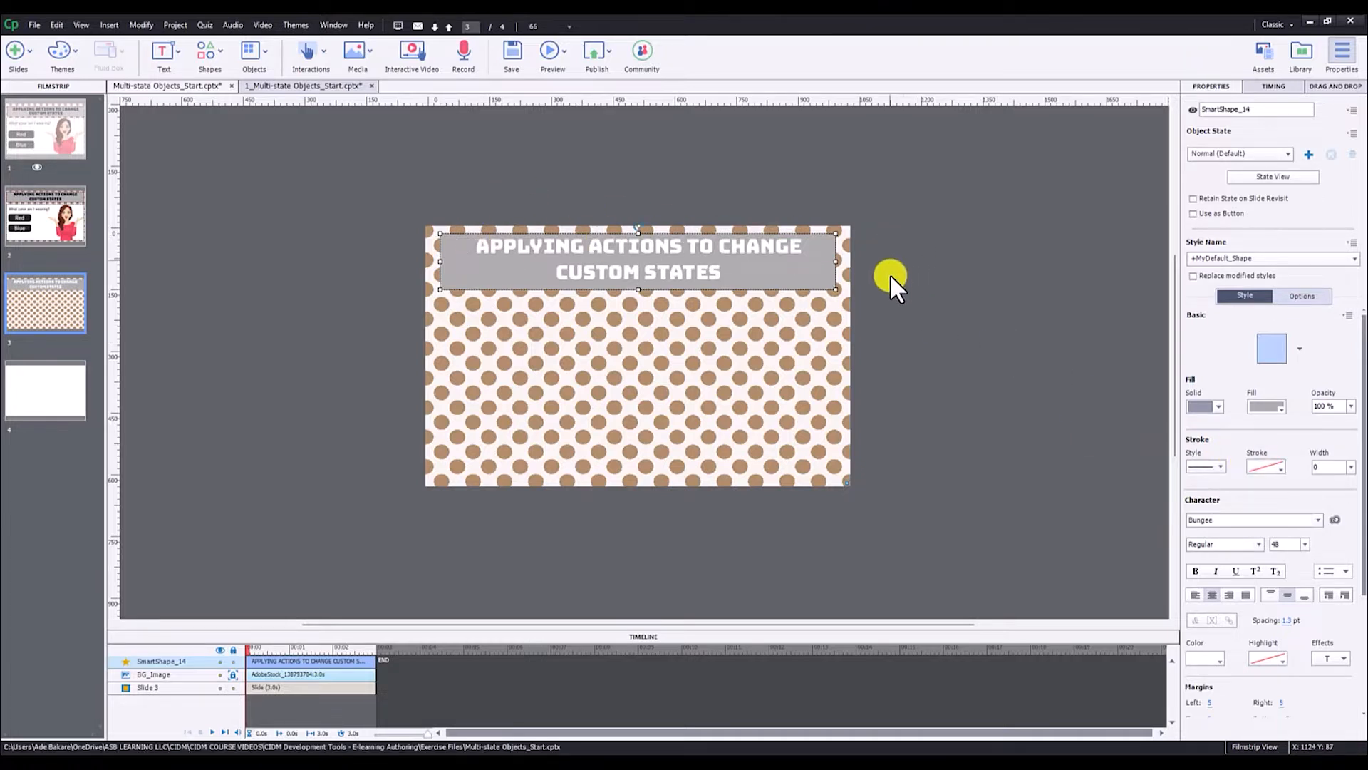
Step: Give the banner rectangle a dashed dark red stroke with a width of 5
click(1224, 468)
click(1203, 493)
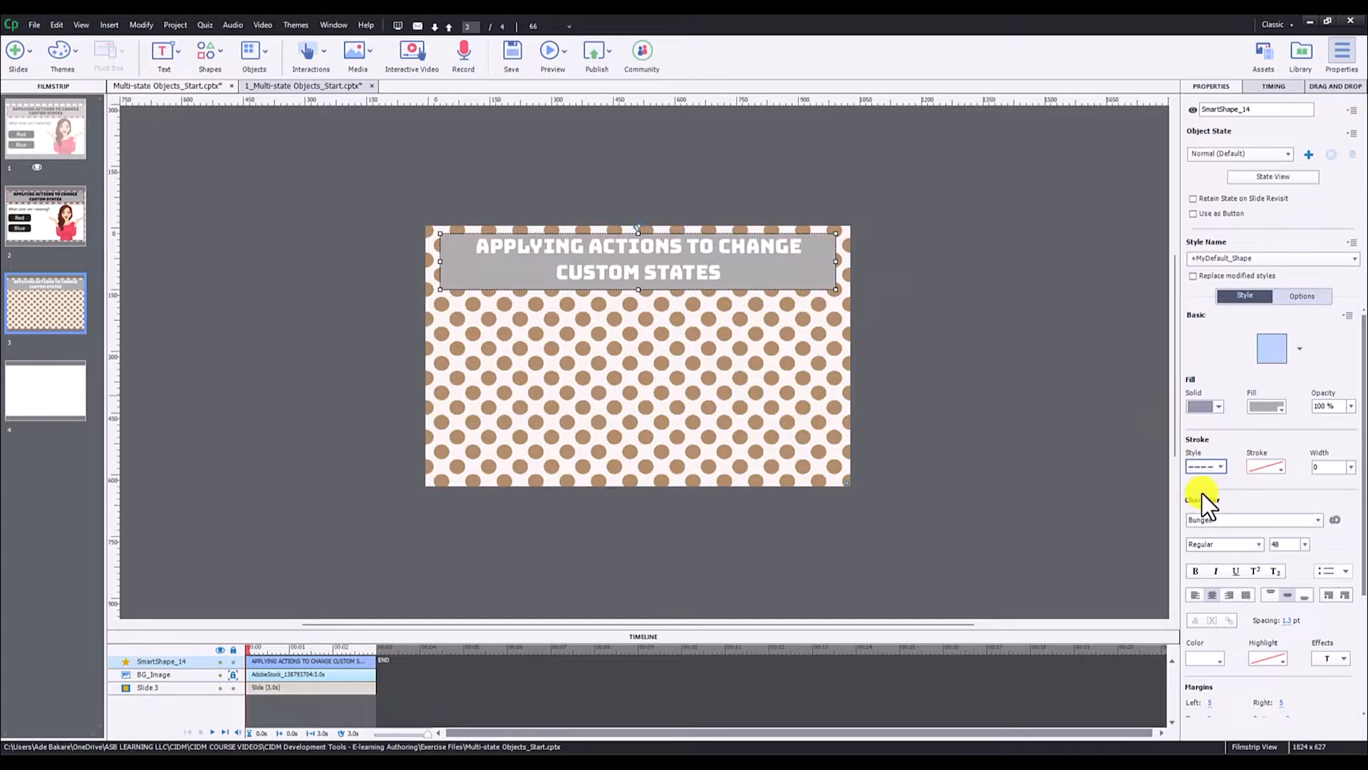
click(1276, 466)
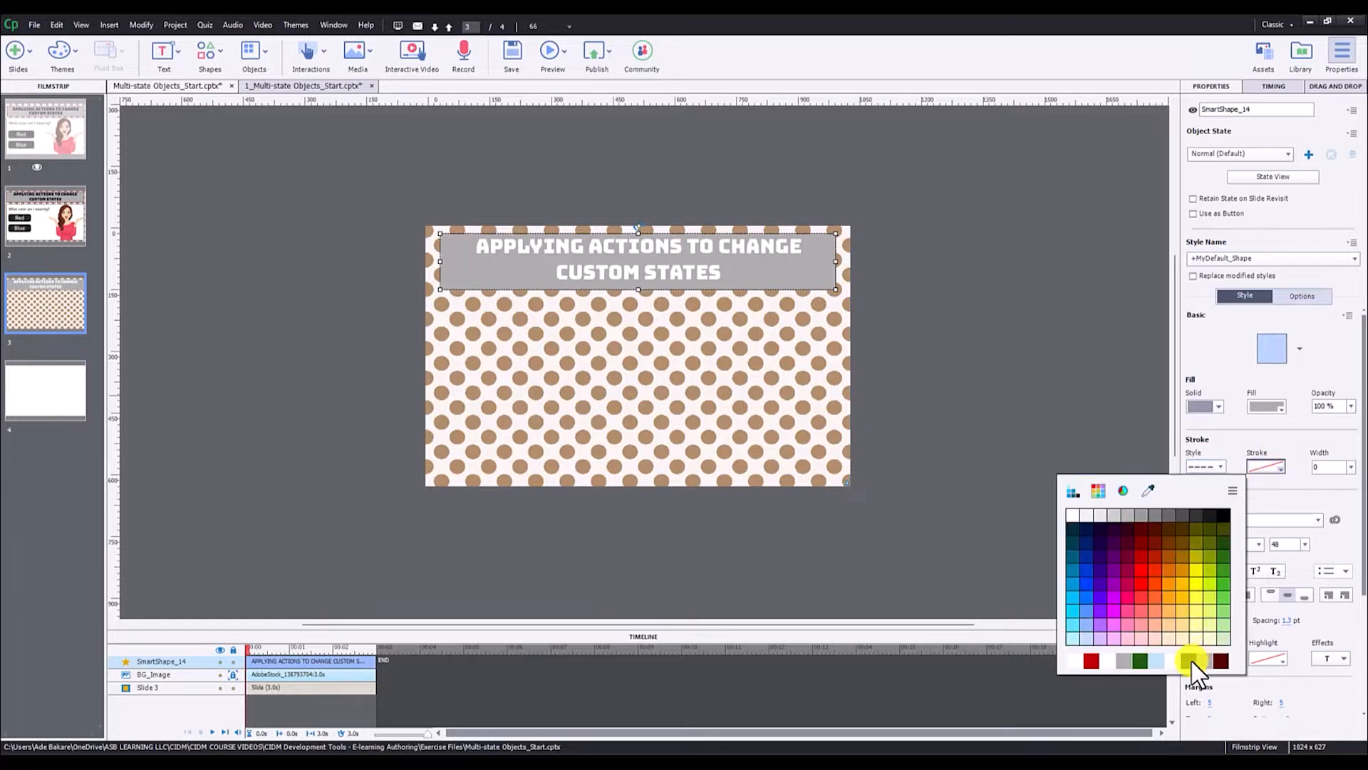
click(1191, 662)
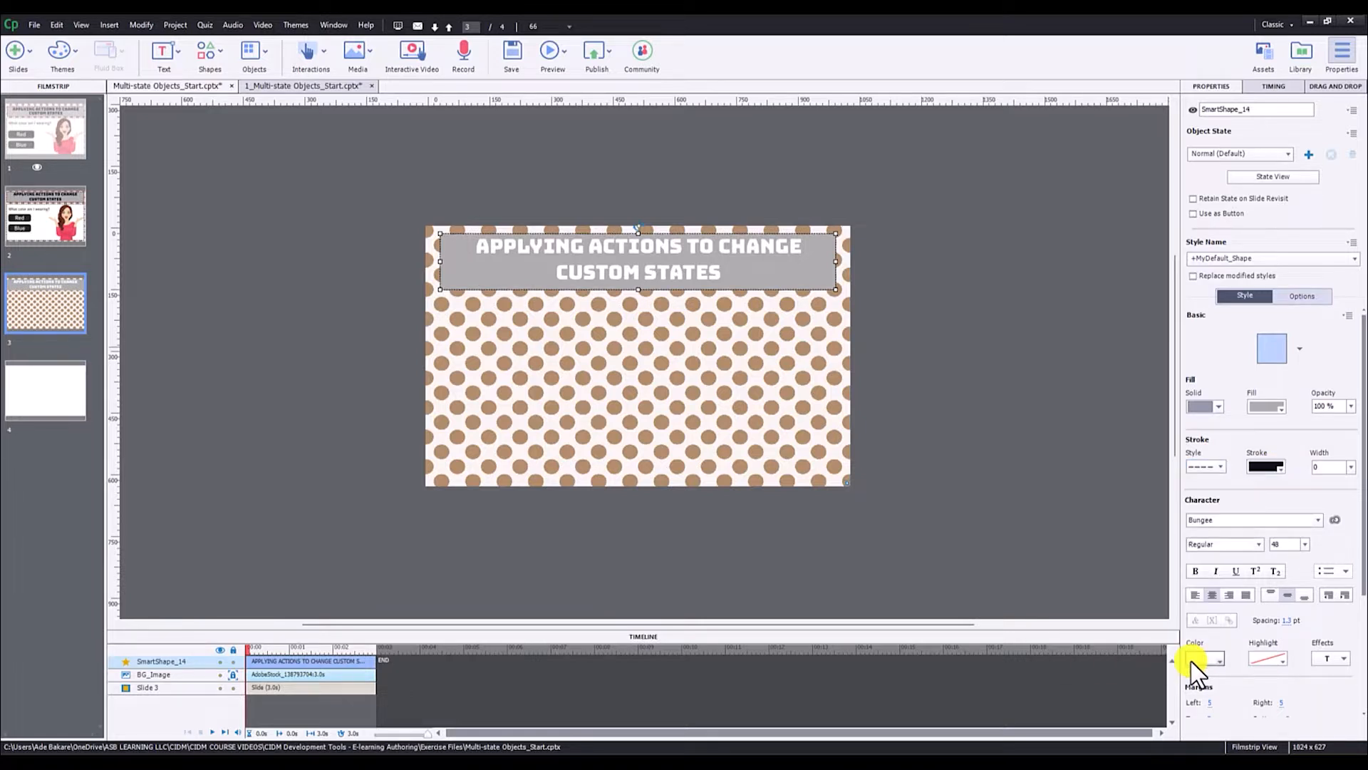
click(1261, 467)
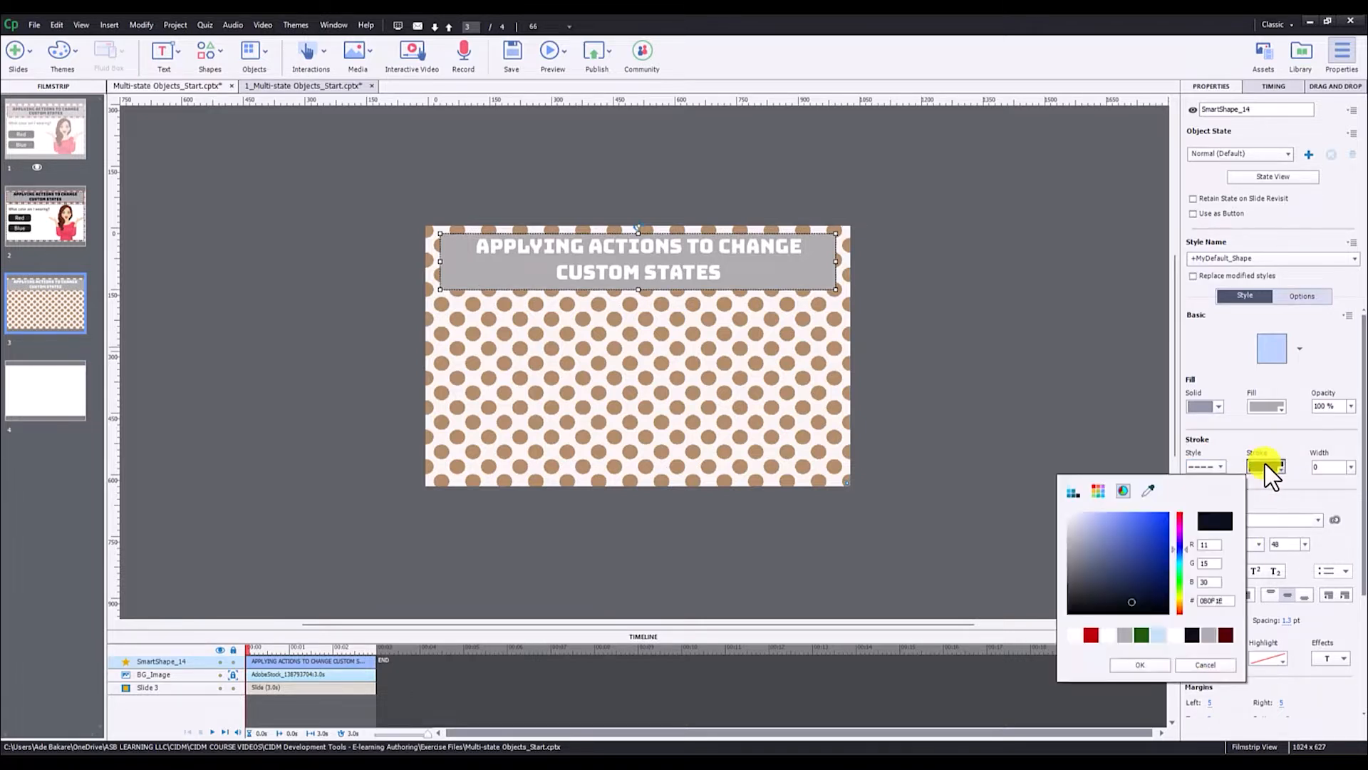
click(1226, 635)
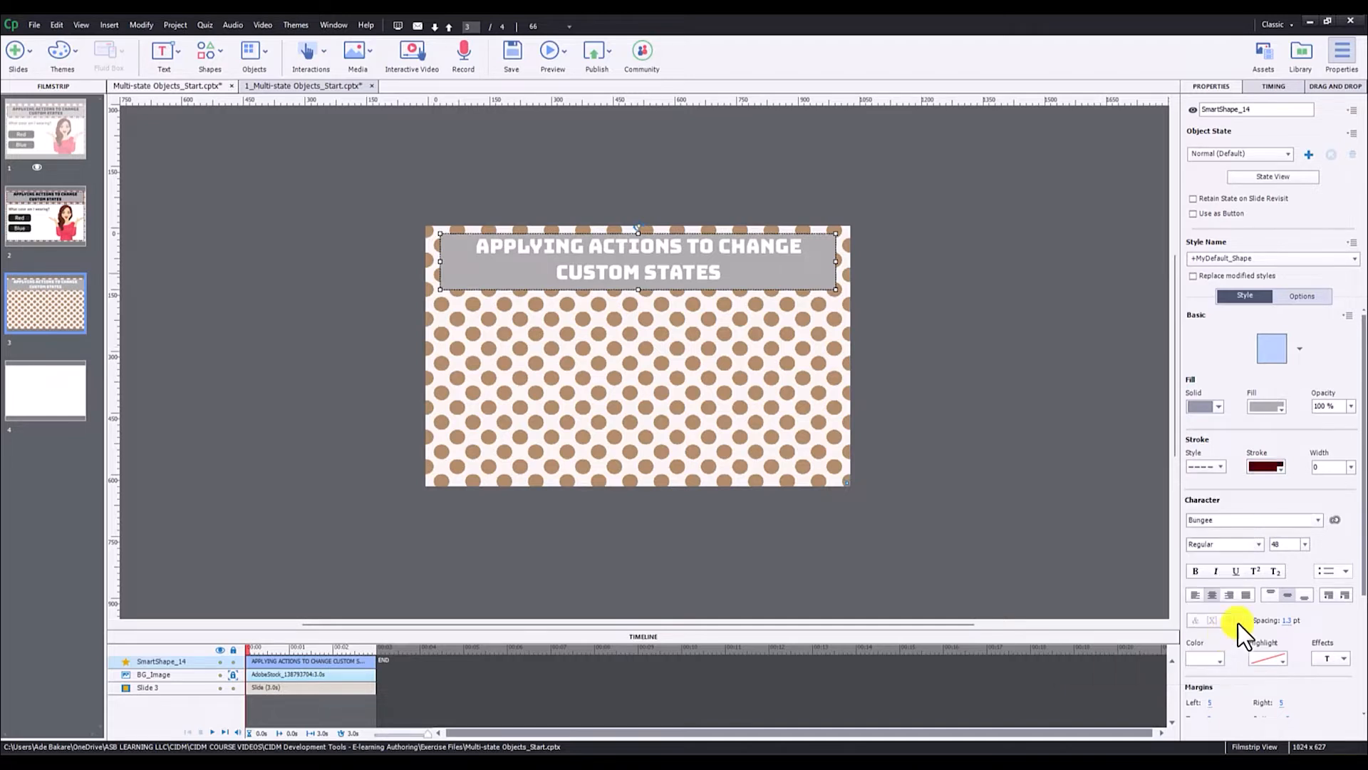
click(1351, 468)
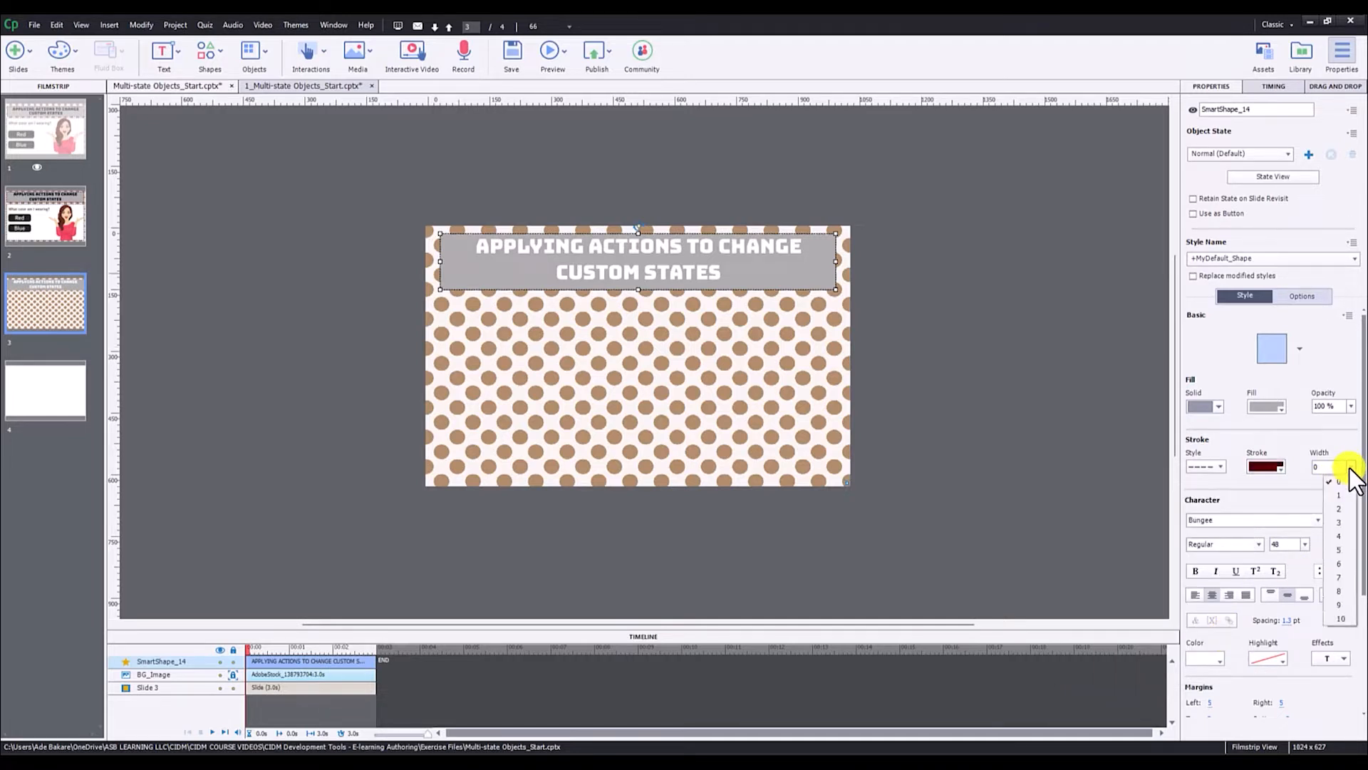
click(1337, 549)
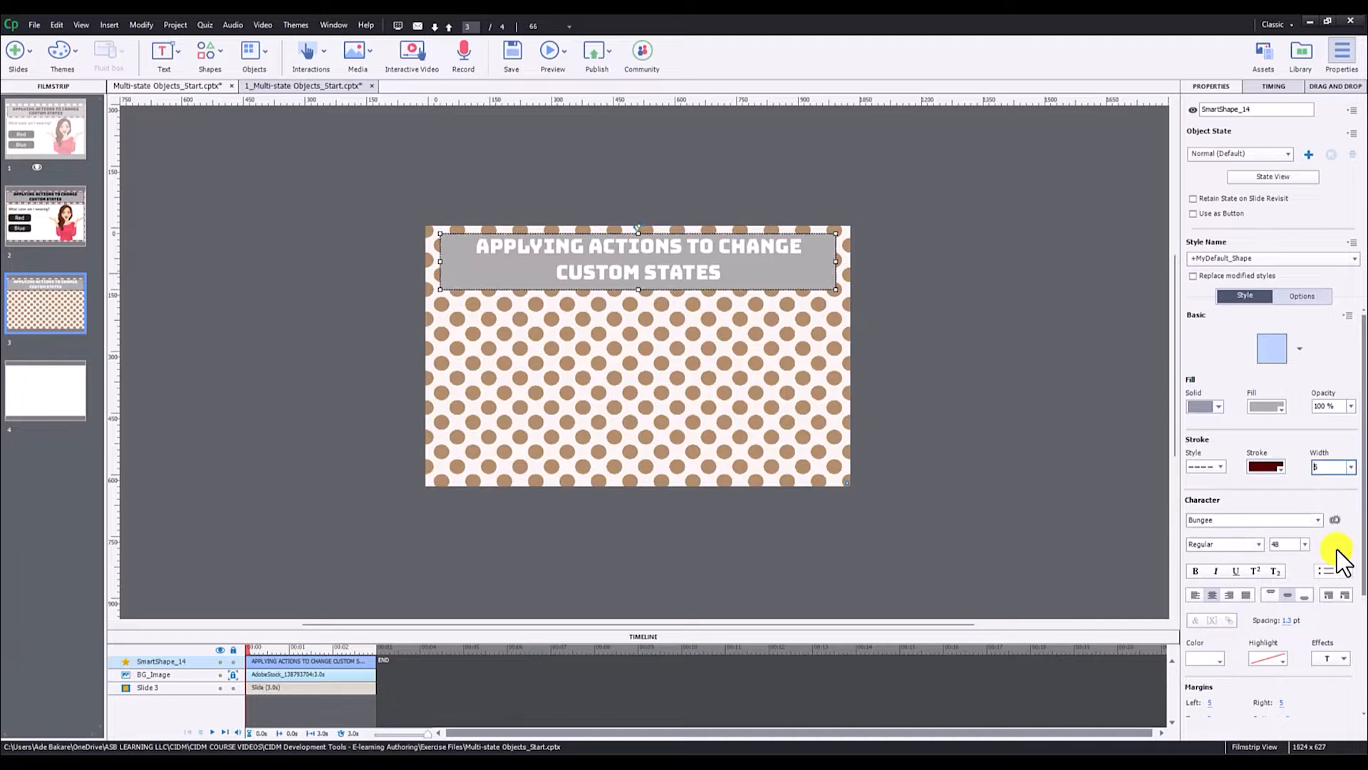
click(986, 277)
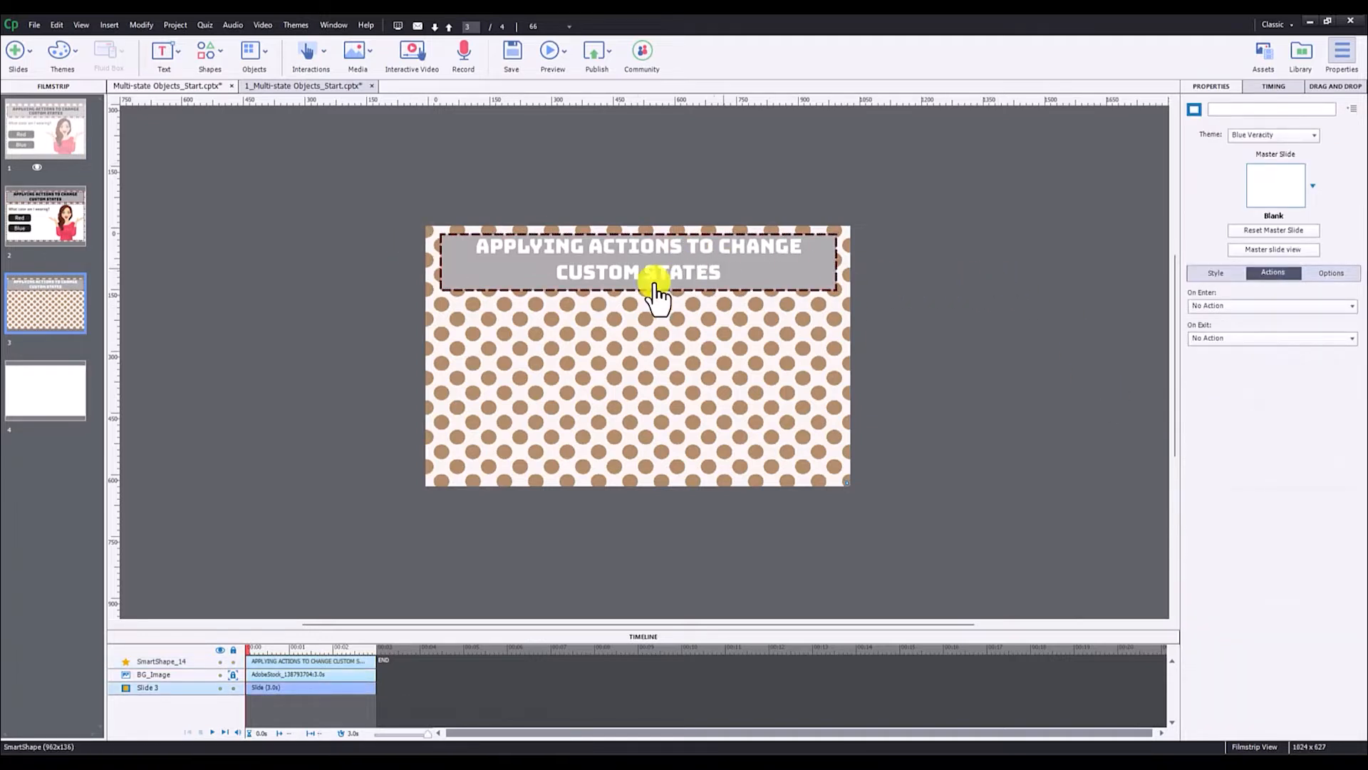
Step: Change the banner title's text colour to near-black and deselect the banner
click(675, 270)
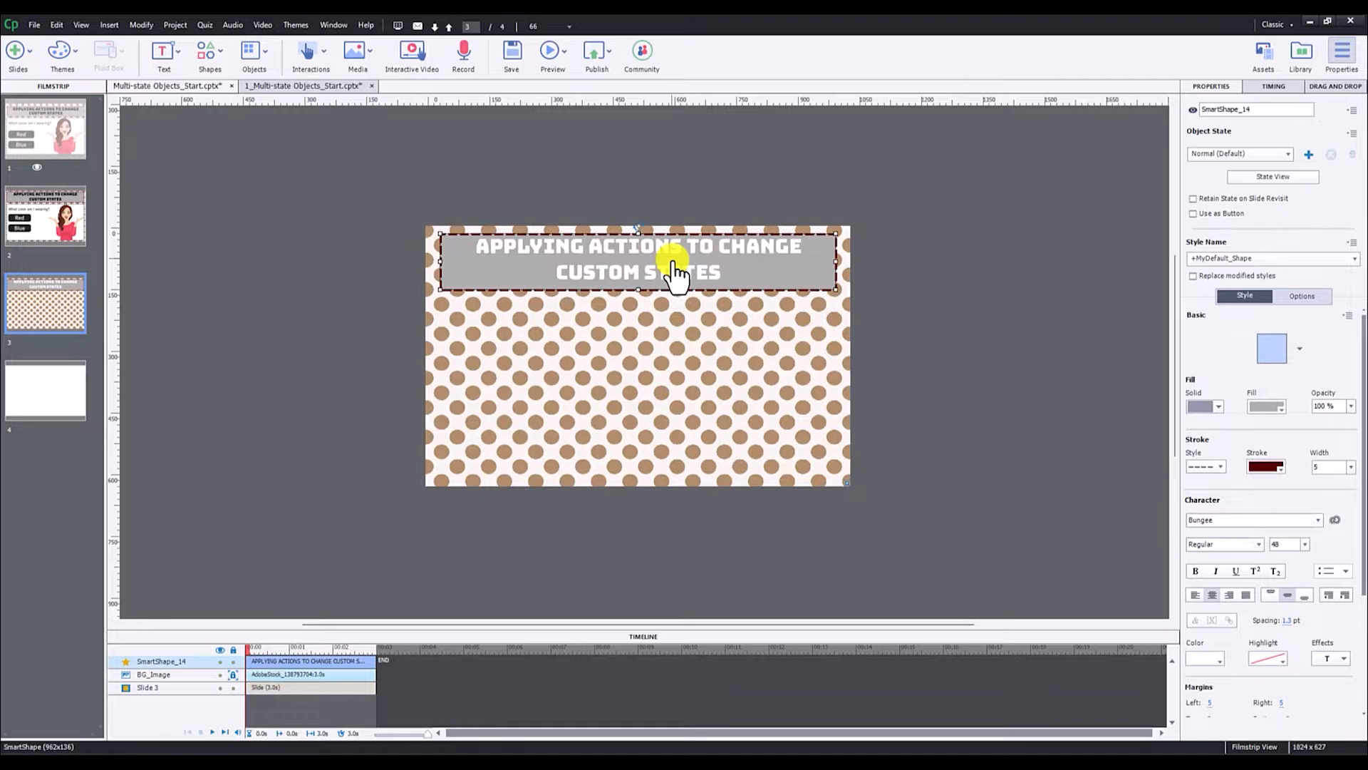
scroll(1260, 508, down, 3)
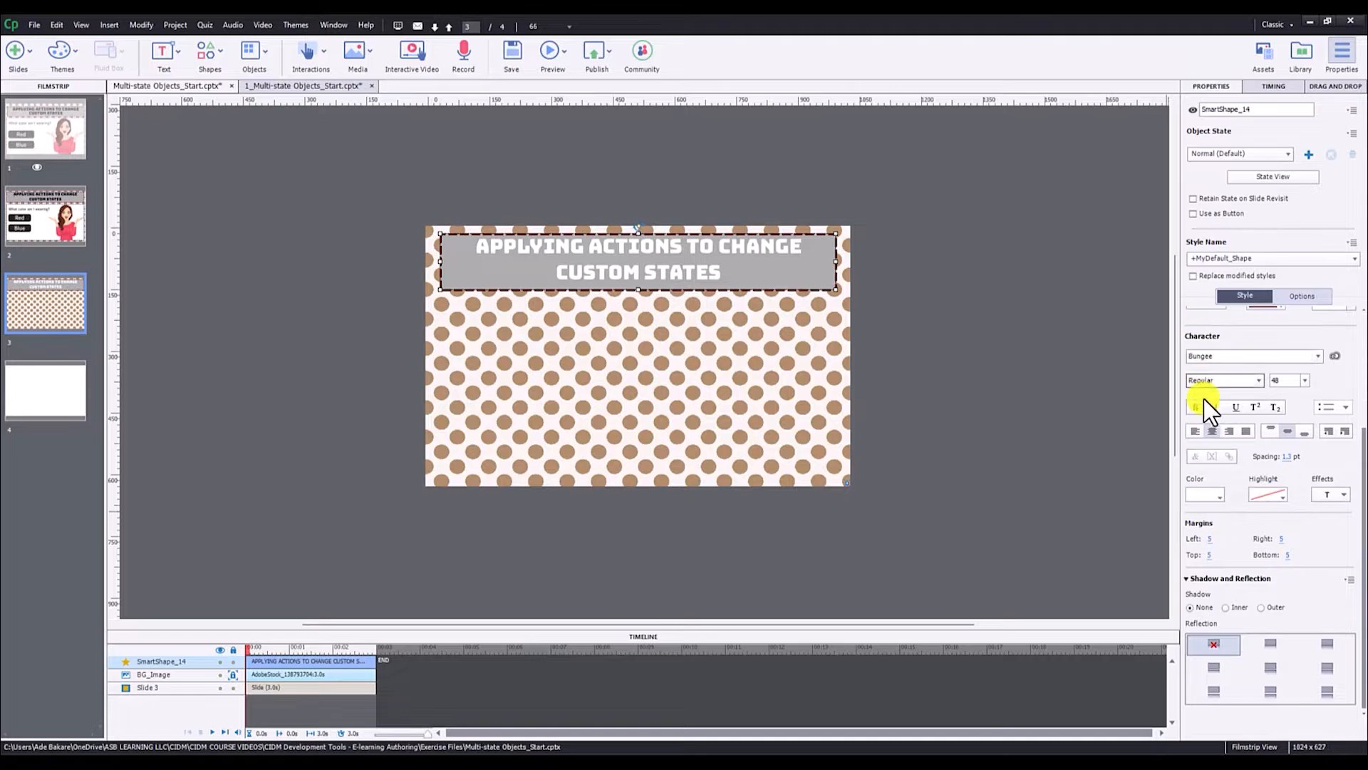
click(1200, 494)
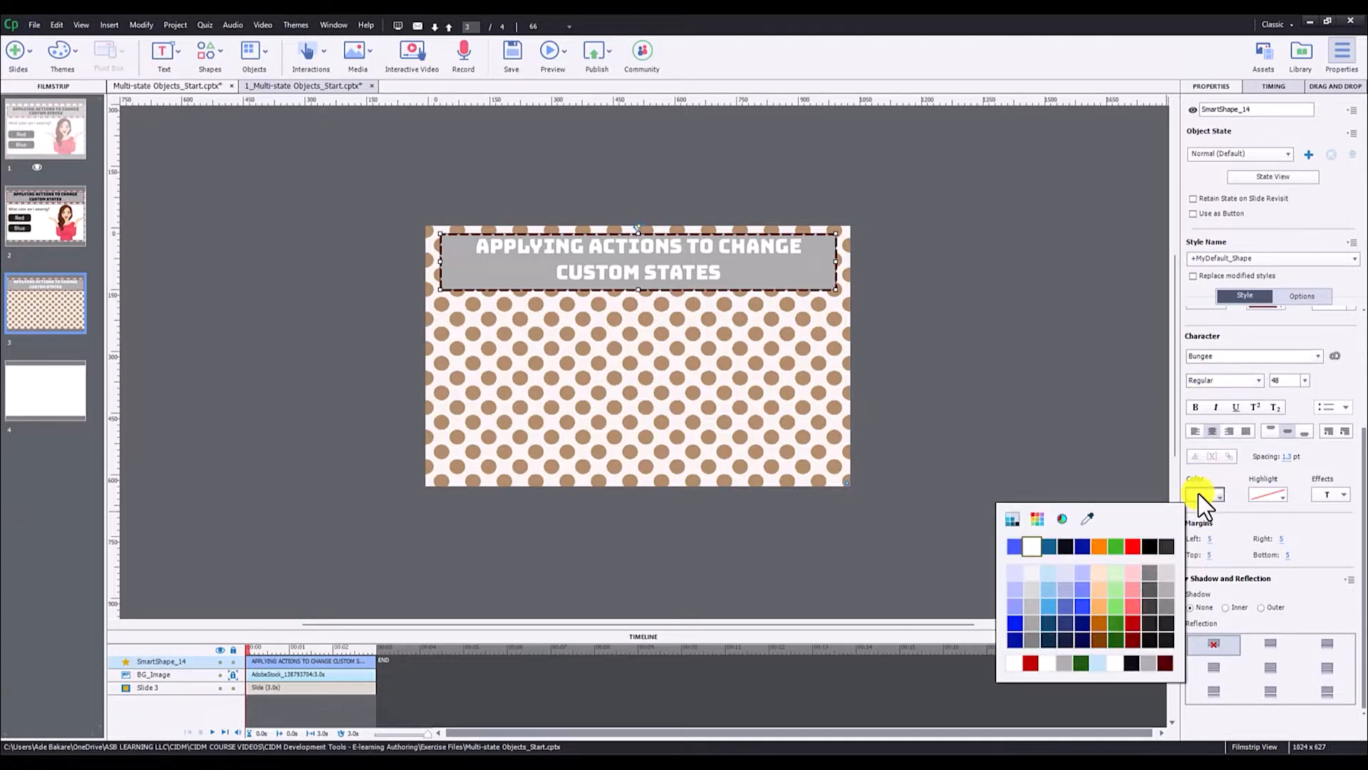
click(1167, 547)
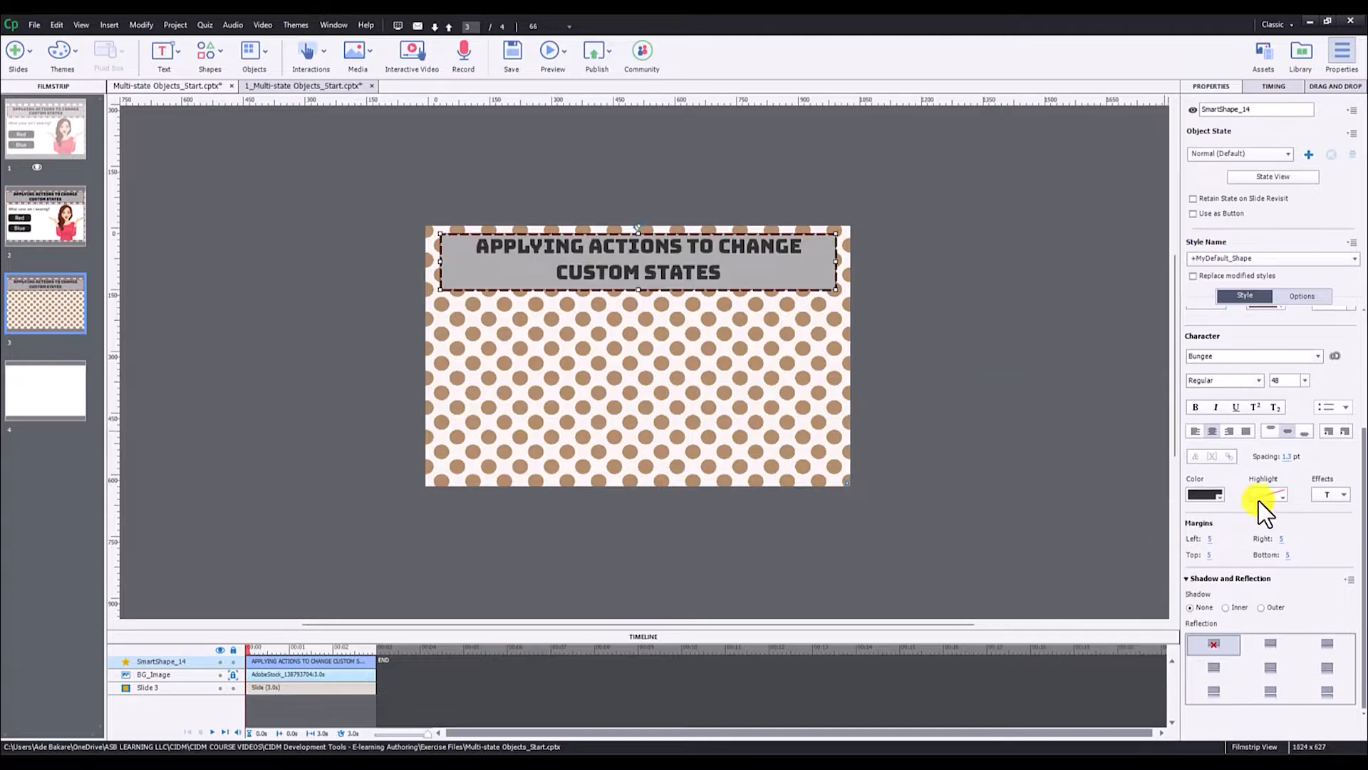
click(1203, 495)
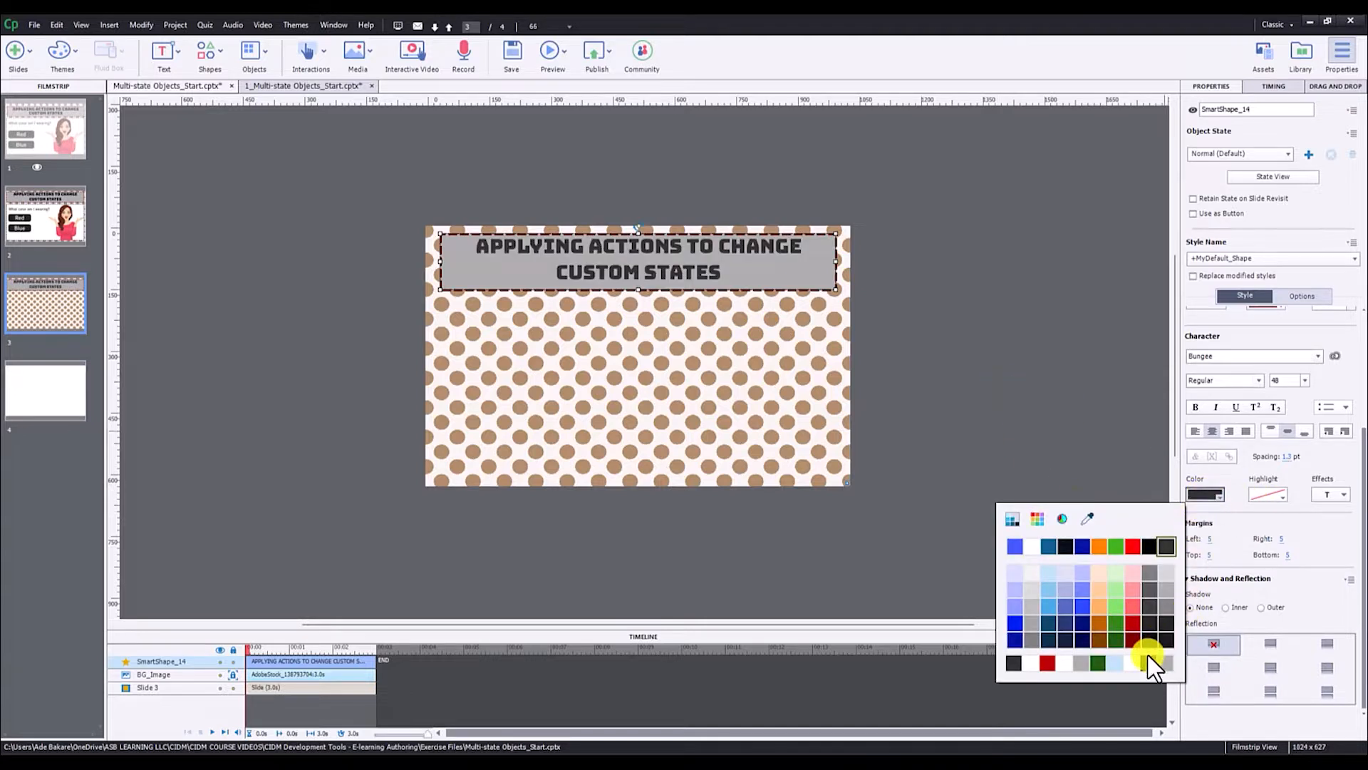
click(1067, 552)
click(1038, 397)
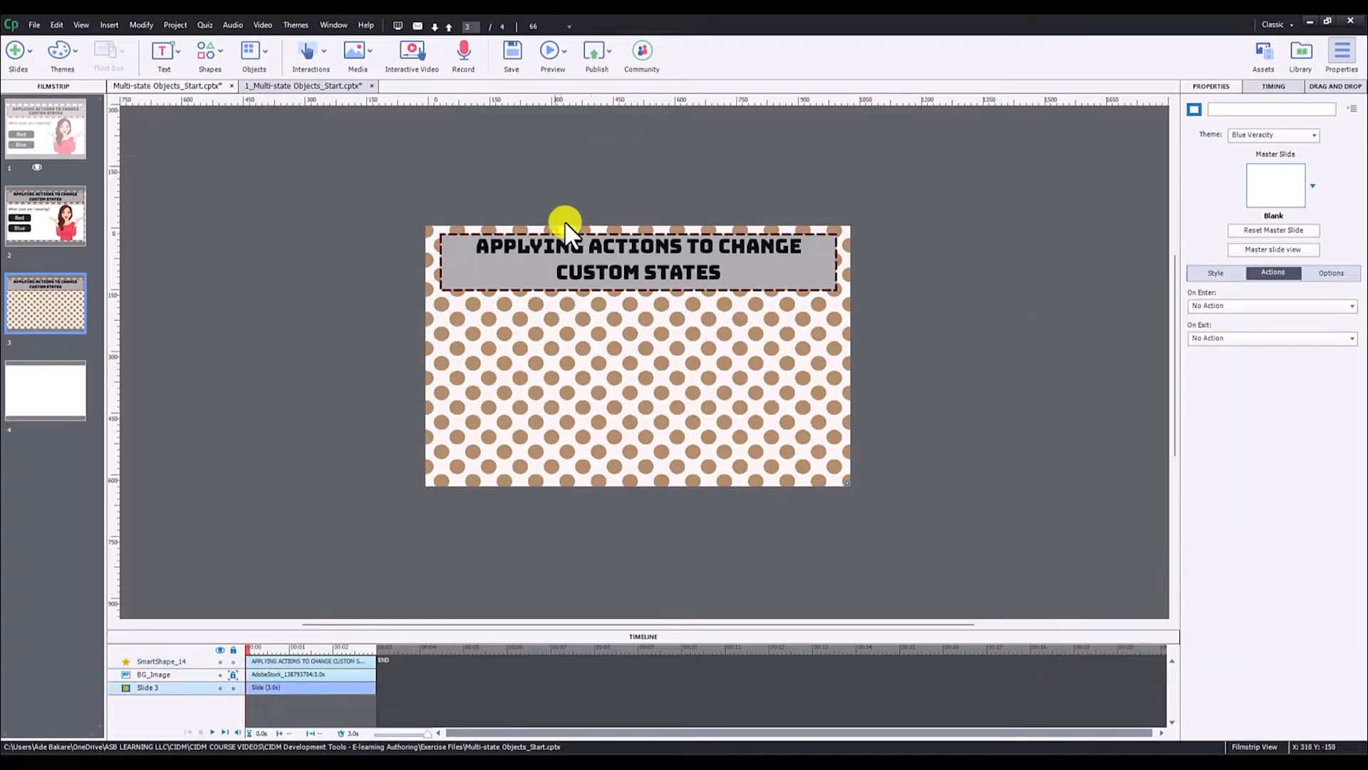
Step: Lock the banner's size and position, and try to move it down the slide
click(605, 274)
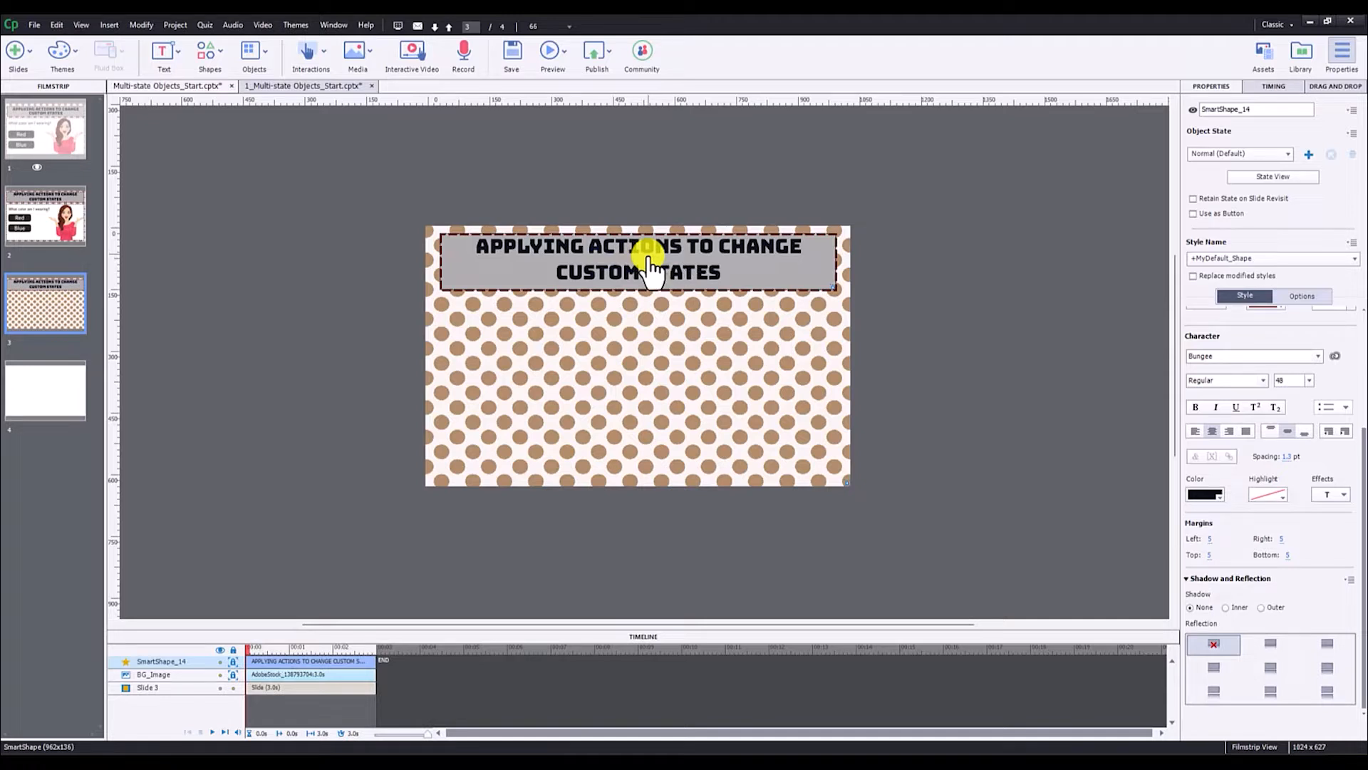
drag(650, 265, 658, 307)
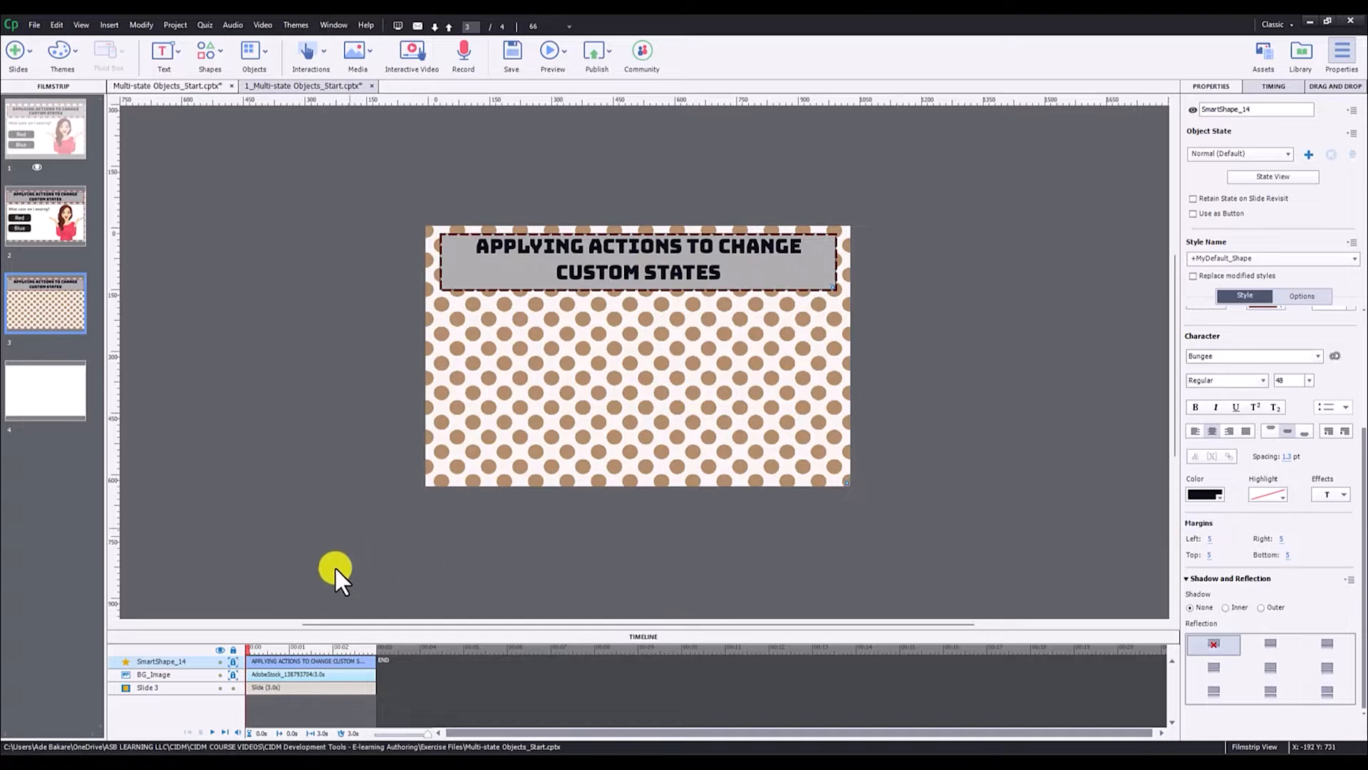
click(233, 674)
click(233, 661)
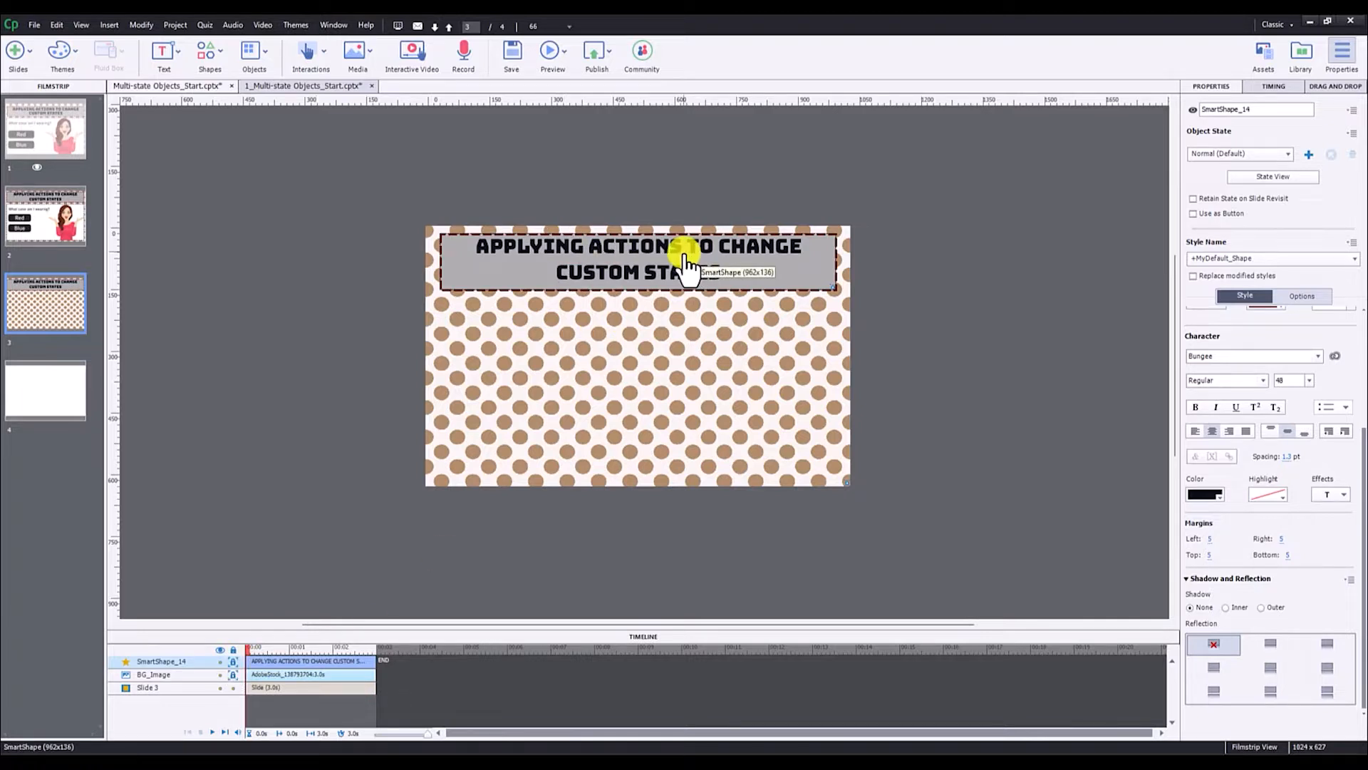
Step: Try red as the locked banner title's text colour and restore it to near-black
click(1204, 494)
click(1133, 551)
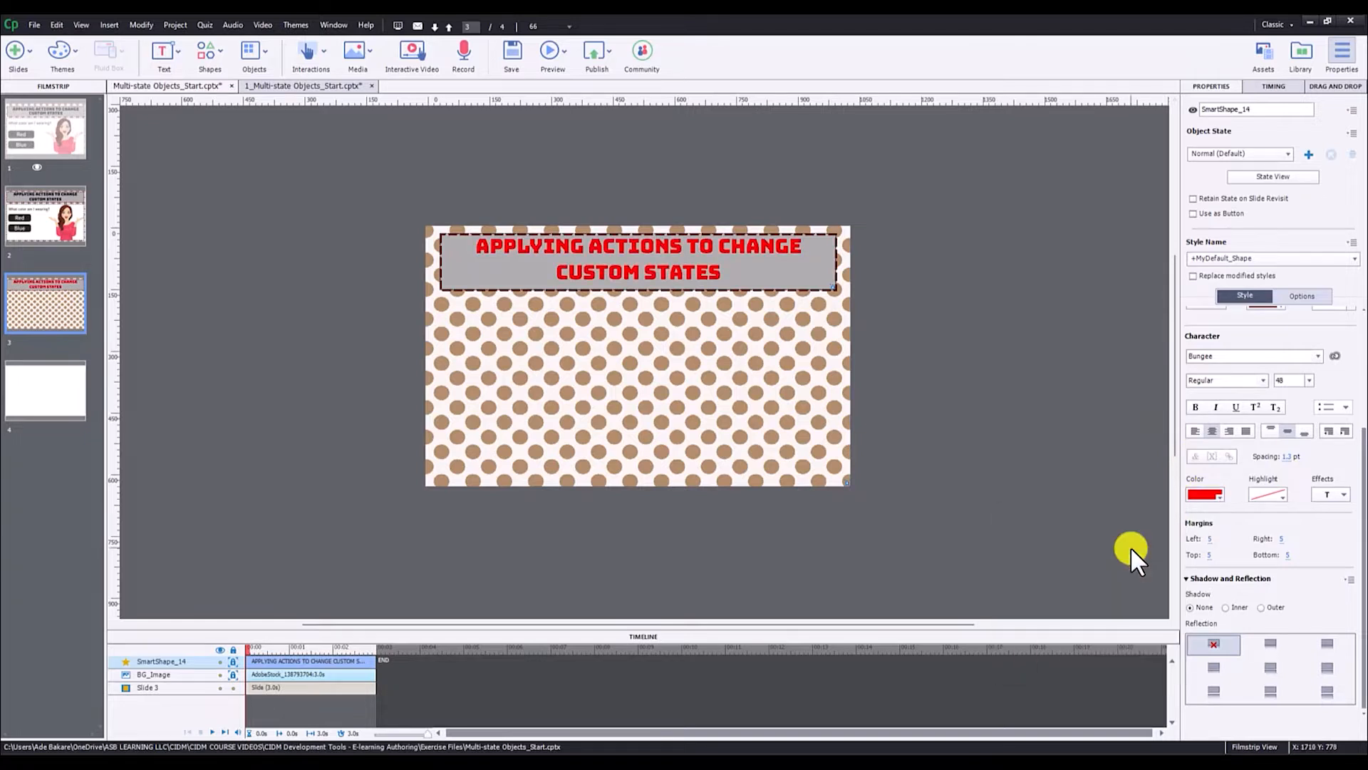
click(1200, 491)
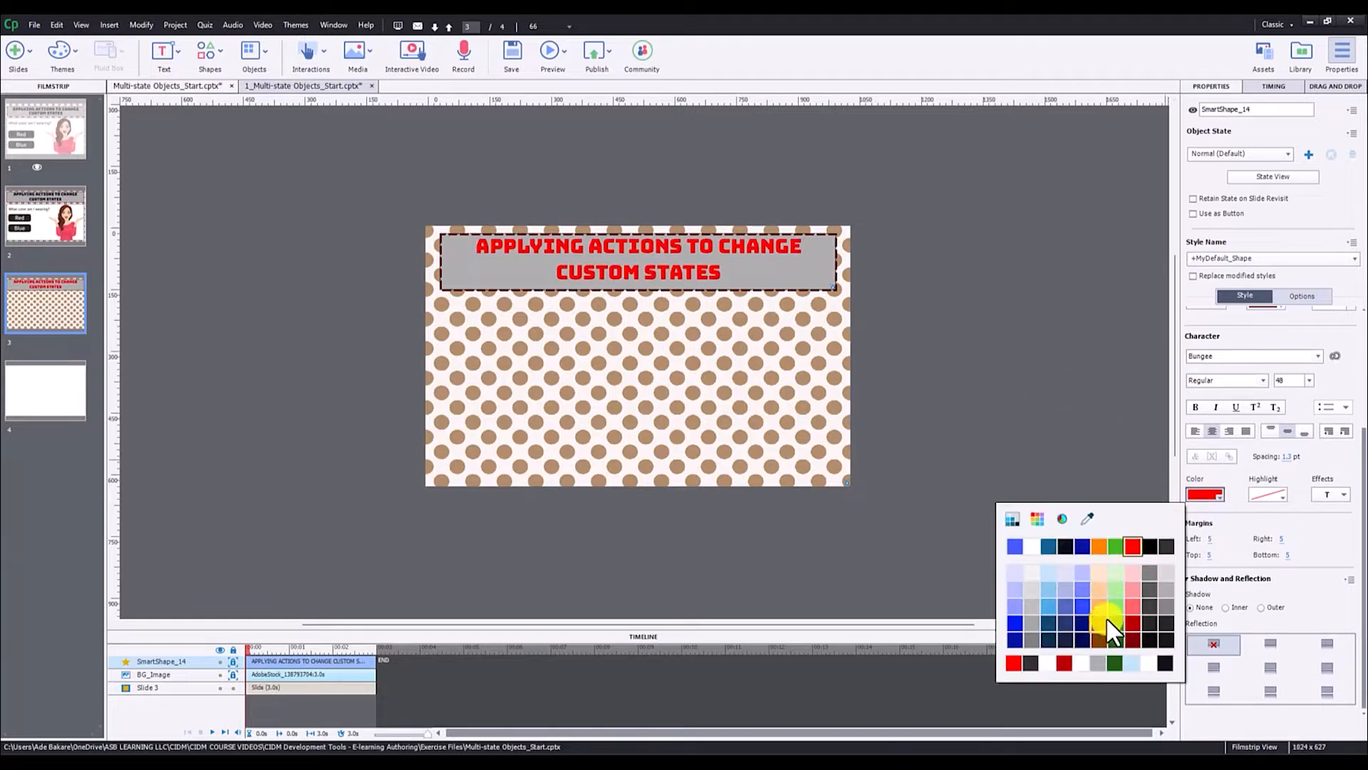
click(1165, 664)
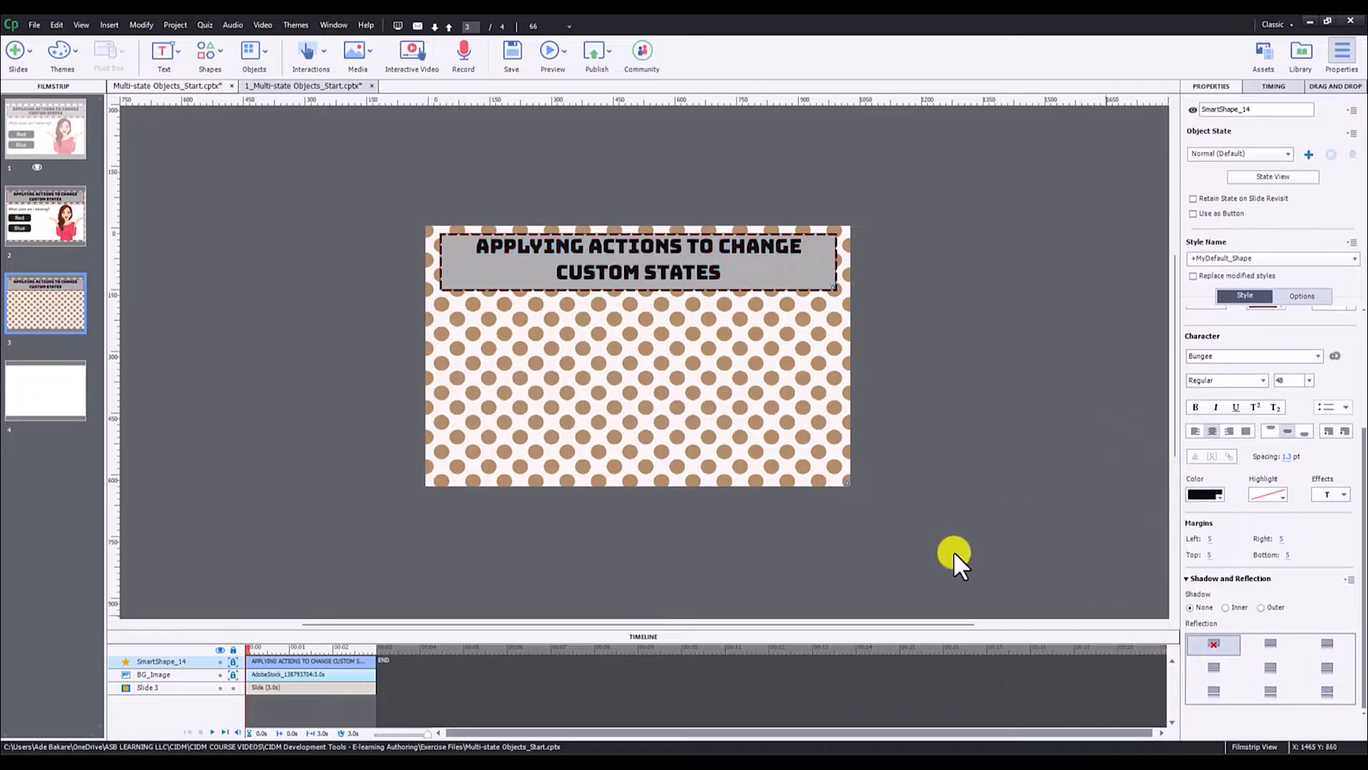
Step: Fully lock the title banner and try to select it on the slide
click(233, 662)
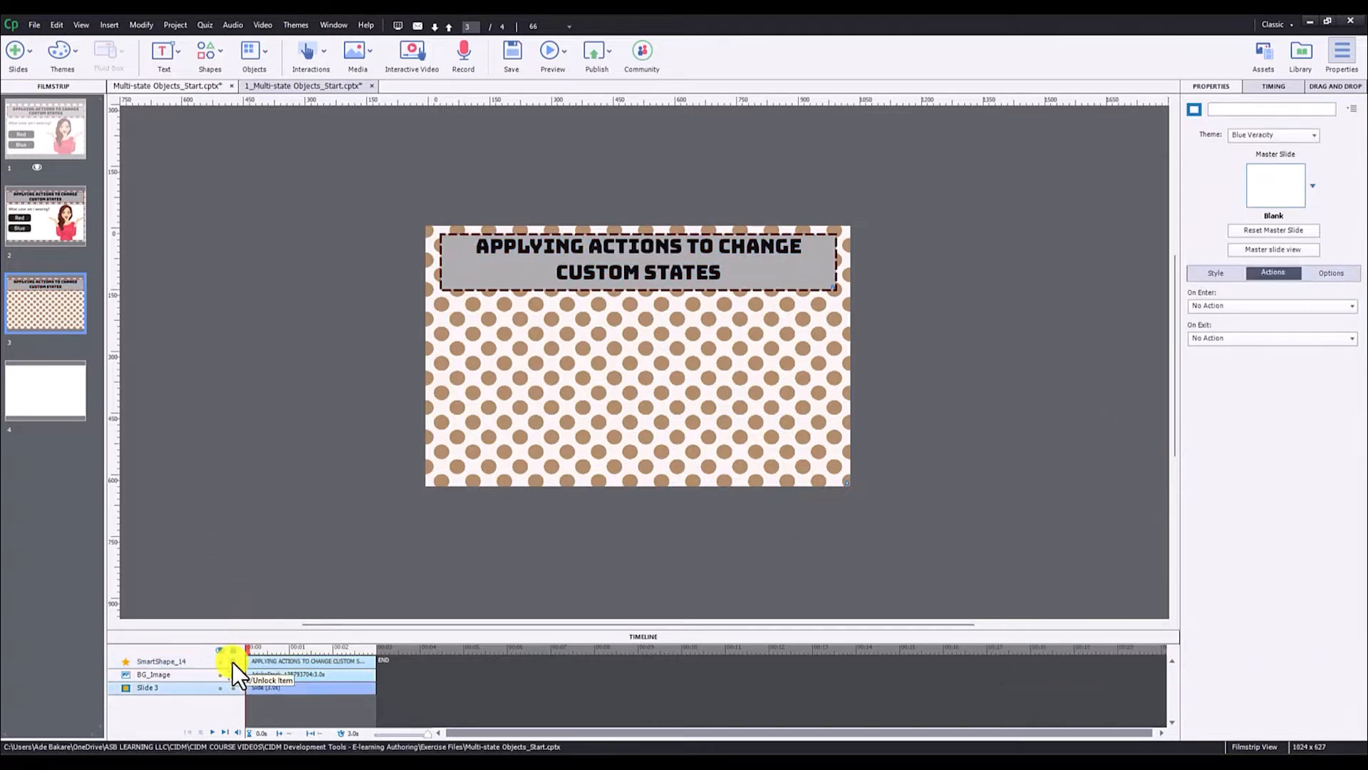
click(626, 265)
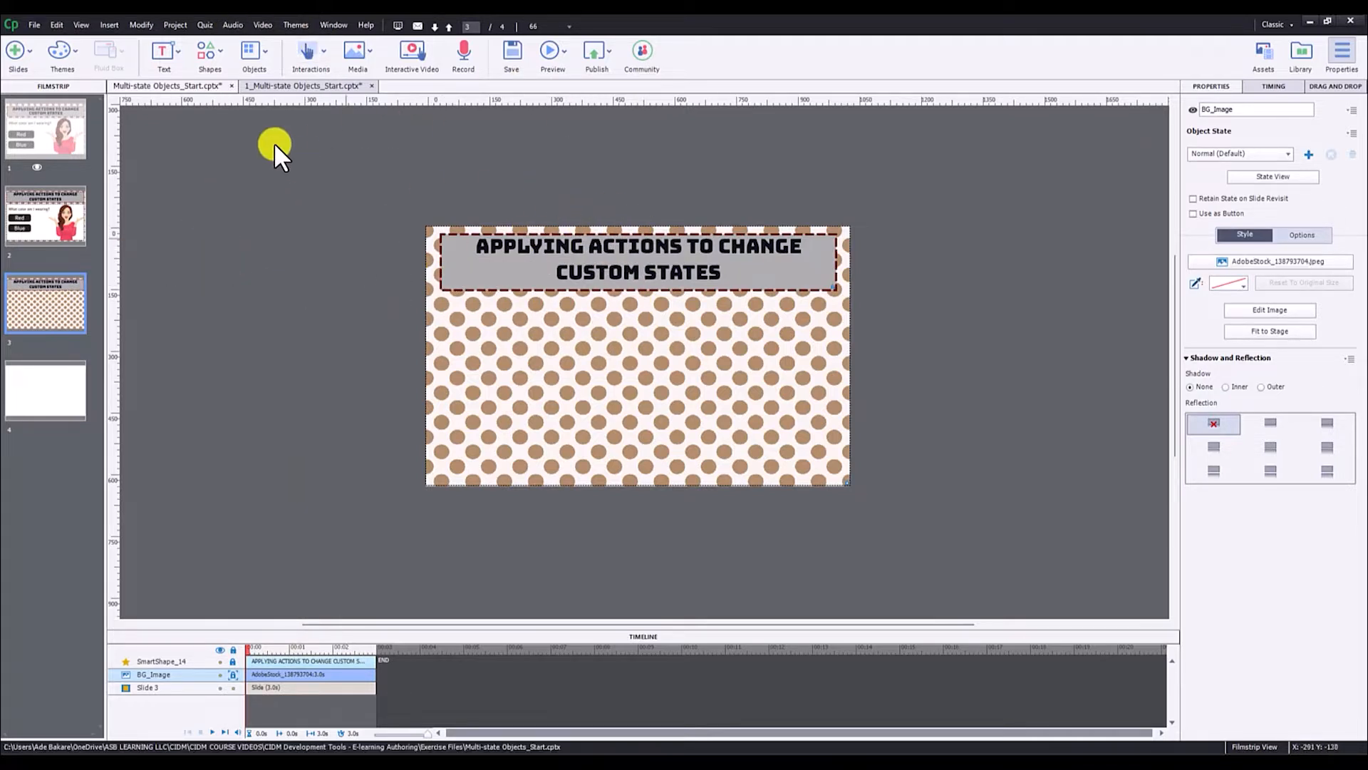
Step: Draw a rectangle about 964 x 436 below the title banner and fill it with white
click(223, 53)
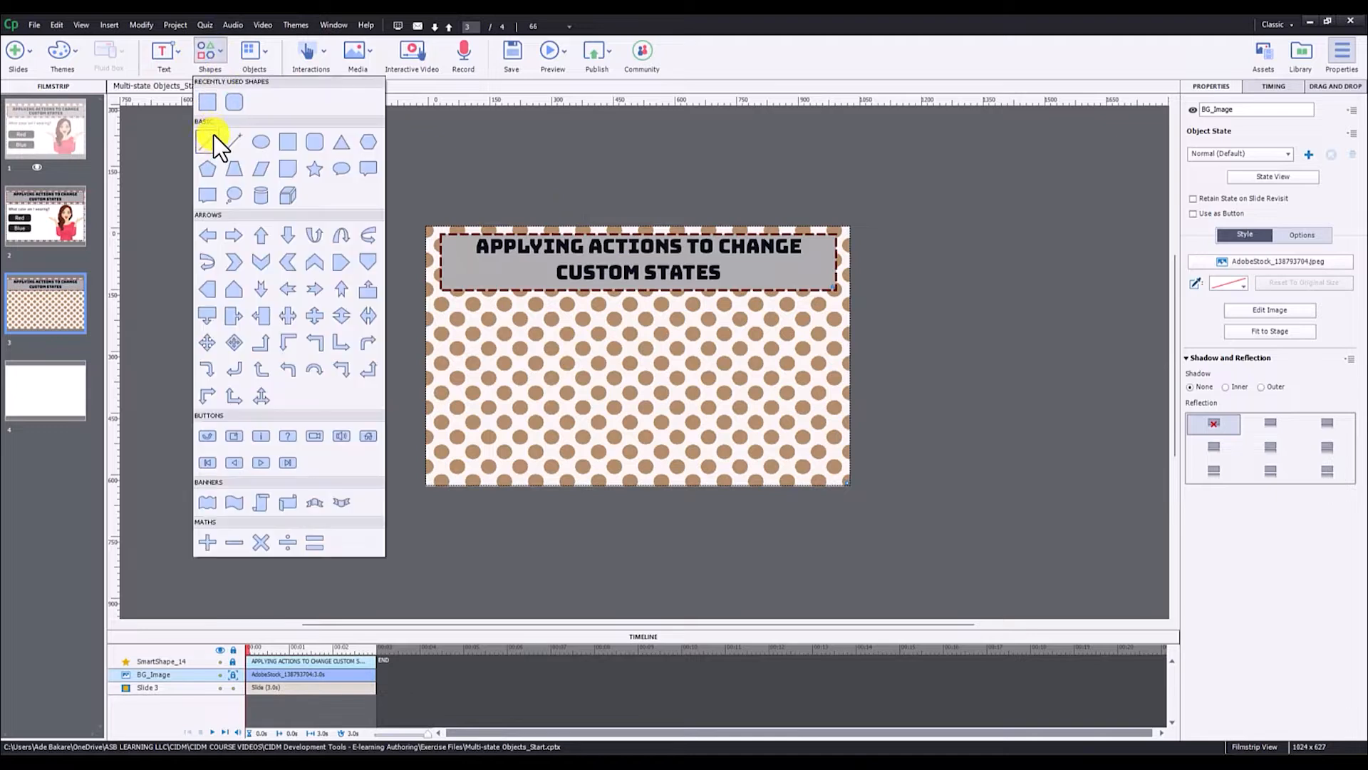
click(213, 100)
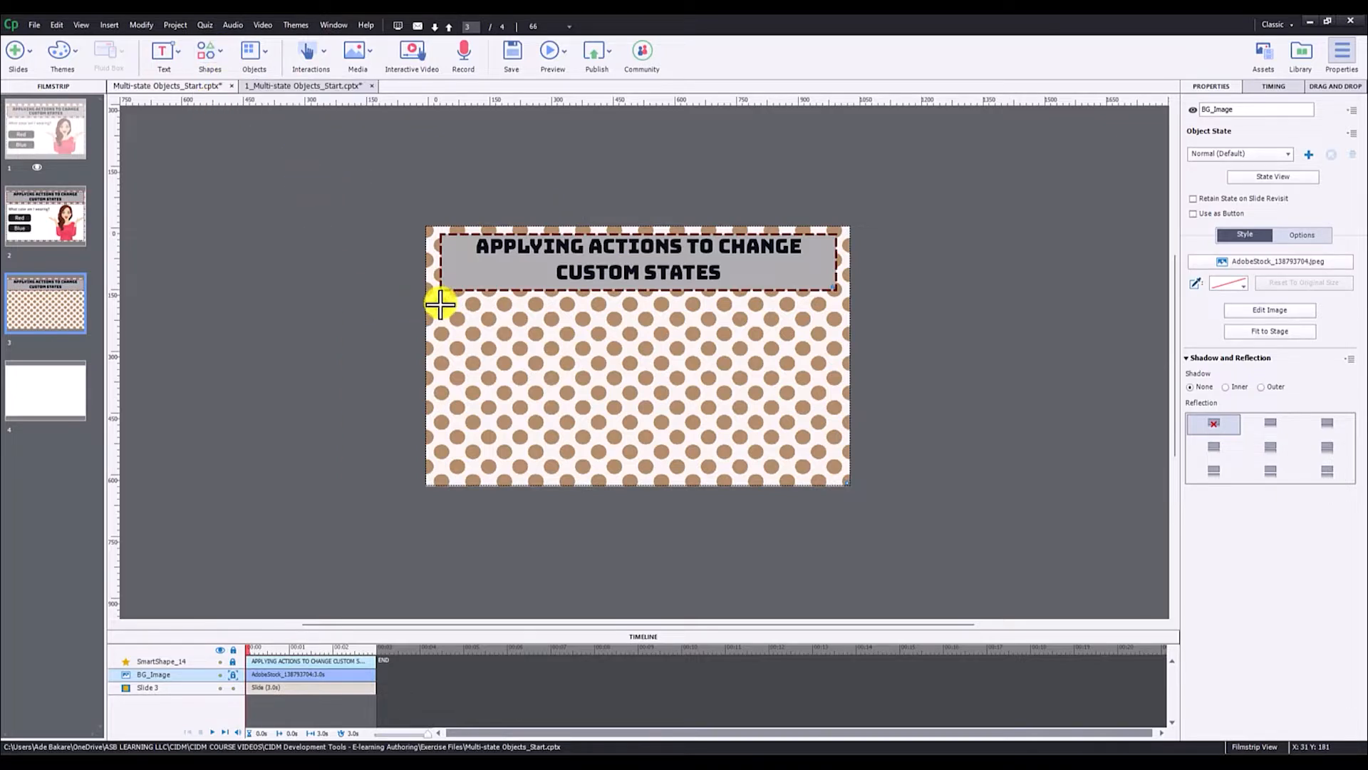
mouse_move(441, 302)
mouse_down()
mouse_move(803, 387)
mouse_move(834, 430)
mouse_move(827, 477)
mouse_up()
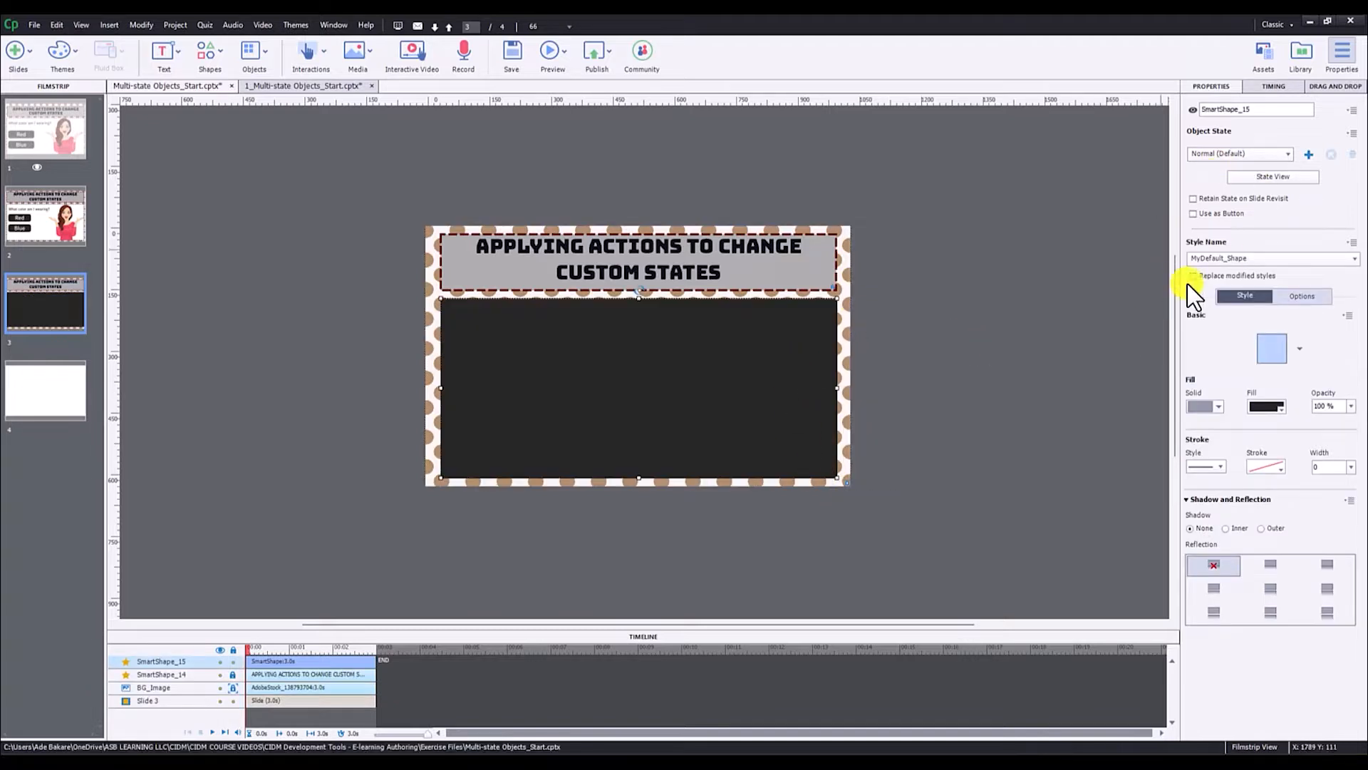
click(1260, 405)
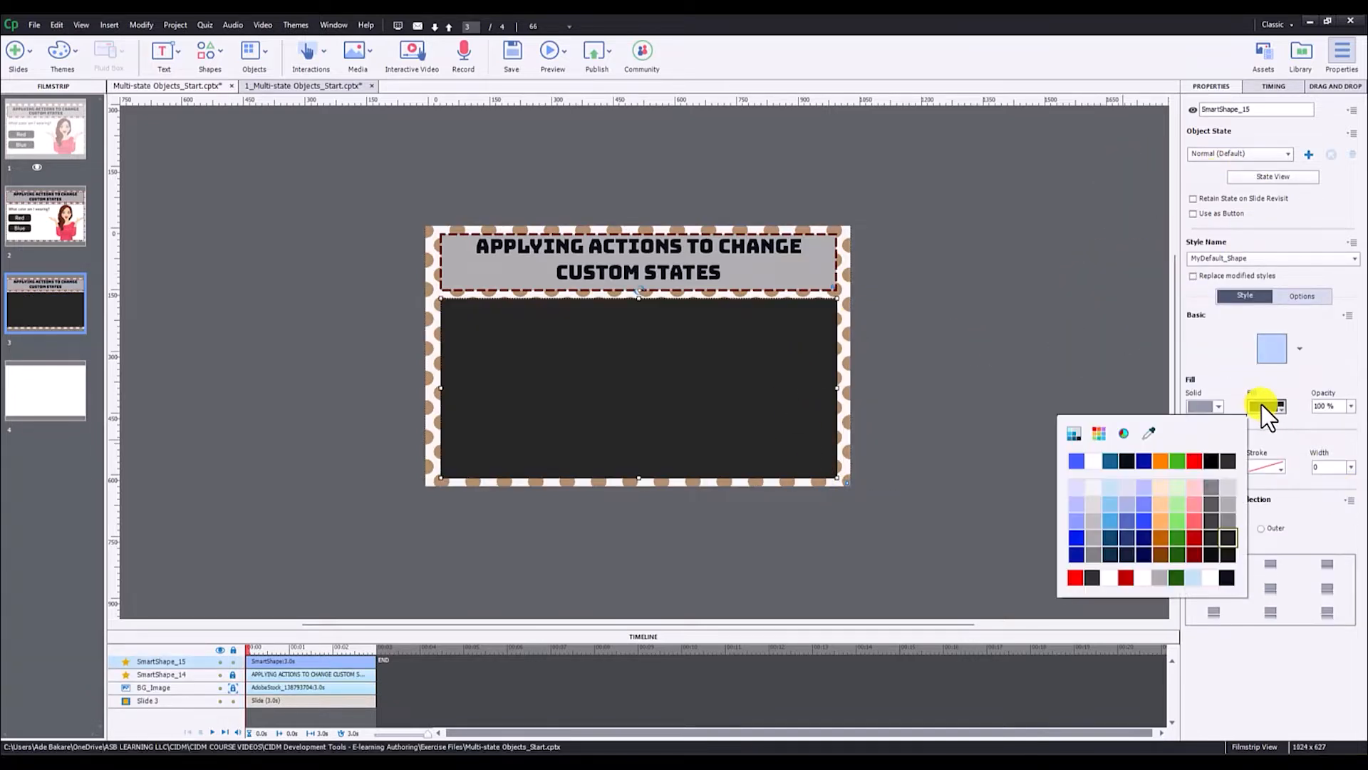
click(1104, 579)
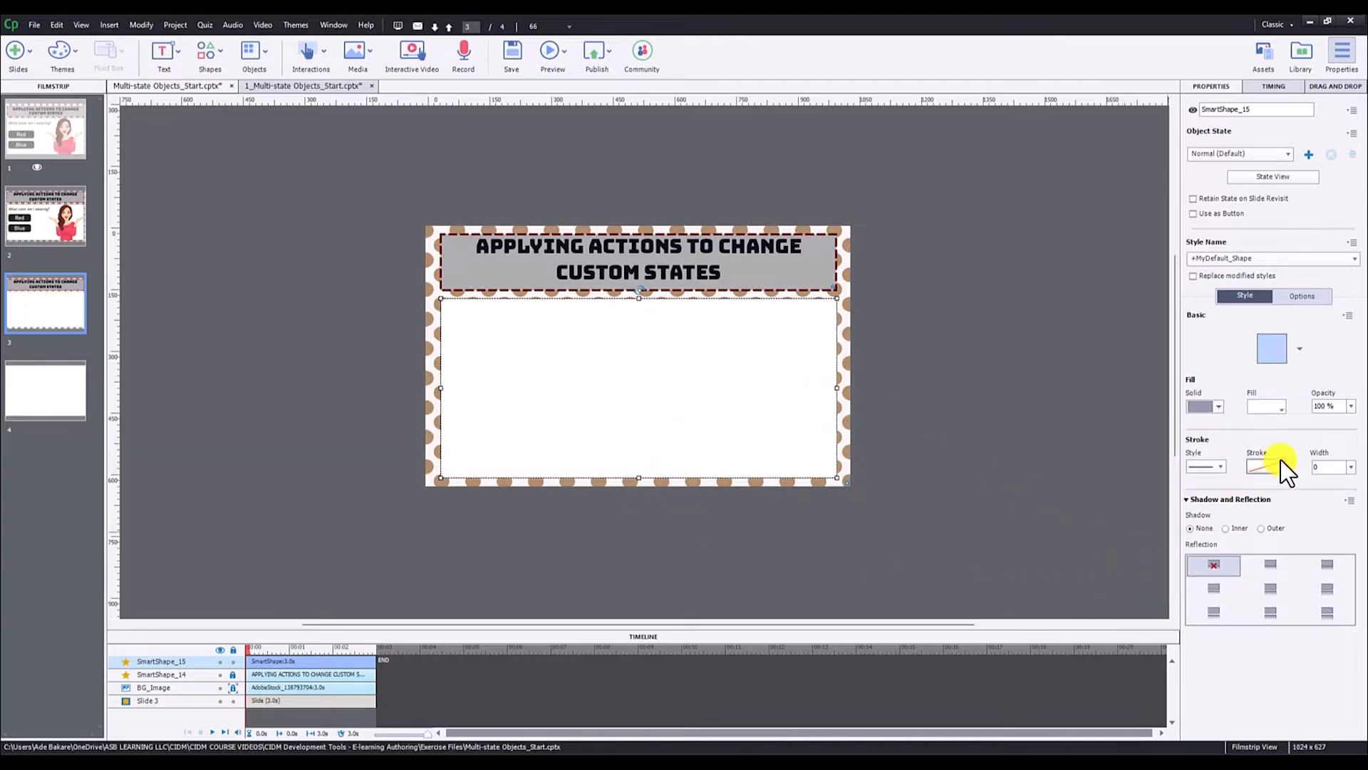
Step: Give the white rectangle a dashed dark grey stroke with a width of 5 and deselect it
click(1218, 464)
click(1200, 493)
click(1265, 467)
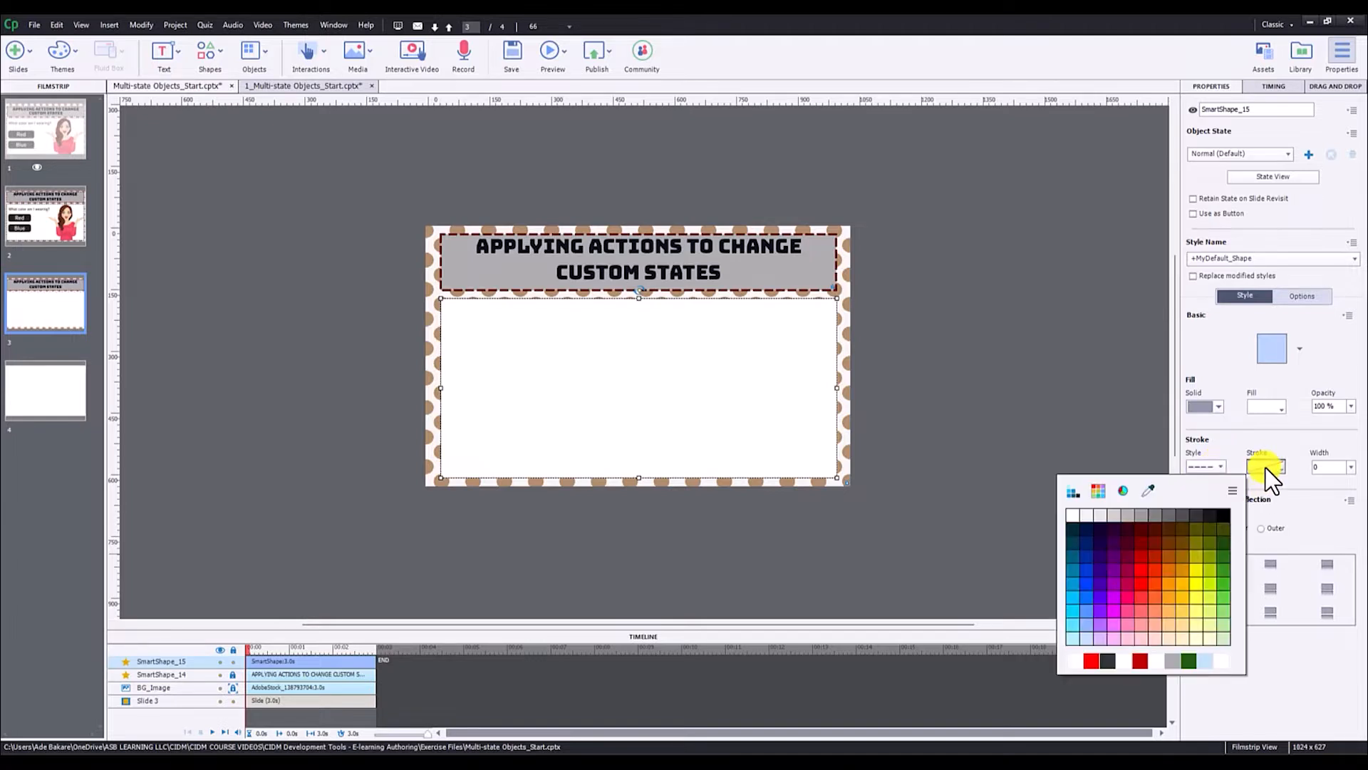
click(1105, 657)
click(1351, 467)
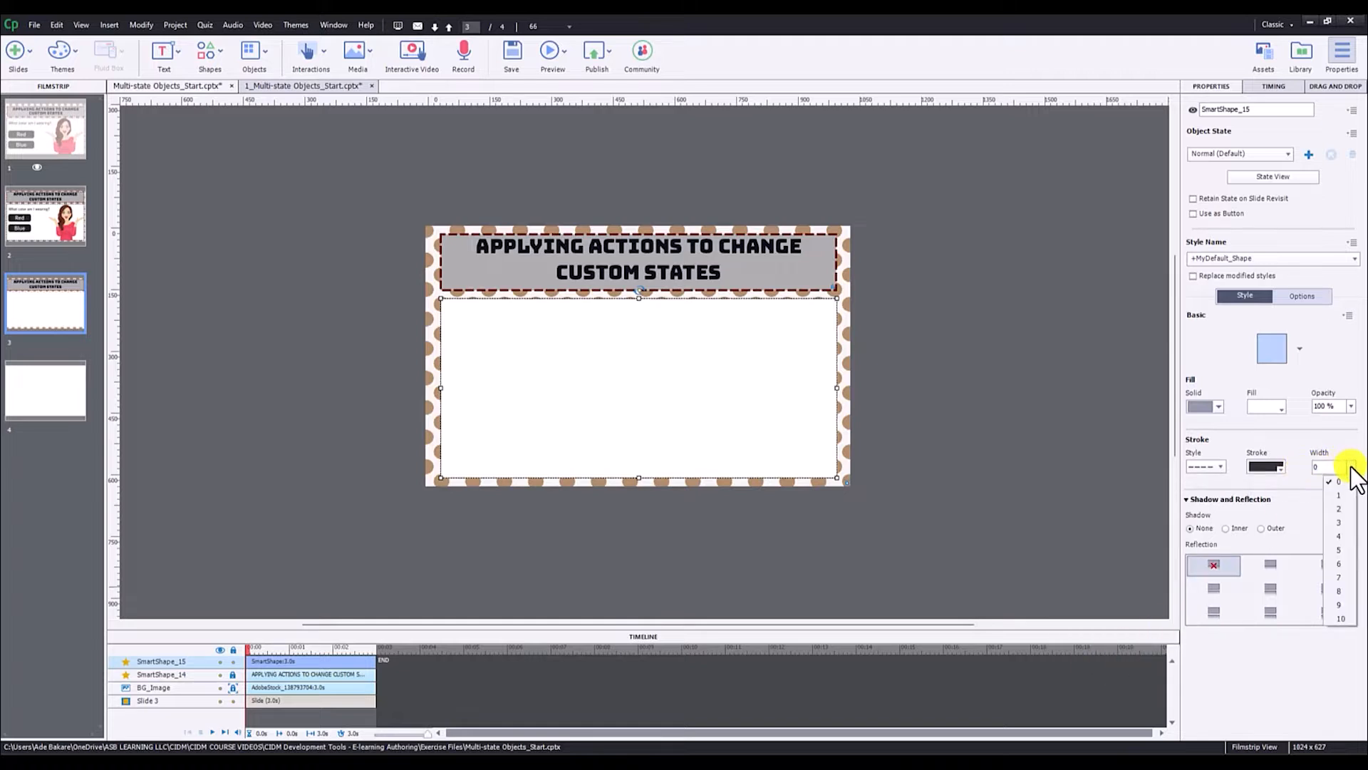
click(1333, 549)
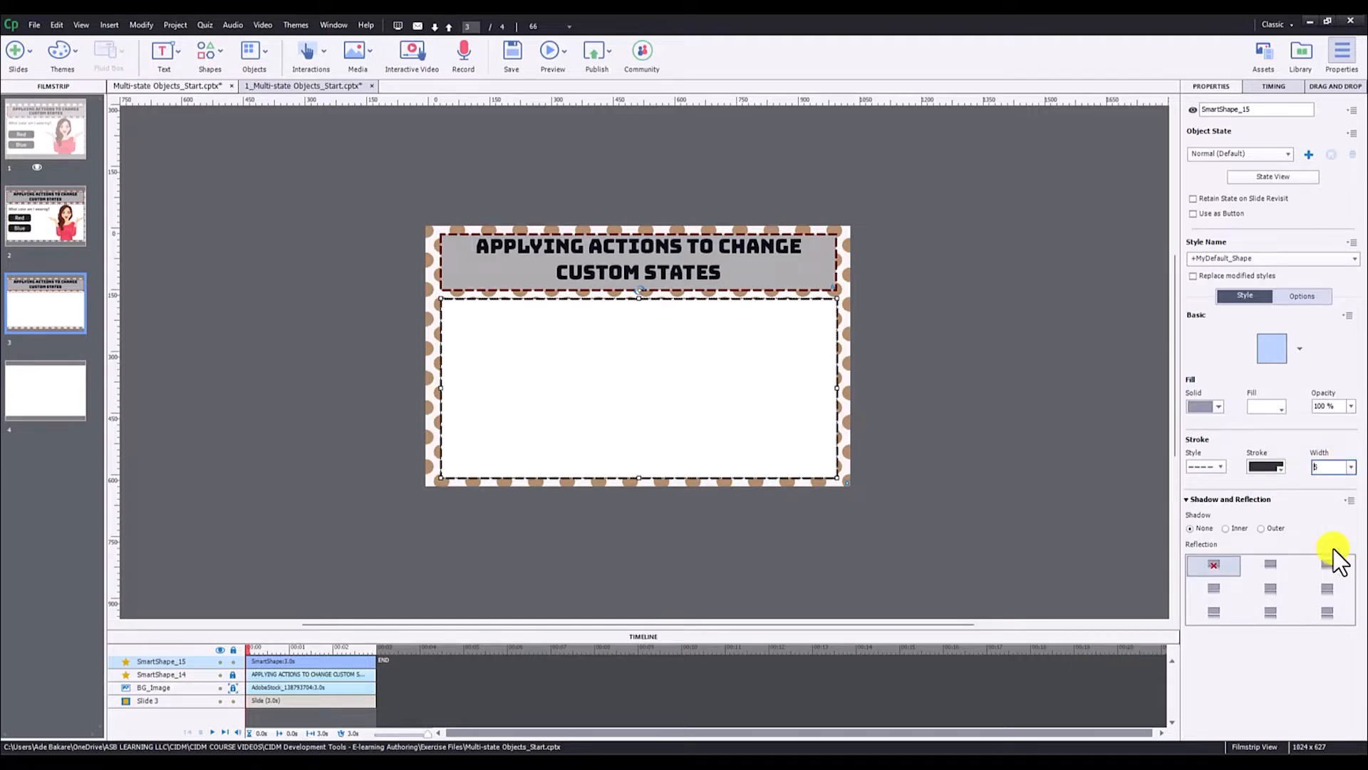
click(936, 385)
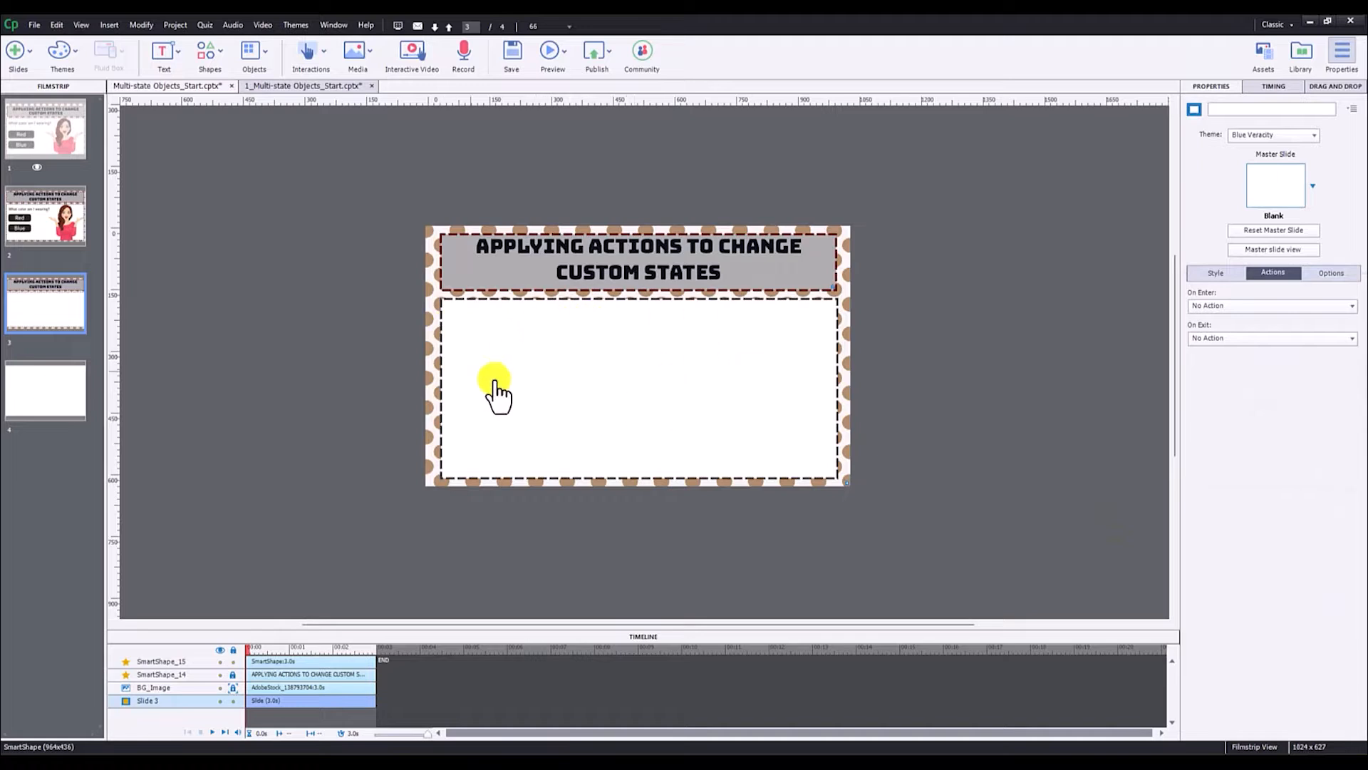
Step: Align the white rectangle's side edges with the title banner, and fully lock the rectangle and the background image
click(466, 385)
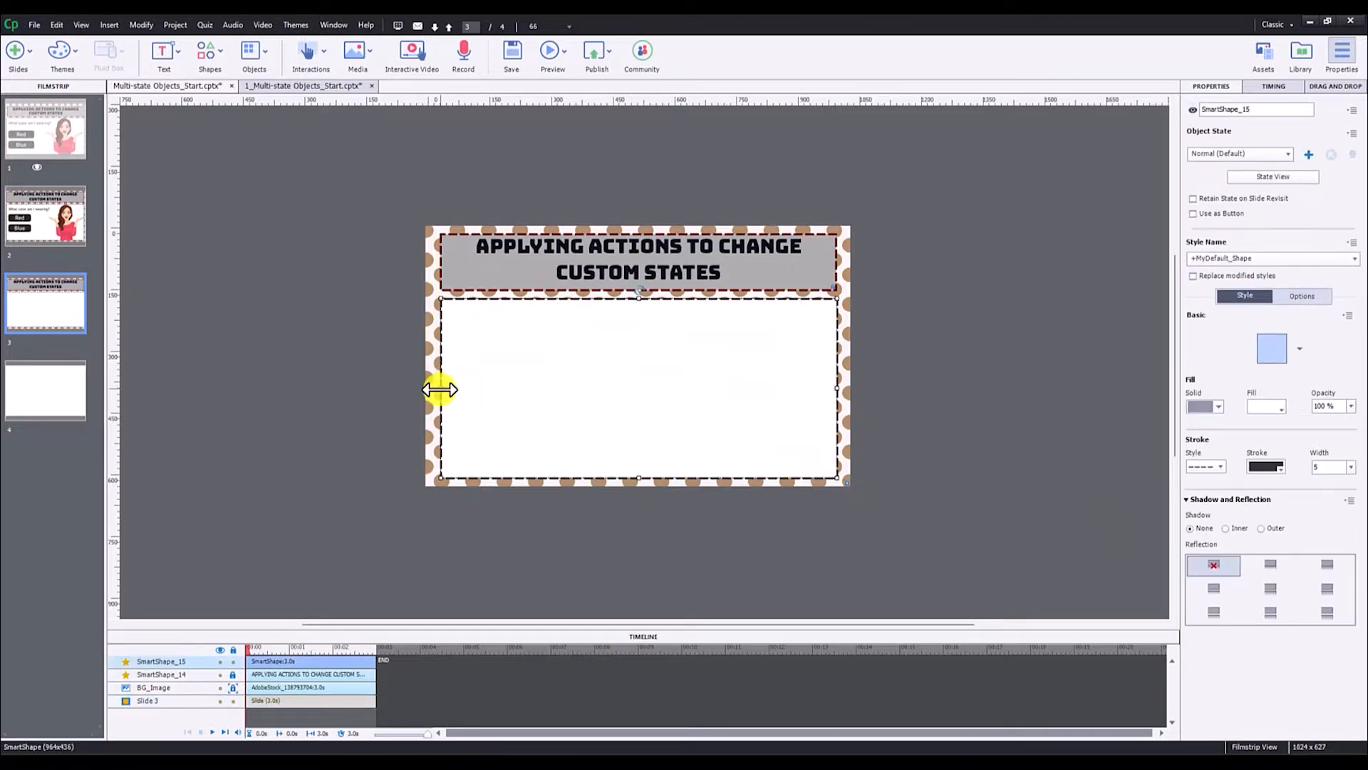
drag(440, 390, 436, 389)
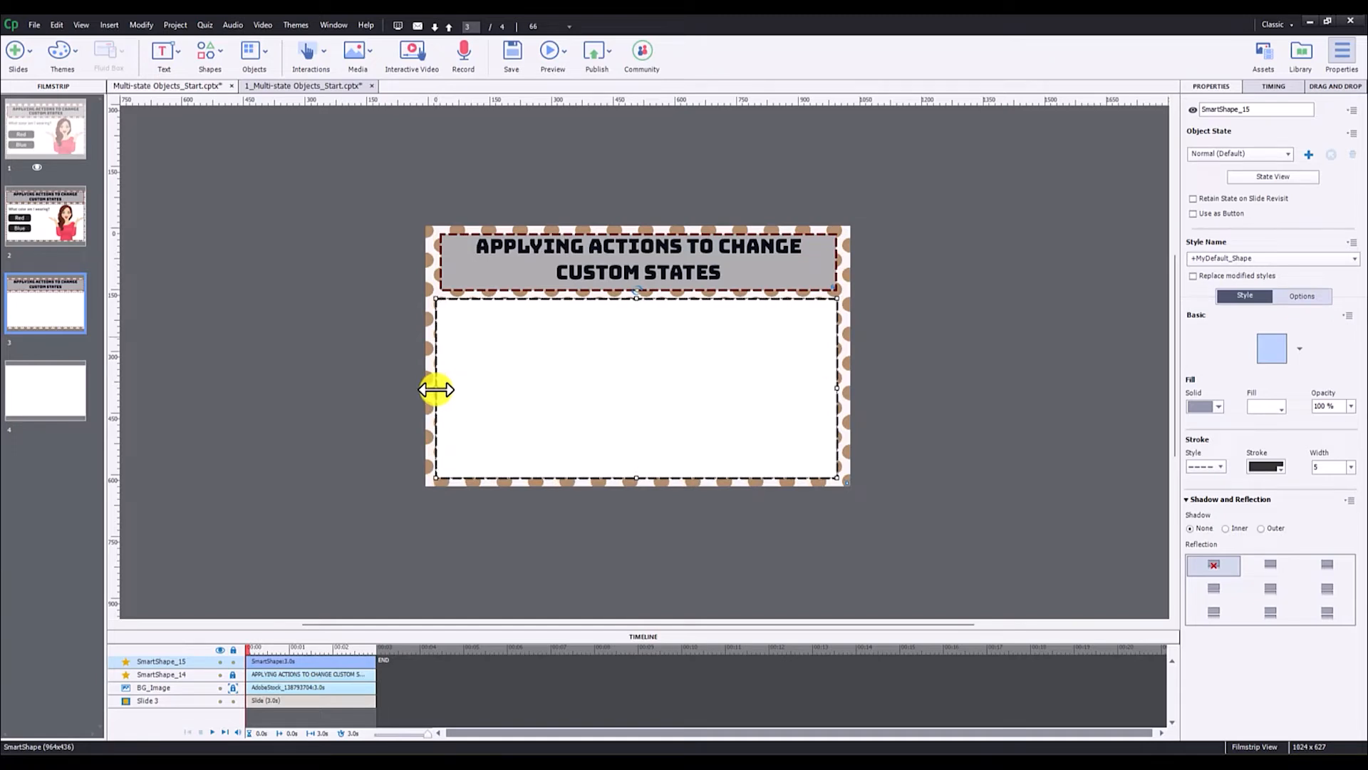
drag(436, 389, 440, 393)
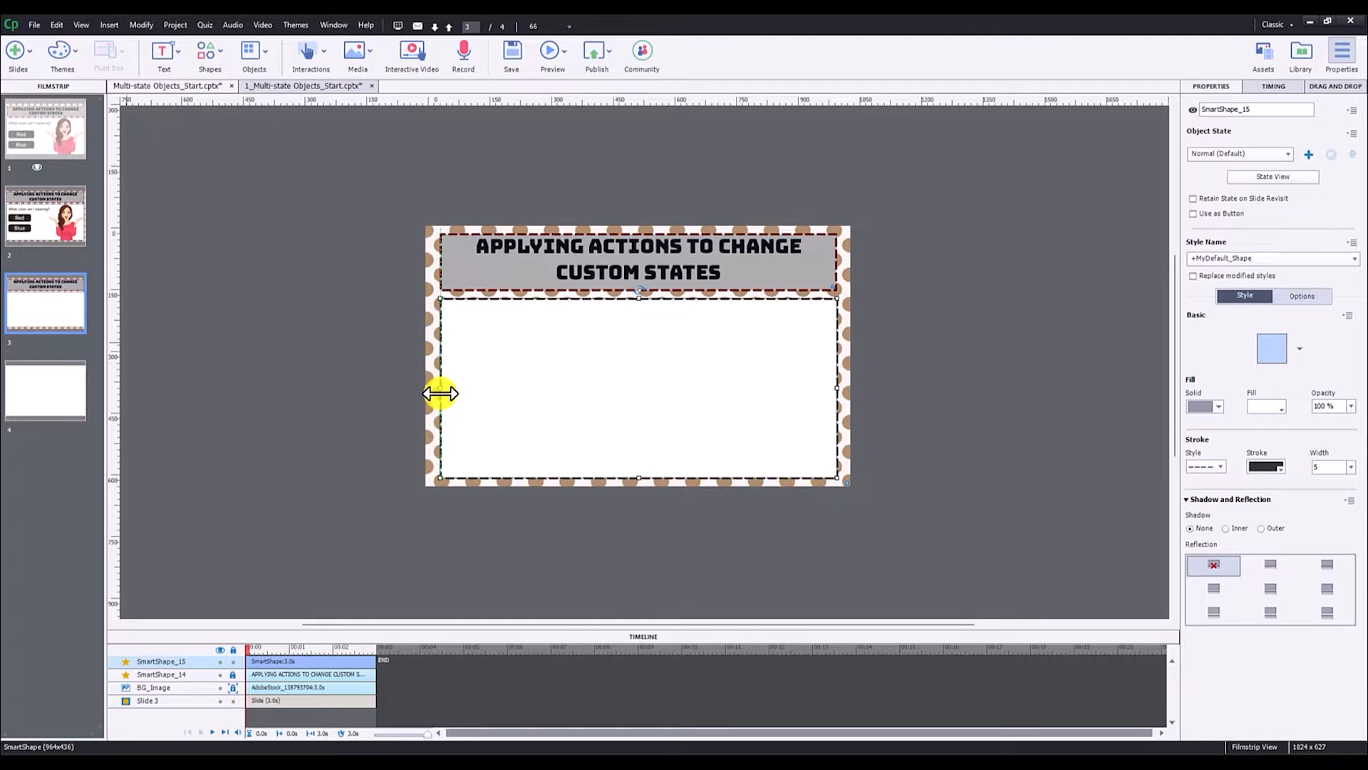
drag(441, 394, 440, 393)
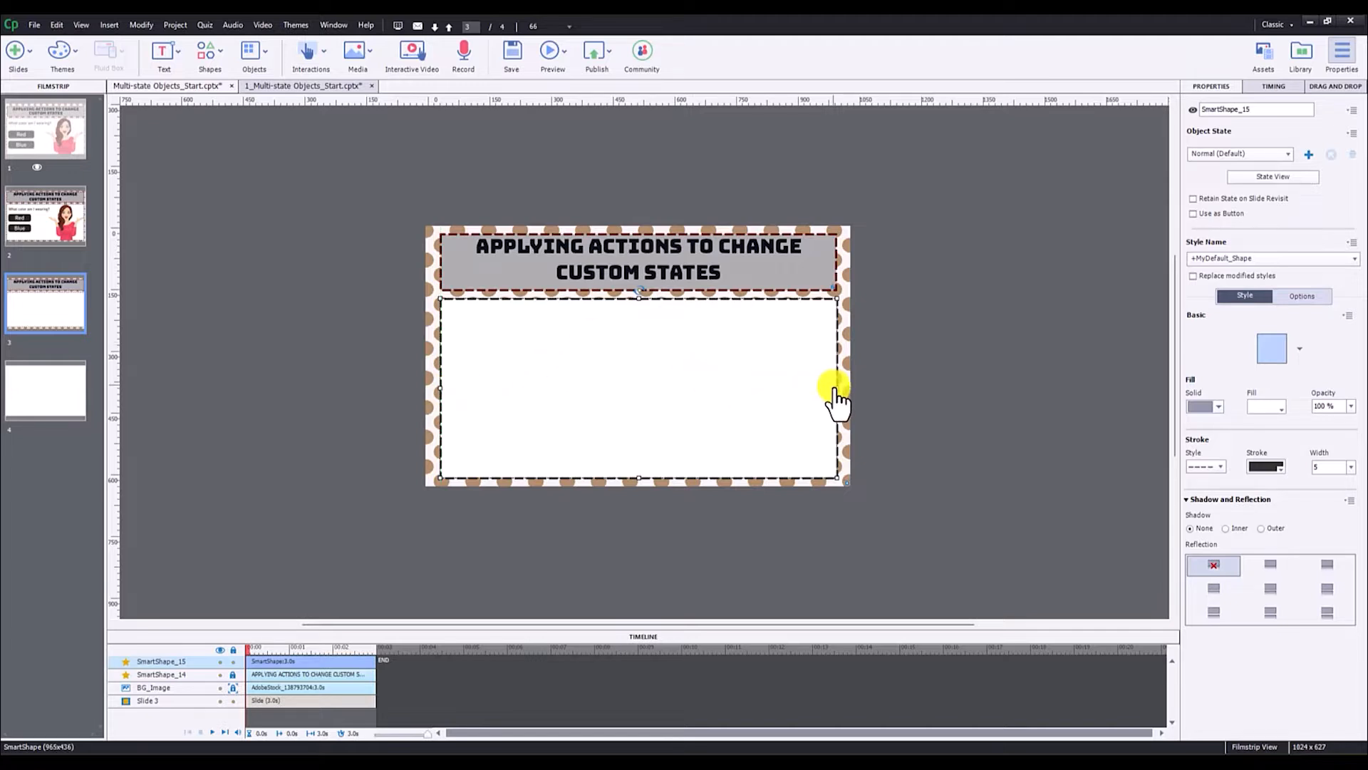
drag(835, 387, 834, 385)
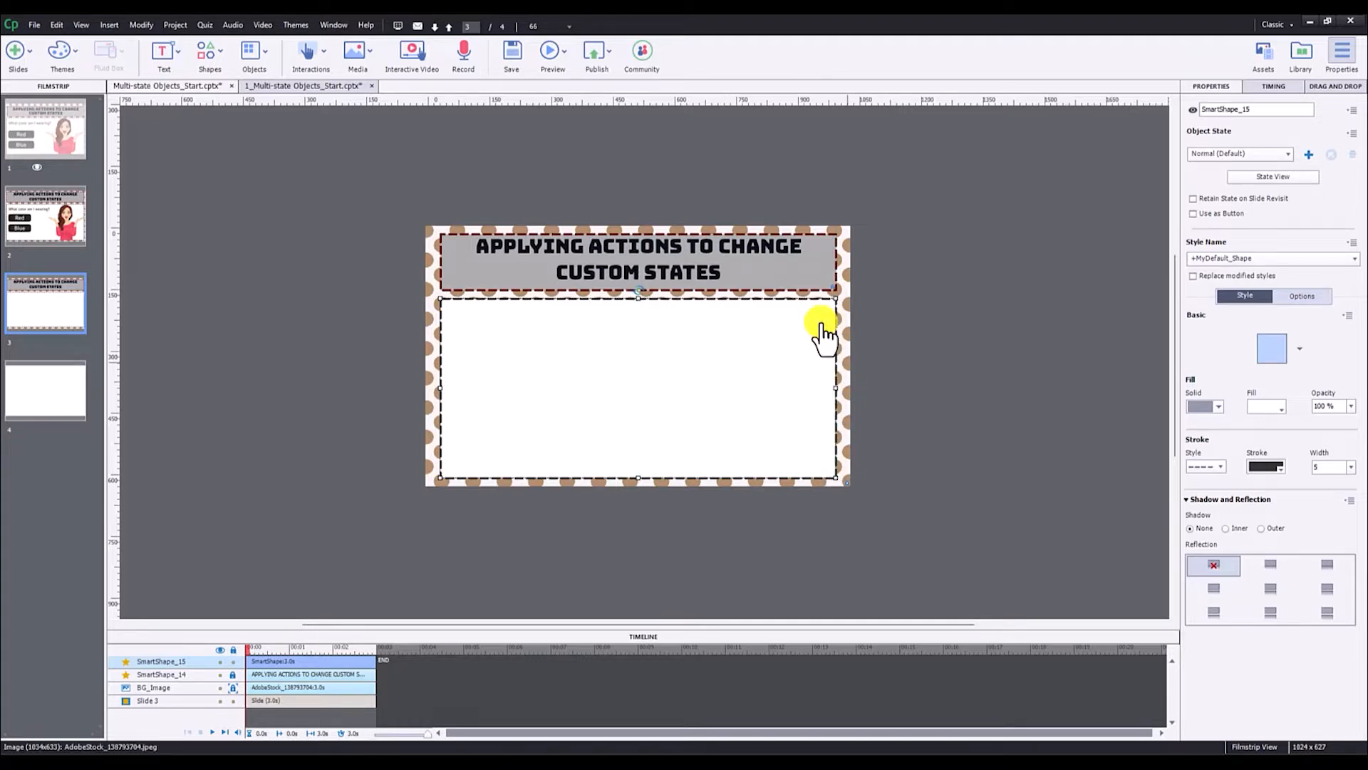
click(919, 357)
click(653, 352)
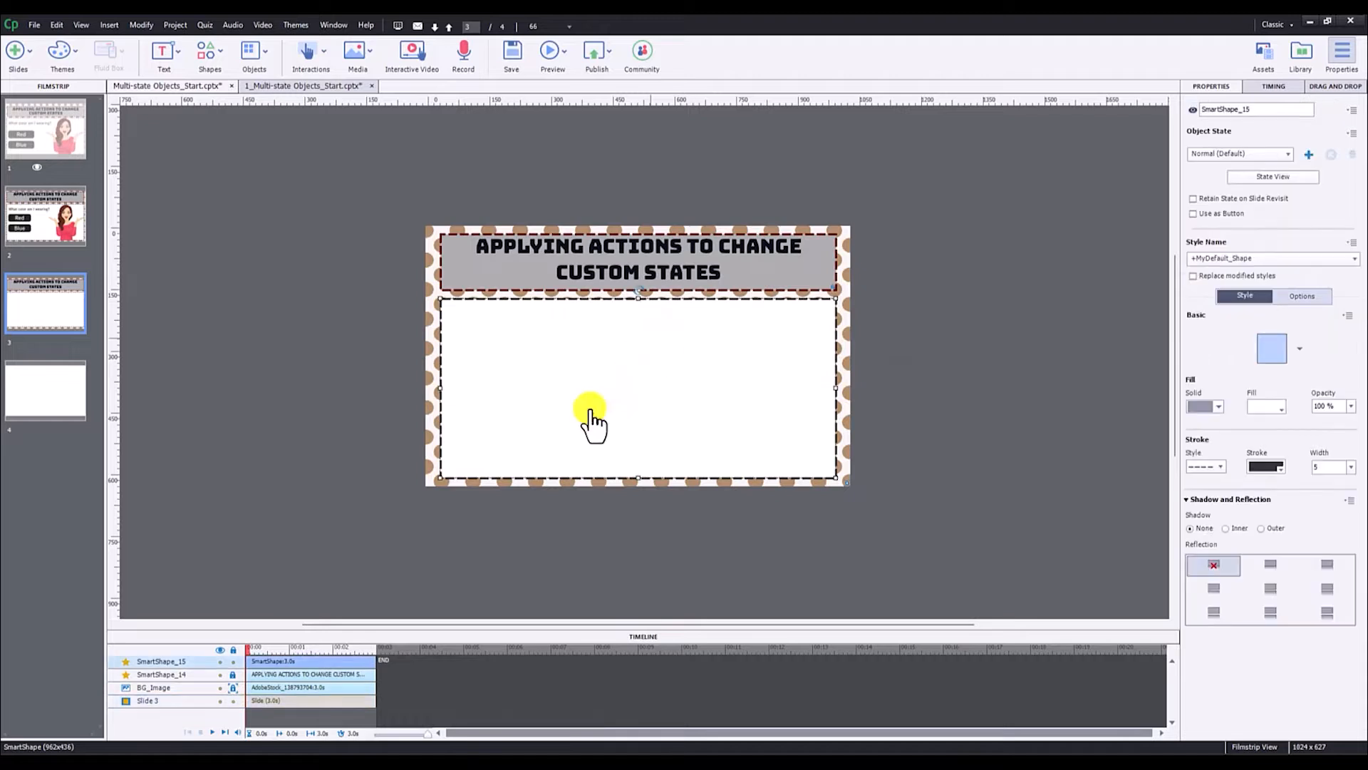
click(236, 662)
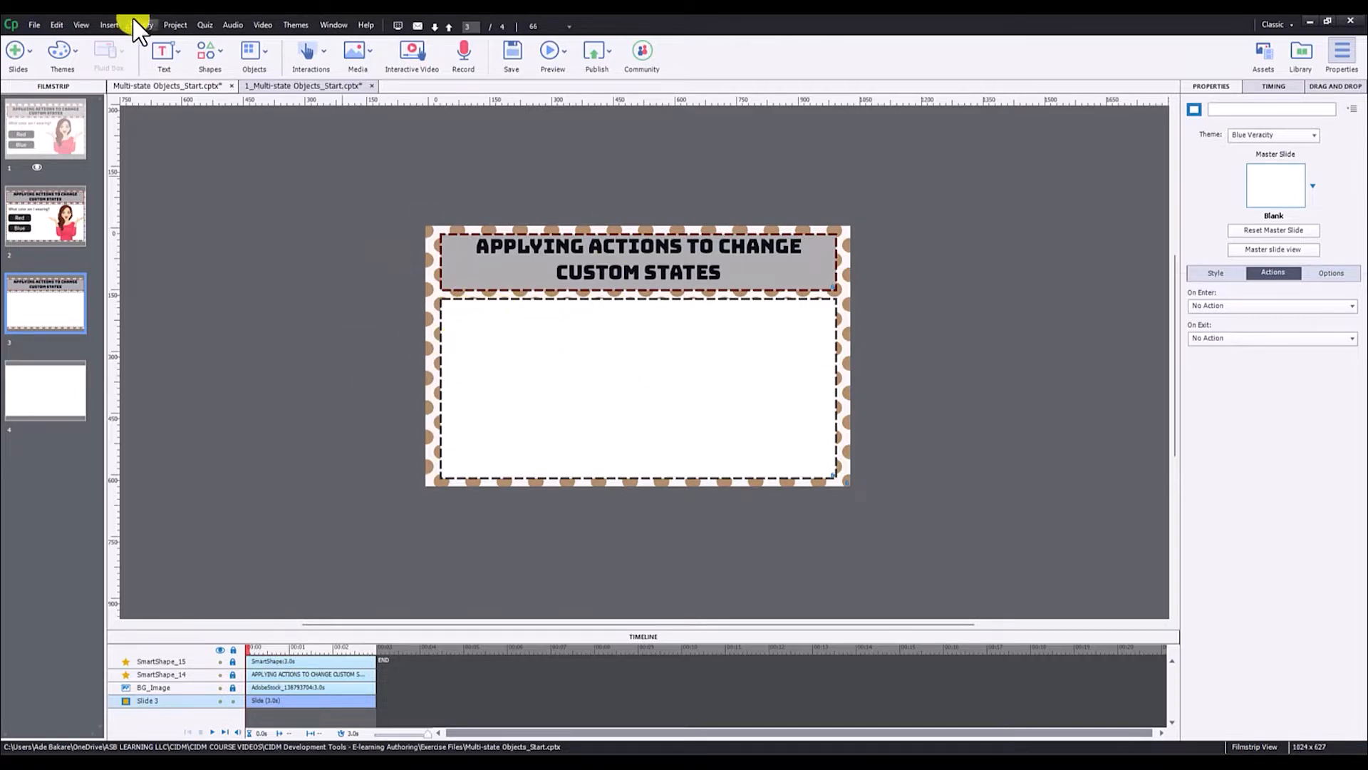
Step: Add a text caption reading "What color am I wearing?" and place it in the white rectangle's upper-left corner
click(178, 48)
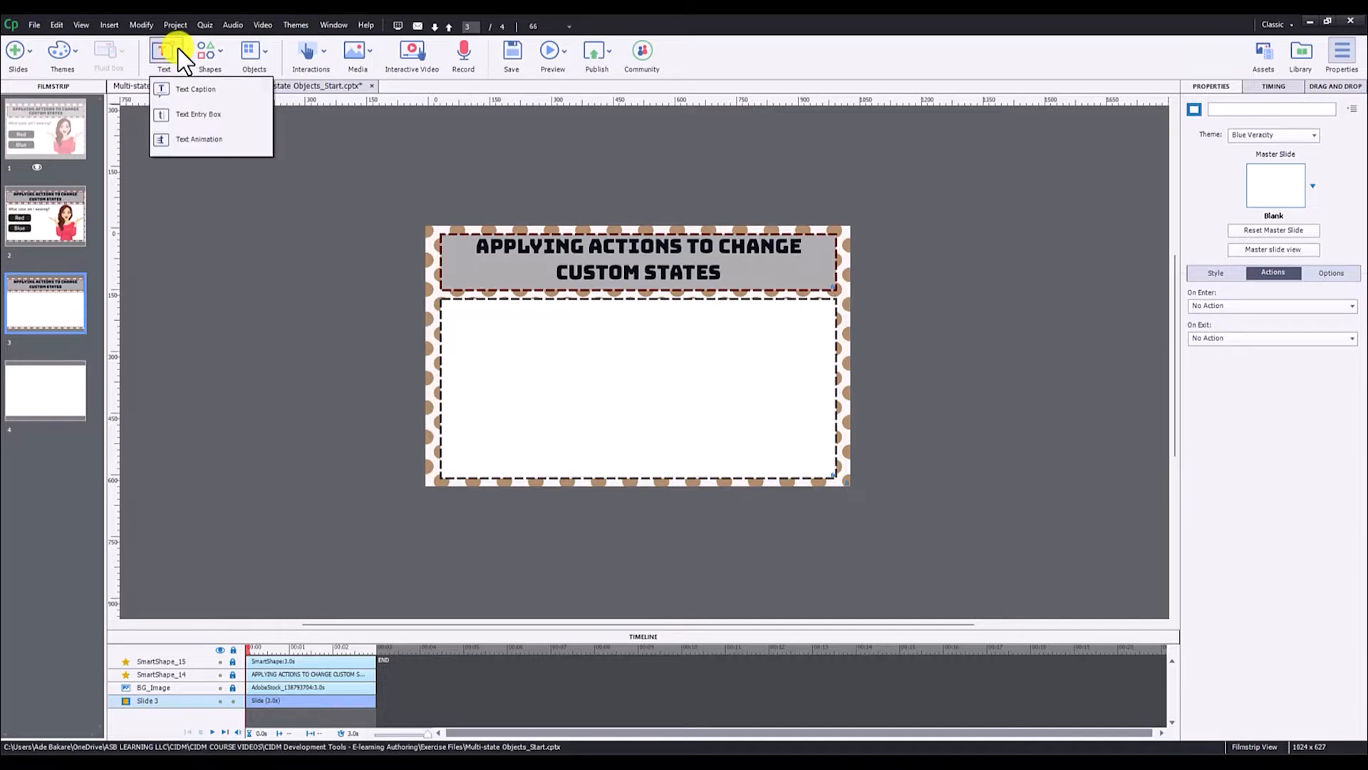
click(192, 86)
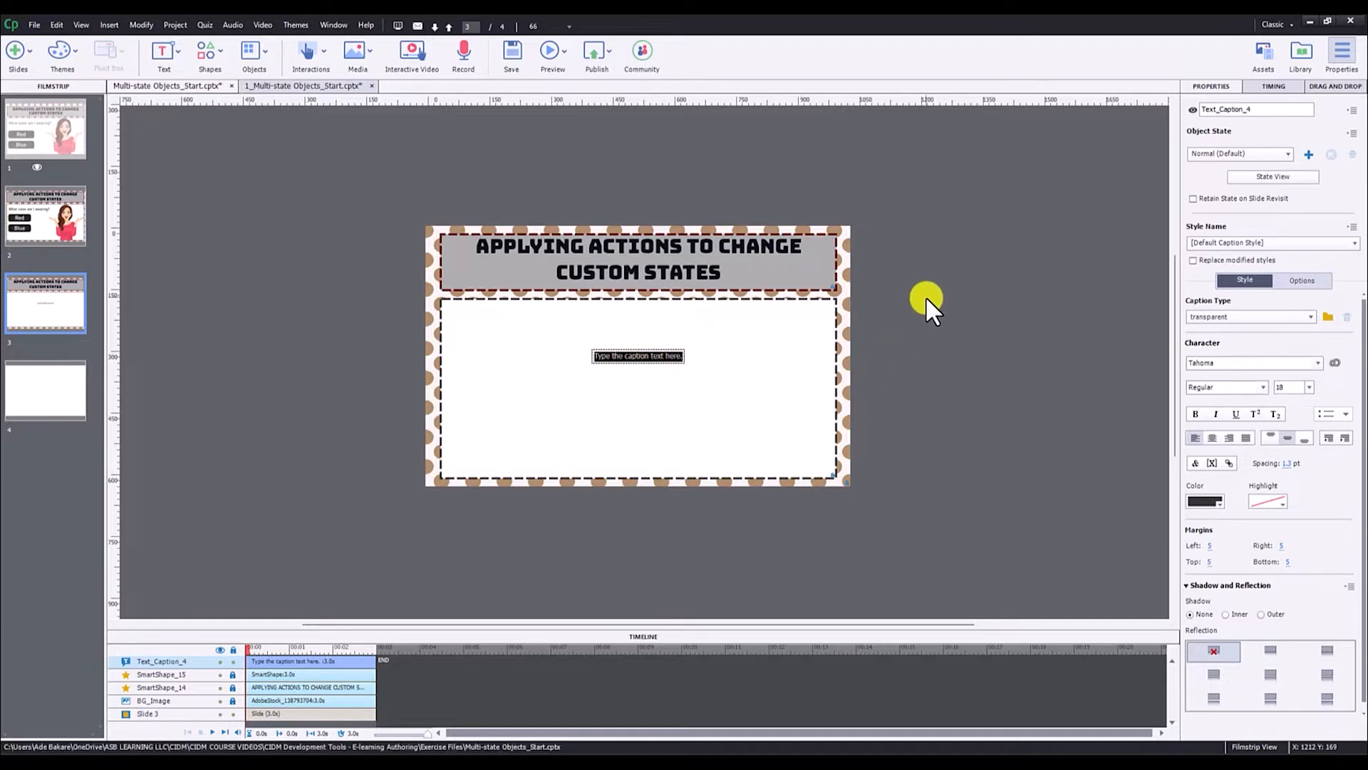
text(What color am I wearing?)
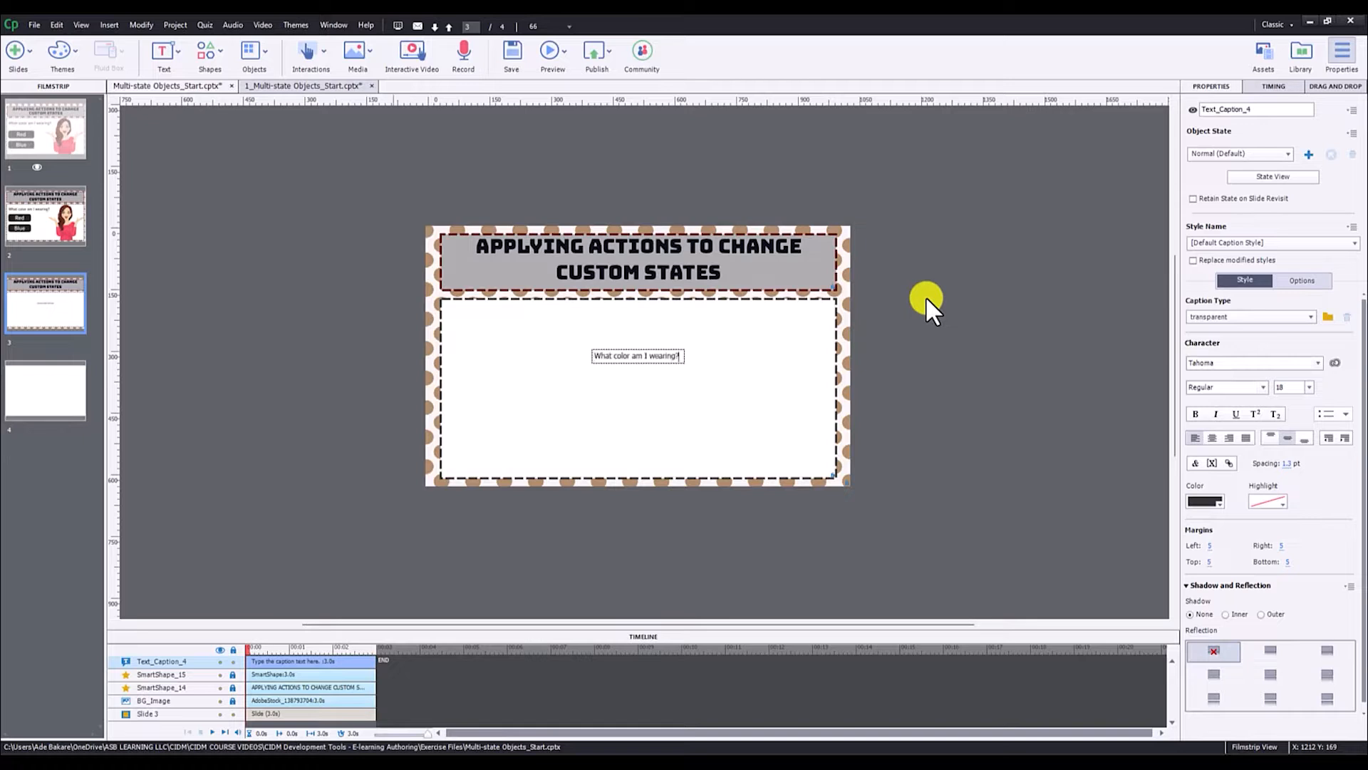
click(926, 296)
drag(641, 355, 500, 314)
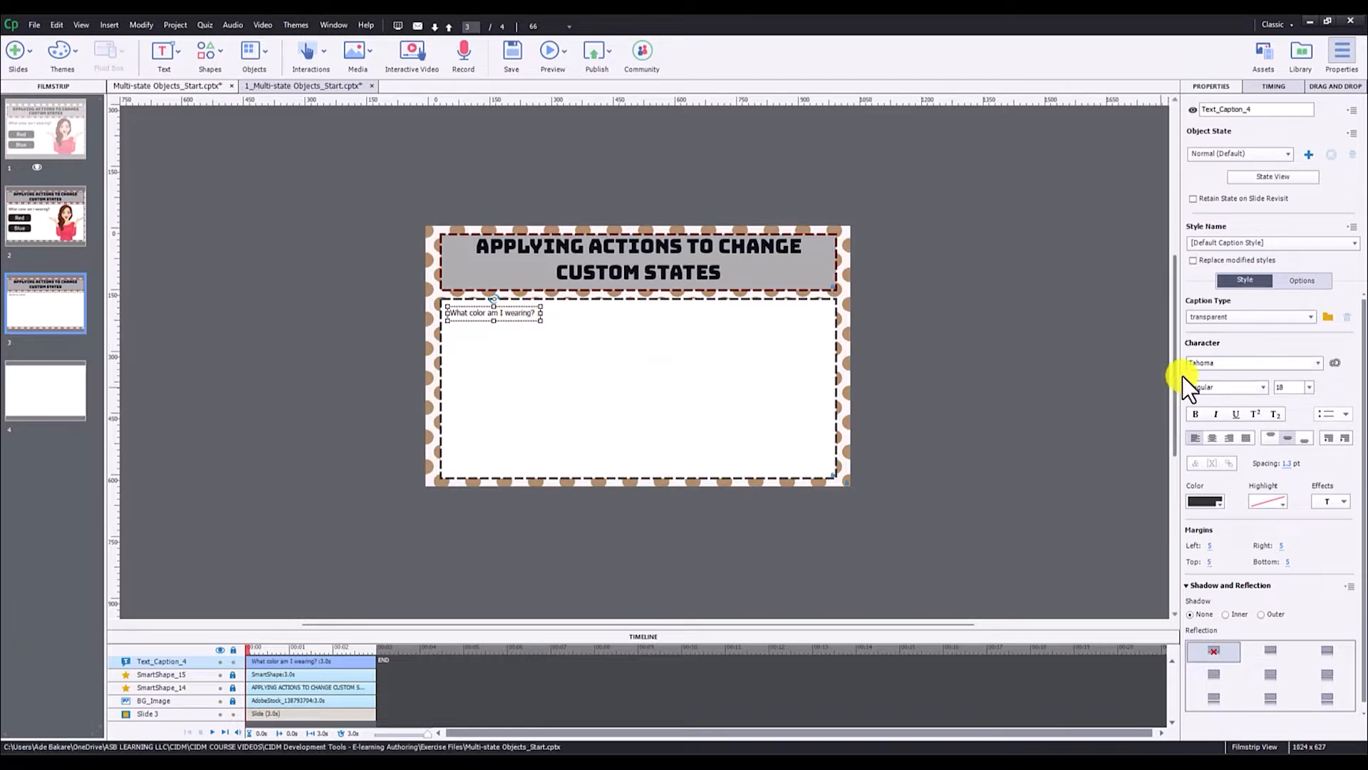
Step: Set the caption's font to Corporate S at size 36 and enlarge its box to about 476 x 63
click(1318, 363)
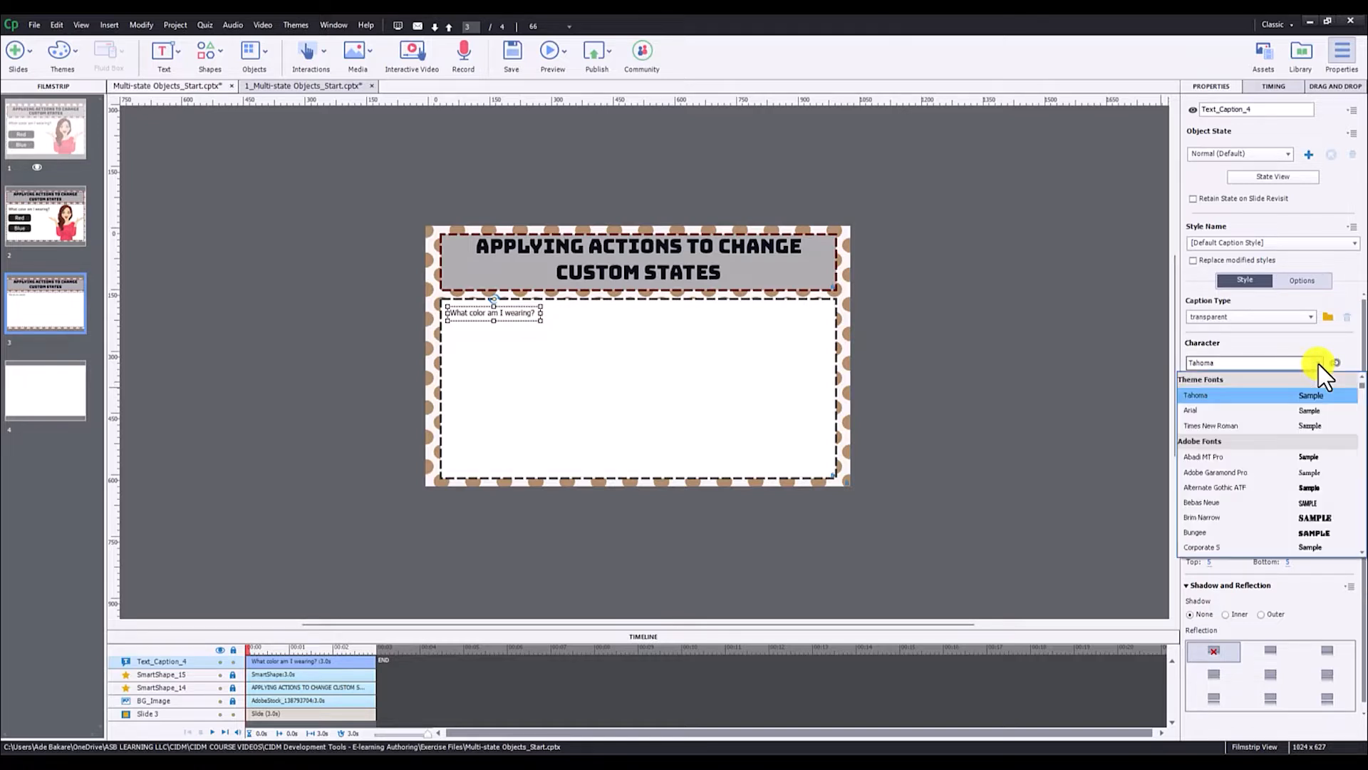
click(1293, 362)
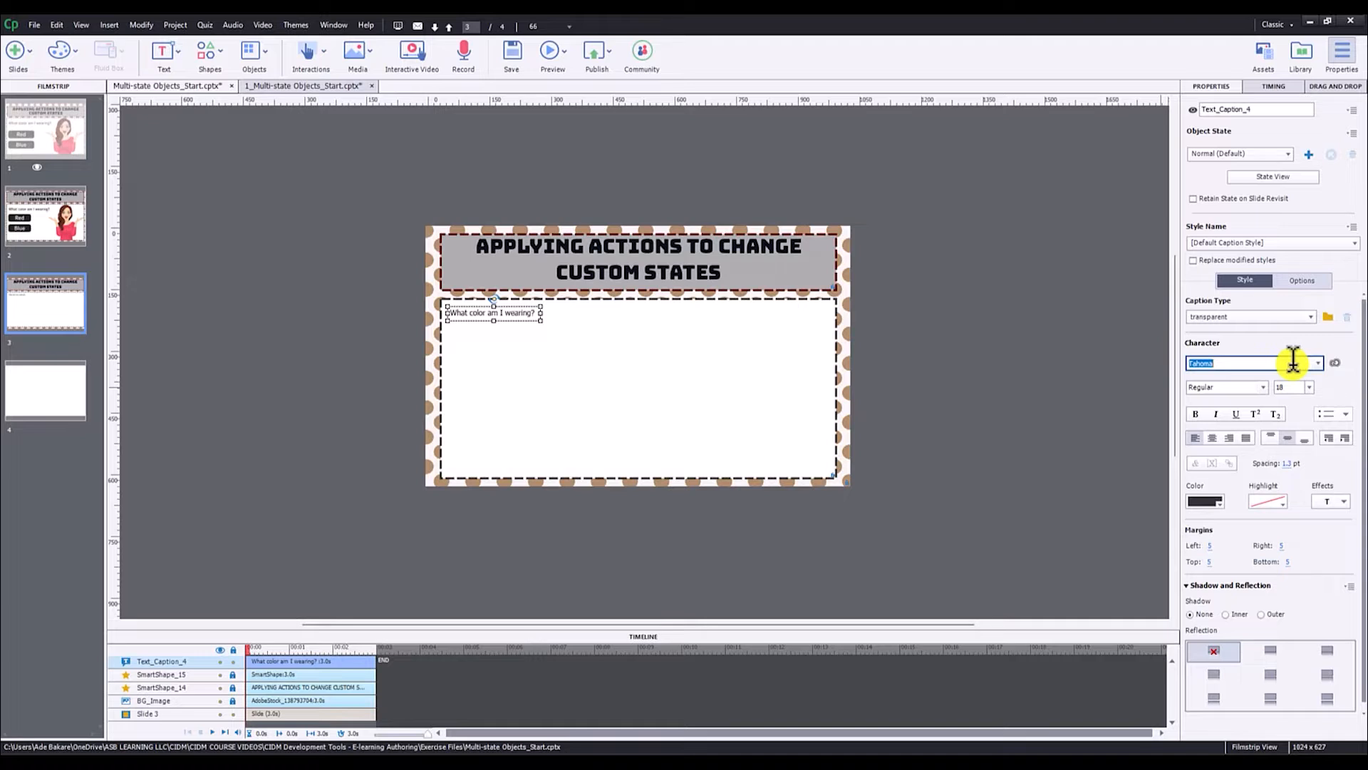
text(Corporate S)
key(Return)
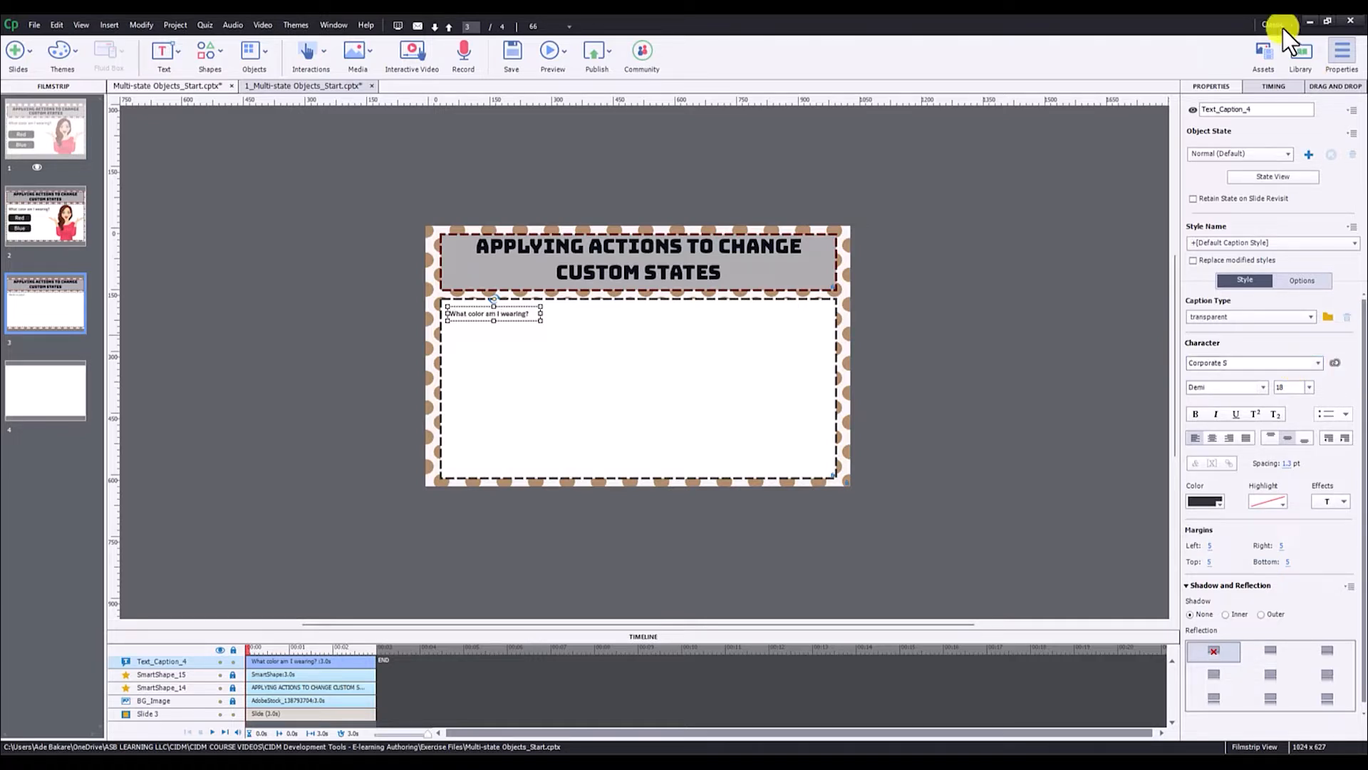
click(1310, 387)
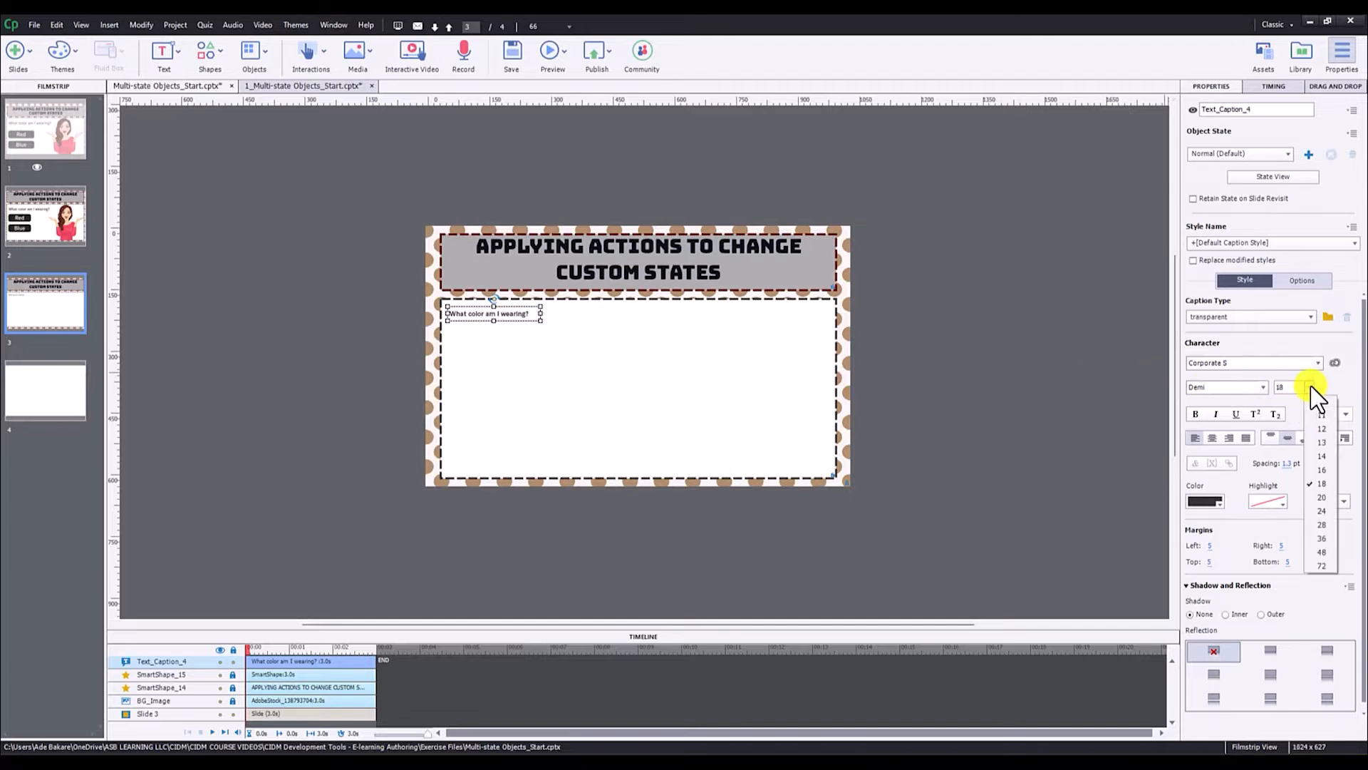
click(1322, 542)
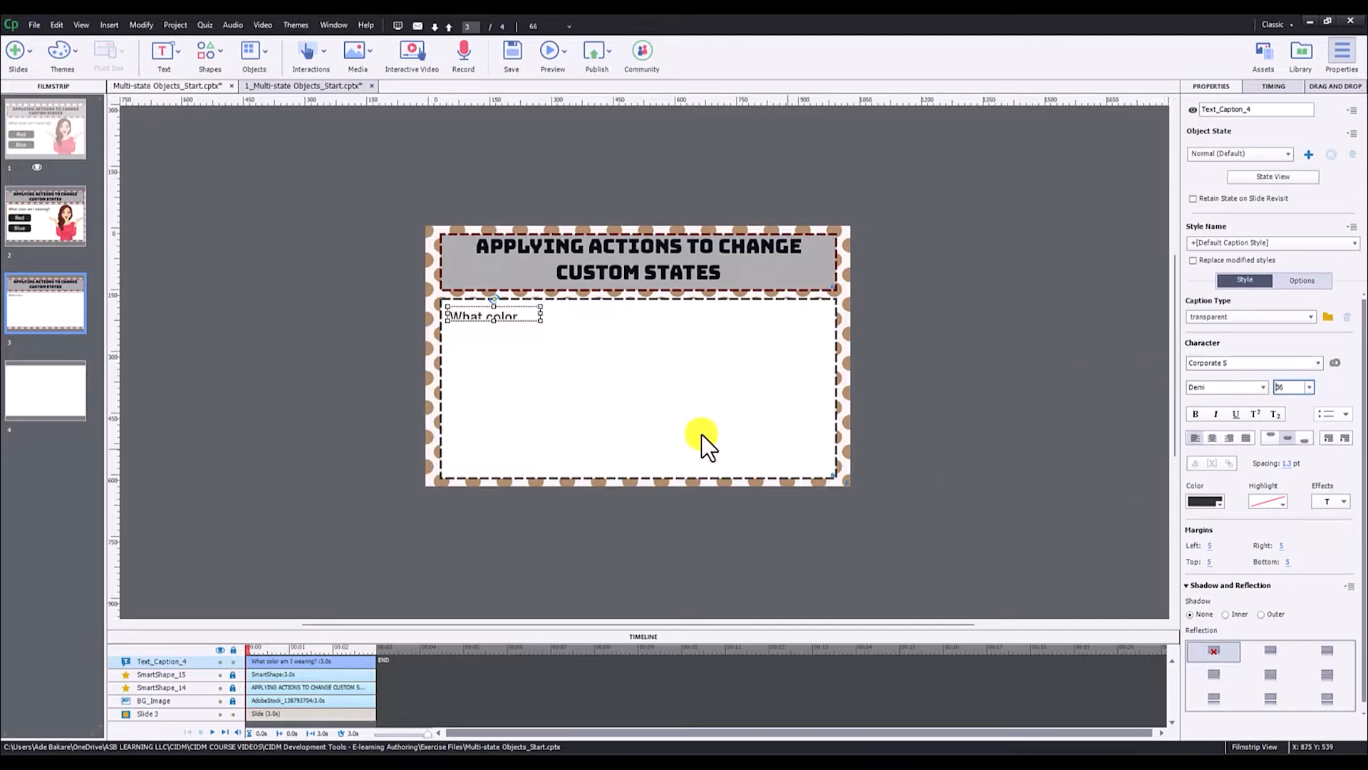
drag(539, 320, 643, 332)
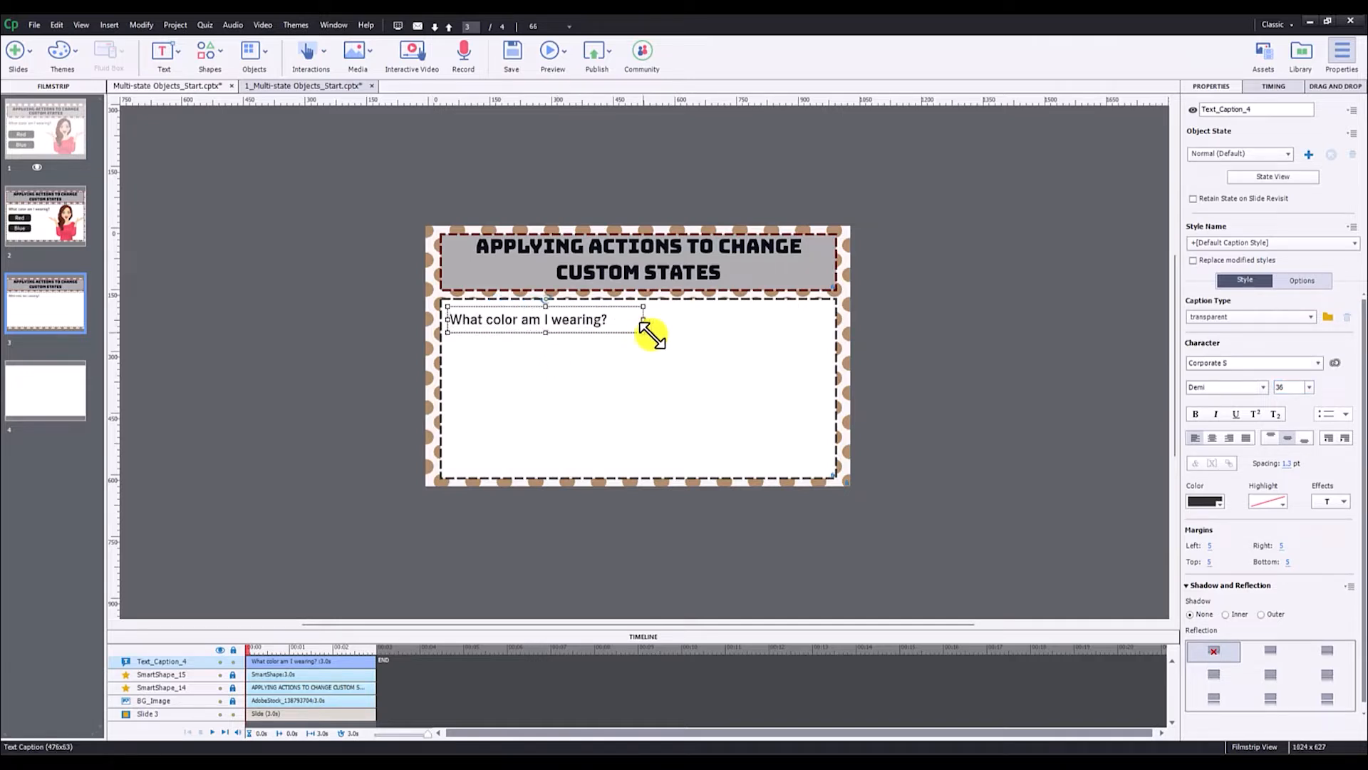
Step: Set the caption's font size to 48, enlarge its box to about 562 x 76 and deselect it
click(1310, 390)
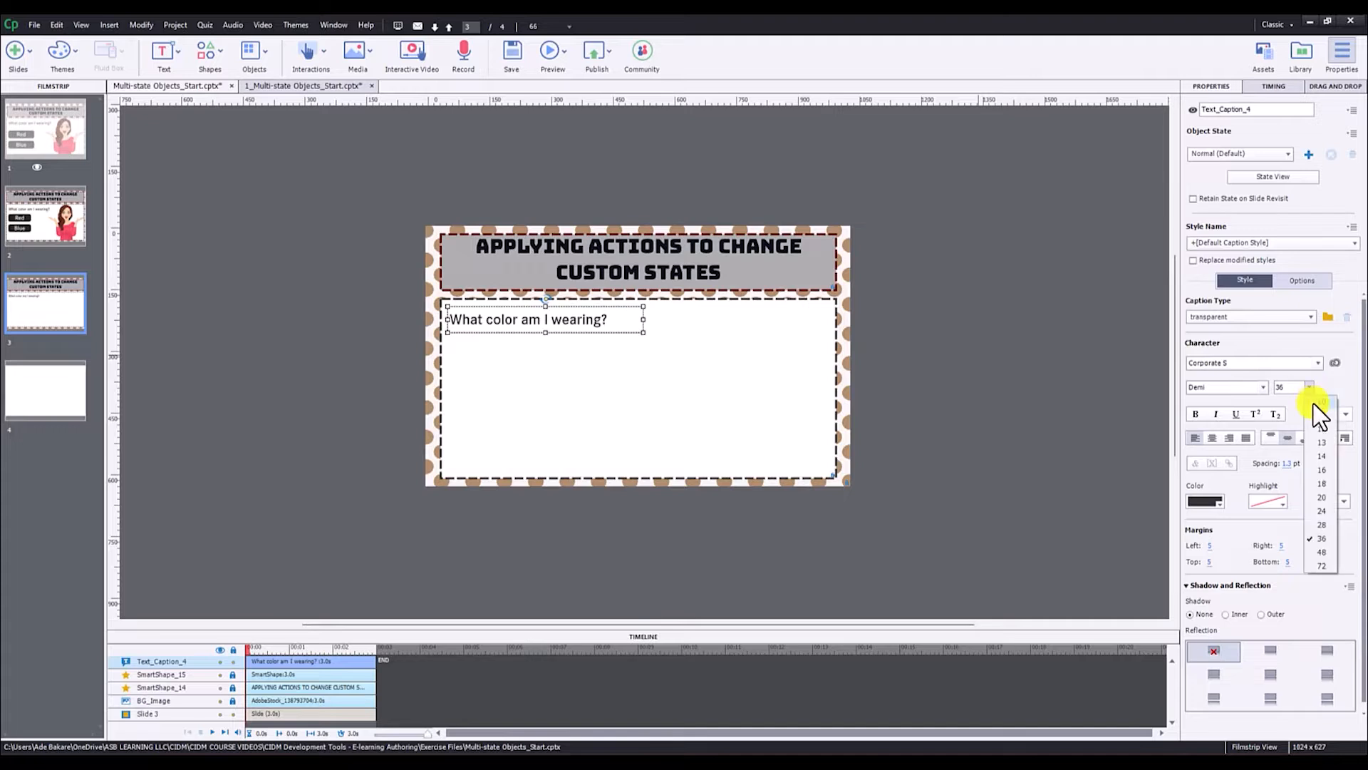
click(1323, 550)
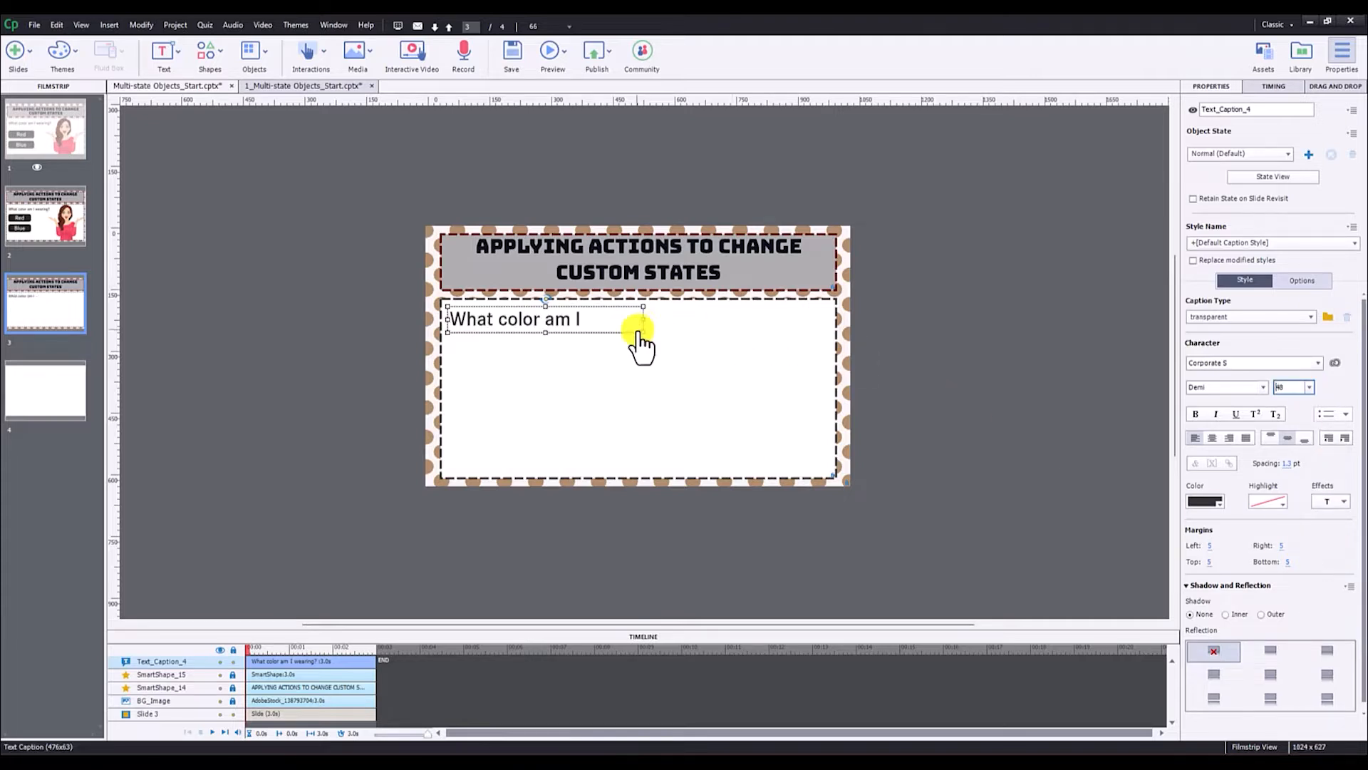
drag(644, 332, 677, 338)
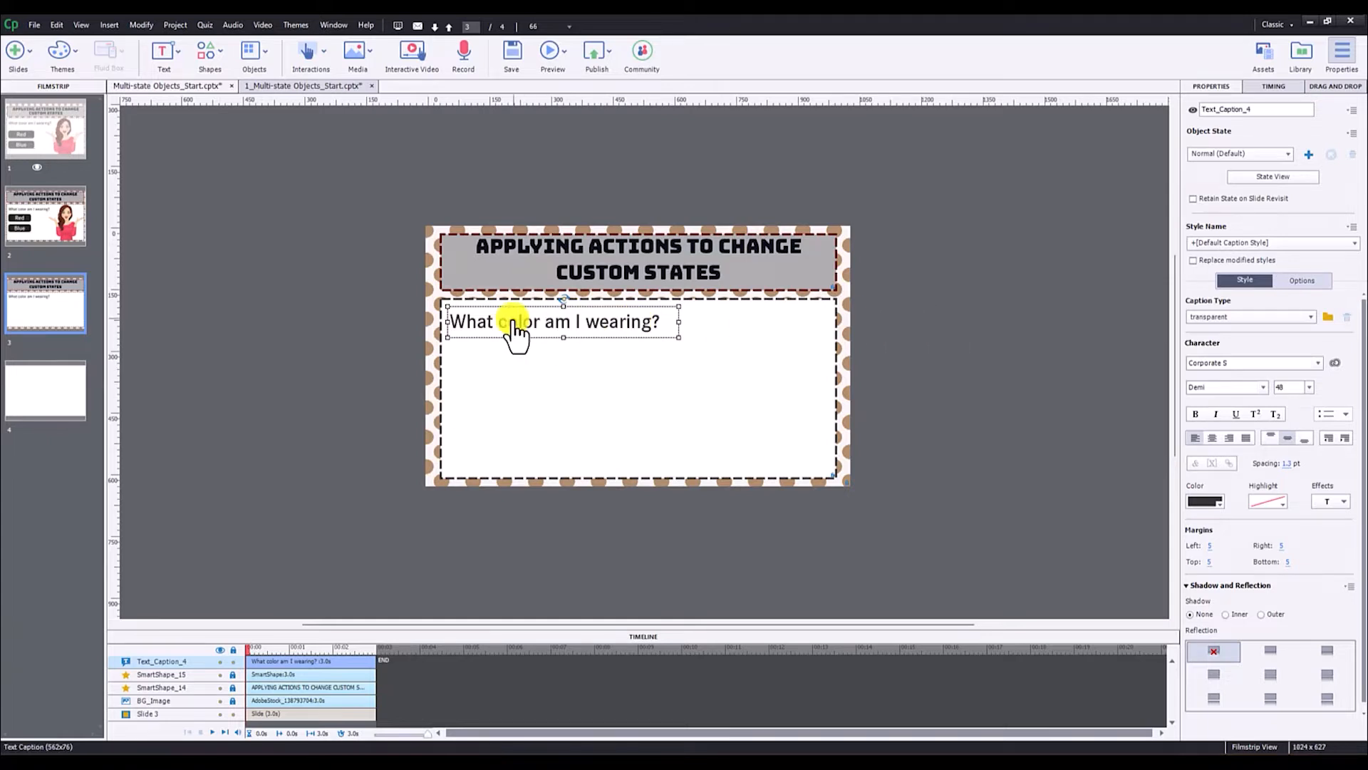
click(344, 335)
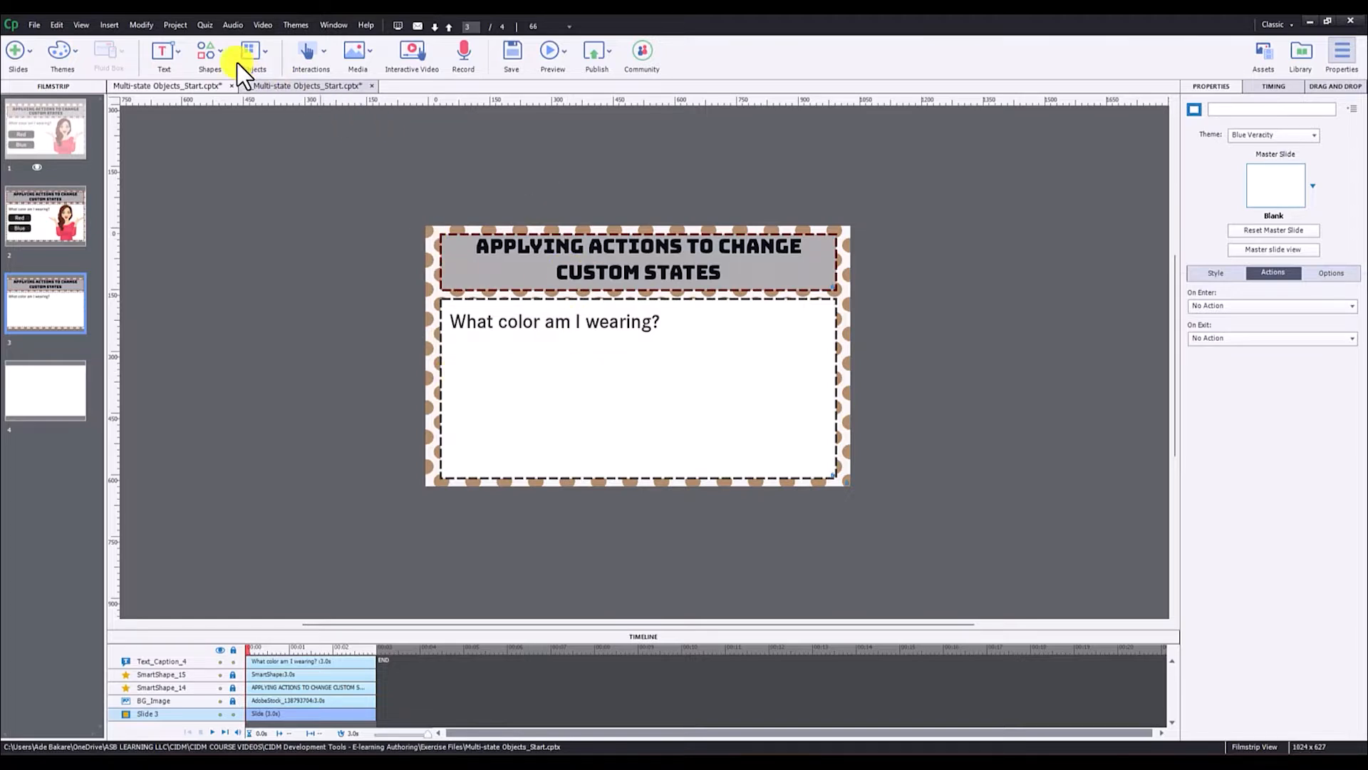
Step: Draw a rounded rectangle about 264 x 103 beneath the question caption on slide 3
click(267, 51)
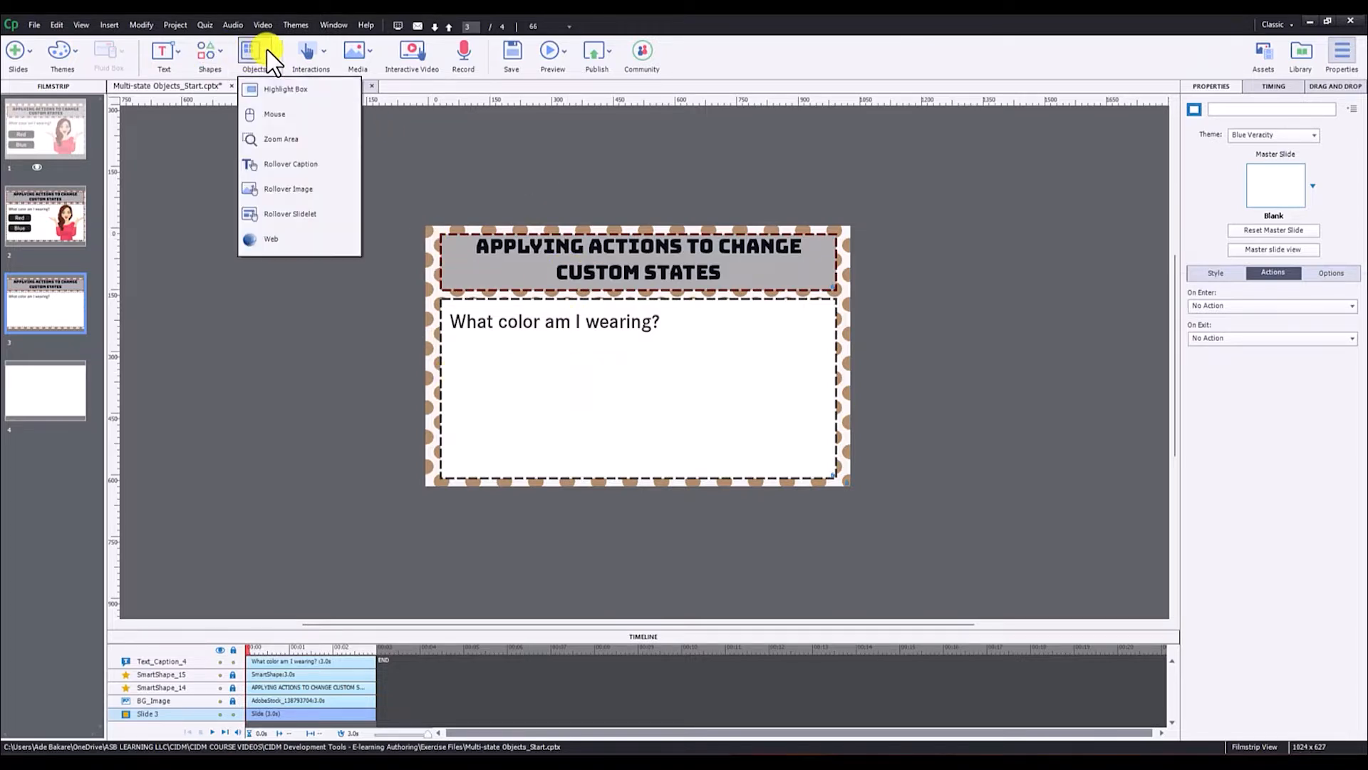
click(208, 48)
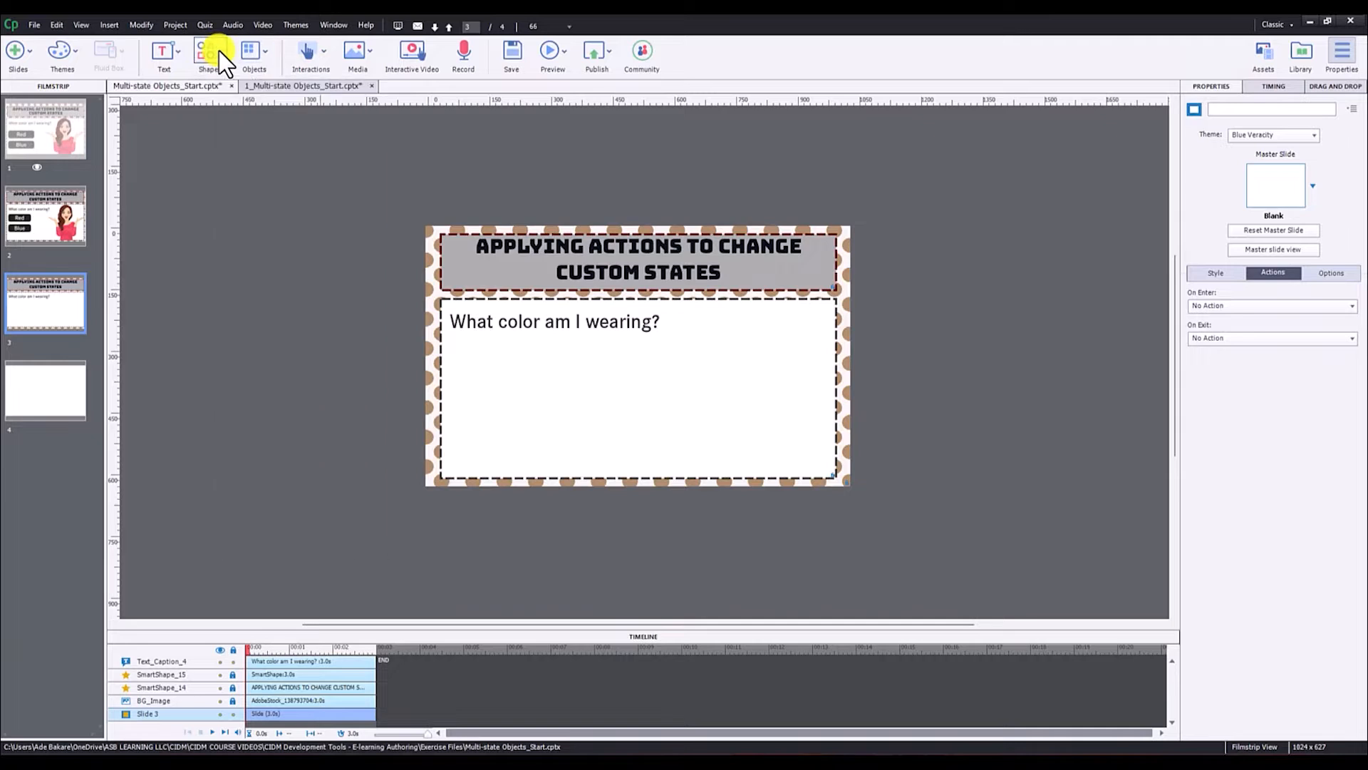
click(219, 50)
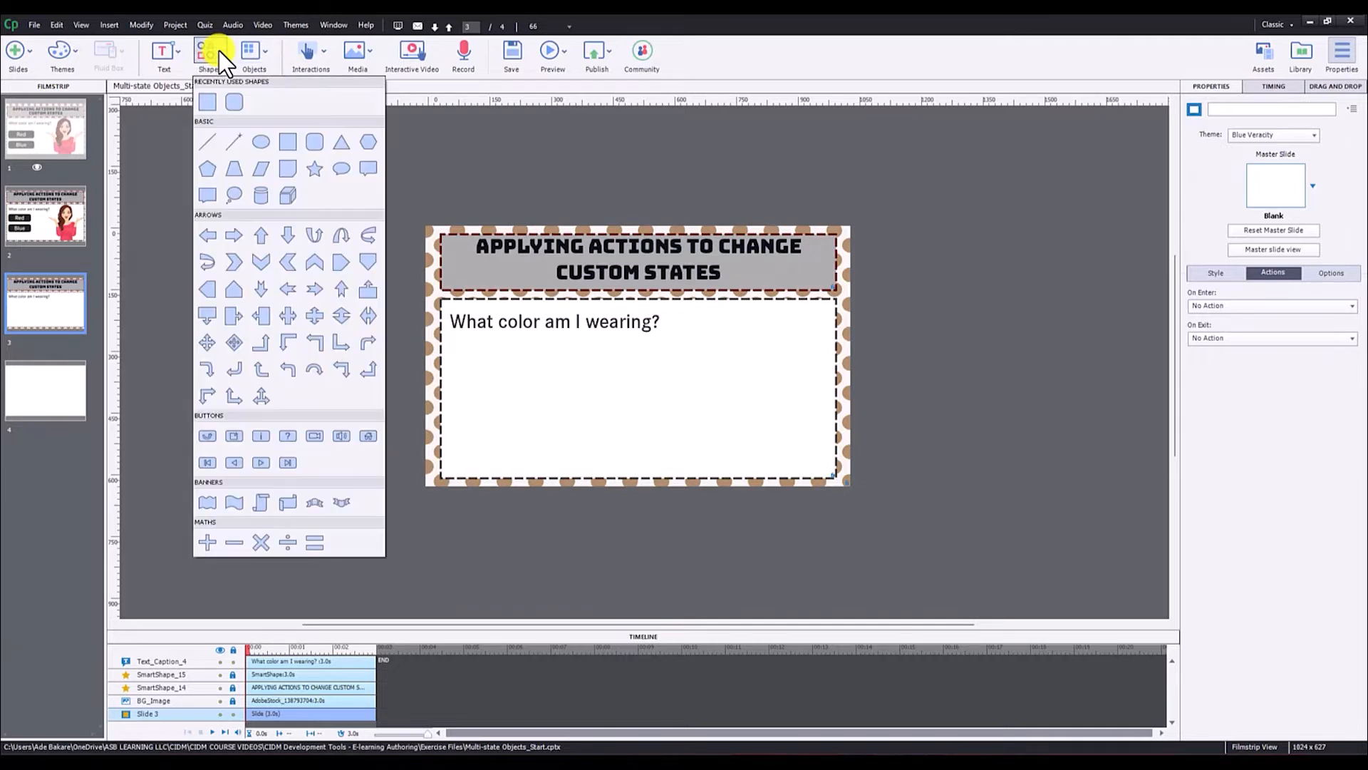
click(233, 101)
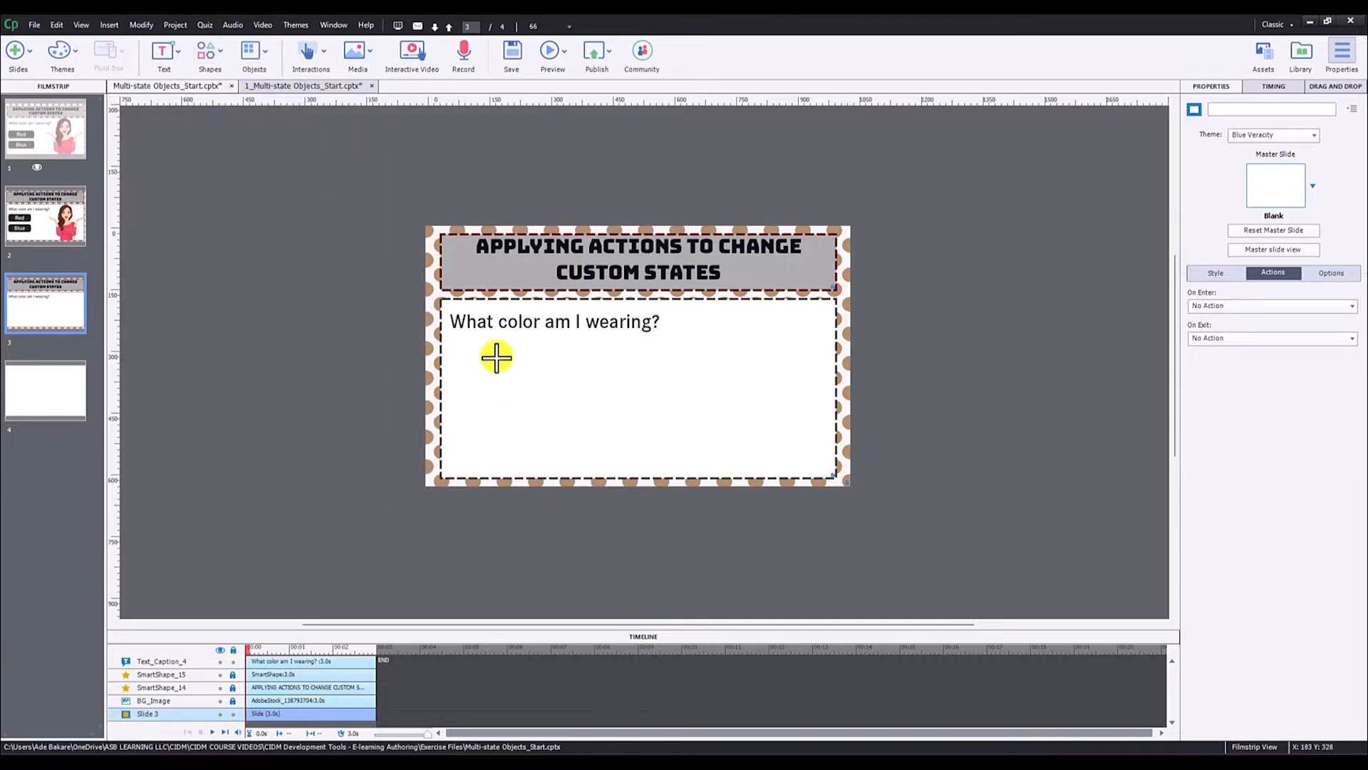
drag(454, 347, 563, 390)
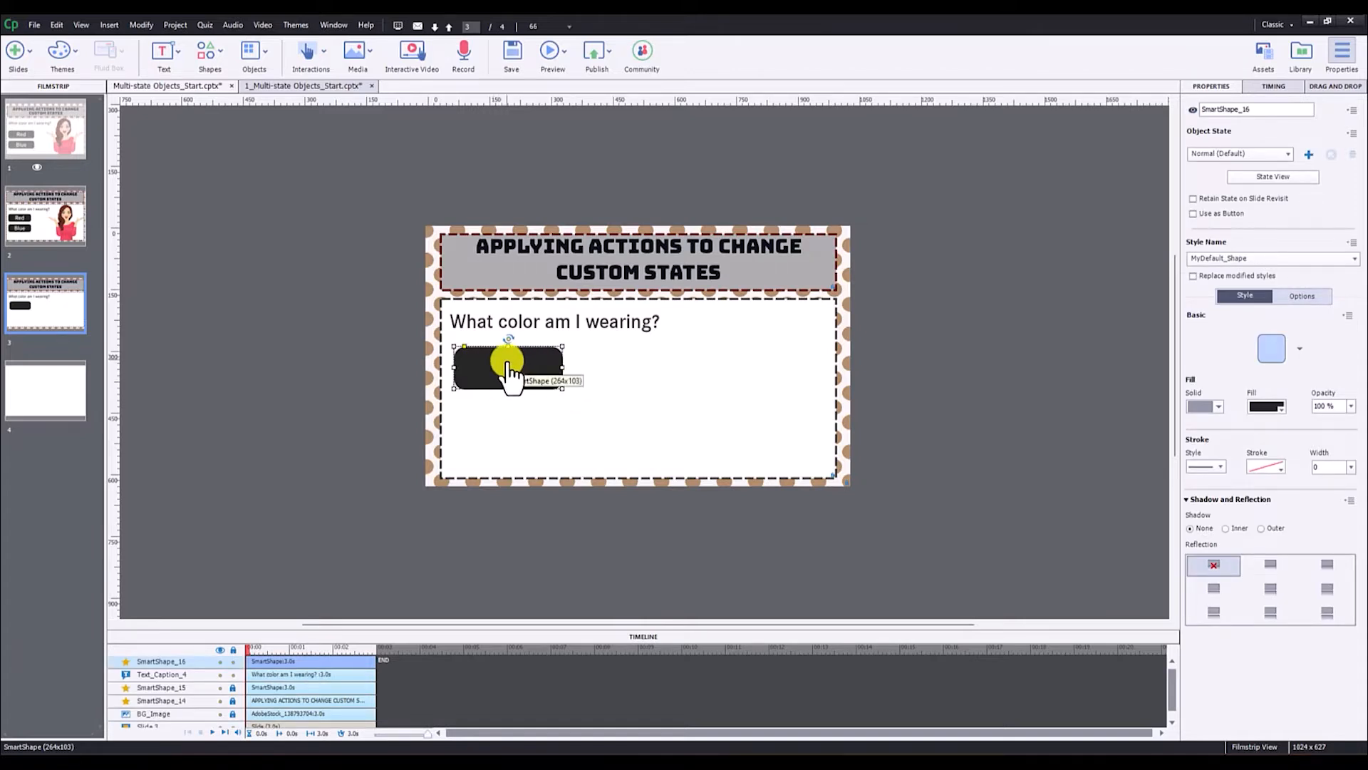
Step: Label the rounded rectangle "Red" and deselect it
double_click(507, 361)
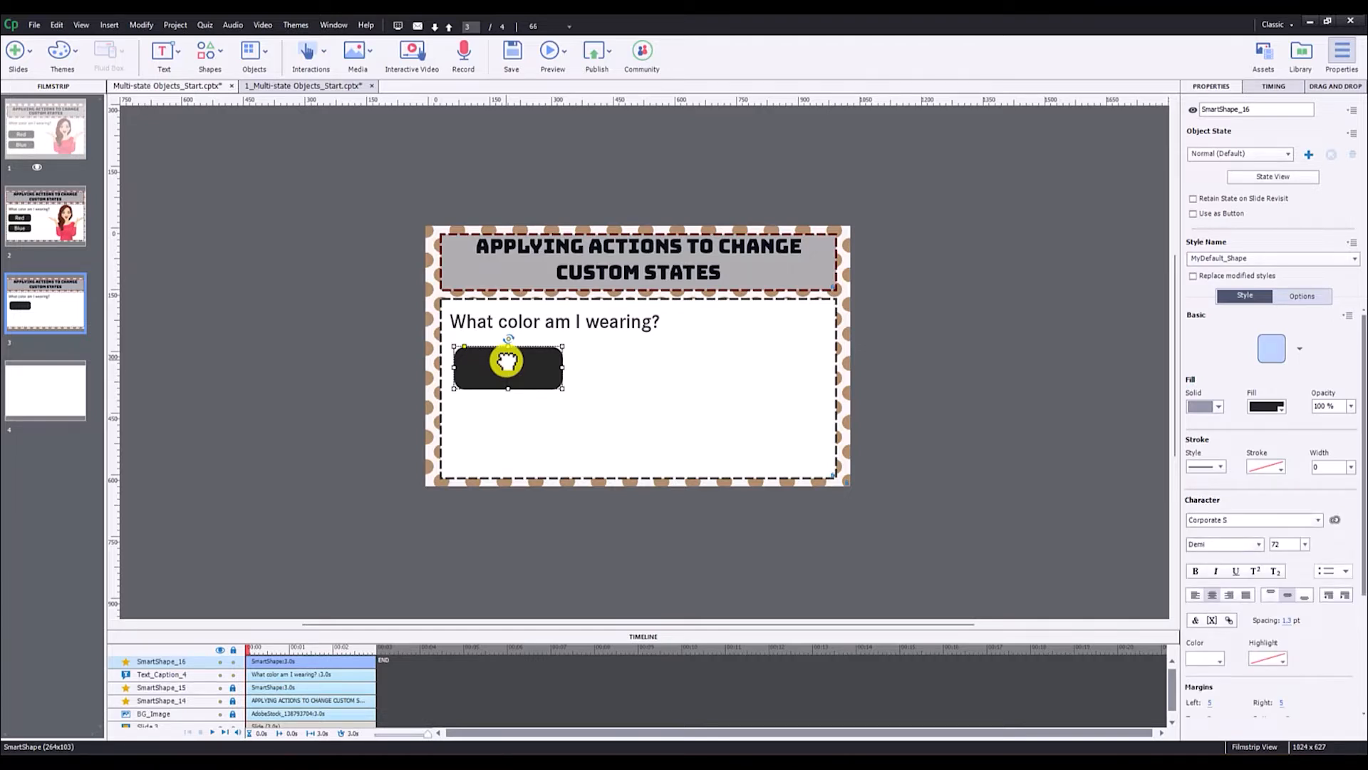
double_click(506, 362)
text(Red)
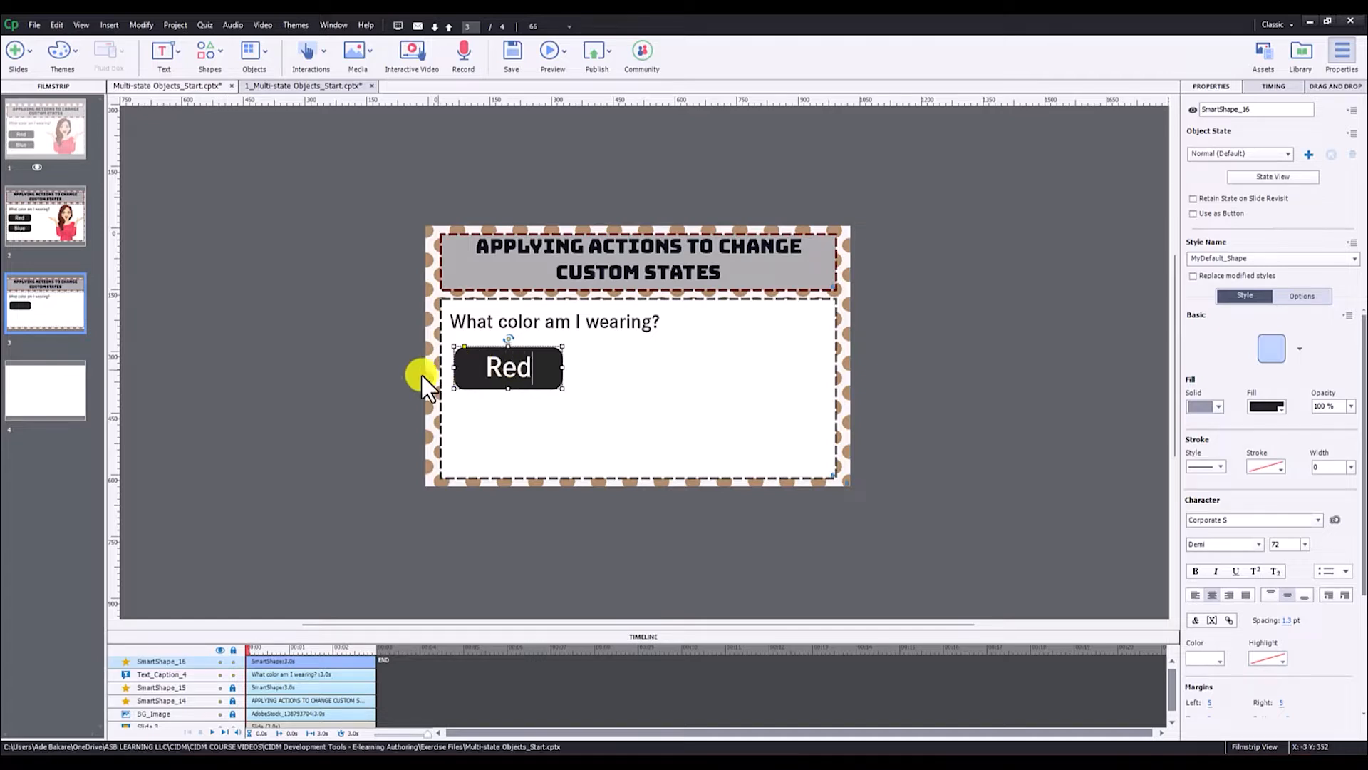
click(378, 375)
Step: Copy and paste the Red shape, placing the copy directly below the original and aligned with it
click(536, 370)
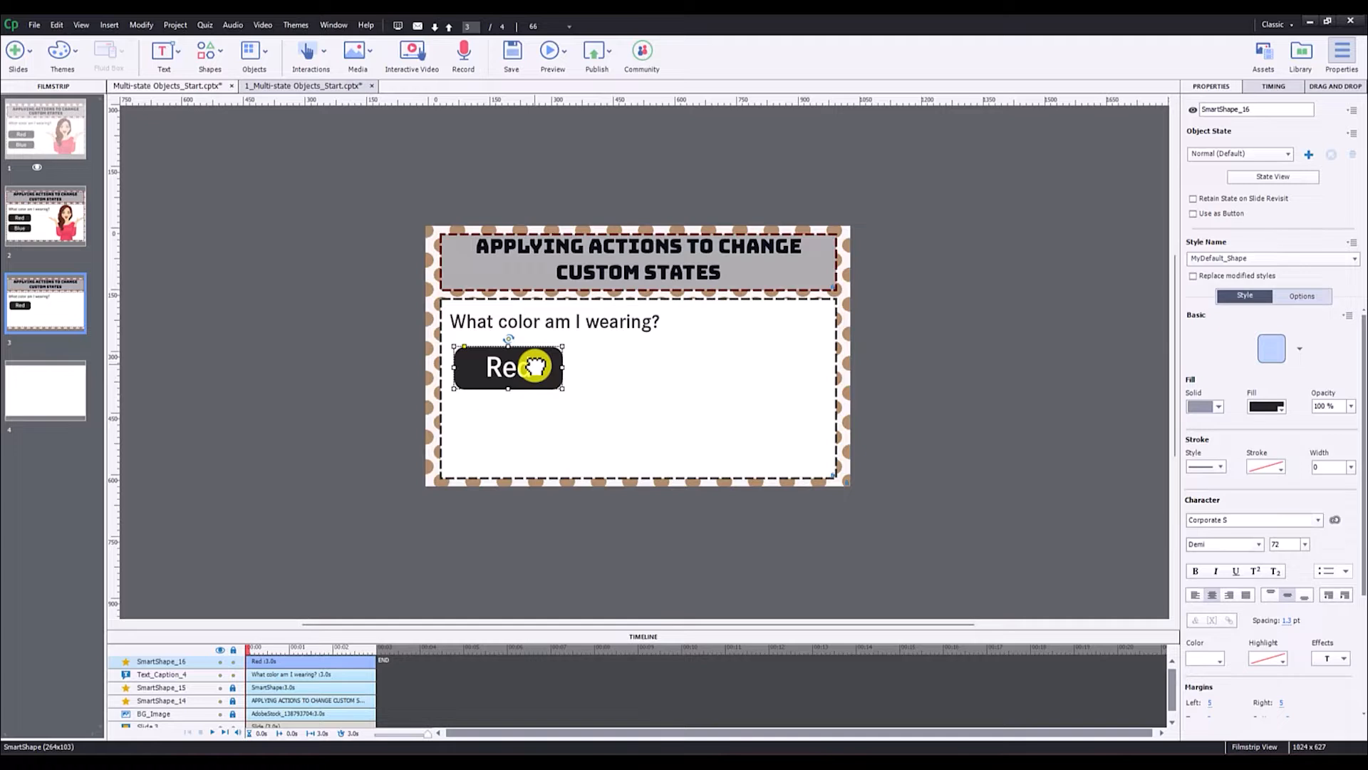
right_click(536, 367)
click(593, 394)
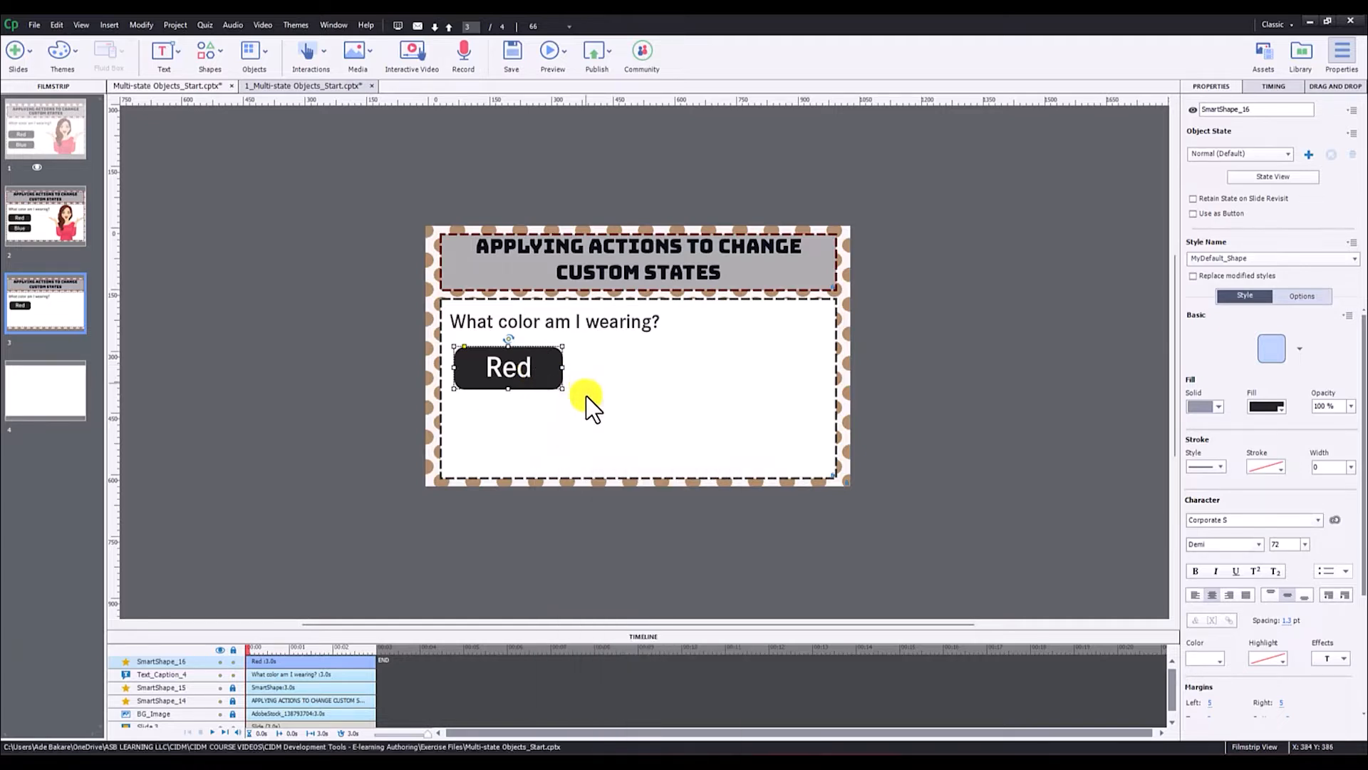
right_click(577, 405)
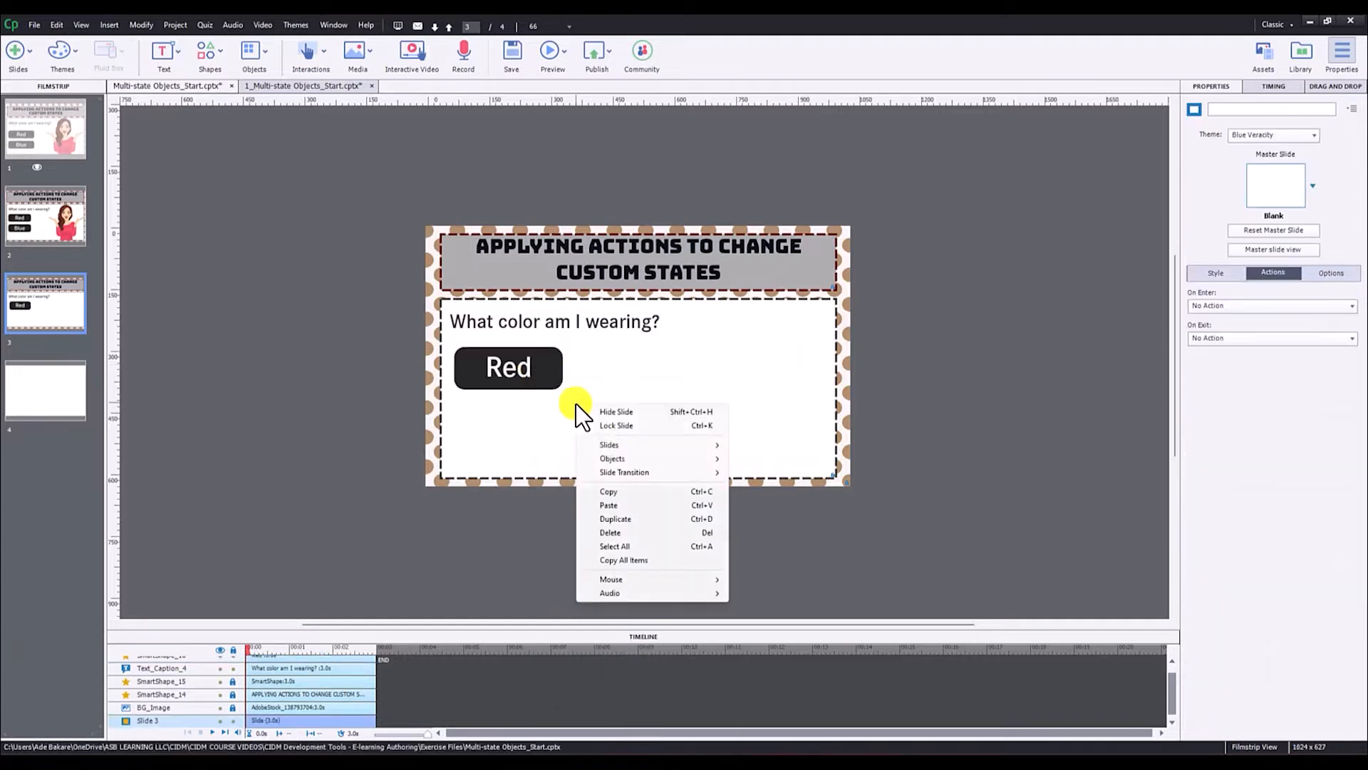
click(614, 504)
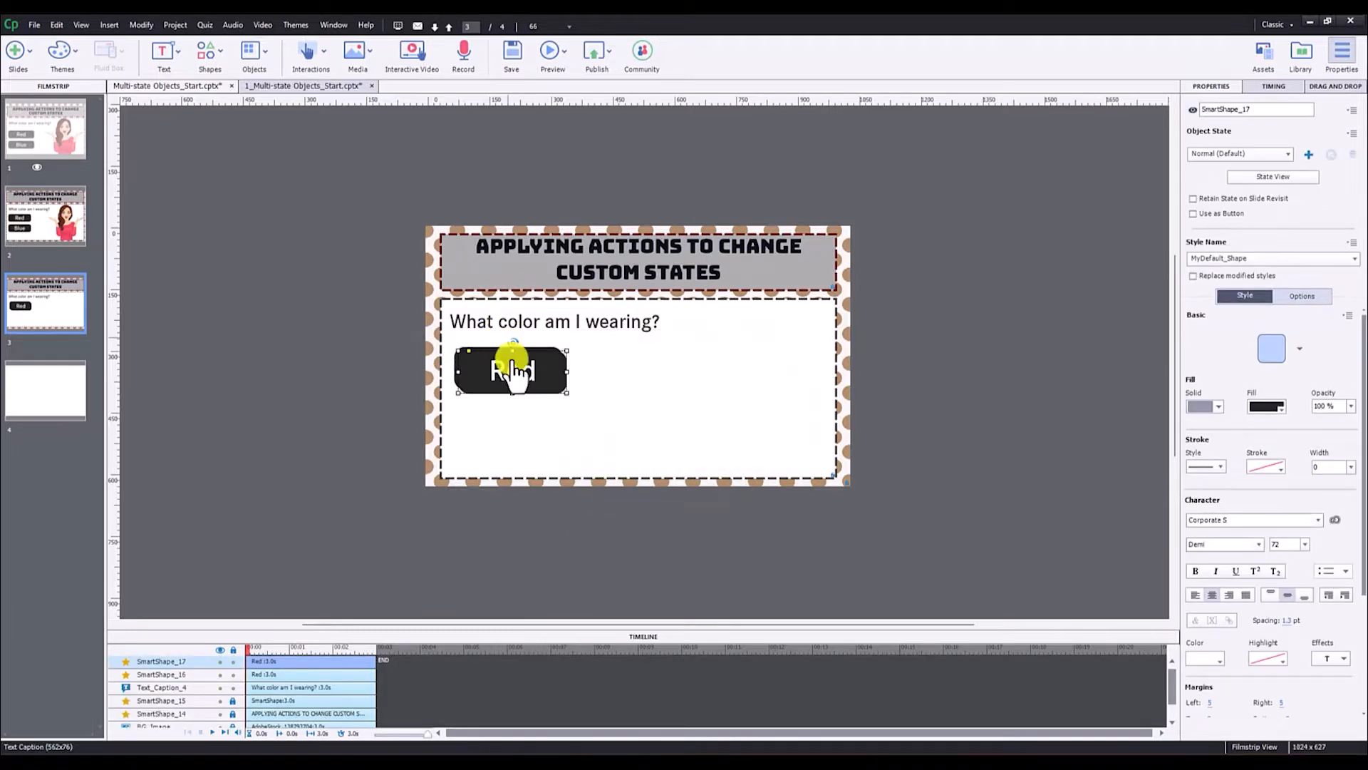
drag(513, 370, 510, 430)
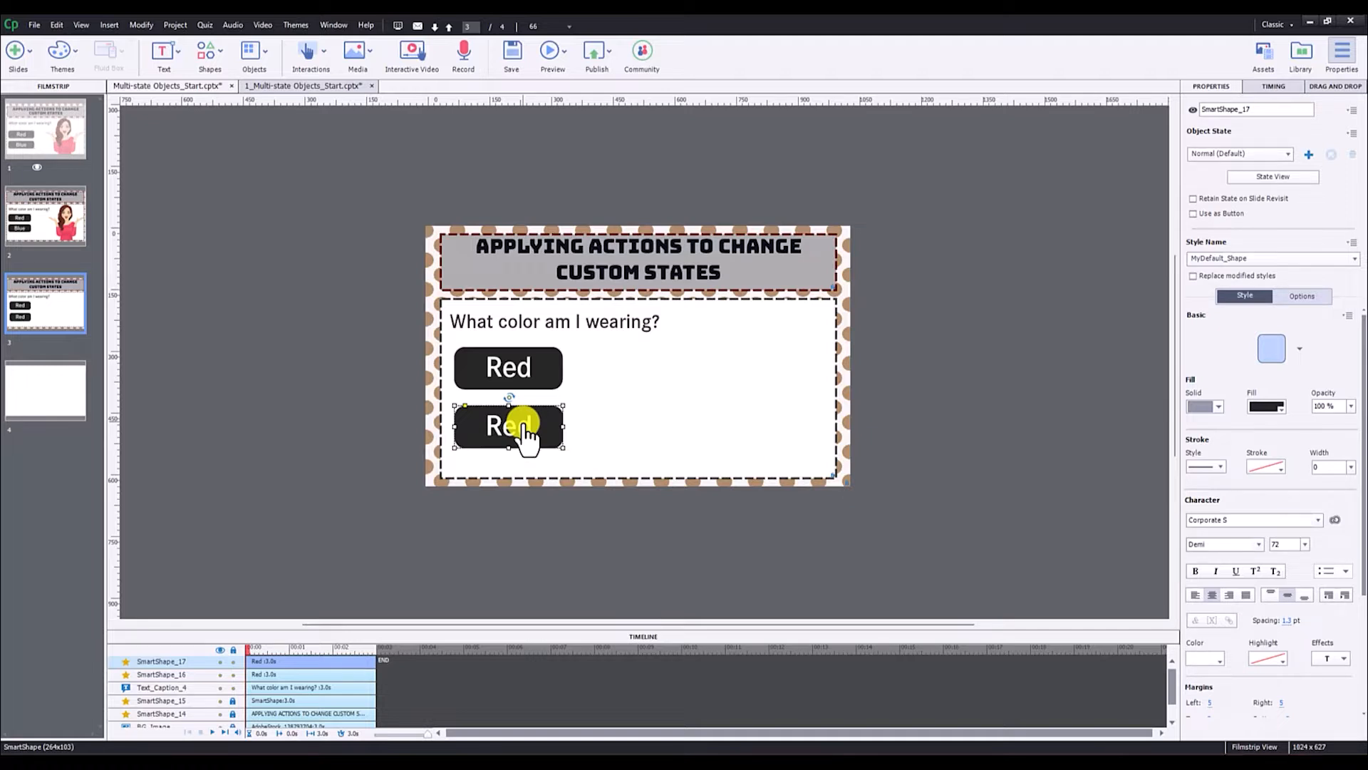
Step: Duplicate the upper Red shape beside the original, and delete that extra copy
click(526, 372)
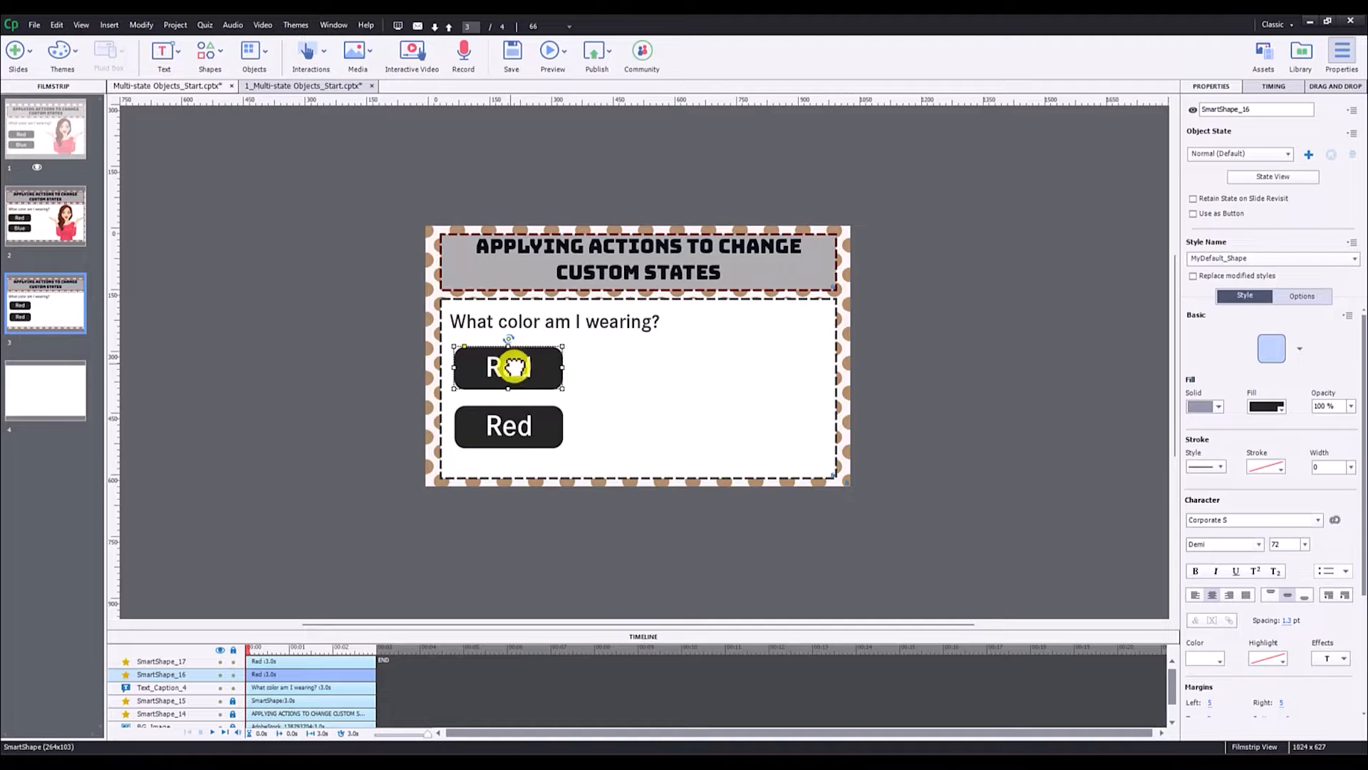
drag(578, 368, 638, 368)
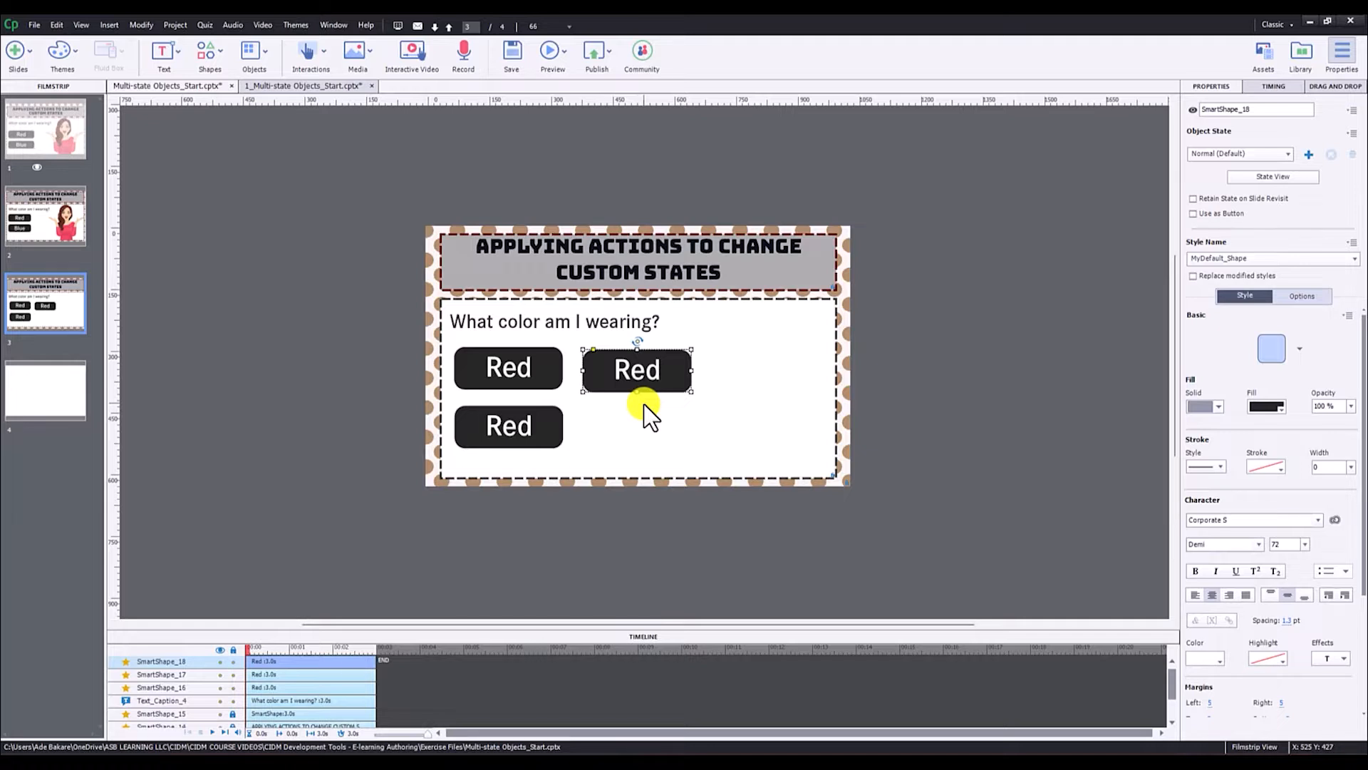
key(Delete)
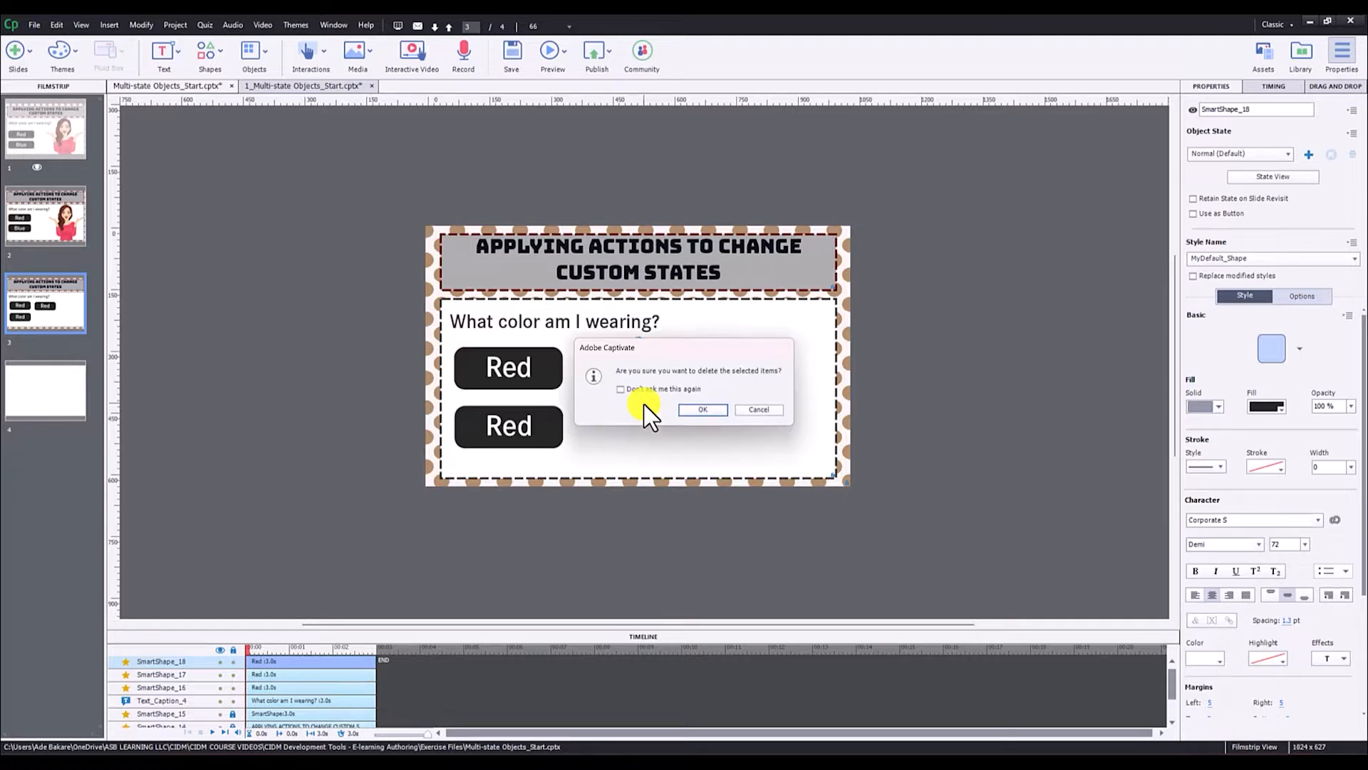
key(Return)
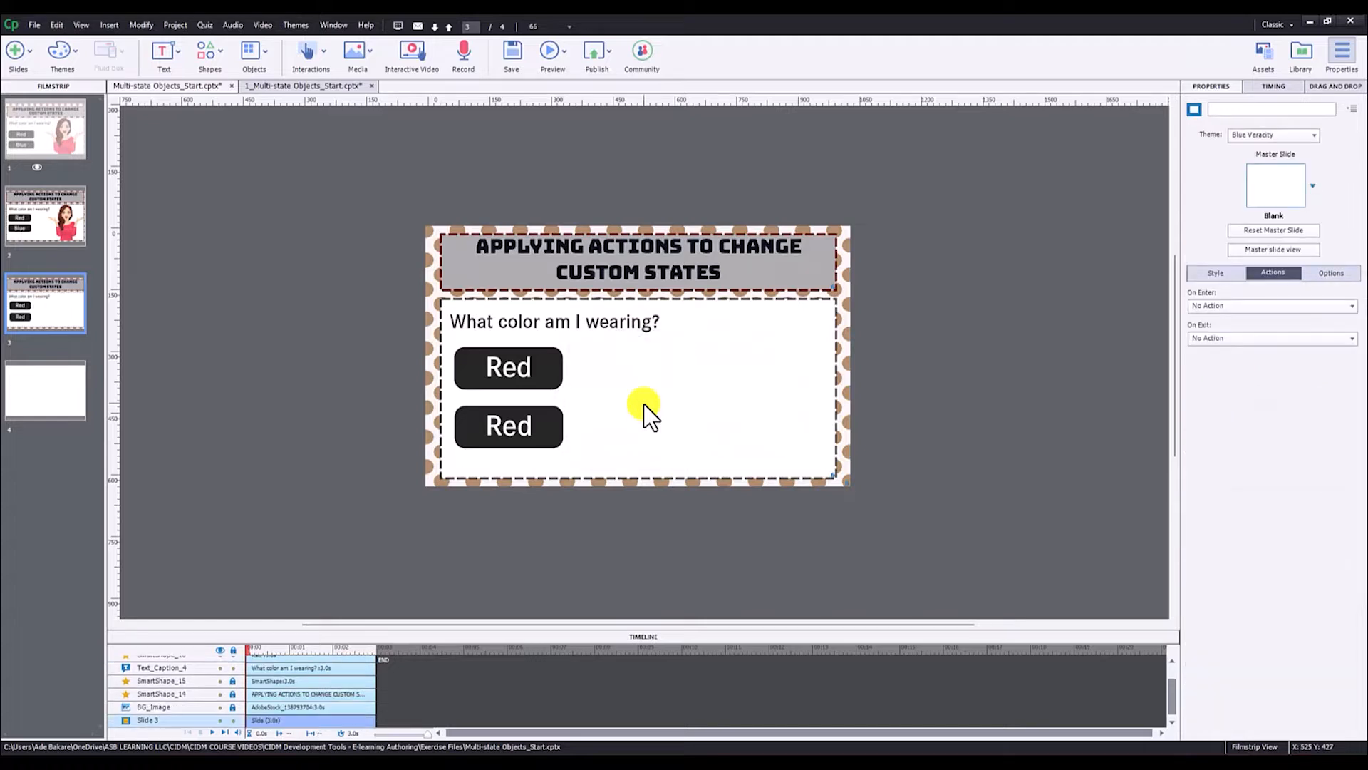
Step: Change the lower shape's label to "Blue" and deselect it
click(522, 421)
double_click(524, 421)
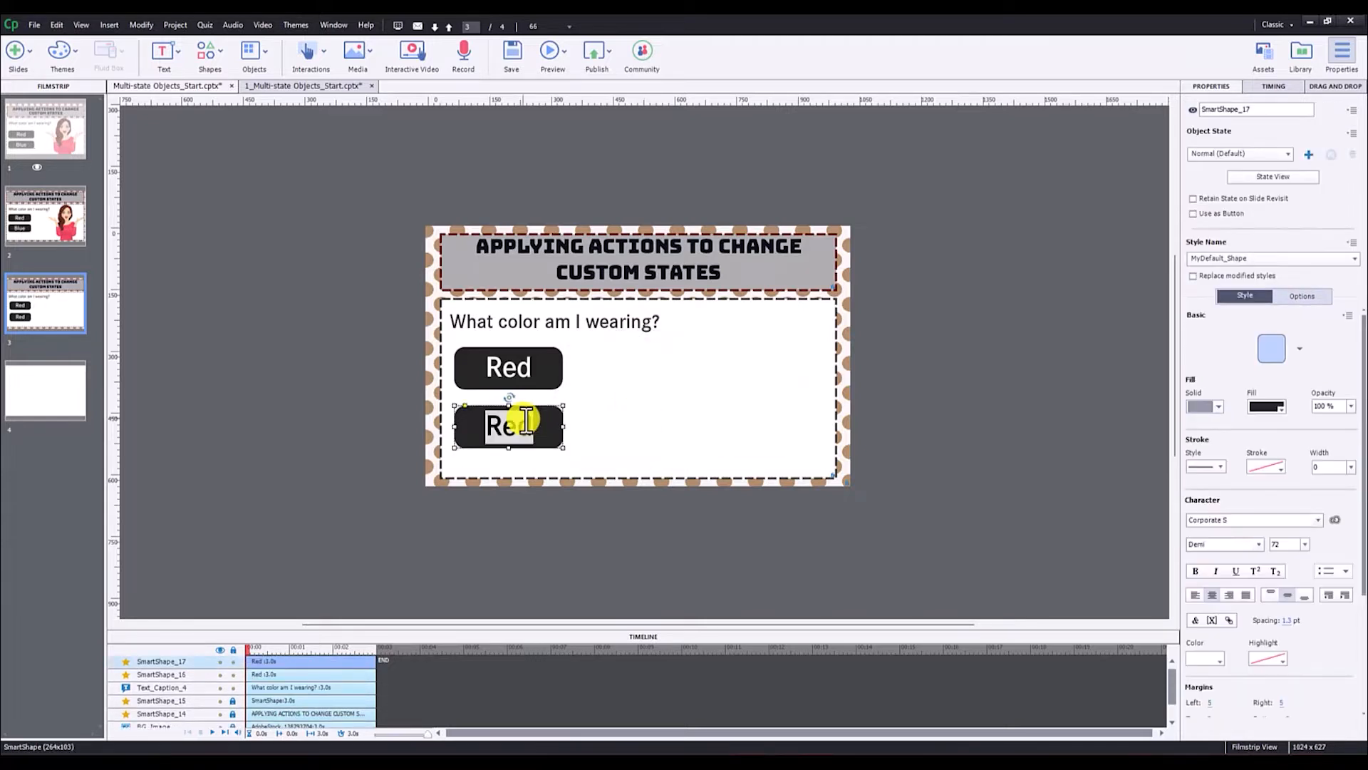
text(Blue)
key(Escape)
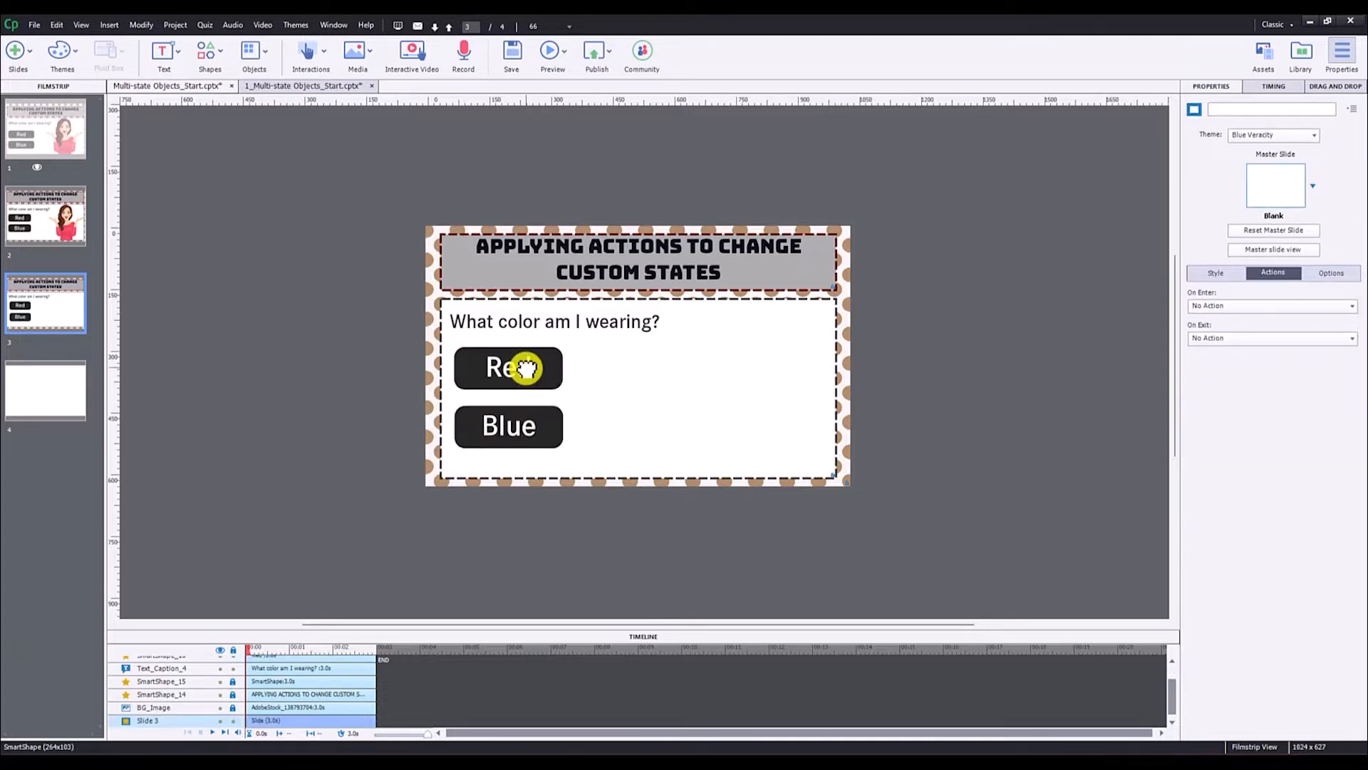
Step: Rename the Red shape's object name to RED_BTN
click(497, 368)
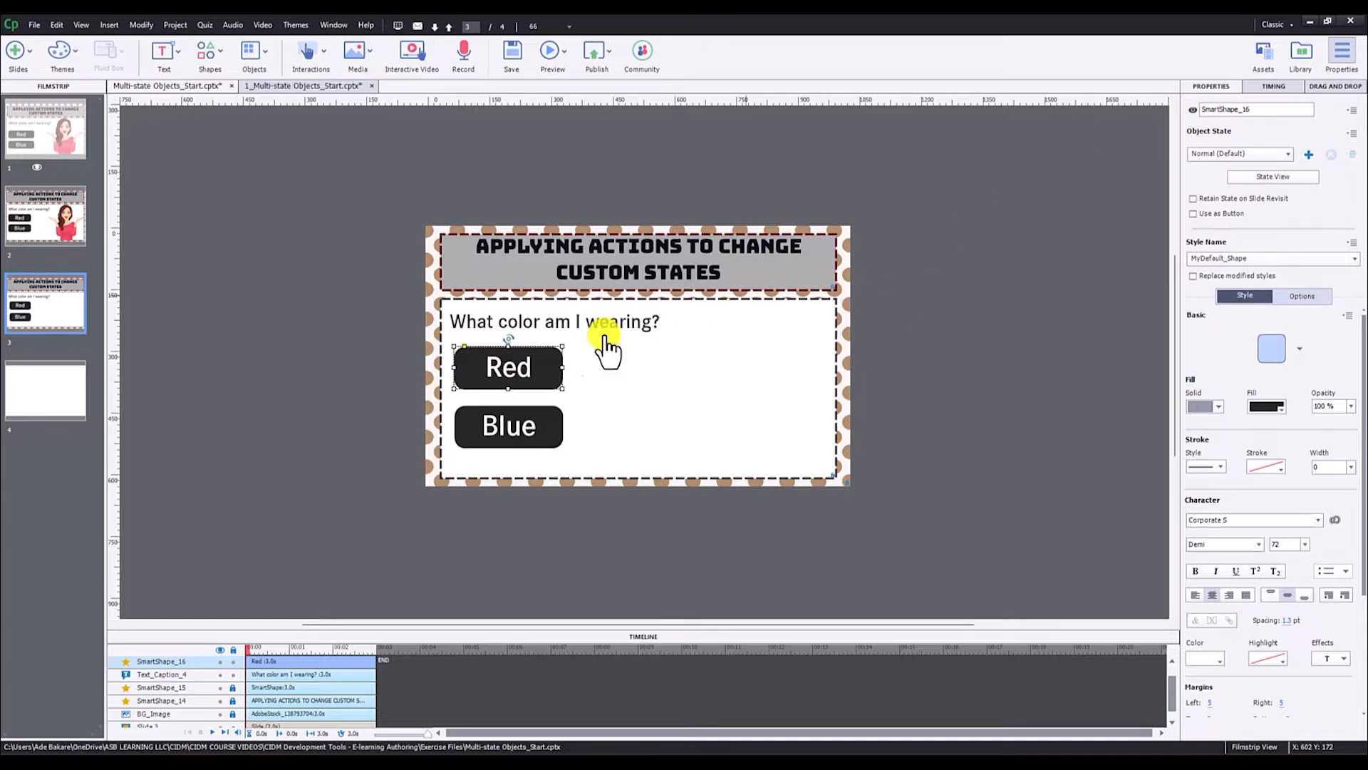
drag(1264, 106, 1162, 105)
text(red)
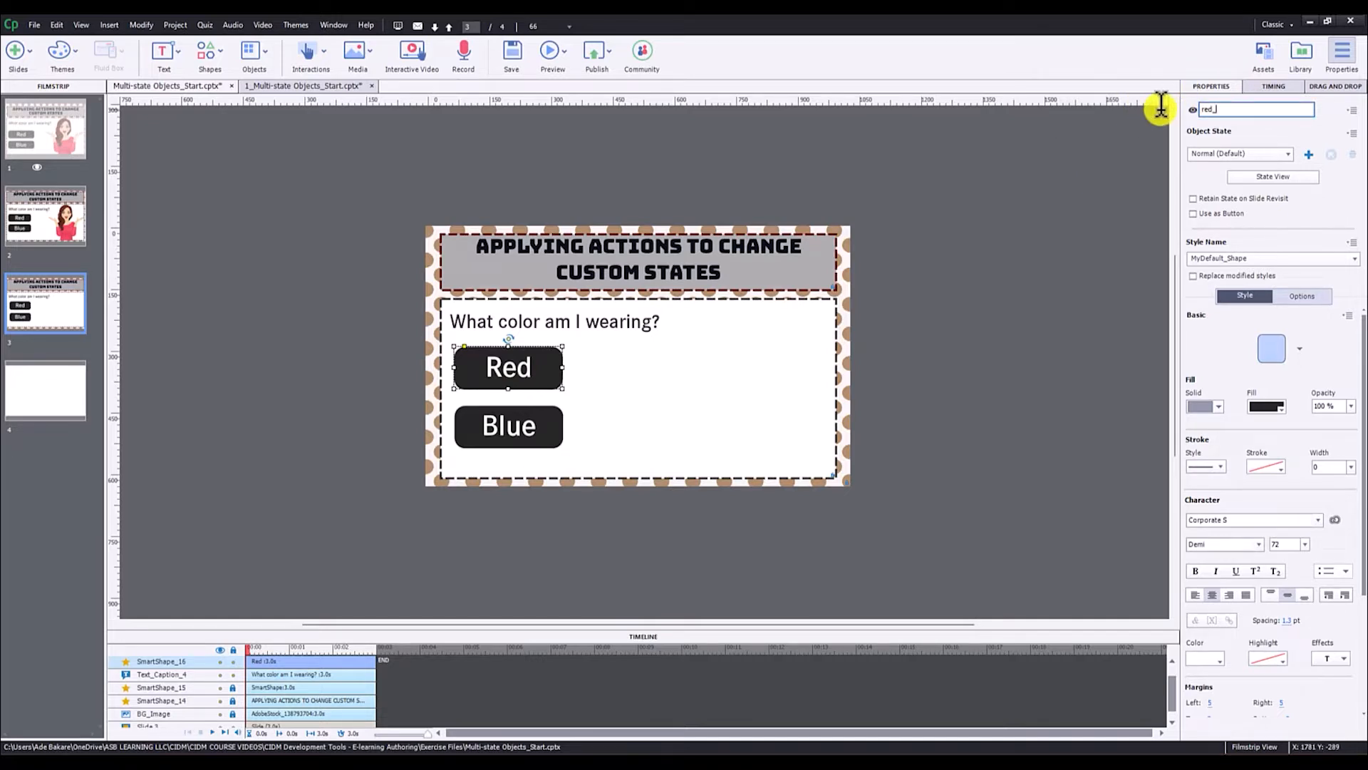
text(_BT)
key(BackSpace)
key(BackSpace)
key(BackSpace)
key(BackSpace)
key(BackSpace)
key(BackSpace)
text(RED)
key(Return)
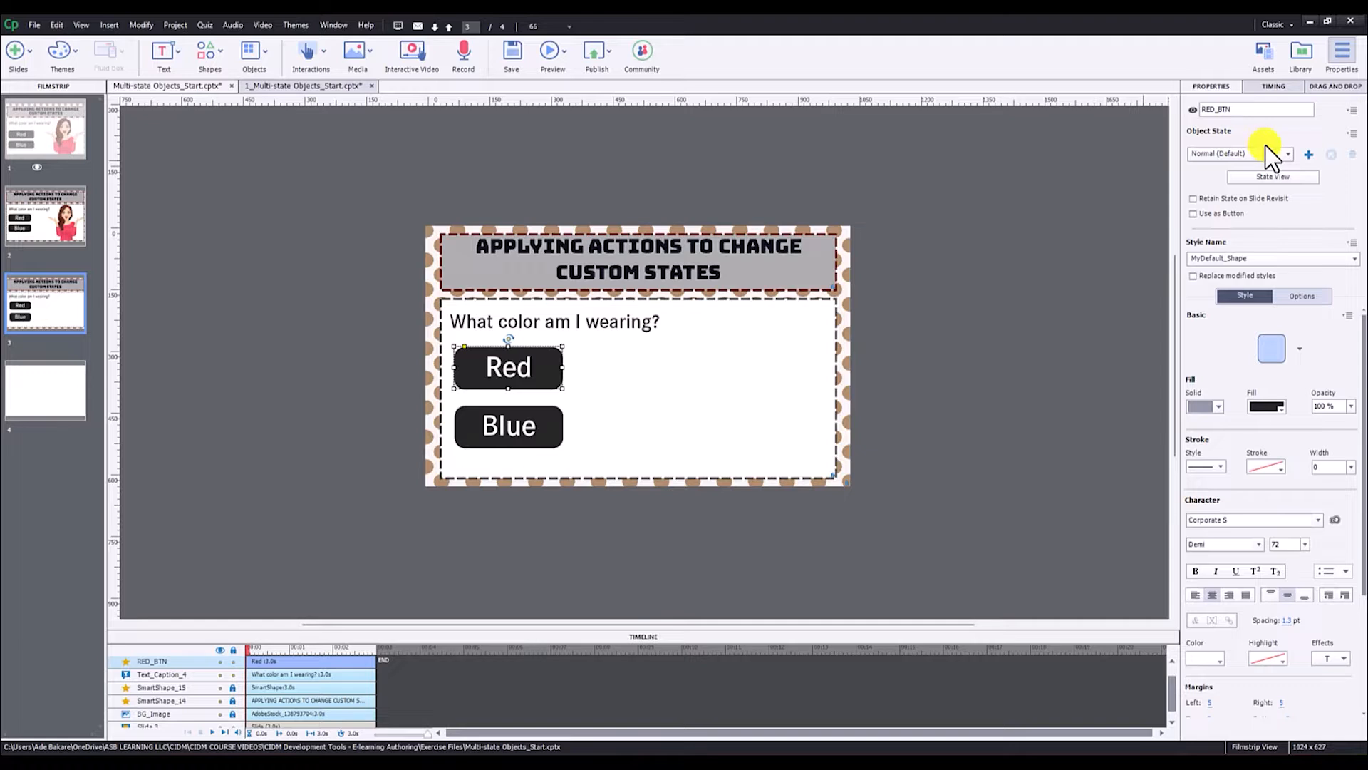
click(1285, 155)
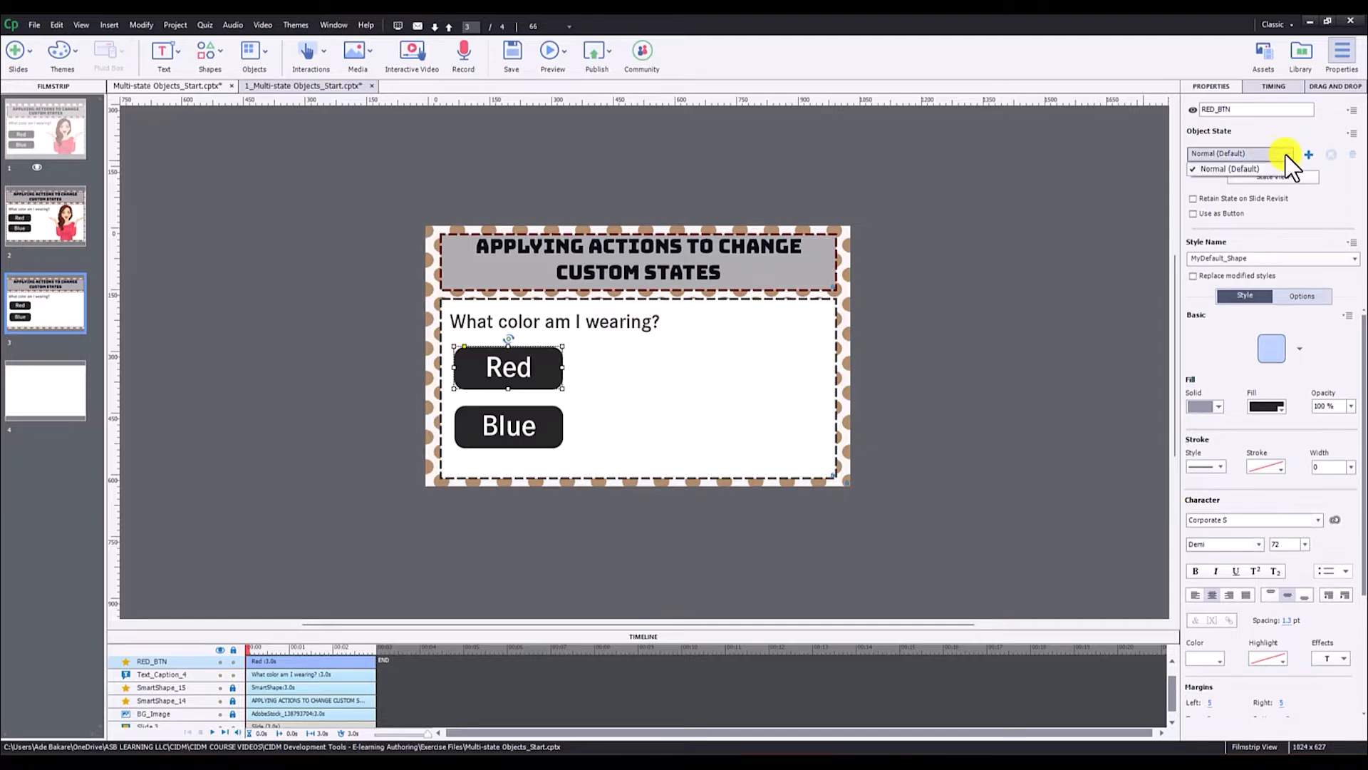
click(1198, 135)
click(1241, 153)
click(1235, 145)
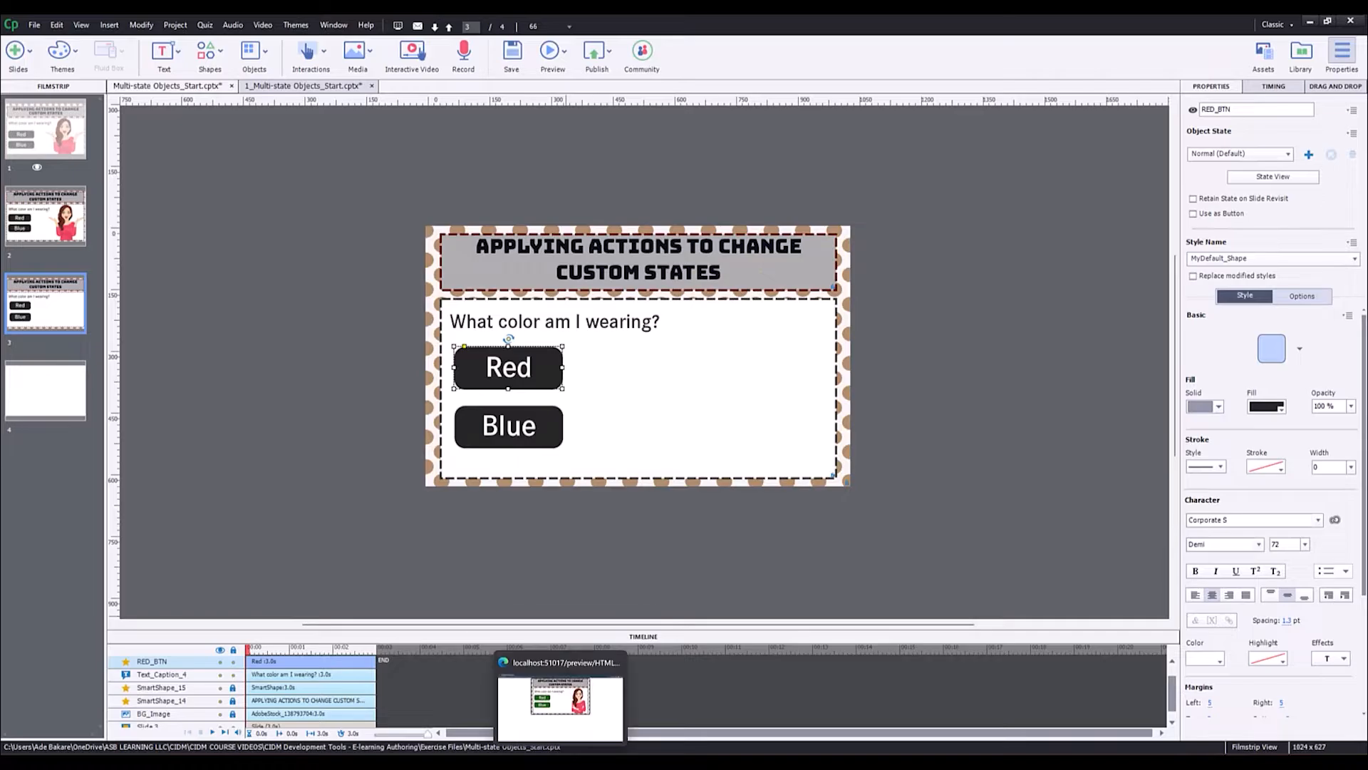
Step: Switch to the browser preview, test the Red button's response to being chosen, and return to Adobe Captivate
click(535, 604)
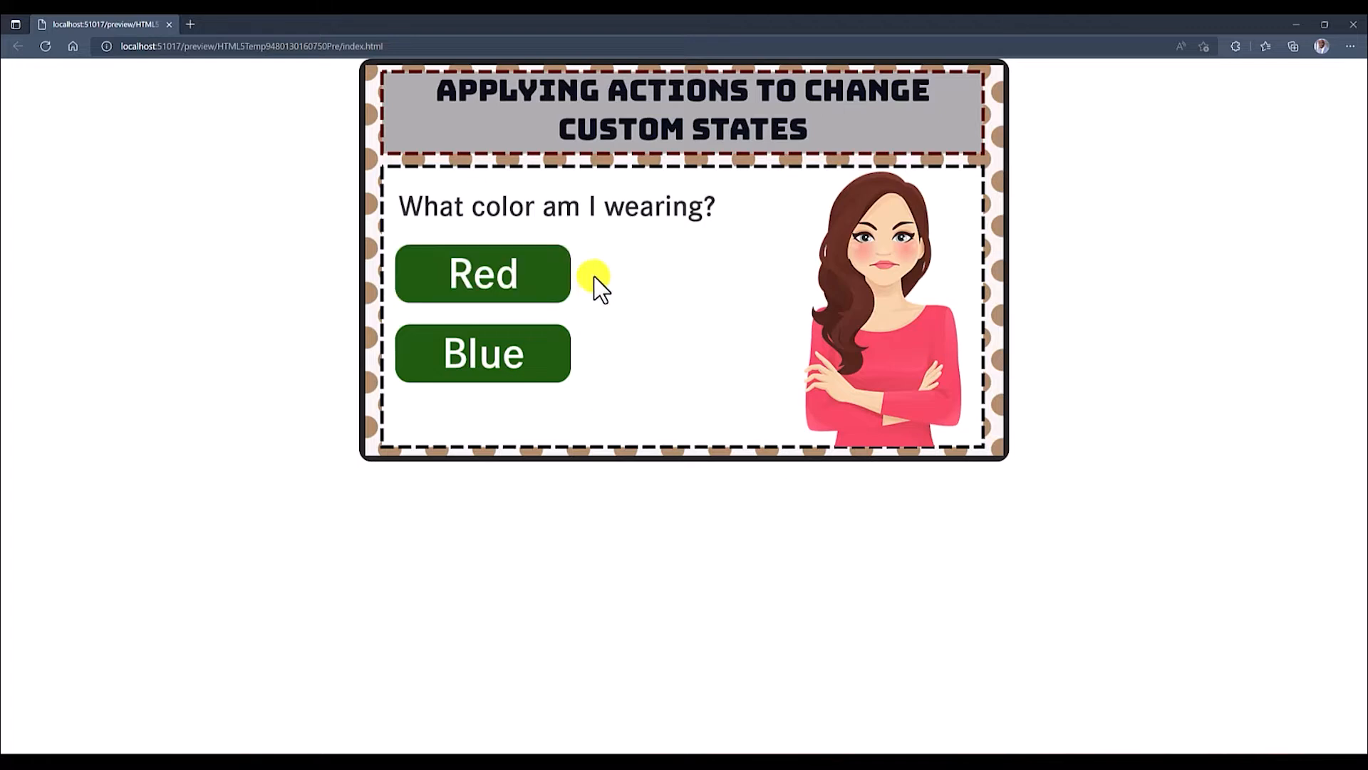
click(550, 284)
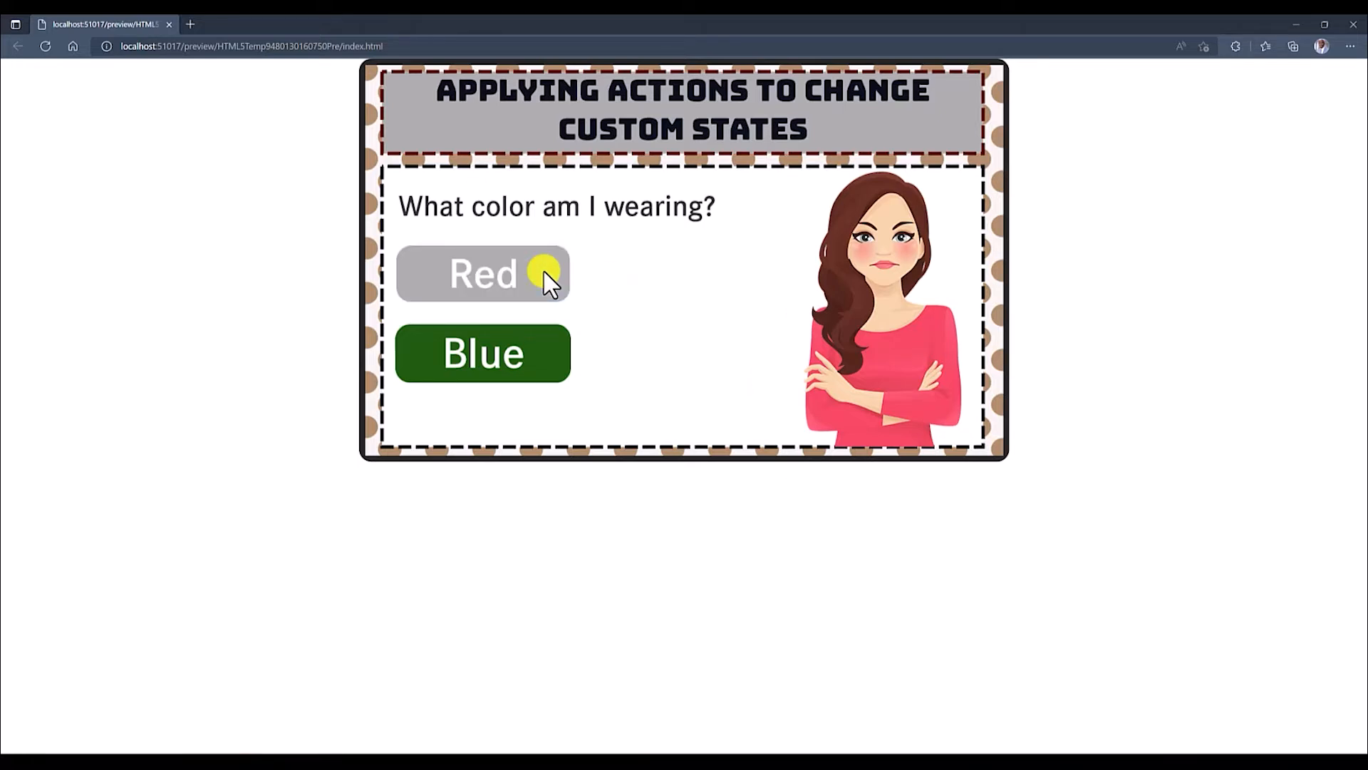
click(545, 272)
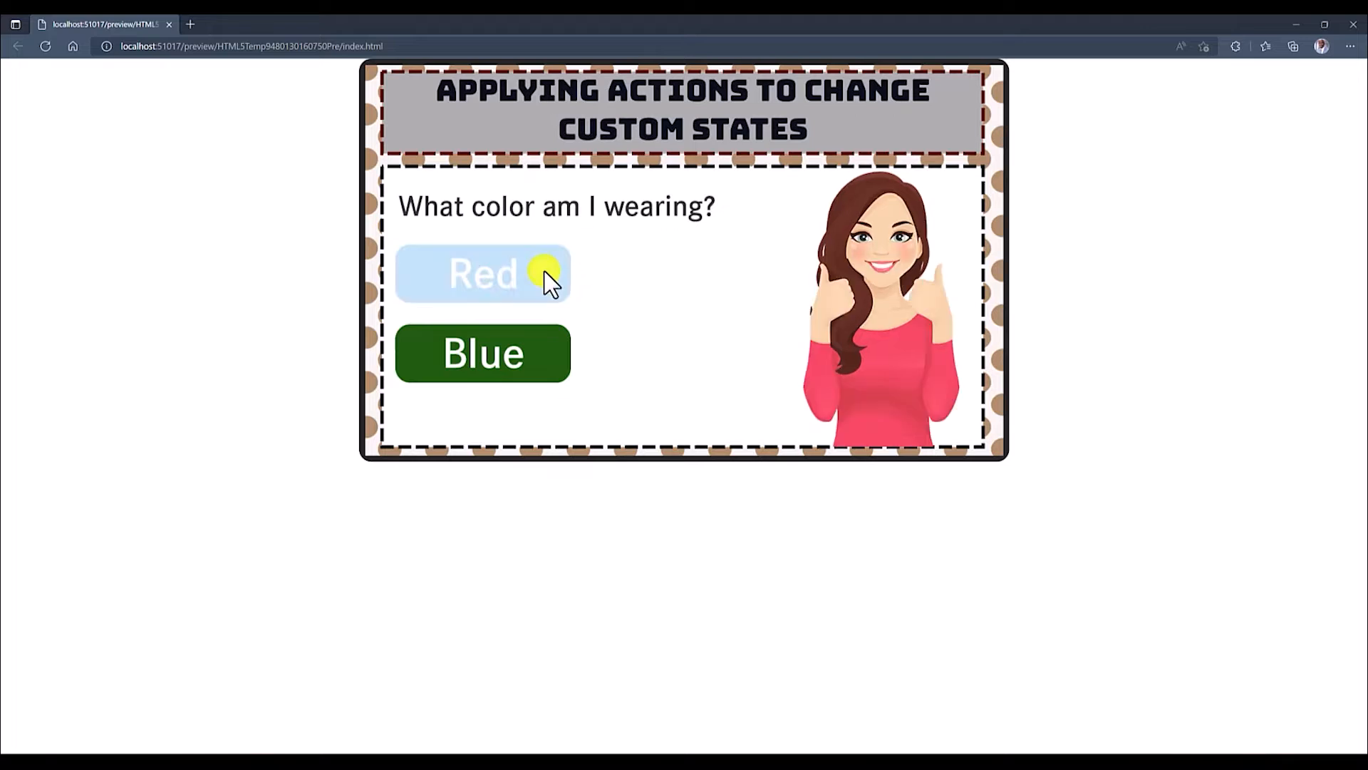
click(1296, 21)
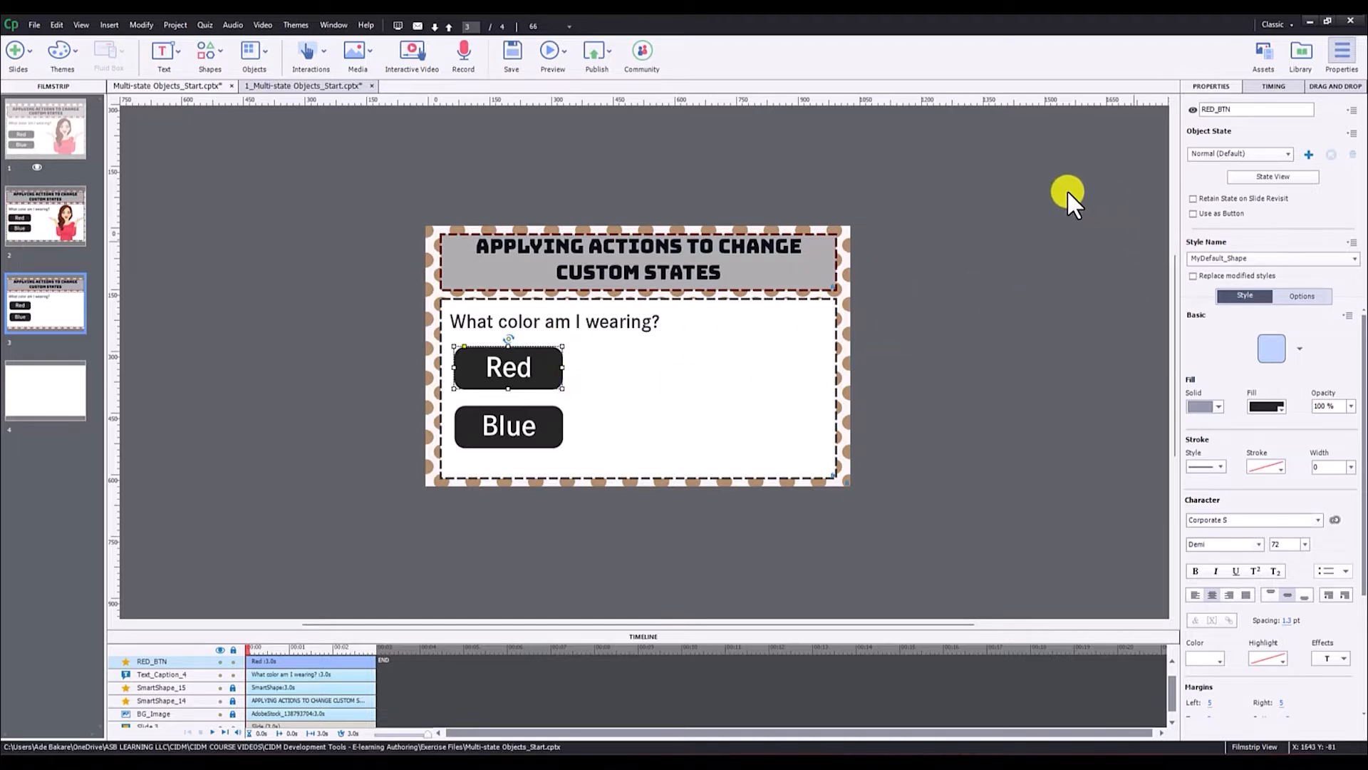
Step: Enable Use as Button for both the Red and the Blue shapes
click(1307, 152)
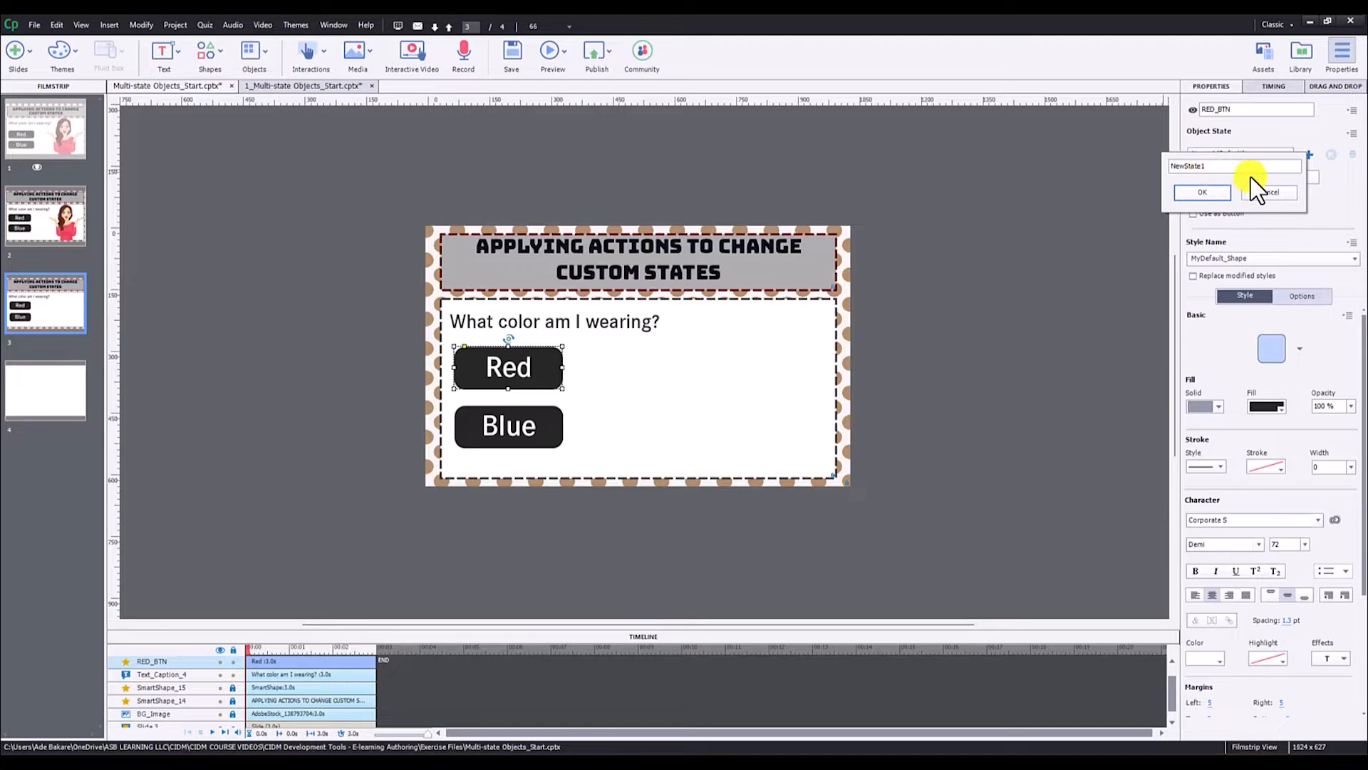
click(1266, 189)
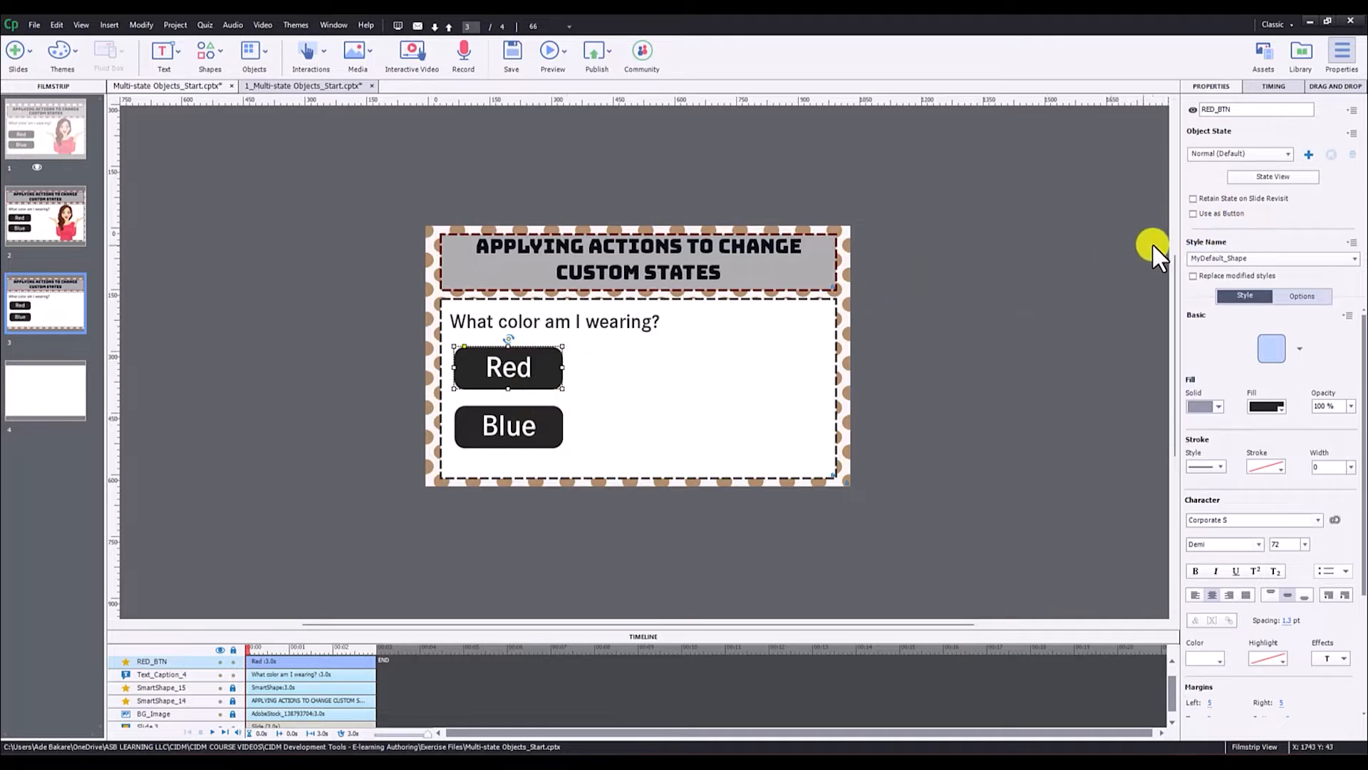
click(1193, 214)
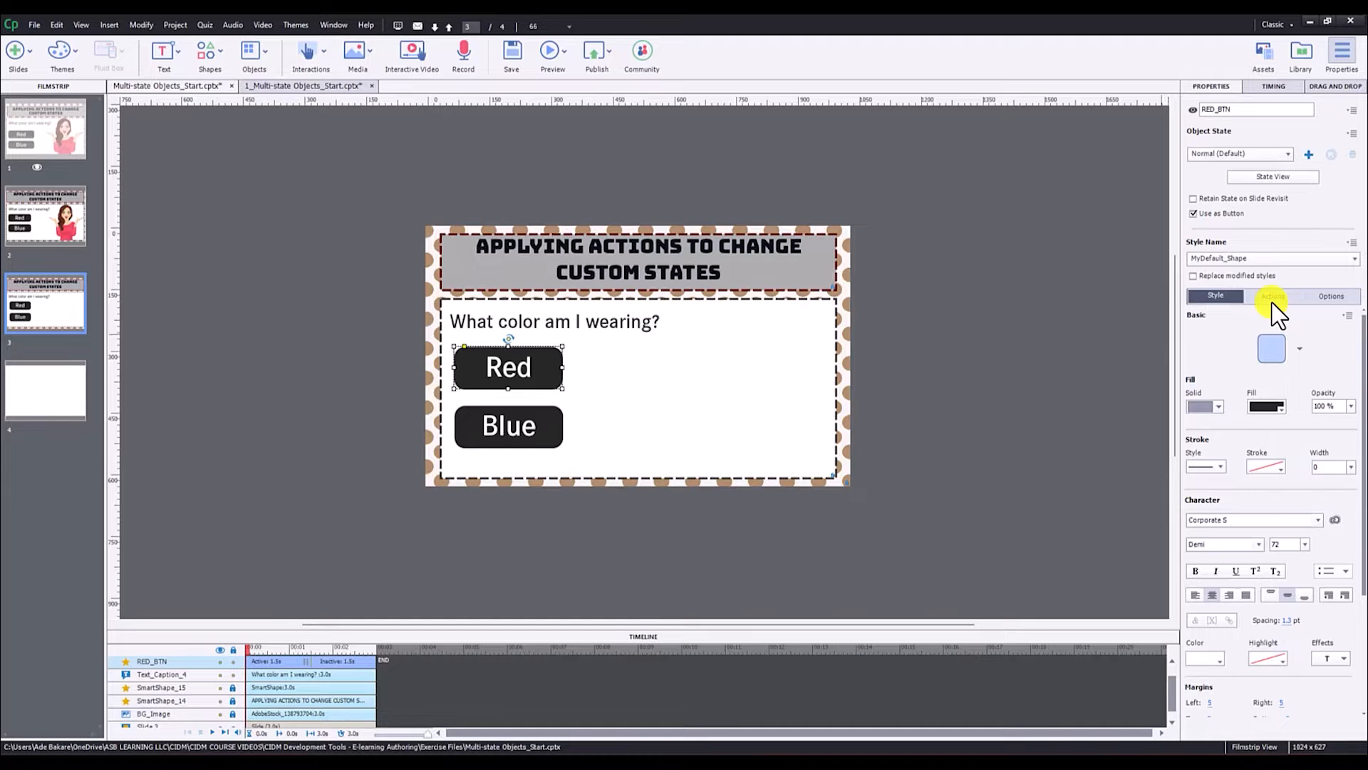
click(512, 440)
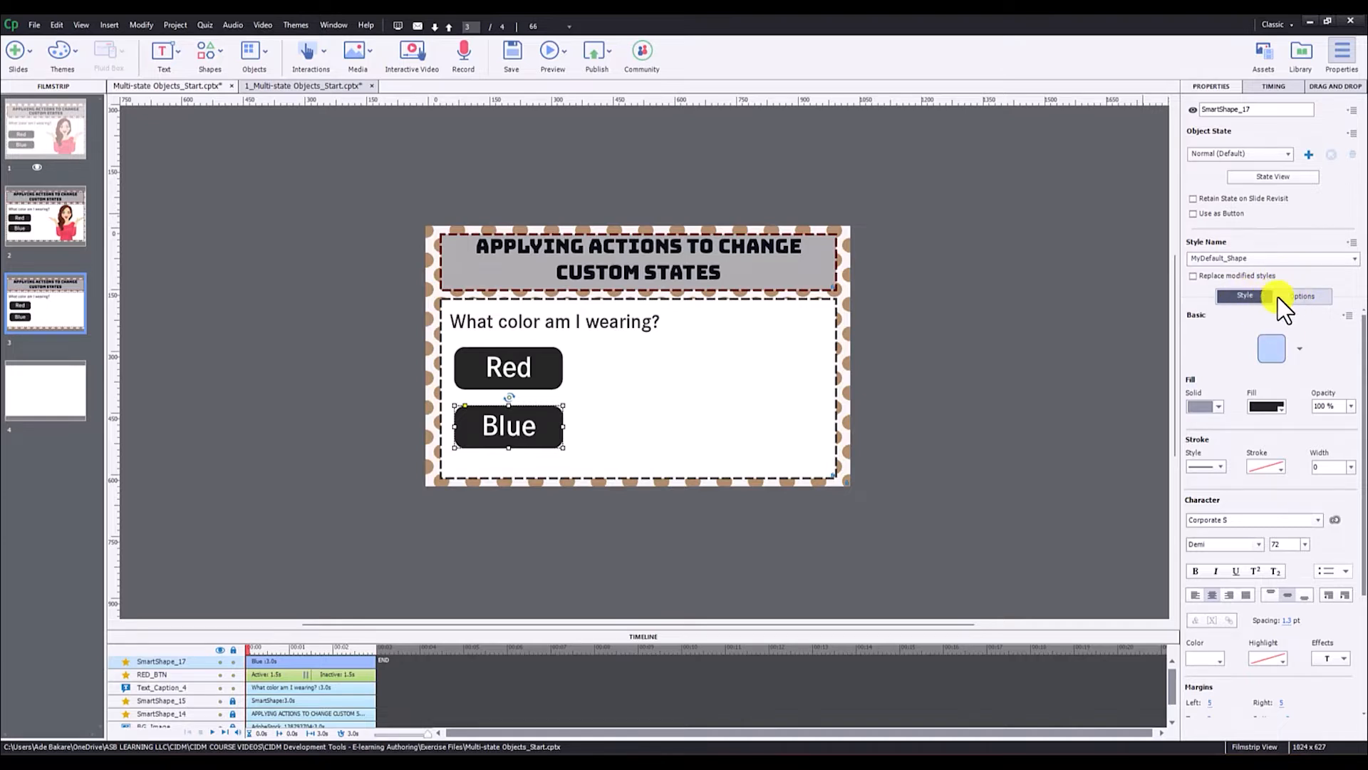
click(1193, 214)
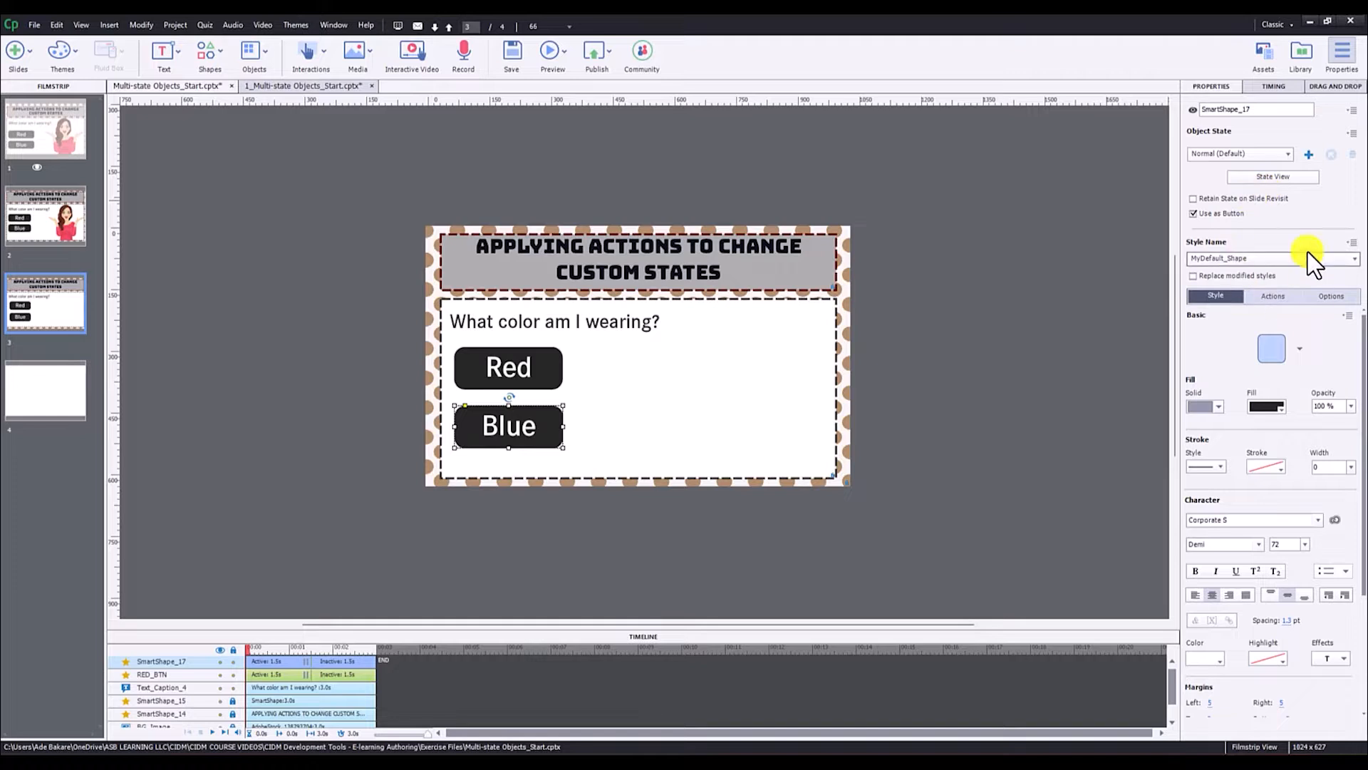
click(505, 368)
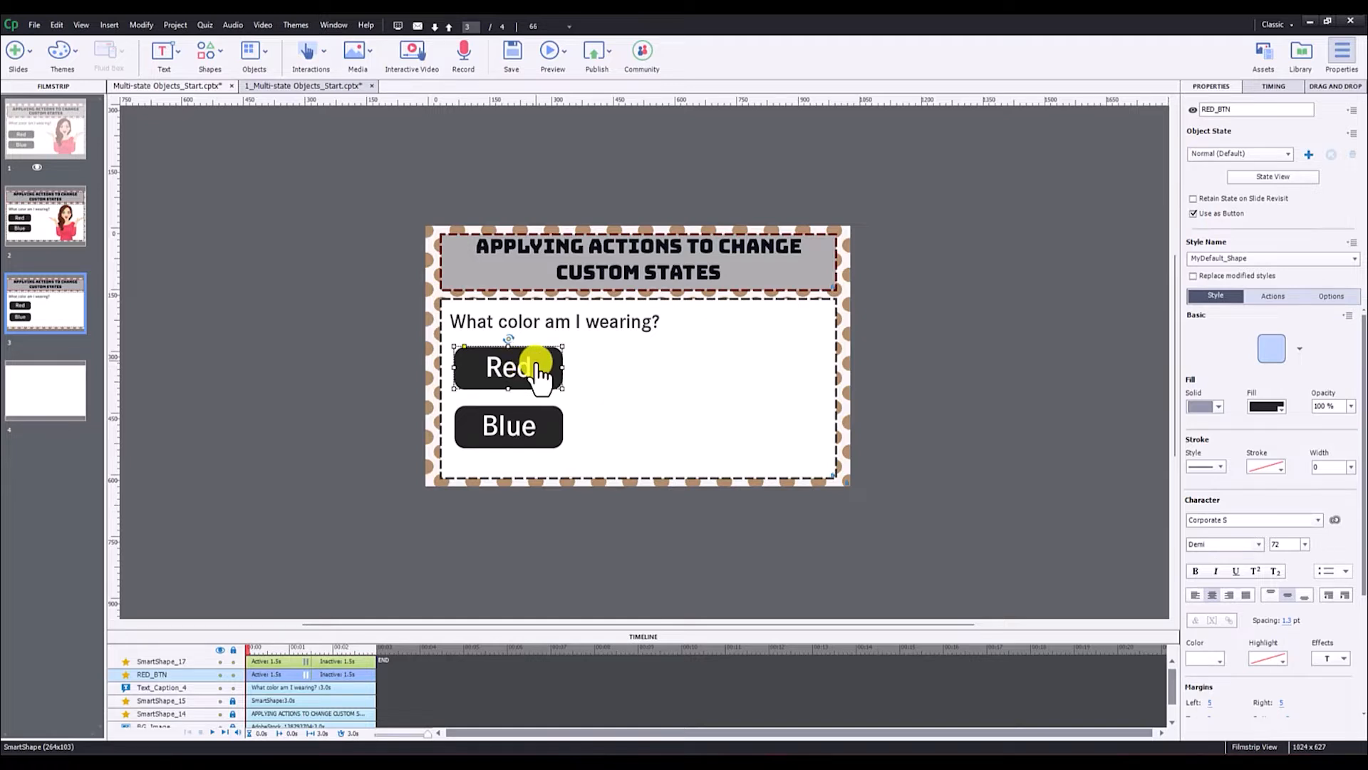
click(1309, 155)
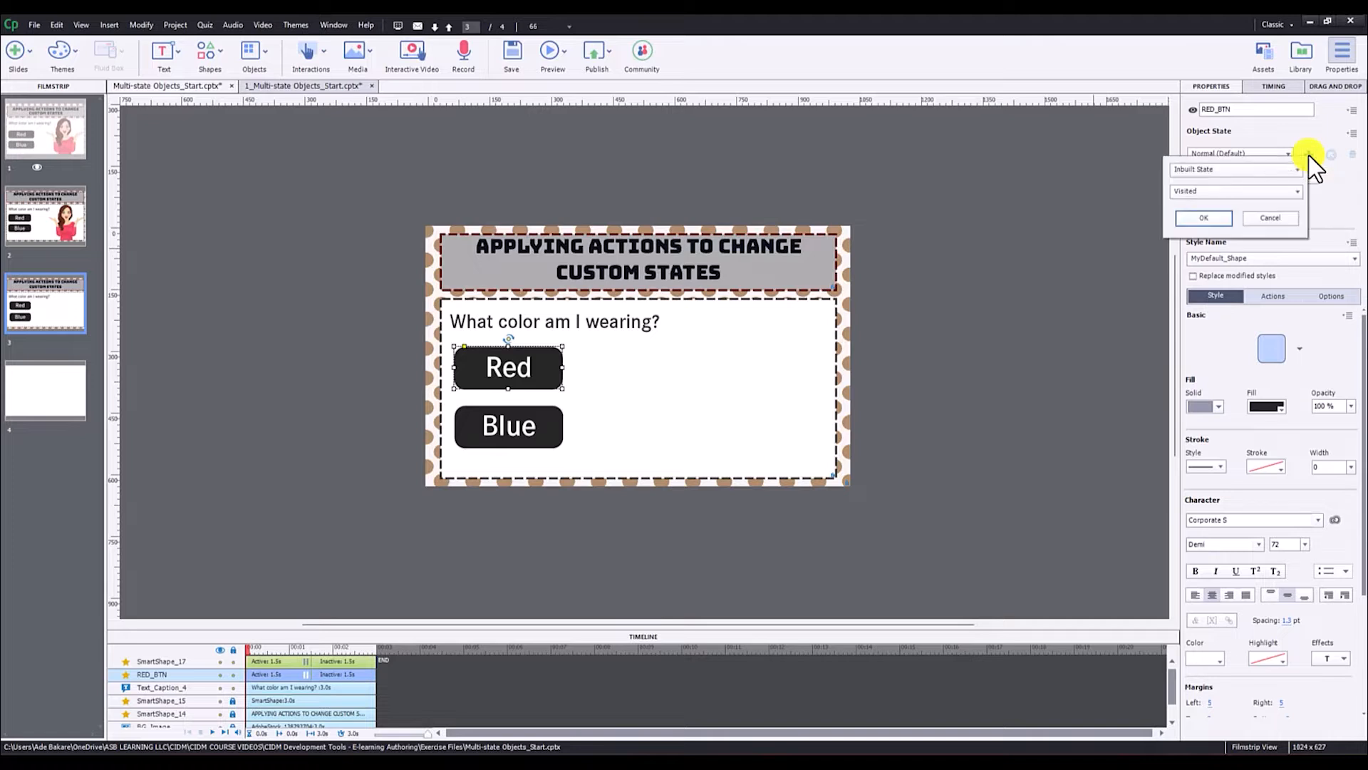
click(1267, 171)
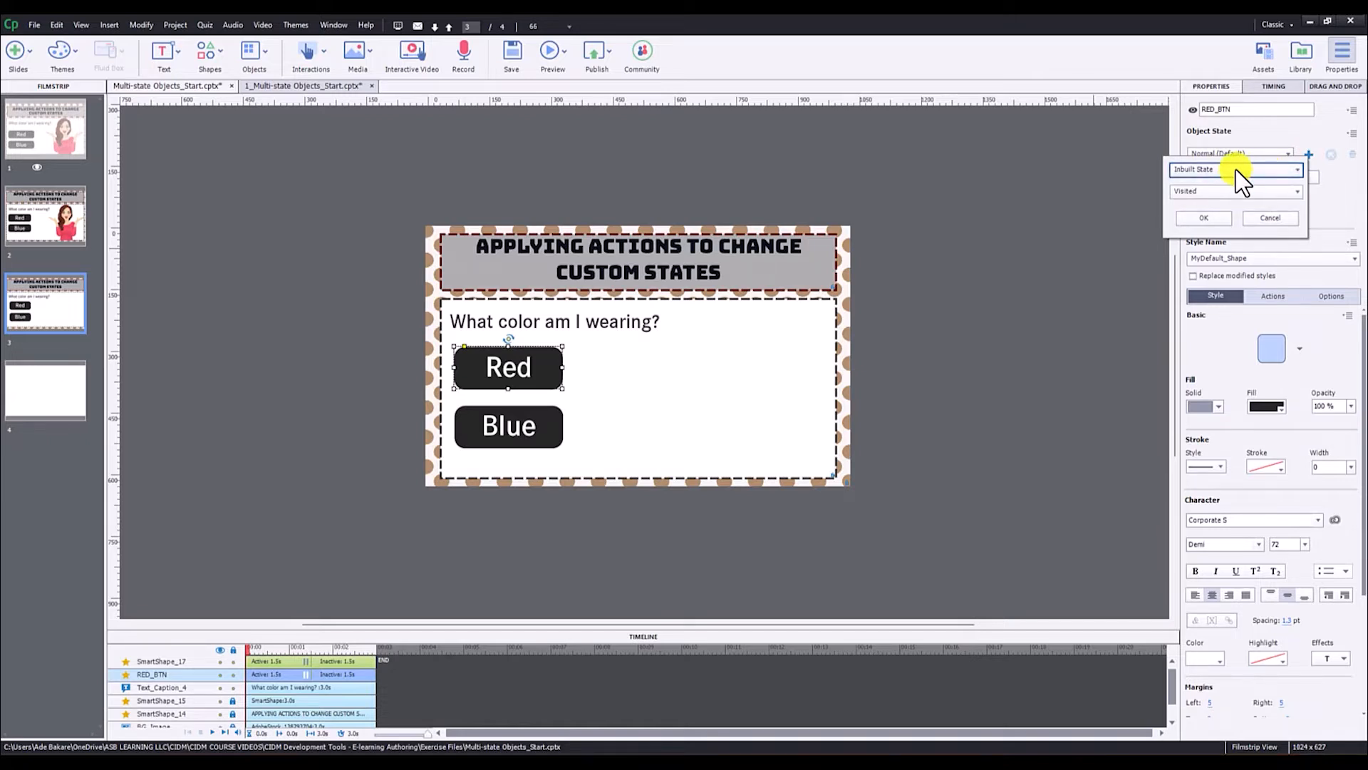
click(1236, 170)
click(1276, 171)
click(1251, 169)
click(1280, 216)
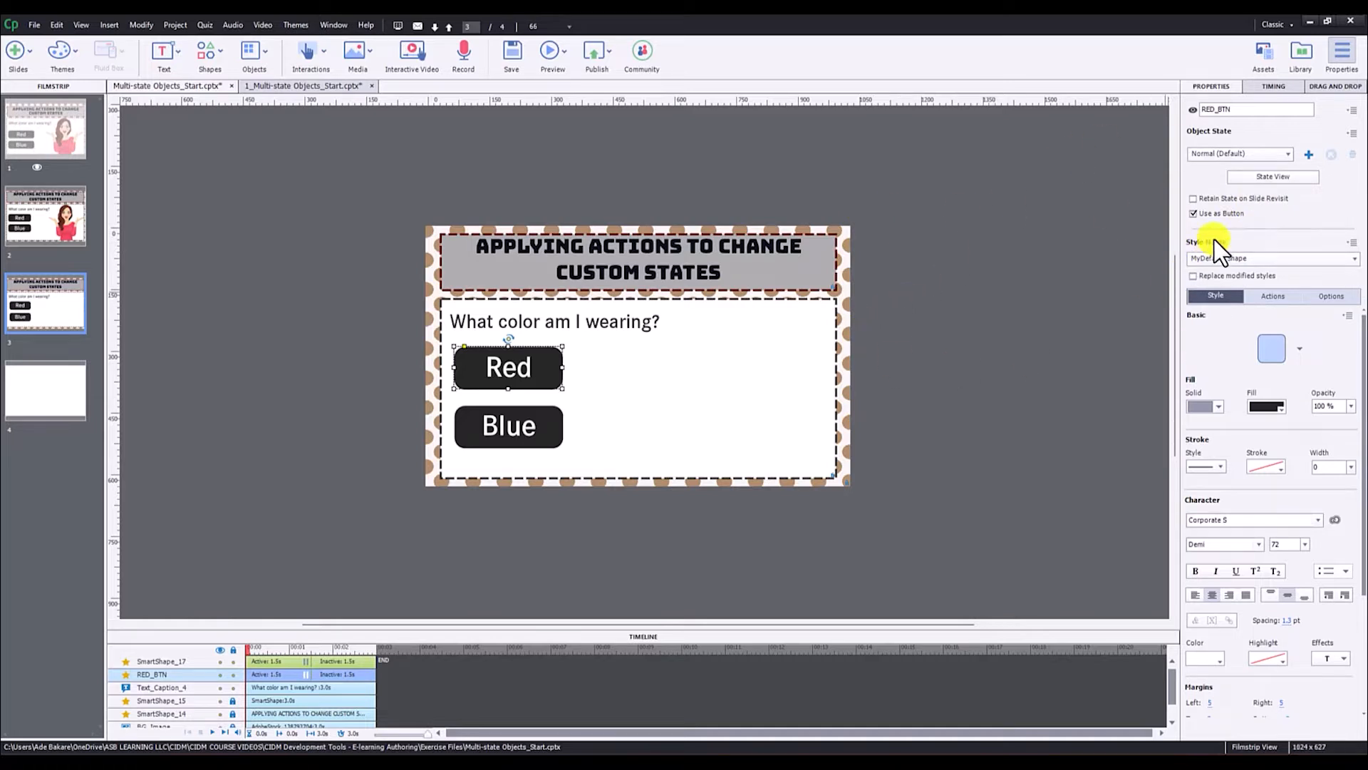
Step: Open the Red button's states for editing and review its Normal, RollOver and Down states
click(1270, 178)
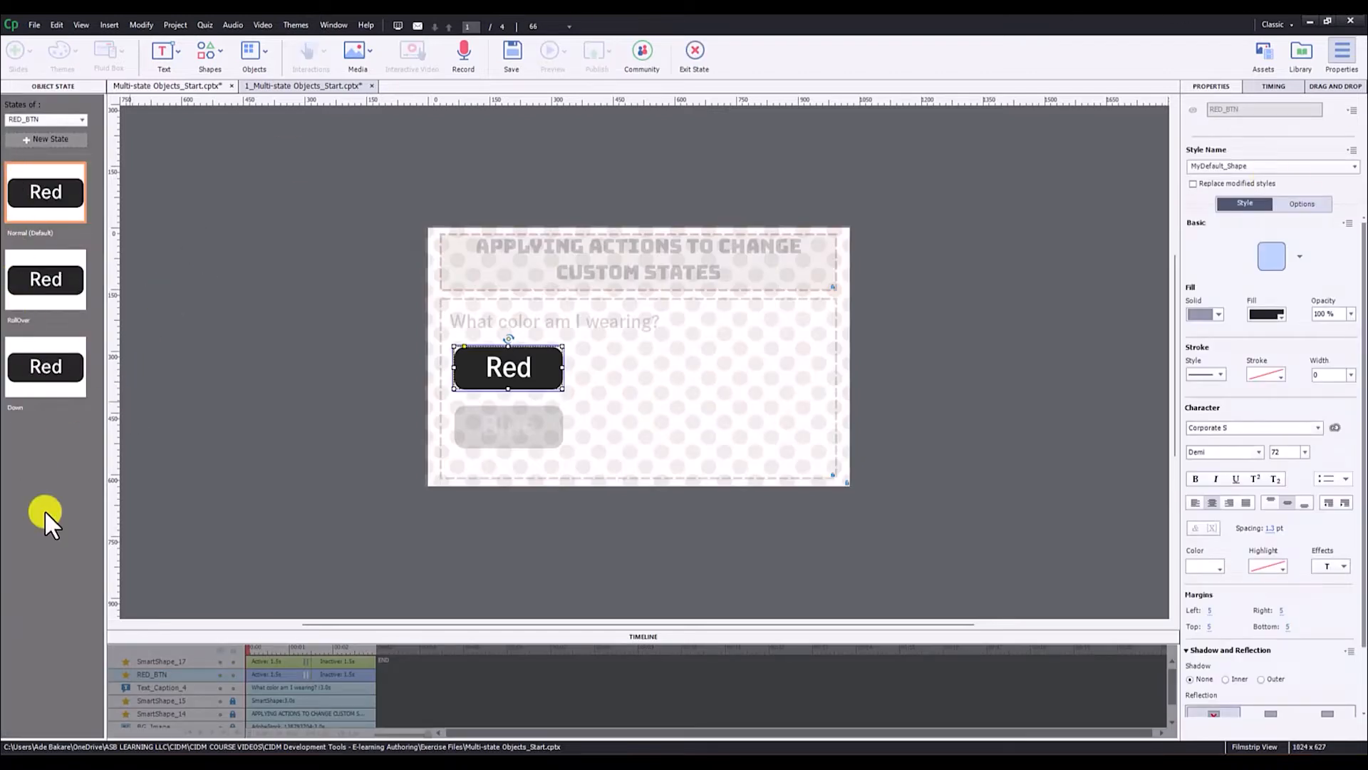
click(49, 283)
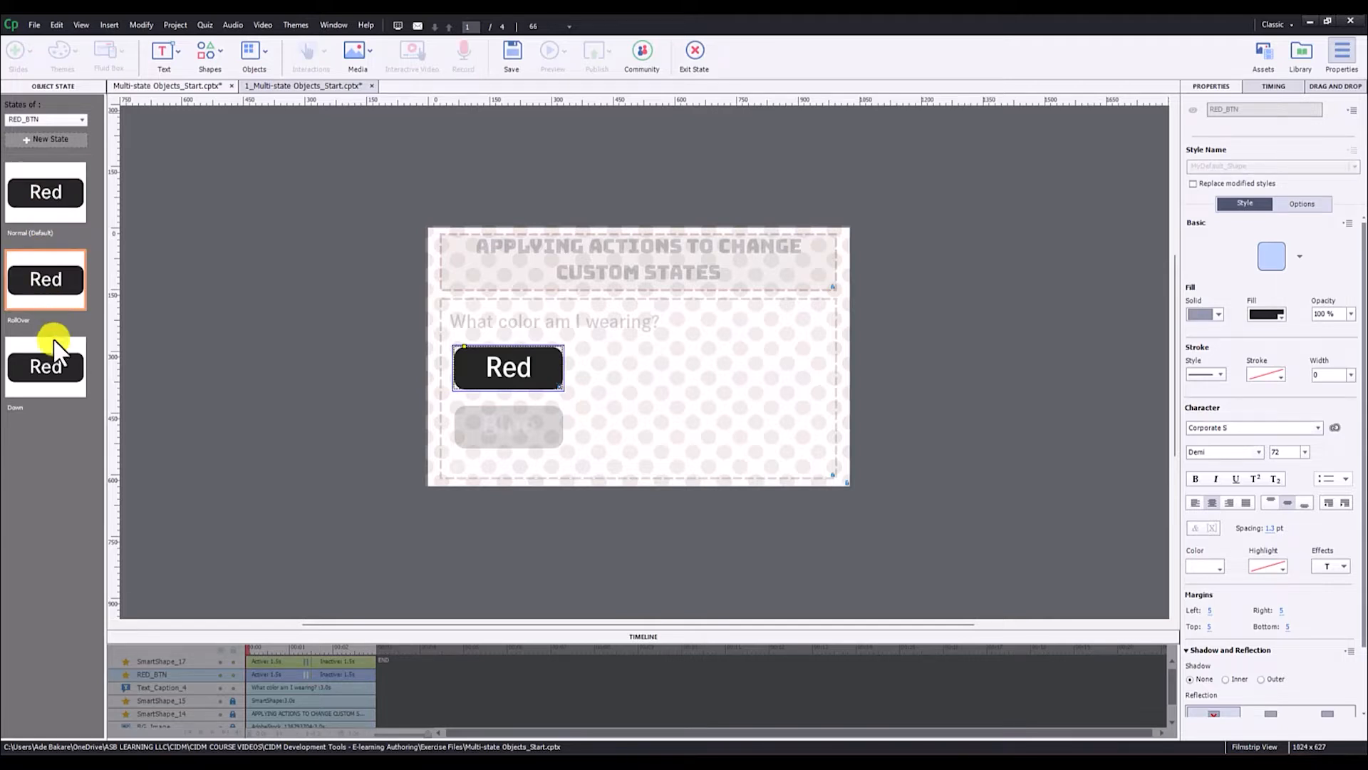
click(54, 380)
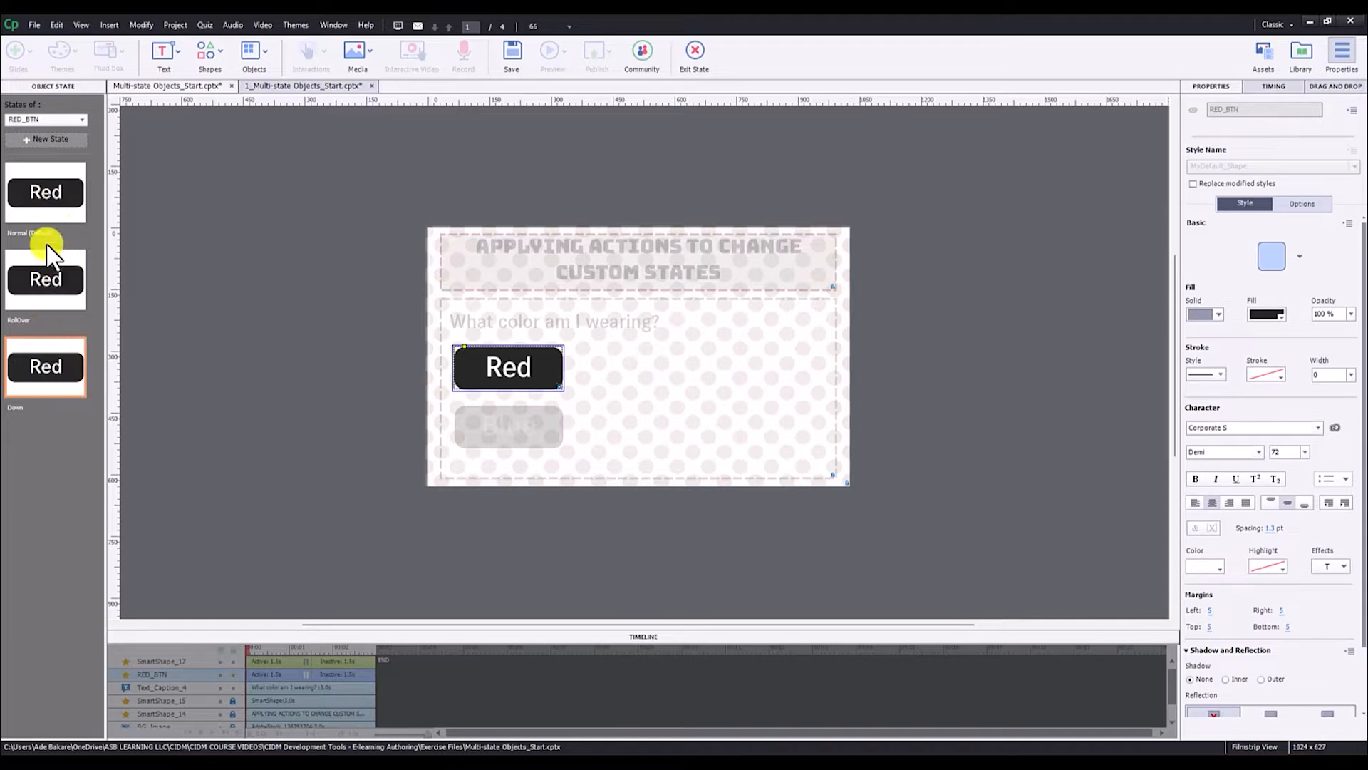
click(61, 199)
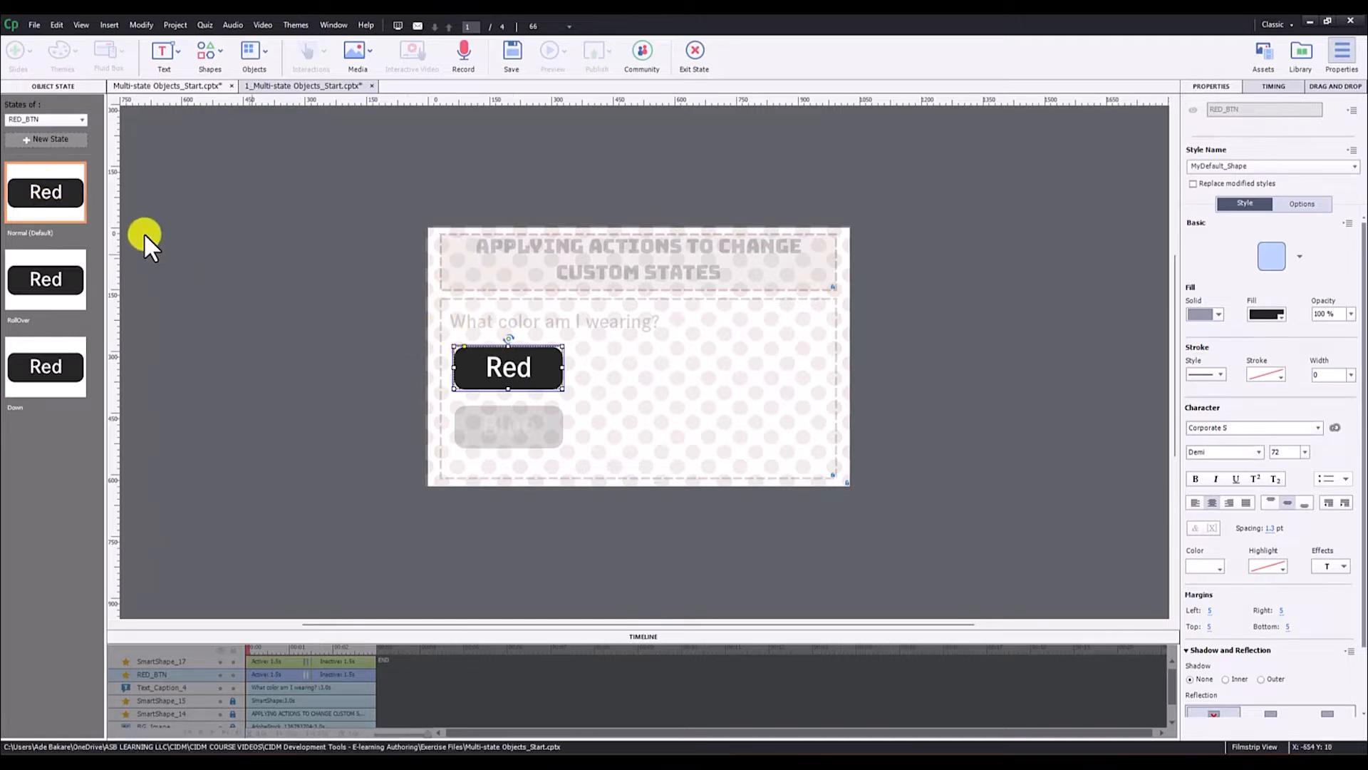
Step: Set the Red button's RollOver state fill to light blue and its Down state fill to grey
click(50, 285)
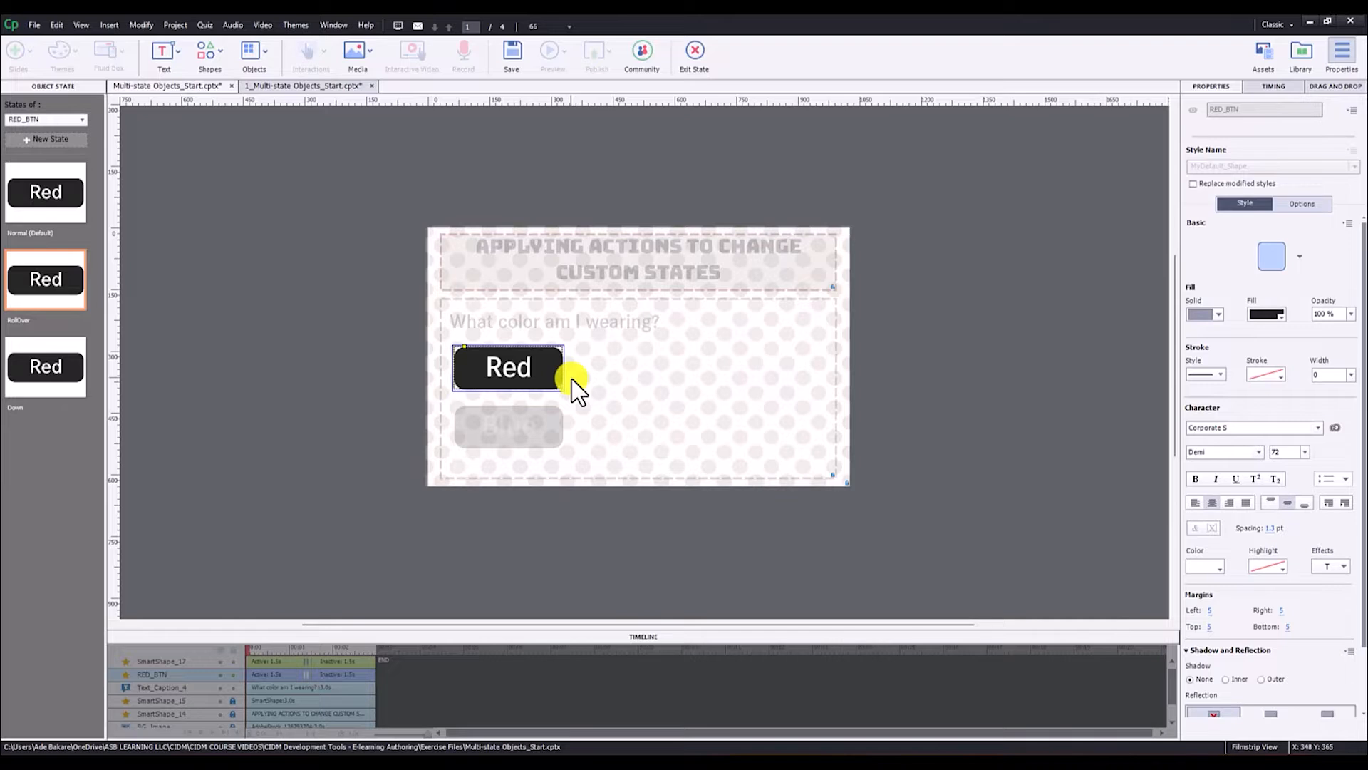
click(1266, 314)
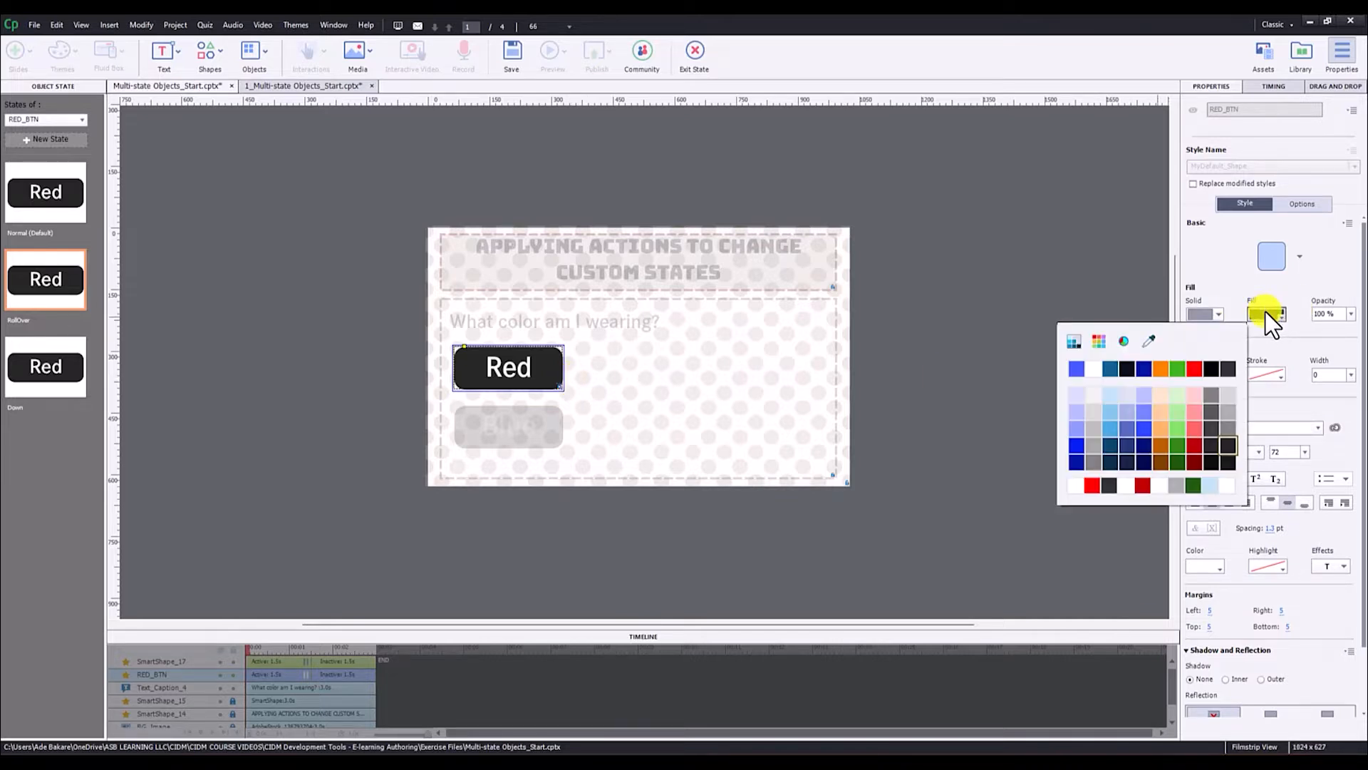
click(1212, 486)
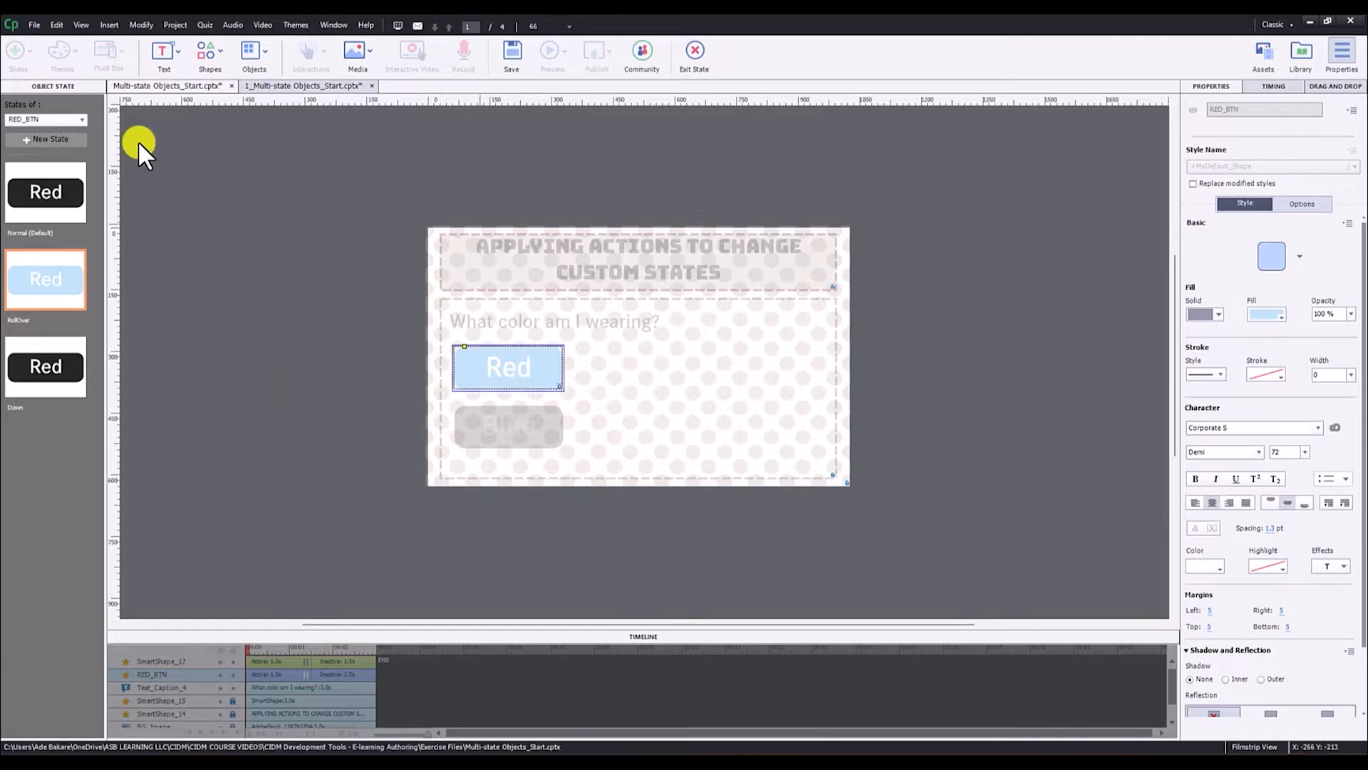
click(55, 368)
click(1267, 314)
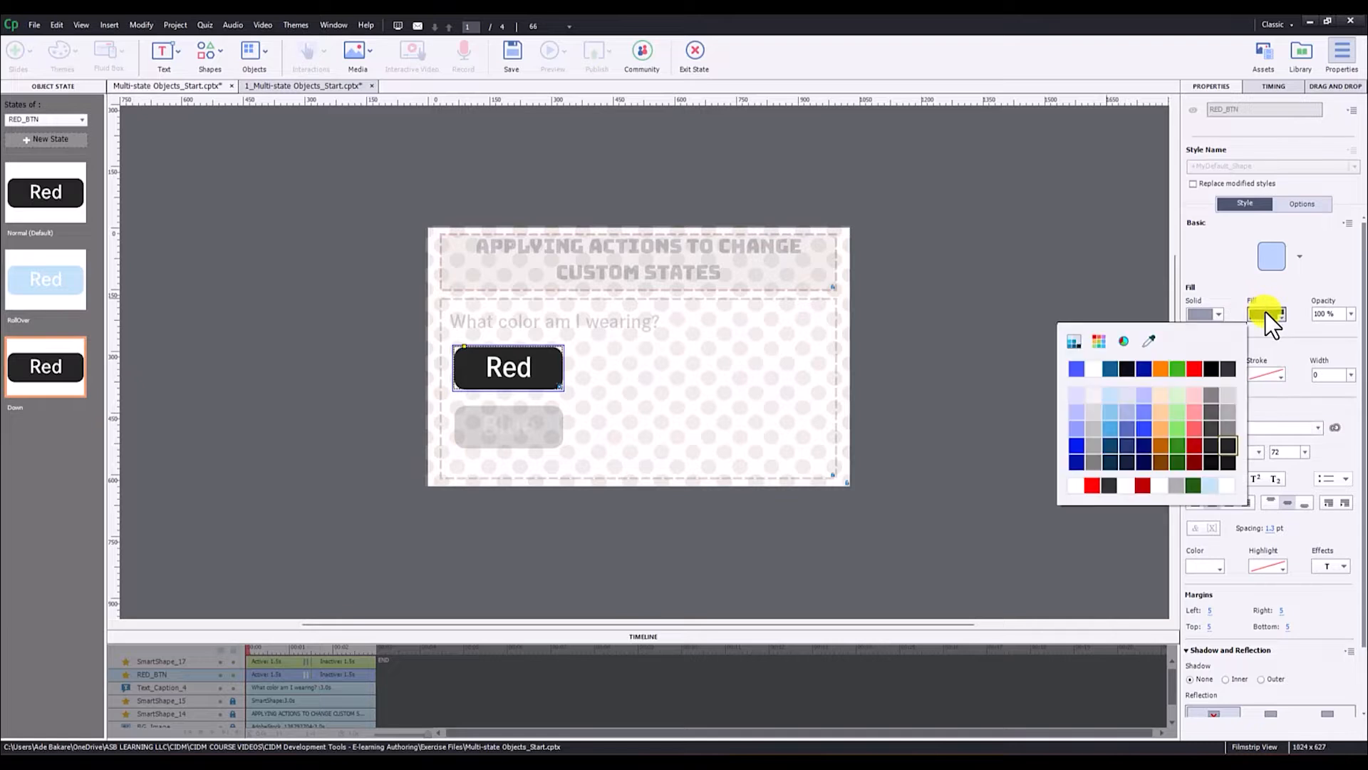
click(1178, 485)
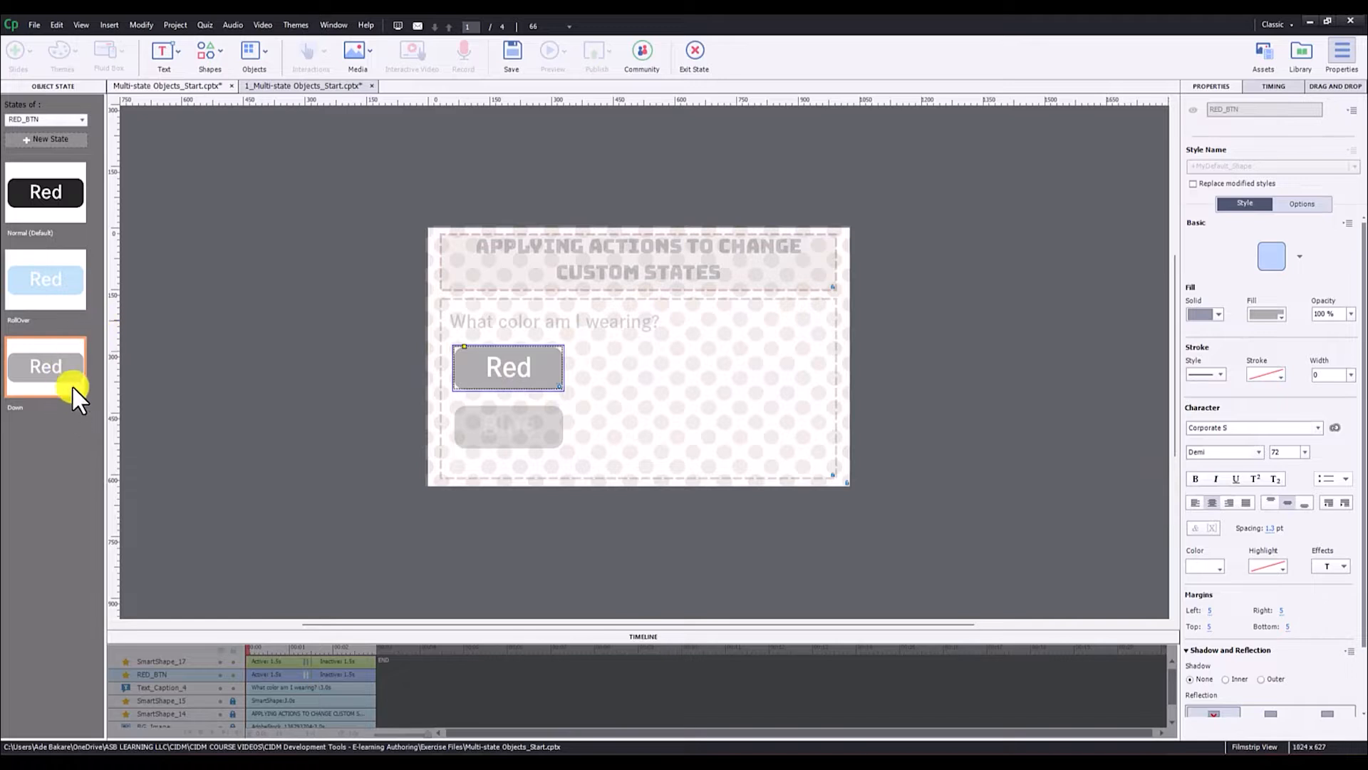
Step: Add the inbuilt Visited state to the Red button with a dark green fill, and return to the slide
click(61, 142)
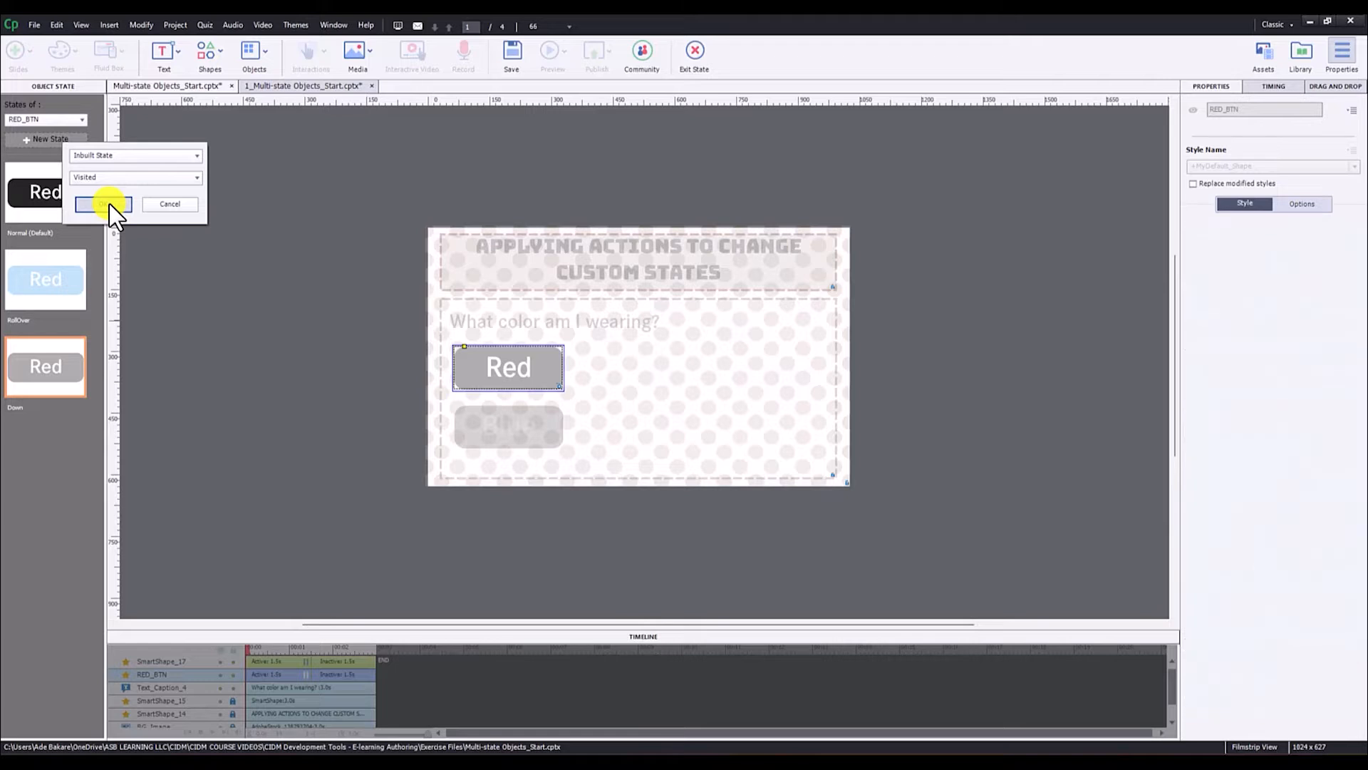
click(109, 205)
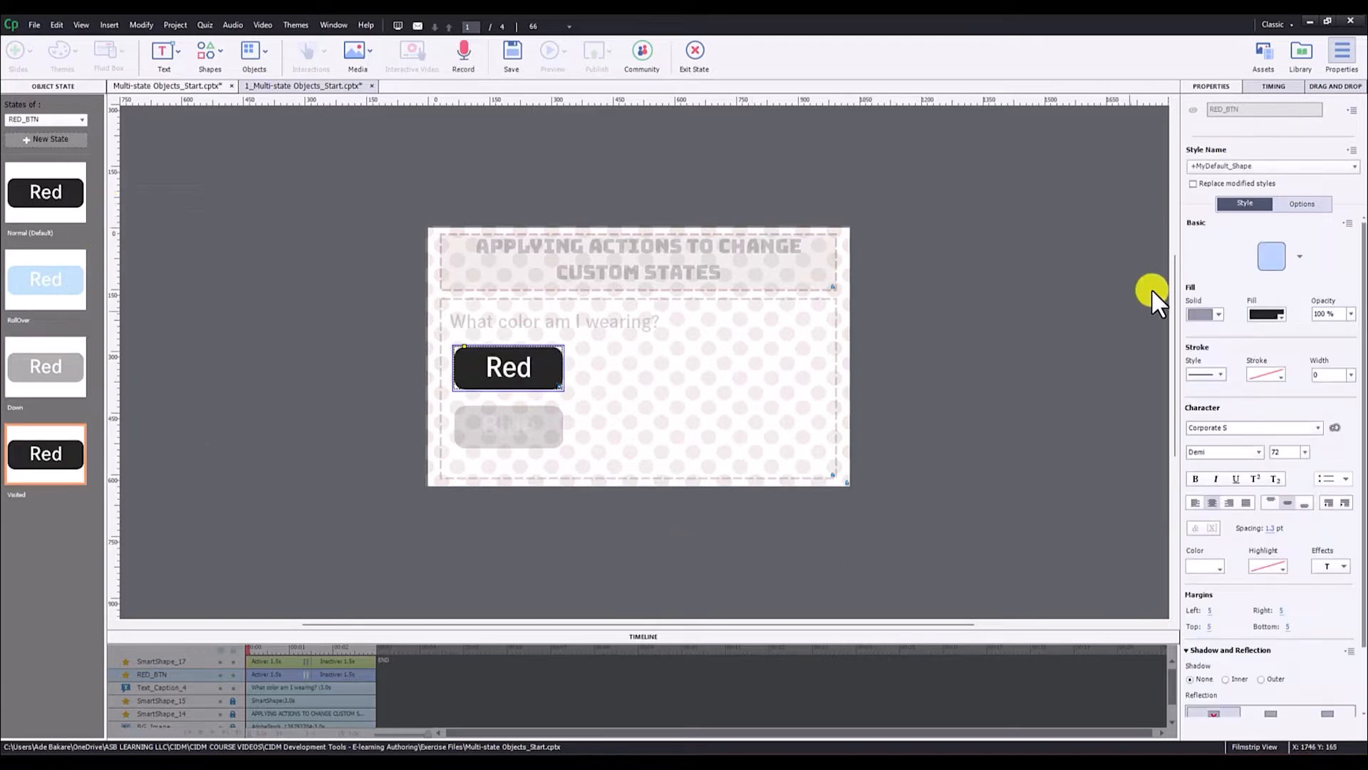
click(1265, 314)
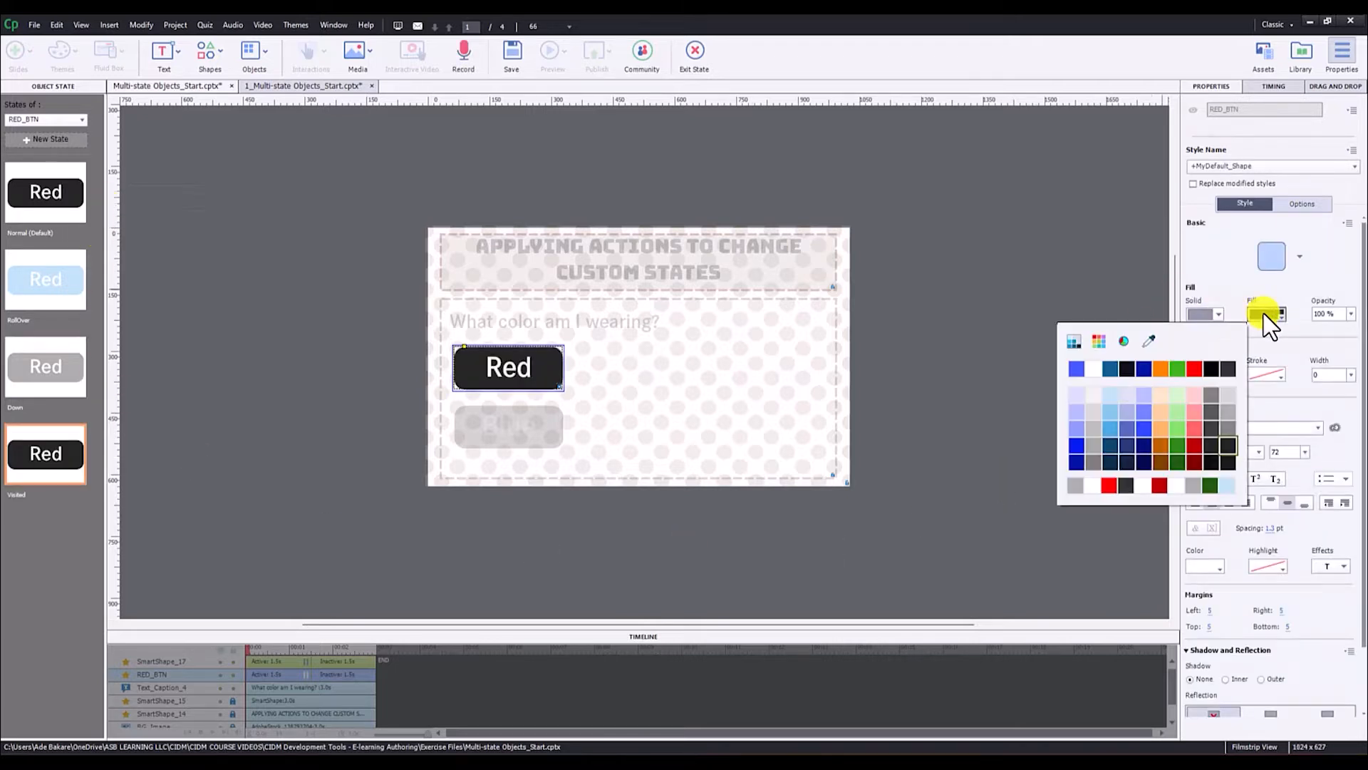
click(1212, 486)
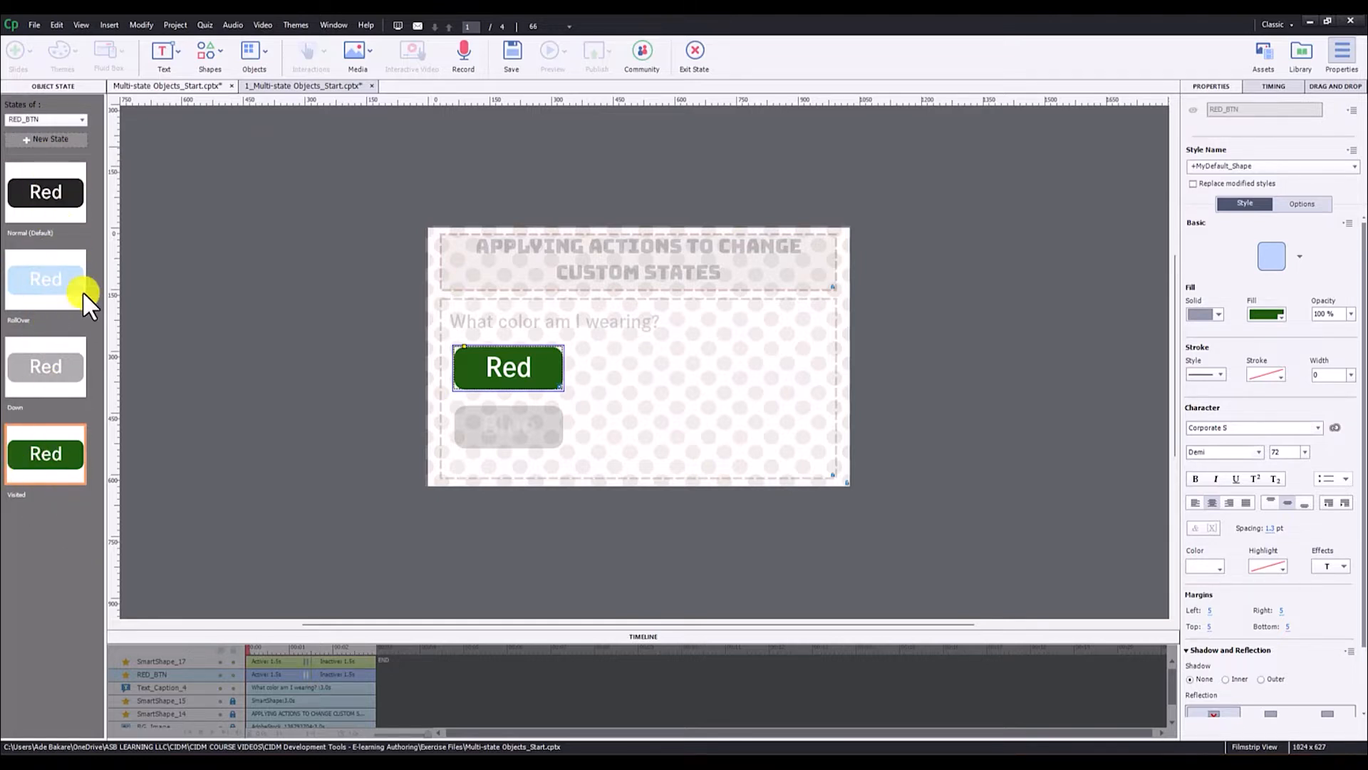
click(695, 57)
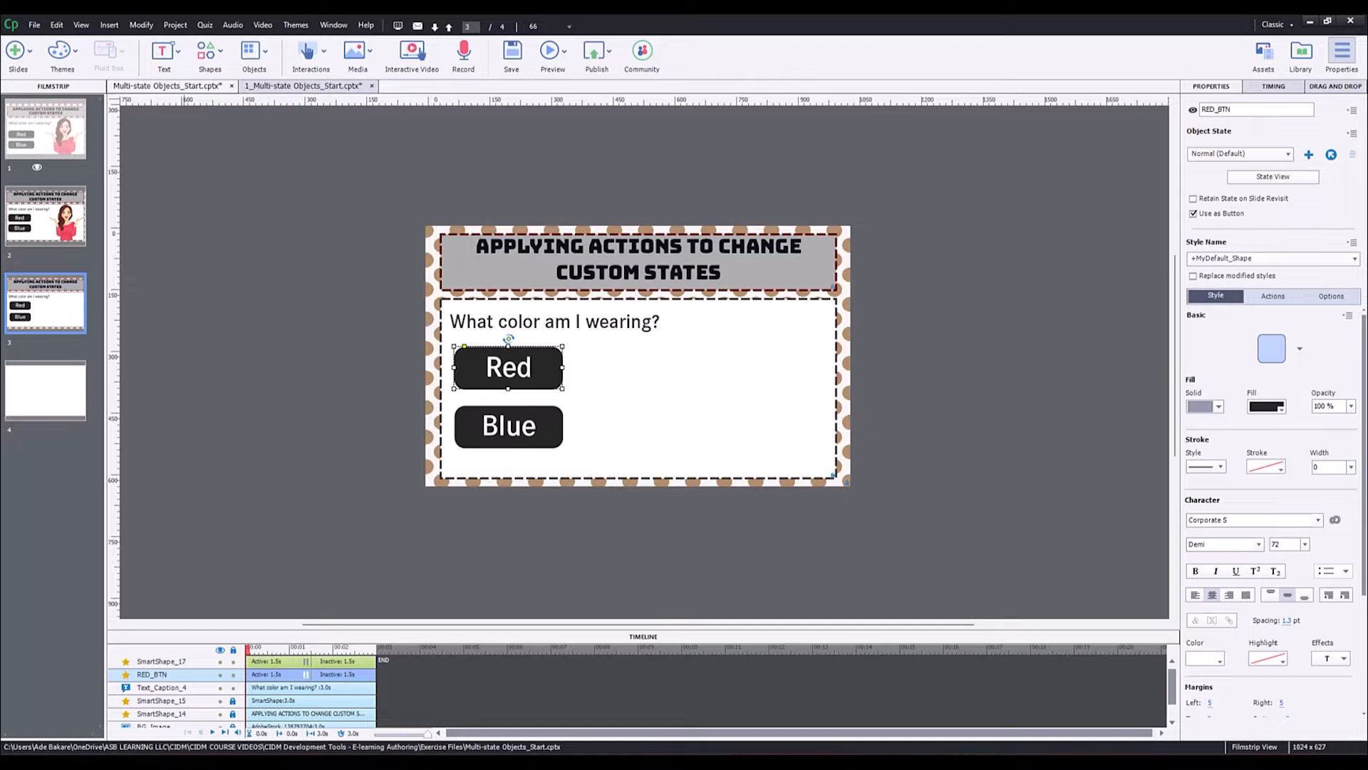
click(719, 171)
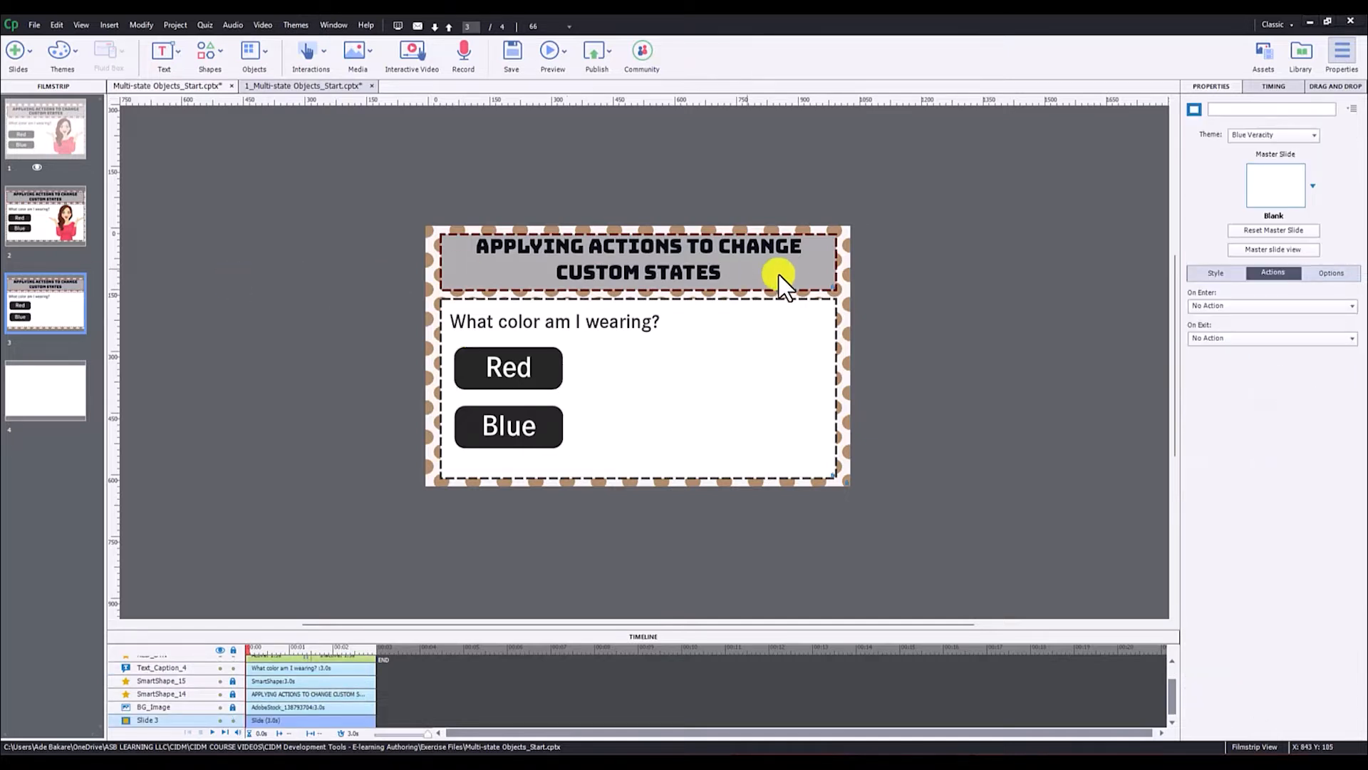
Step: Open the Blue button's states and fill its RollOver state light blue and its Down state grey
click(528, 377)
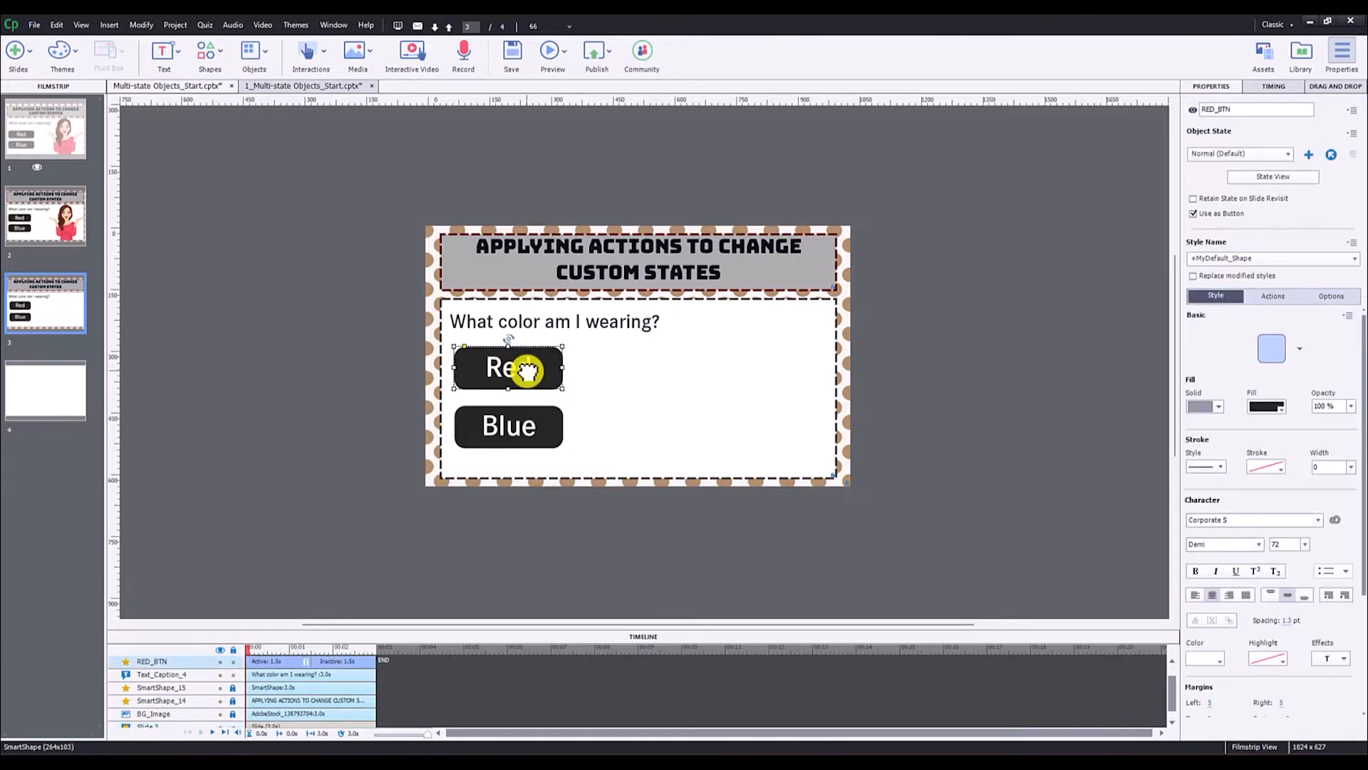
click(529, 433)
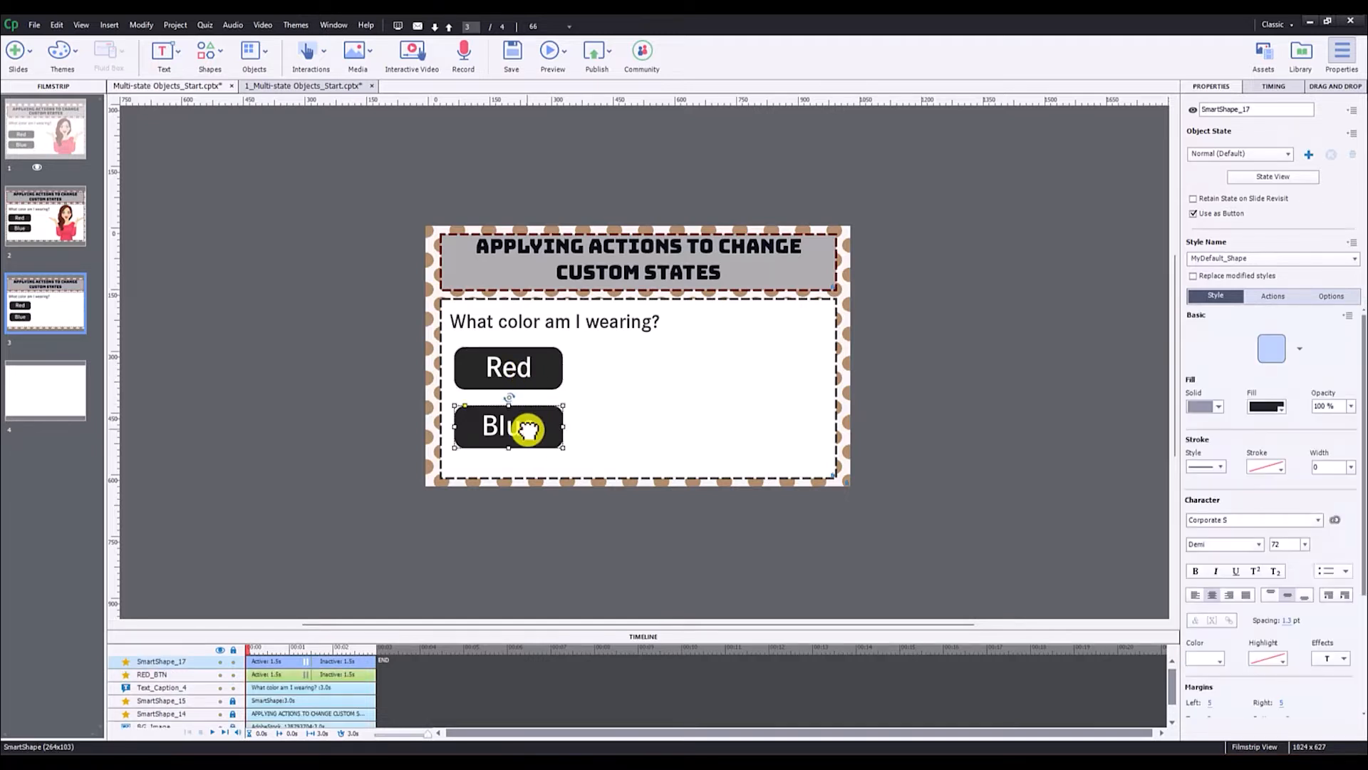
click(1262, 175)
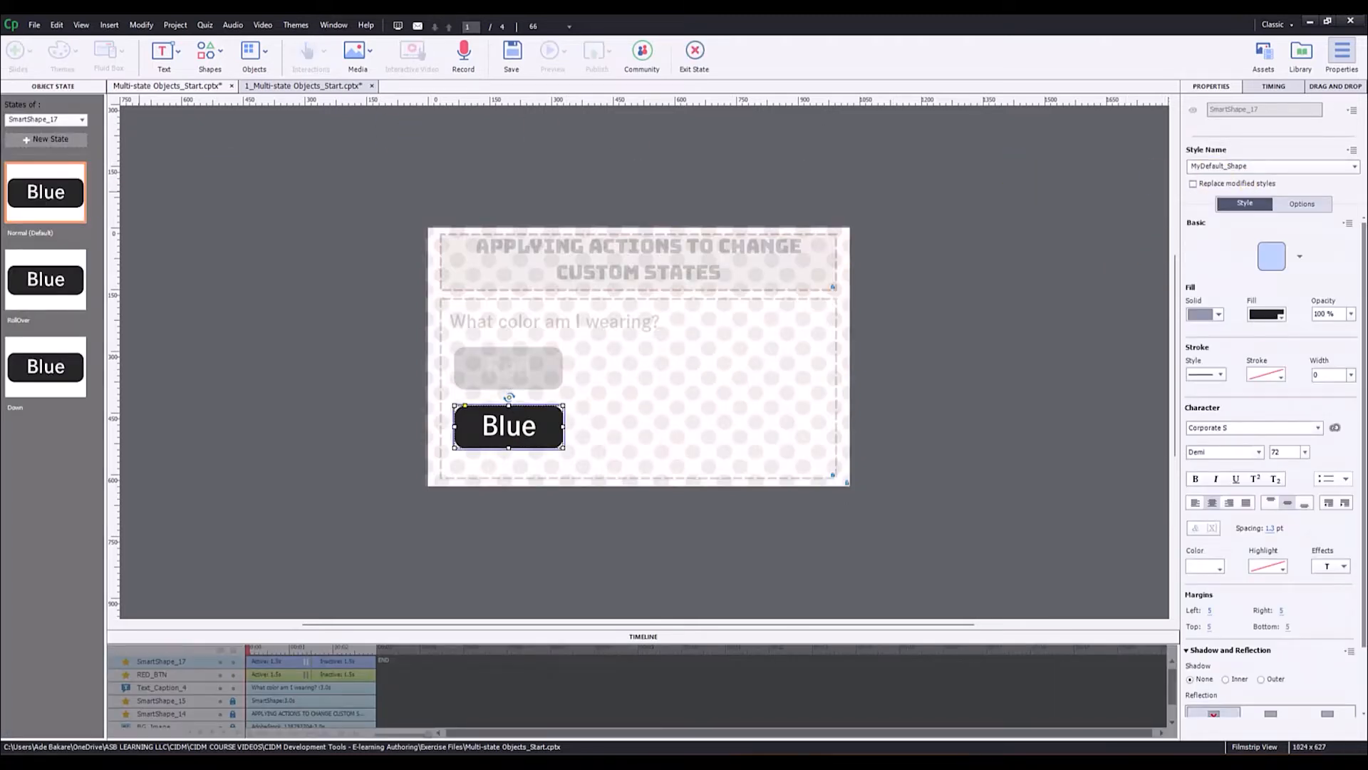
click(49, 285)
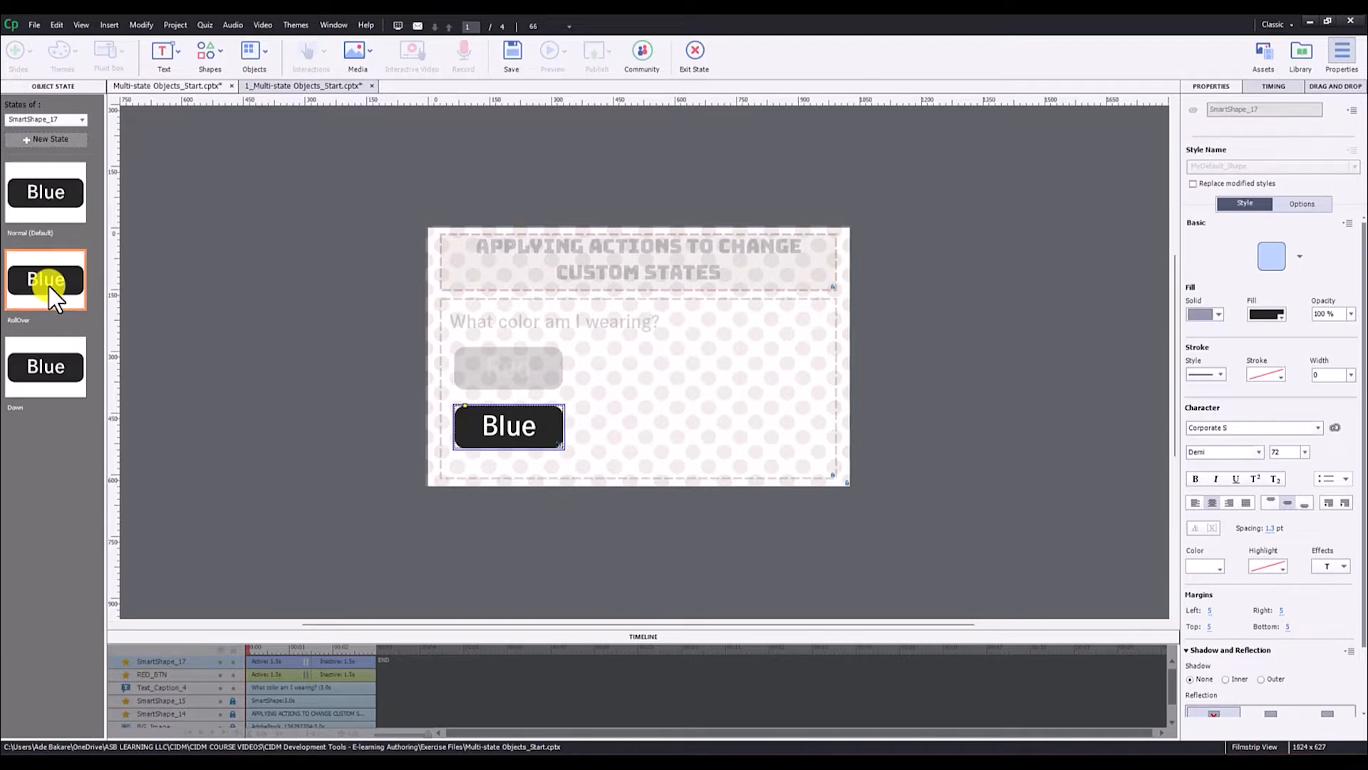
click(1267, 314)
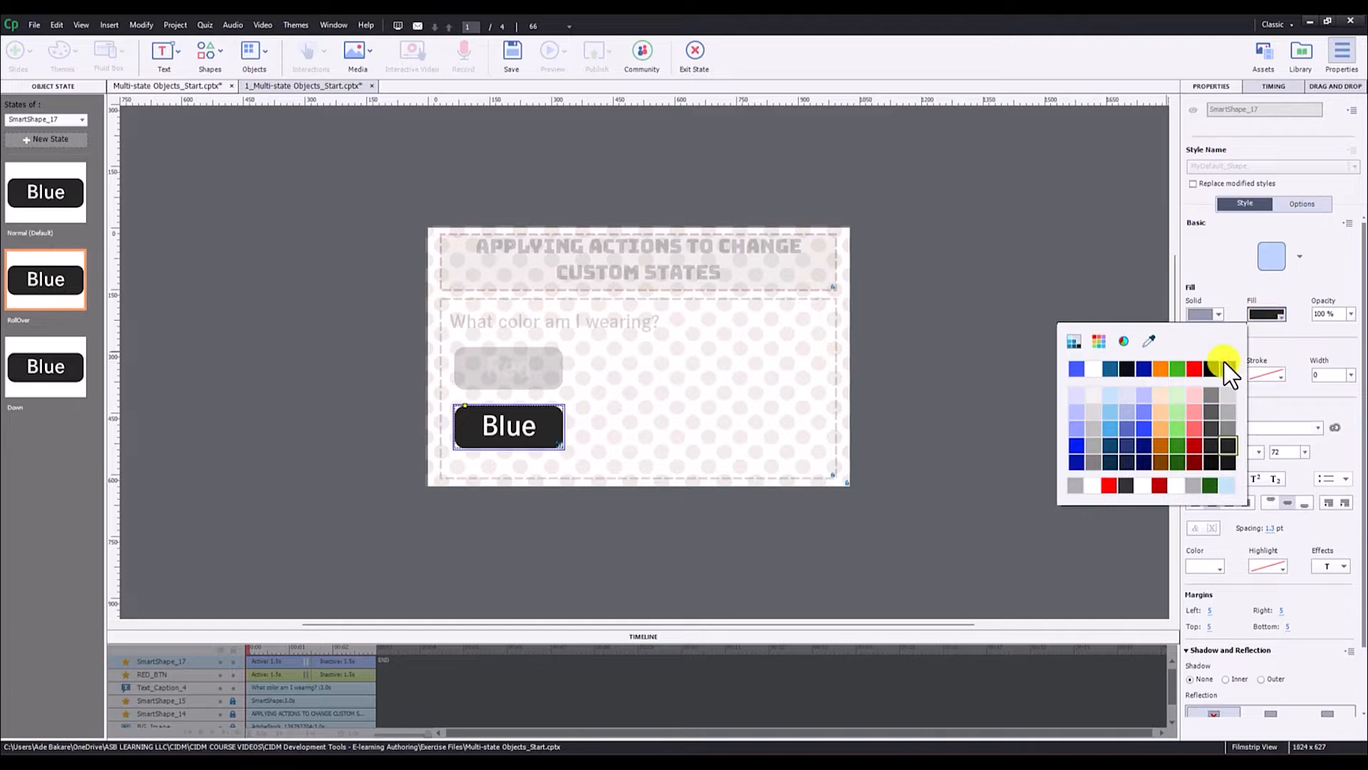
click(1223, 479)
click(71, 378)
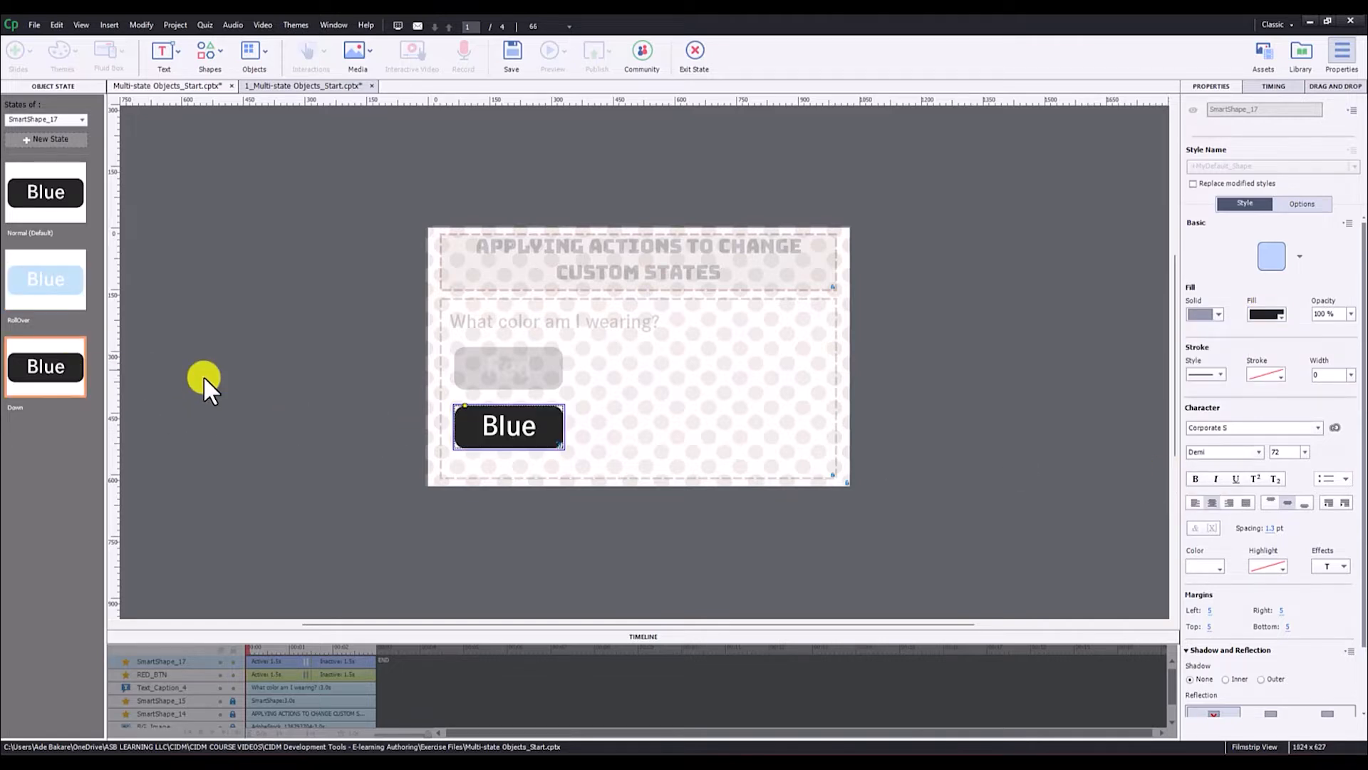
click(1272, 312)
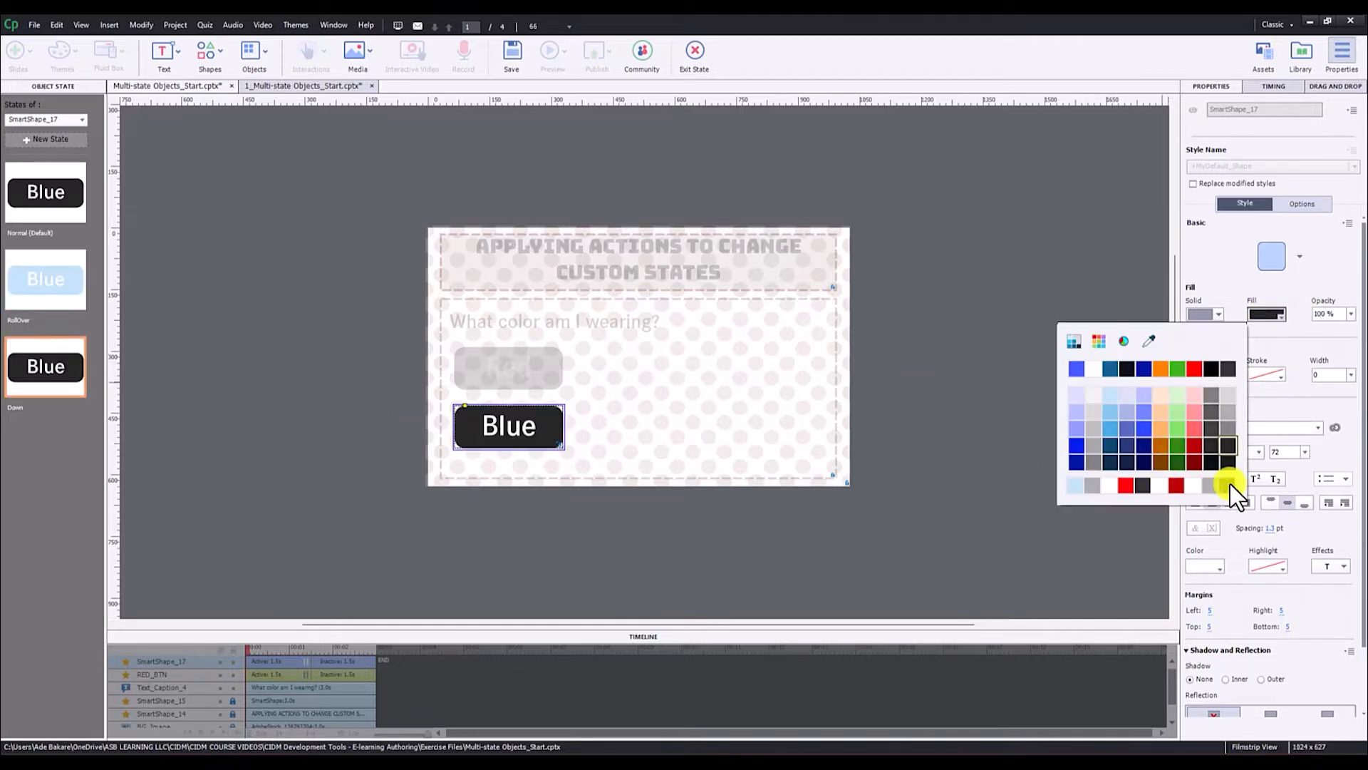
click(1210, 486)
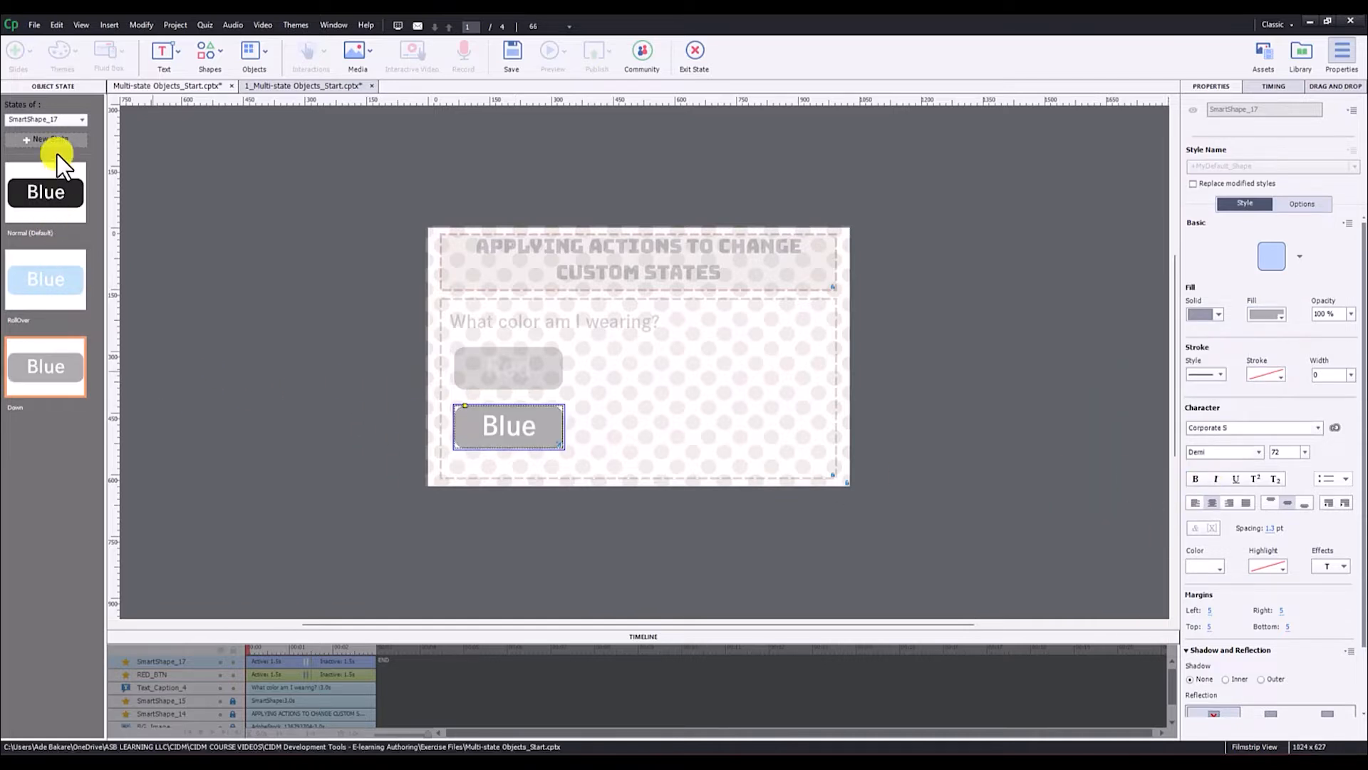
Step: Add the inbuilt Visited state to the Blue button with a dark green fill, and return to the slide
click(55, 141)
click(110, 204)
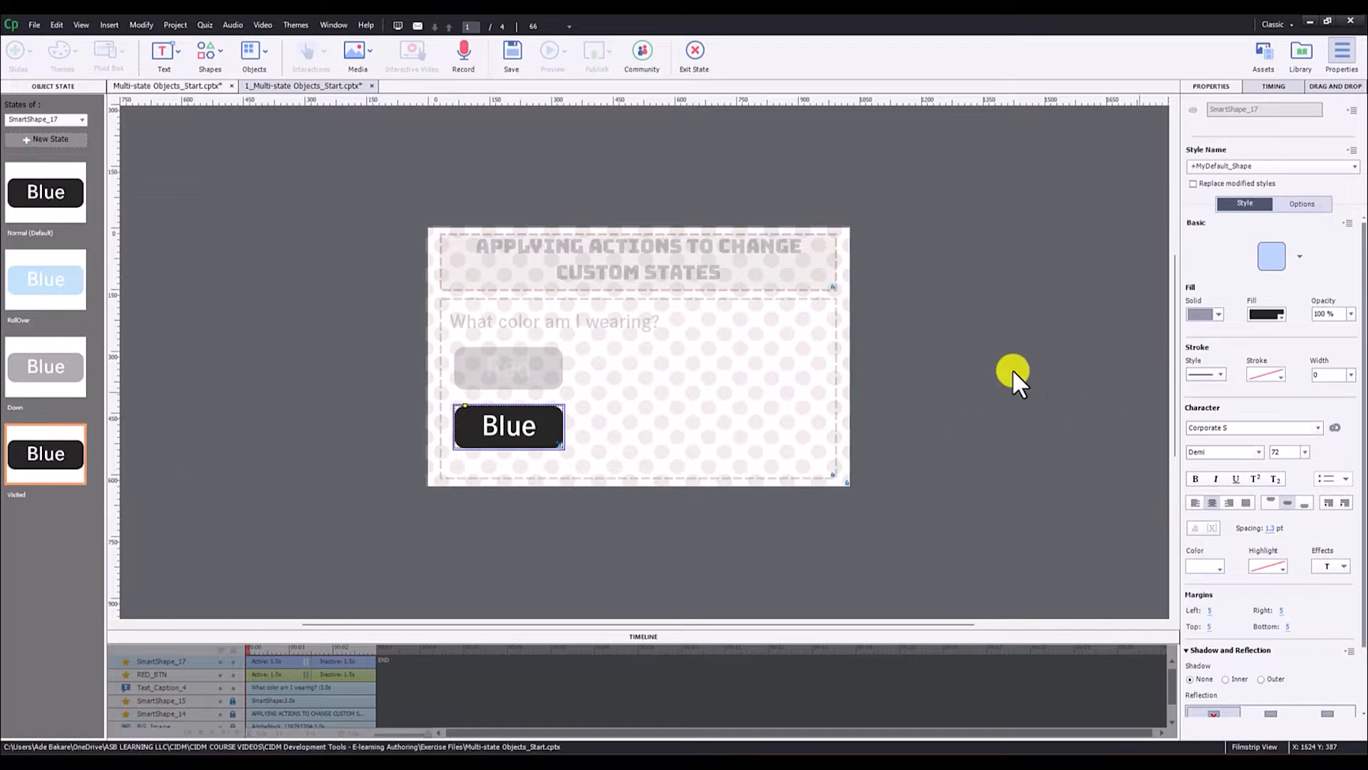
click(1267, 314)
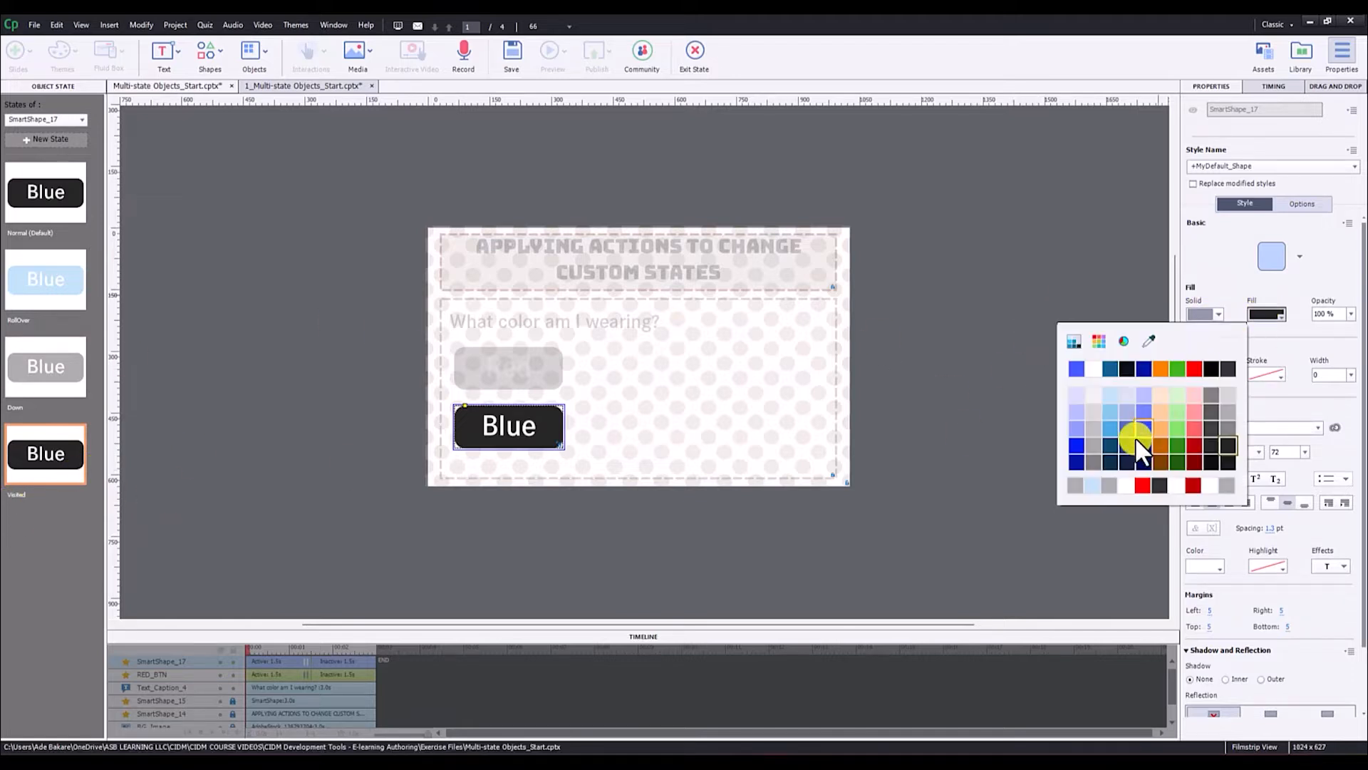
click(1162, 487)
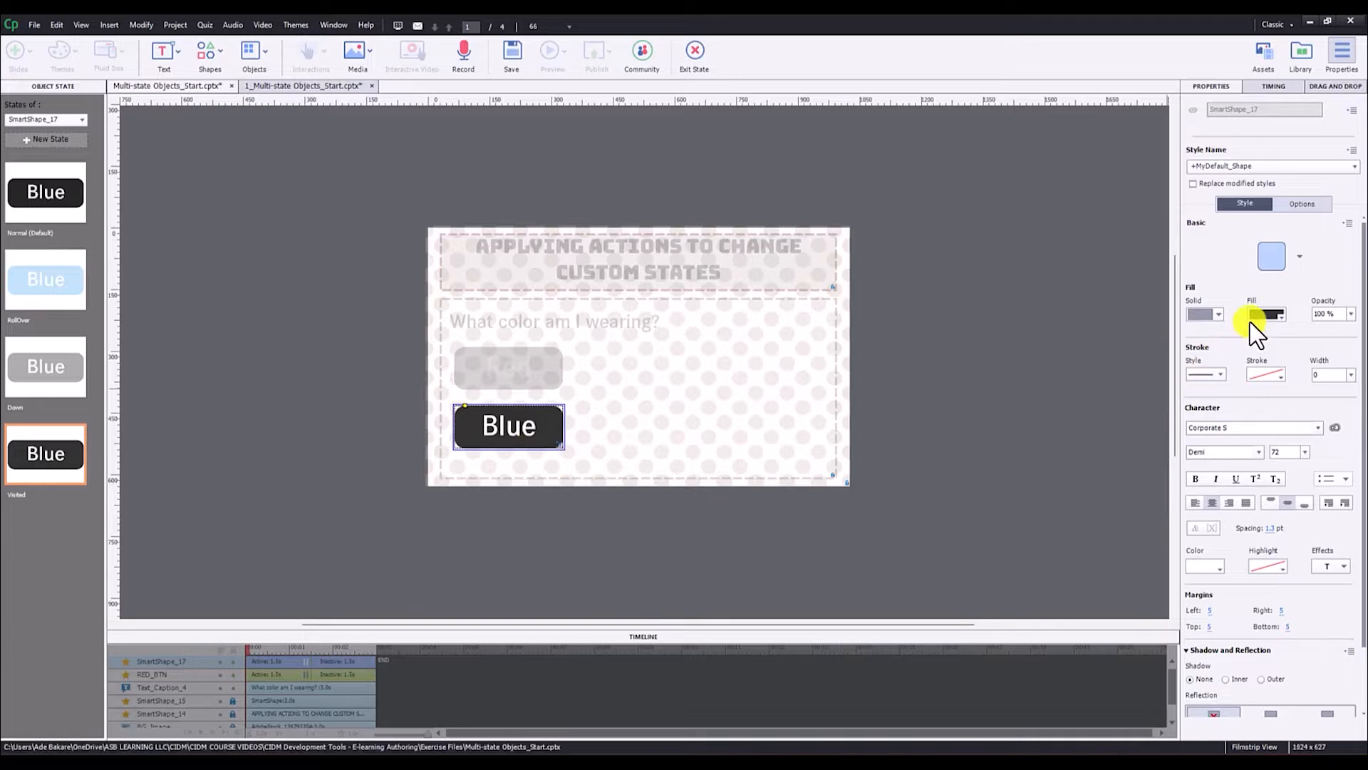
click(1266, 314)
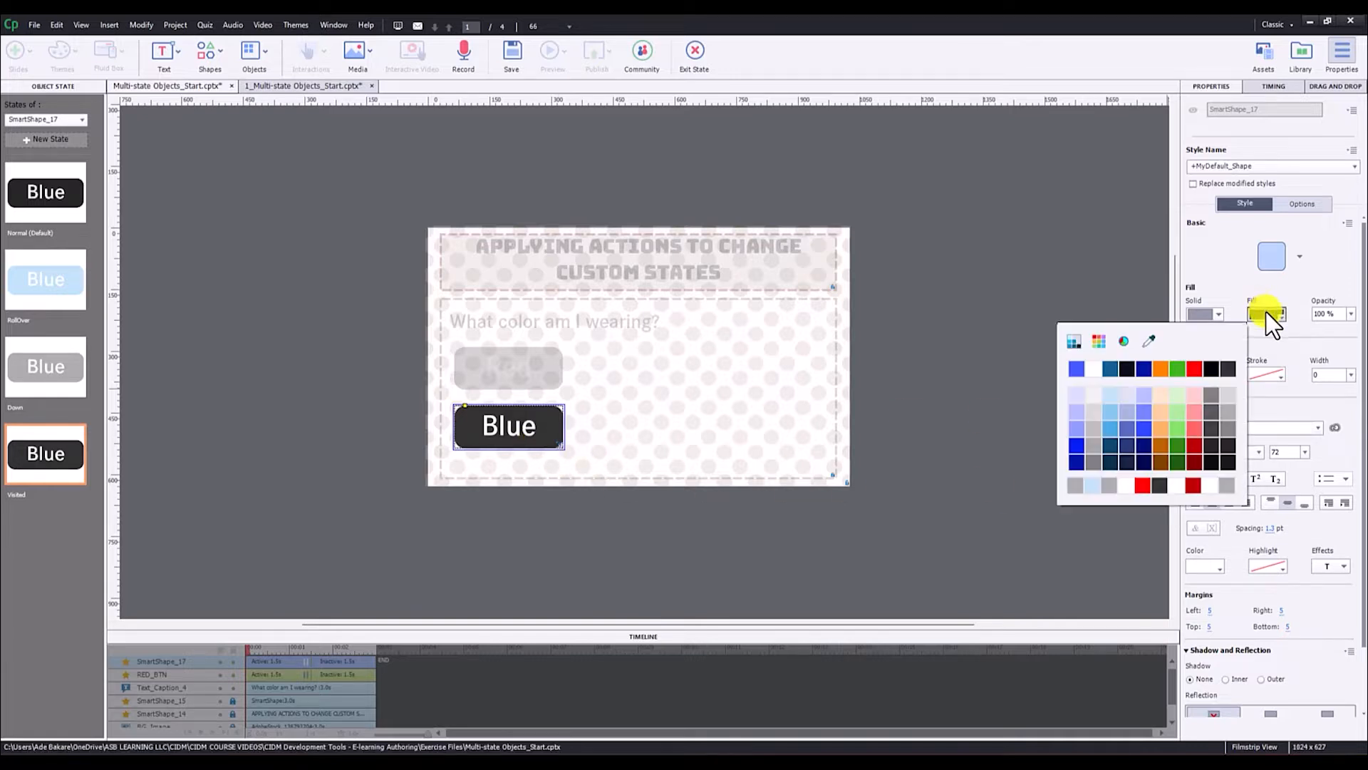
click(1174, 462)
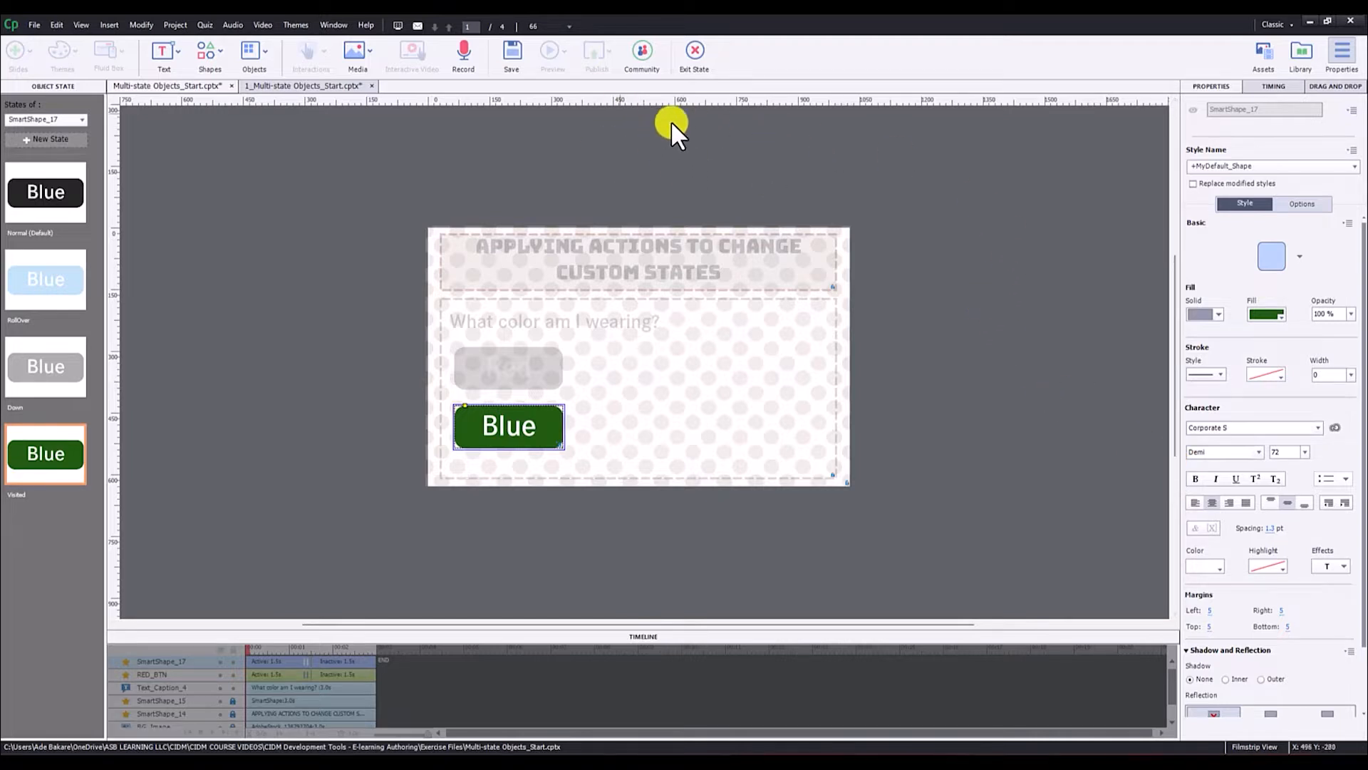
click(696, 55)
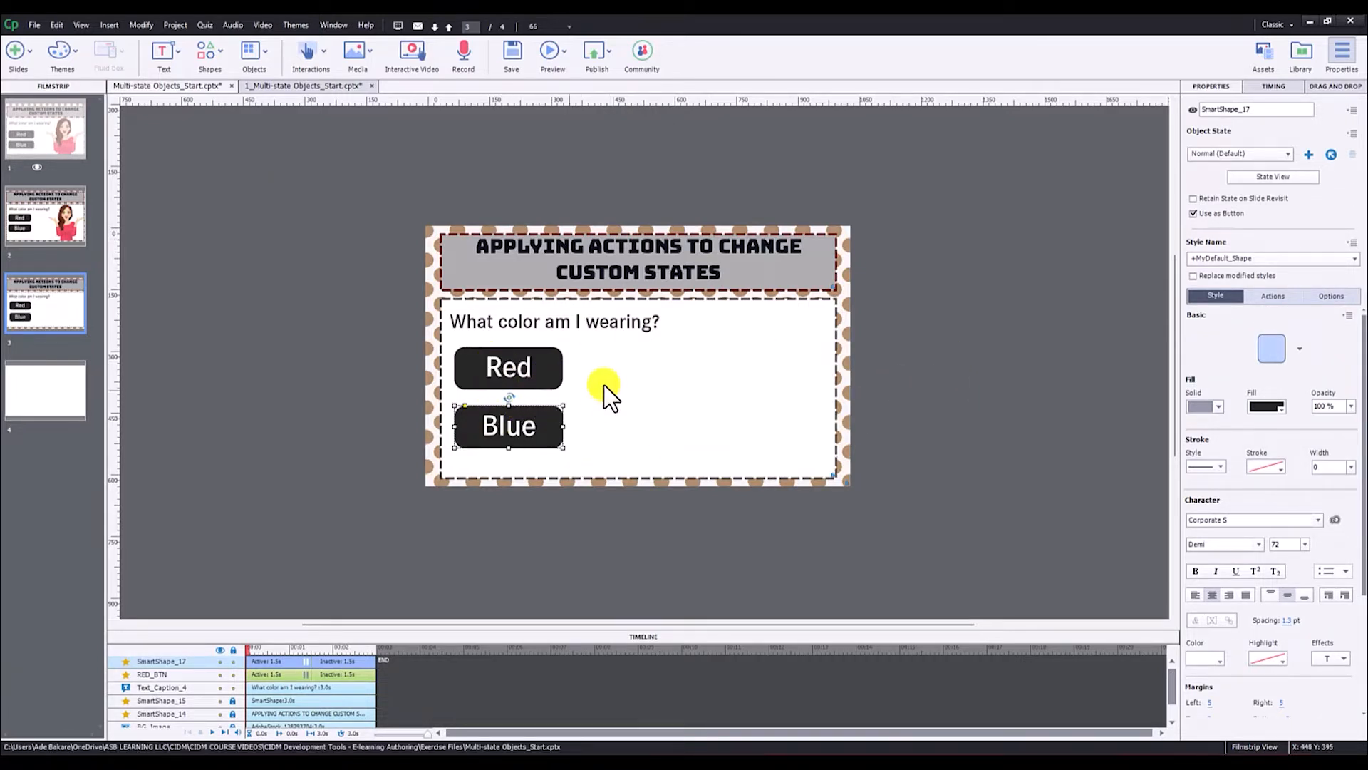
Step: Duplicate the Red button and place the copy beside it, to the right of the original
click(524, 372)
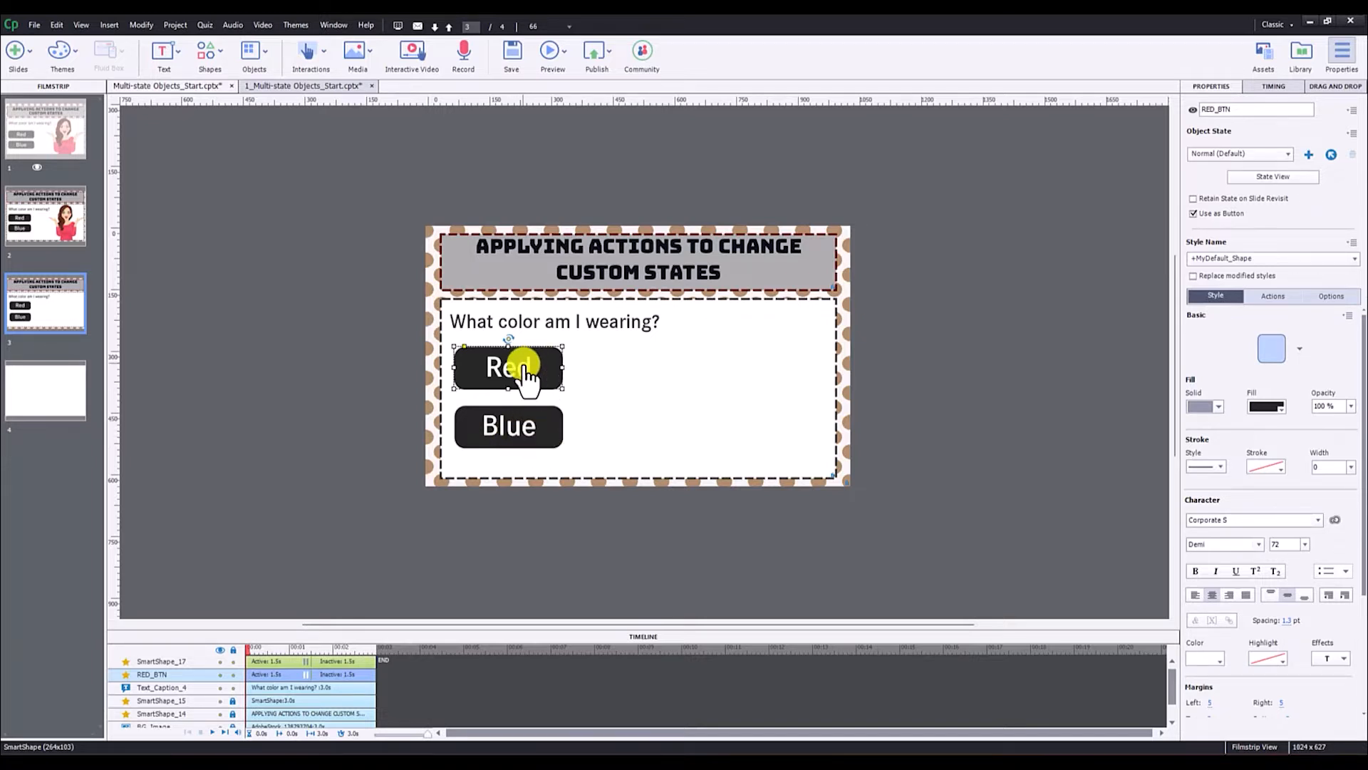
drag(527, 371, 660, 366)
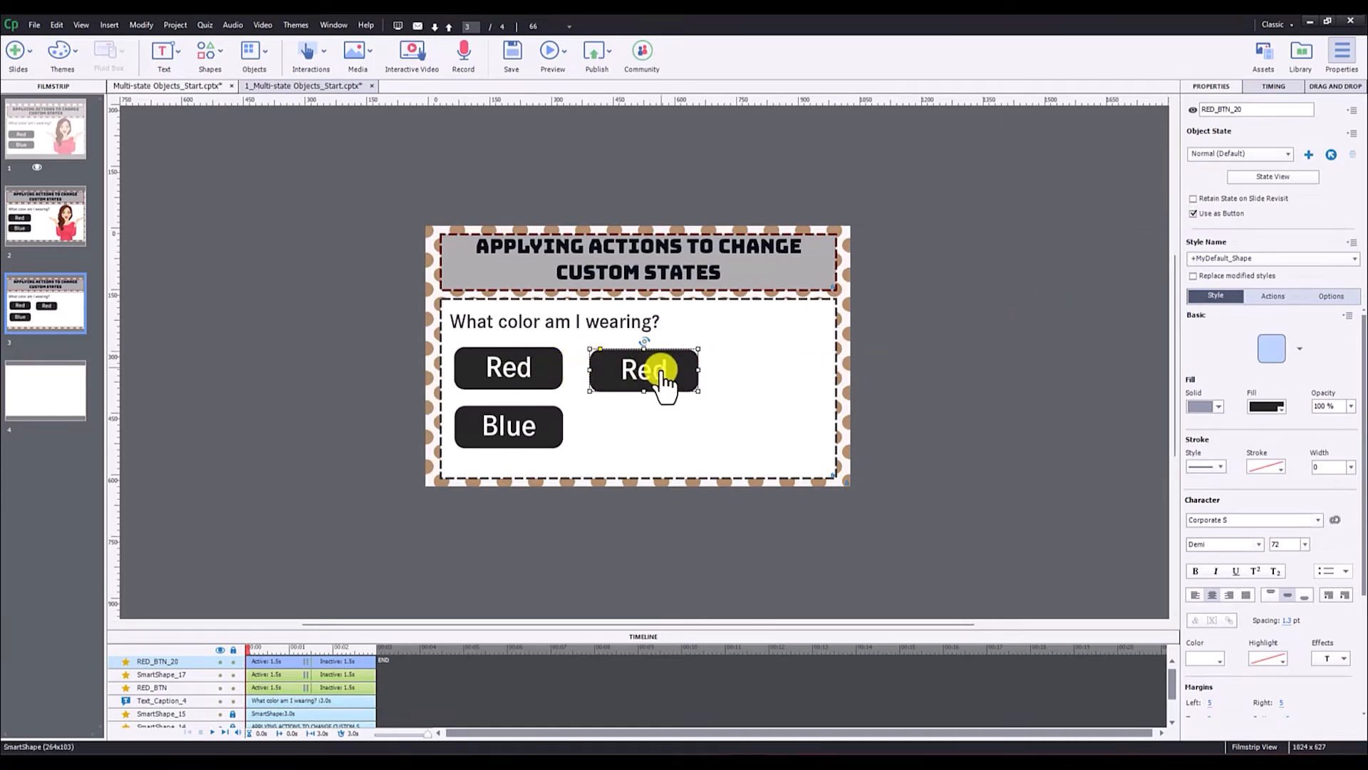
Step: Check the duplicated Red button's states, return to the slide, and change the copy's label to Blue
click(1265, 175)
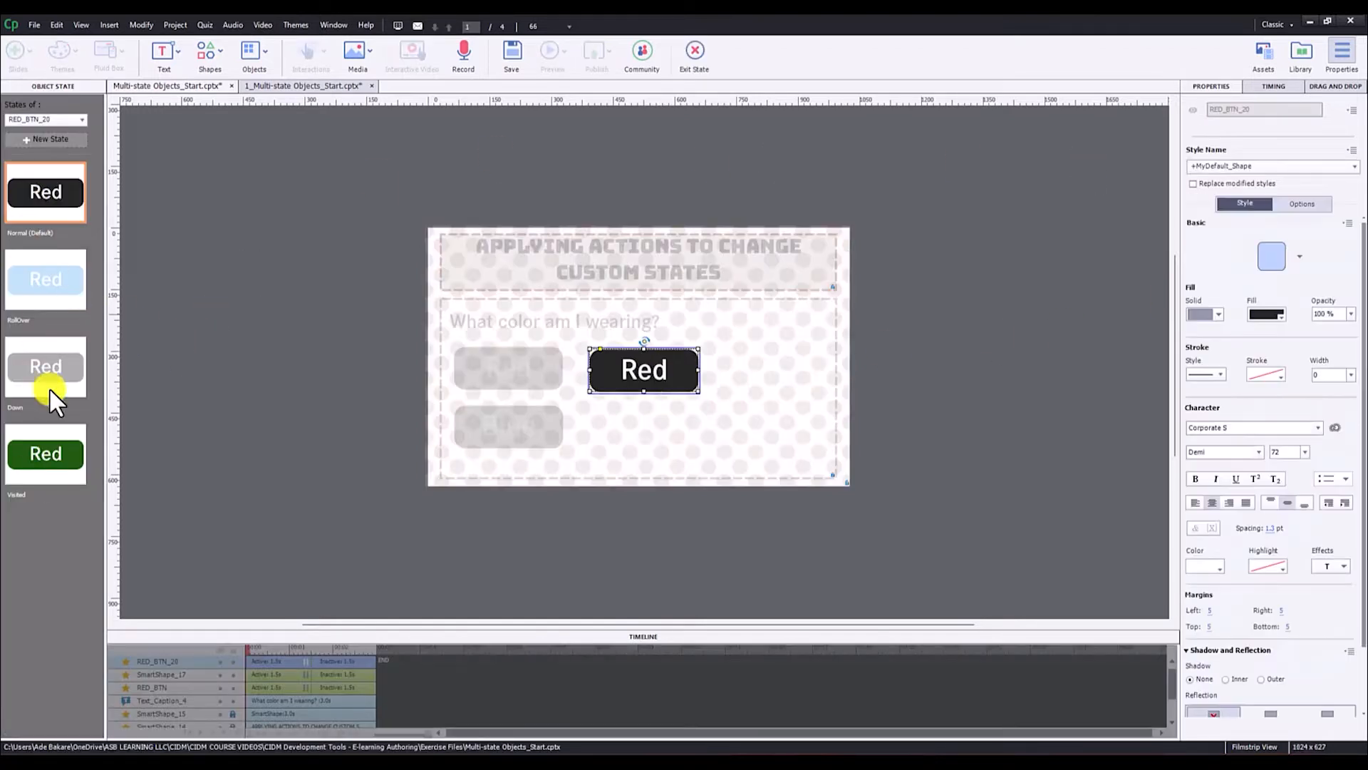
click(703, 45)
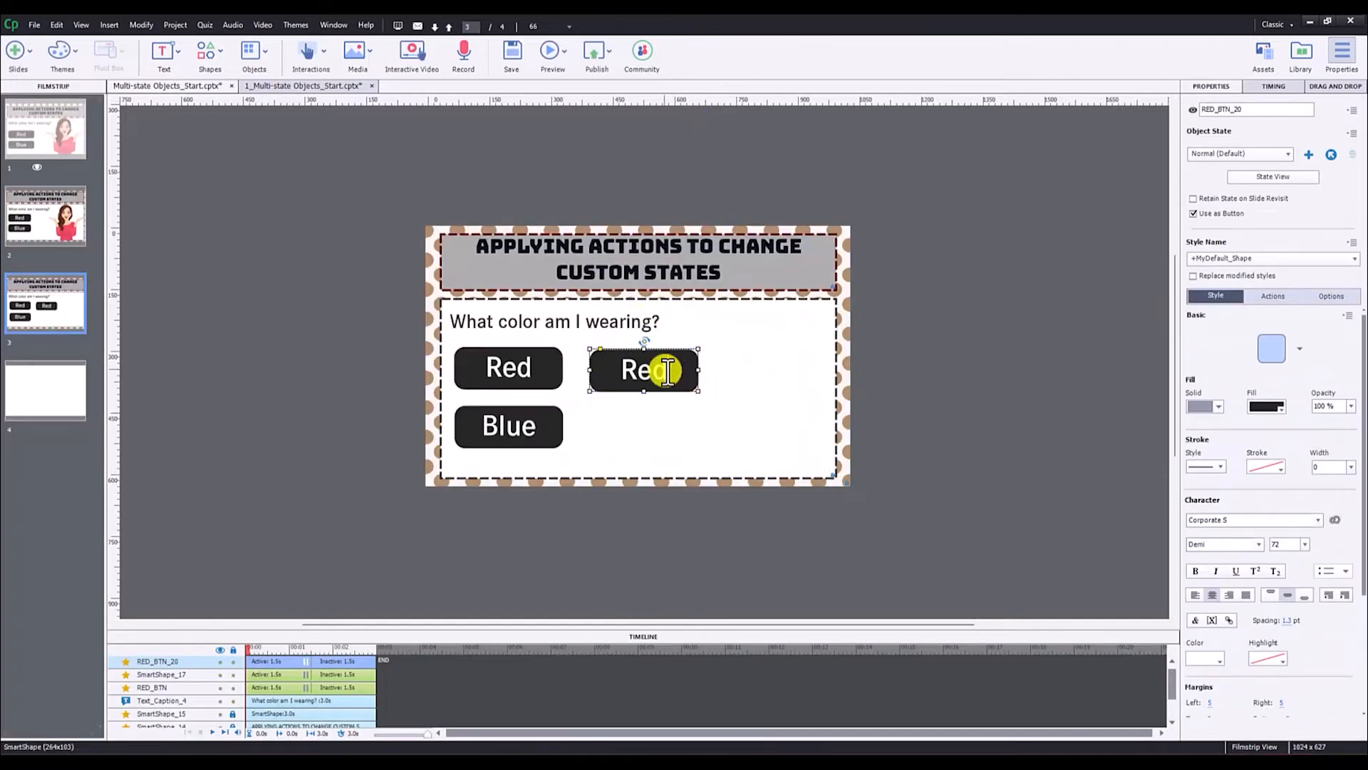
drag(667, 370, 604, 371)
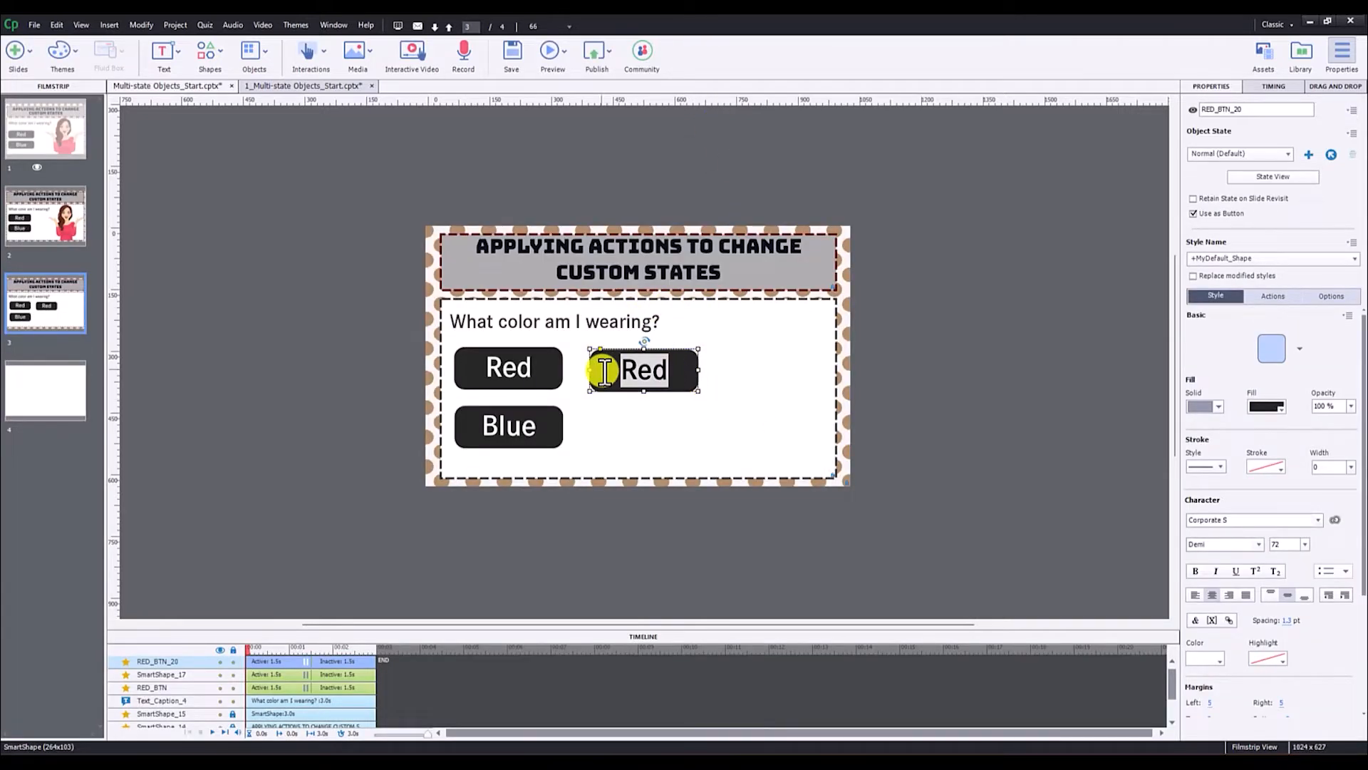
text(bL)
key(BackSpace)
key(BackSpace)
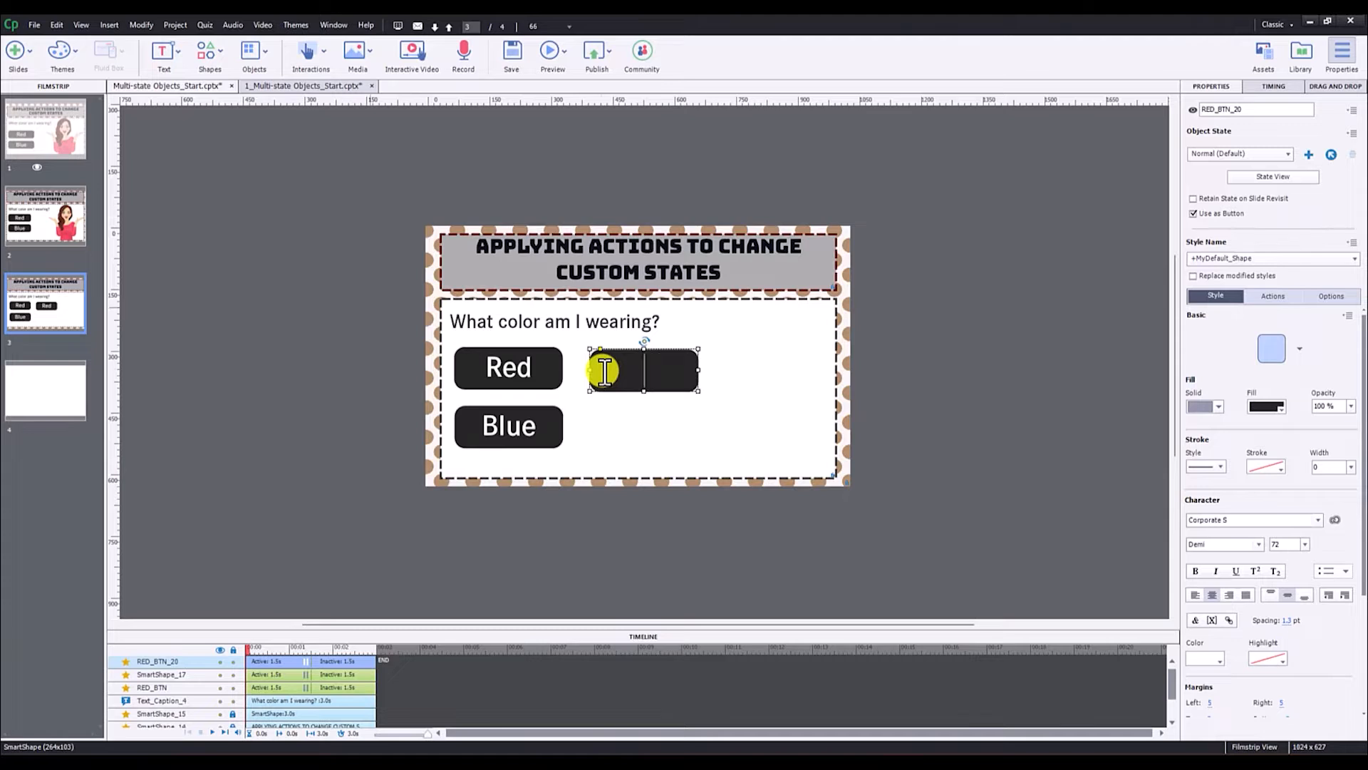
text(Blue)
click(975, 379)
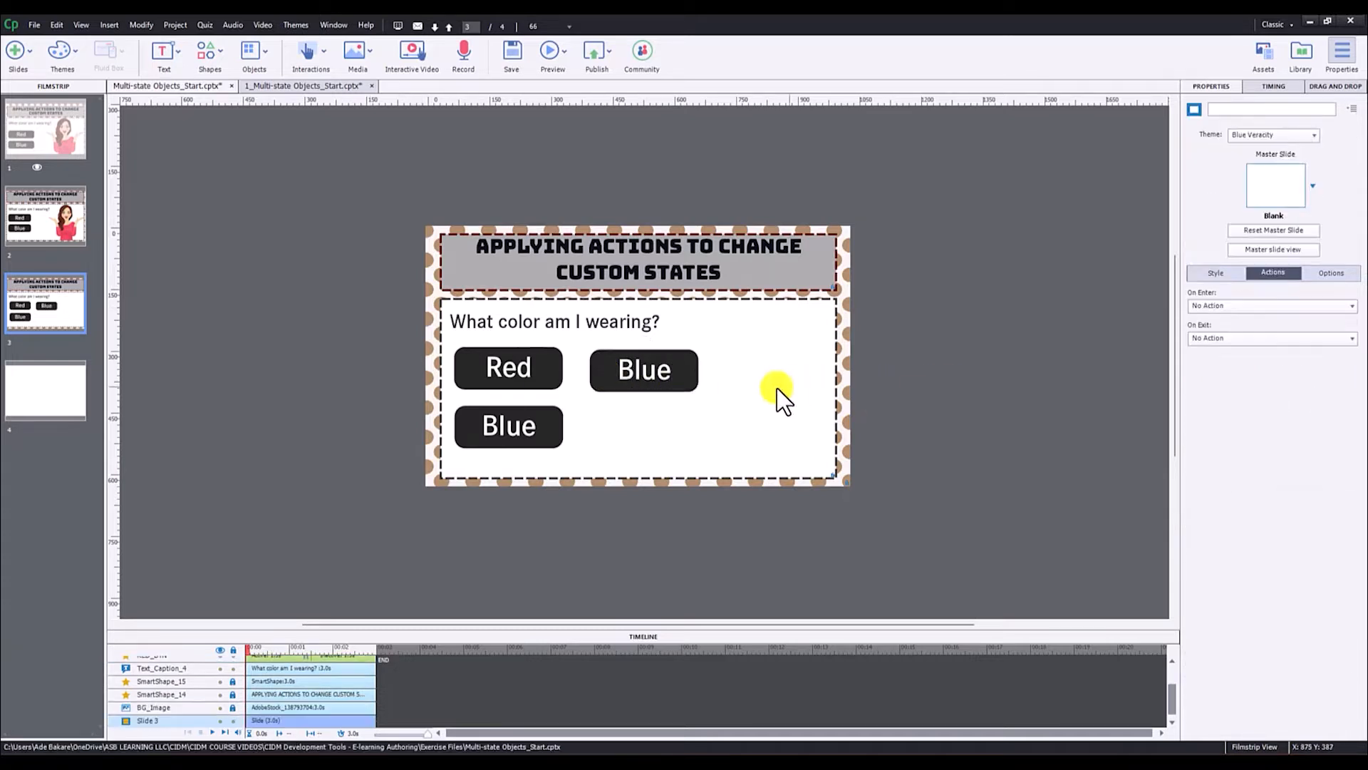
Step: Review how the relabelled copy's text appears across its Normal, RollOver, Down and Visited states, and return to the slide
click(642, 382)
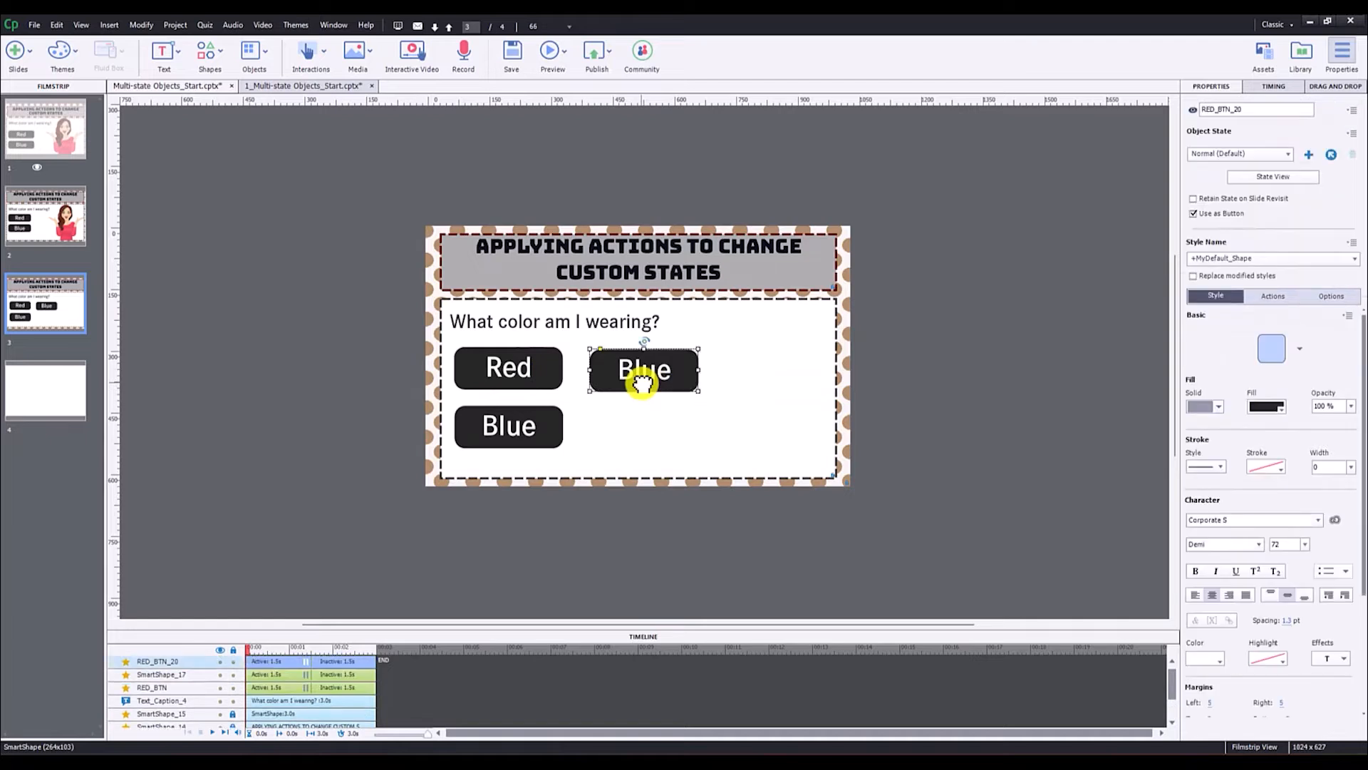
click(1294, 178)
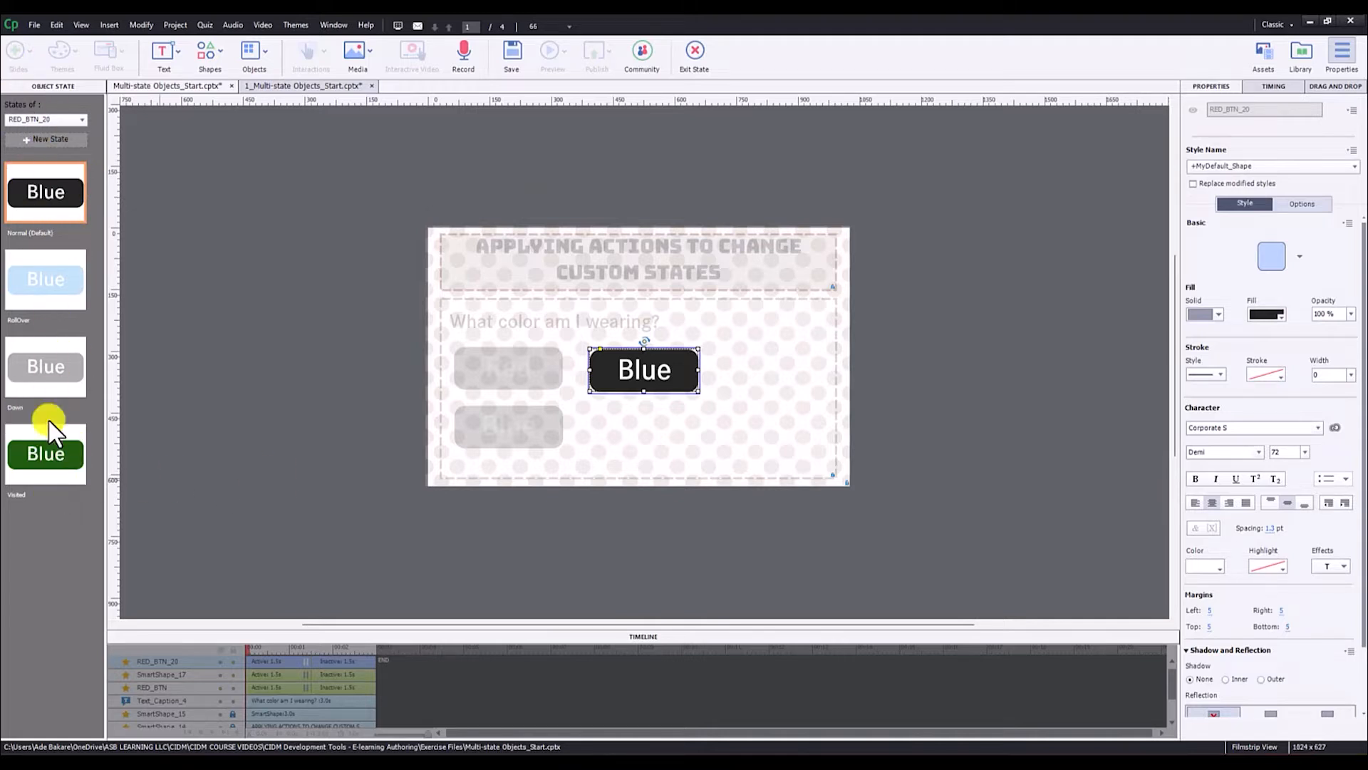
click(699, 55)
Step: Delete the relabelled Blue copy beside the original Red button
click(656, 369)
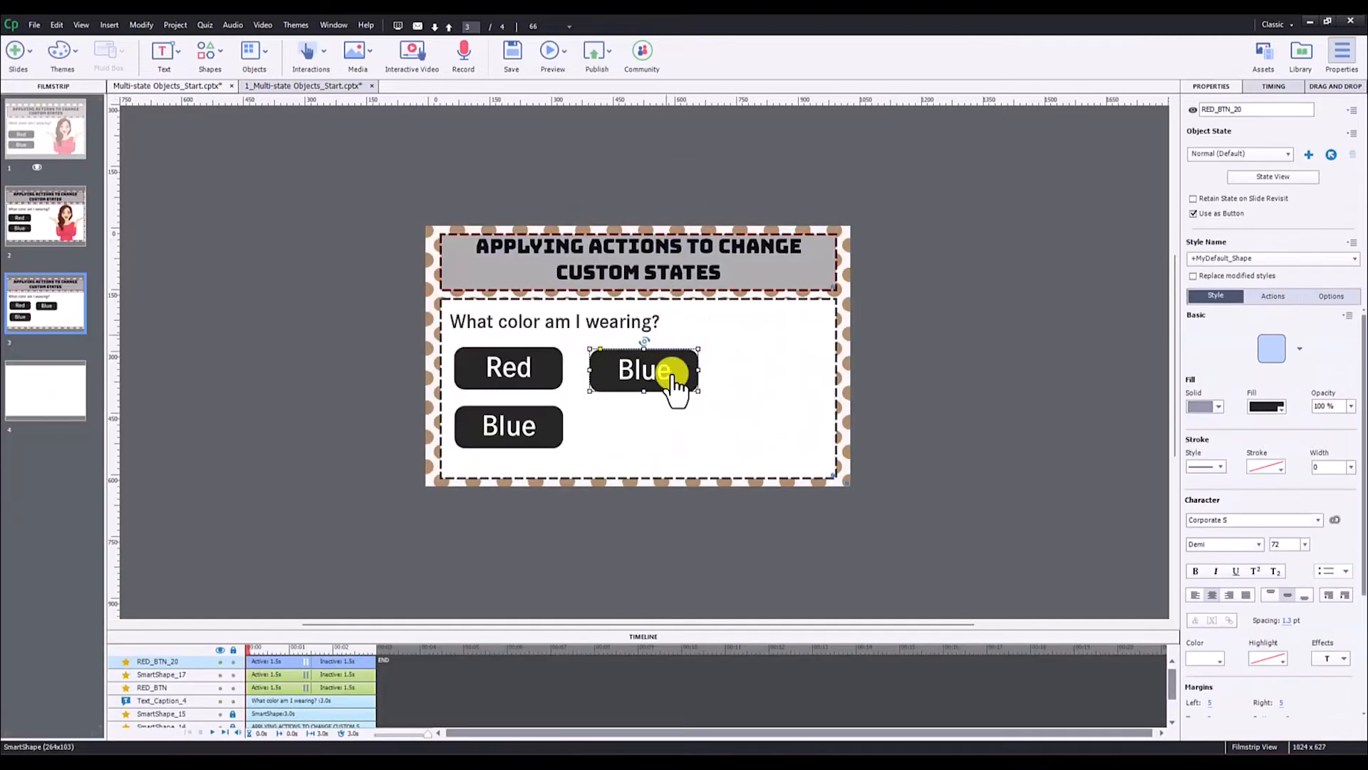
click(632, 367)
key(Delete)
key(Return)
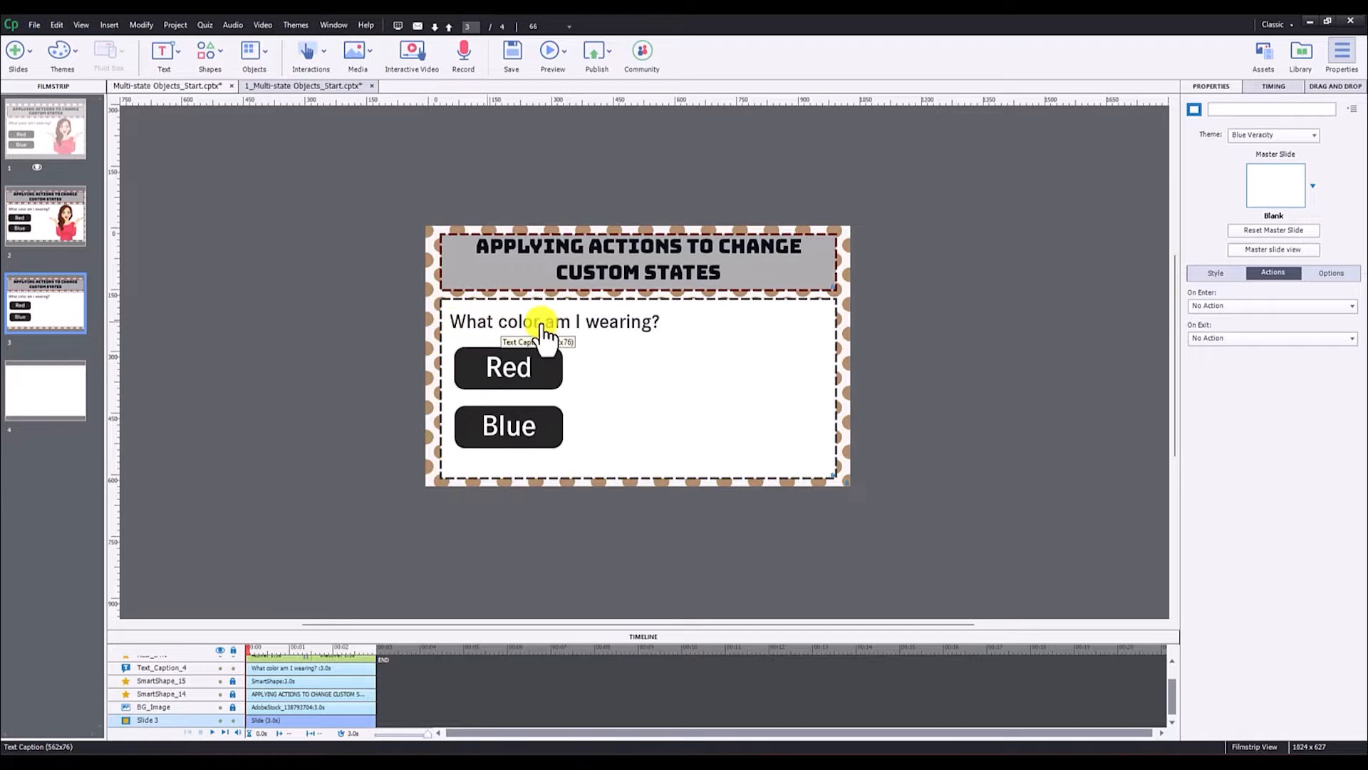
Step: Shift the Red and Blue buttons slightly left, keeping them aligned with each other below the question text
click(512, 378)
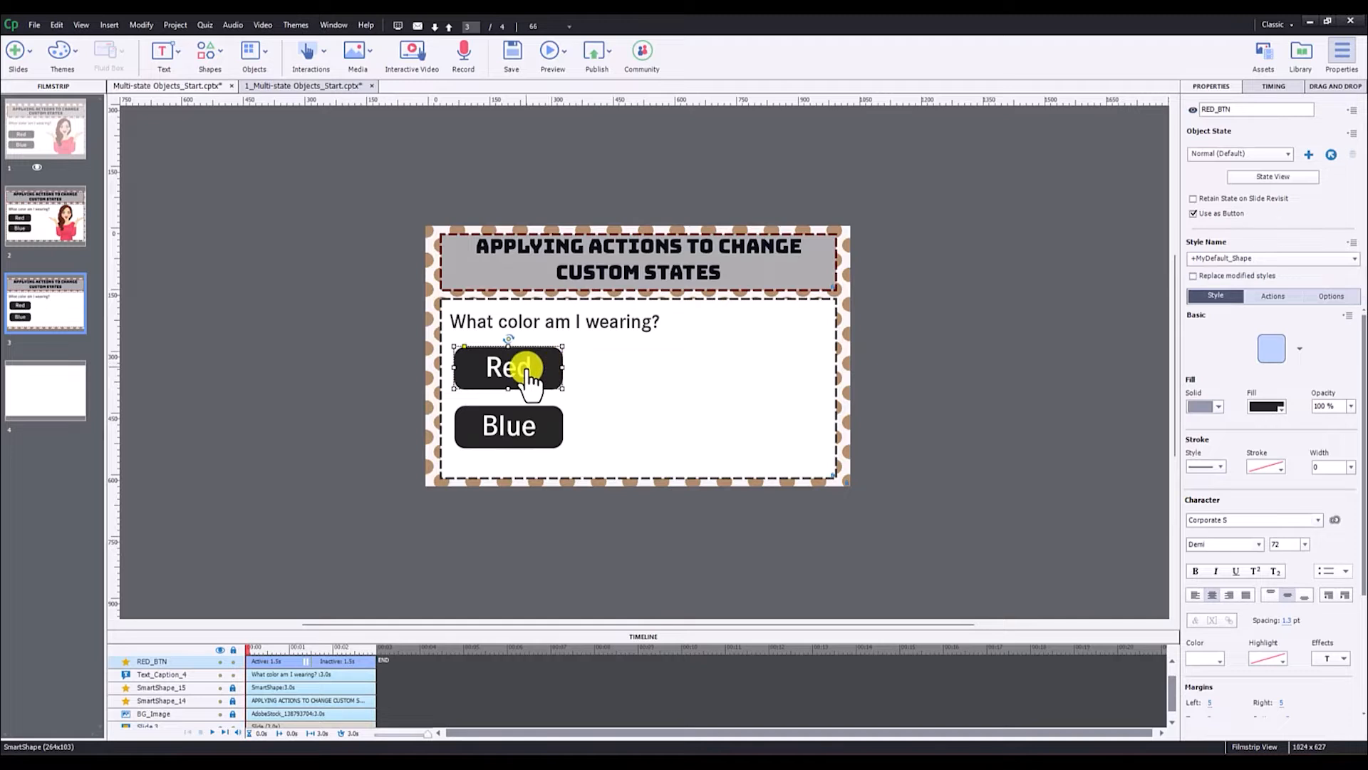
drag(526, 370, 518, 366)
drag(531, 435, 516, 424)
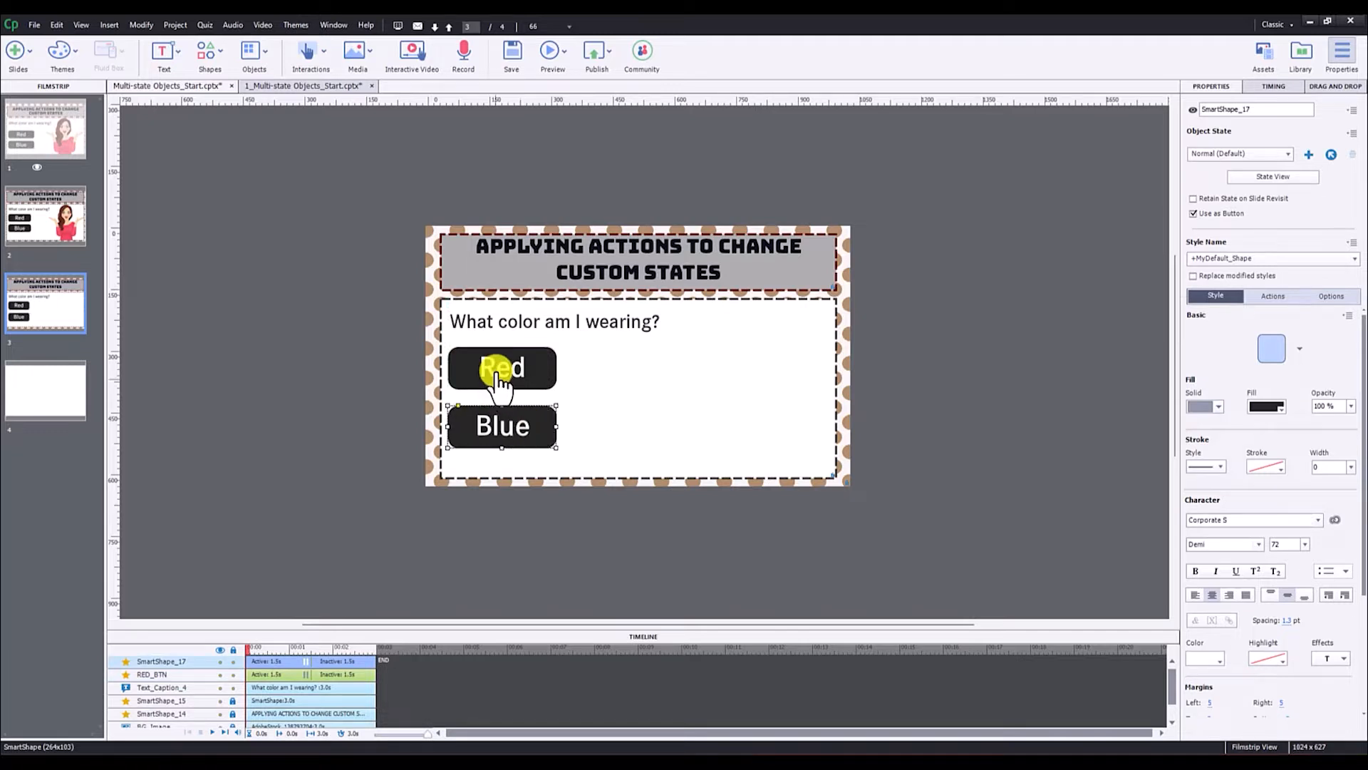
click(375, 414)
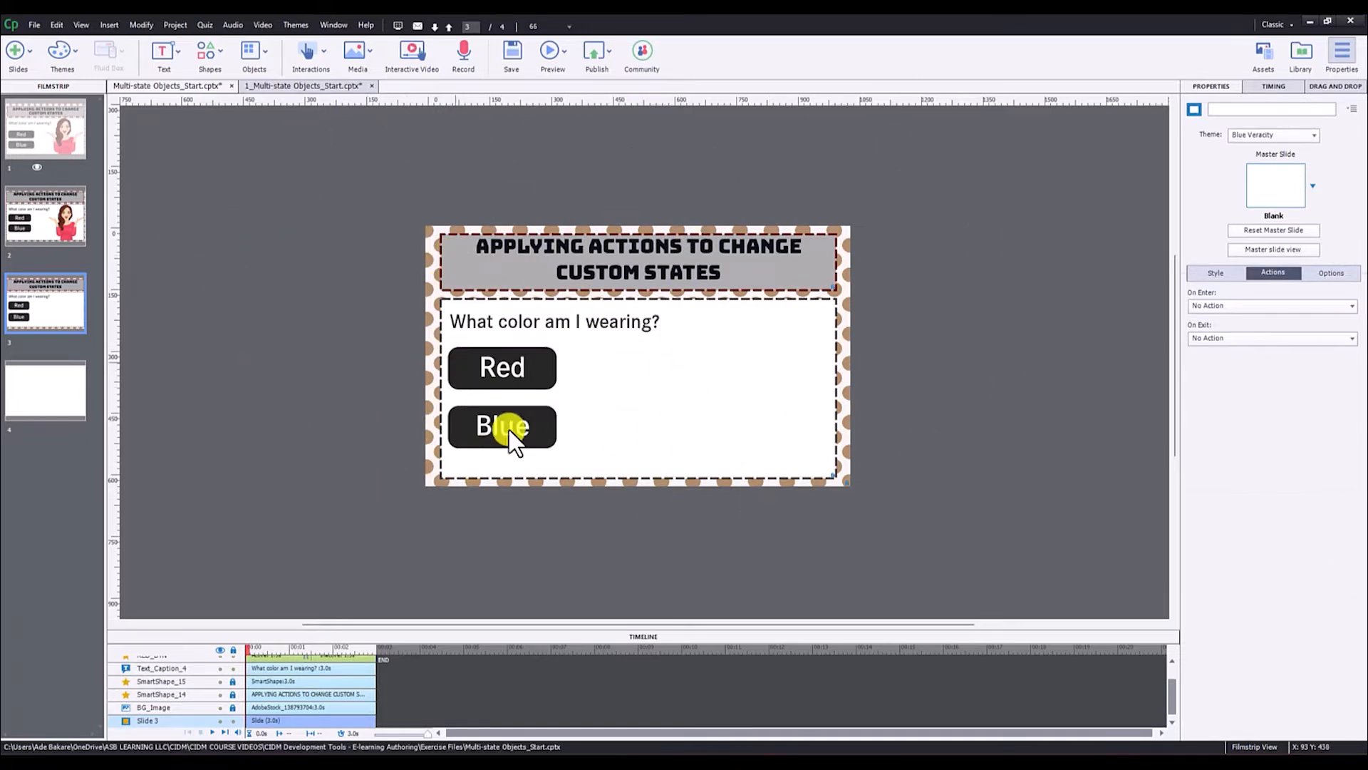
click(371, 50)
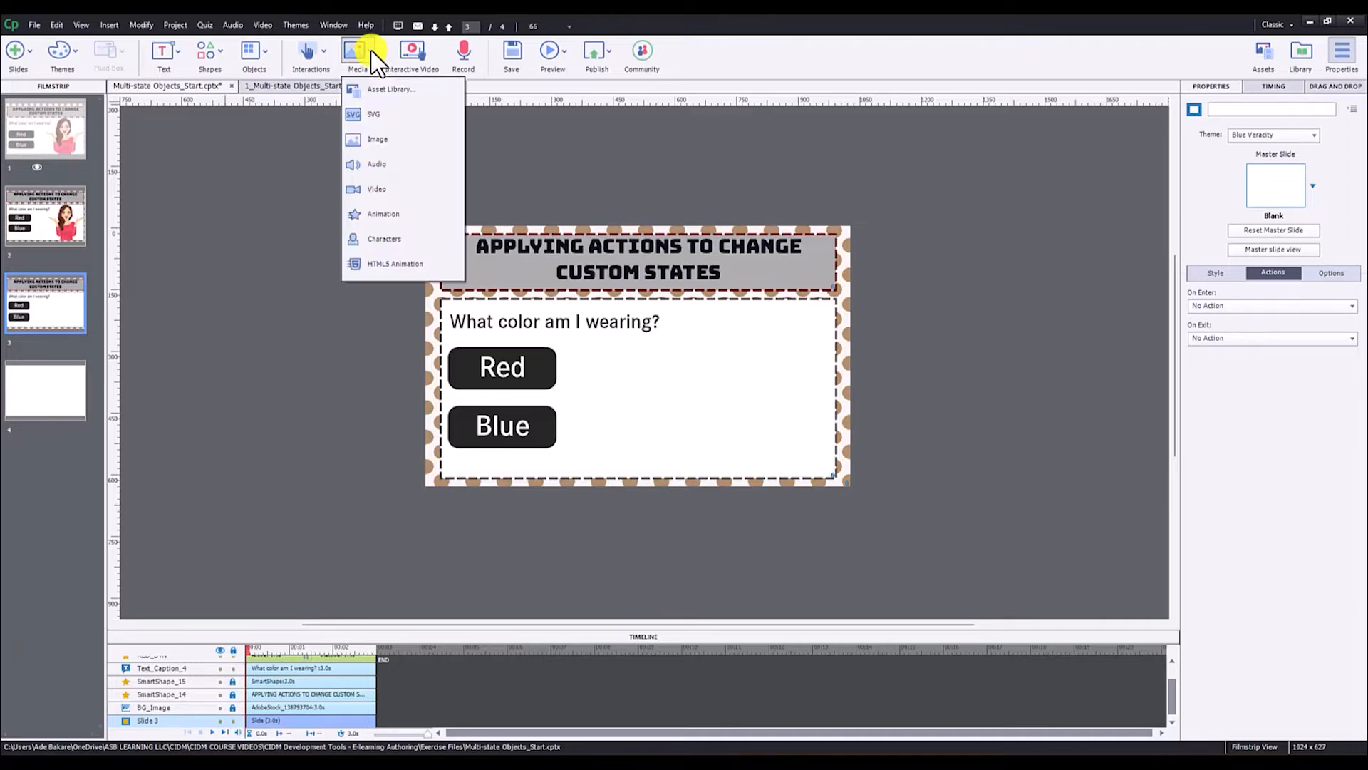
click(378, 138)
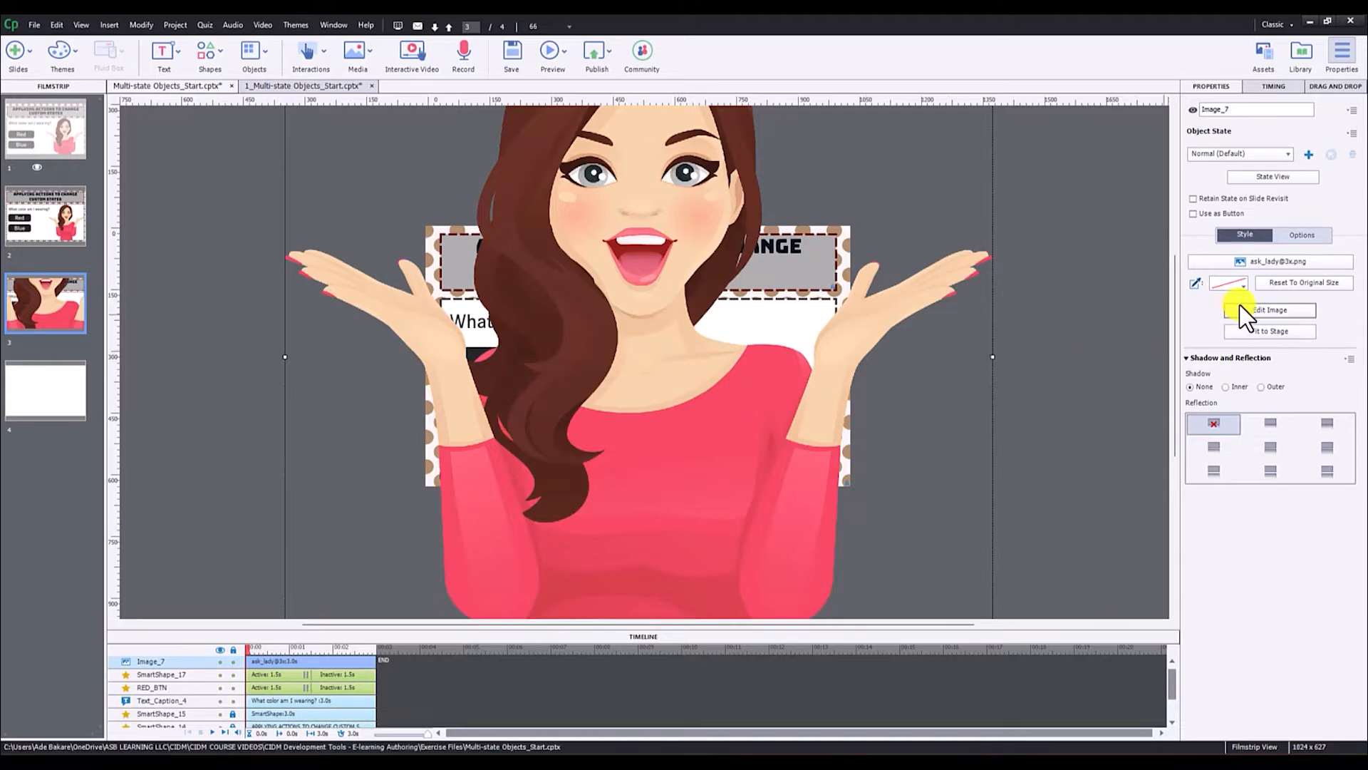
click(1275, 331)
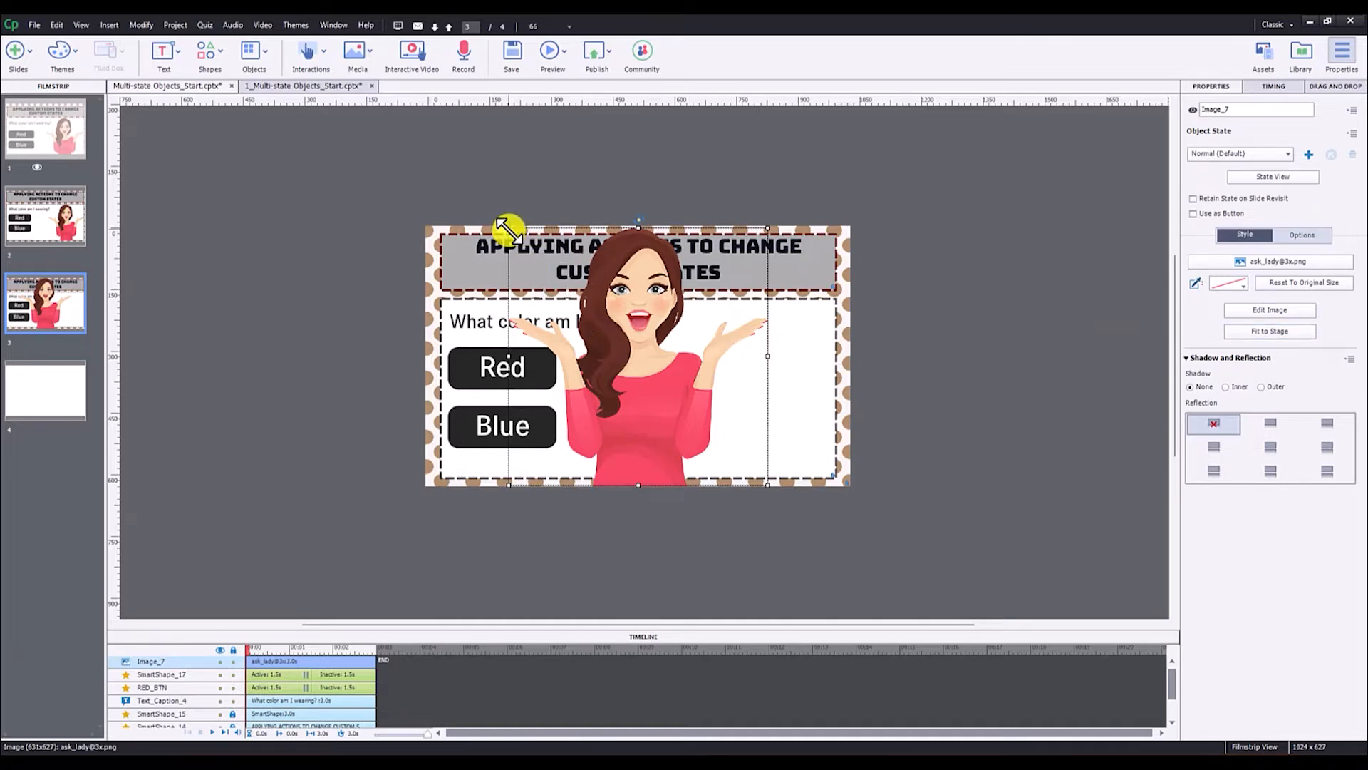
Step: Scale the lady image down to about 439 by 436 px and place it on the right side of the white content box
drag(380, 139, 508, 193)
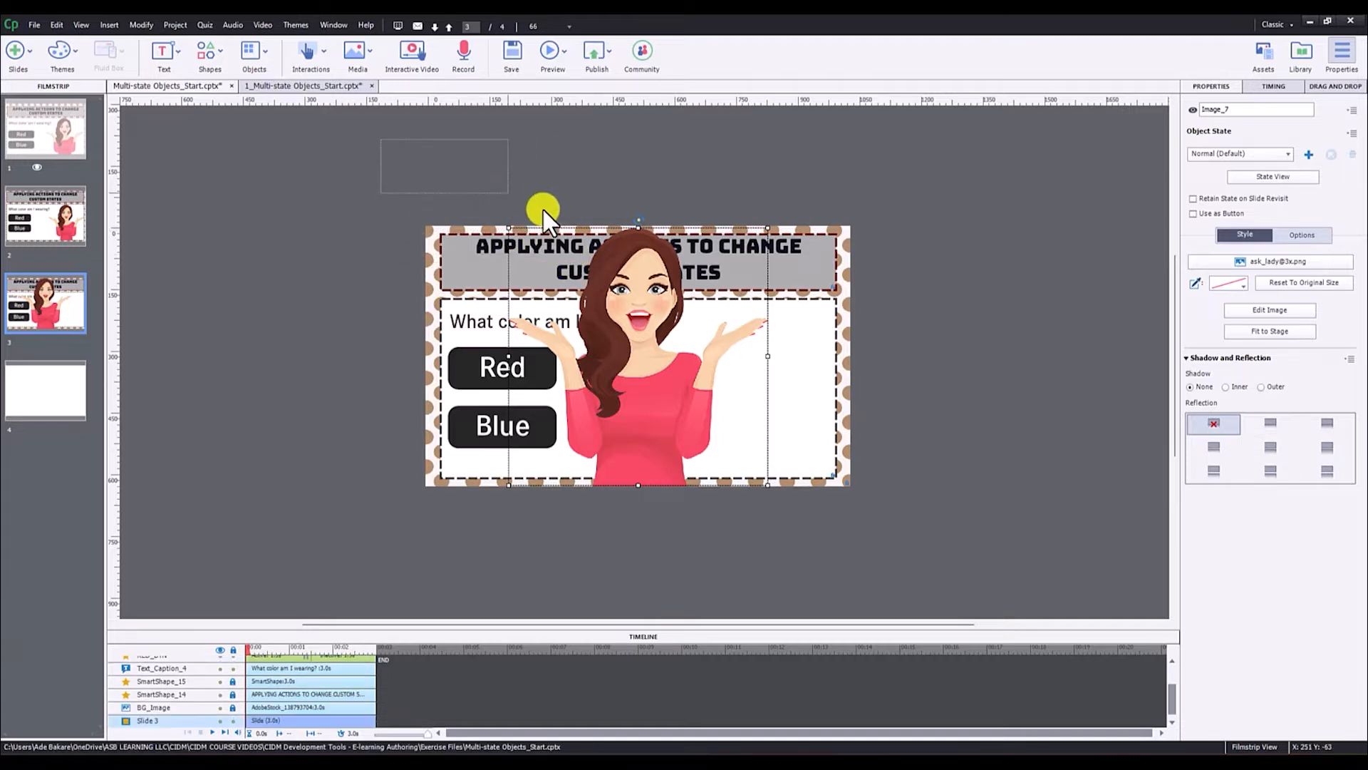
click(651, 333)
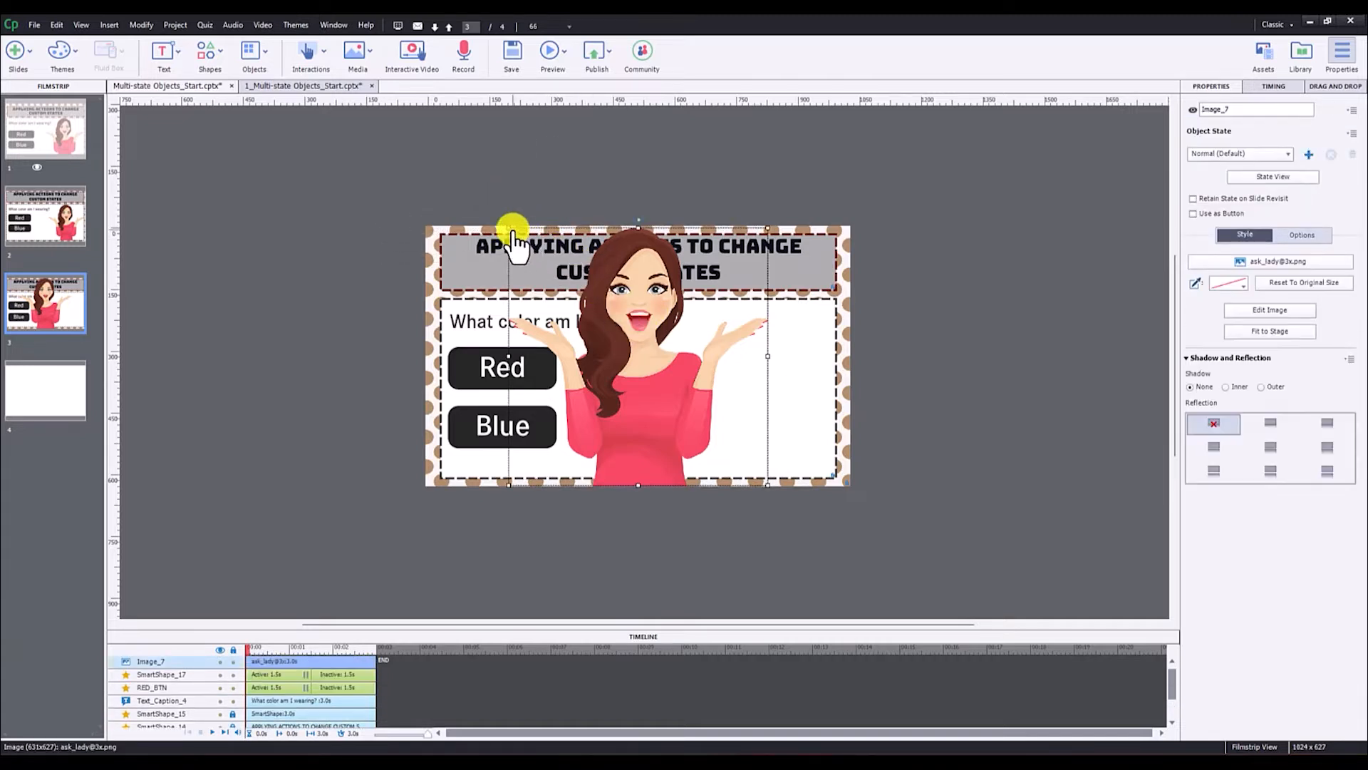
drag(509, 228, 659, 303)
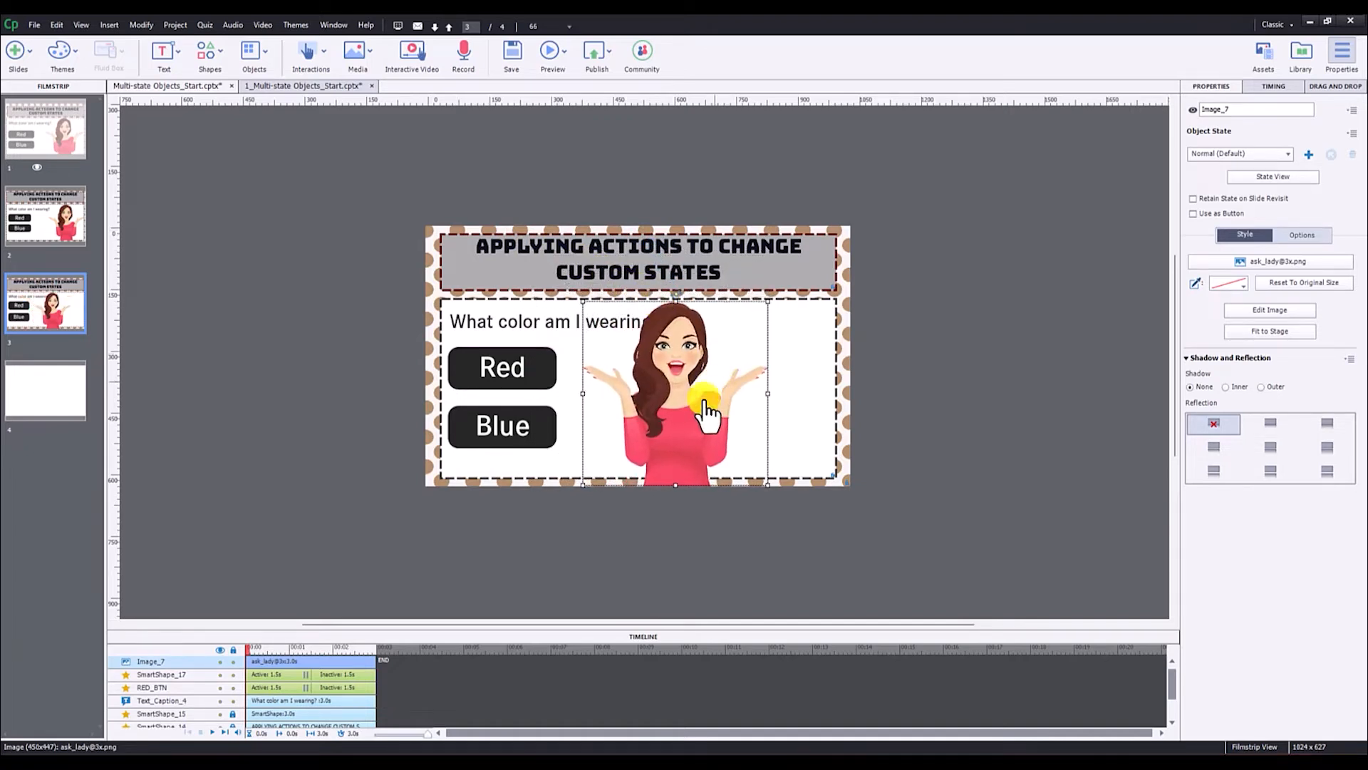
drag(689, 409, 755, 412)
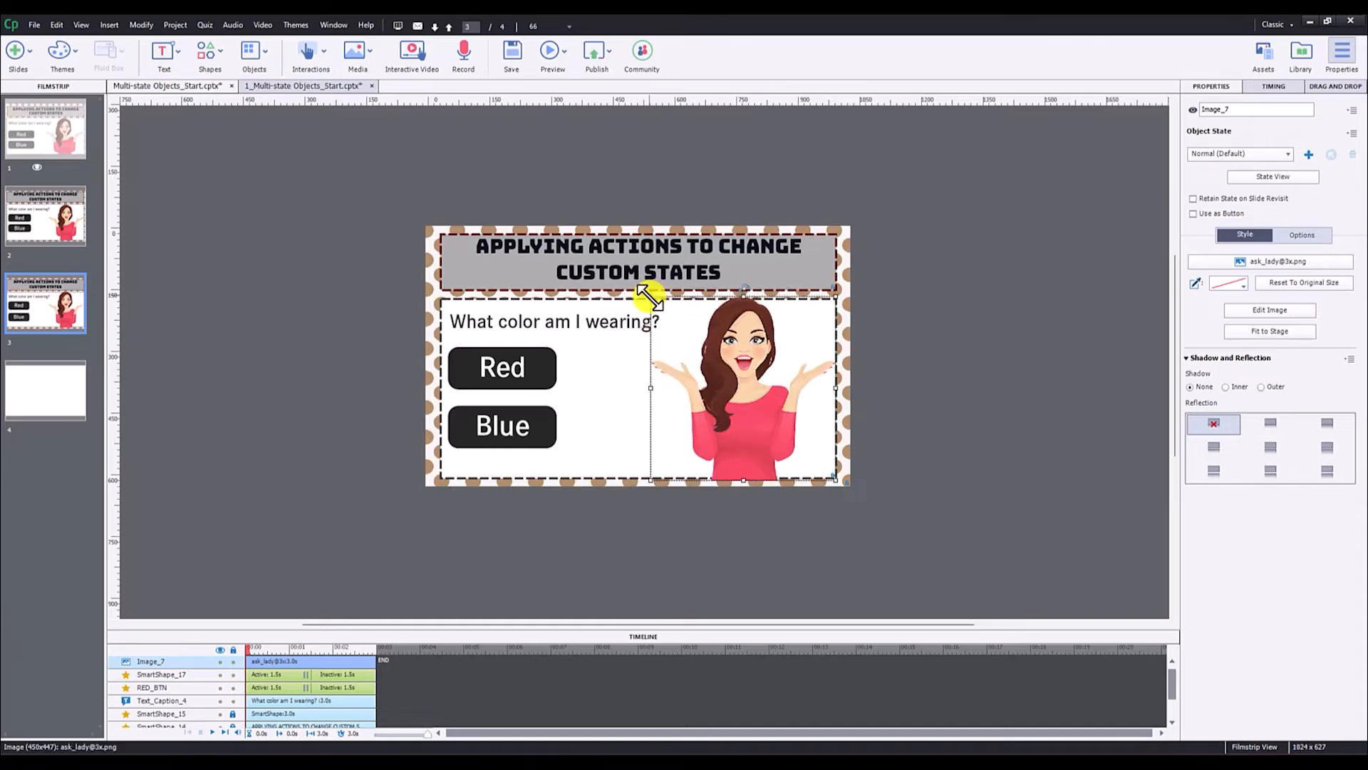
drag(649, 294, 660, 302)
click(908, 331)
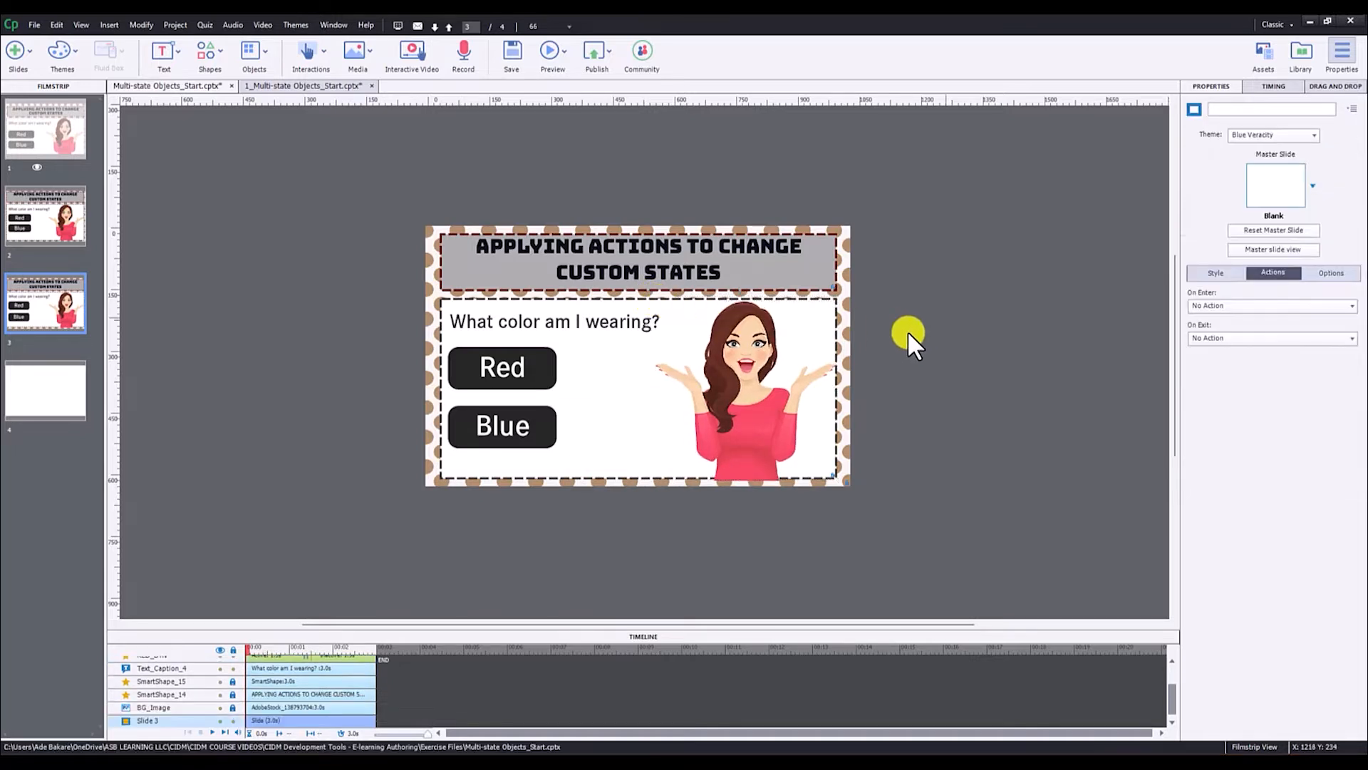
click(746, 393)
drag(746, 393, 751, 393)
click(930, 377)
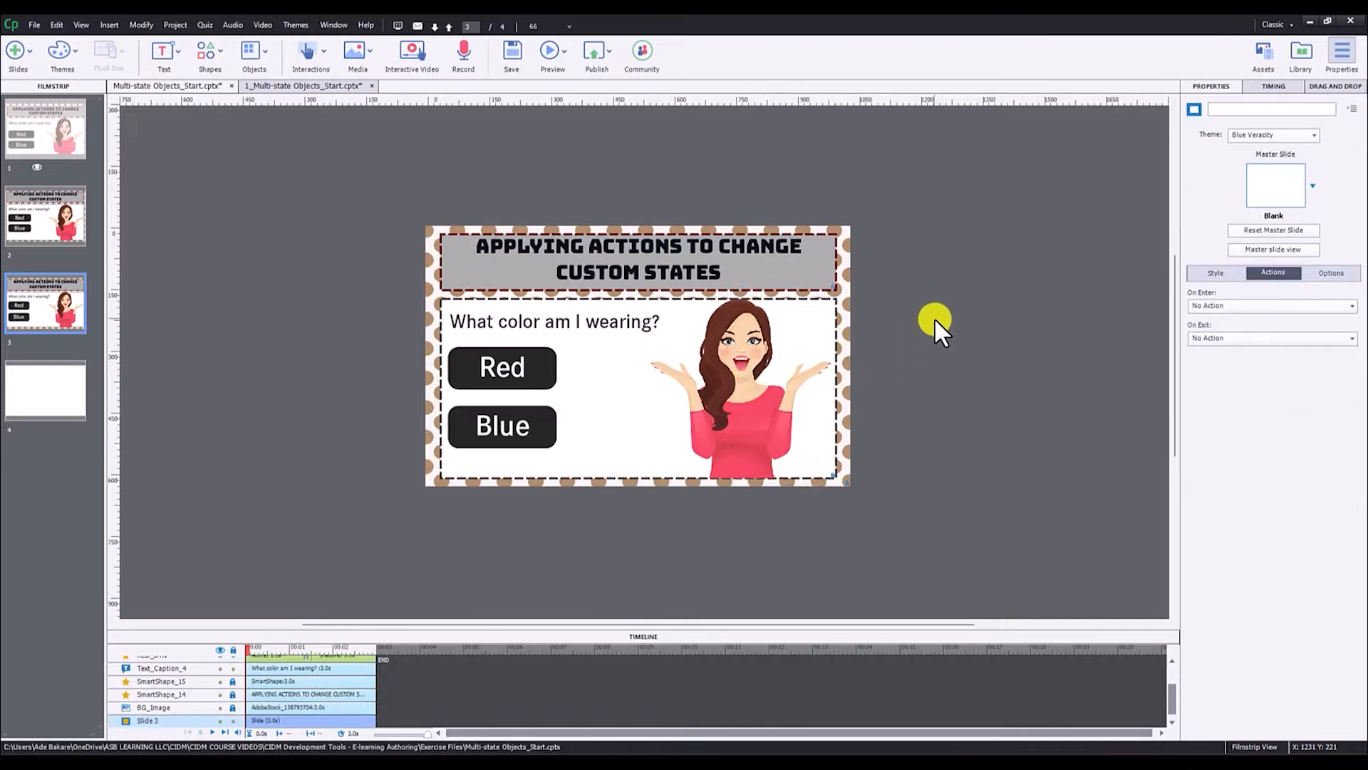
Step: Open the lady image's states and add a new custom state named LADY_CORRECT
click(743, 383)
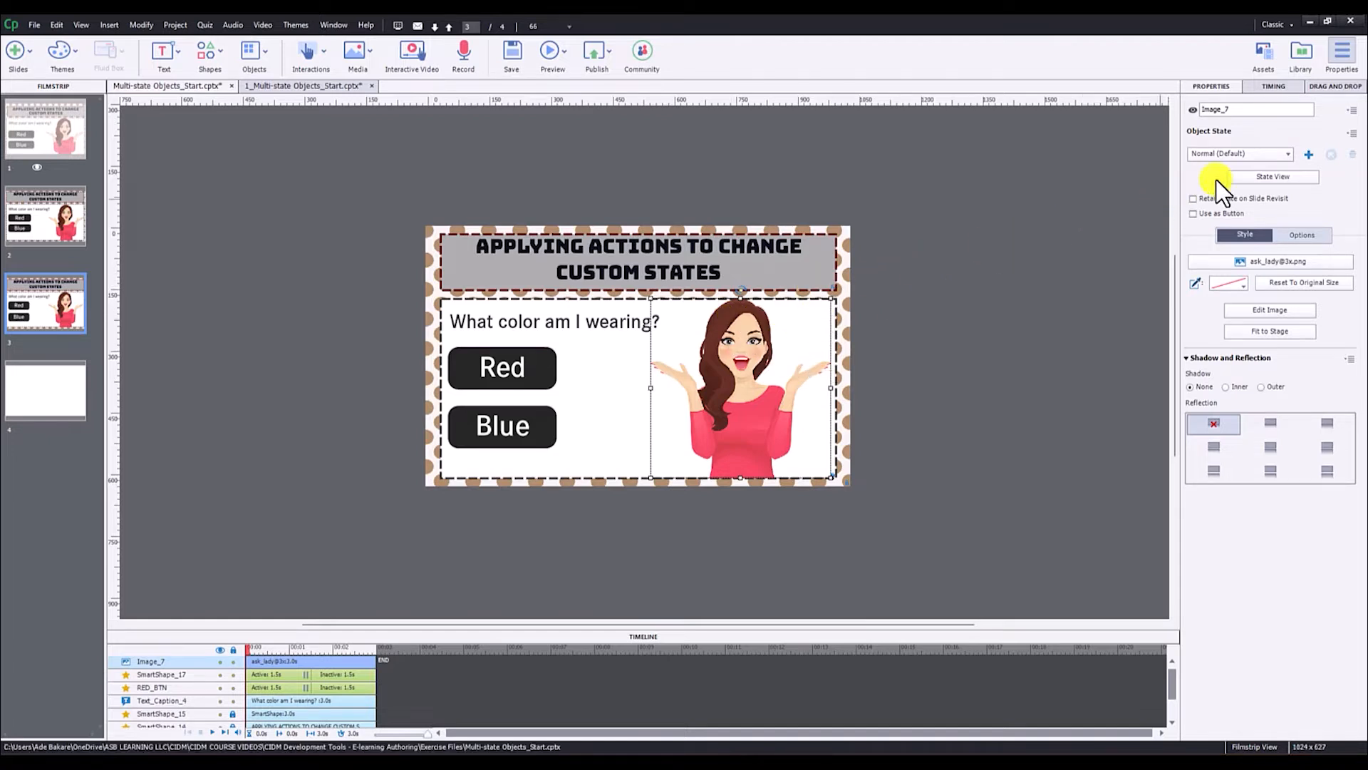
click(1274, 178)
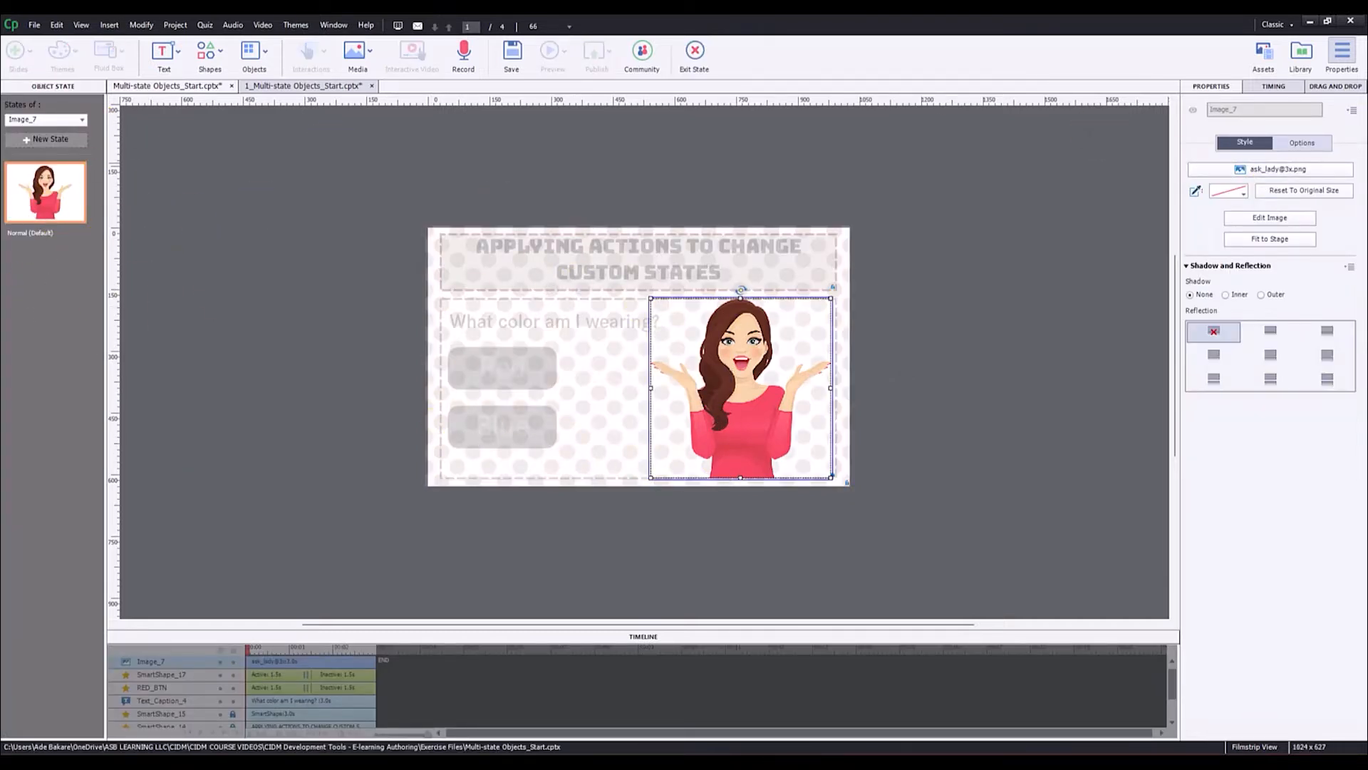
click(61, 139)
click(117, 154)
key(BackSpace)
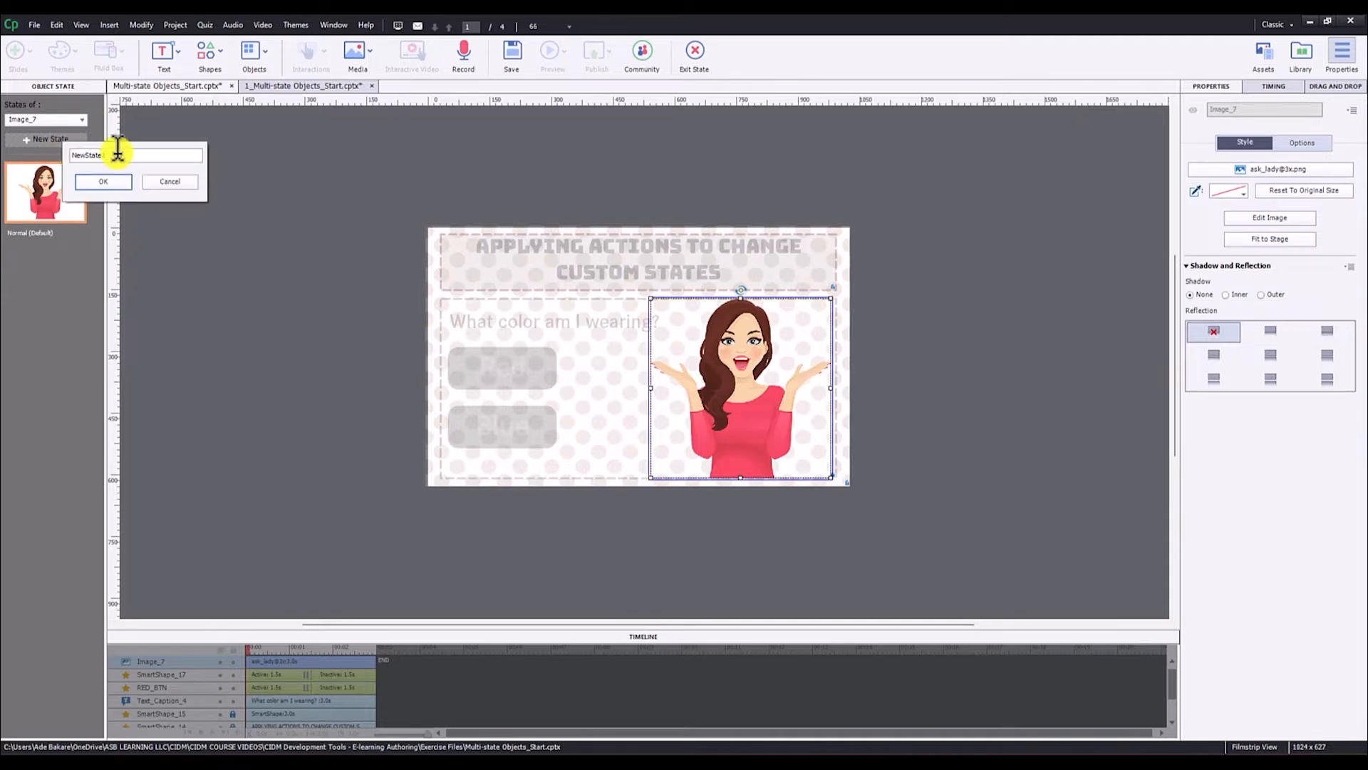
key(BackSpace)
double_click(112, 151)
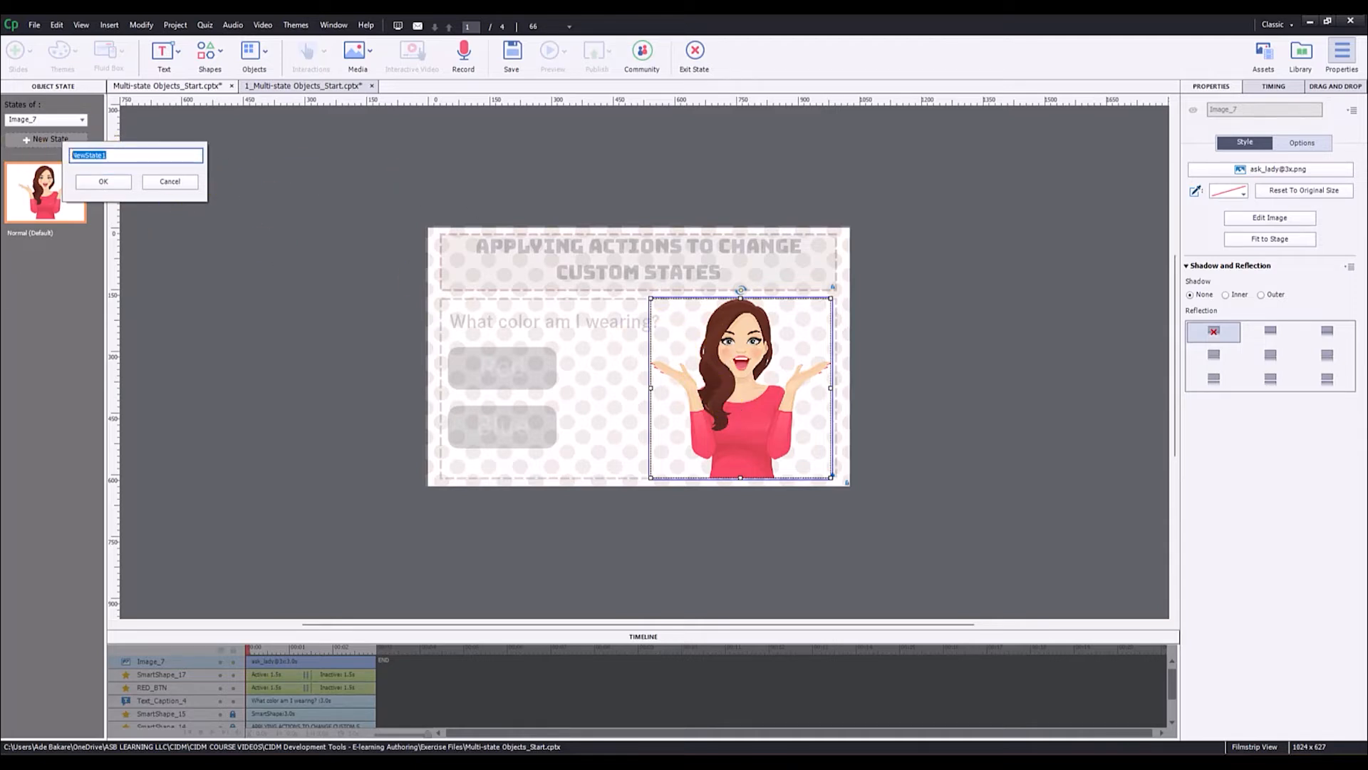
text(LADY_CORRECT)
click(107, 182)
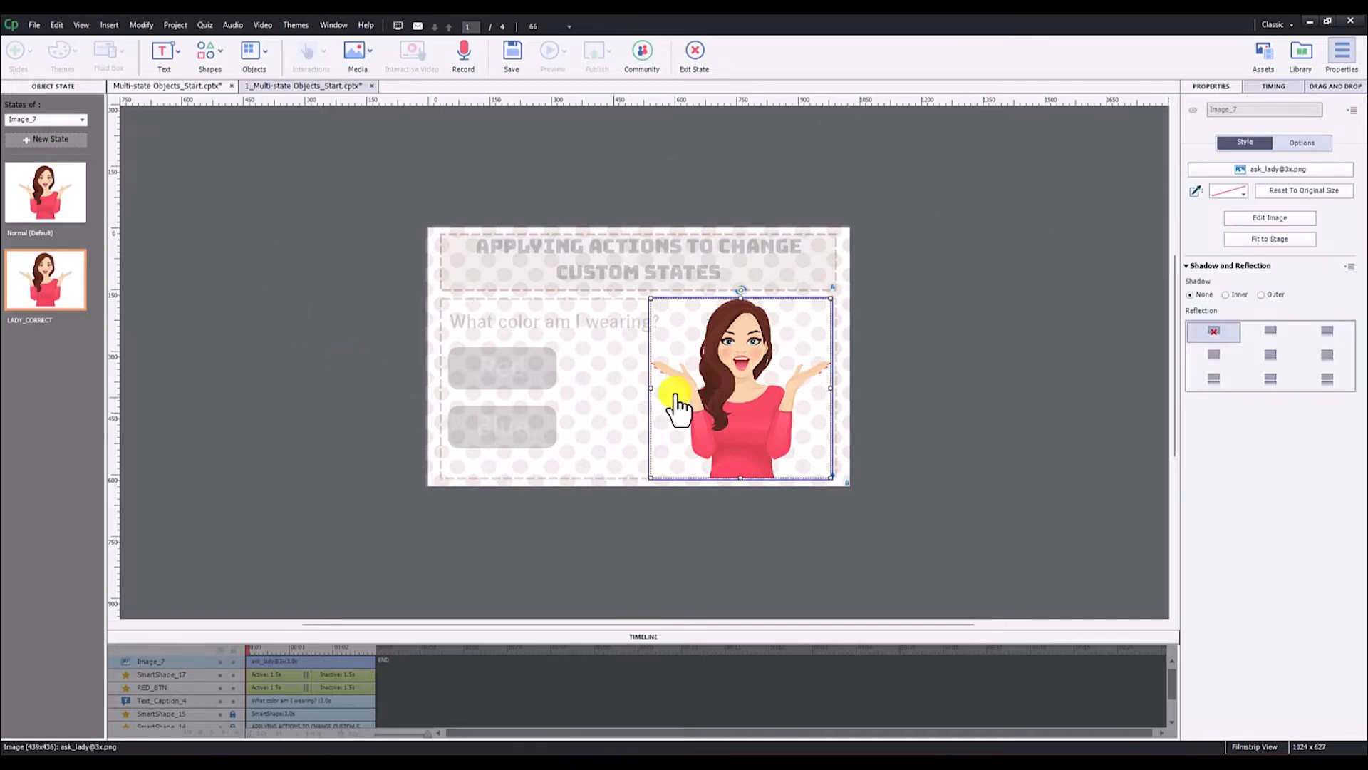
right_click(748, 390)
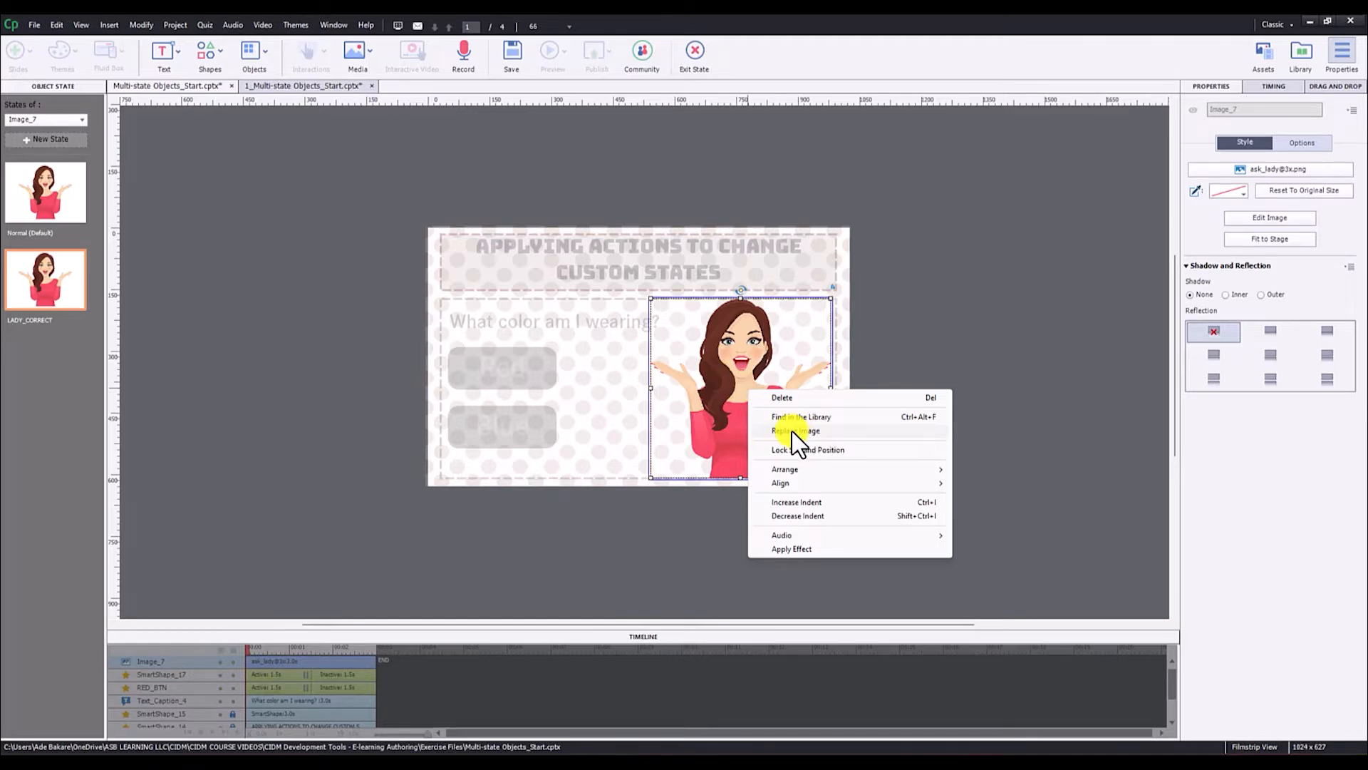
click(734, 372)
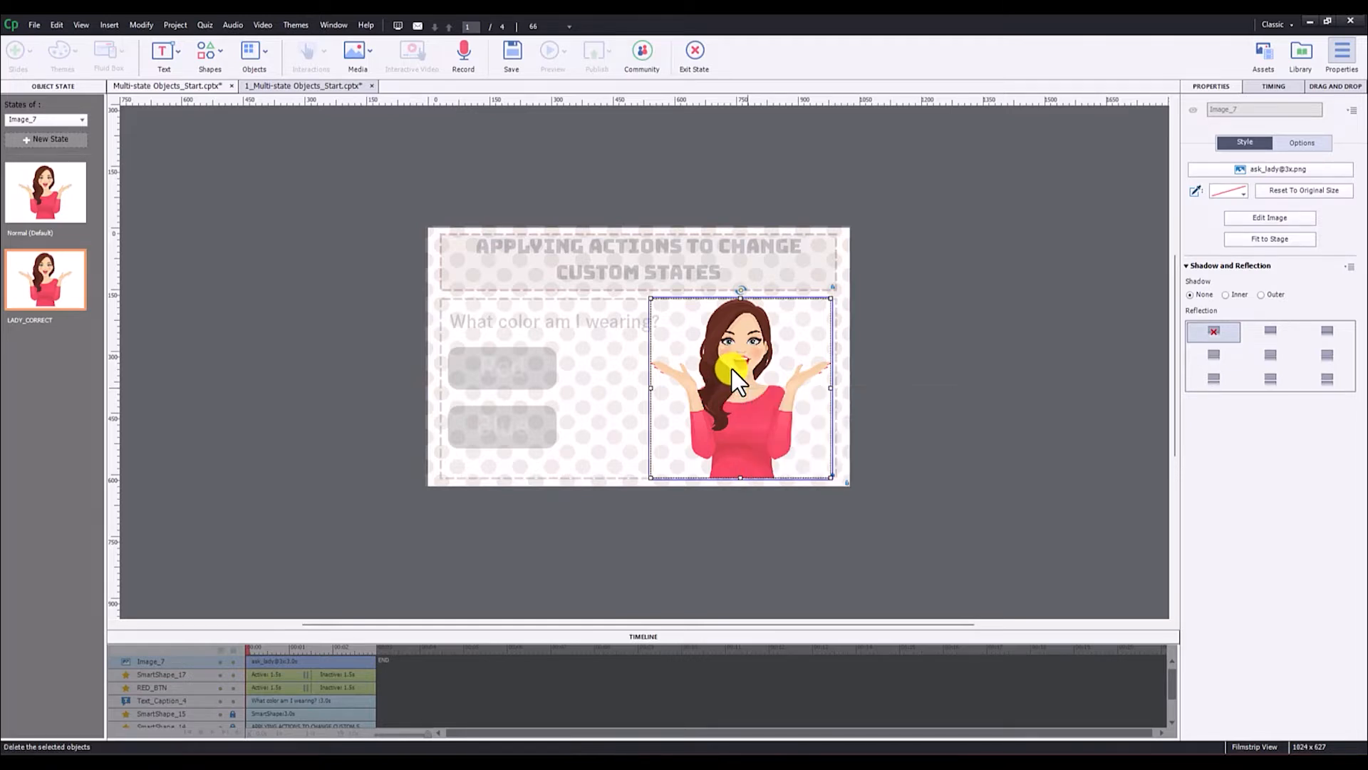
click(1270, 171)
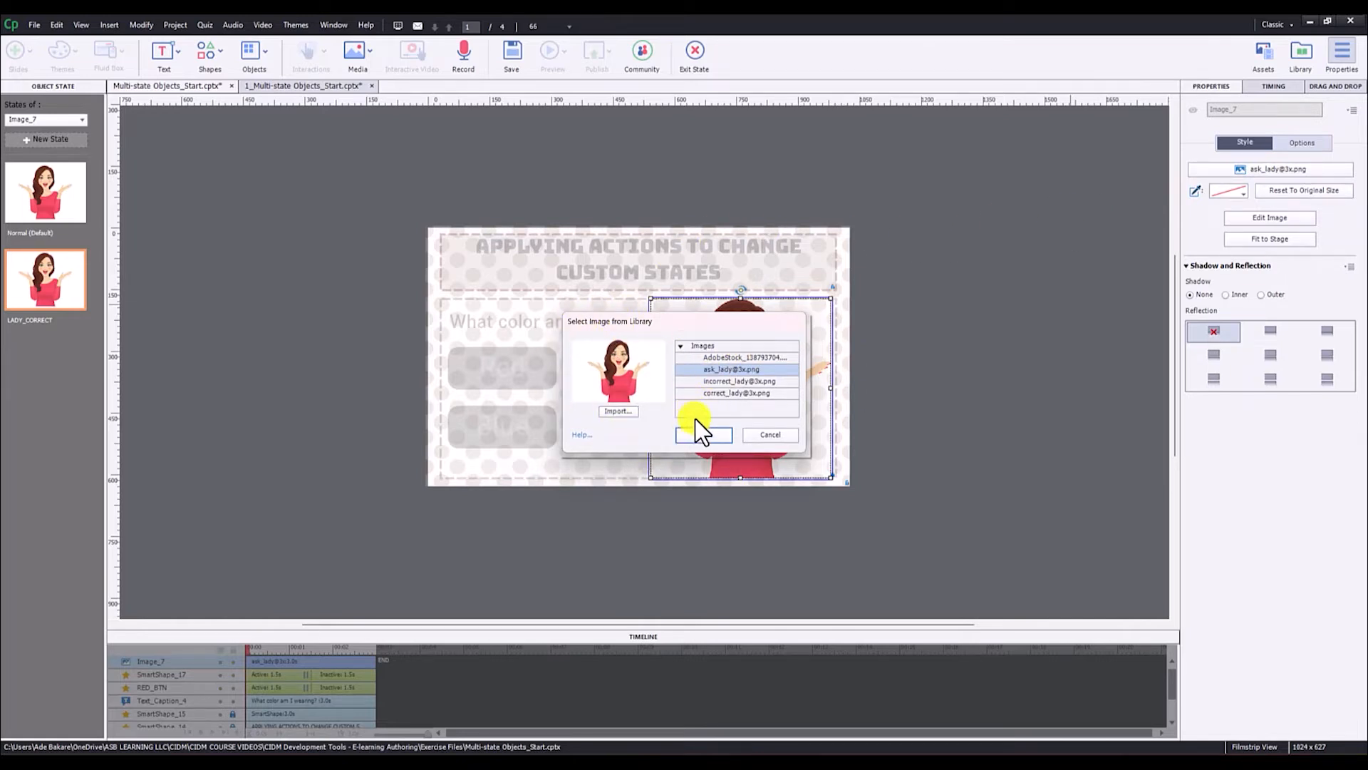
click(728, 392)
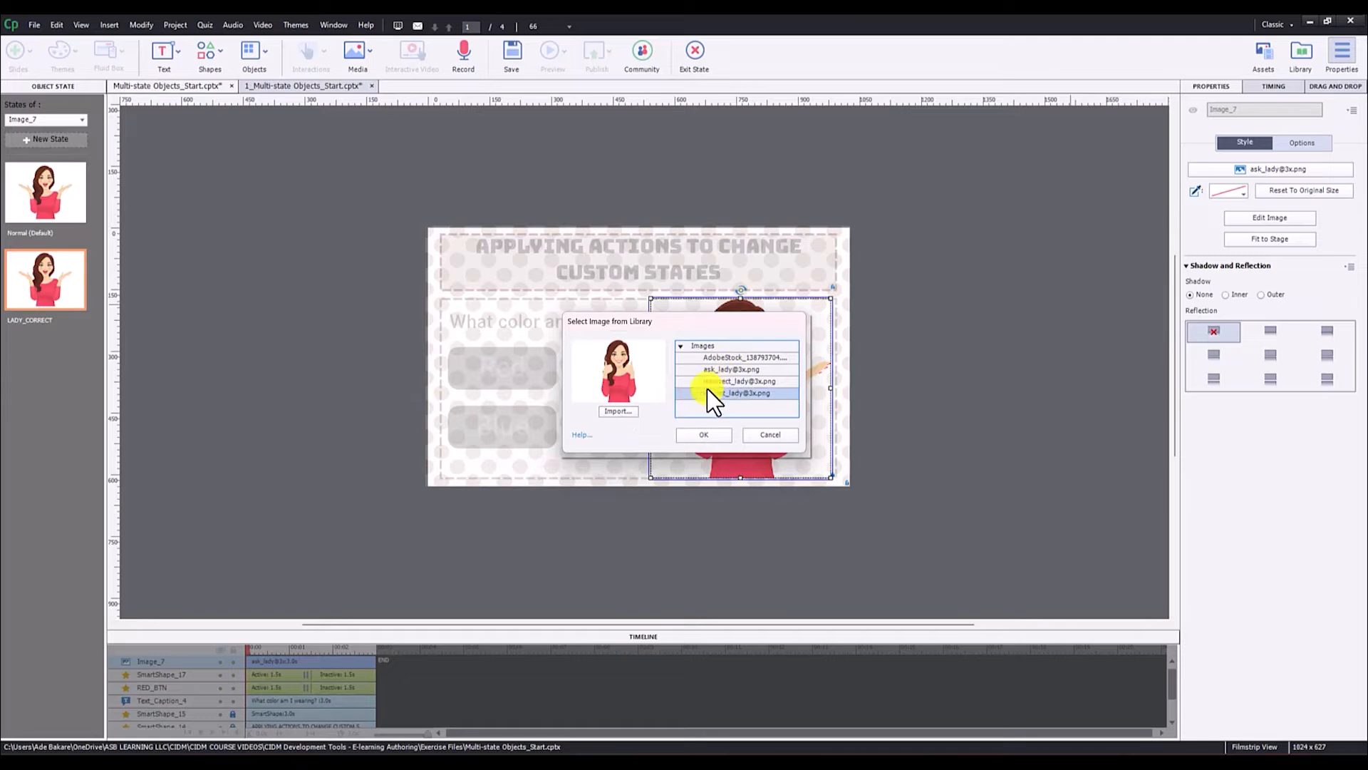
click(705, 435)
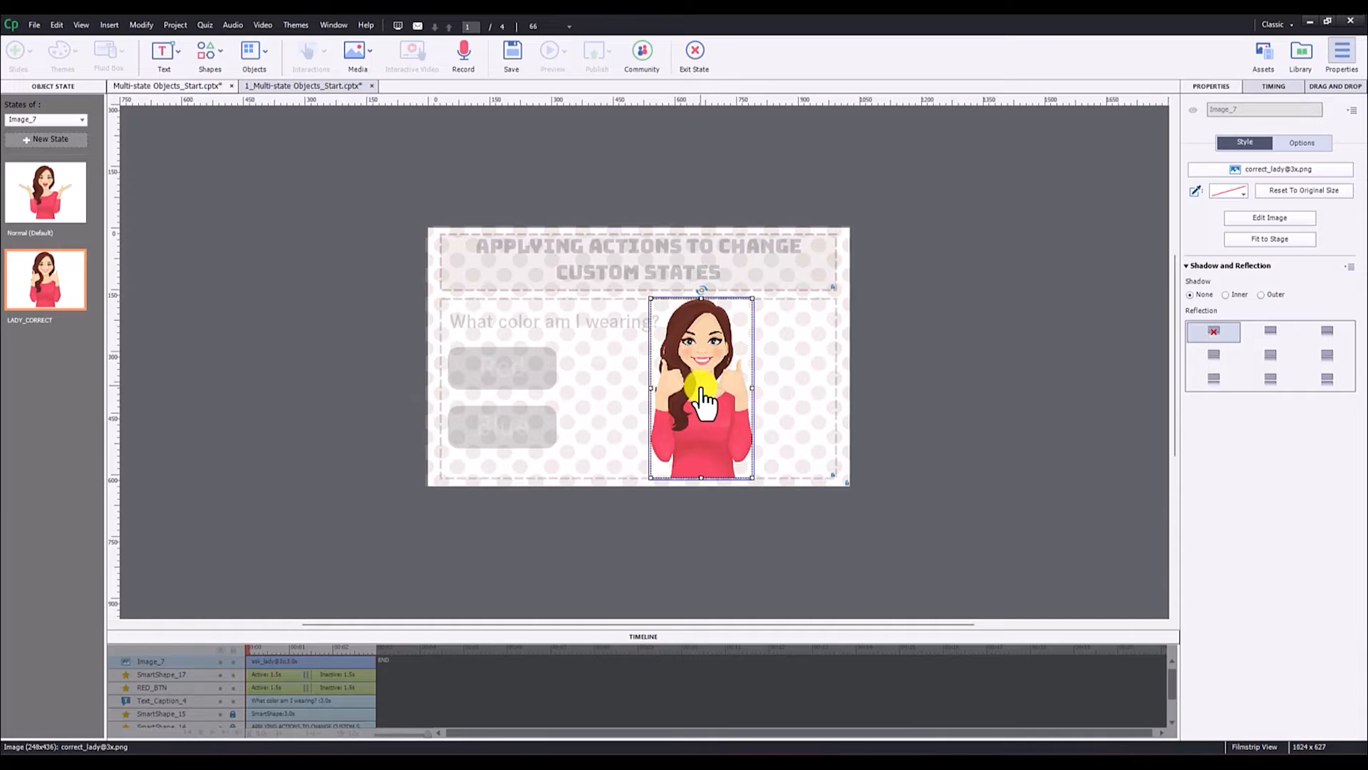
drag(702, 399, 775, 388)
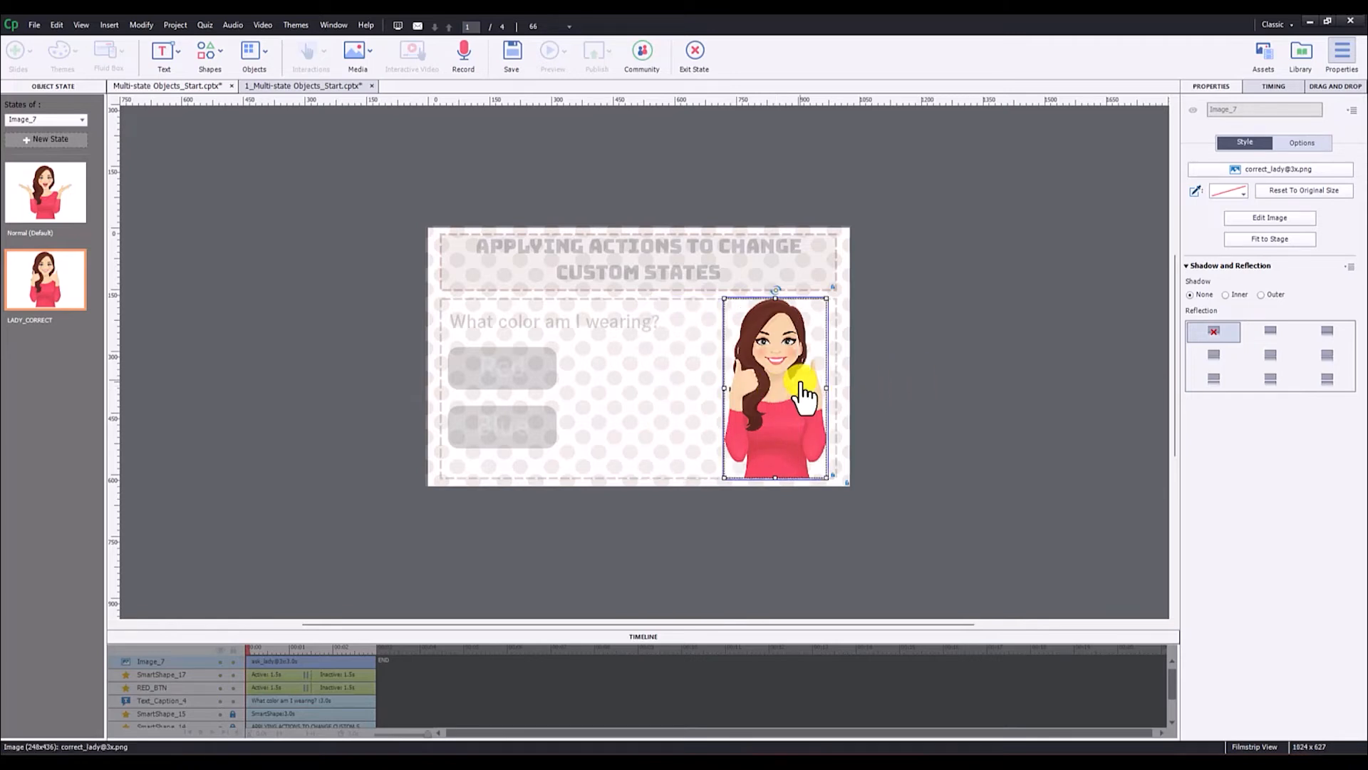
click(961, 369)
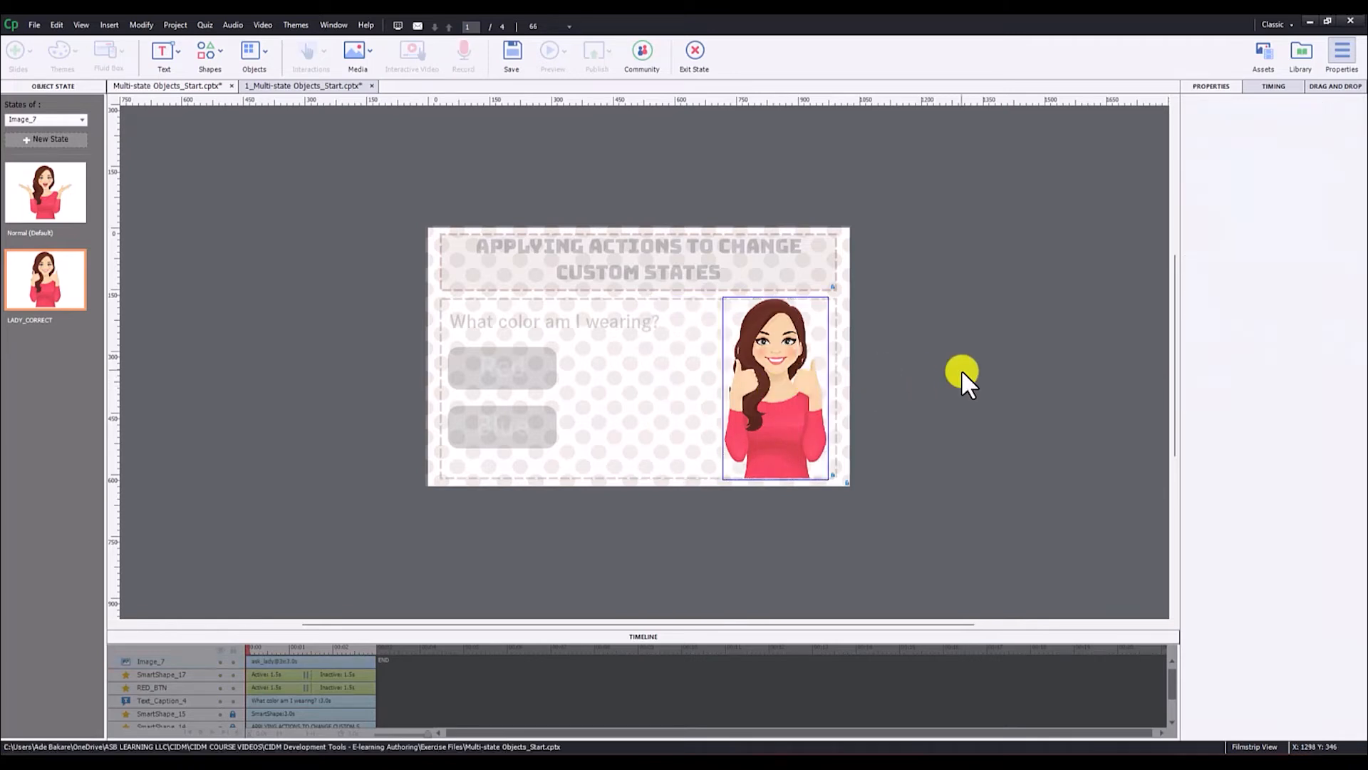
Step: Add a new custom state named LADY_INCORRECT to the lady image
click(50, 278)
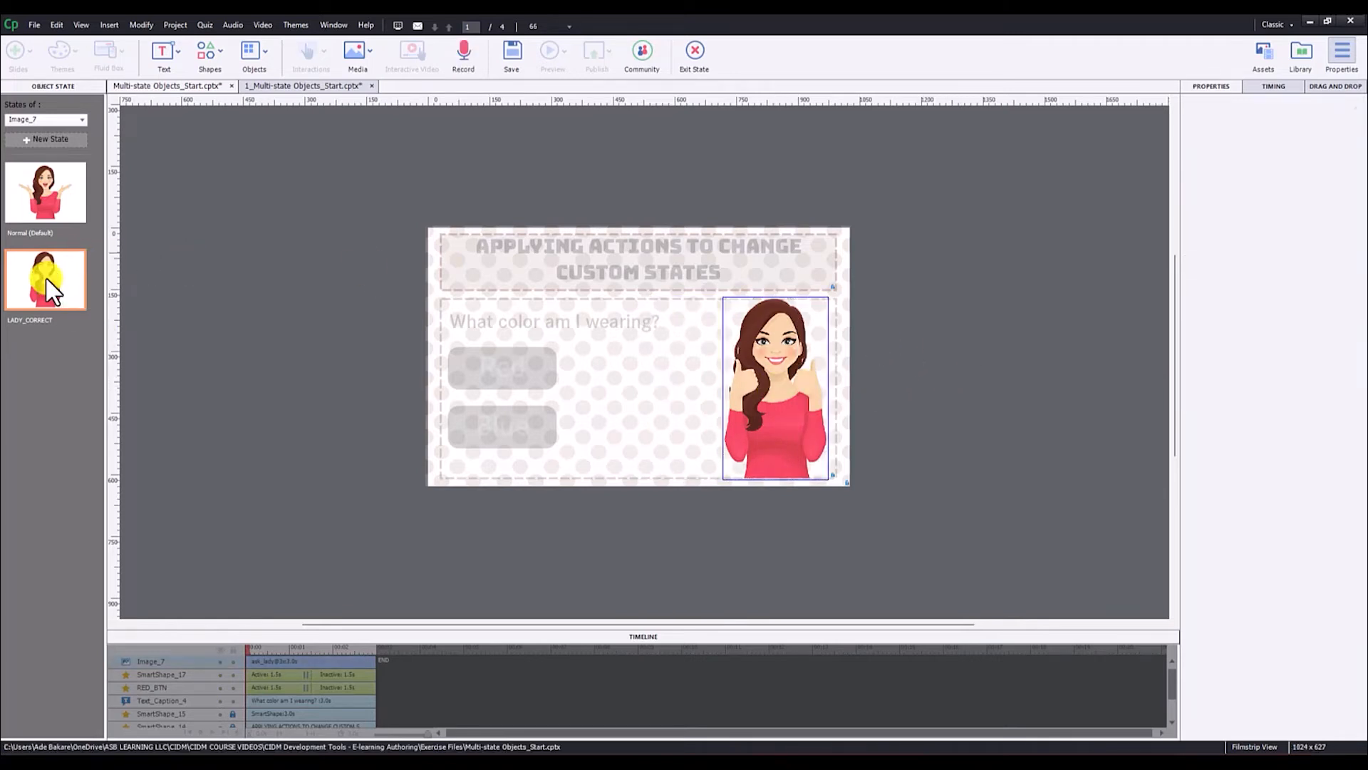
click(63, 138)
double_click(125, 149)
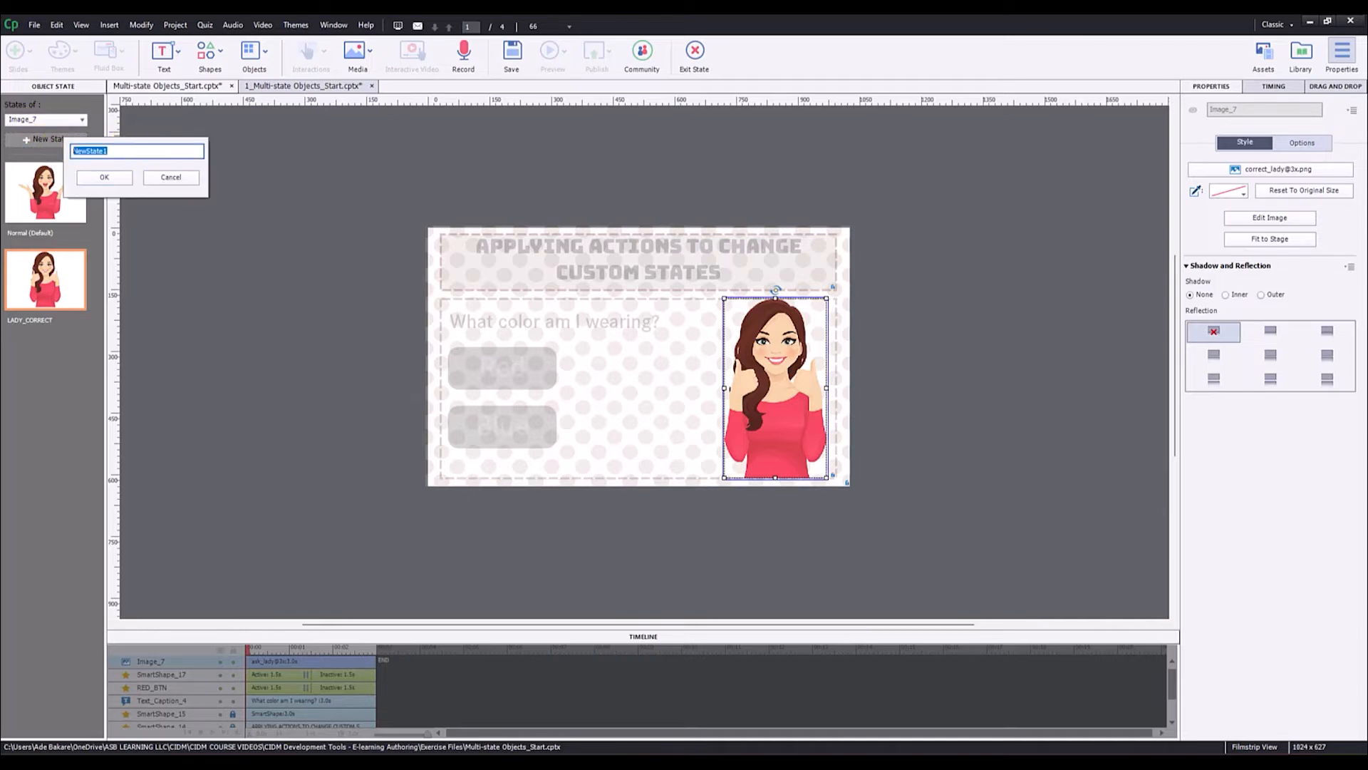
text(LADY_INCORRECT)
click(107, 178)
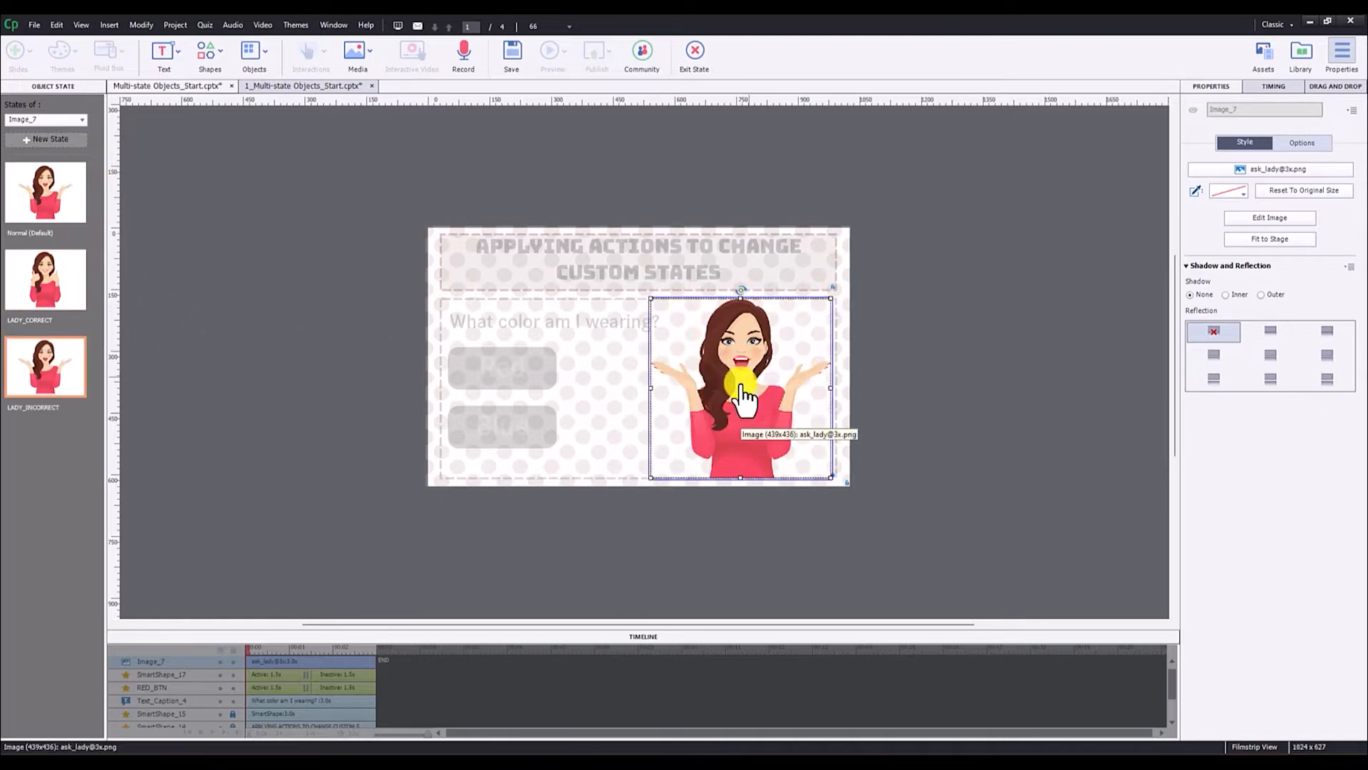
click(1268, 168)
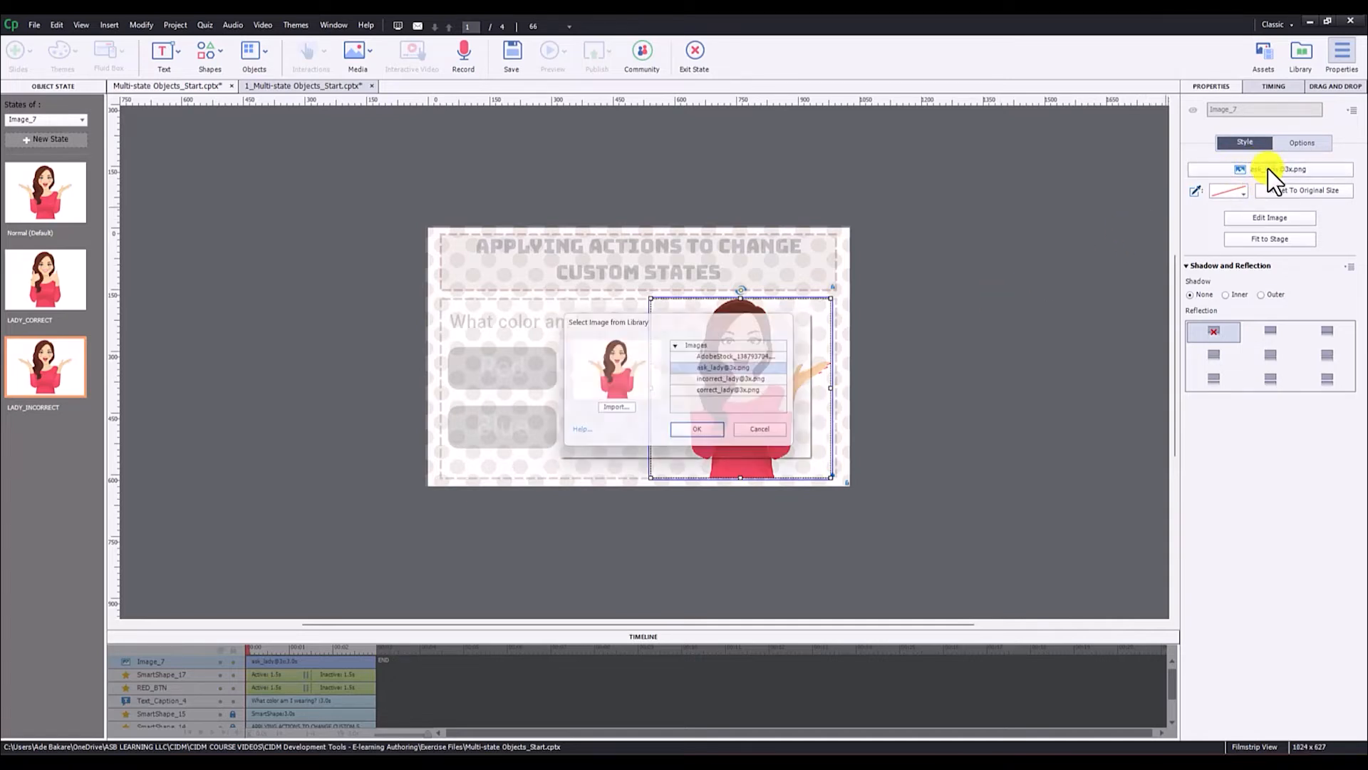
click(719, 382)
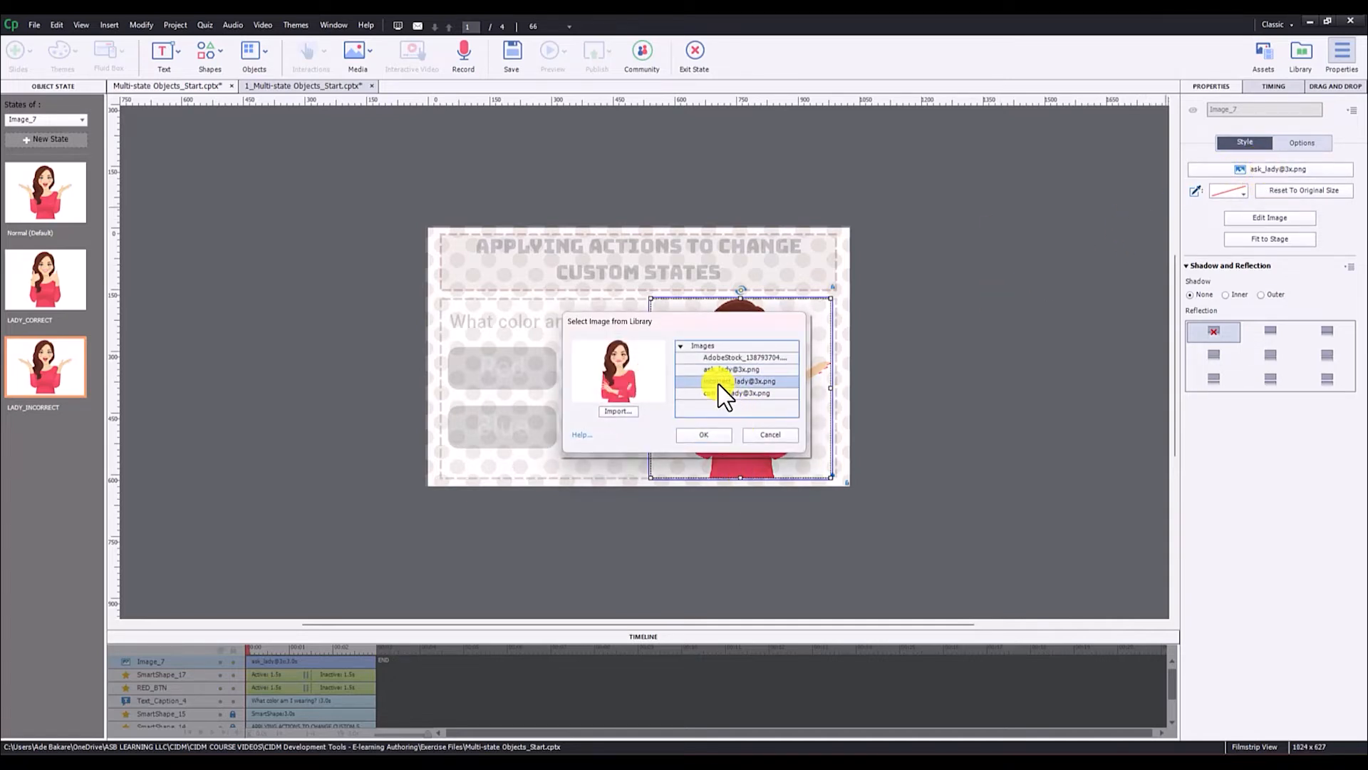
click(718, 435)
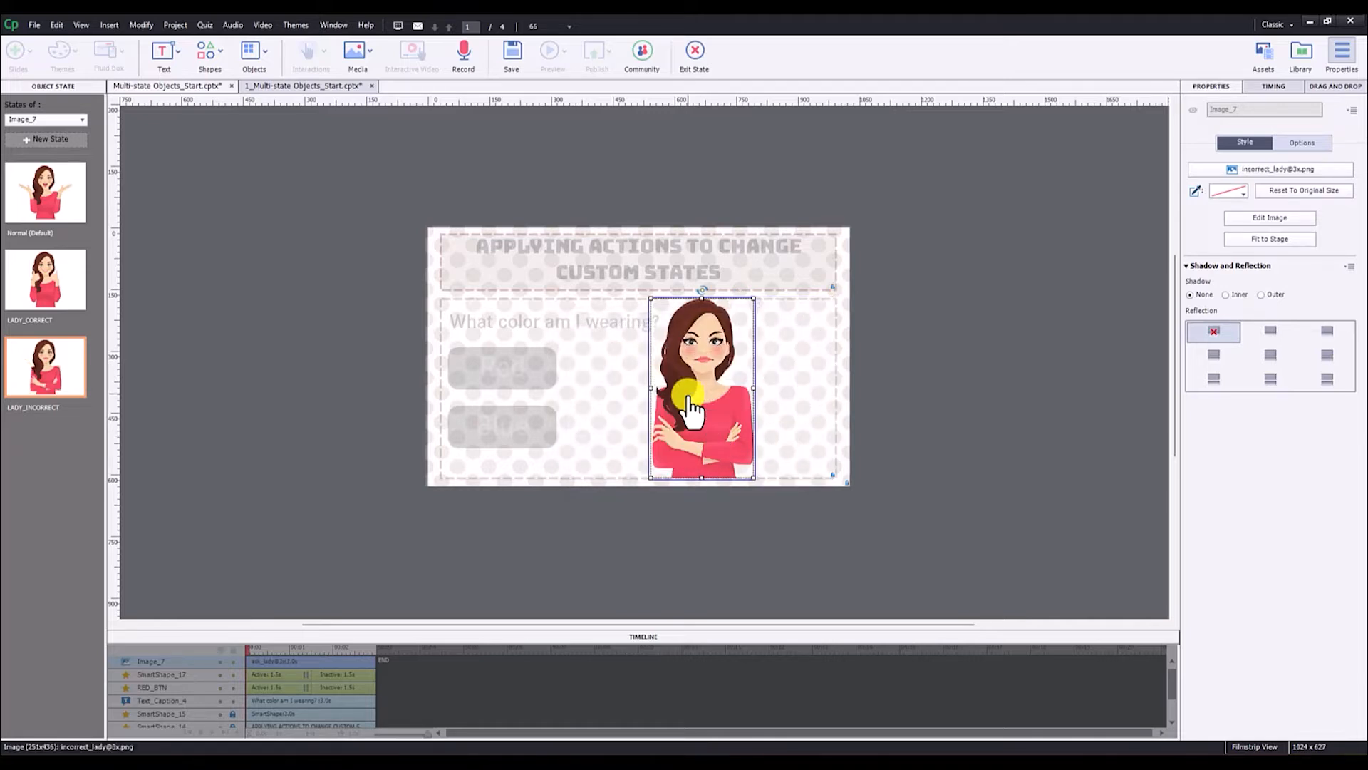
drag(689, 400, 763, 392)
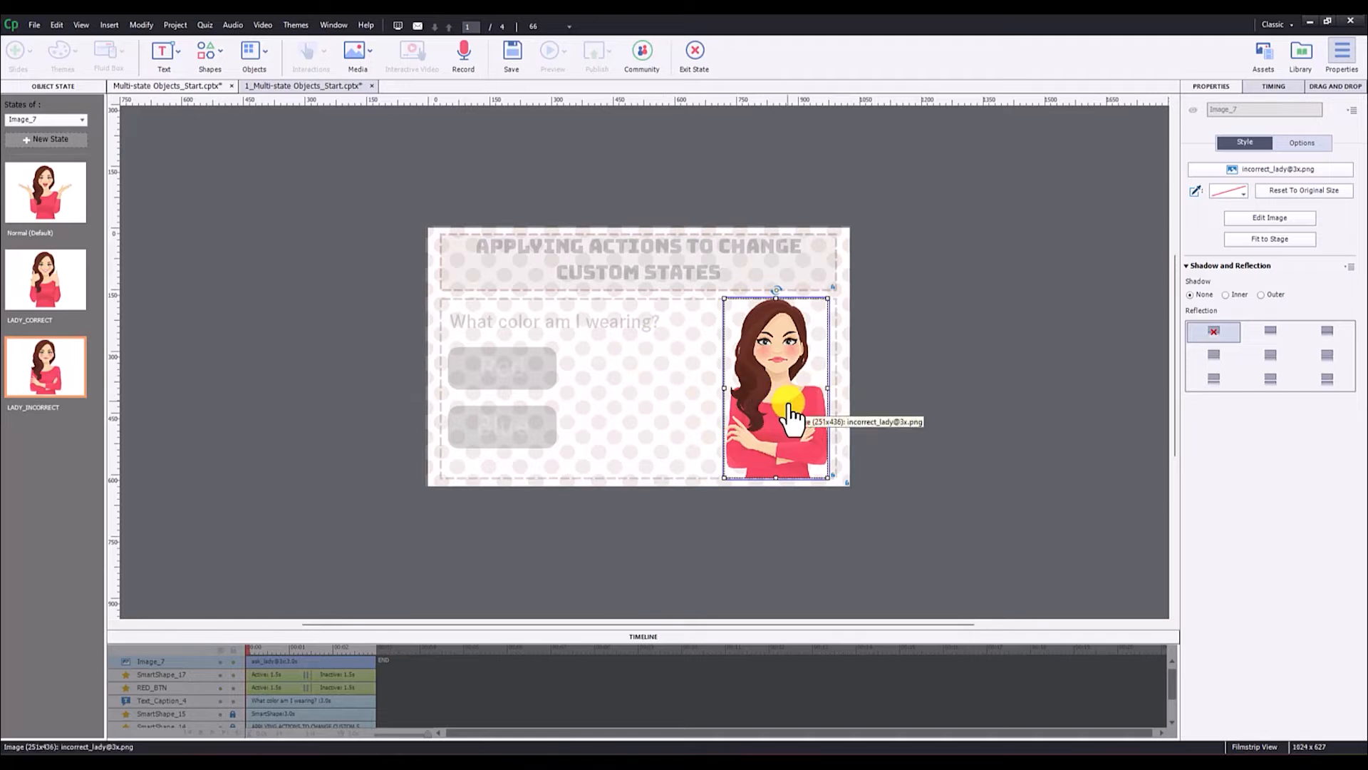
Step: Compare the image size and position in the LADY_CORRECT and LADY_INCORRECT states, and return to slide 3
click(44, 278)
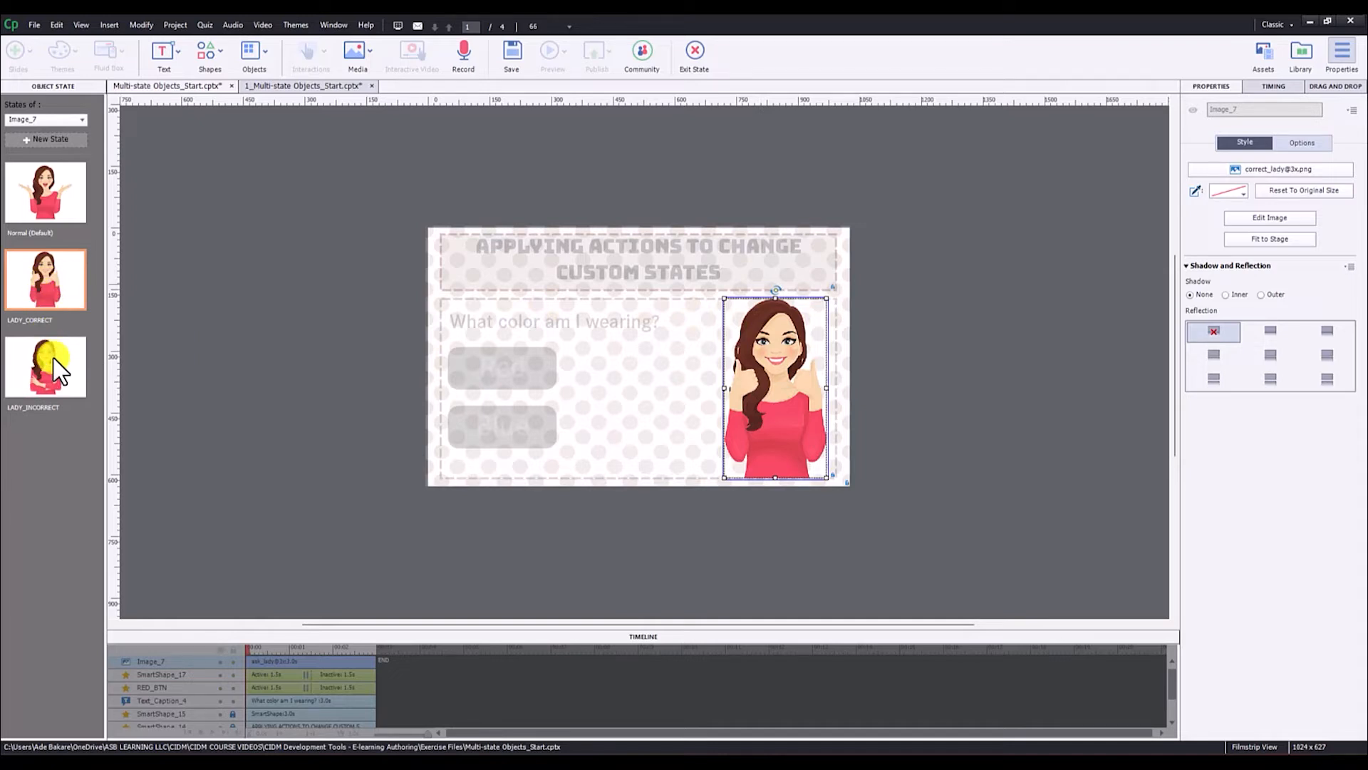
click(51, 382)
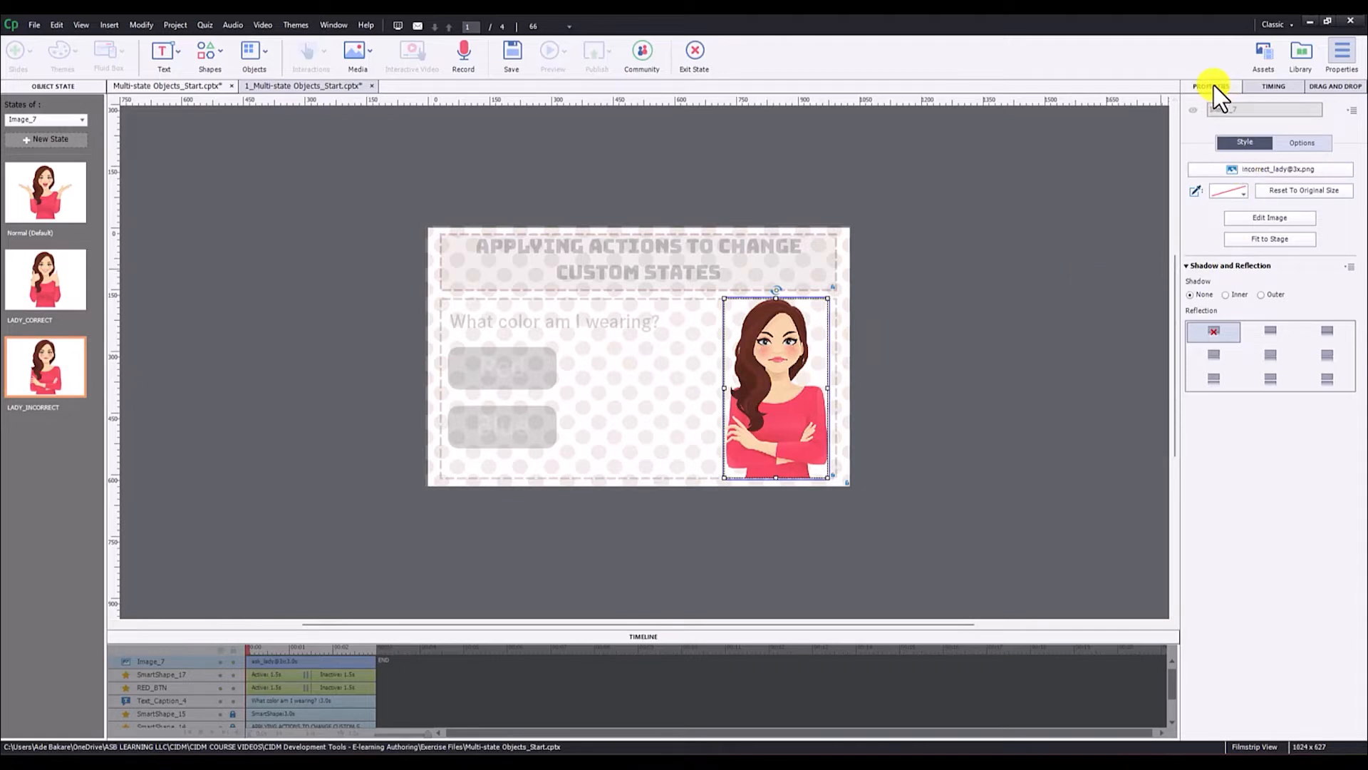
click(1303, 141)
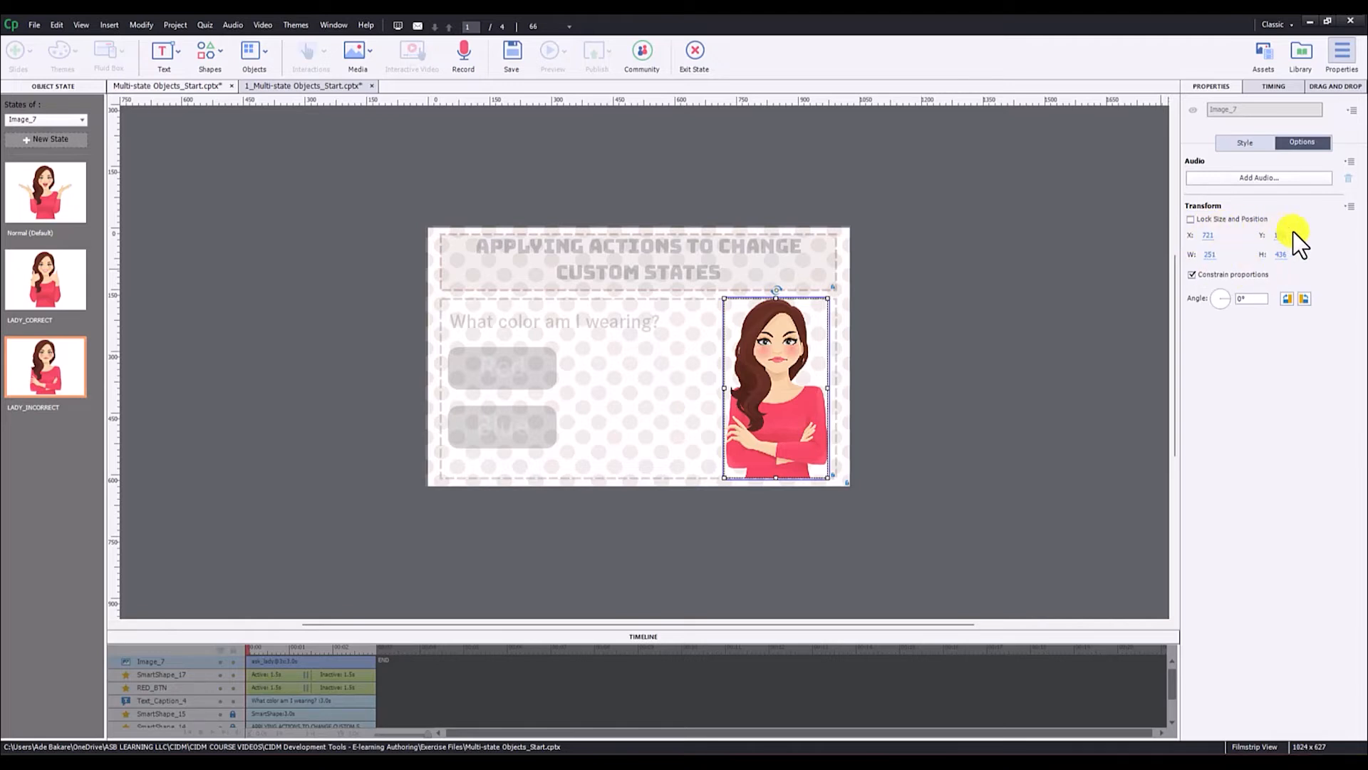
click(1034, 299)
right_click(787, 399)
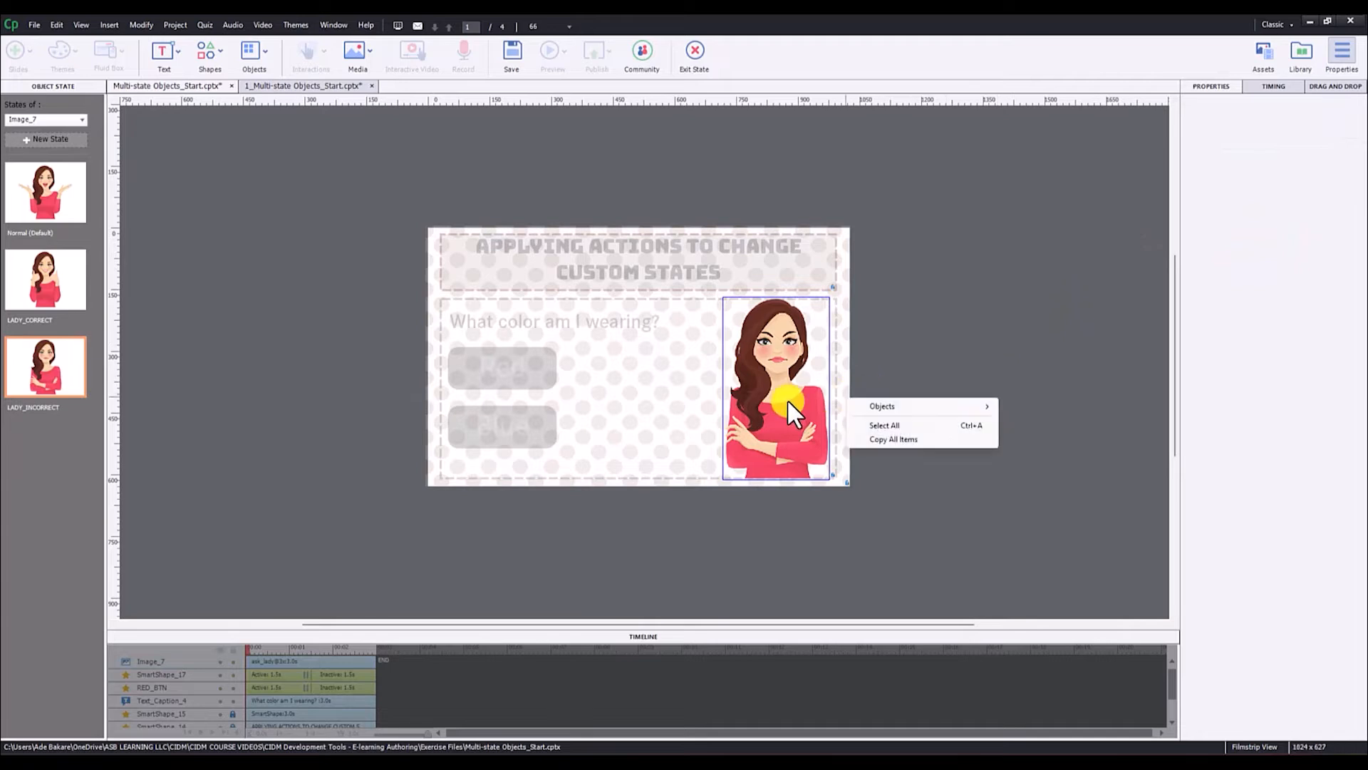
click(806, 377)
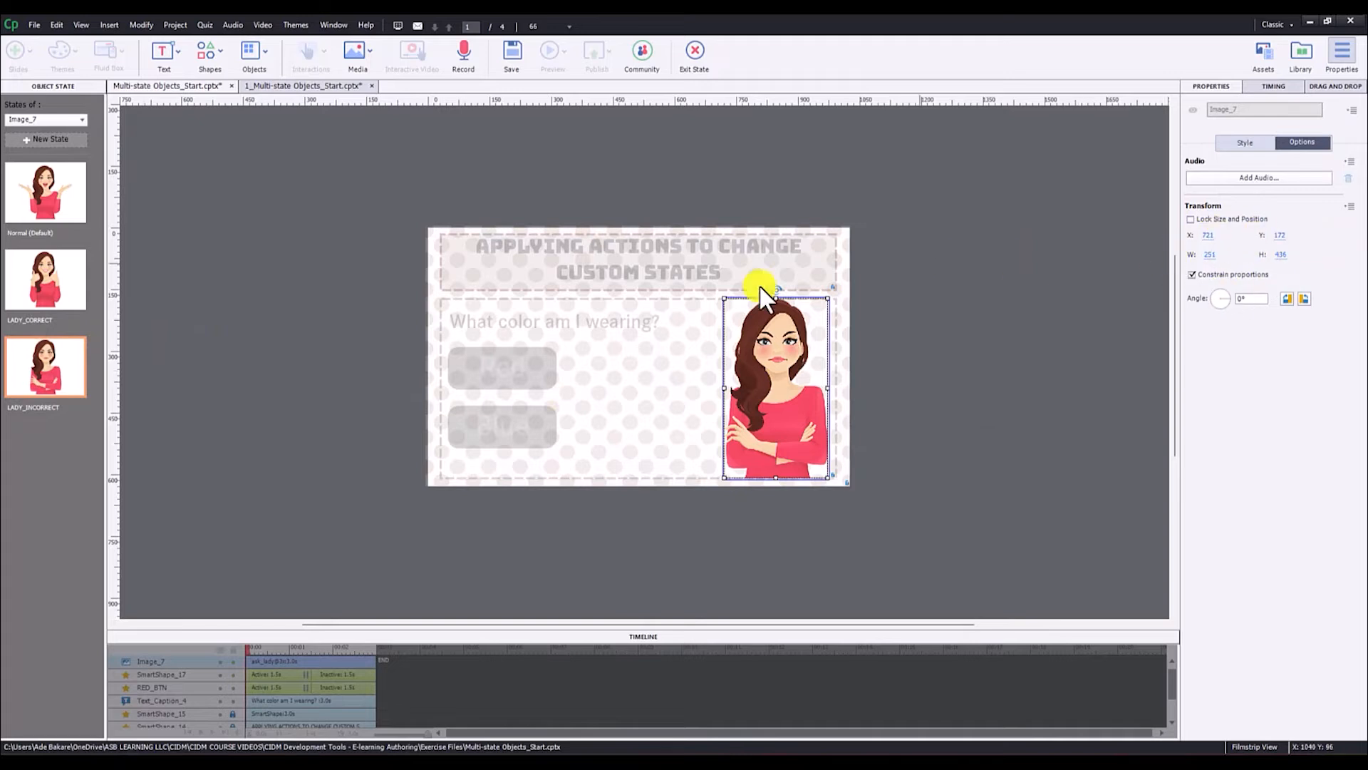
click(37, 285)
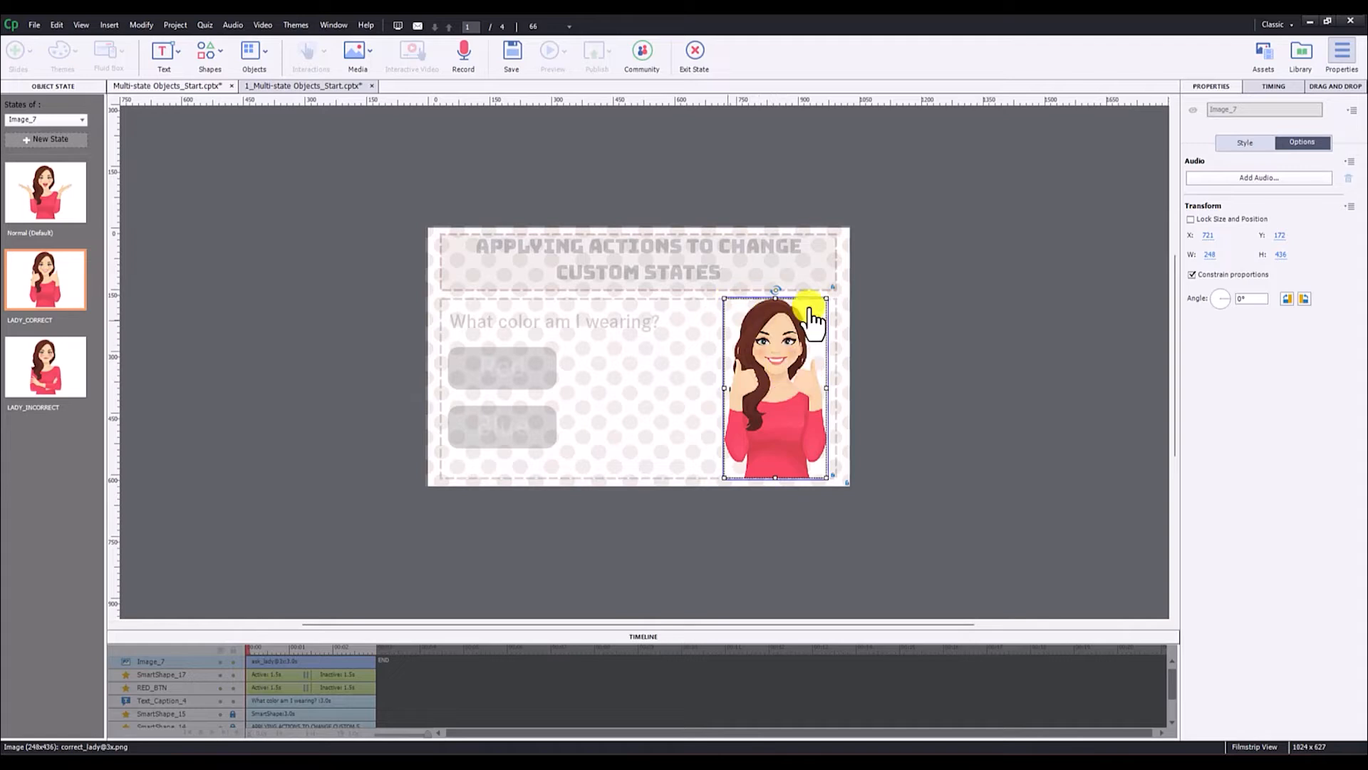
click(694, 53)
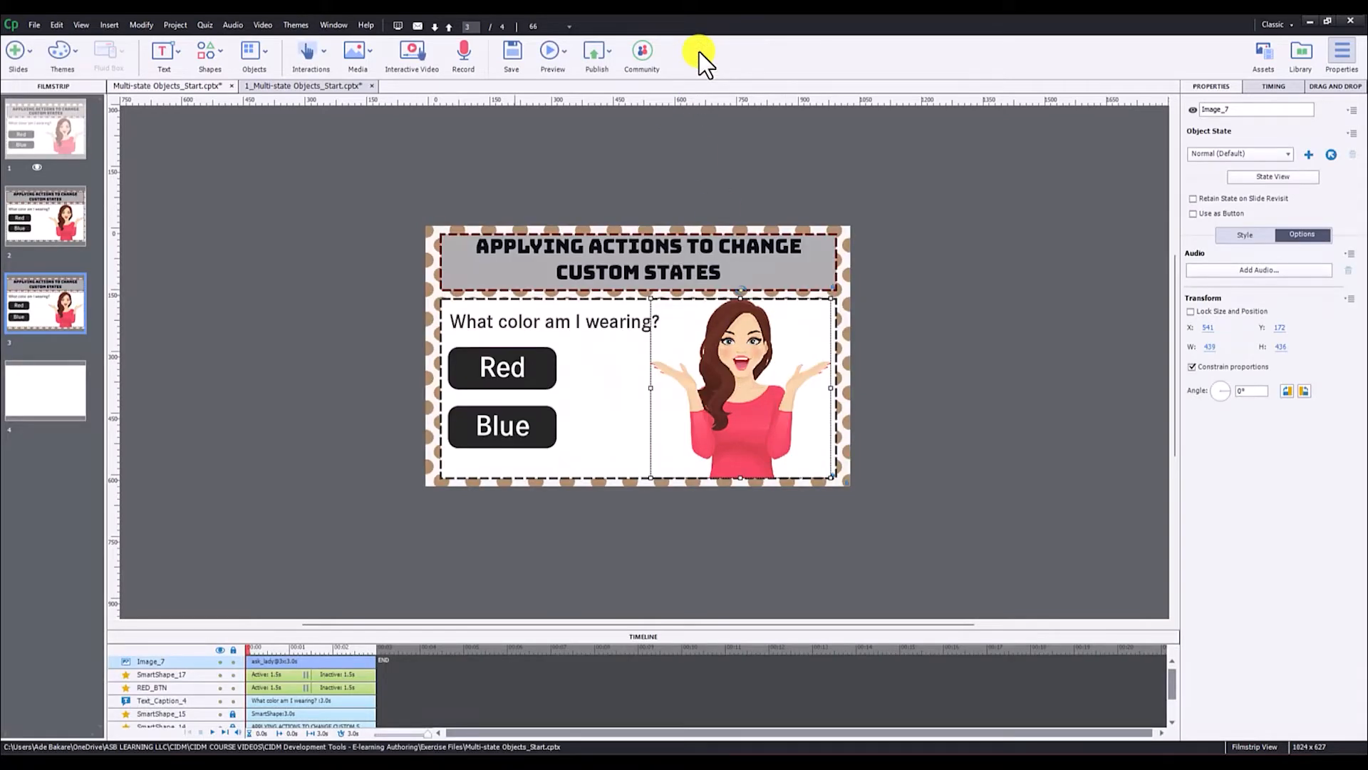
click(980, 224)
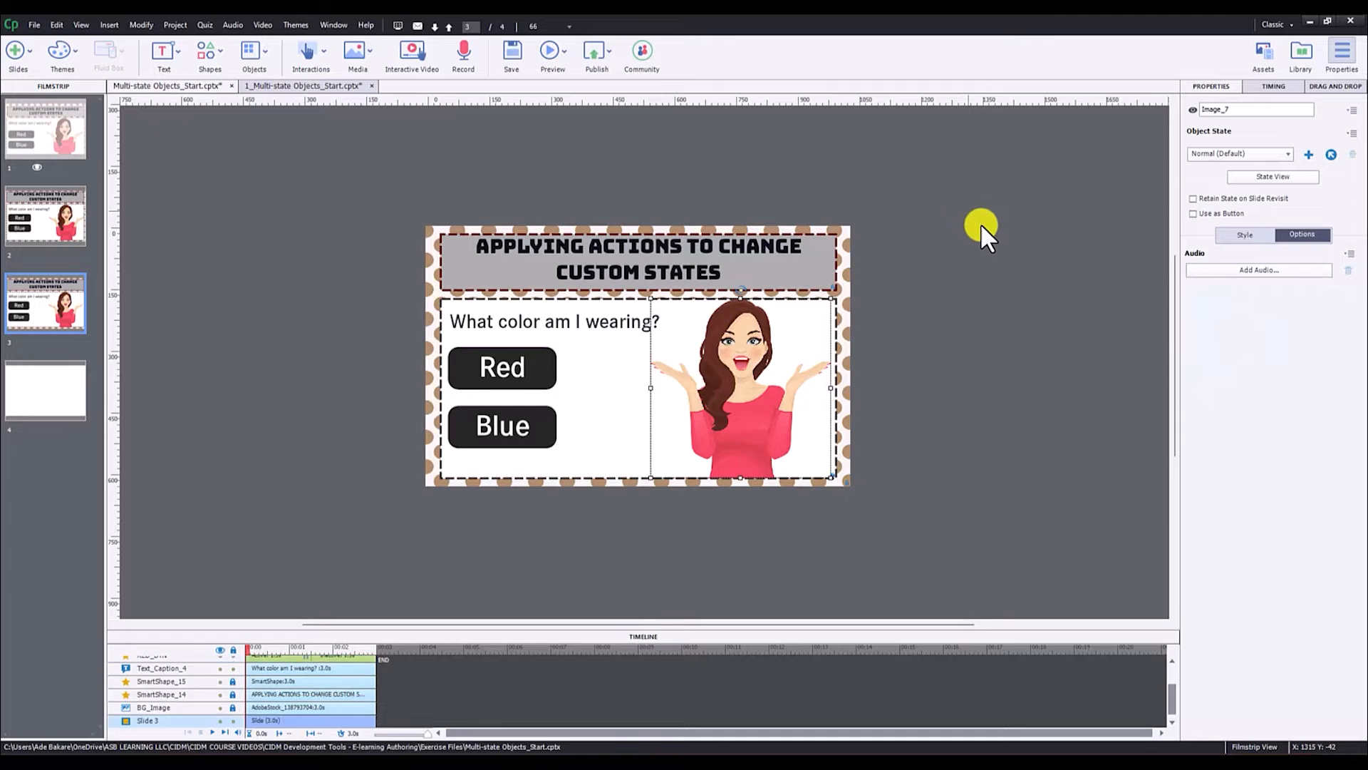
Step: Review the lady image's custom states and the Blue button's built-in states, leaving the state view after each
click(745, 398)
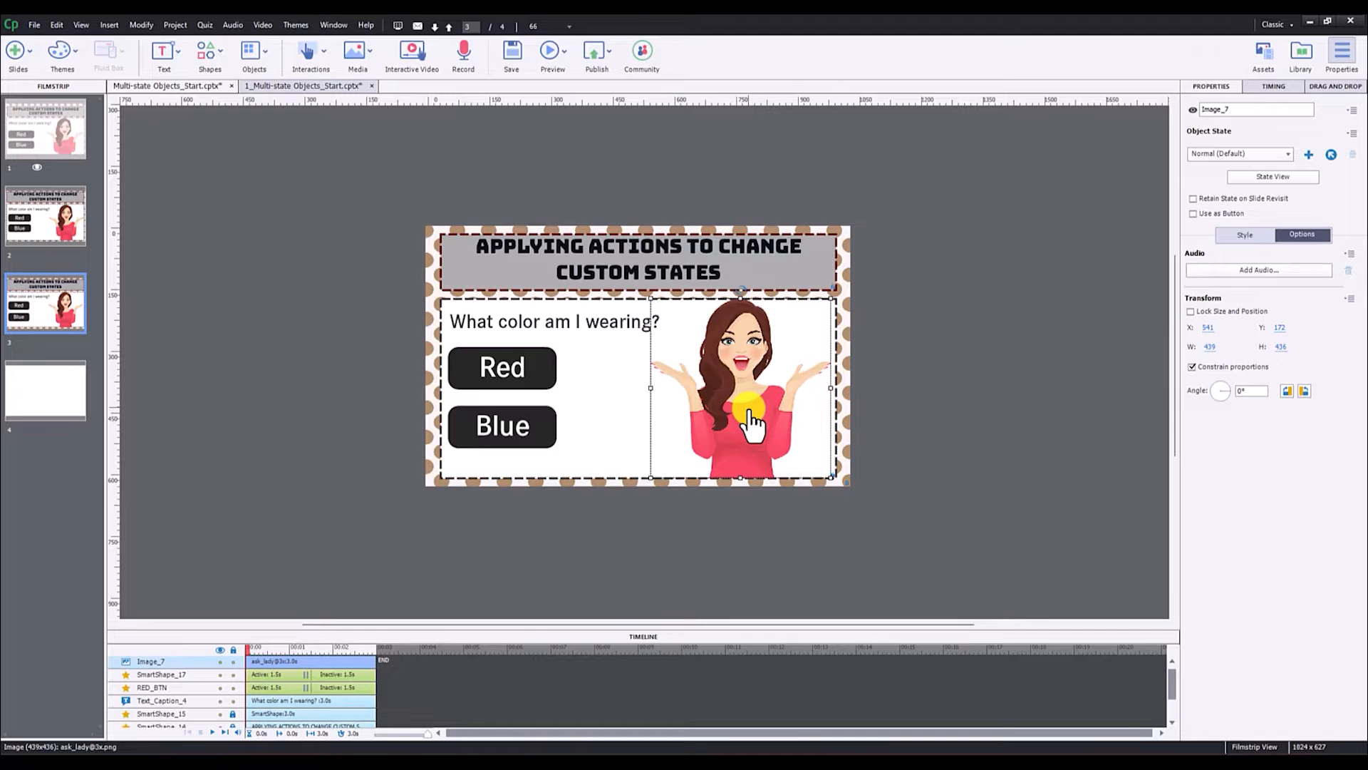
click(1272, 178)
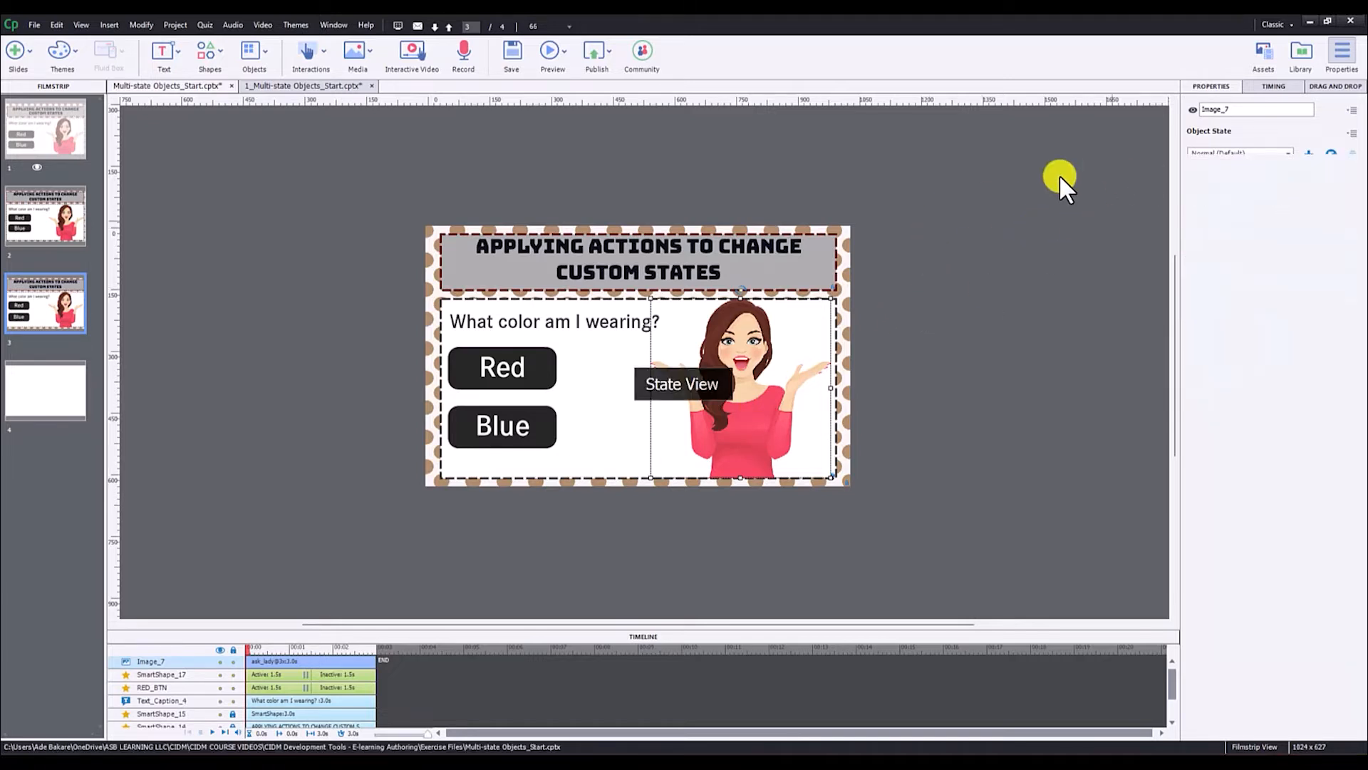
click(40, 277)
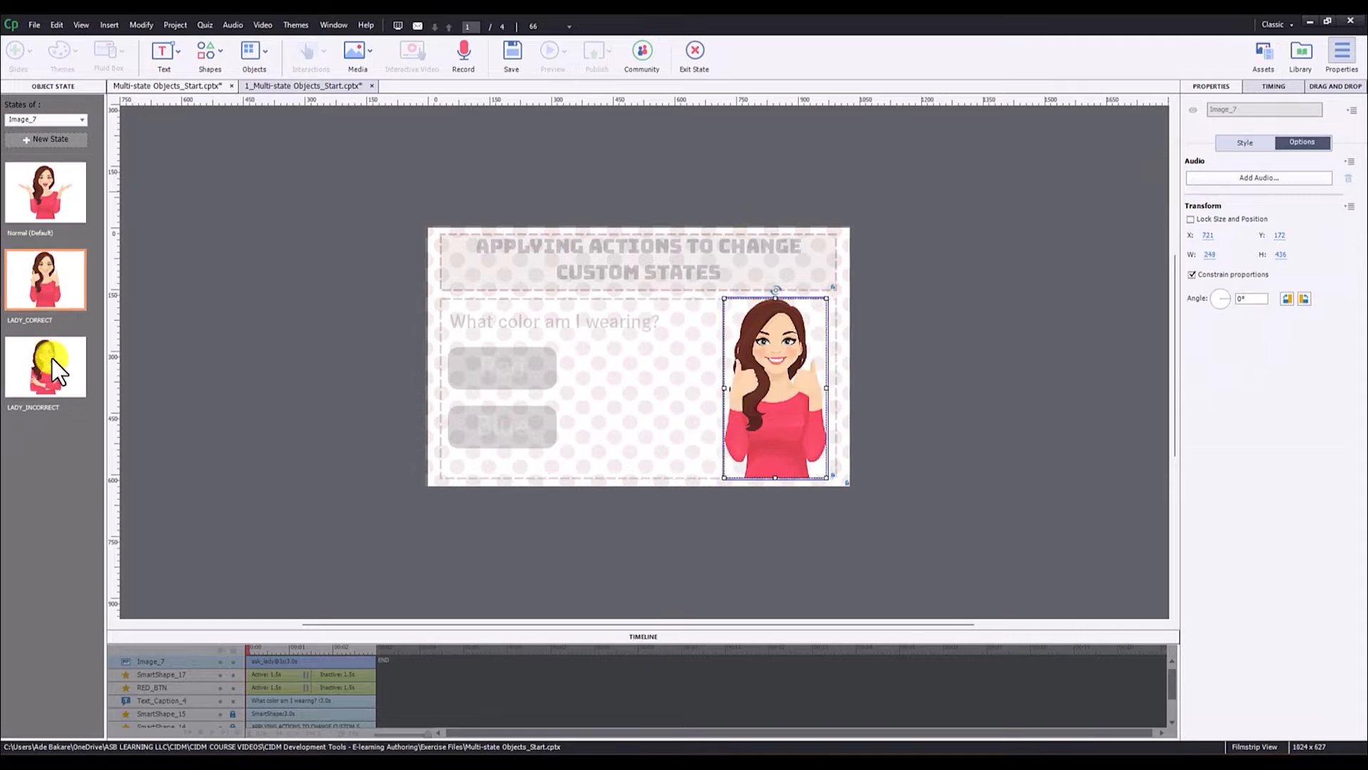
click(53, 379)
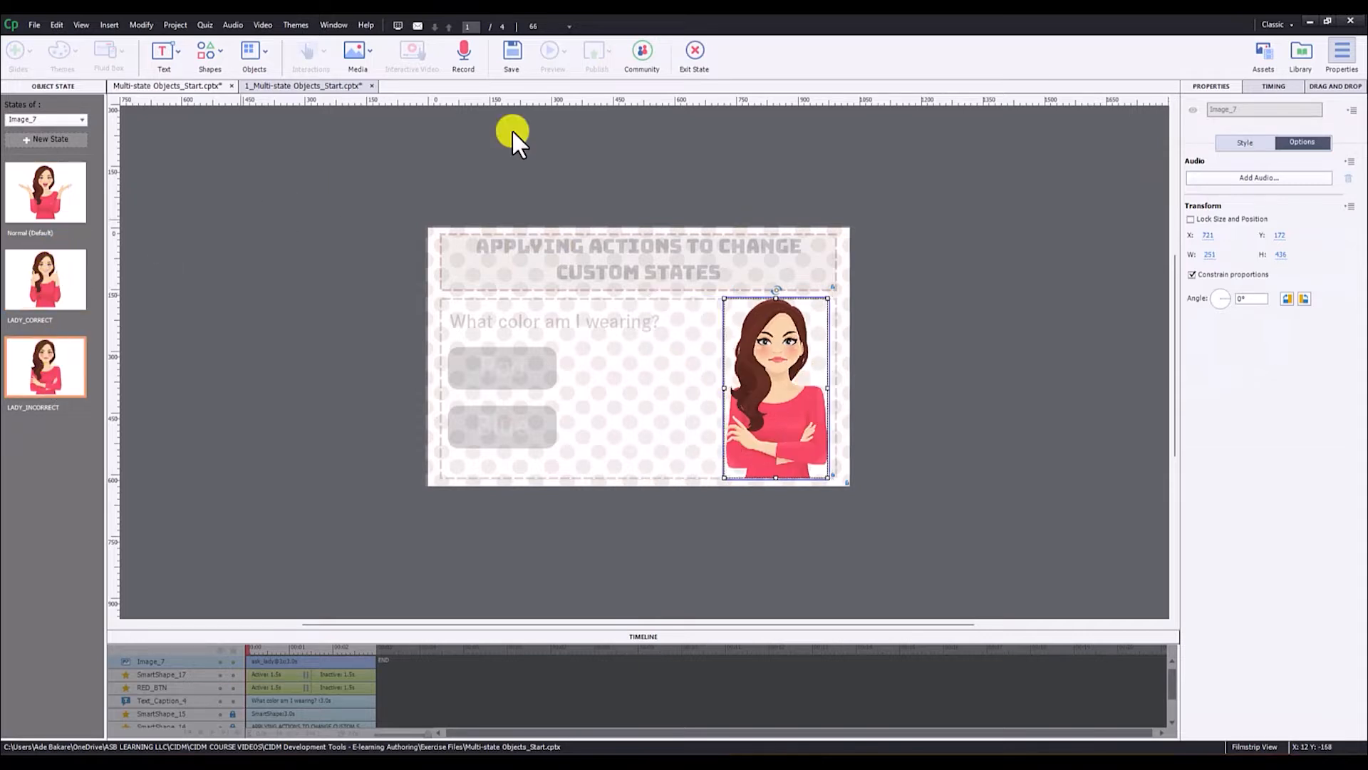
click(696, 52)
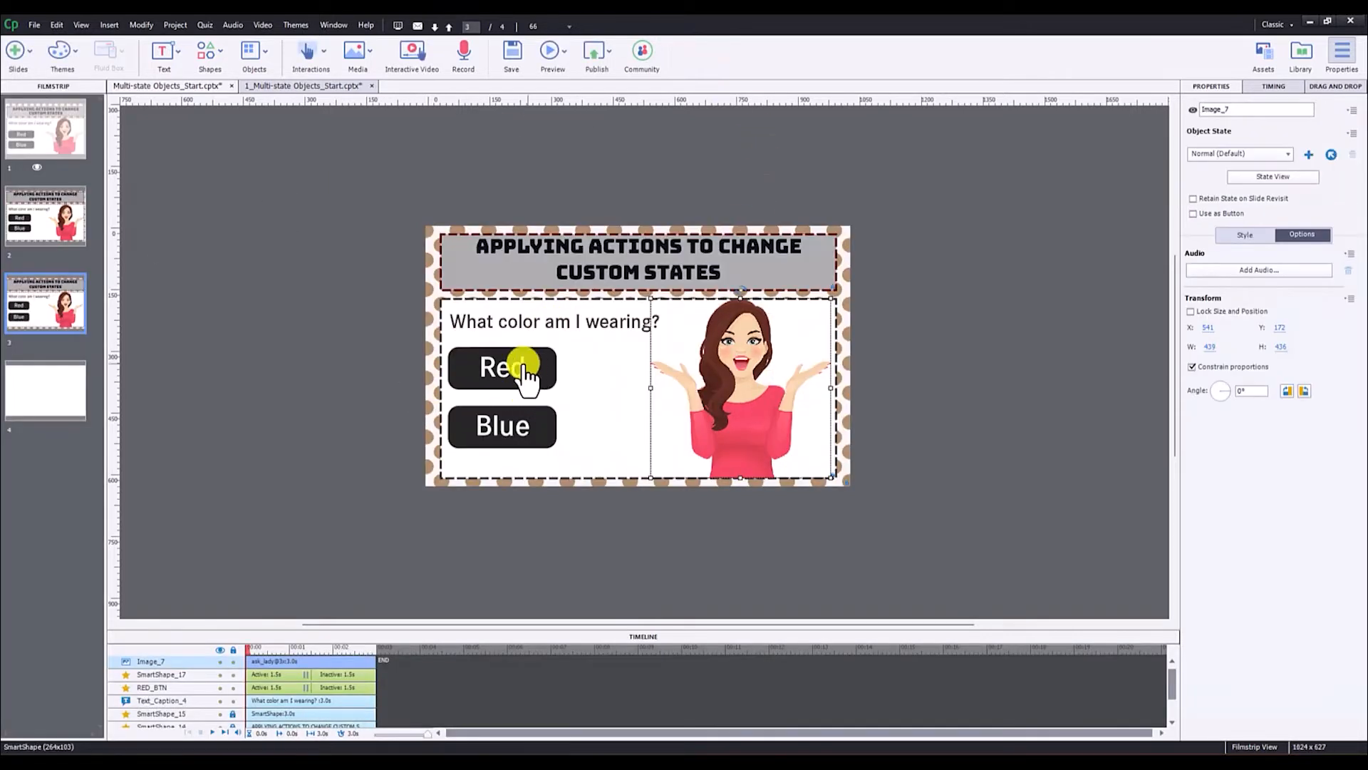
click(522, 369)
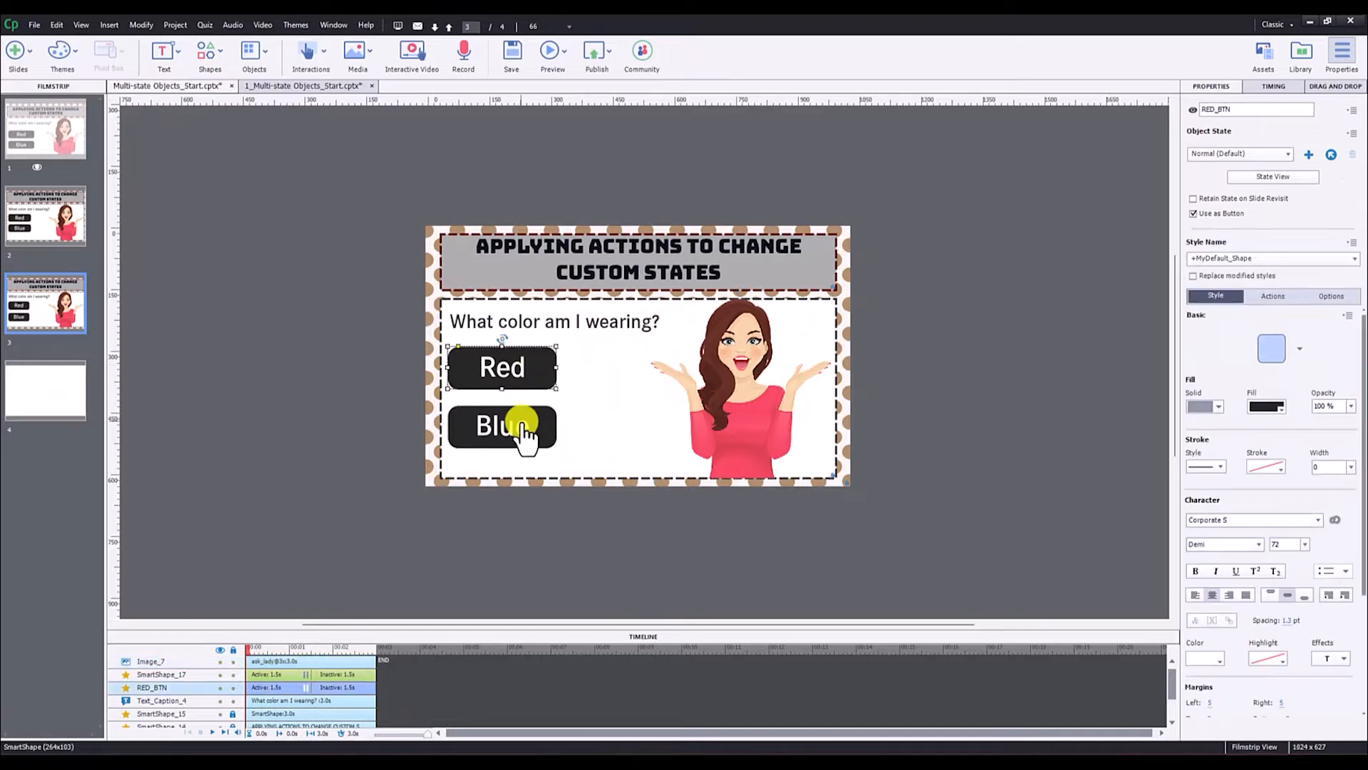
click(525, 432)
click(520, 371)
click(524, 428)
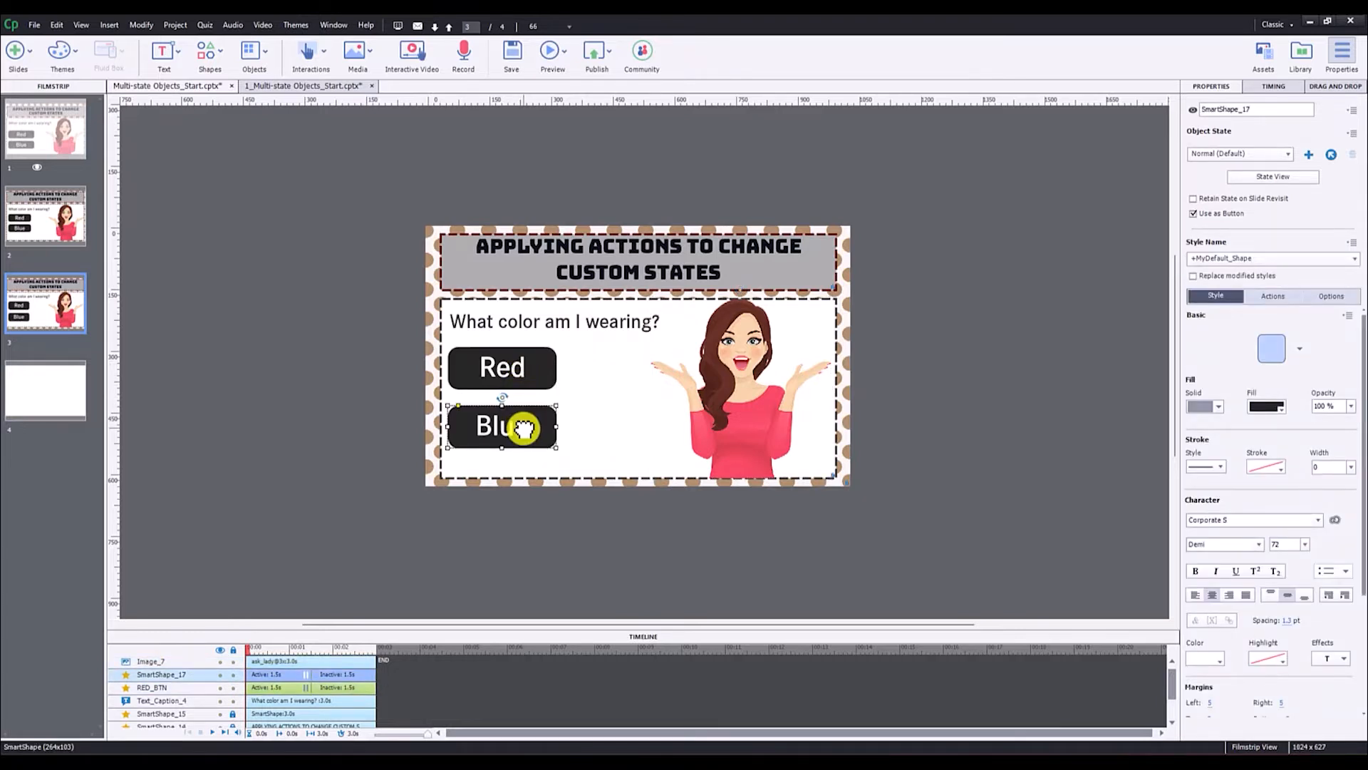
click(1274, 177)
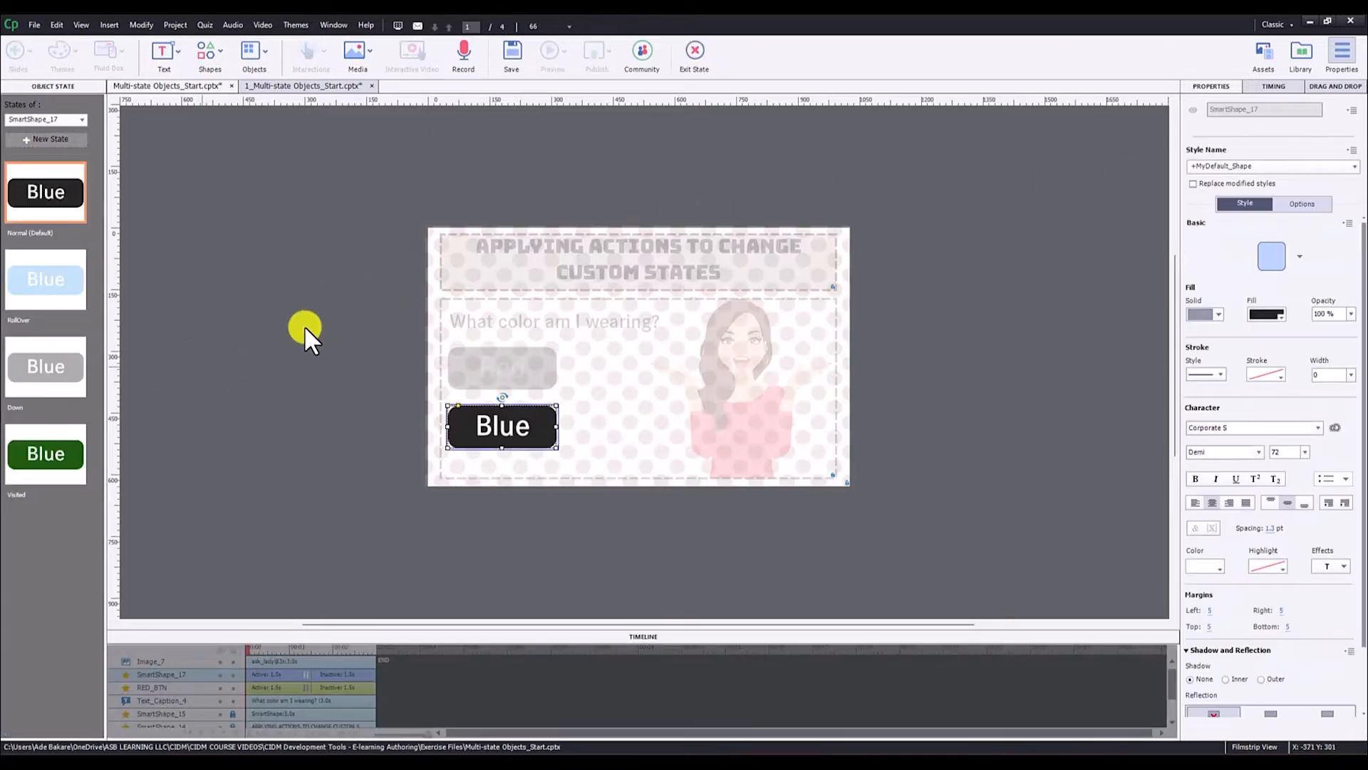
click(694, 47)
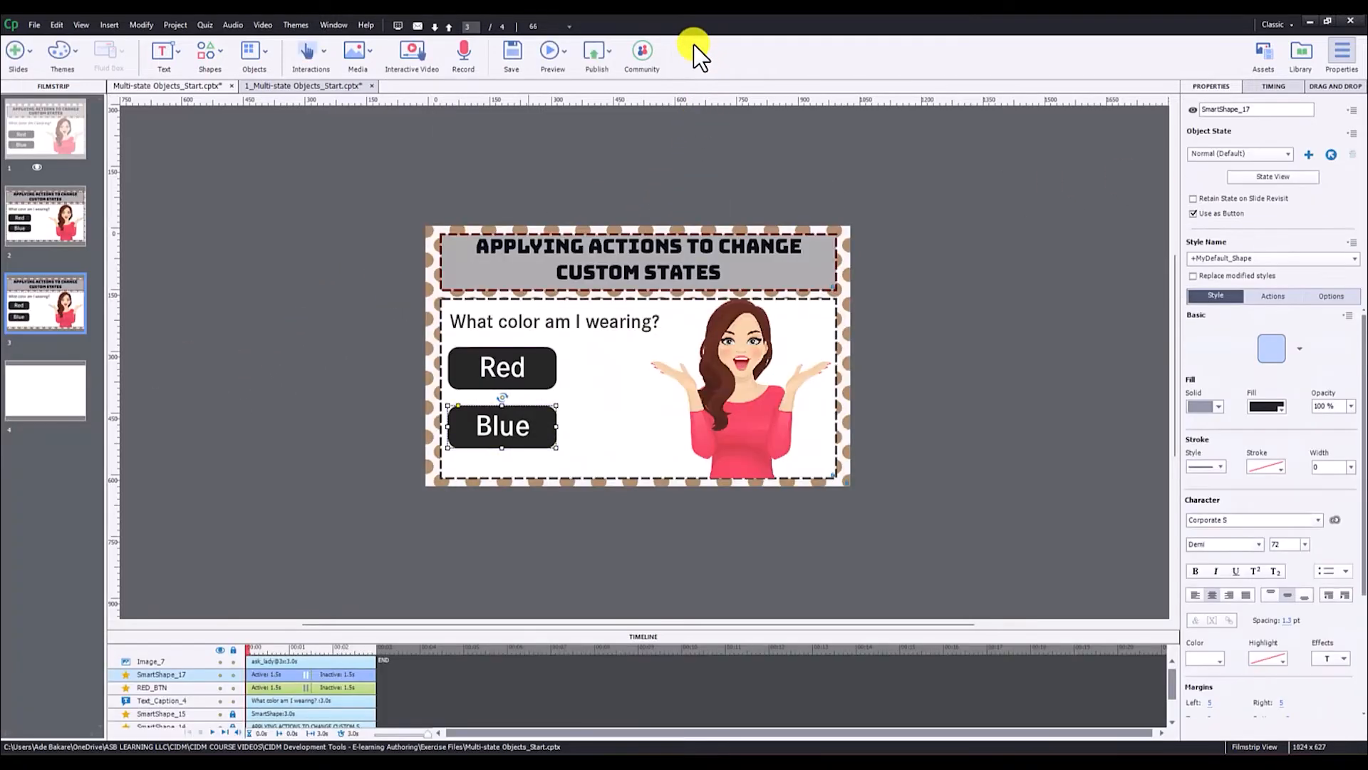
Step: Set the Red button's On Success action to Change State of
click(484, 370)
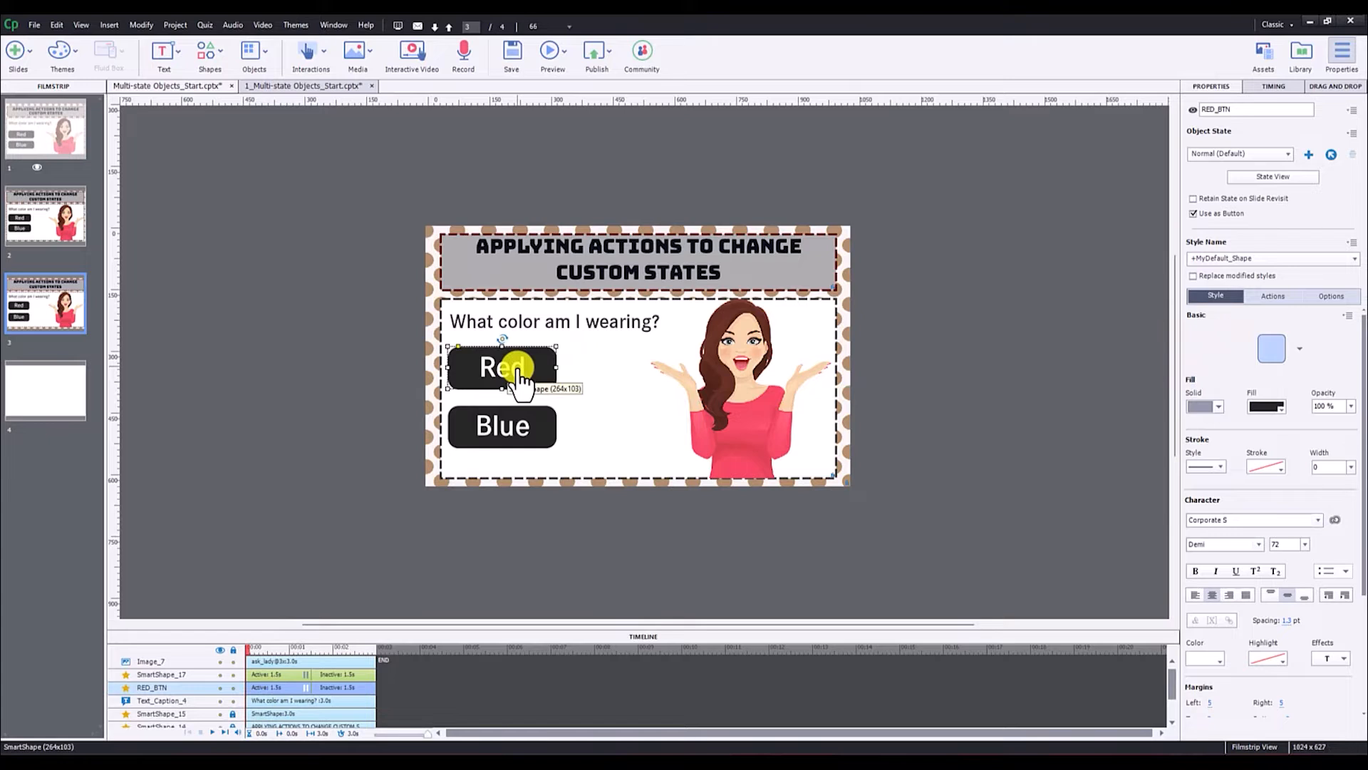
click(1269, 300)
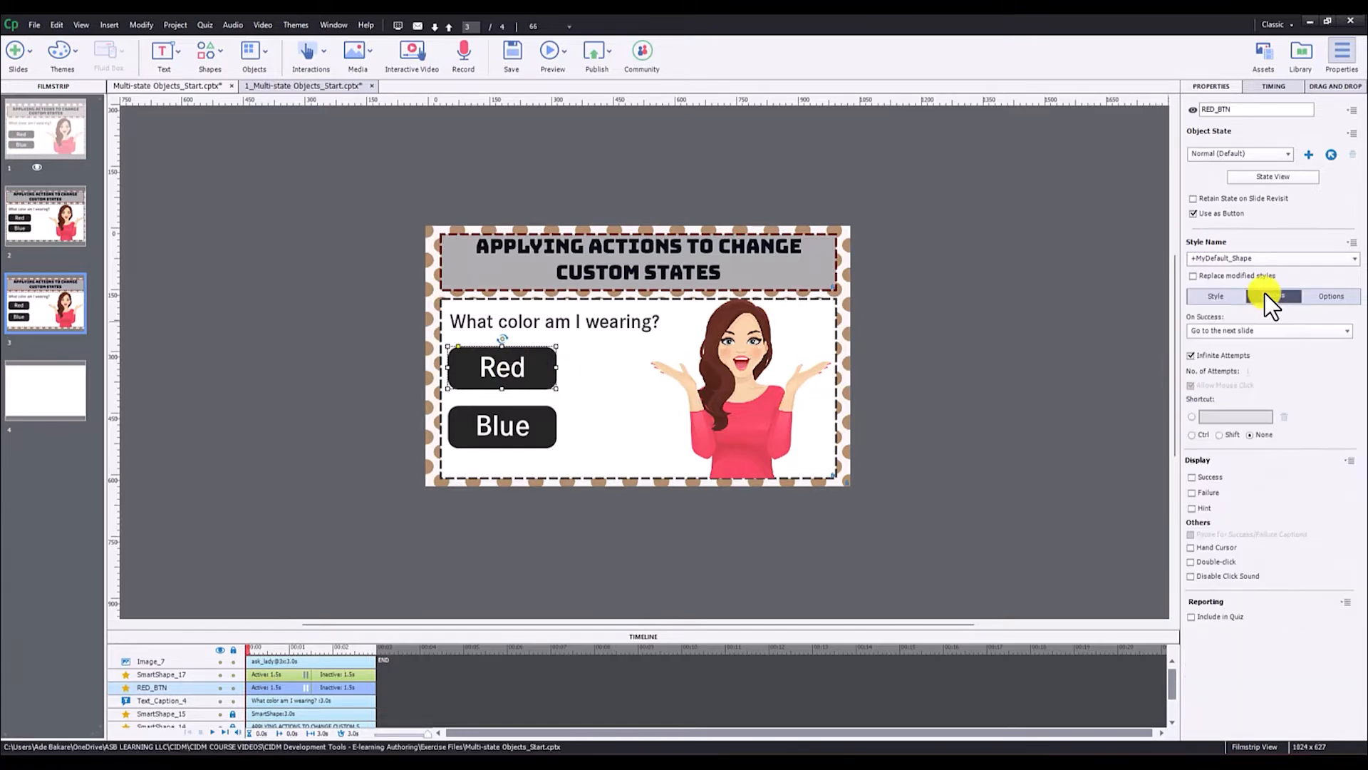
click(1317, 334)
scroll(1226, 515, down, 2)
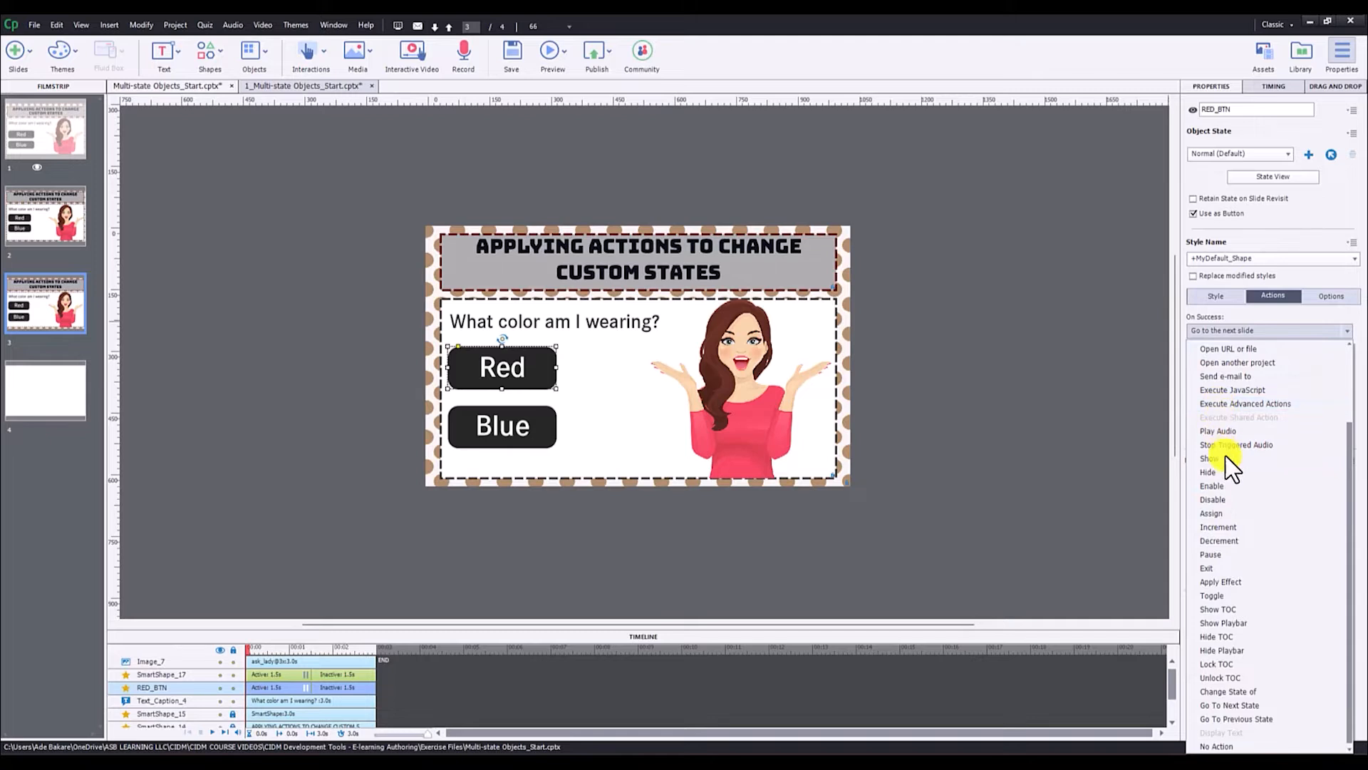
scroll(1246, 694, up, 2)
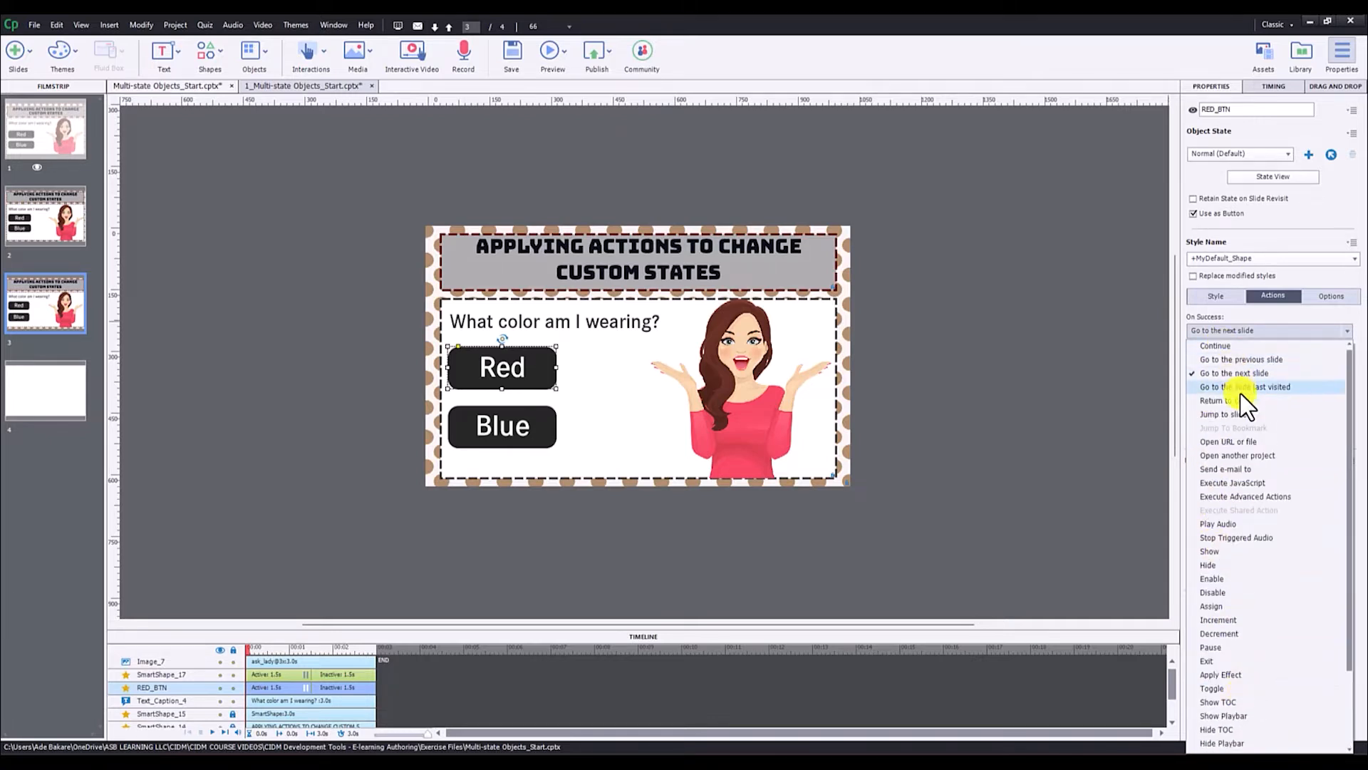
scroll(1229, 563, down, 2)
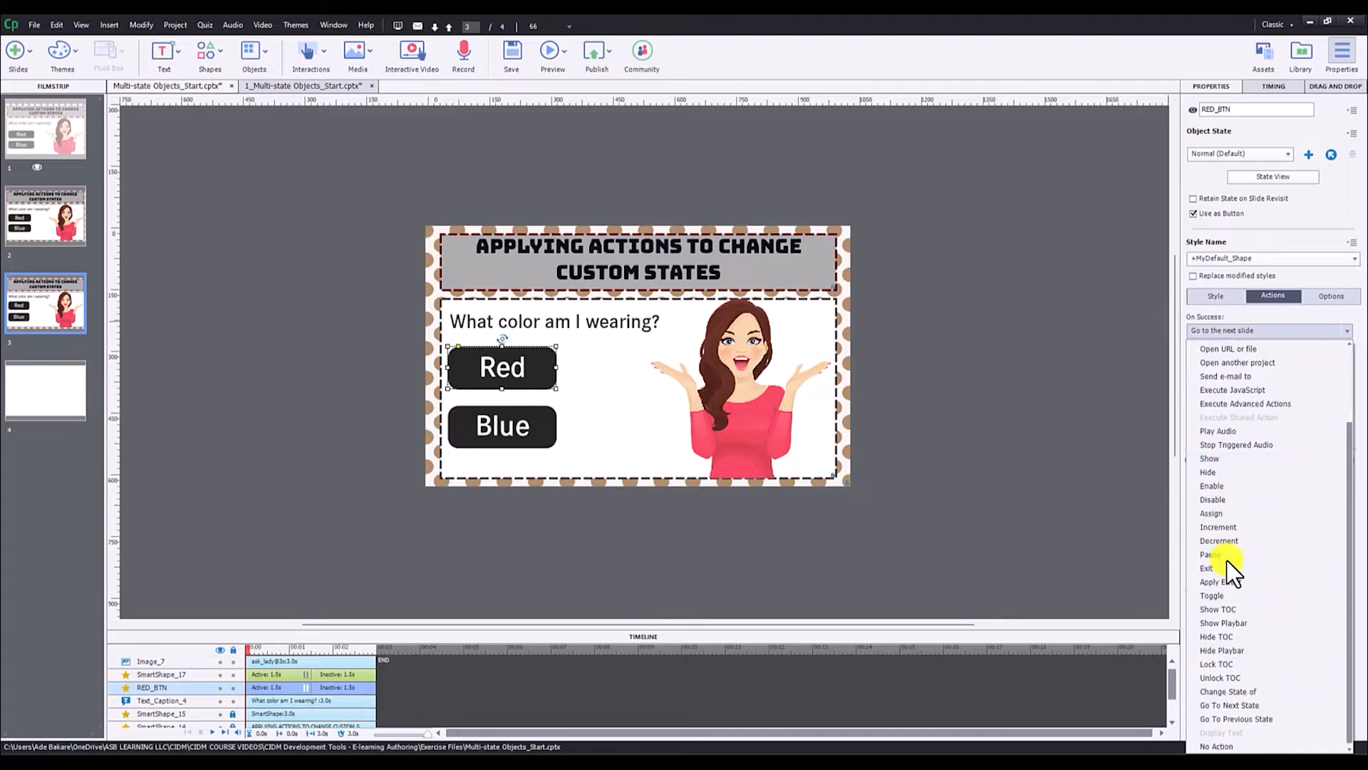
scroll(1236, 659, up, 2)
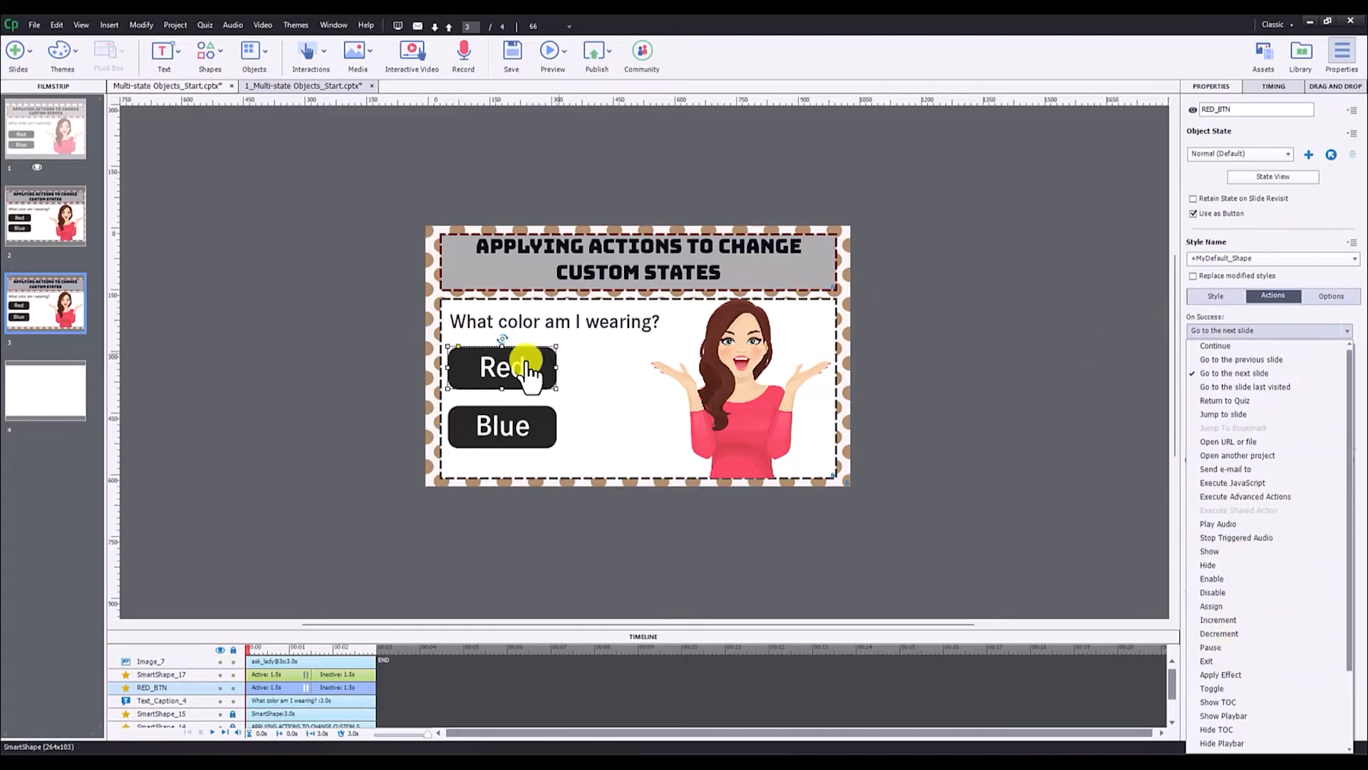
scroll(1278, 439, down, 2)
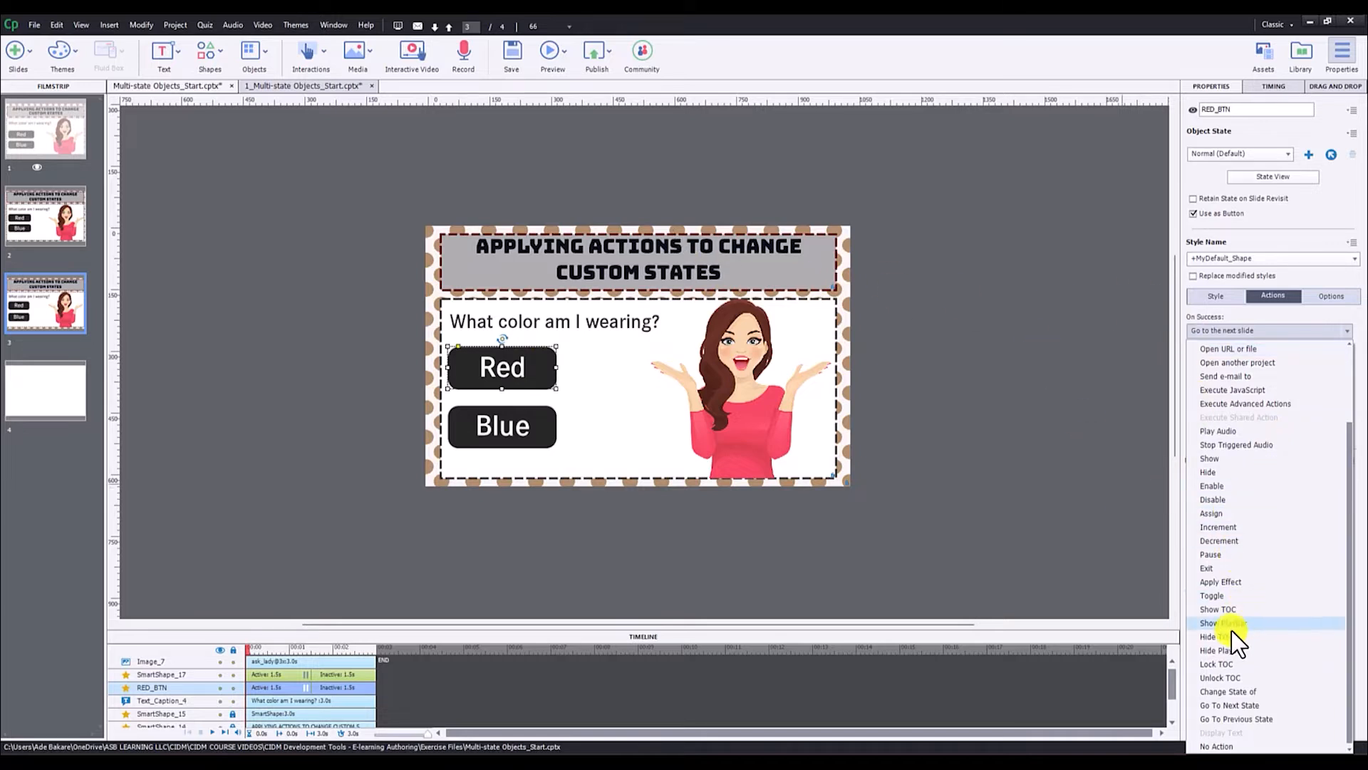
click(1228, 691)
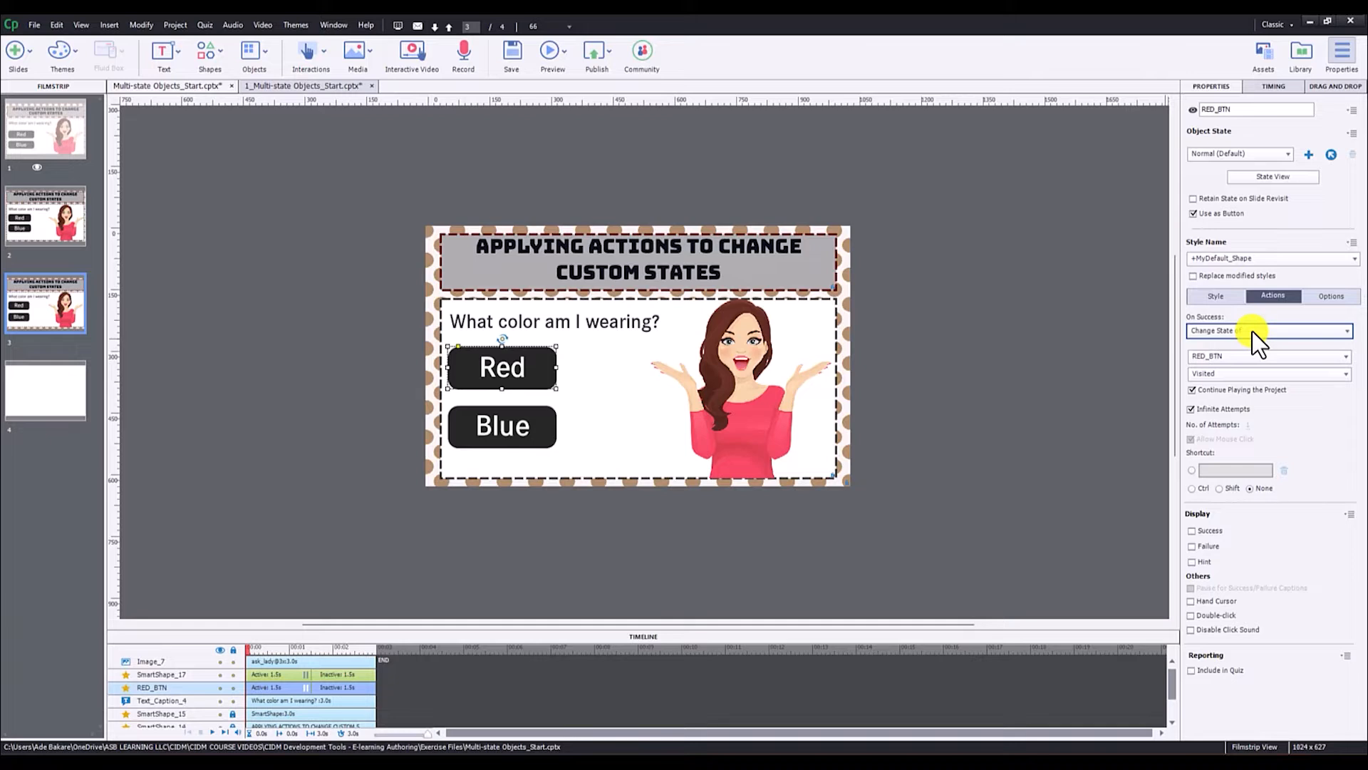
Step: Make Image_7 the target of the Red button's state change, and enlarge the timeline area to show all the slide's layers
click(1281, 355)
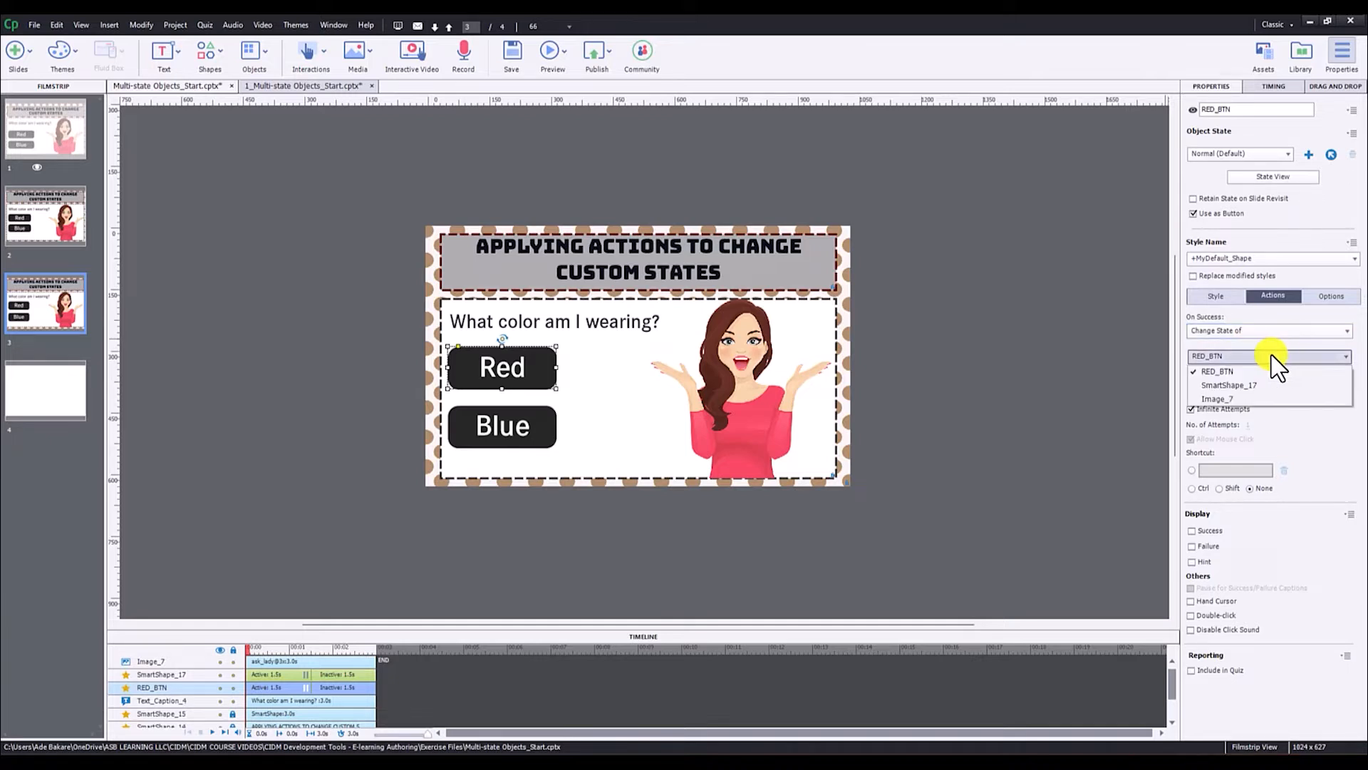
click(1222, 399)
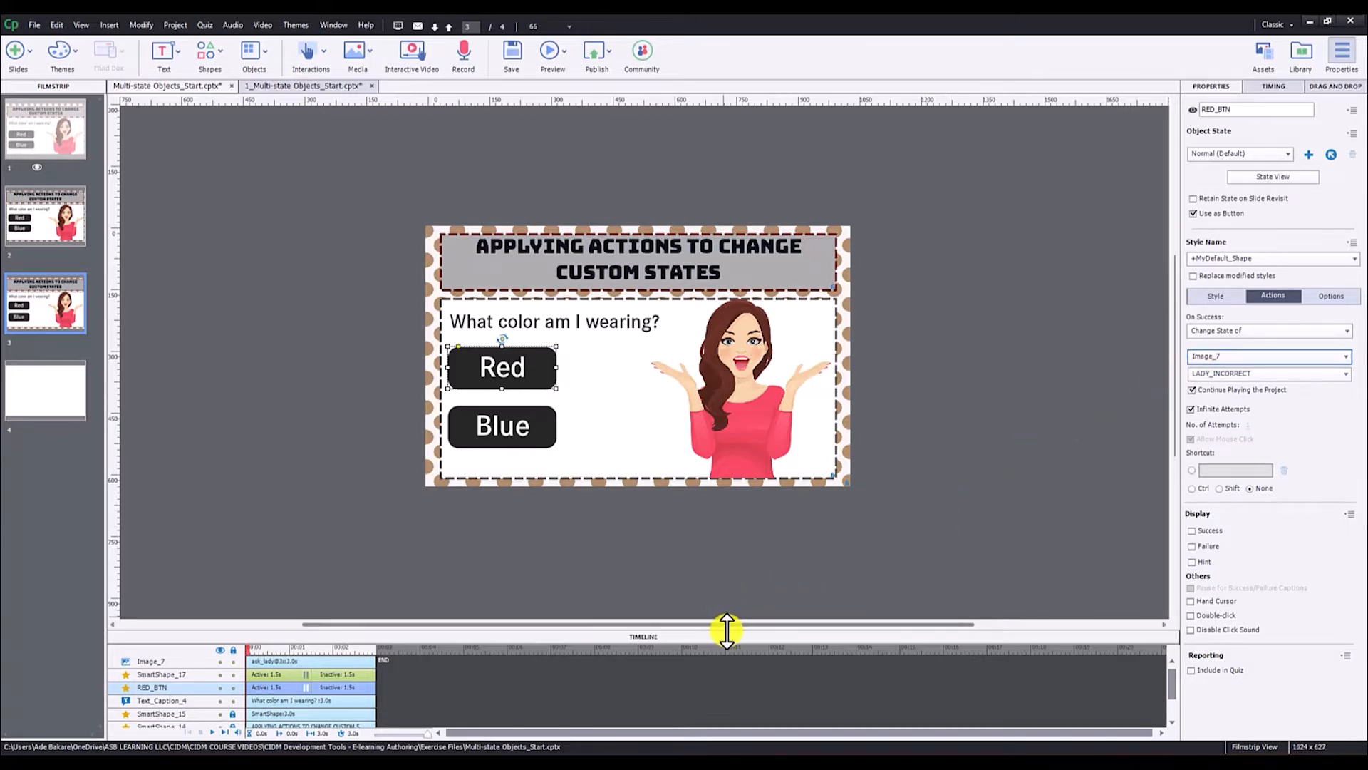
drag(726, 630, 726, 574)
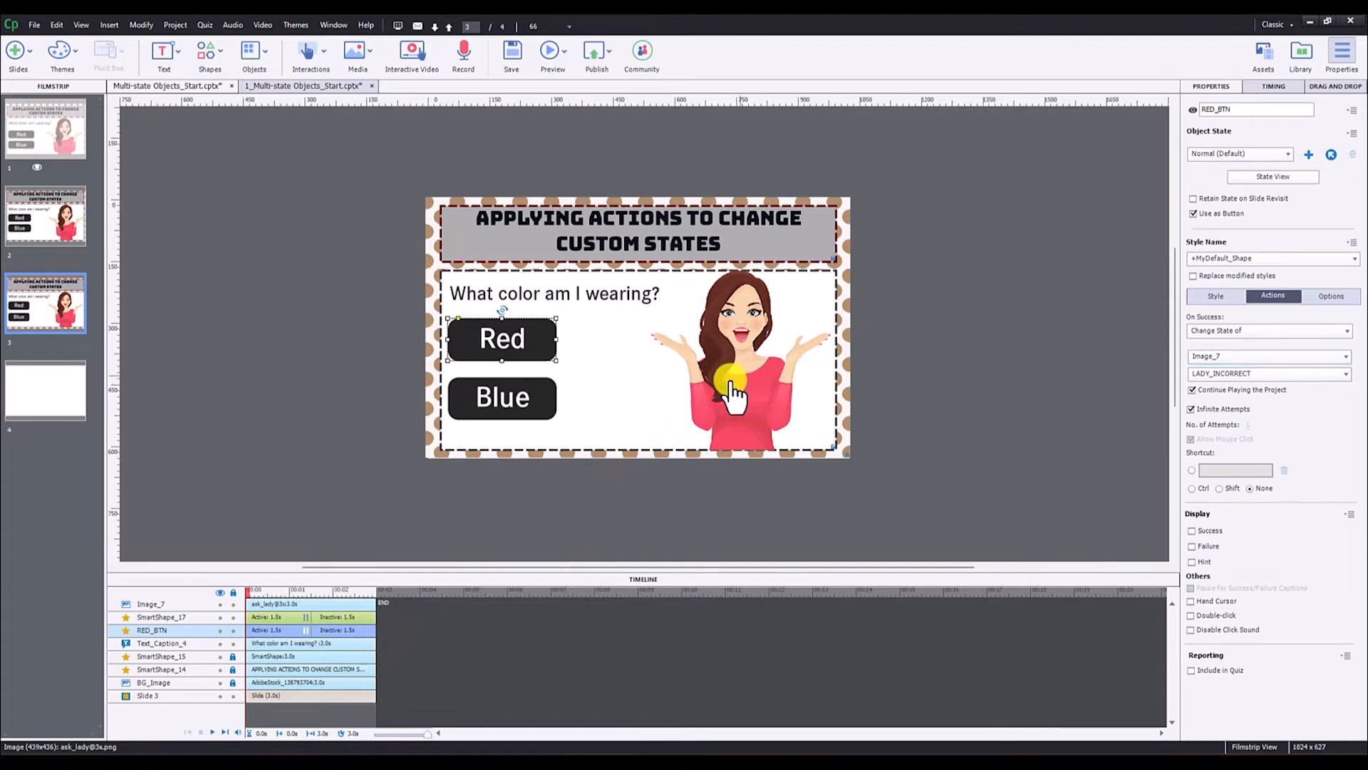
Step: Rename the lady image object on slide 3 as lady_image, and leave the object deselected
click(322, 603)
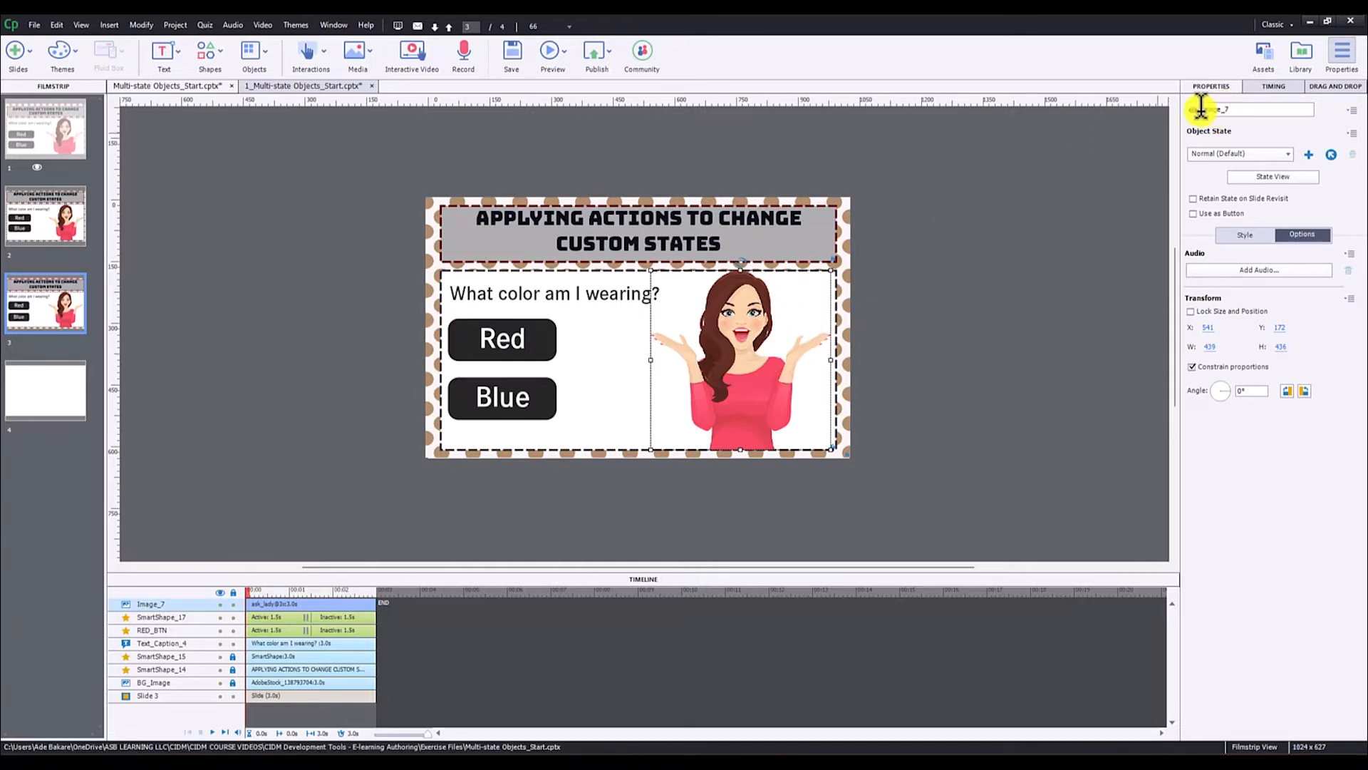
click(1233, 108)
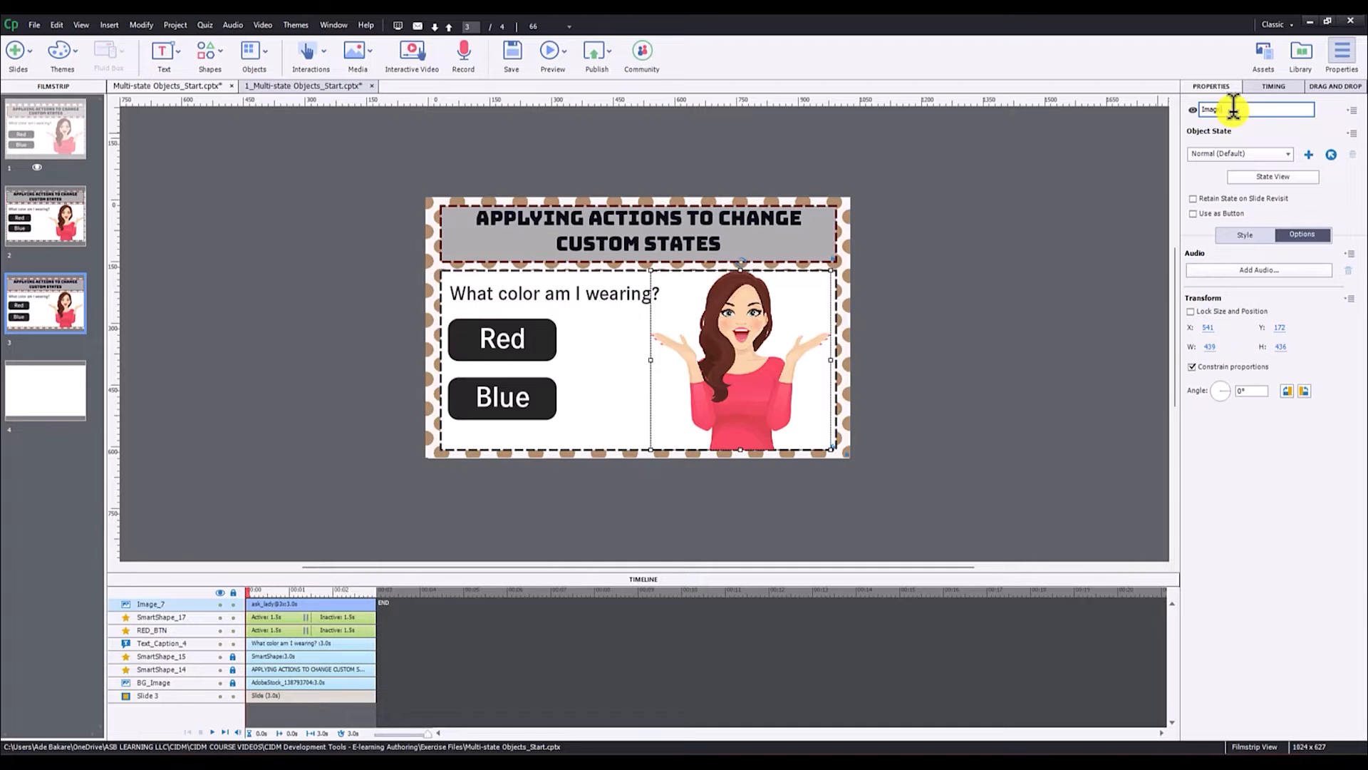
key(BackSpace)
key(BackSpace)
key(BackSpace)
key(BackSpace)
text(la)
text(dy_image)
key(Return)
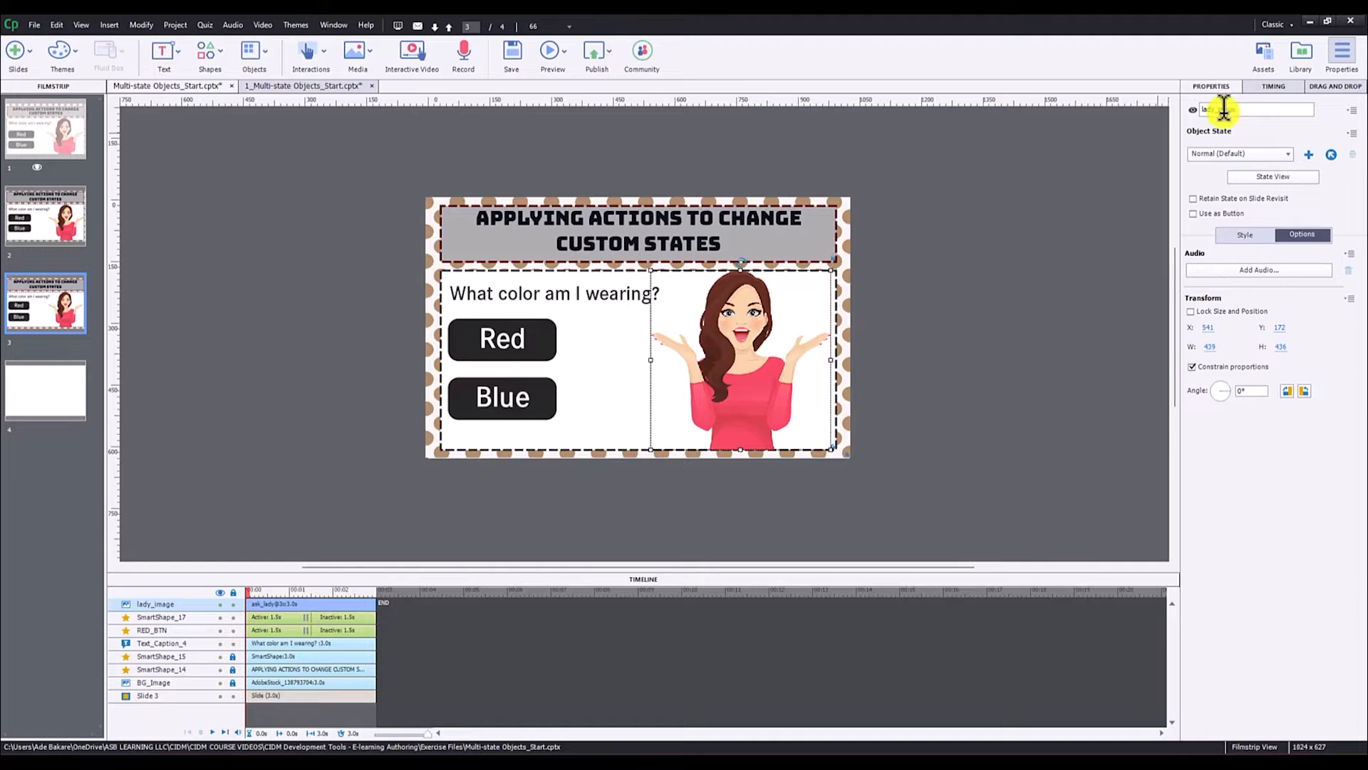
click(1012, 277)
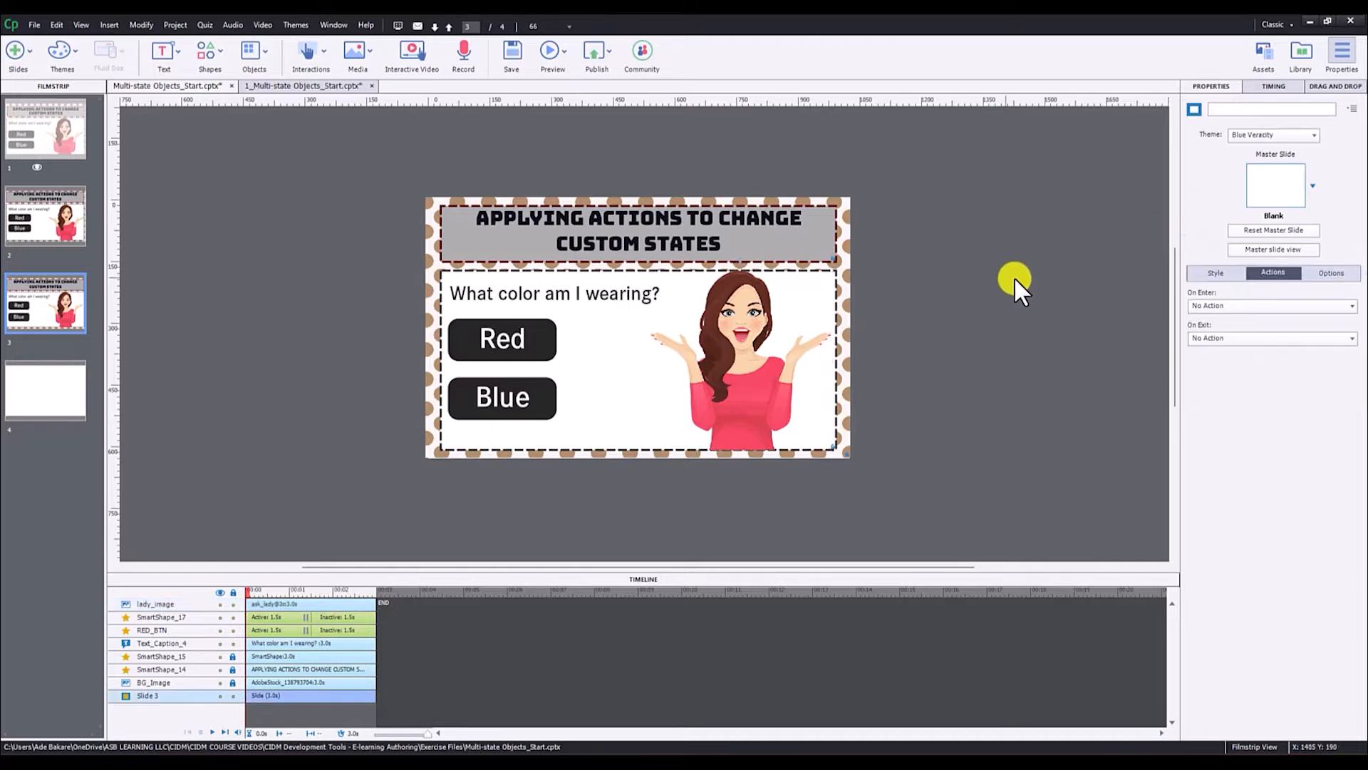
Step: Check the lady image's name, and open the target object choices of the Red button's Change State of action
click(756, 337)
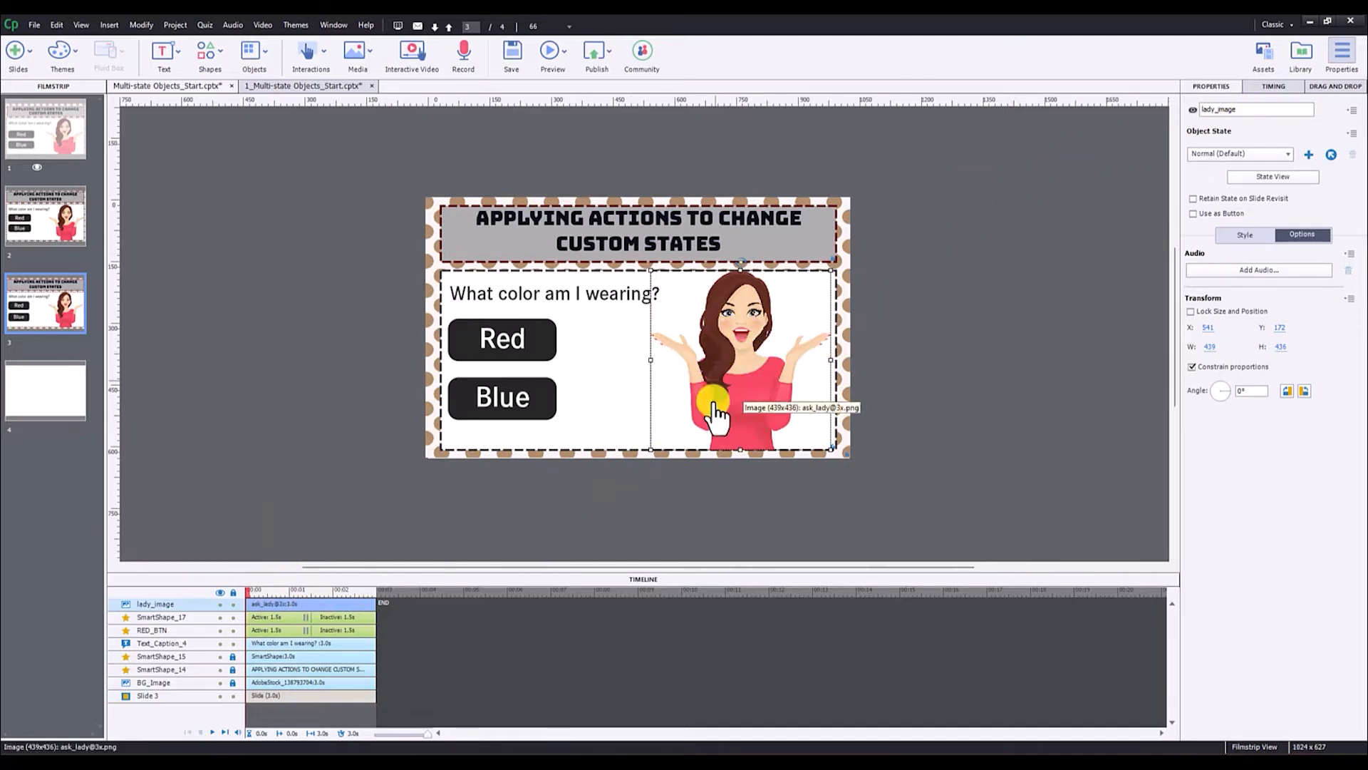
click(504, 339)
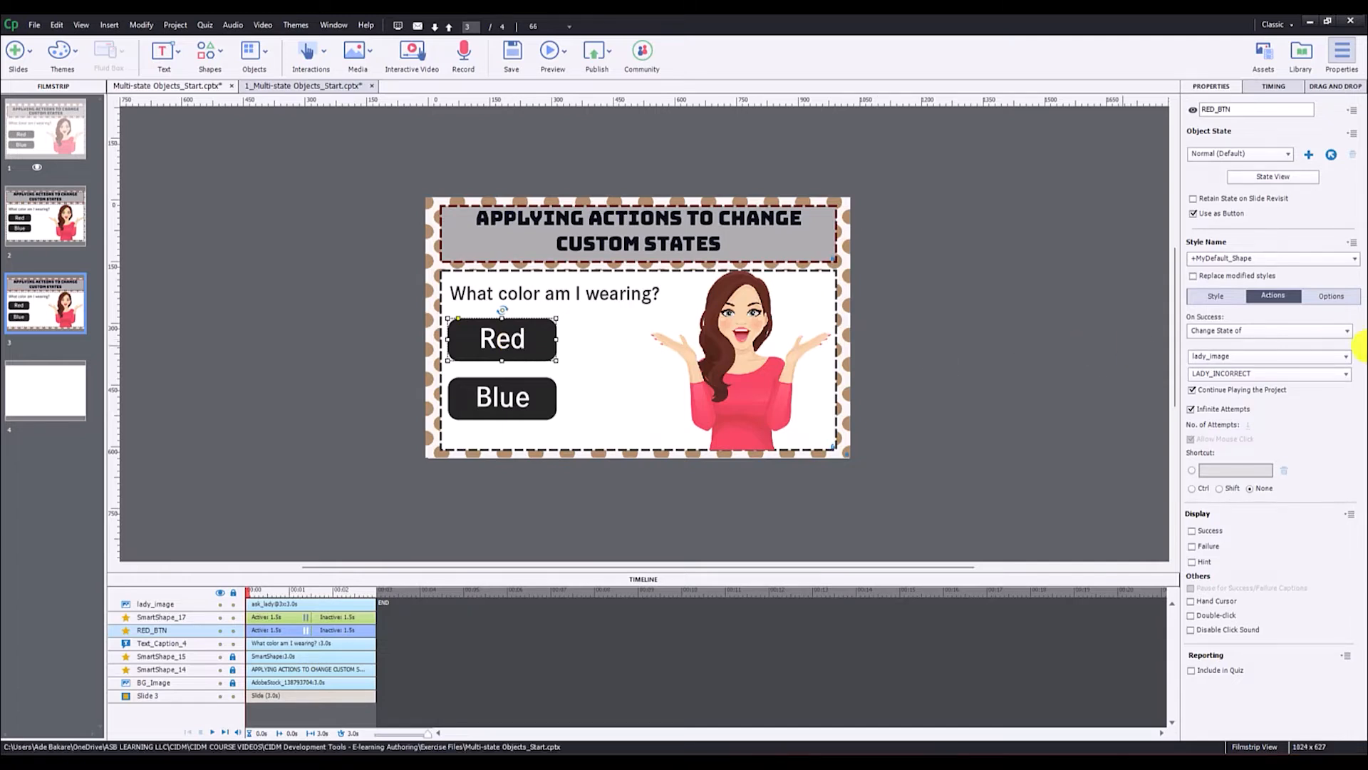
click(1243, 353)
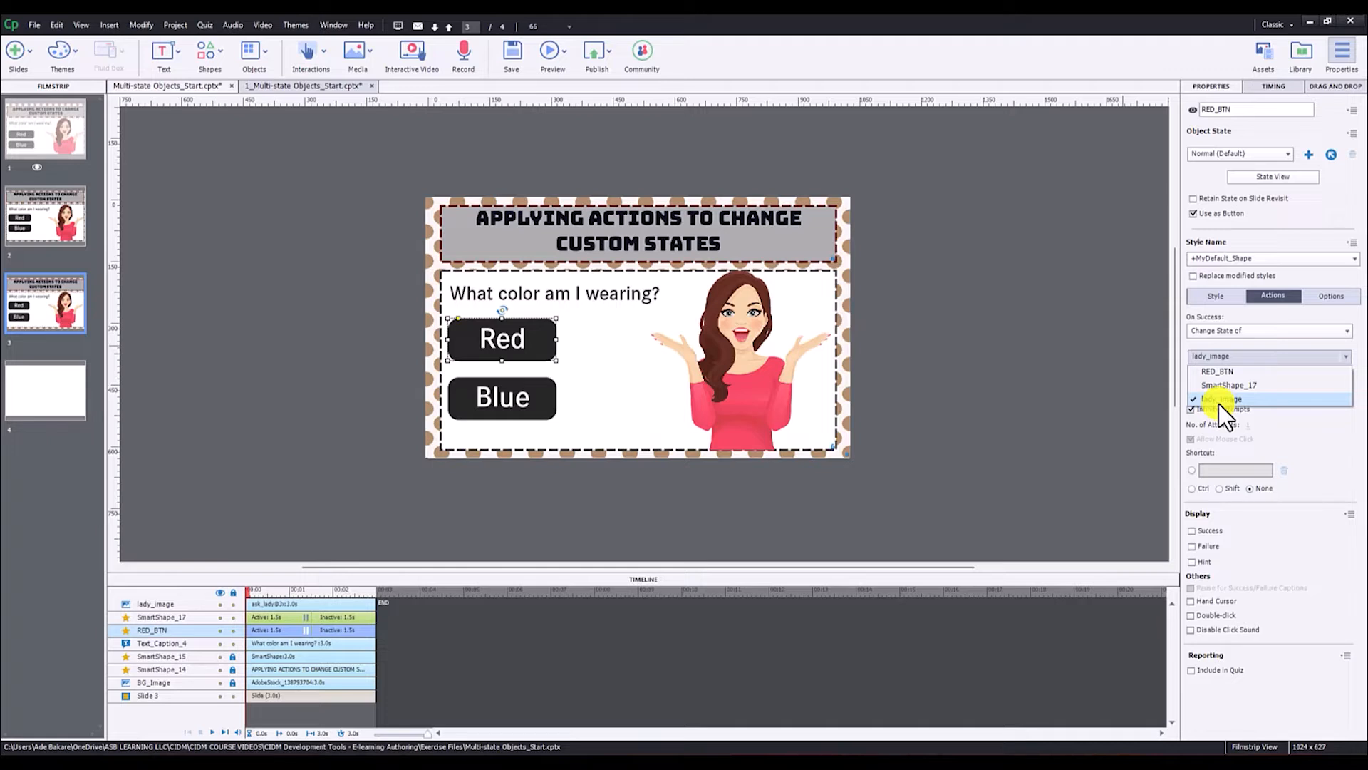
Step: Set the Red button's success action to change lady_image to the LADY_CORRECT state, with Continue Playing the Project off
click(1224, 398)
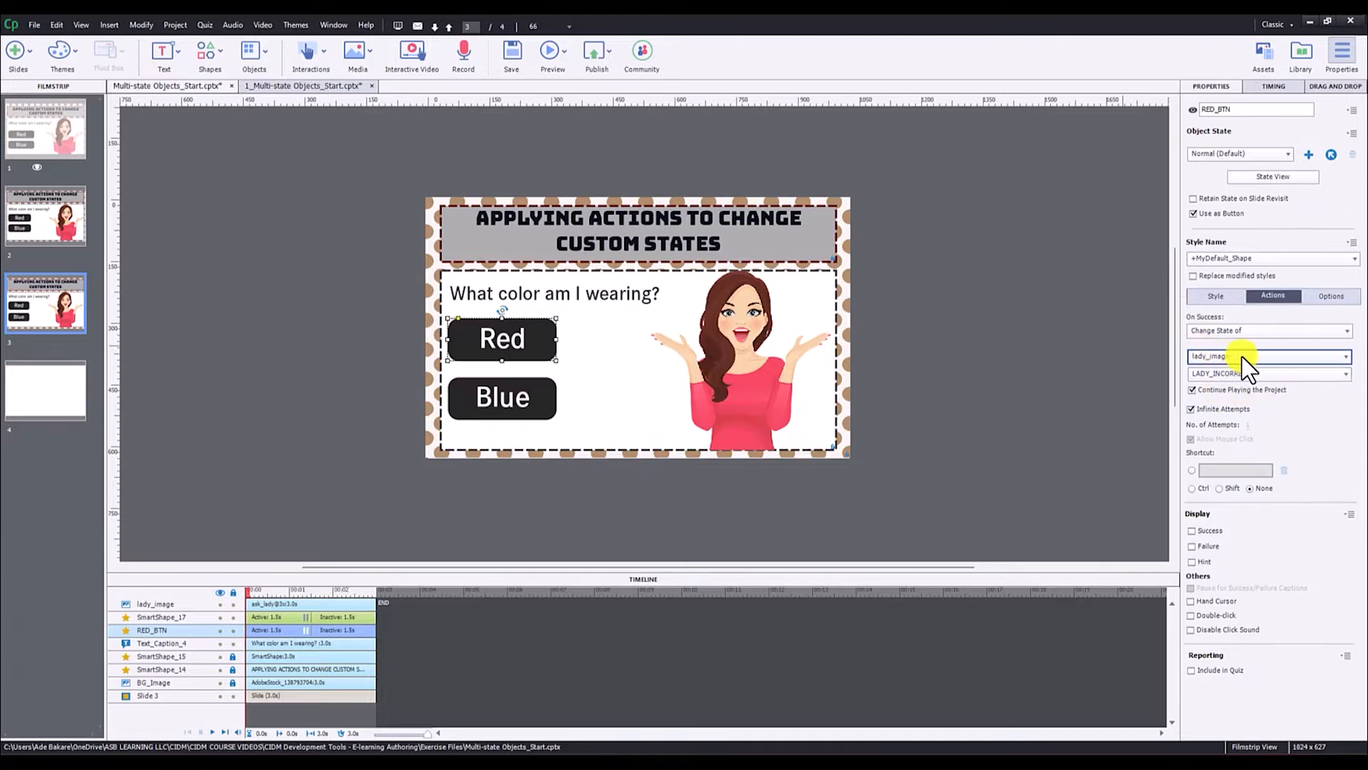
click(1239, 375)
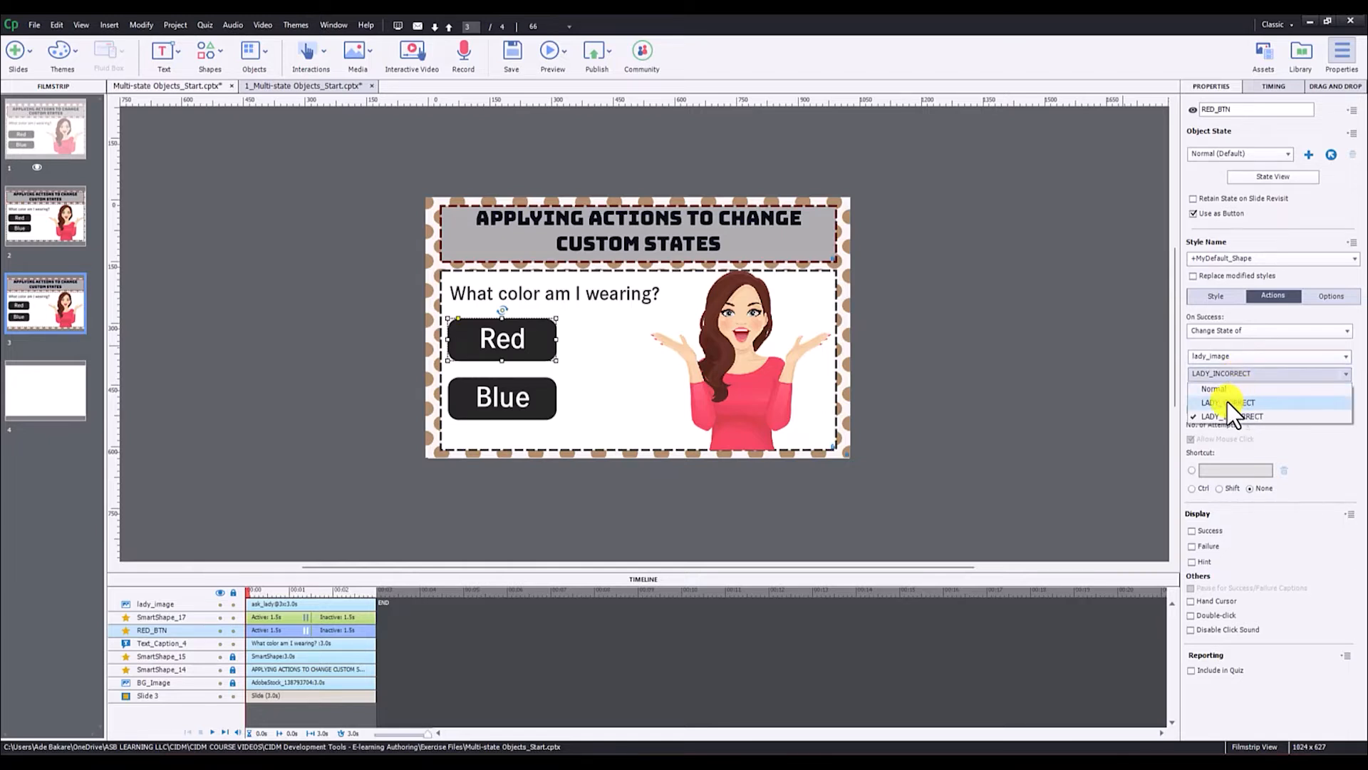
click(1228, 402)
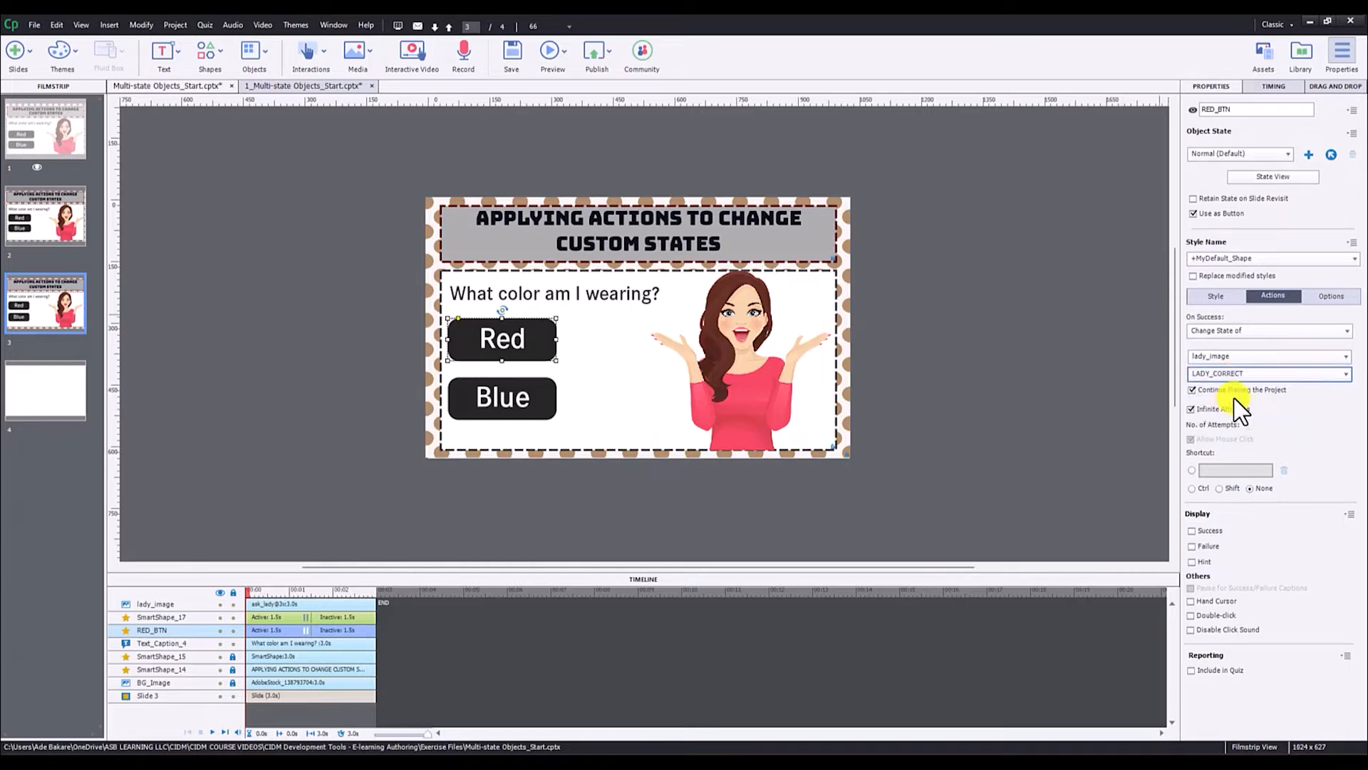
click(1192, 391)
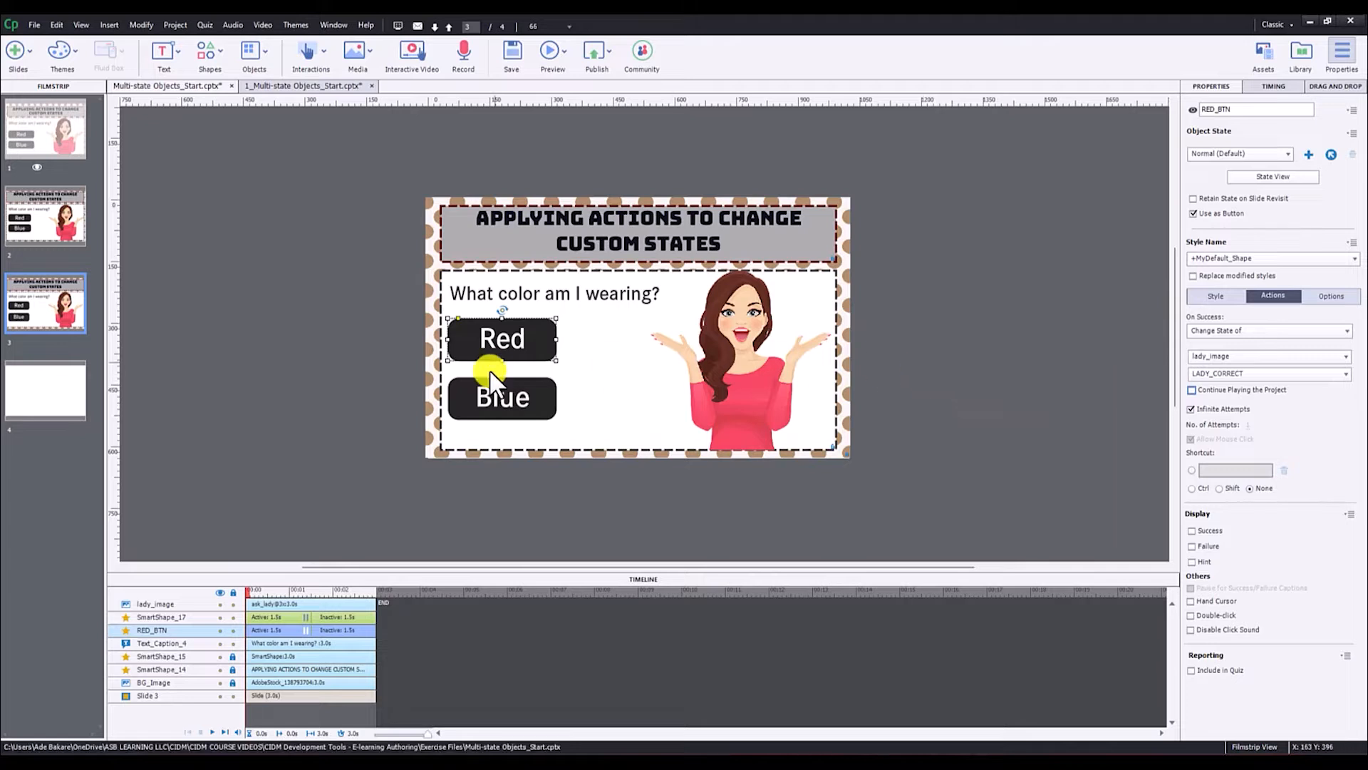
Step: Give the Blue button a Change State of action that sets lady_image to LADY_INCORRECT, with Continue Playing the Project off
click(506, 396)
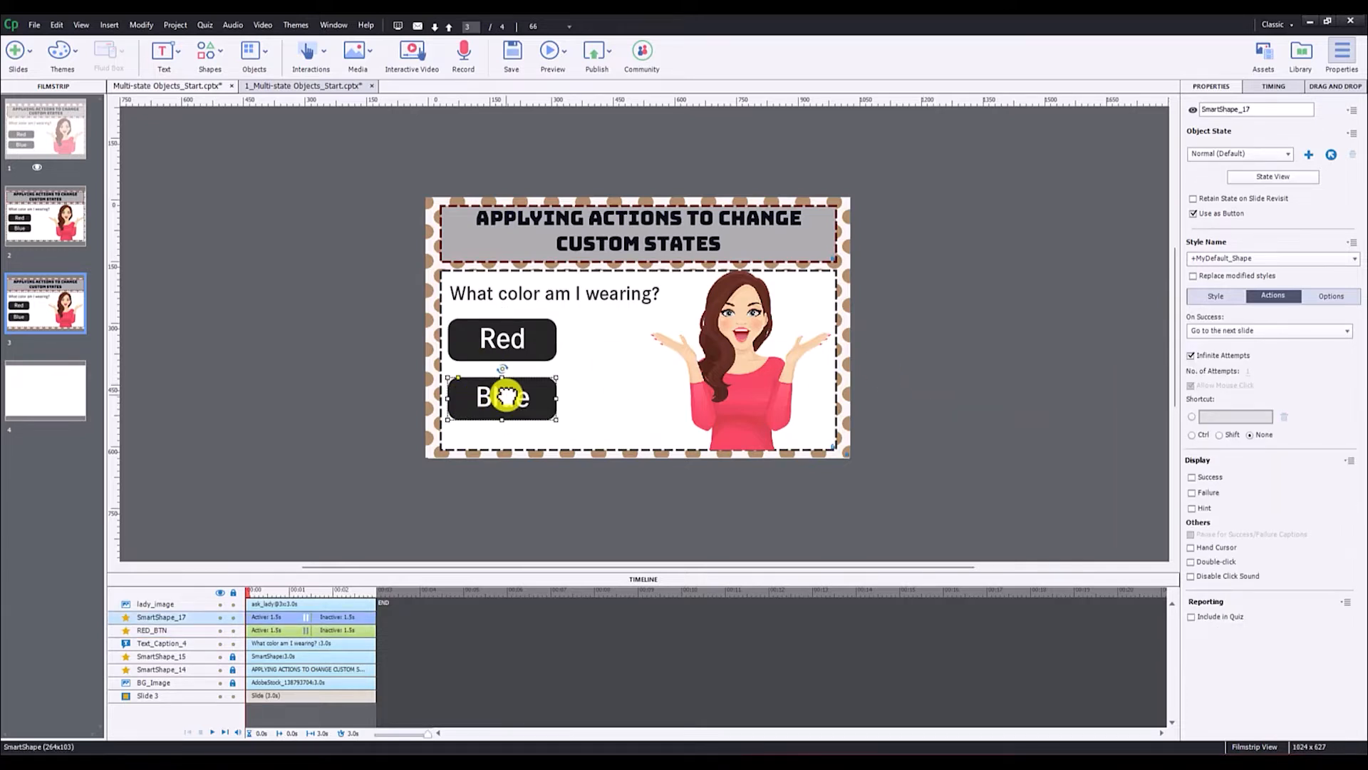
click(1238, 332)
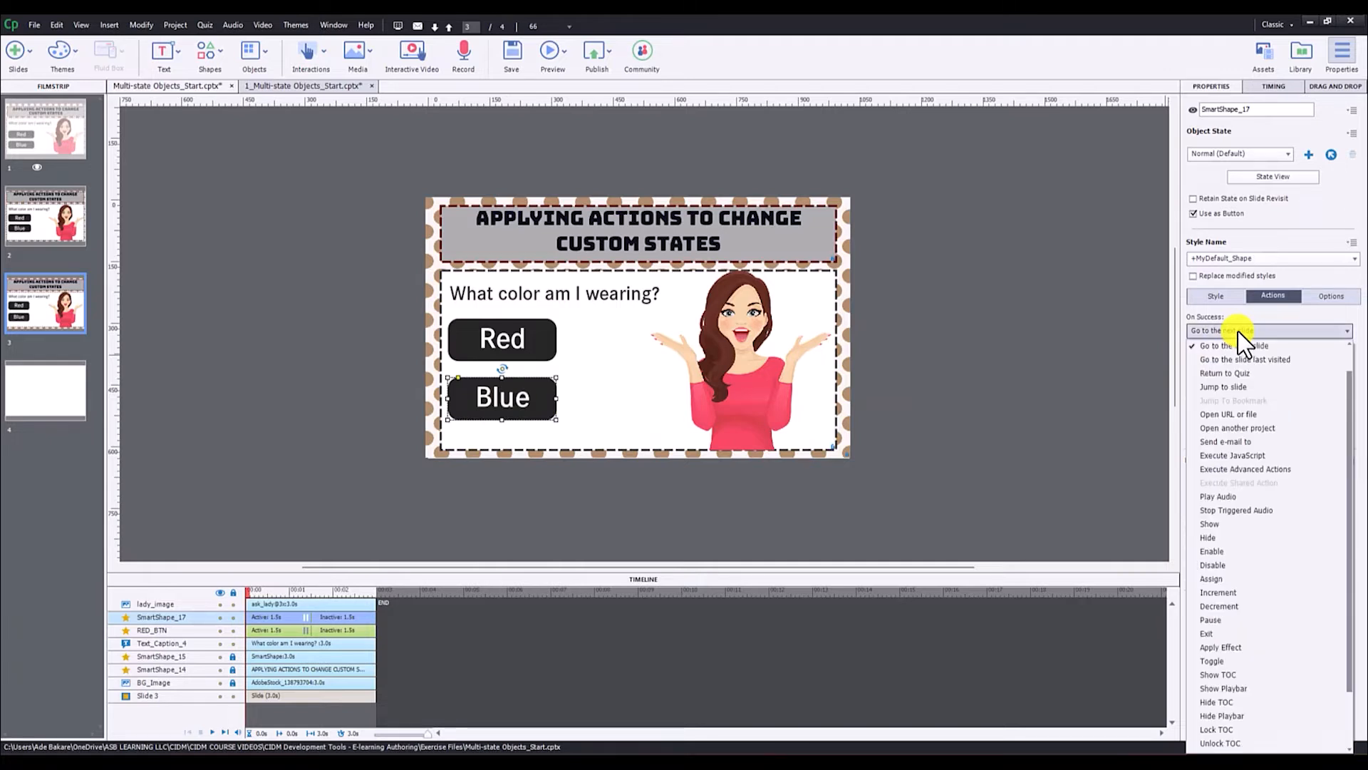
scroll(1247, 499, down, 2)
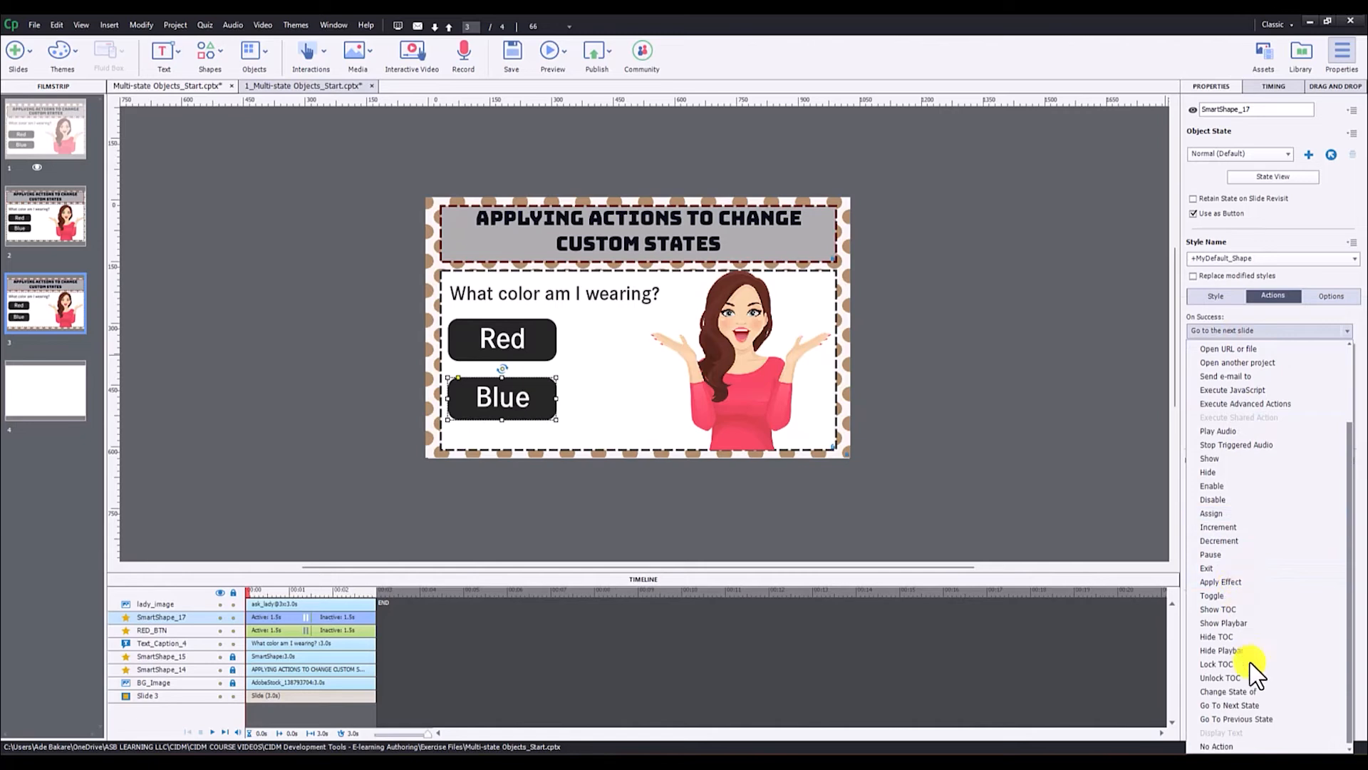
click(1225, 691)
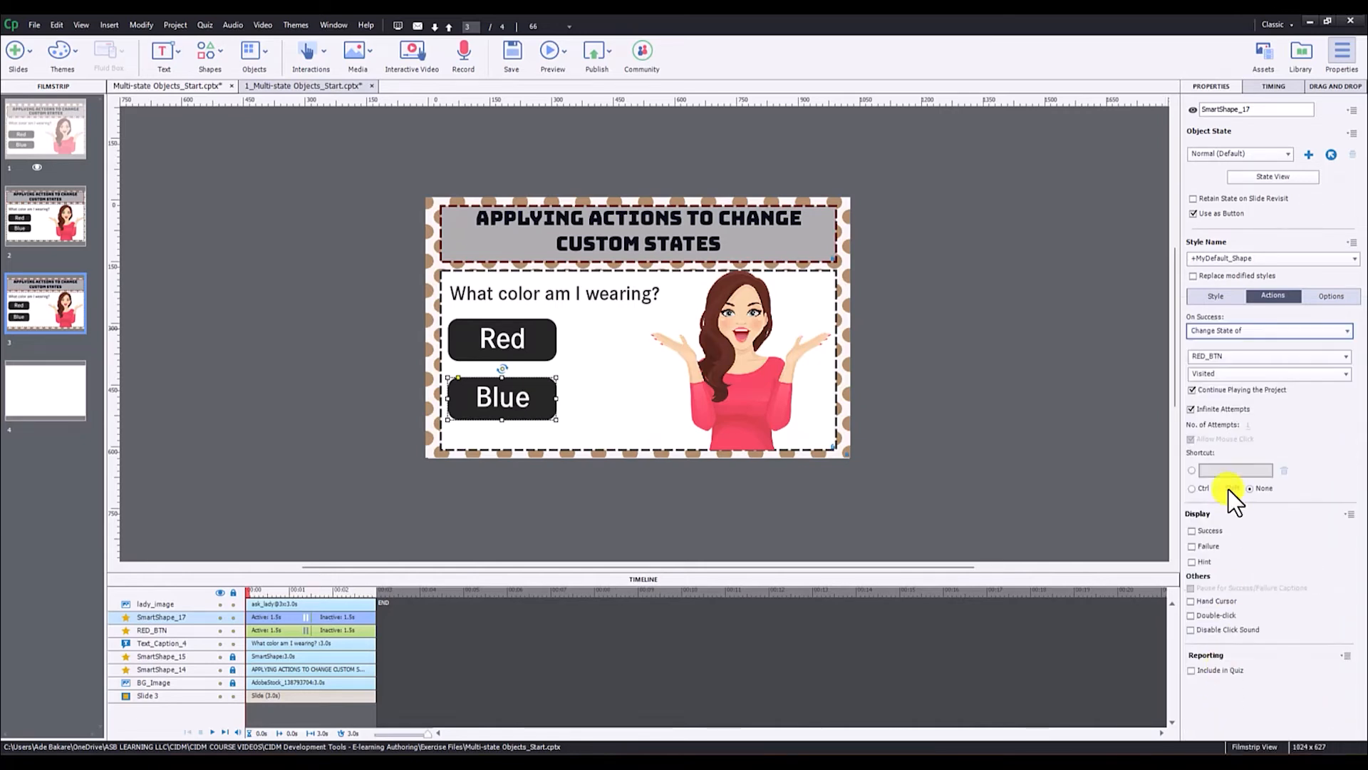
click(1236, 356)
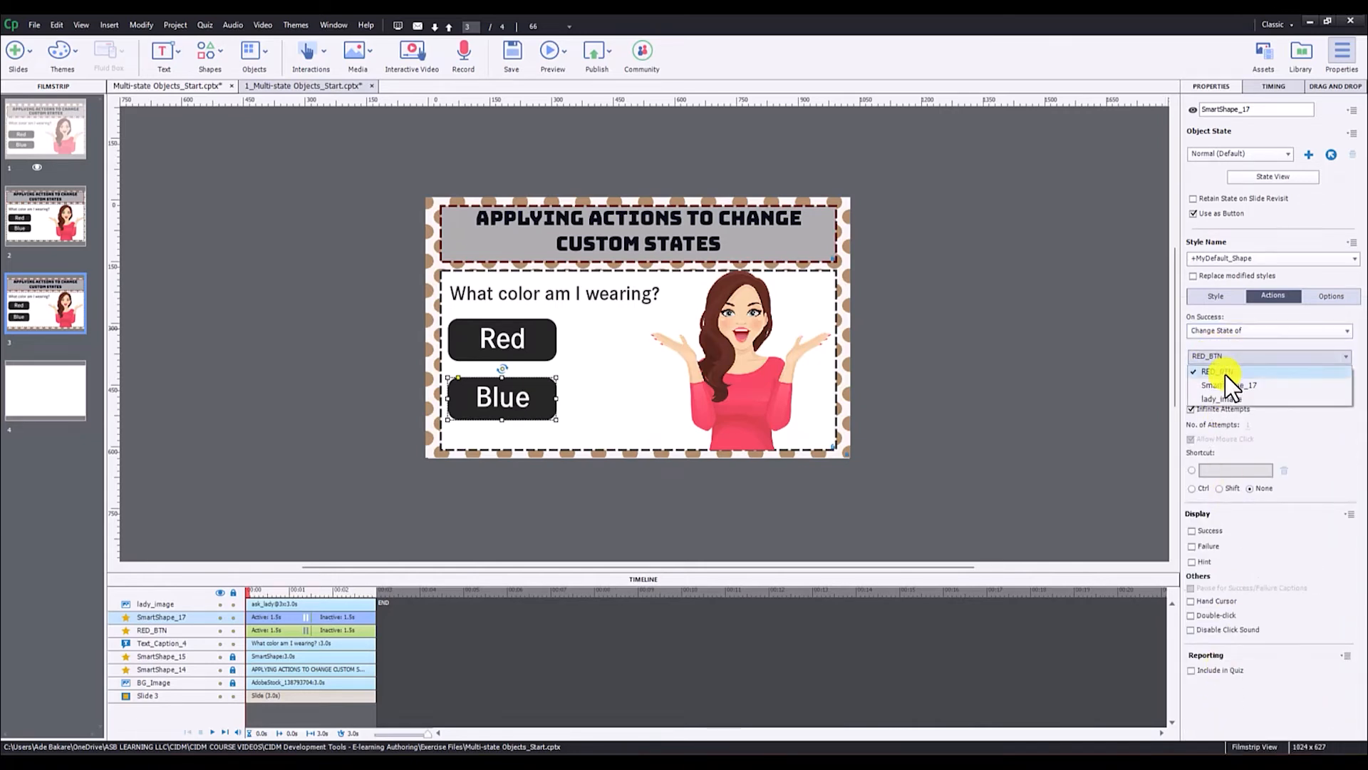
click(1222, 397)
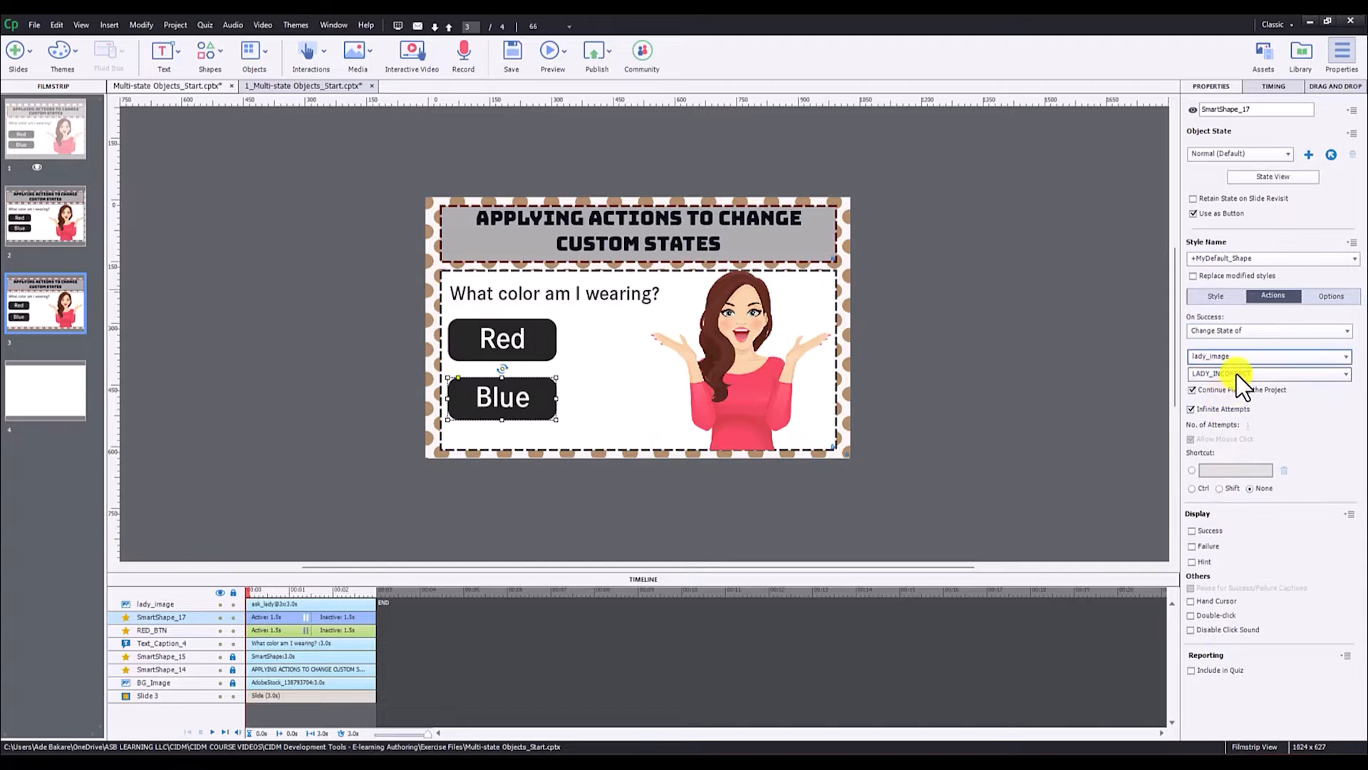
click(1237, 375)
click(1244, 416)
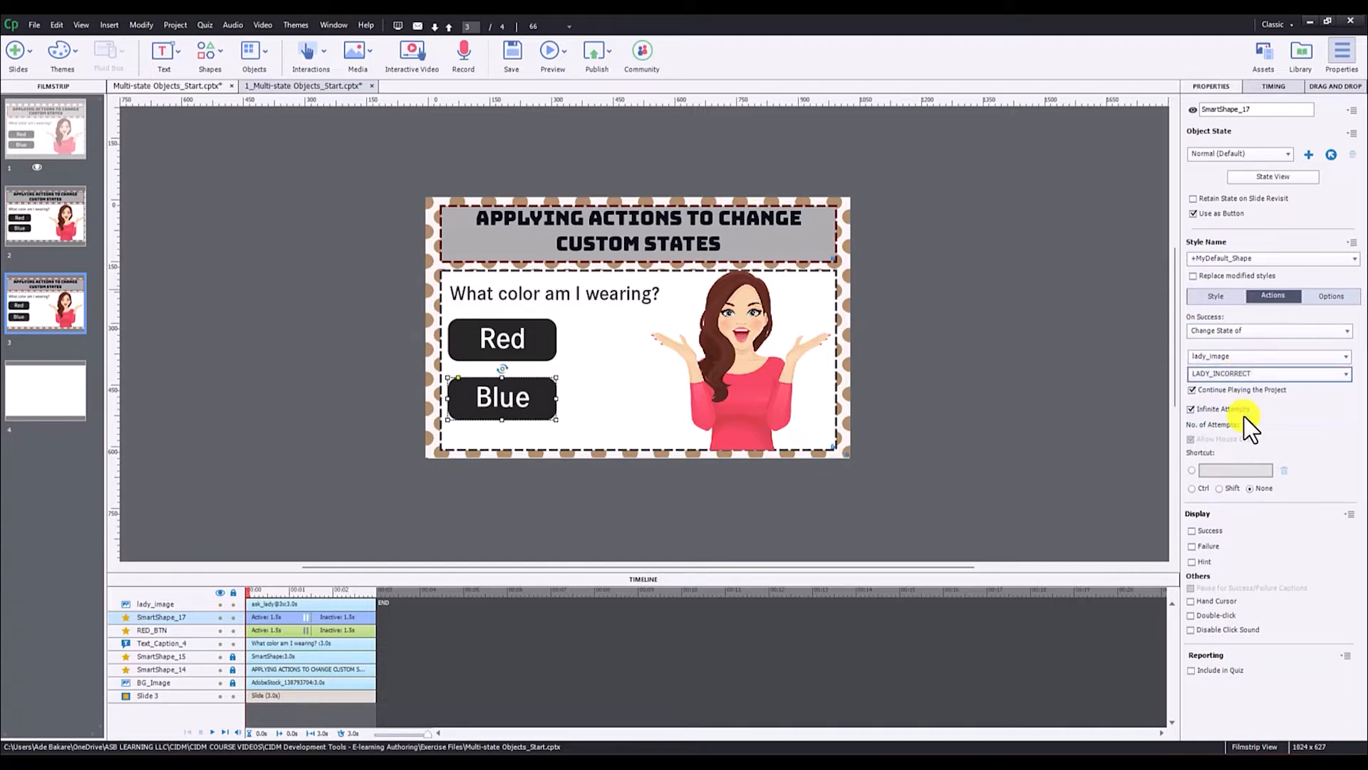
click(1192, 390)
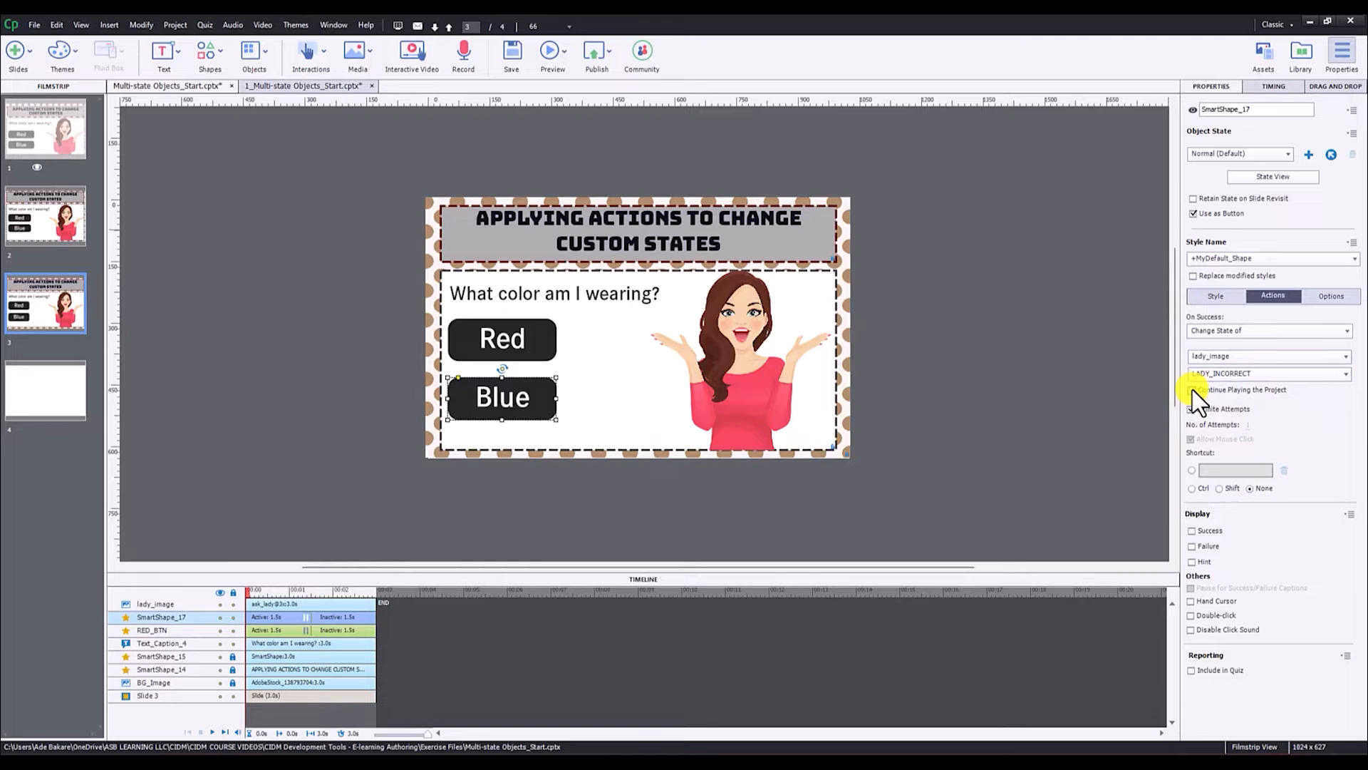
click(1063, 430)
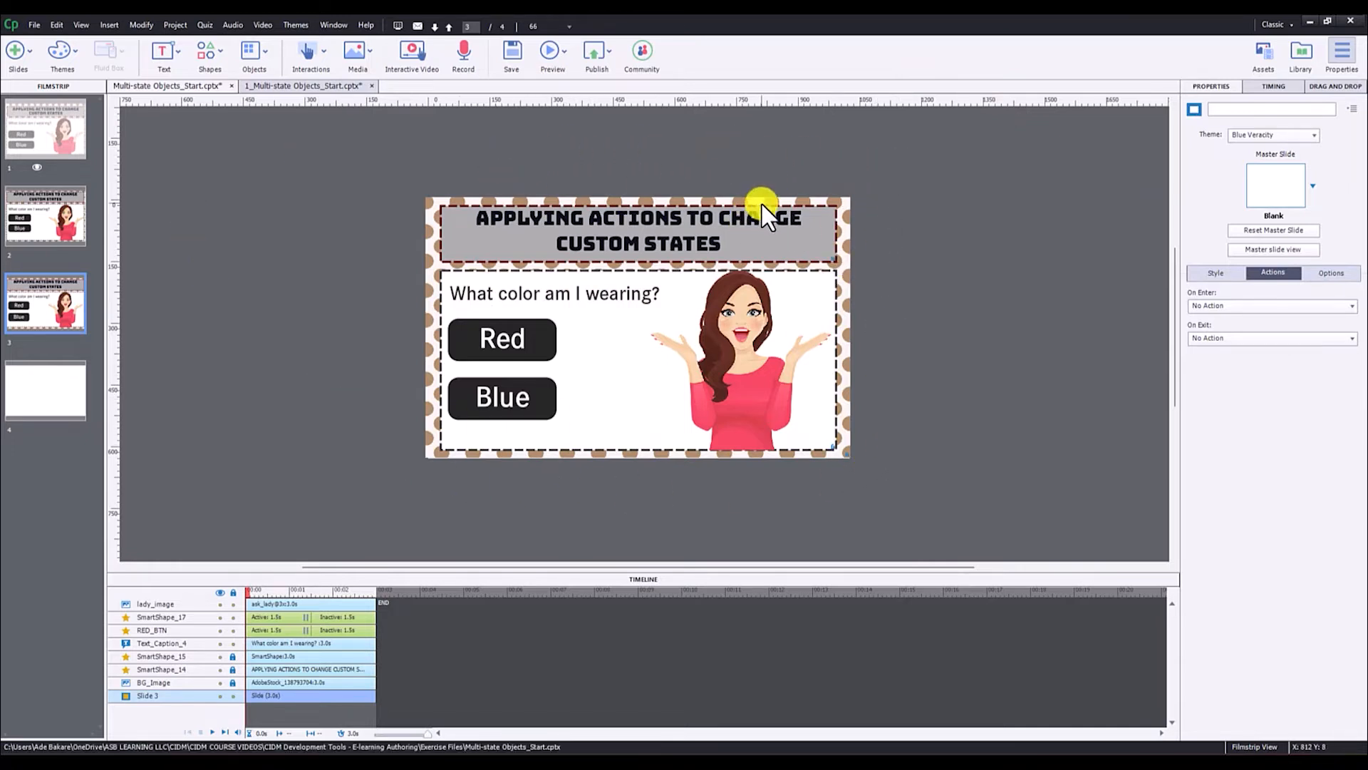
Step: Hide slide 2 in the filmstrip and return to slide 3
click(50, 214)
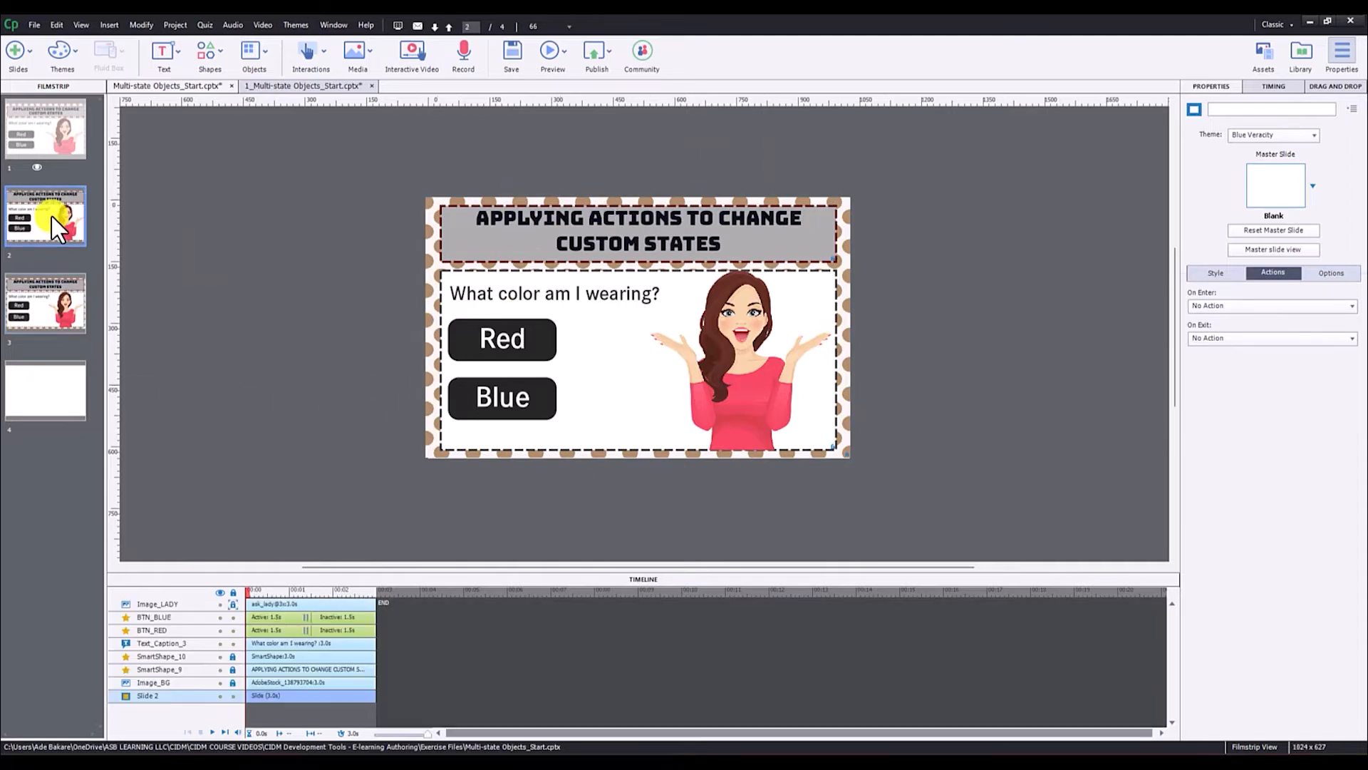
right_click(50, 214)
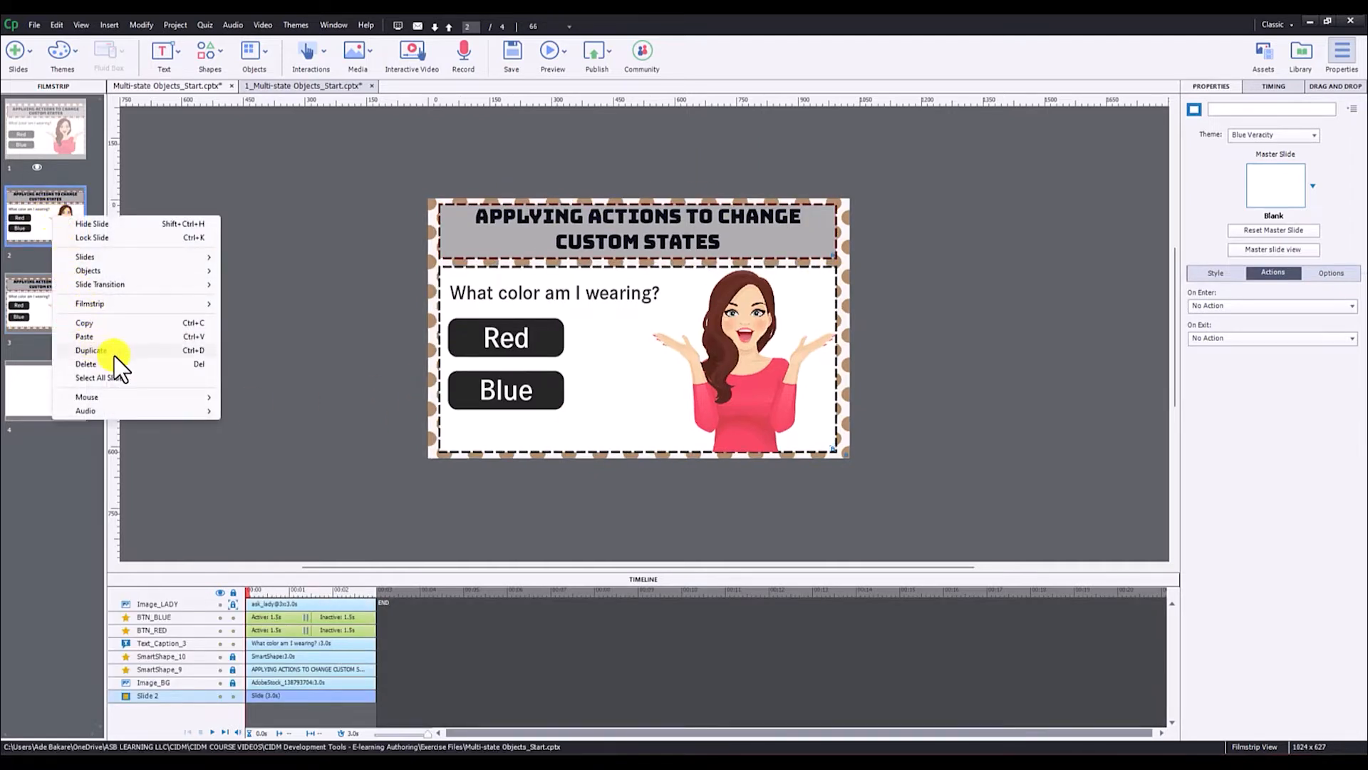
click(103, 225)
click(74, 326)
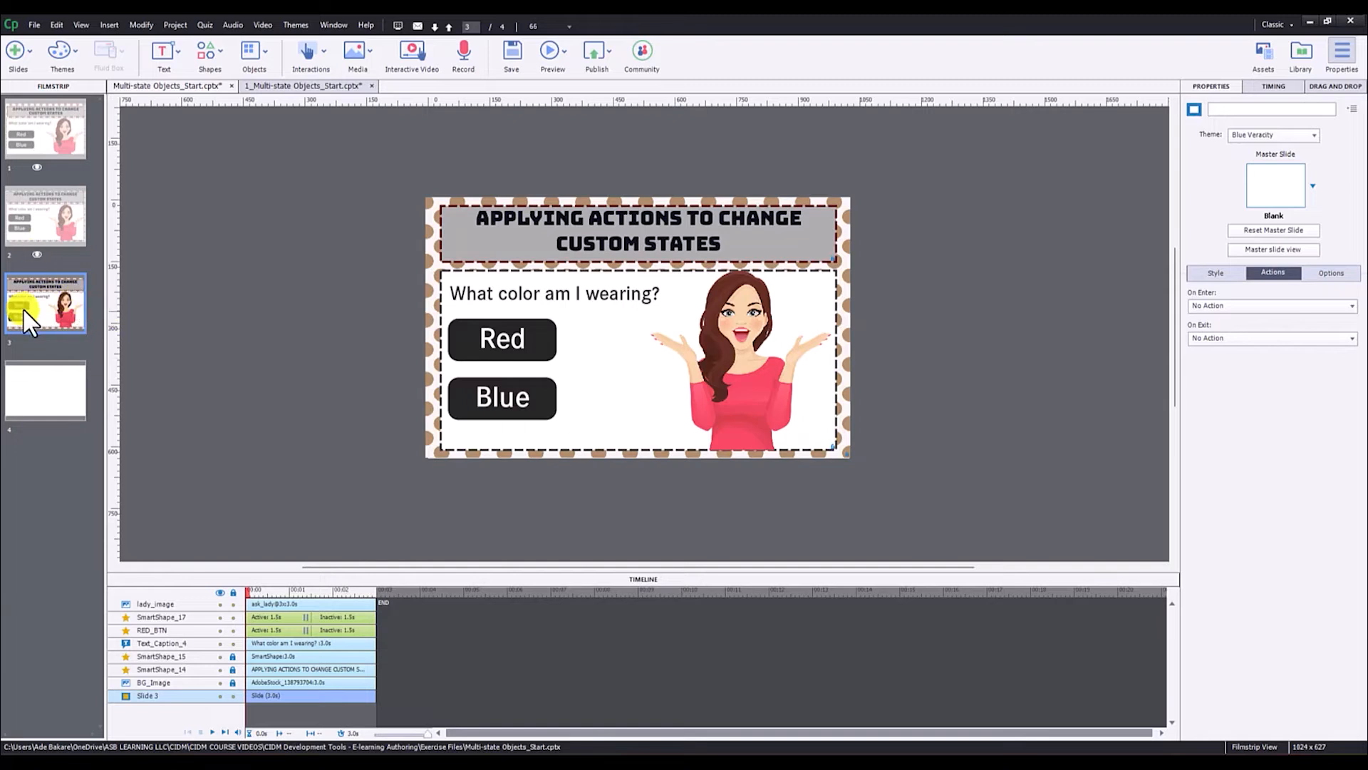
Step: Preview the whole project, test the Red and Blue answer buttons, and close the preview
click(566, 57)
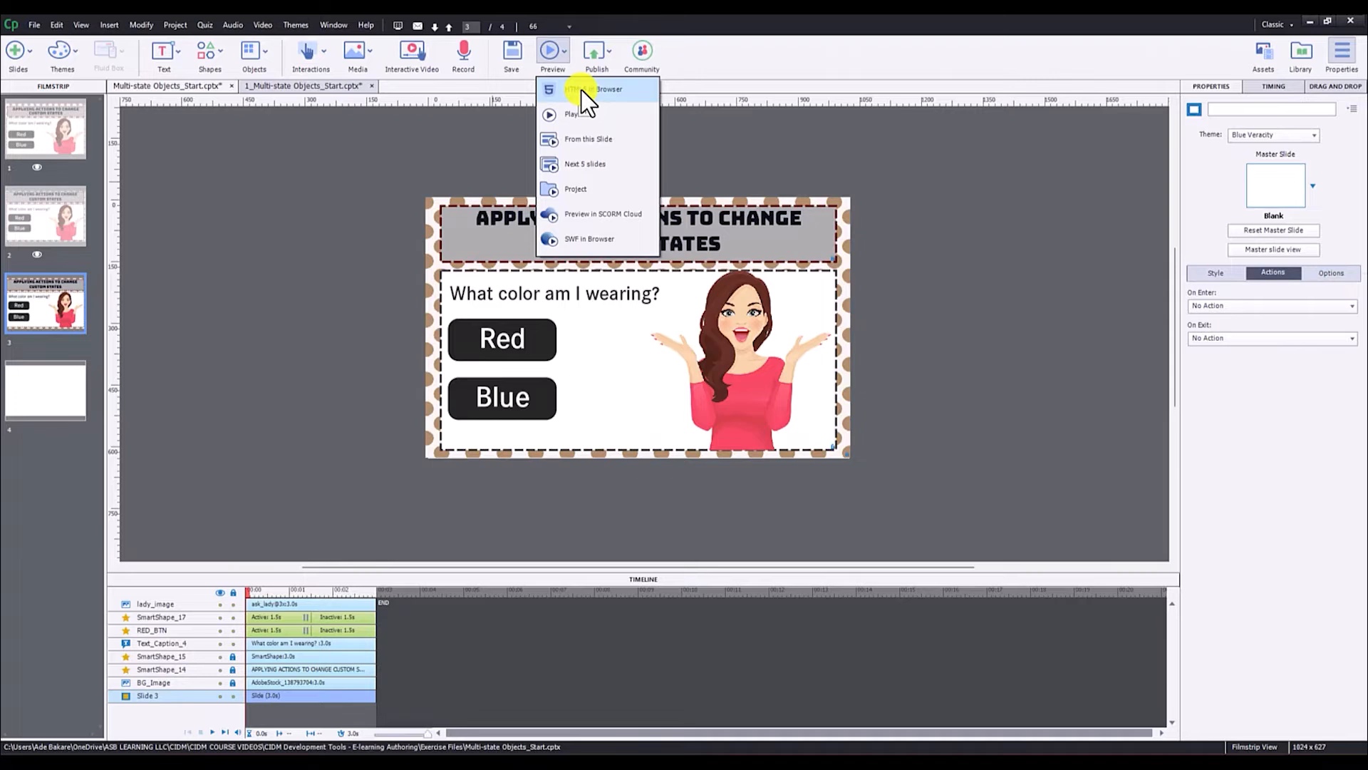
click(580, 190)
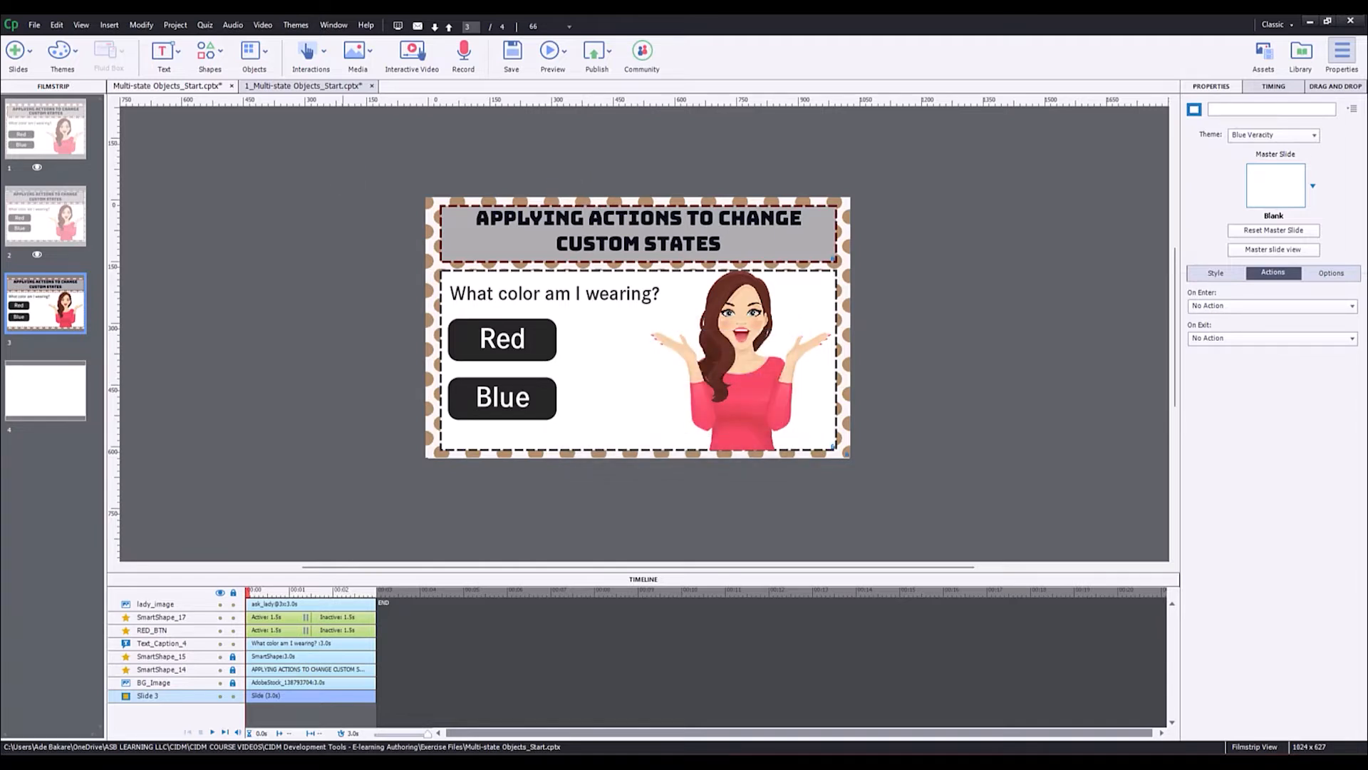
drag(153, 171, 642, 135)
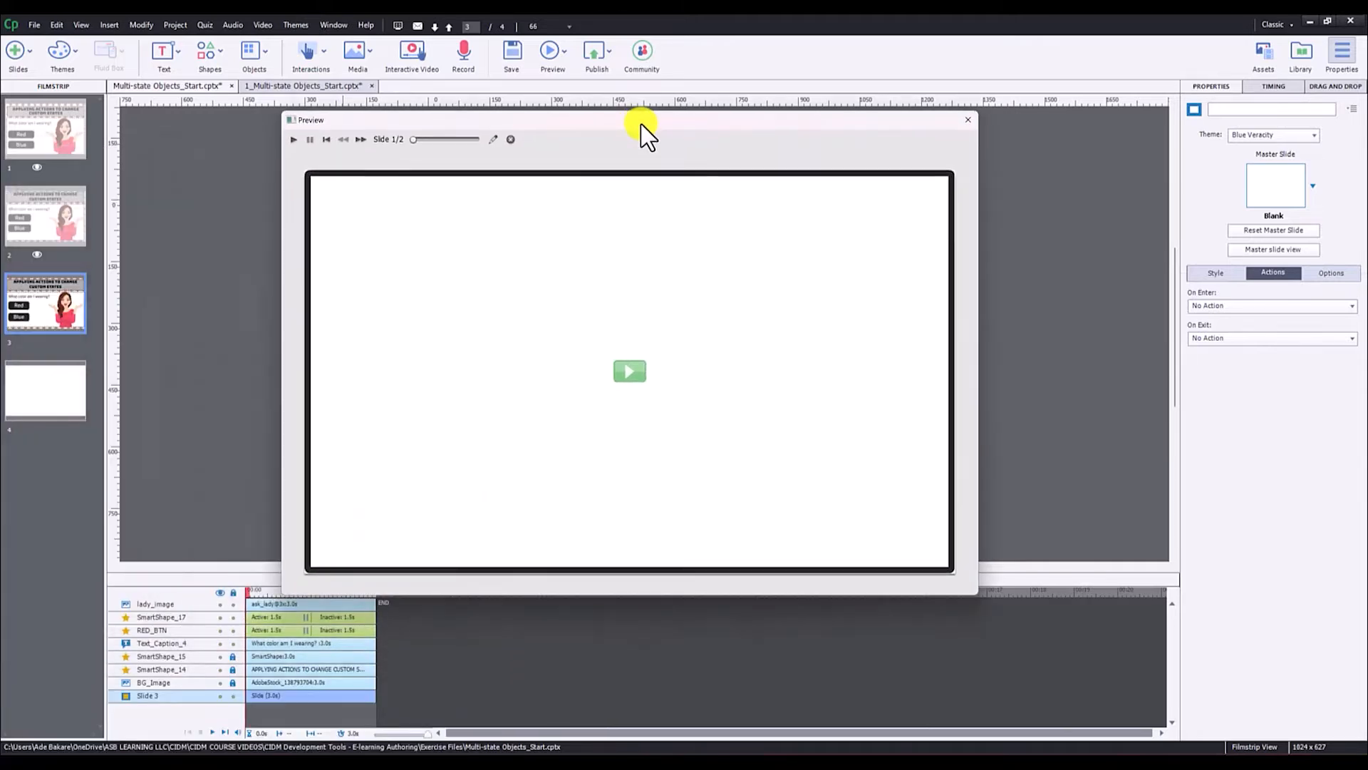
click(630, 372)
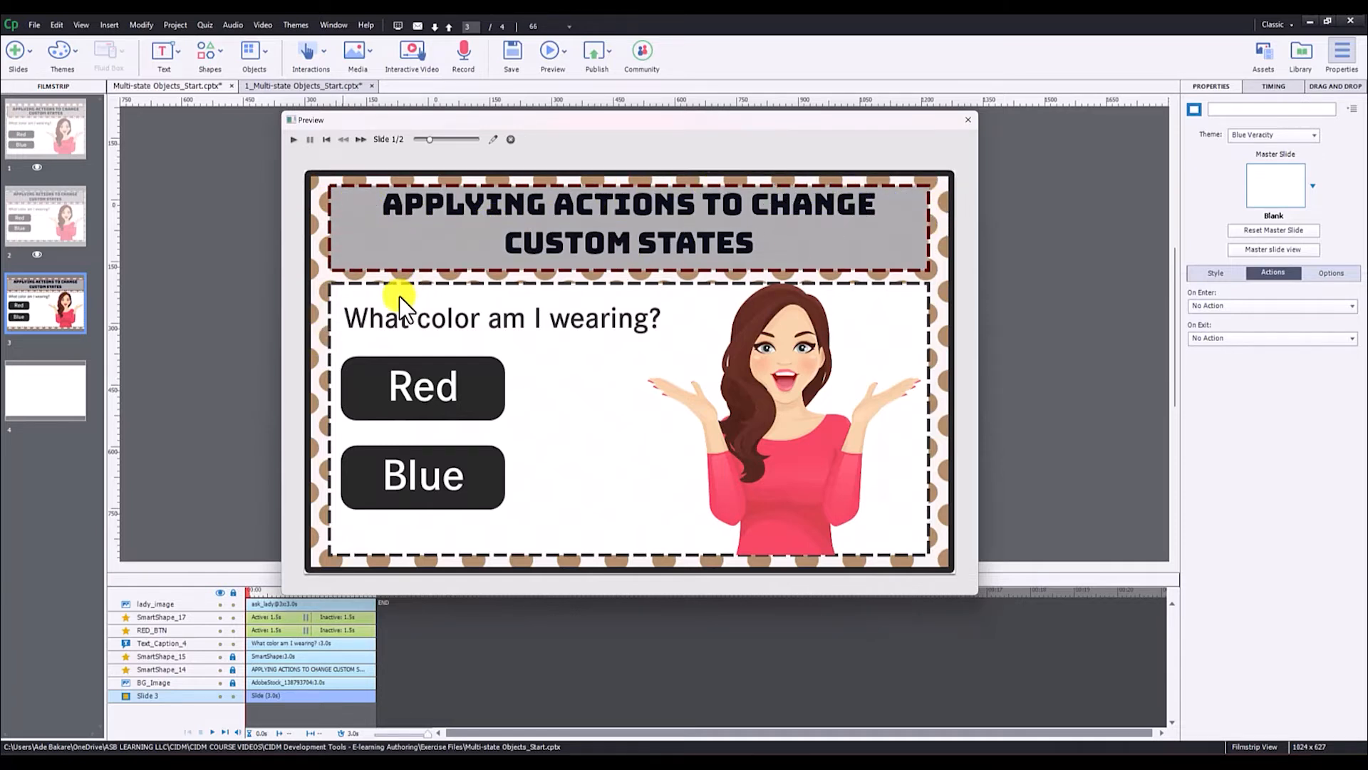
click(434, 383)
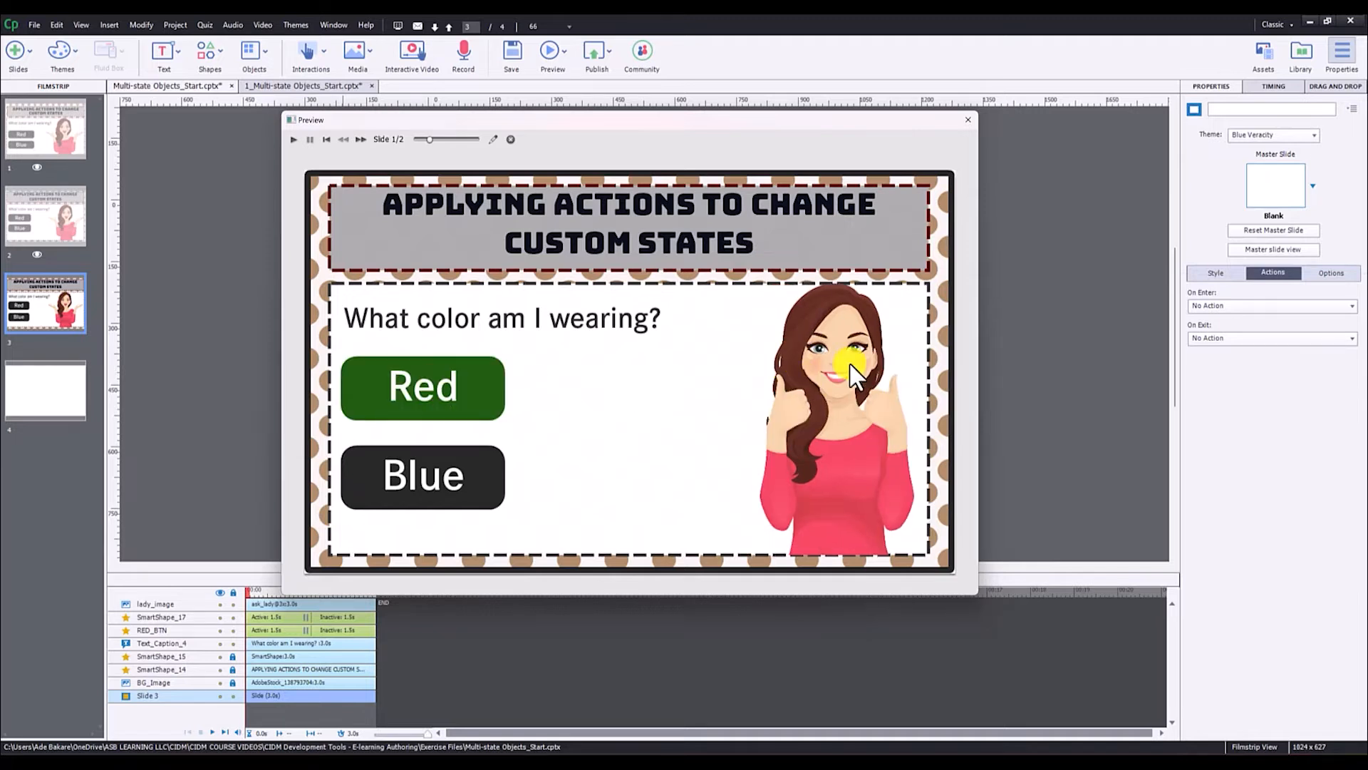
click(442, 473)
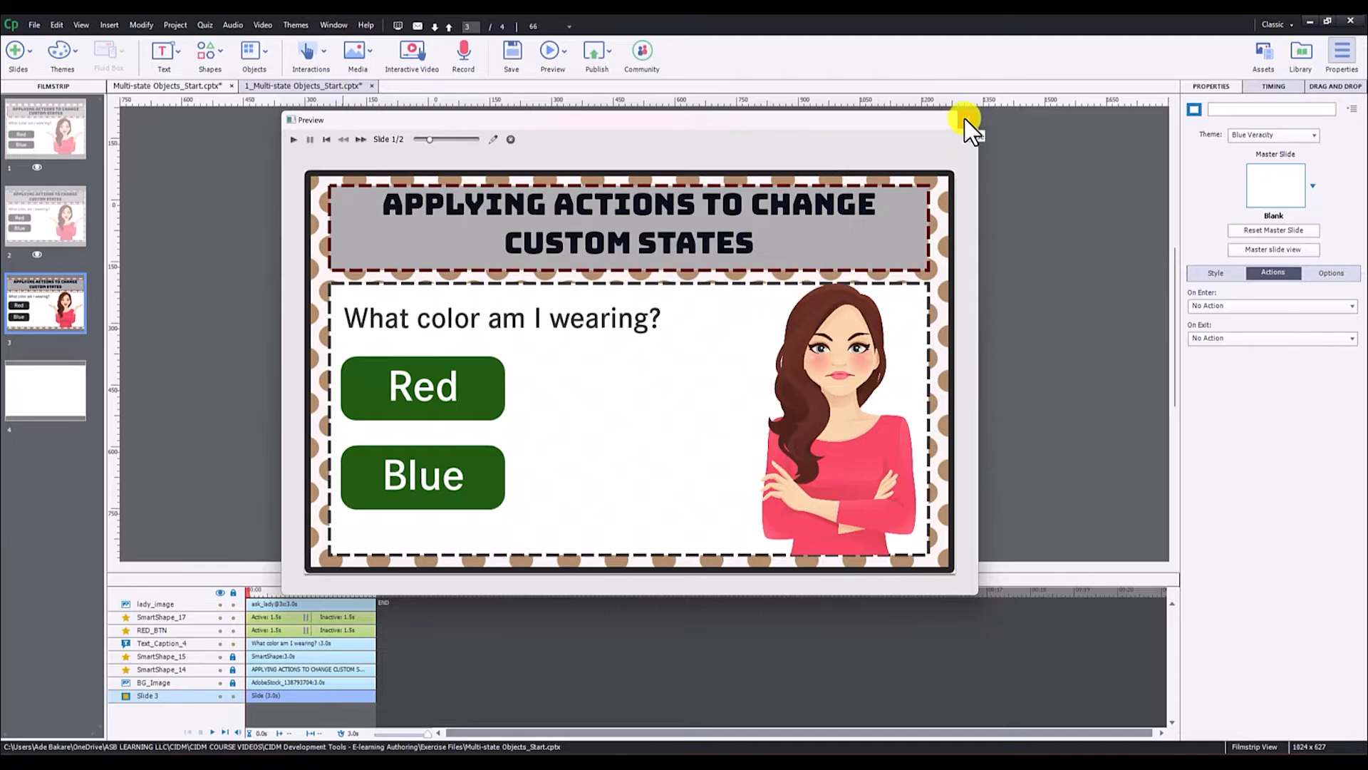
click(966, 120)
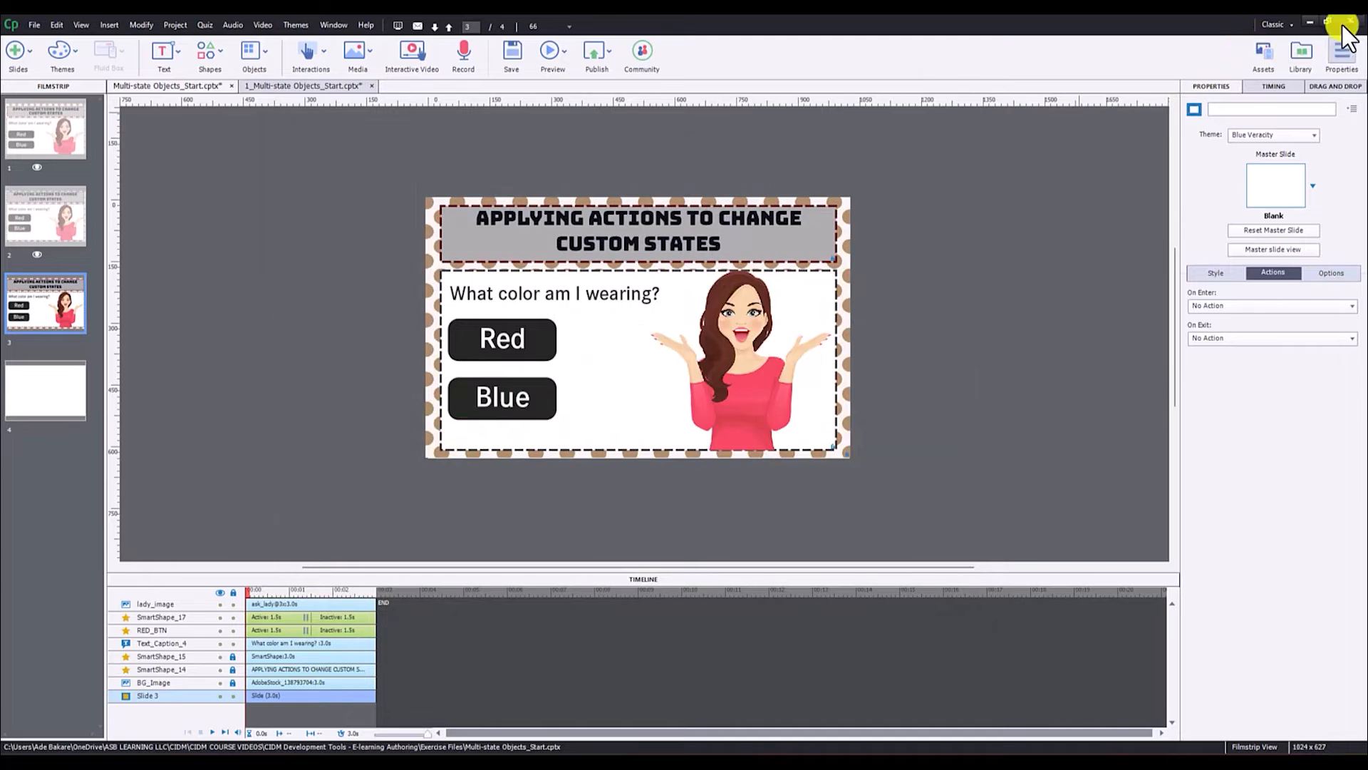
Step: Switch to Articulate Storyline and add a slide with the Blank basic layout after slide 1.1
click(1311, 22)
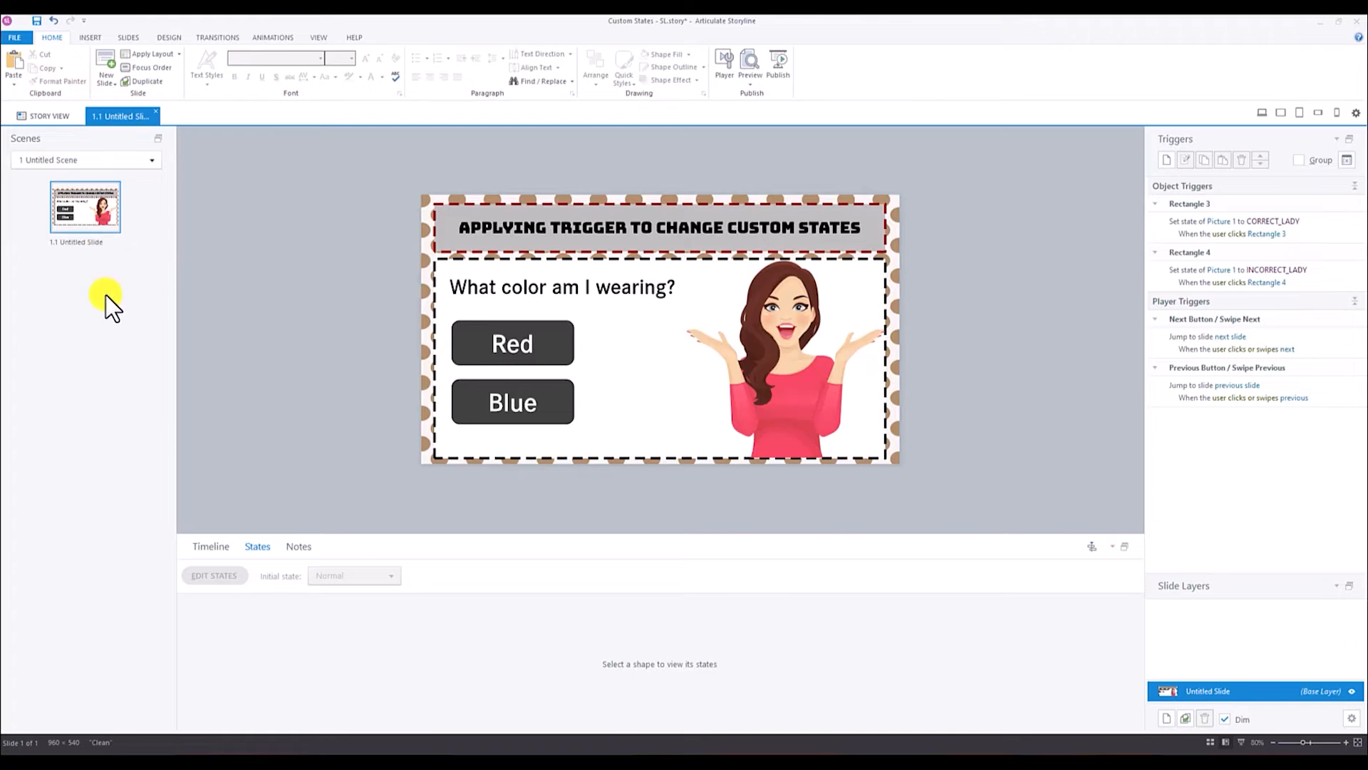
right_click(109, 212)
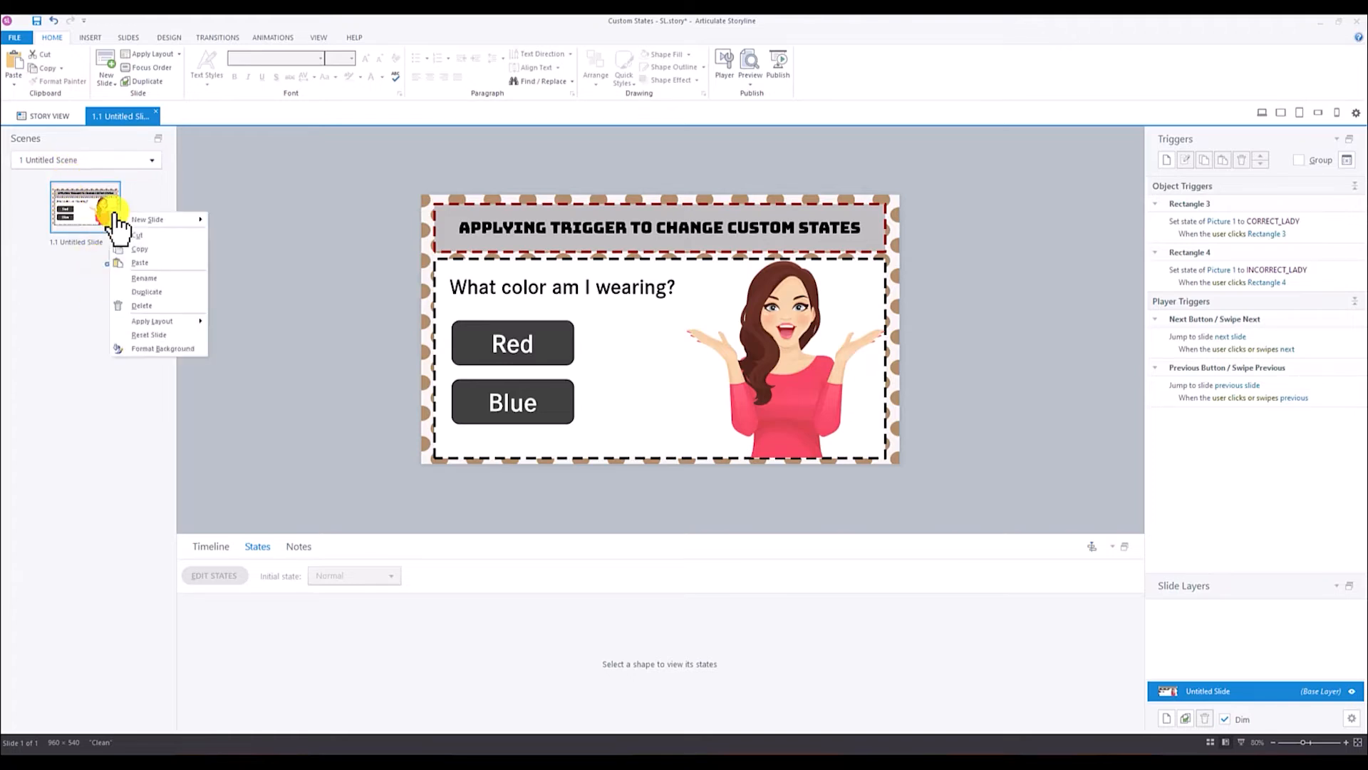
mouse_move(173, 235)
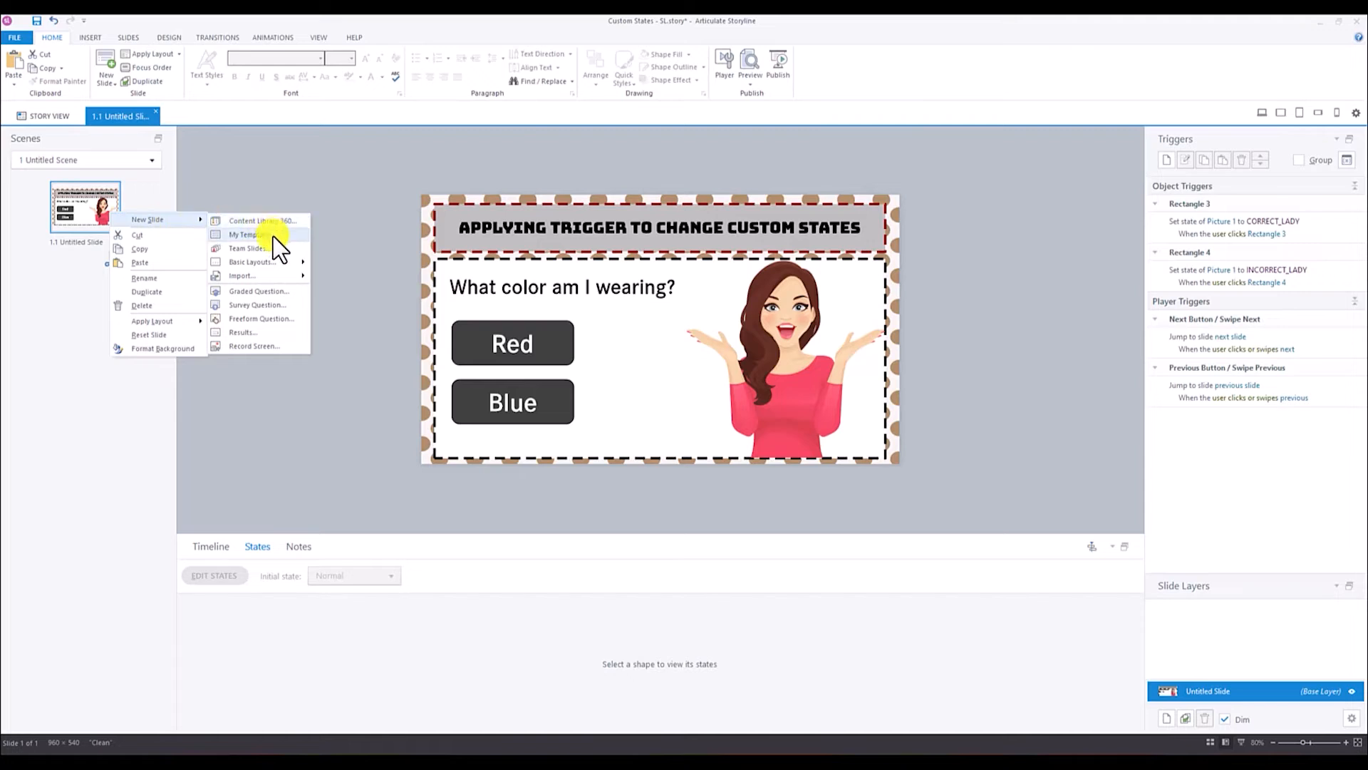
click(269, 262)
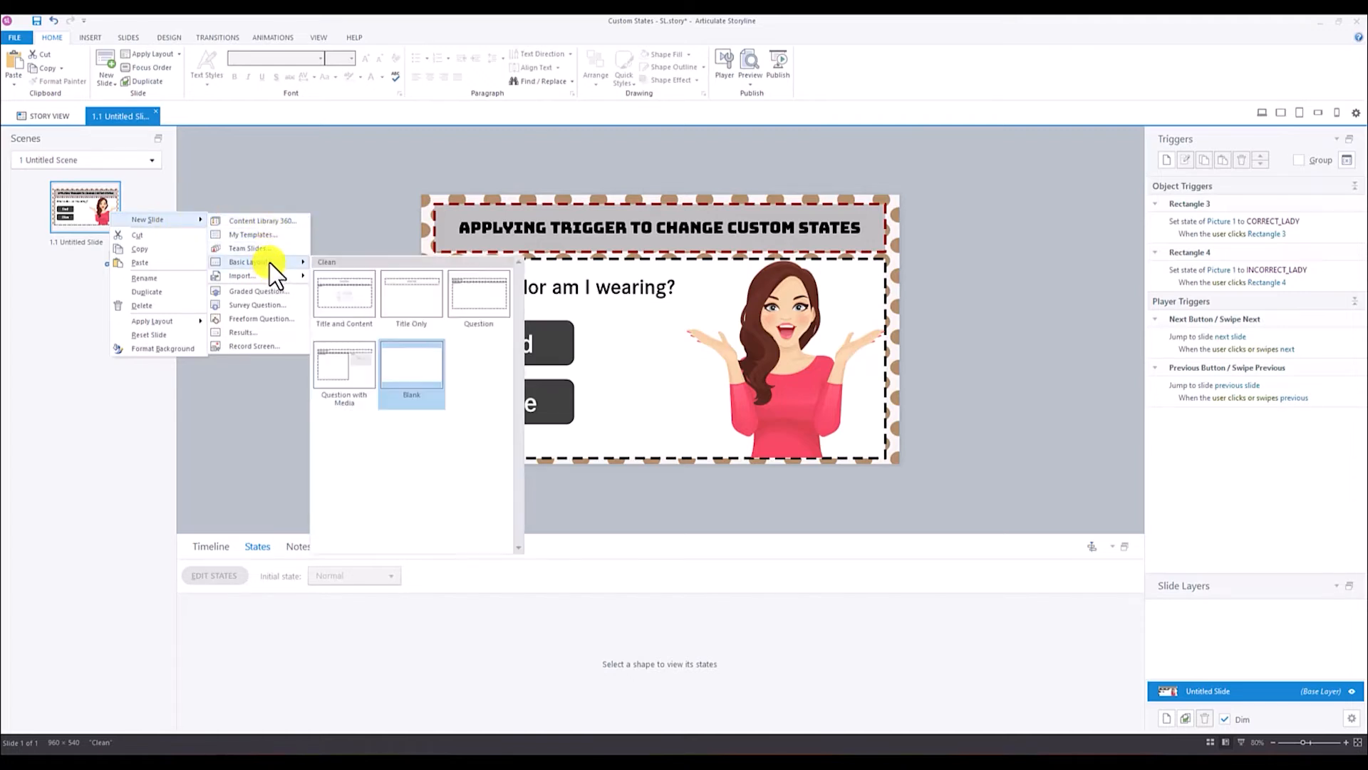
click(412, 366)
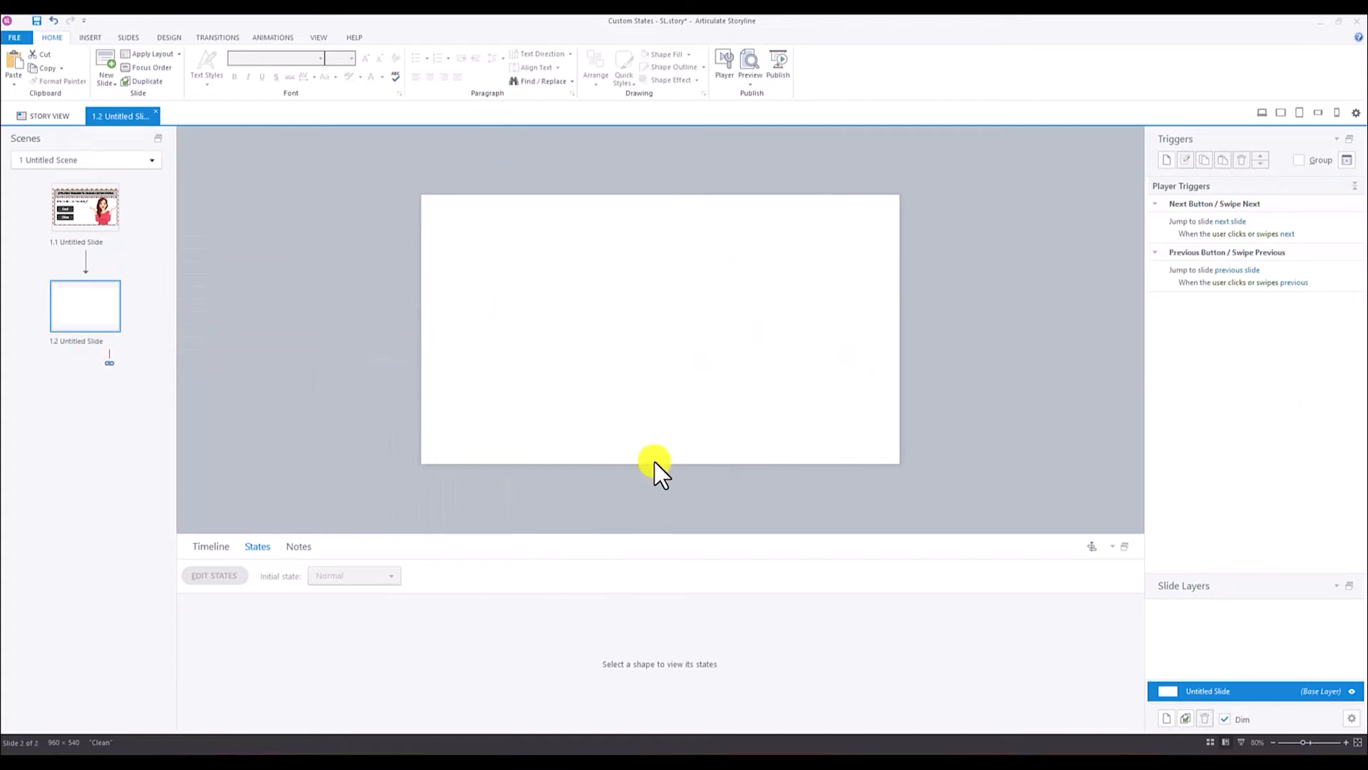
Step: Insert the picture AdobeStock_138793704.jpg on the blank slide and stretch it to fill the slide at 960 x 540 px
click(89, 37)
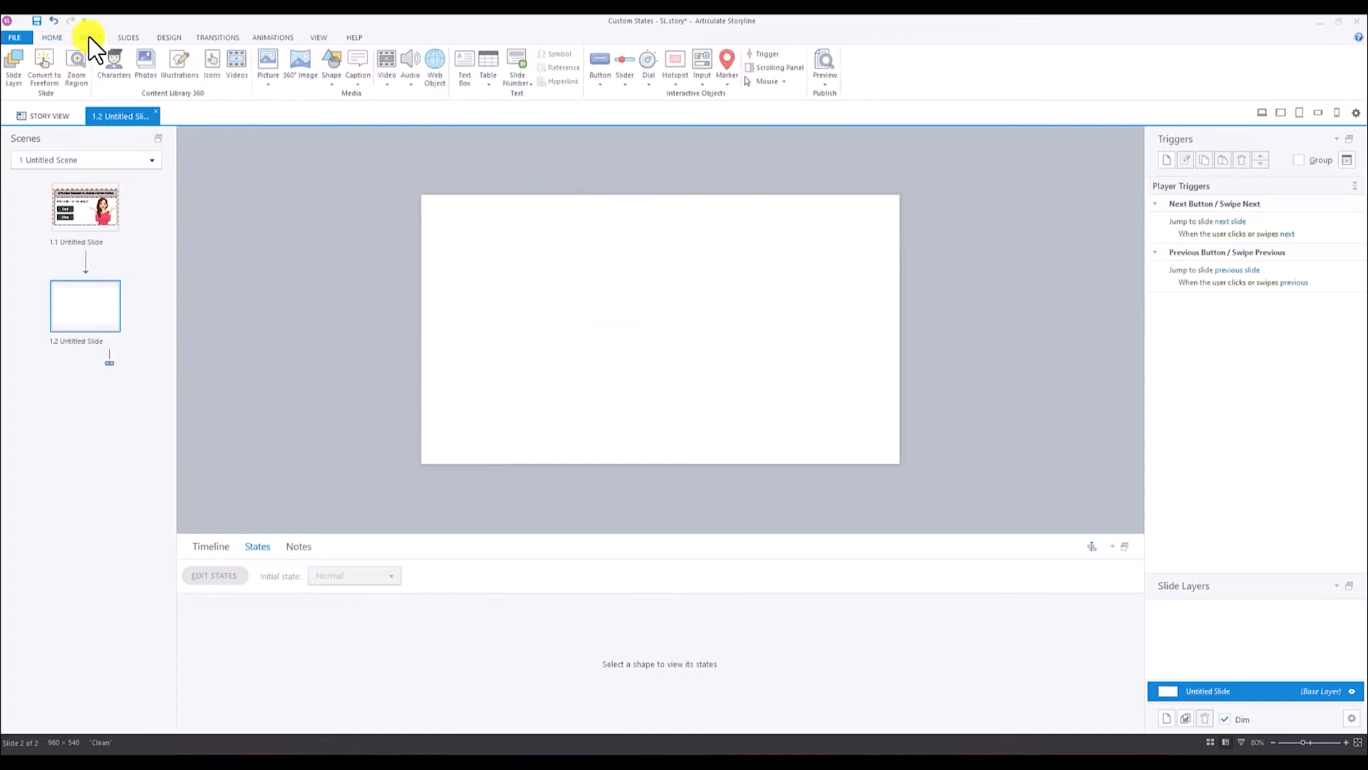
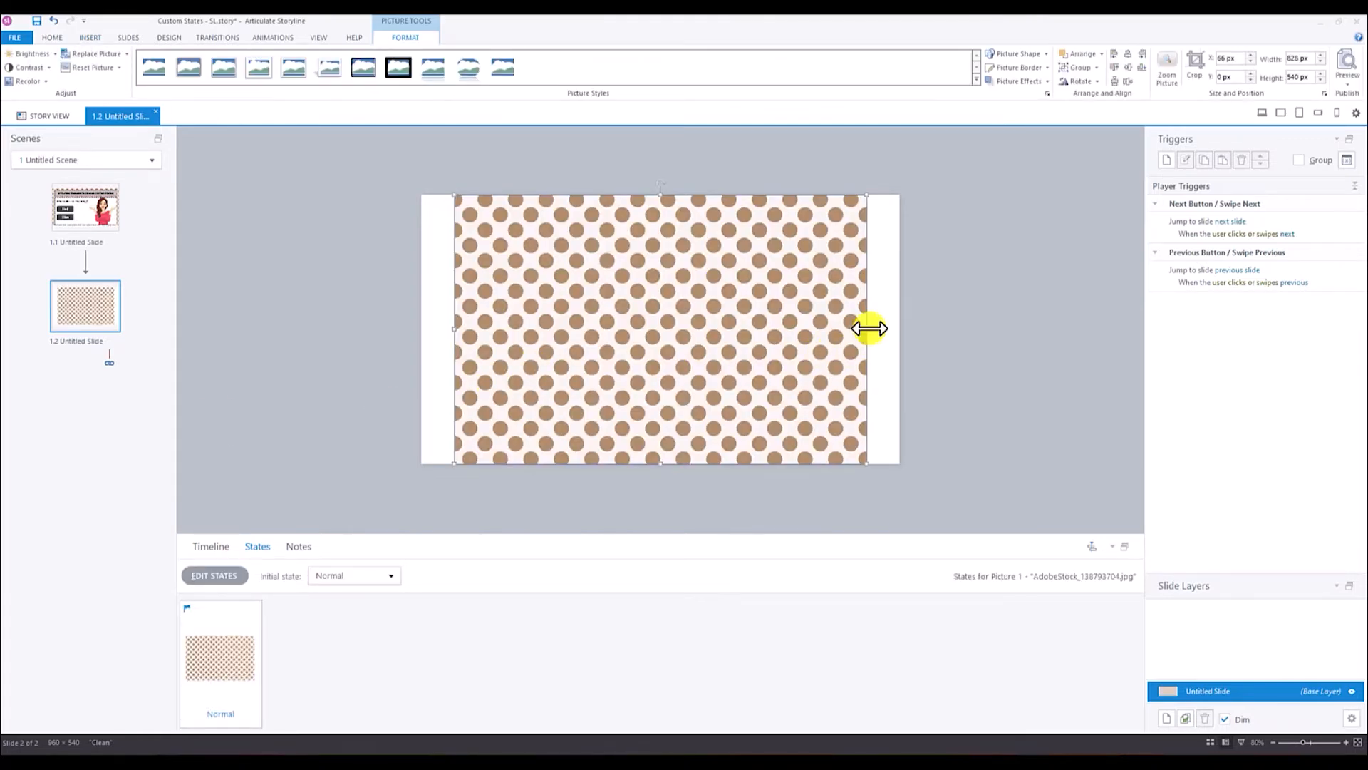
drag(869, 329, 900, 328)
drag(452, 328, 419, 329)
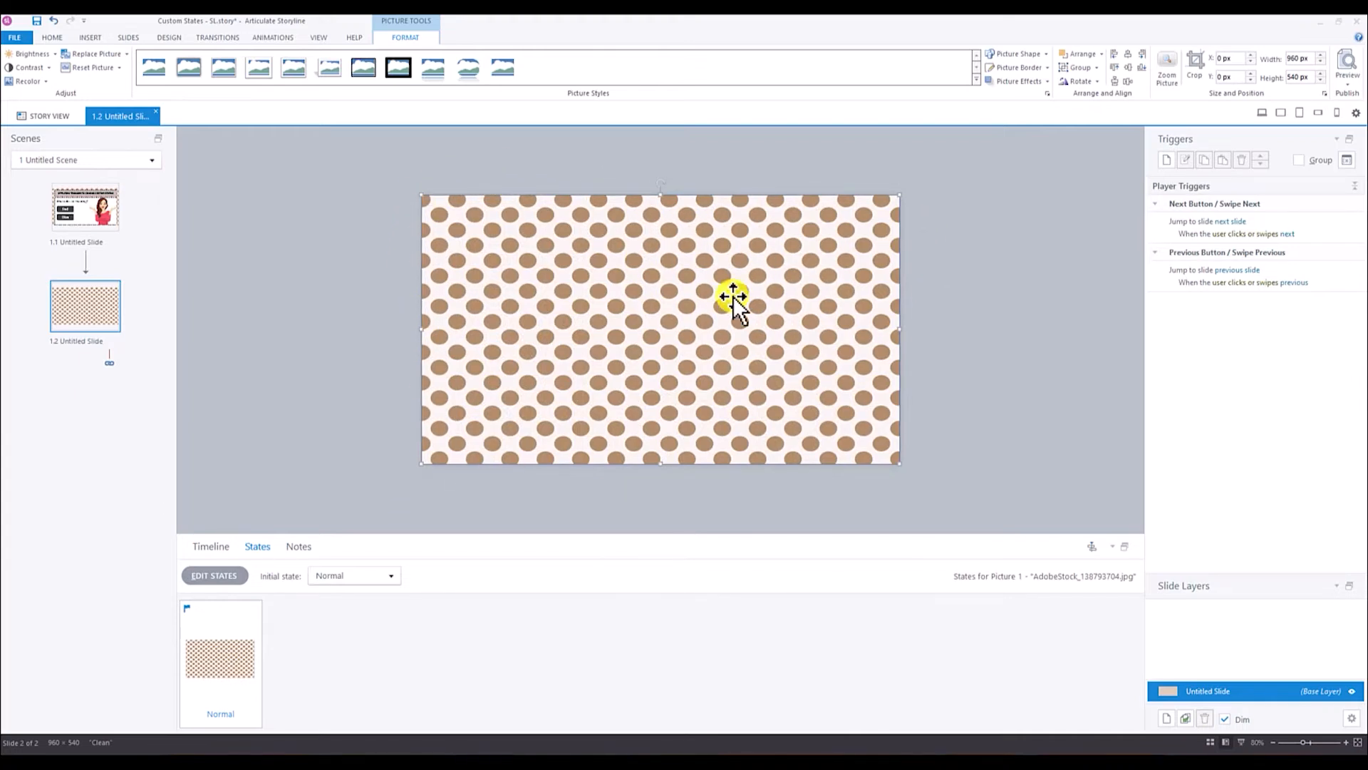
Step: Rename the background picture as imageBG in the timeline and lock it
click(212, 547)
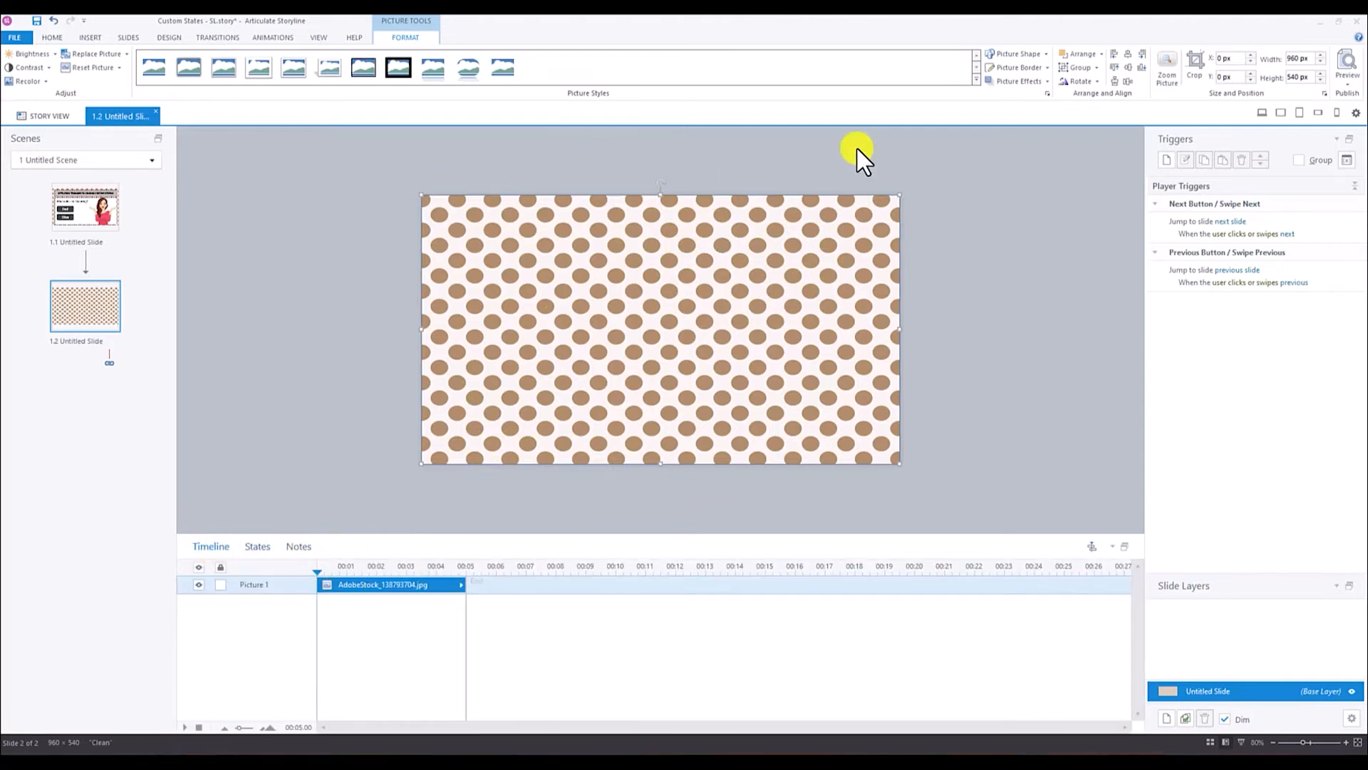
double_click(251, 584)
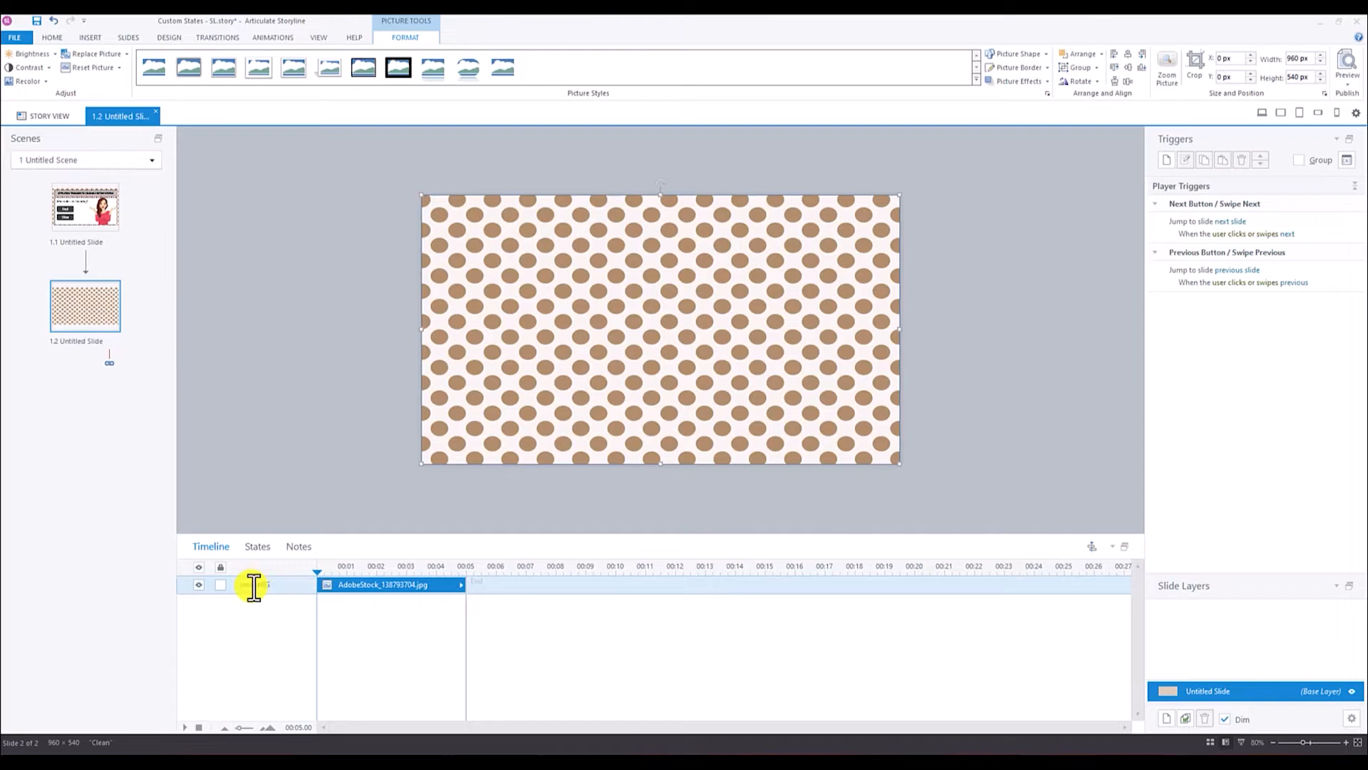
click(223, 600)
click(222, 585)
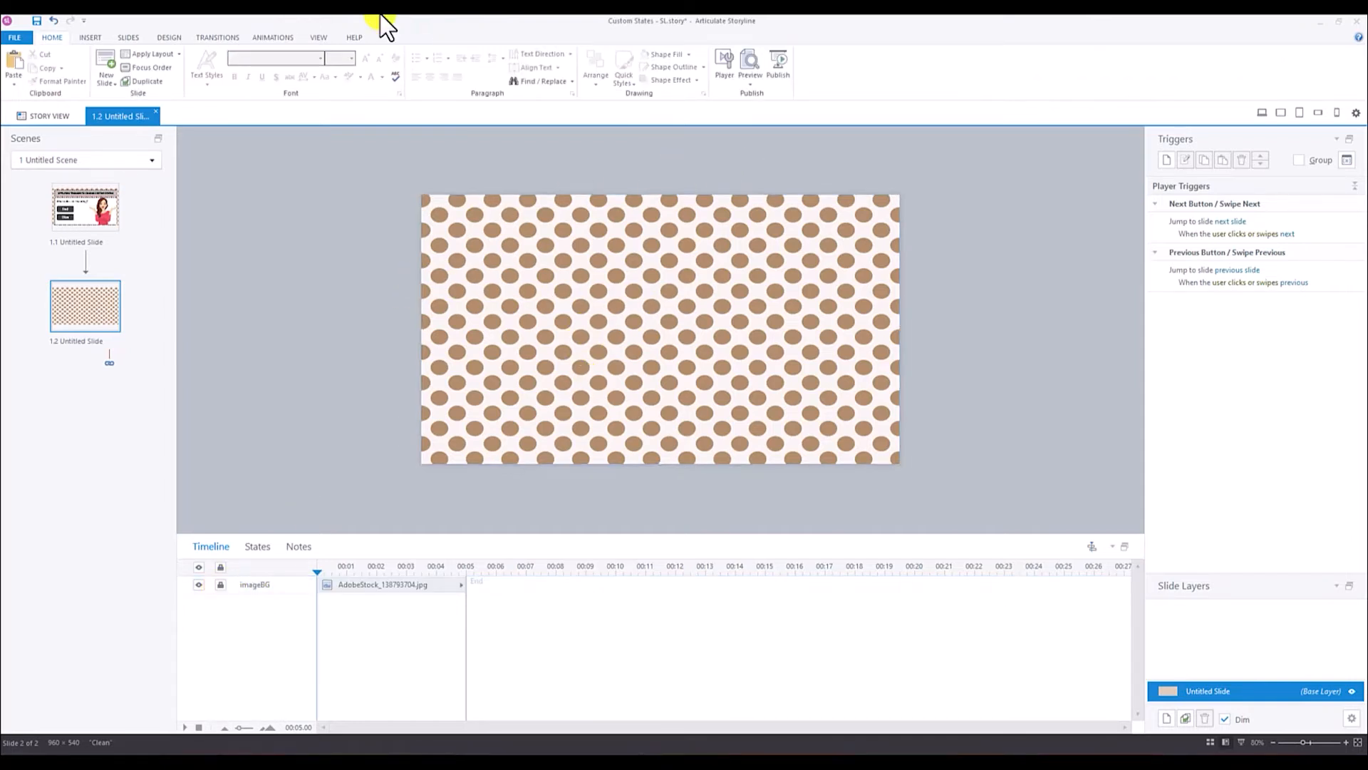
Step: Draw a wide rectangle across the top of the slide and extend its left edge slightly to even the side margins
click(101, 38)
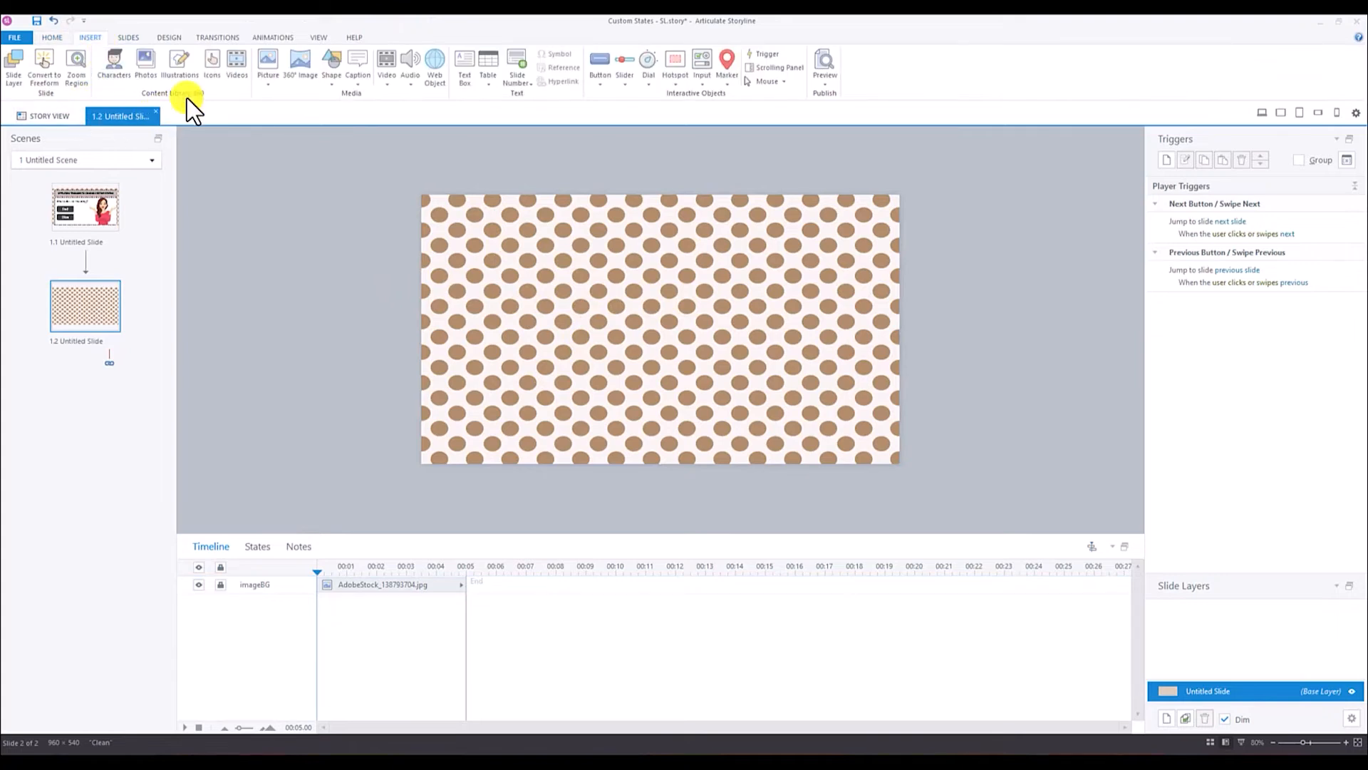
click(52, 42)
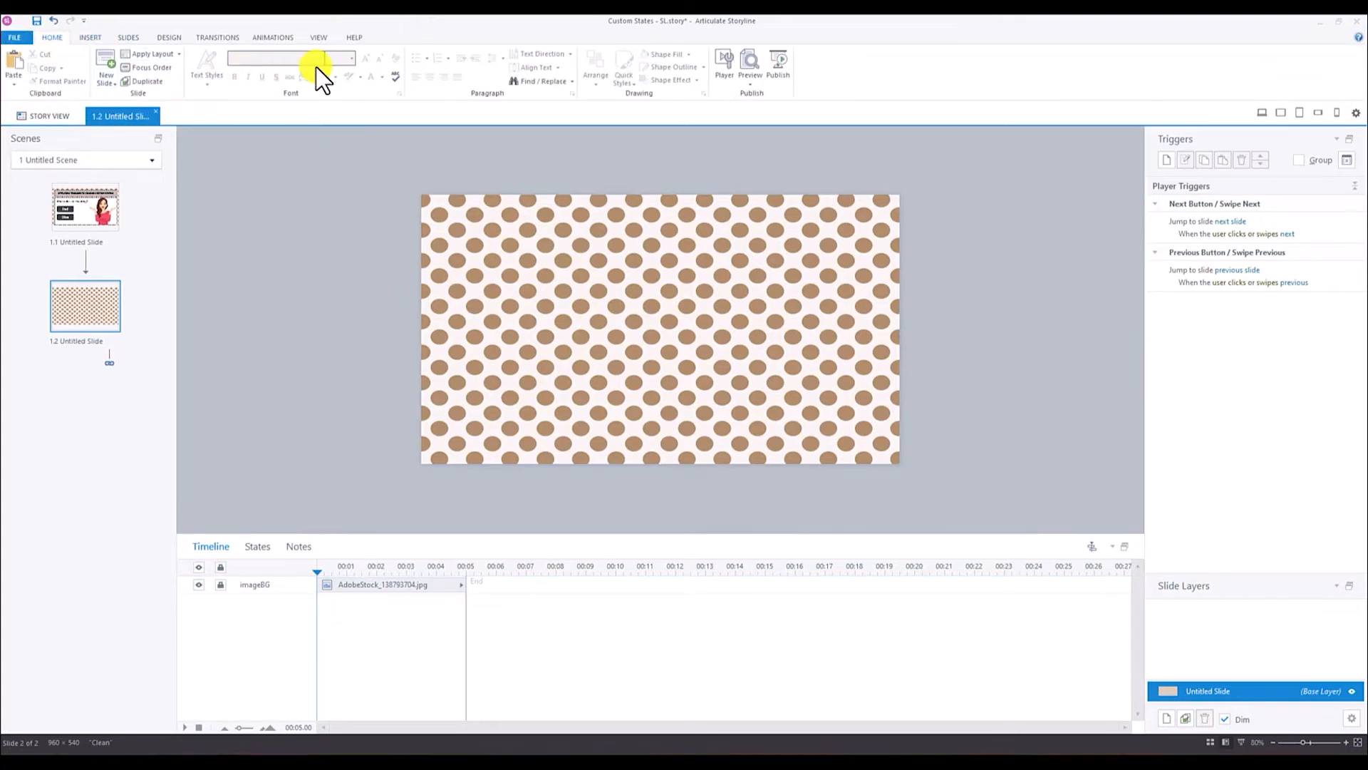
click(91, 38)
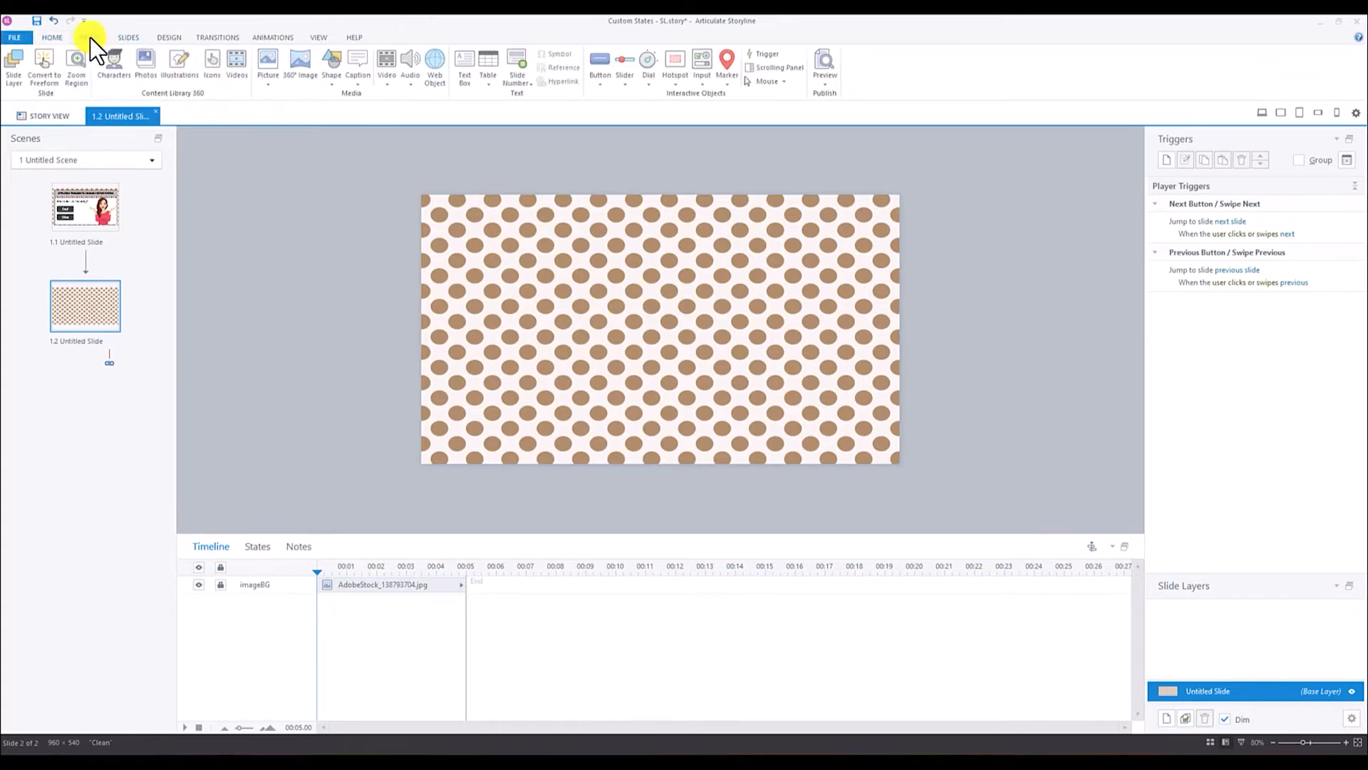
click(336, 83)
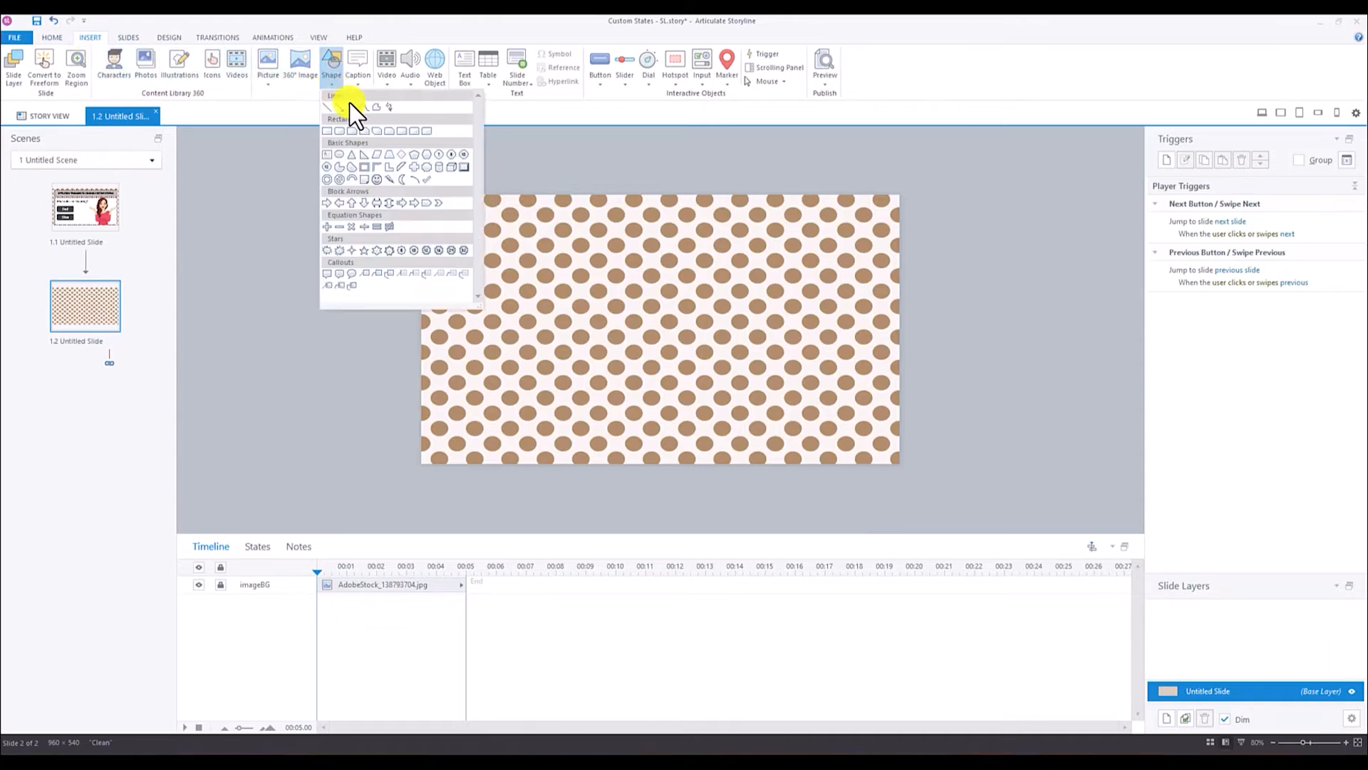
click(326, 131)
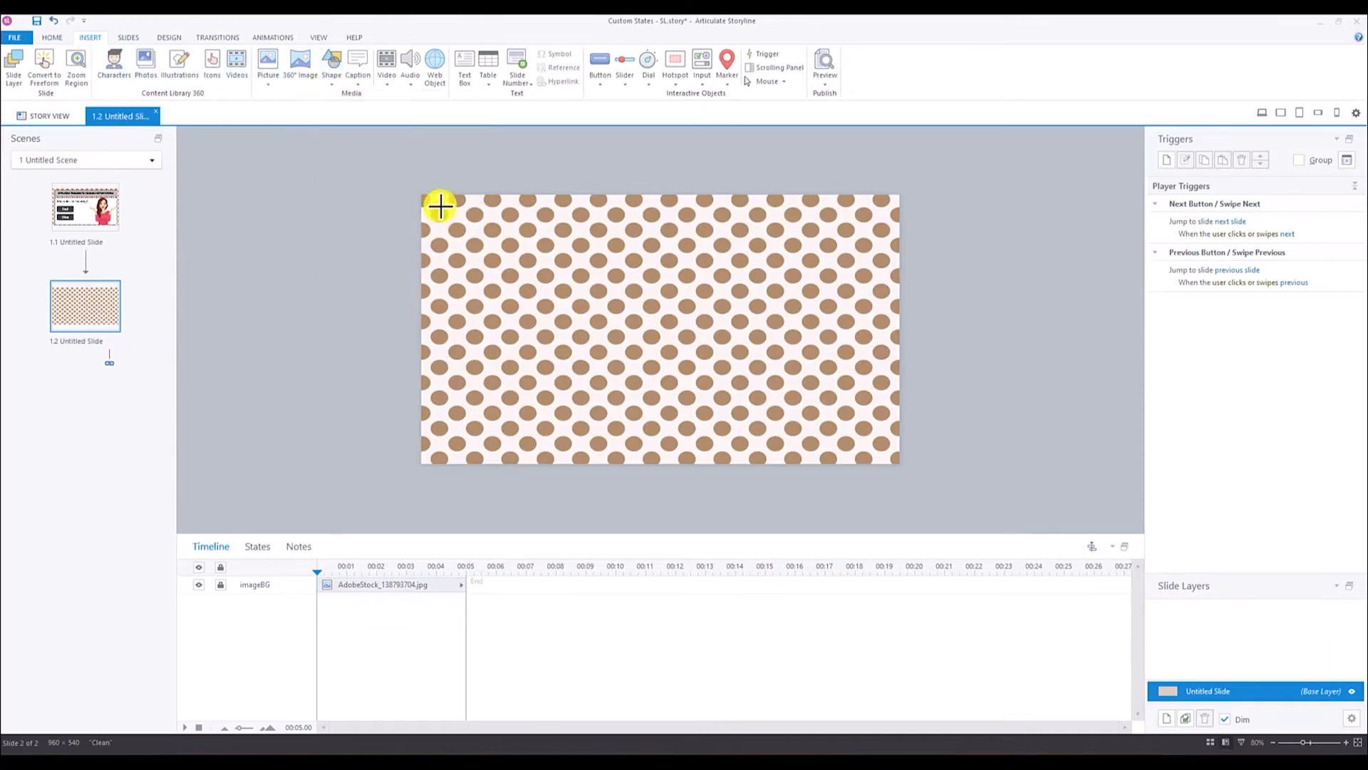
mouse_move(441, 205)
mouse_down()
mouse_move(718, 260)
mouse_move(886, 269)
mouse_up()
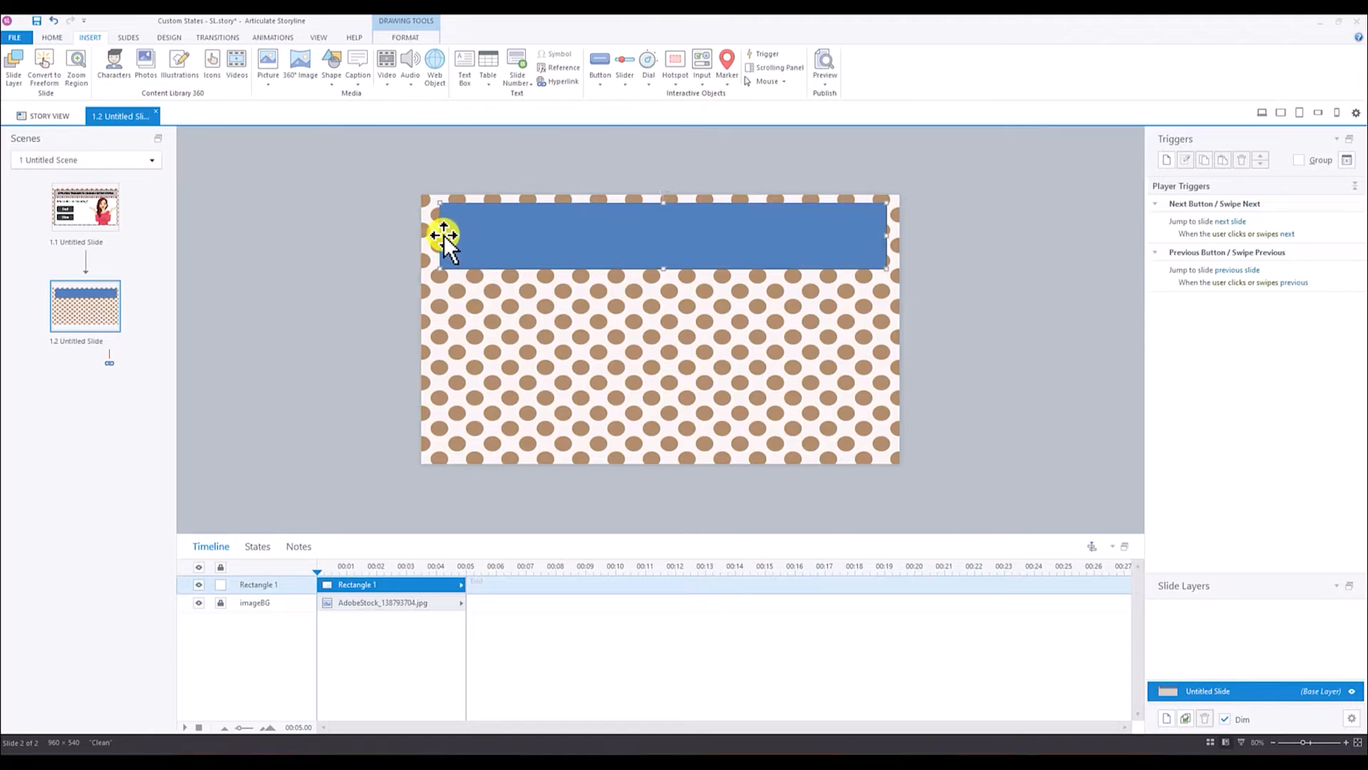
drag(439, 237, 434, 238)
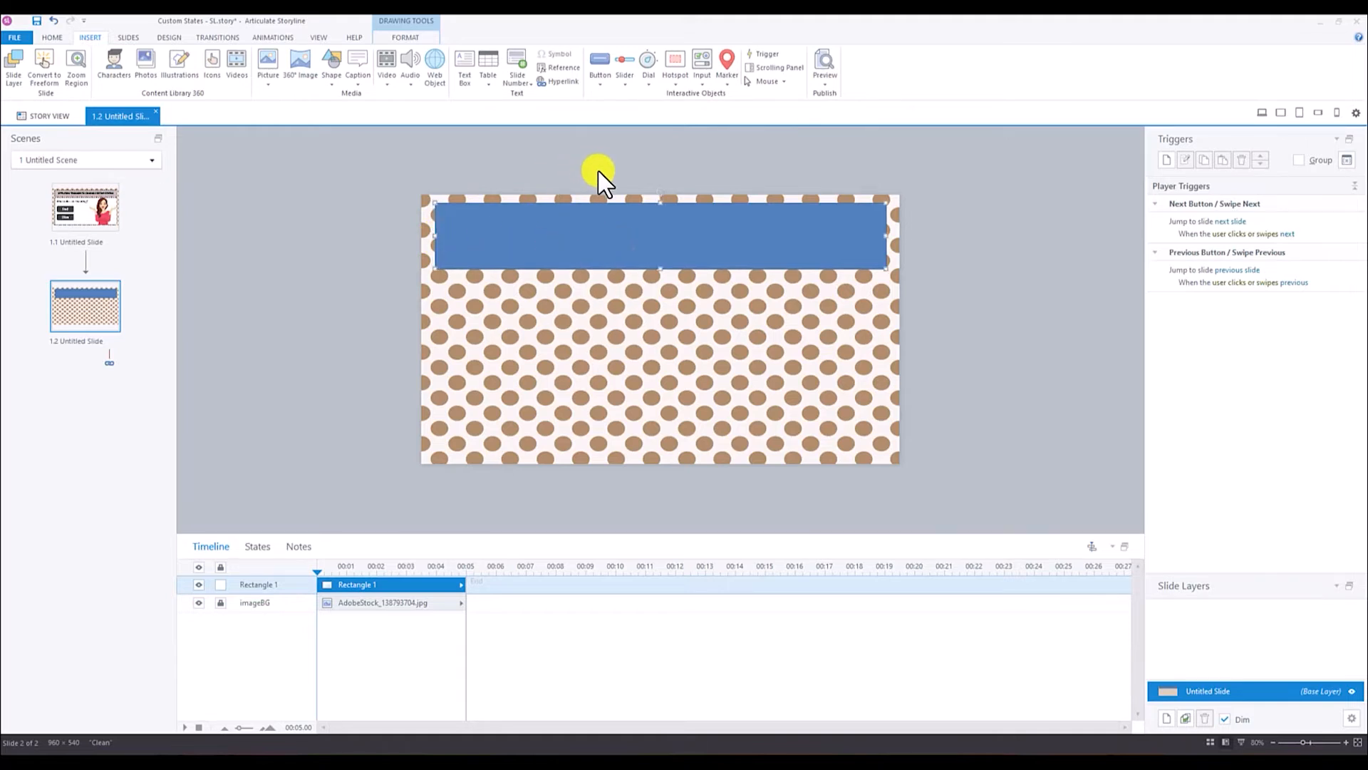
Step: Show the ruler and place vertical guides at the left and right edges of the blue rectangle
right_click(623, 311)
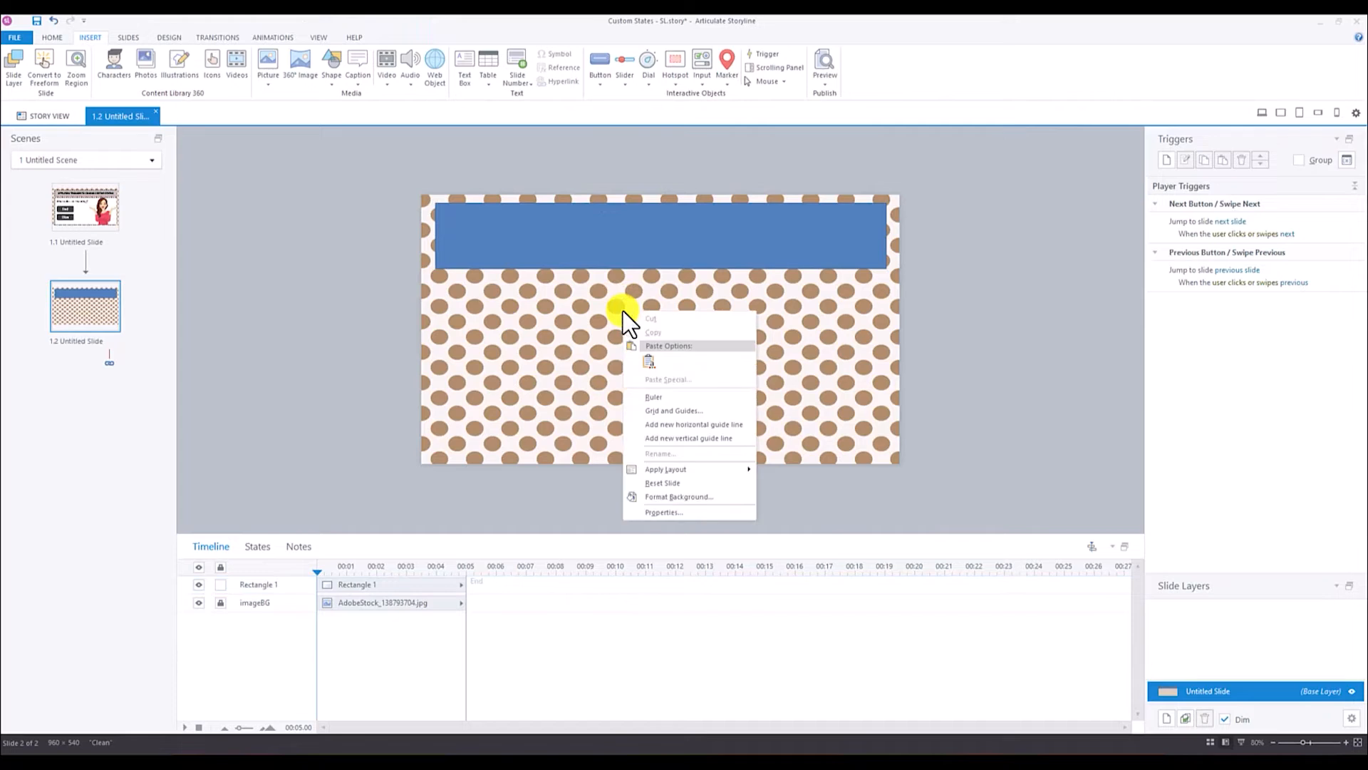
click(657, 396)
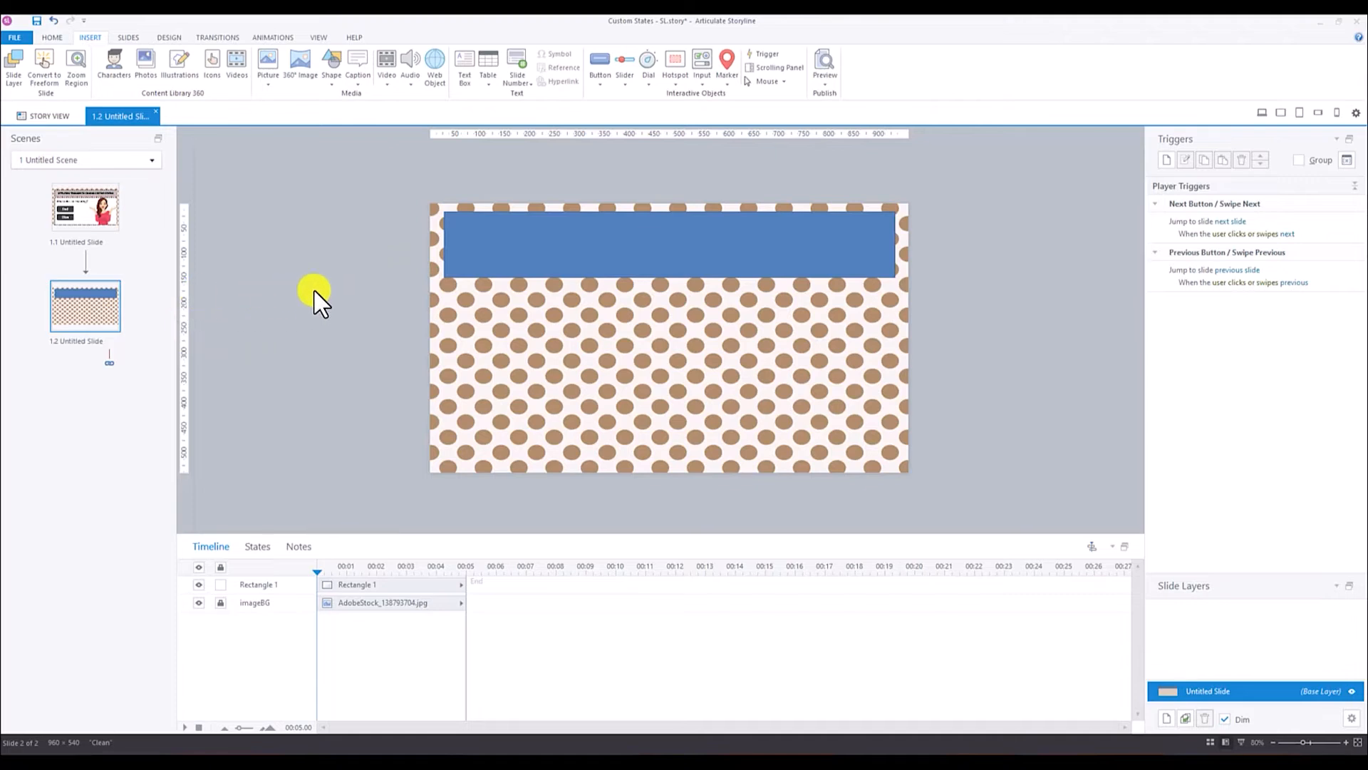
drag(195, 269, 443, 274)
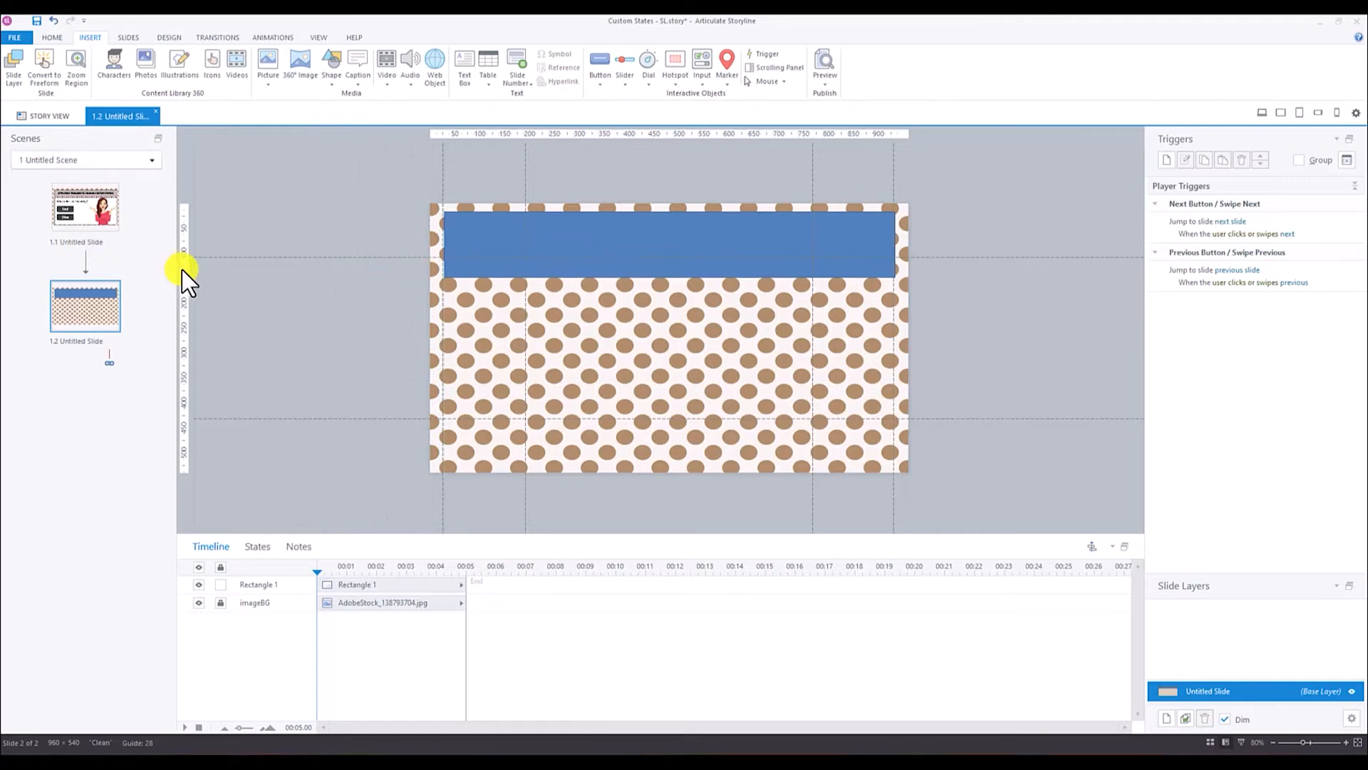
drag(182, 270, 896, 284)
Step: Fit the rectangle's sides to the outer vertical guides and shorten it, making it about 907 x 121 px
click(470, 243)
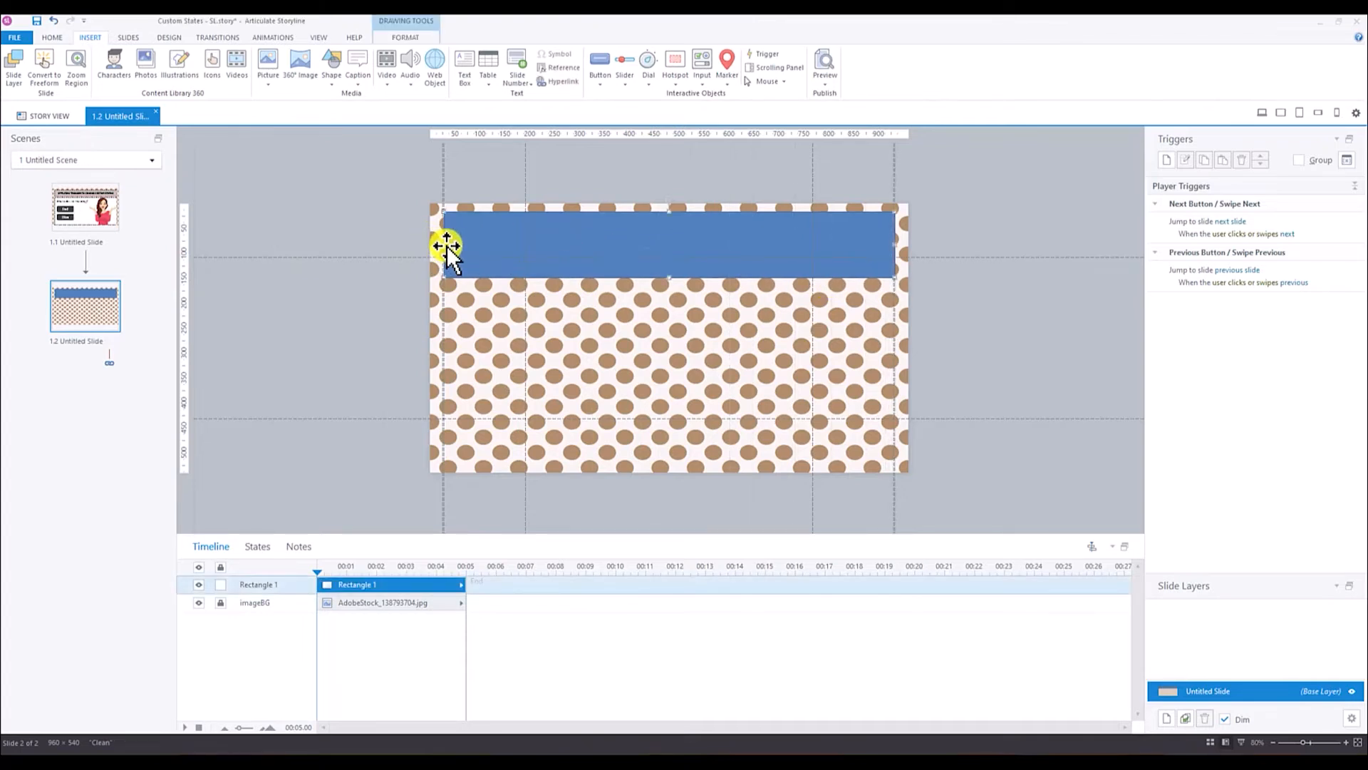
drag(445, 247, 443, 248)
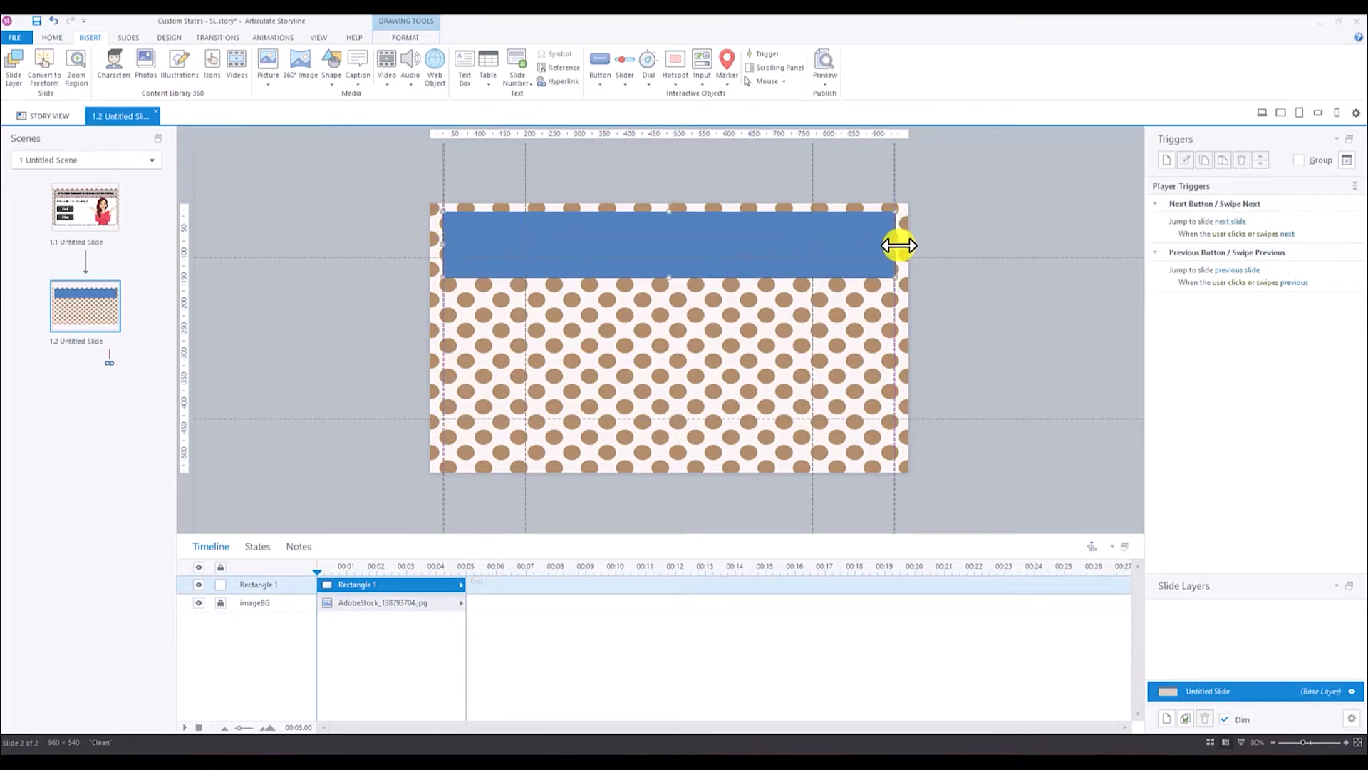
drag(896, 246, 895, 246)
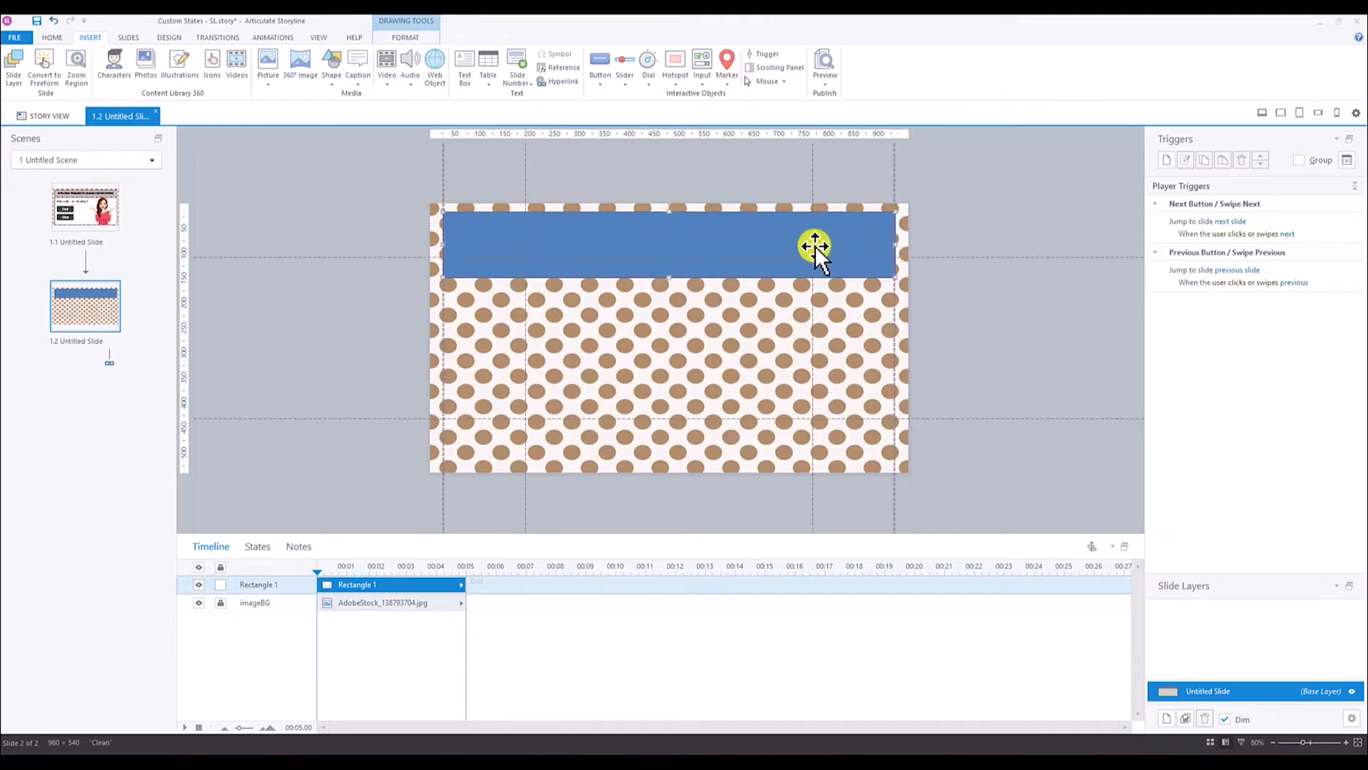
drag(669, 277, 669, 268)
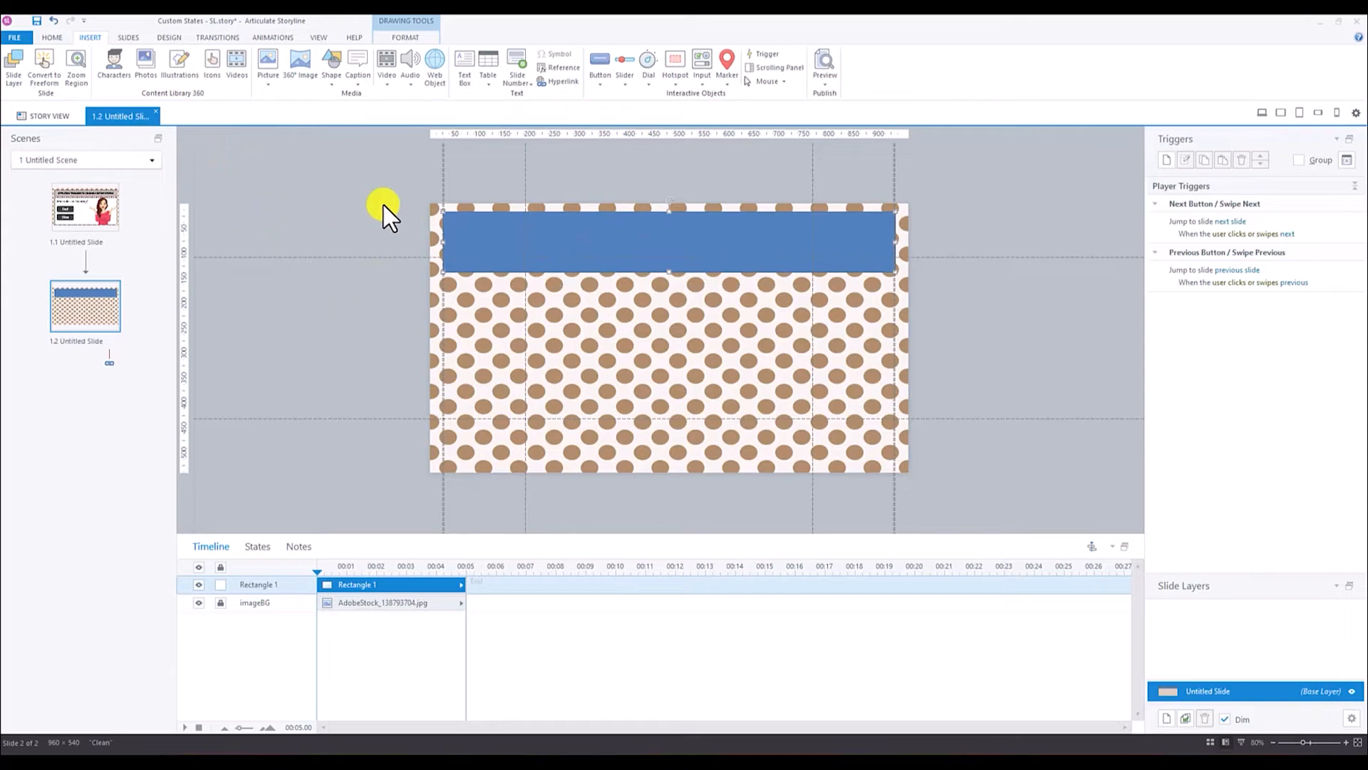
Step: Hide the ruler and turn off the display of drawing guides on screen
right_click(365, 189)
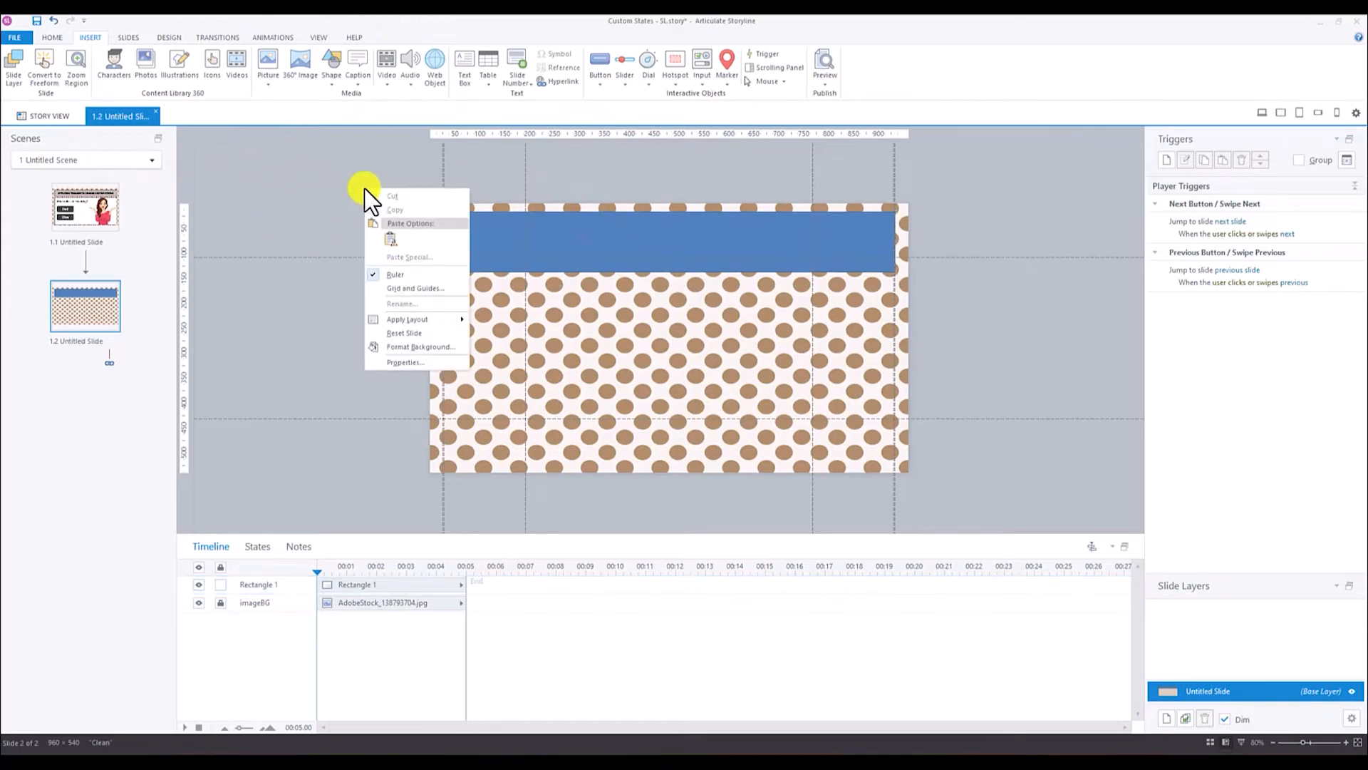
click(395, 273)
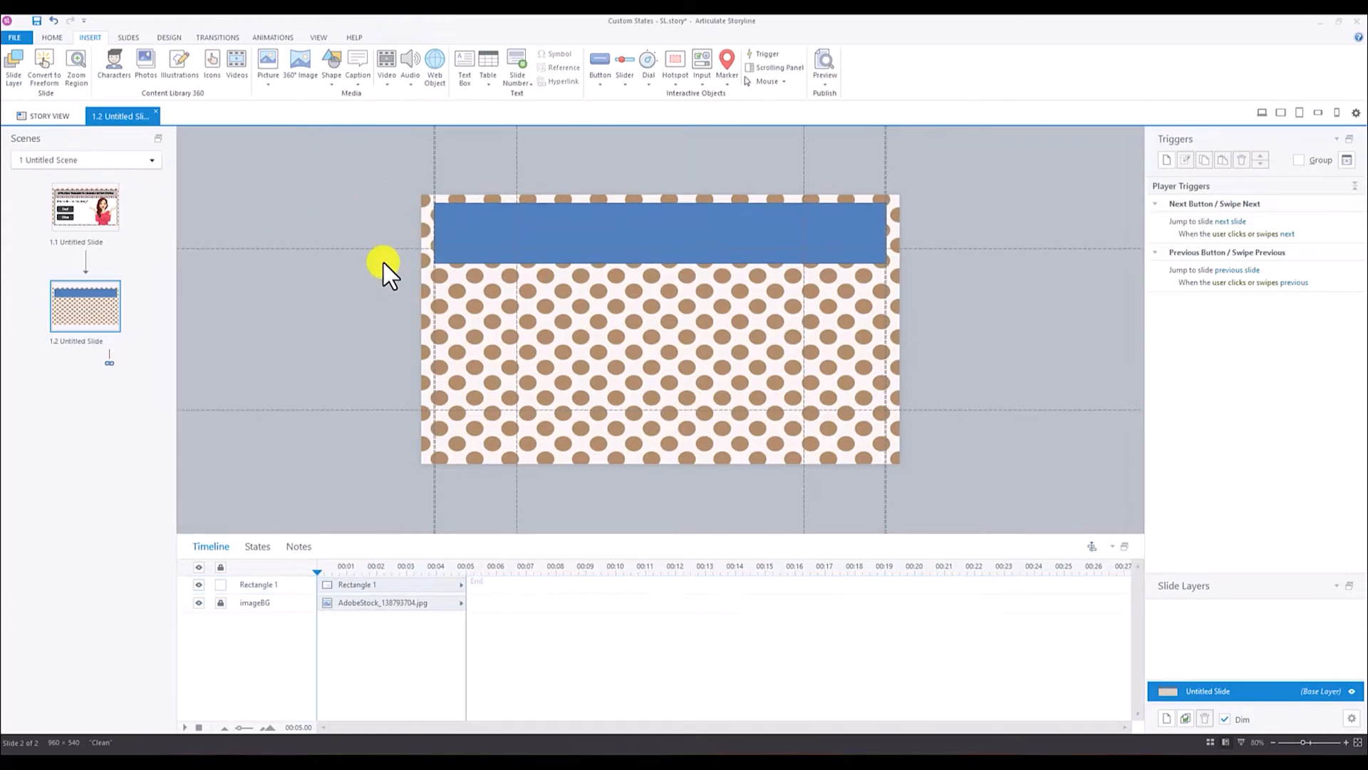
right_click(349, 196)
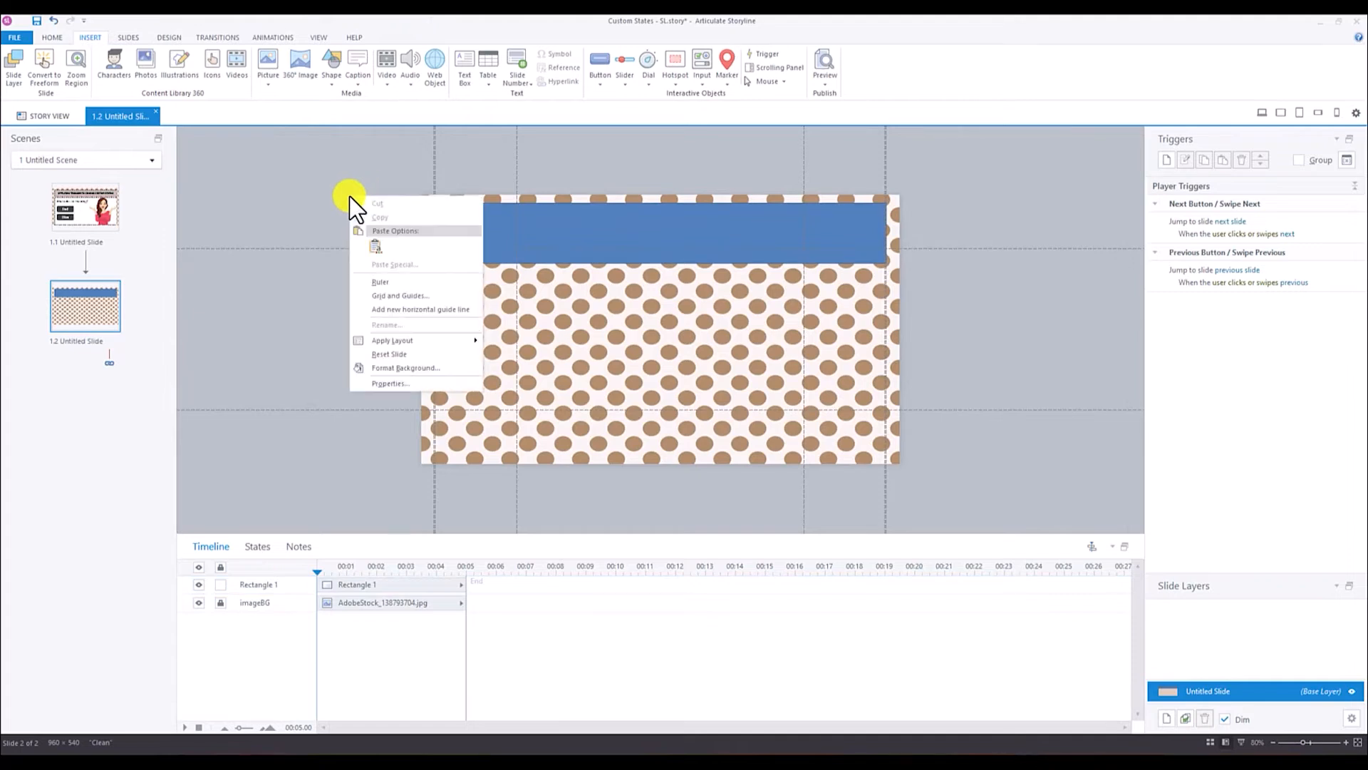
click(386, 296)
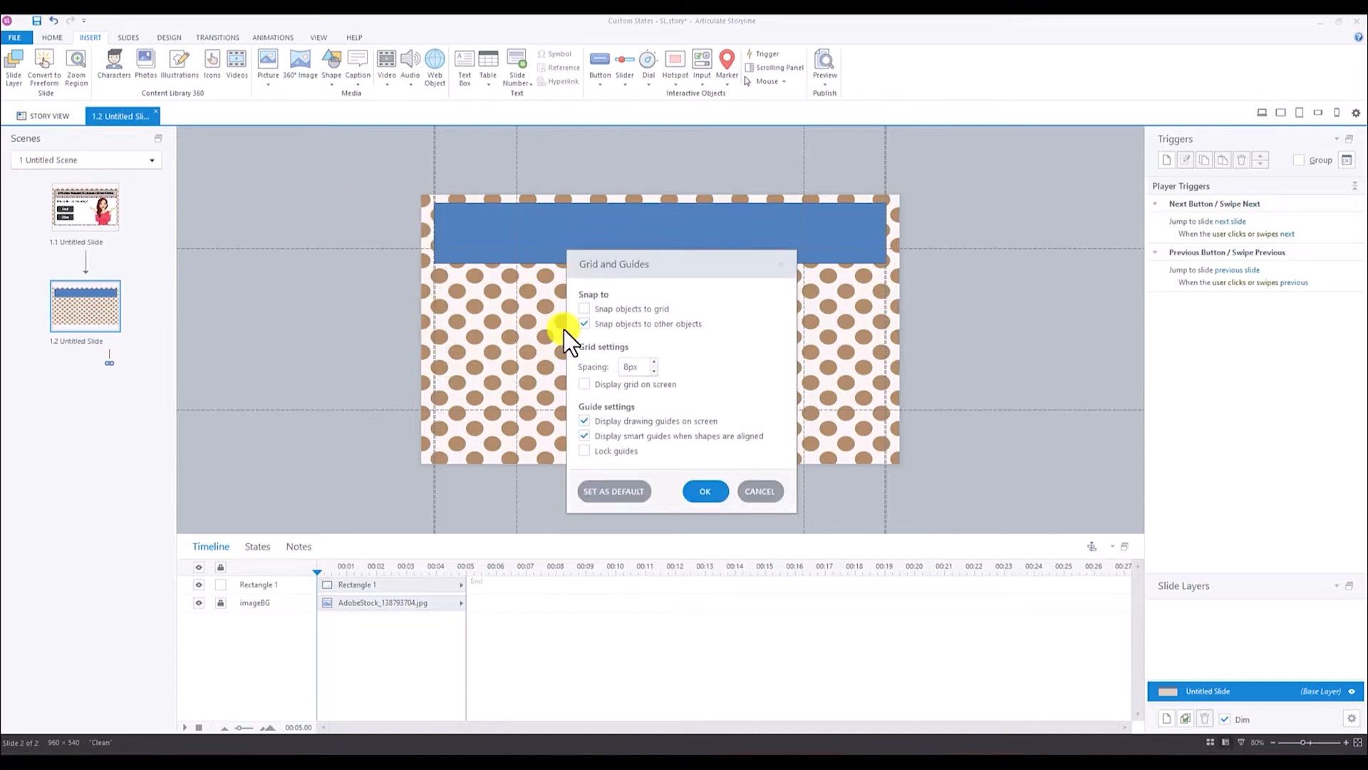
click(584, 420)
click(705, 490)
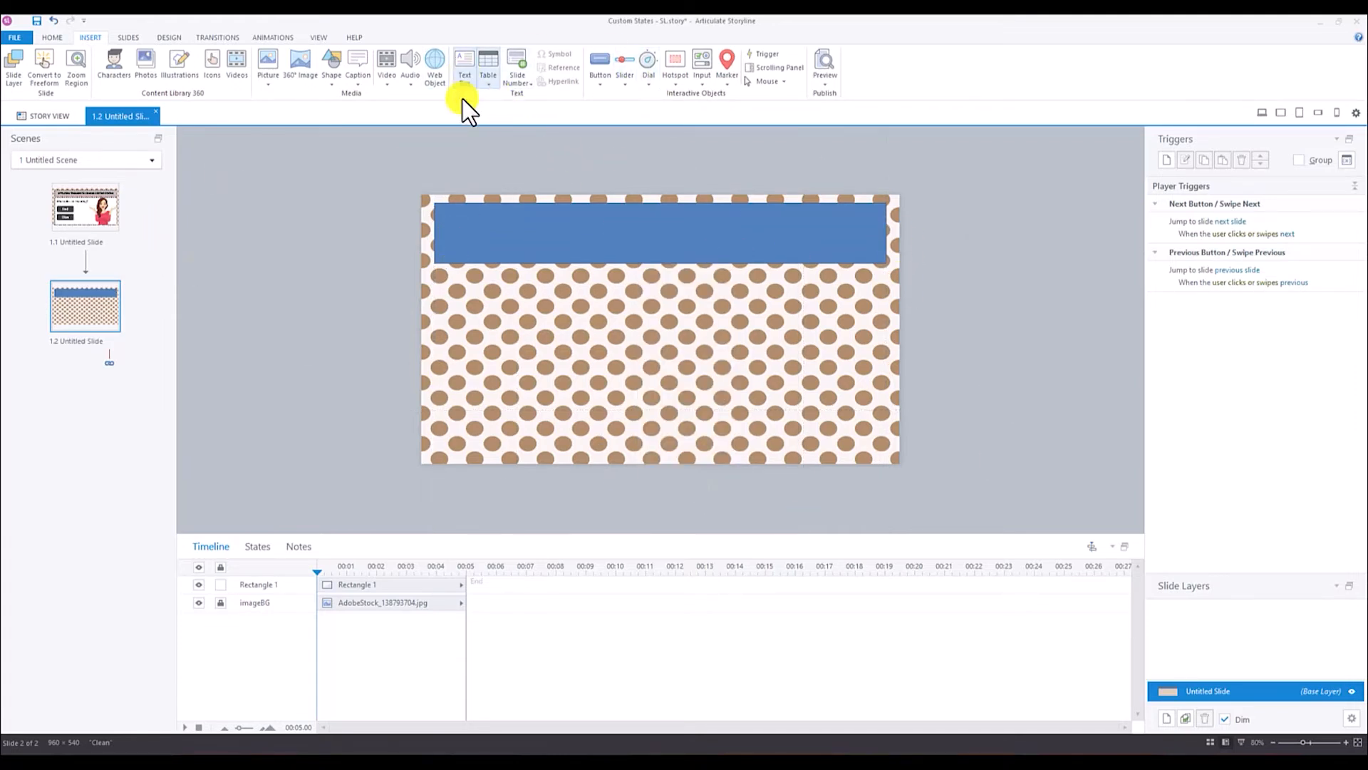
Step: Enter the title APPLYING TRIGGERS TO CHANGE CUSTOM STATES in the blue rectangle
click(627, 223)
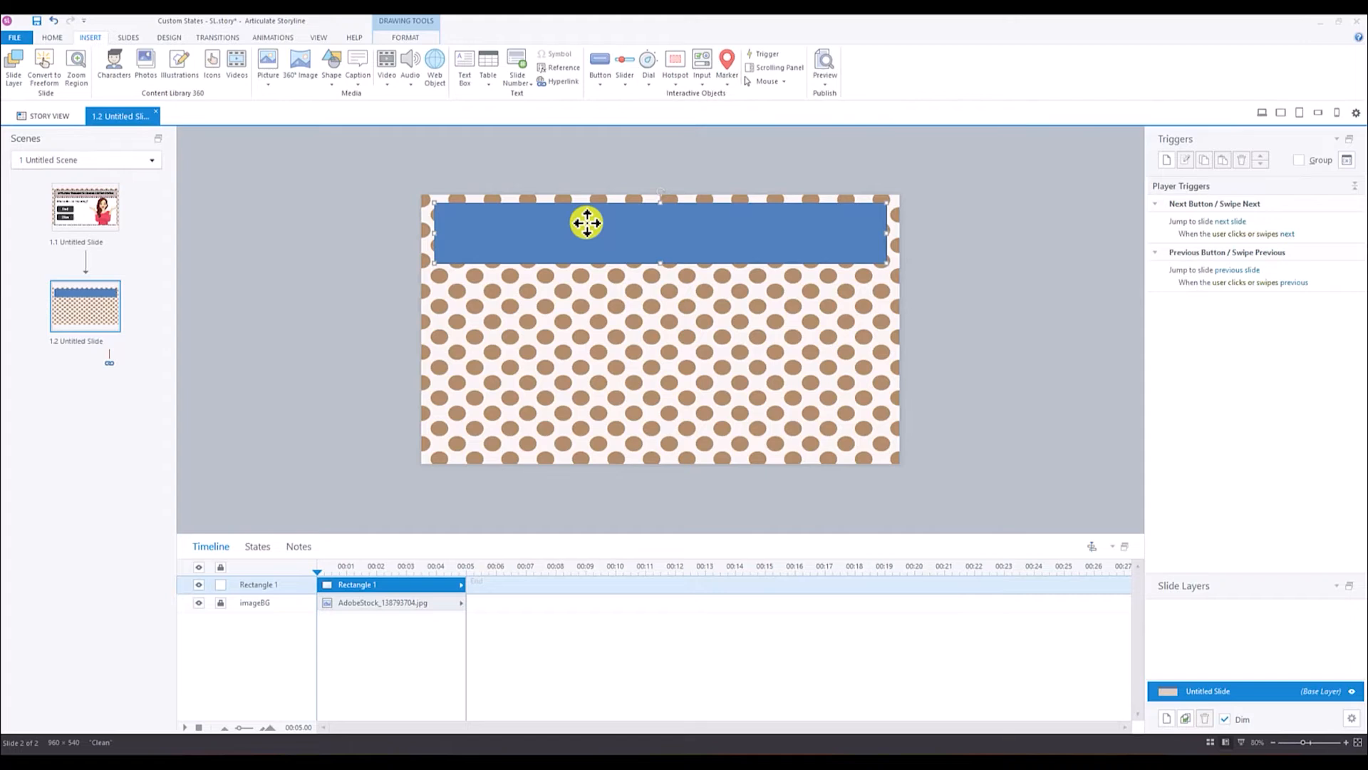
text(APPLYING TRIGGERS TO CHANGE CUSTOM)
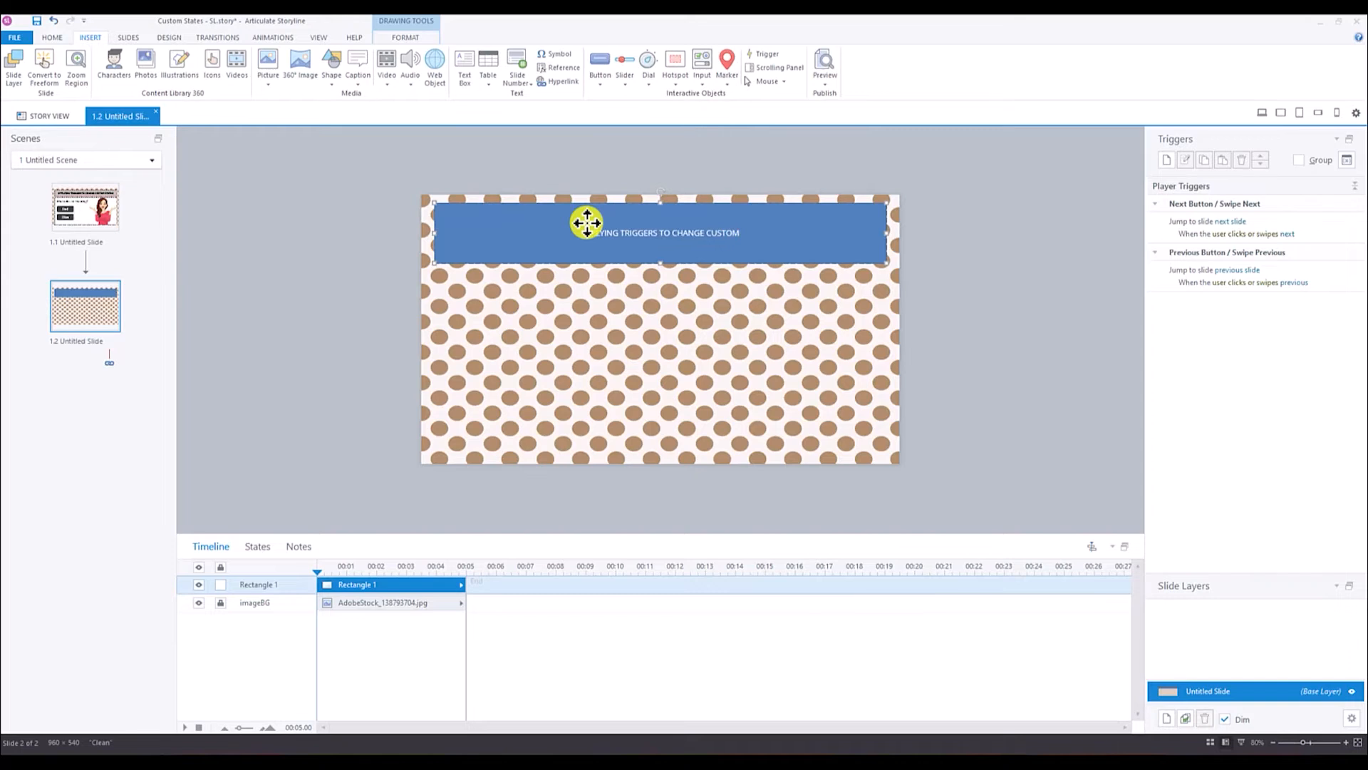
text( STATES)
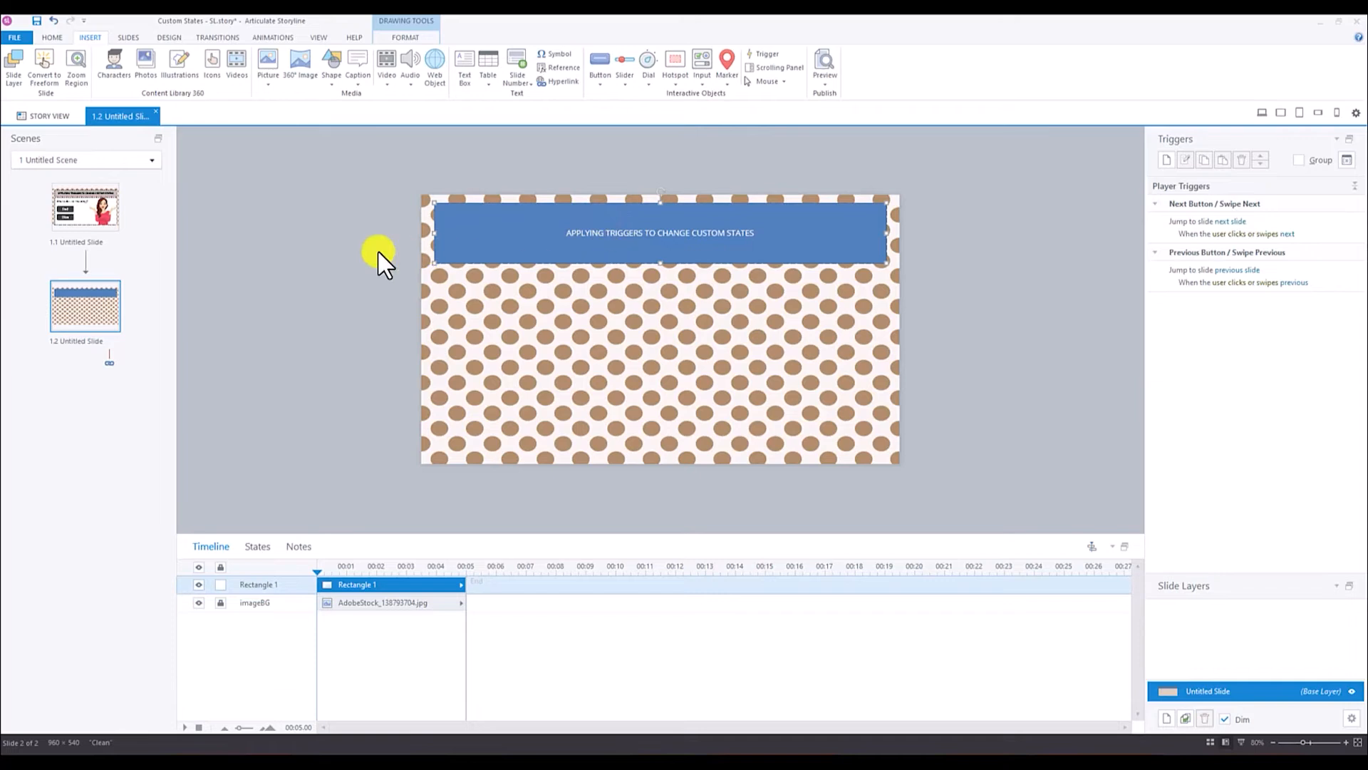
click(338, 251)
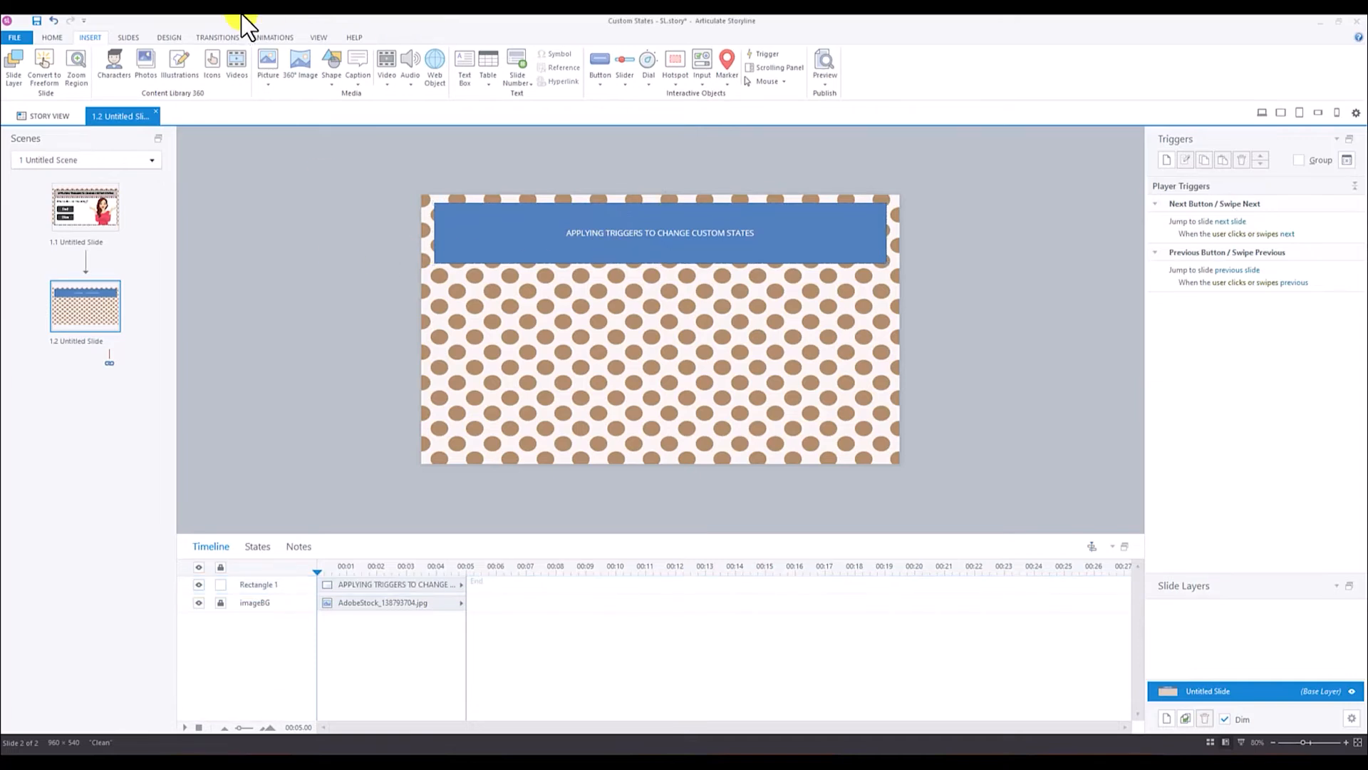
Step: Change the title rectangle's shape fill to light grey
click(631, 260)
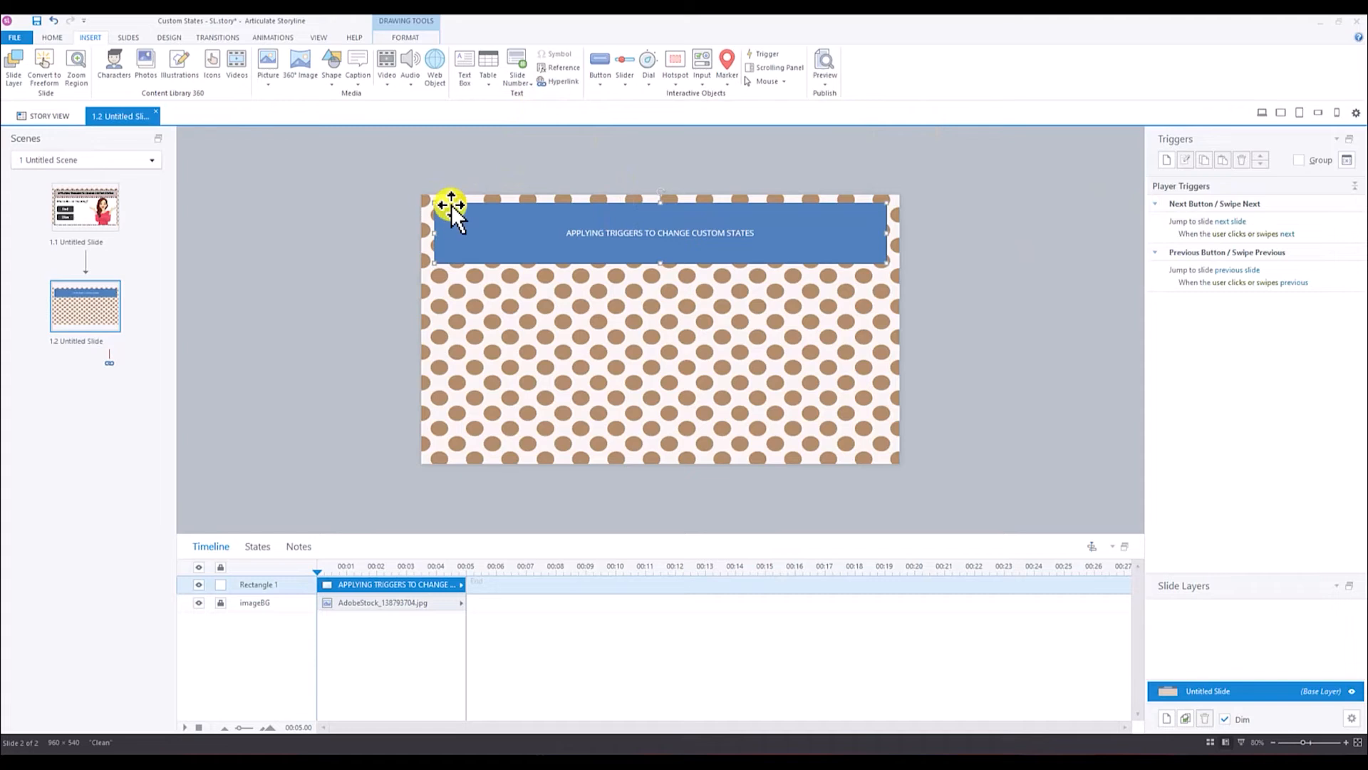
click(405, 38)
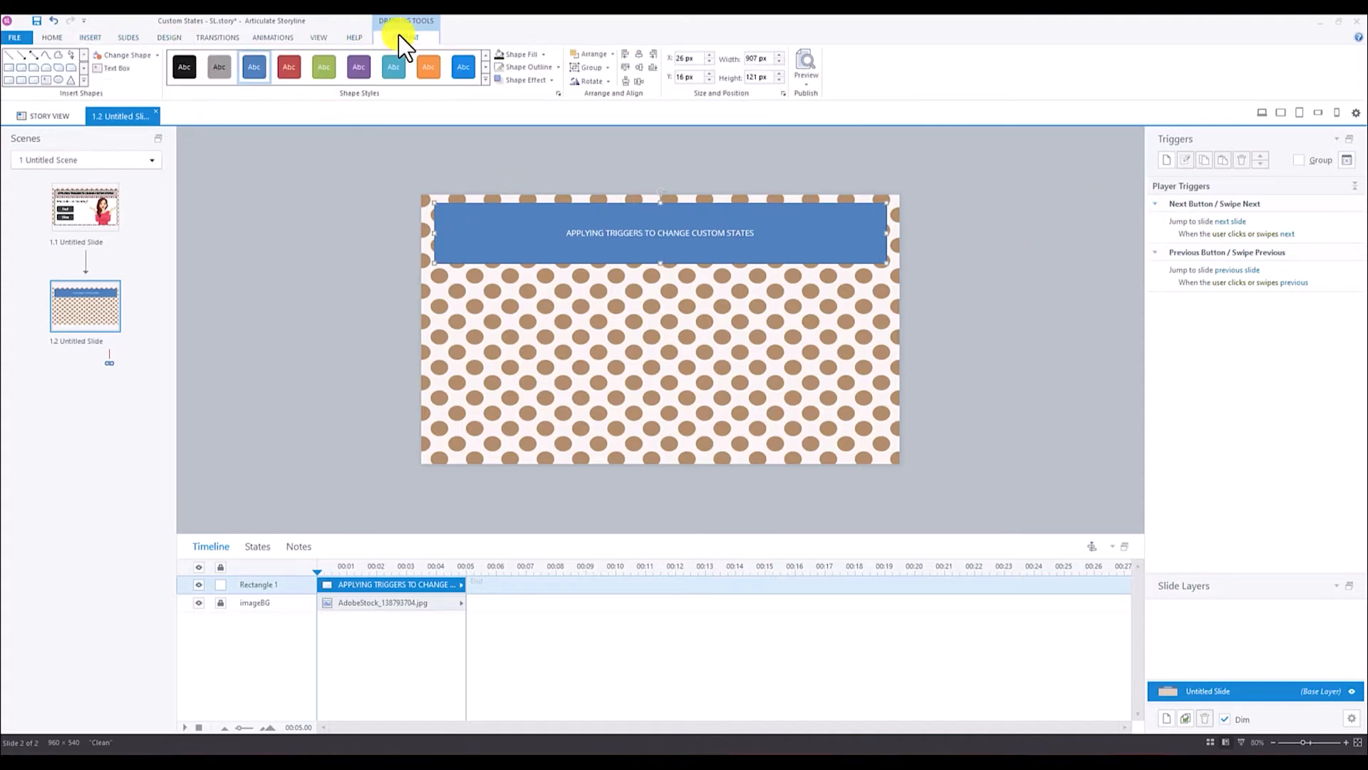
click(545, 54)
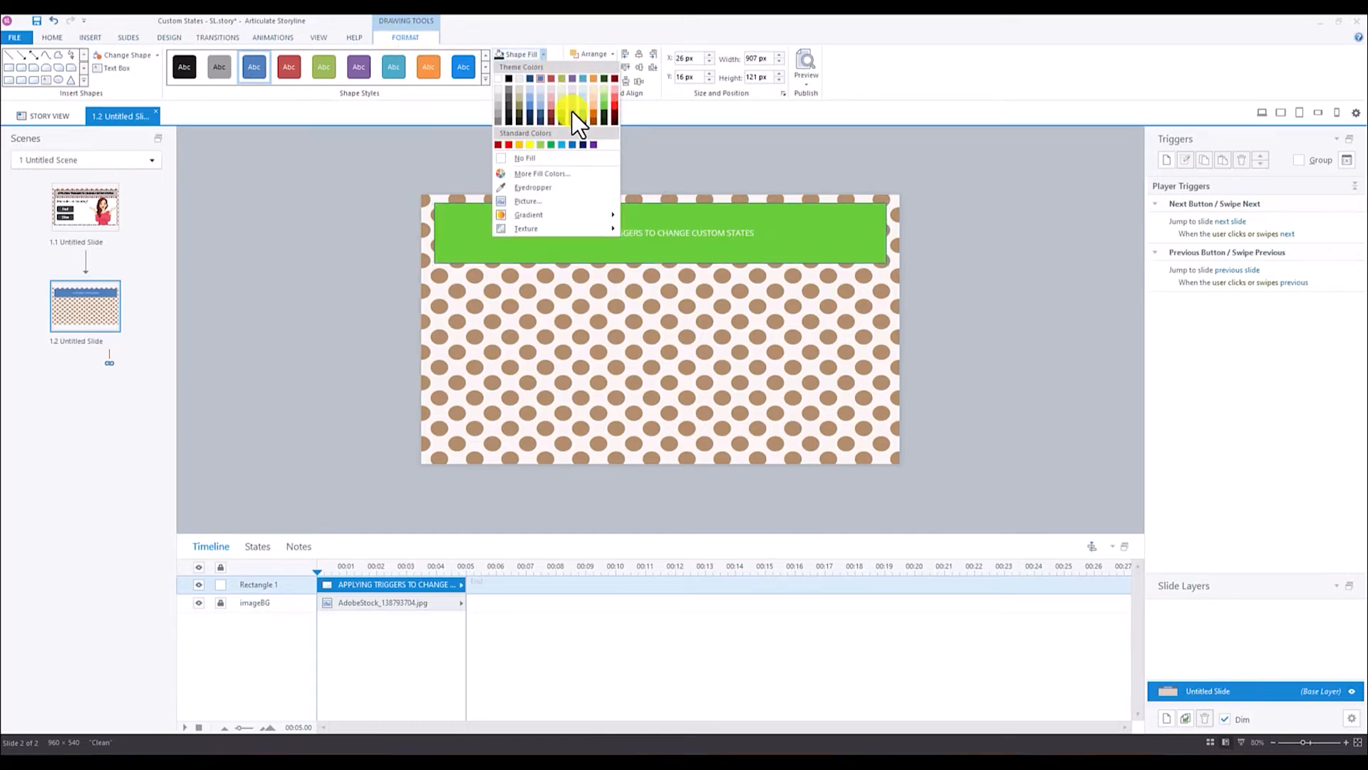
click(499, 104)
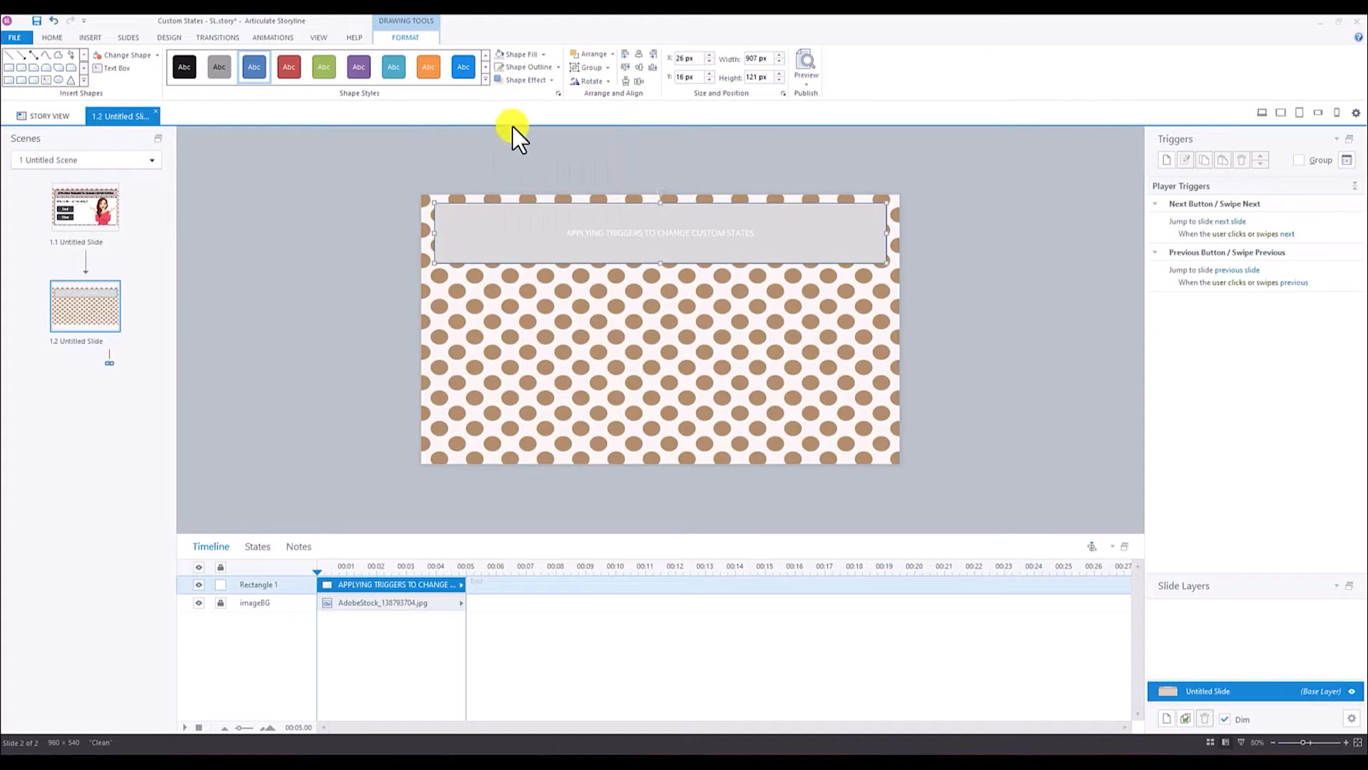
Step: Give the title rectangle a dark red, 5 px, dashed outline
click(559, 68)
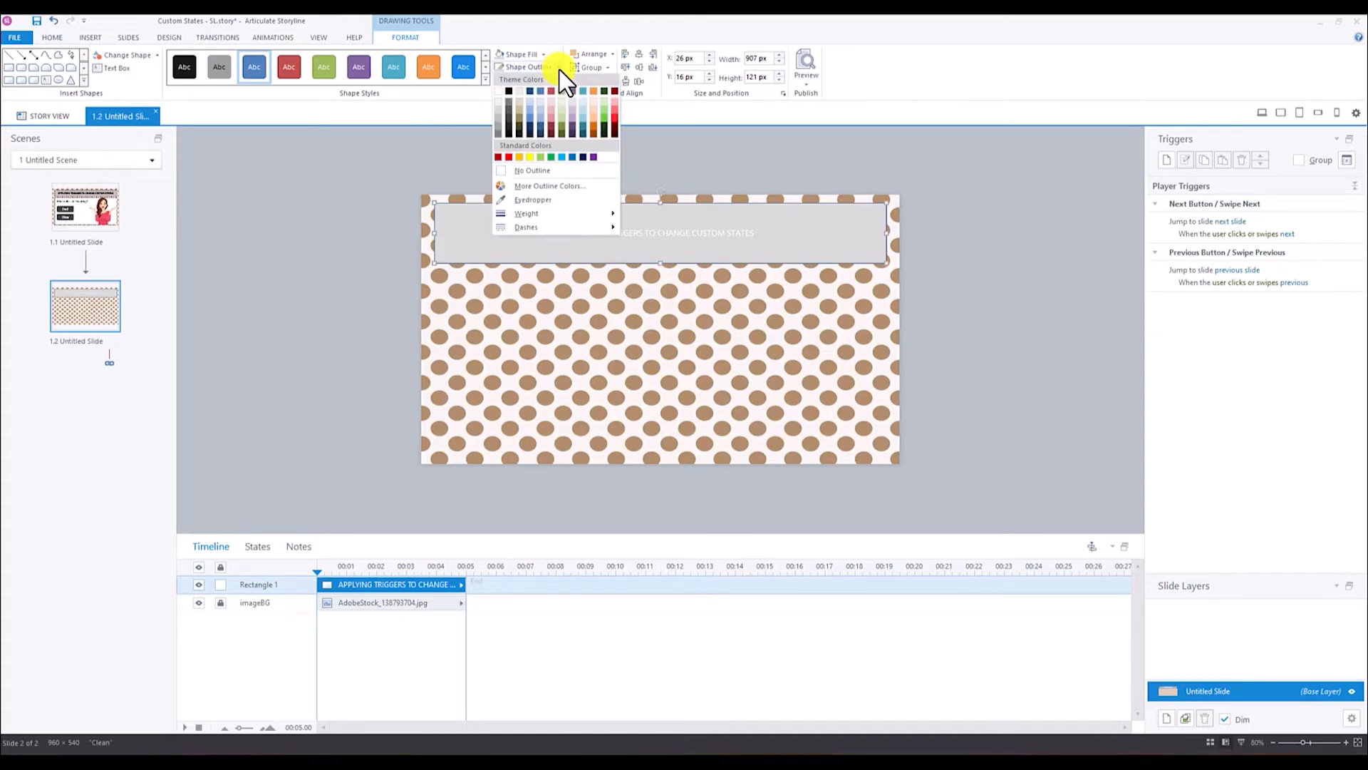
click(614, 92)
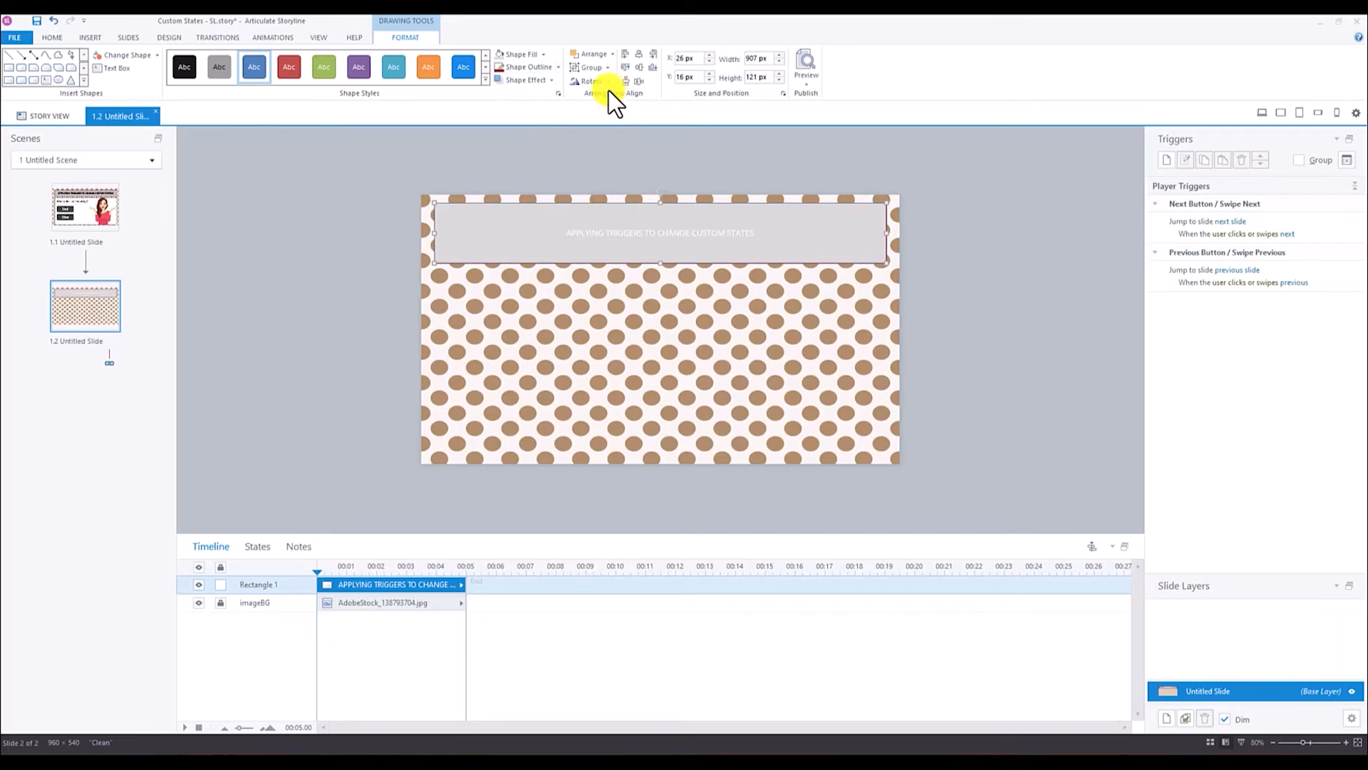
click(557, 66)
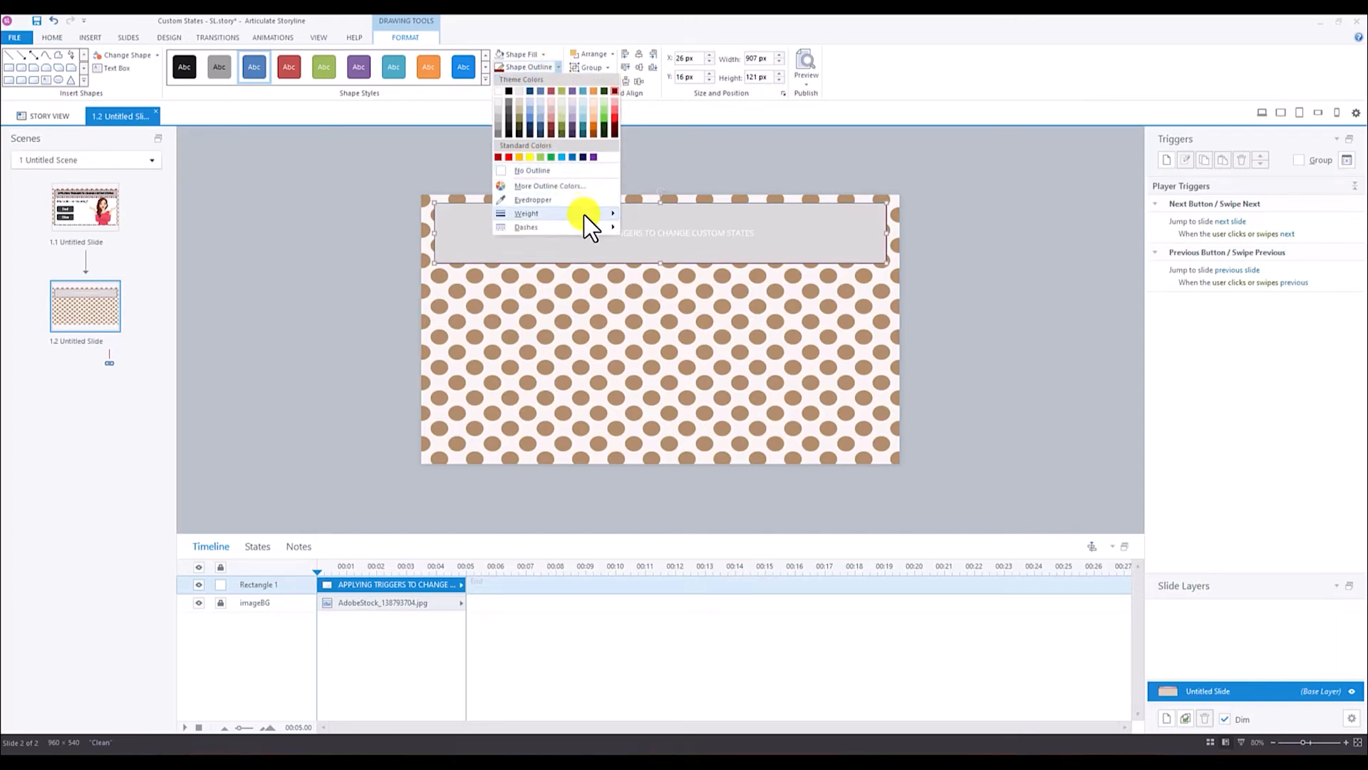
mouse_move(581, 213)
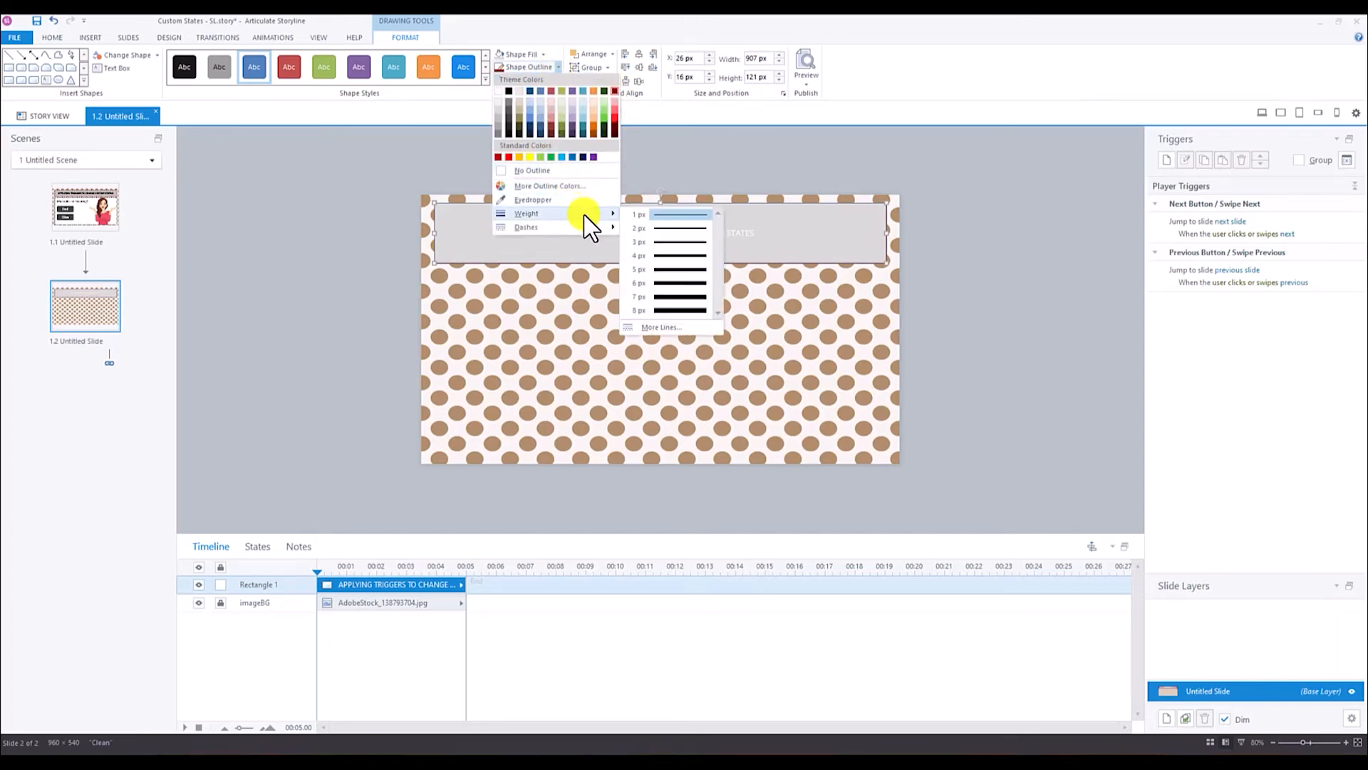
click(671, 268)
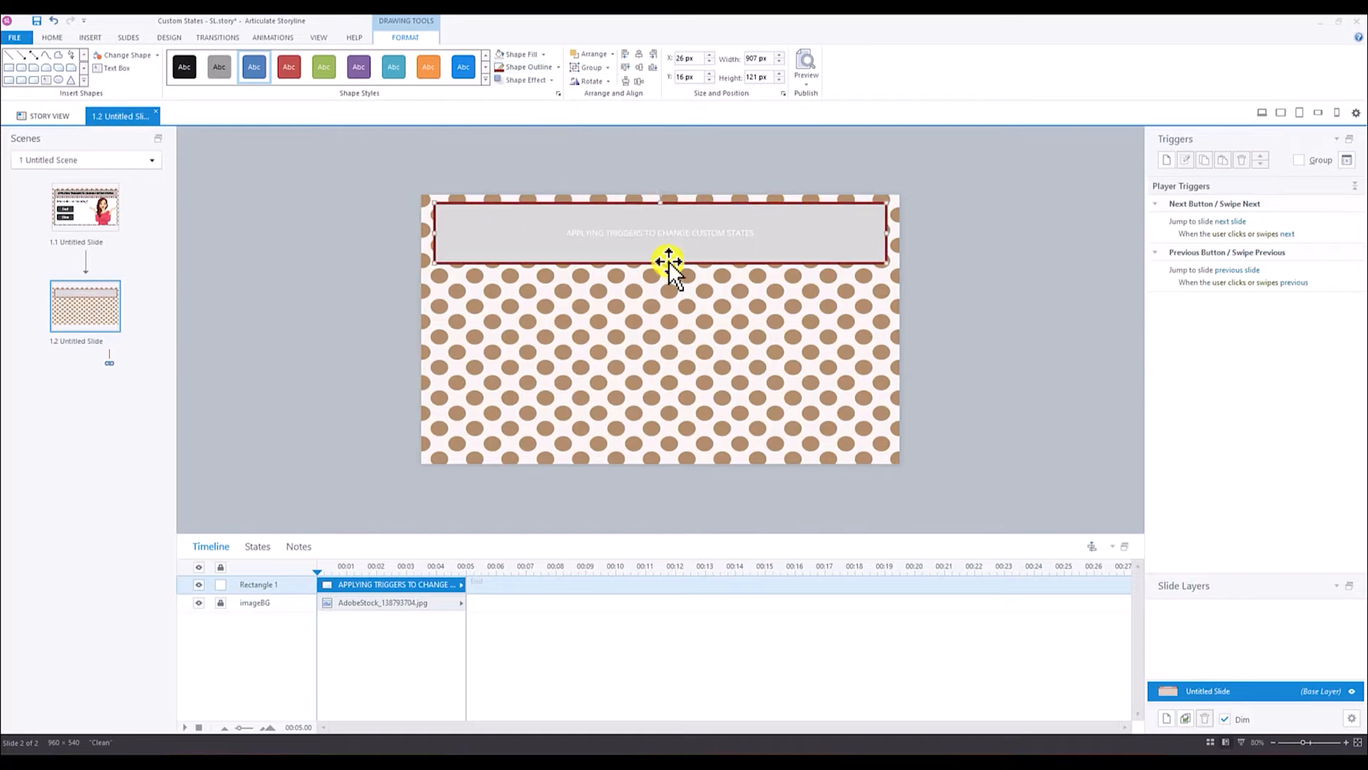
click(557, 66)
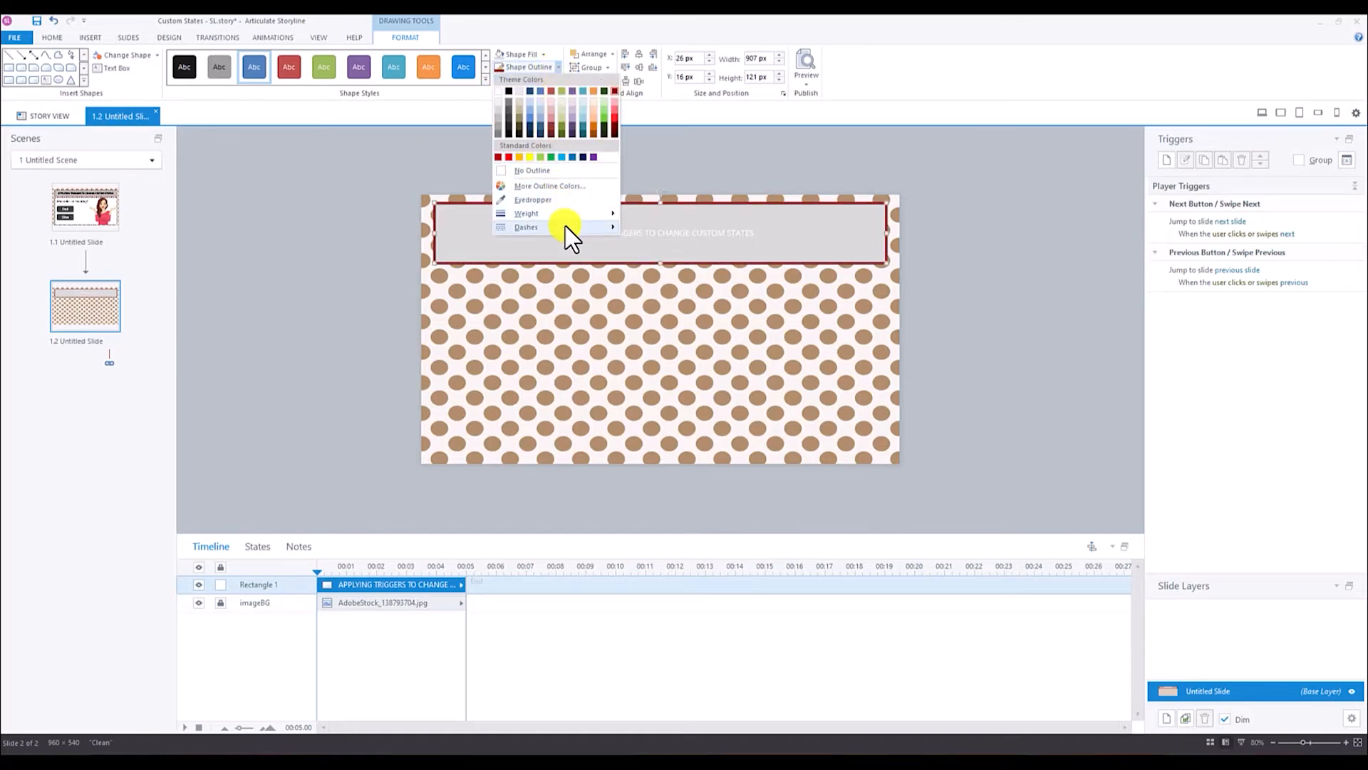
mouse_move(566, 225)
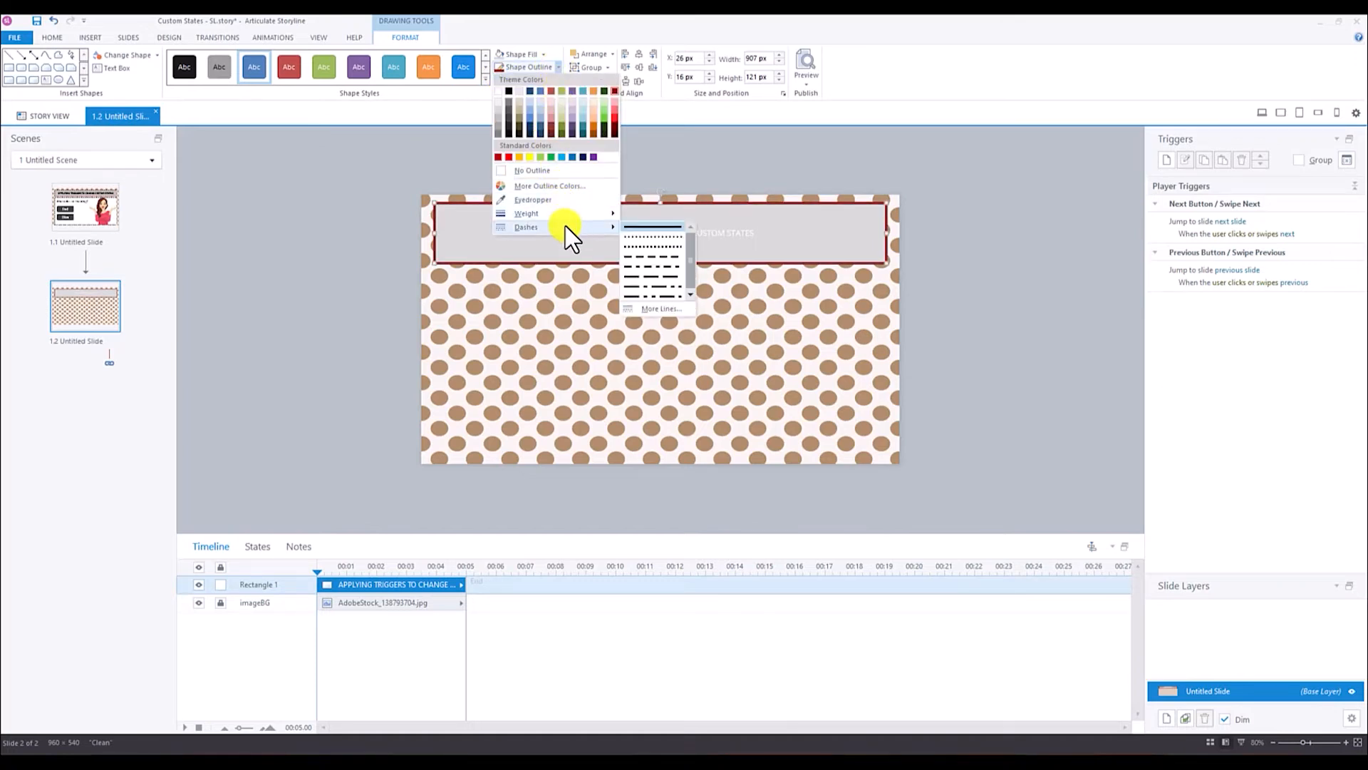
click(643, 255)
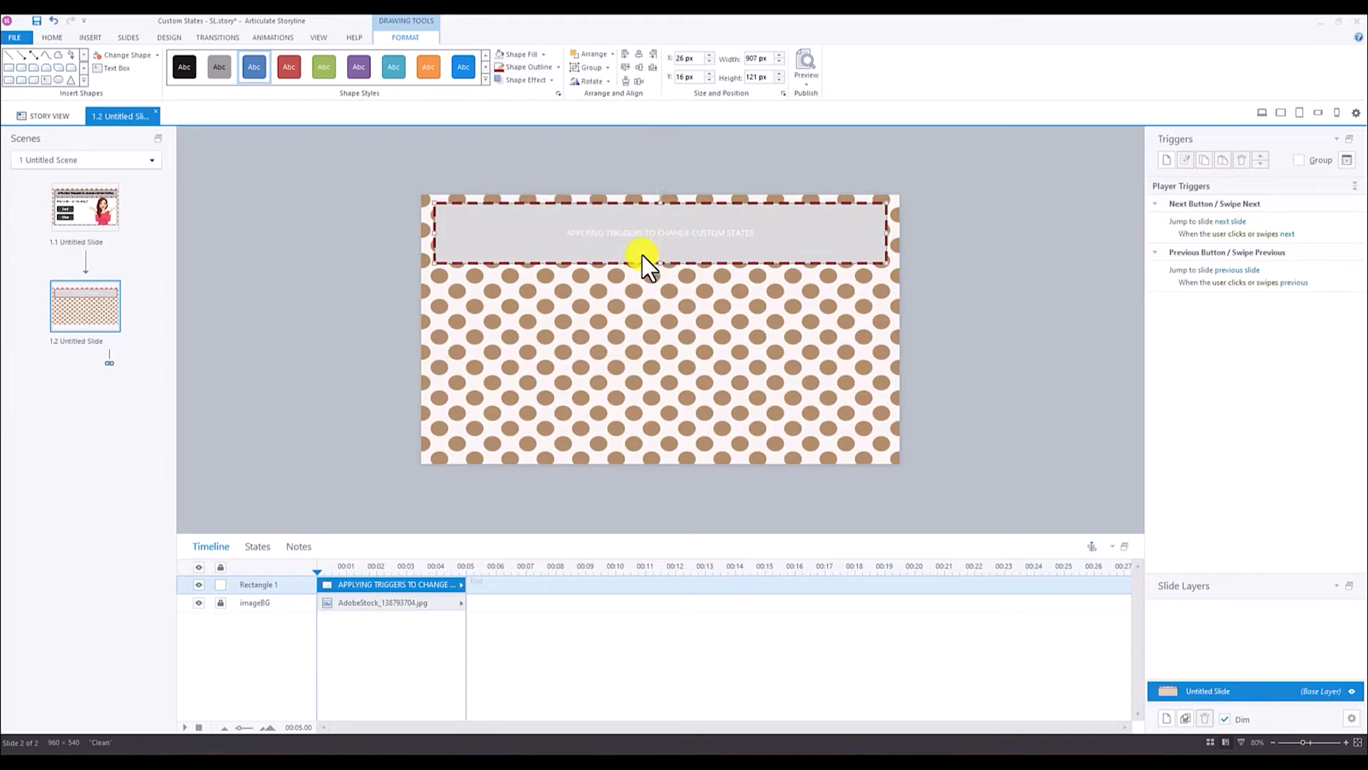
Step: Change the title text colour in the grey rectangle to black
click(973, 251)
click(584, 206)
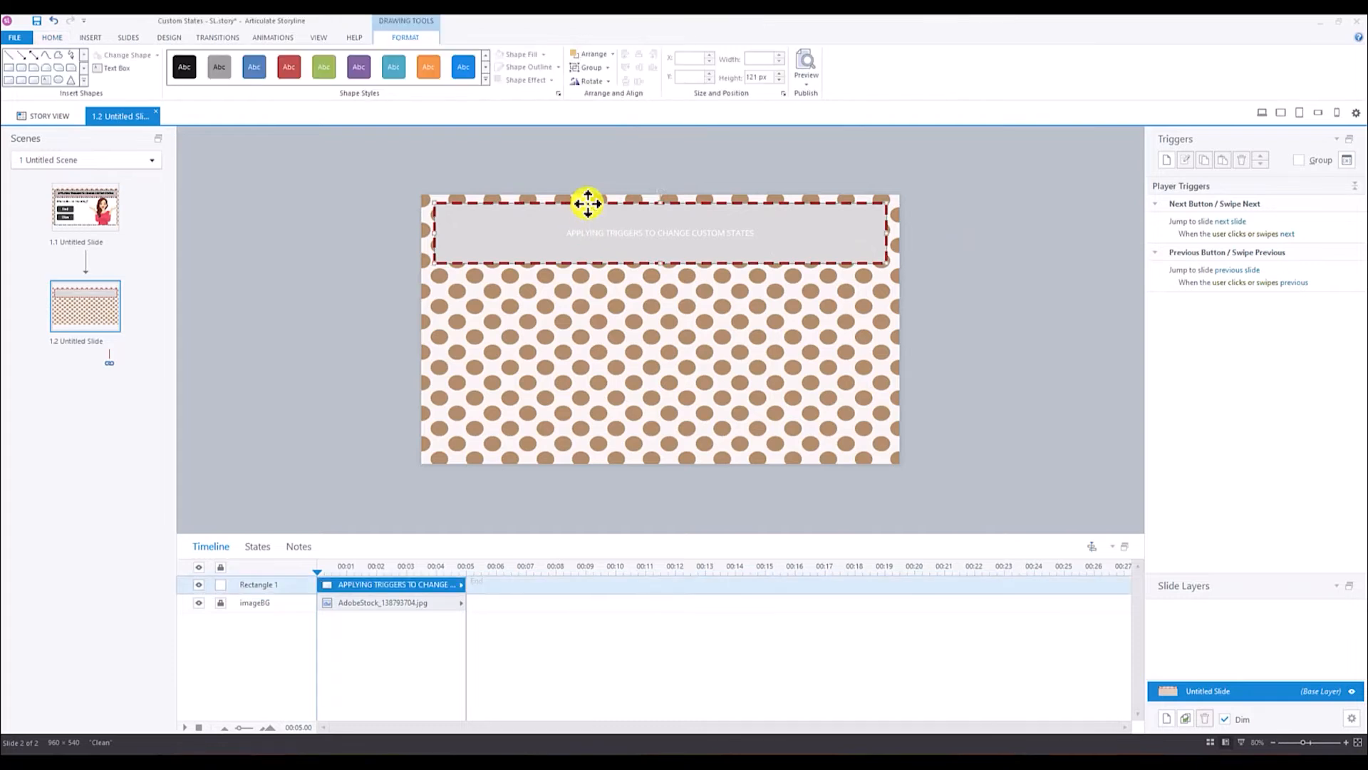
click(47, 36)
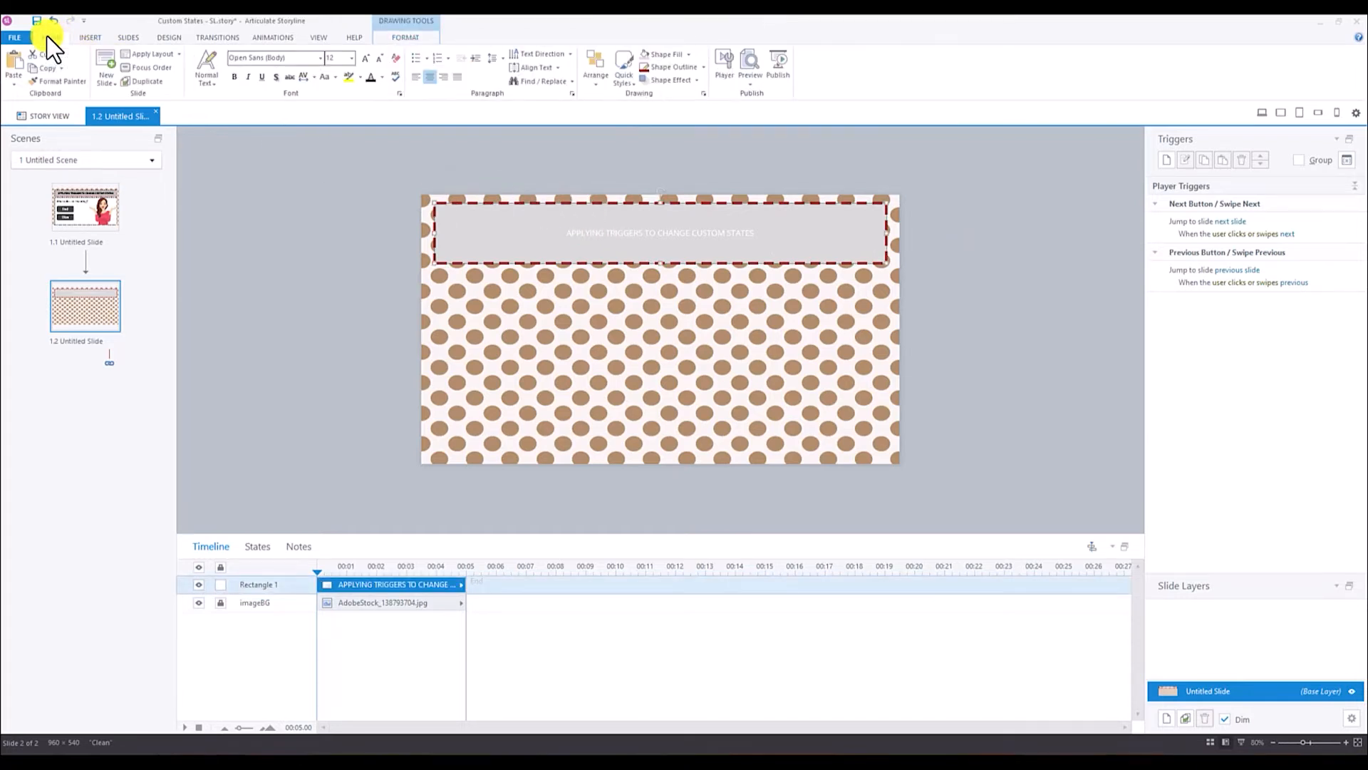
click(371, 77)
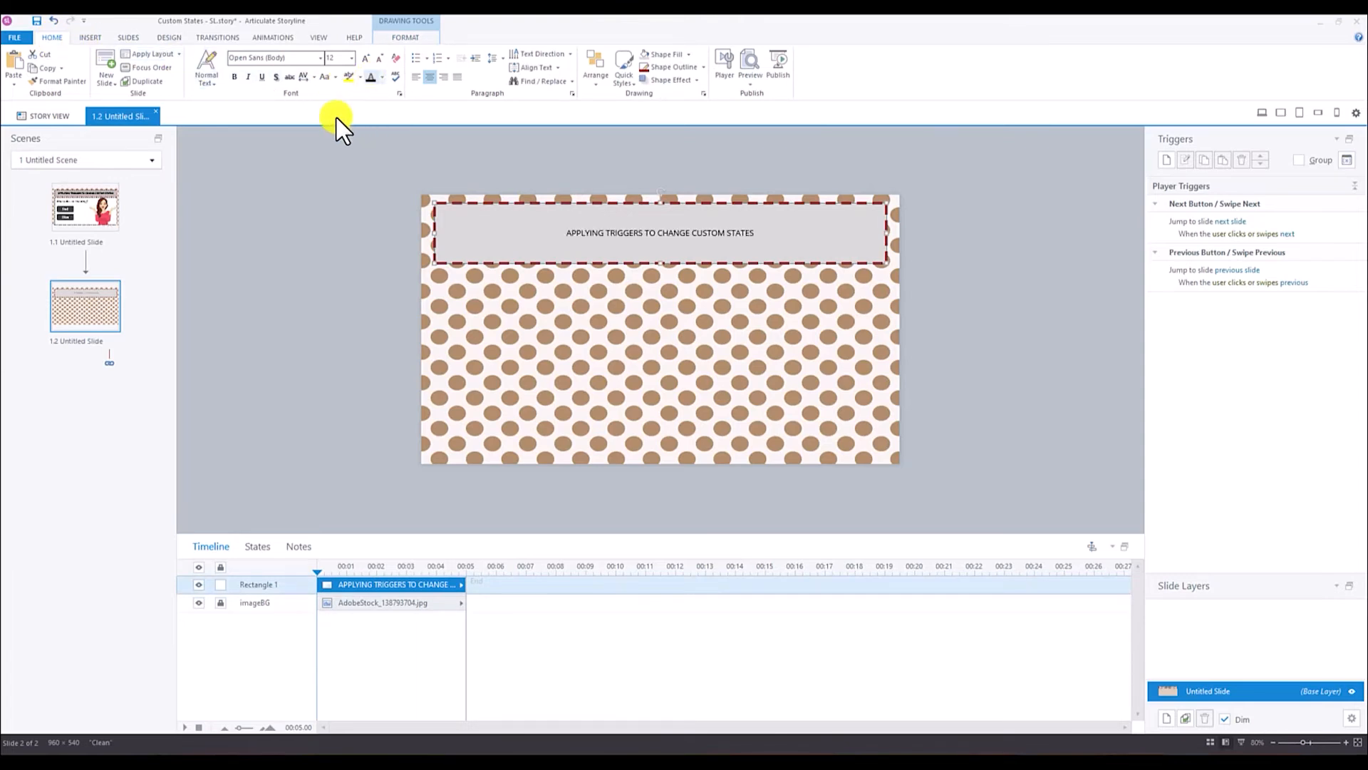
Step: Set the title text's font to Bungee Regular at size 24
click(320, 58)
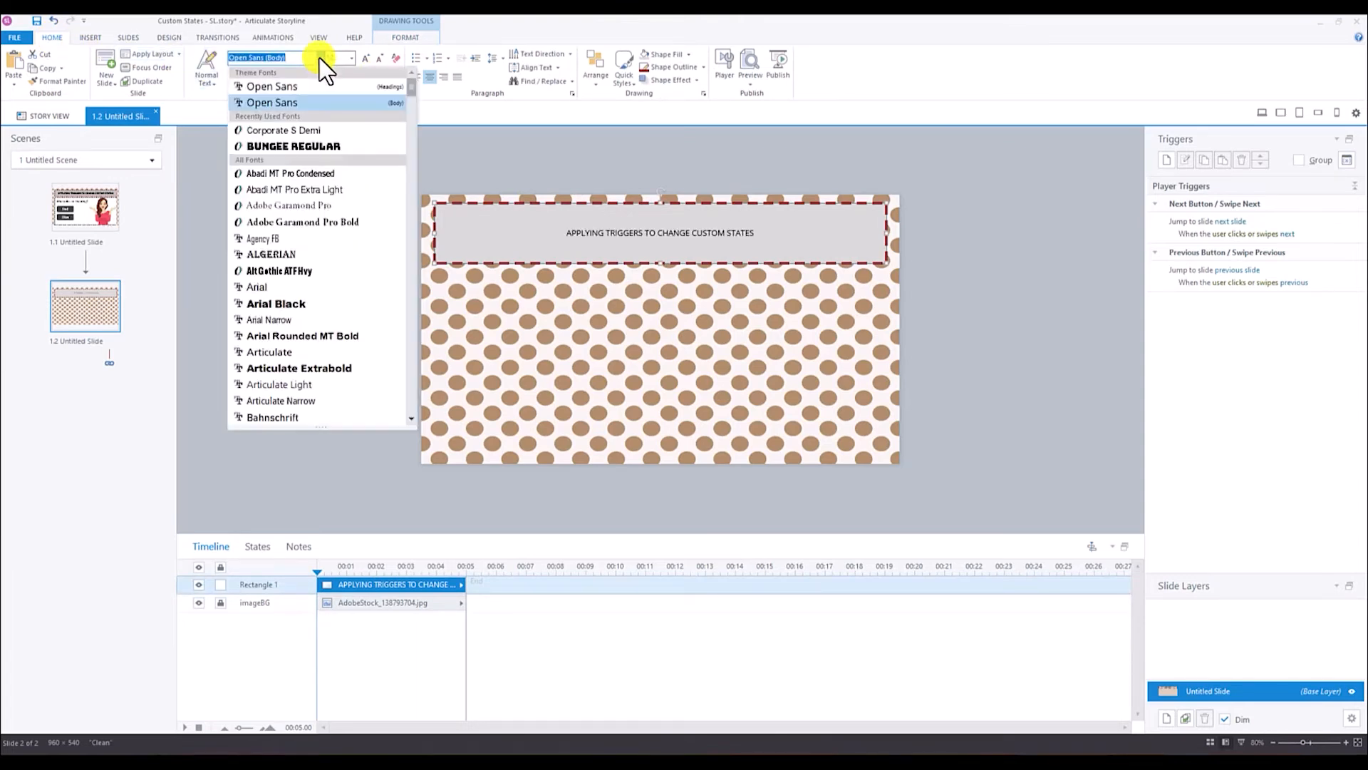
click(301, 147)
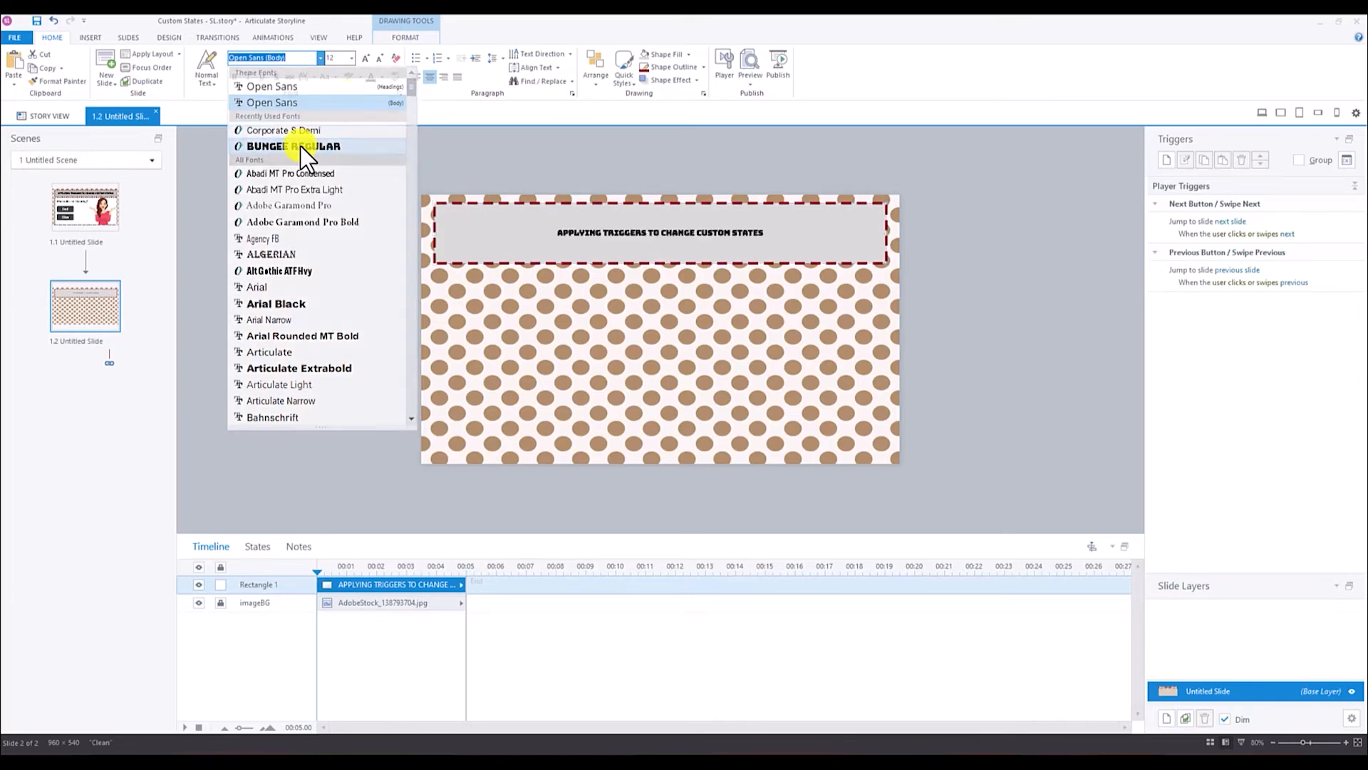
click(351, 57)
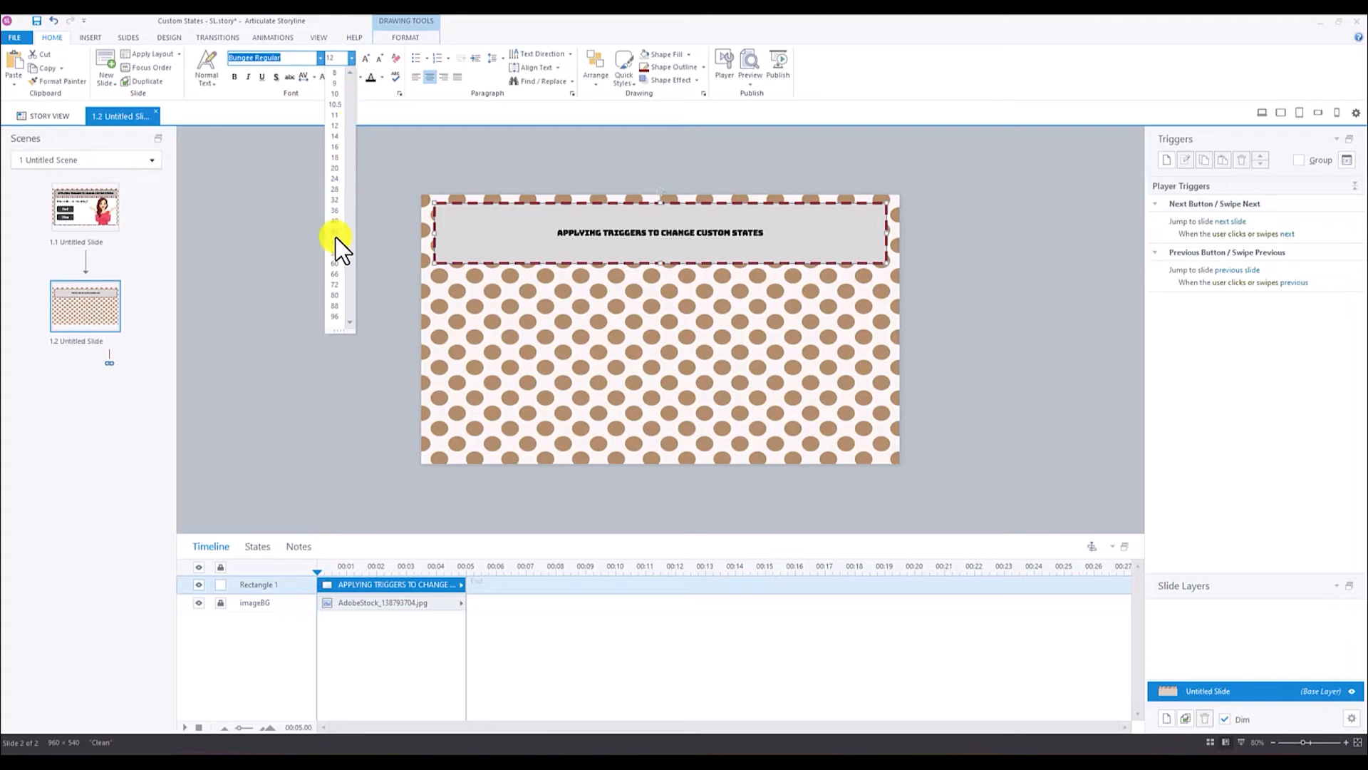
click(336, 178)
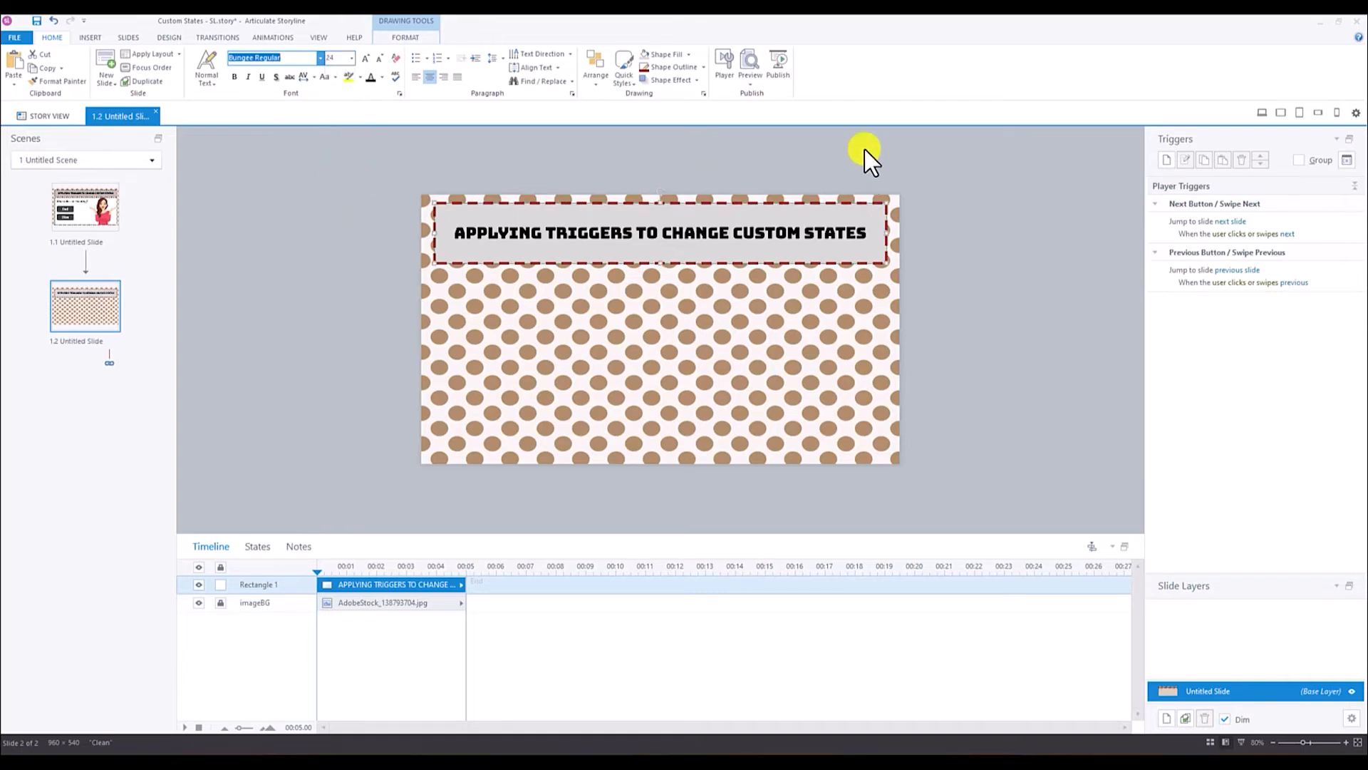
click(1018, 250)
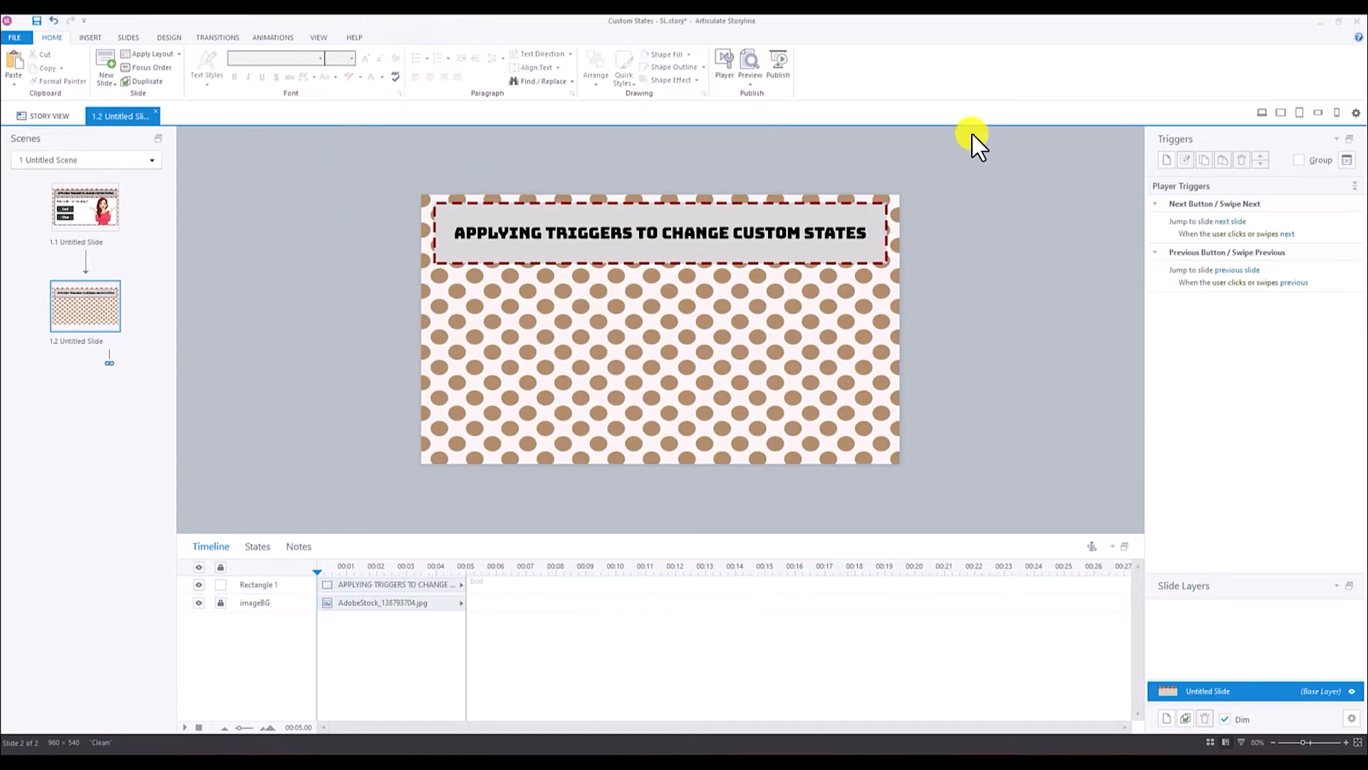
Step: Reduce the title rectangle's height slightly by raising its lower edge
click(670, 263)
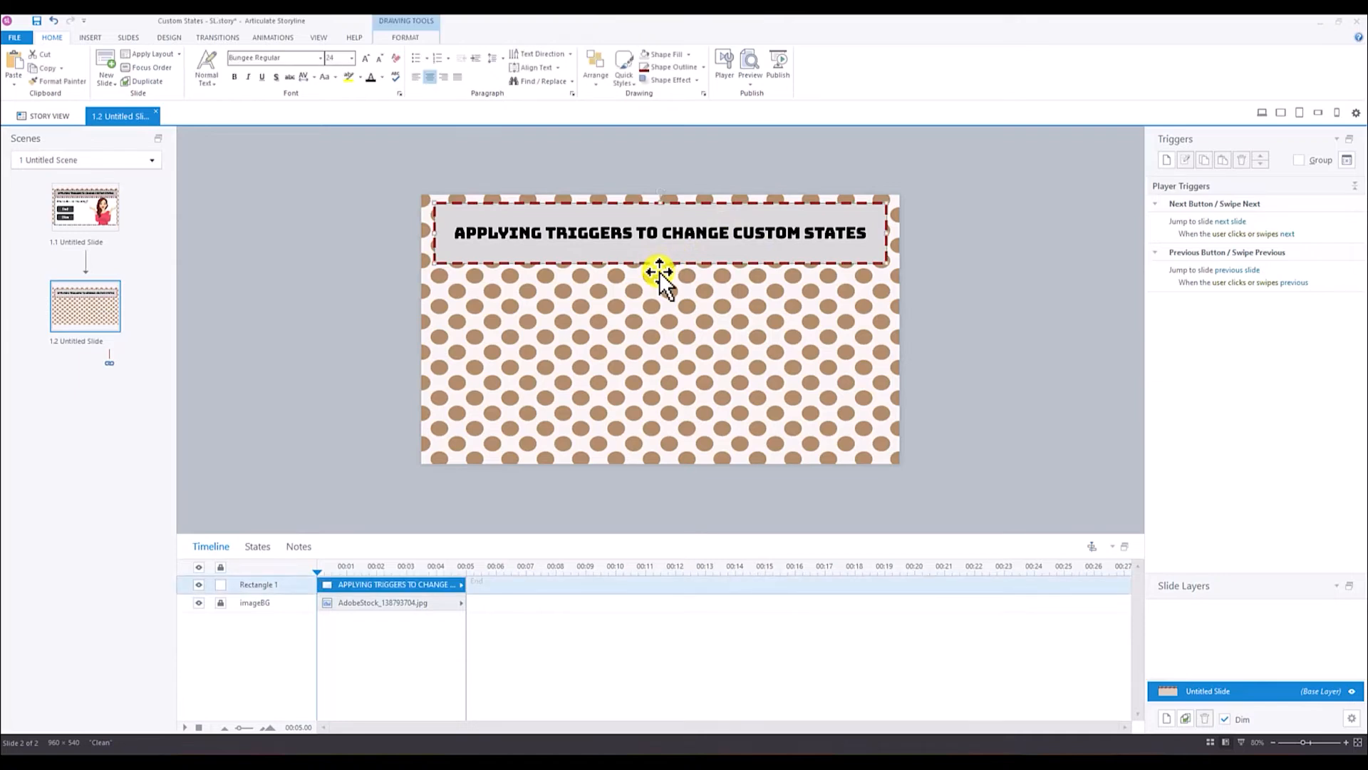
drag(658, 265, 656, 255)
click(977, 248)
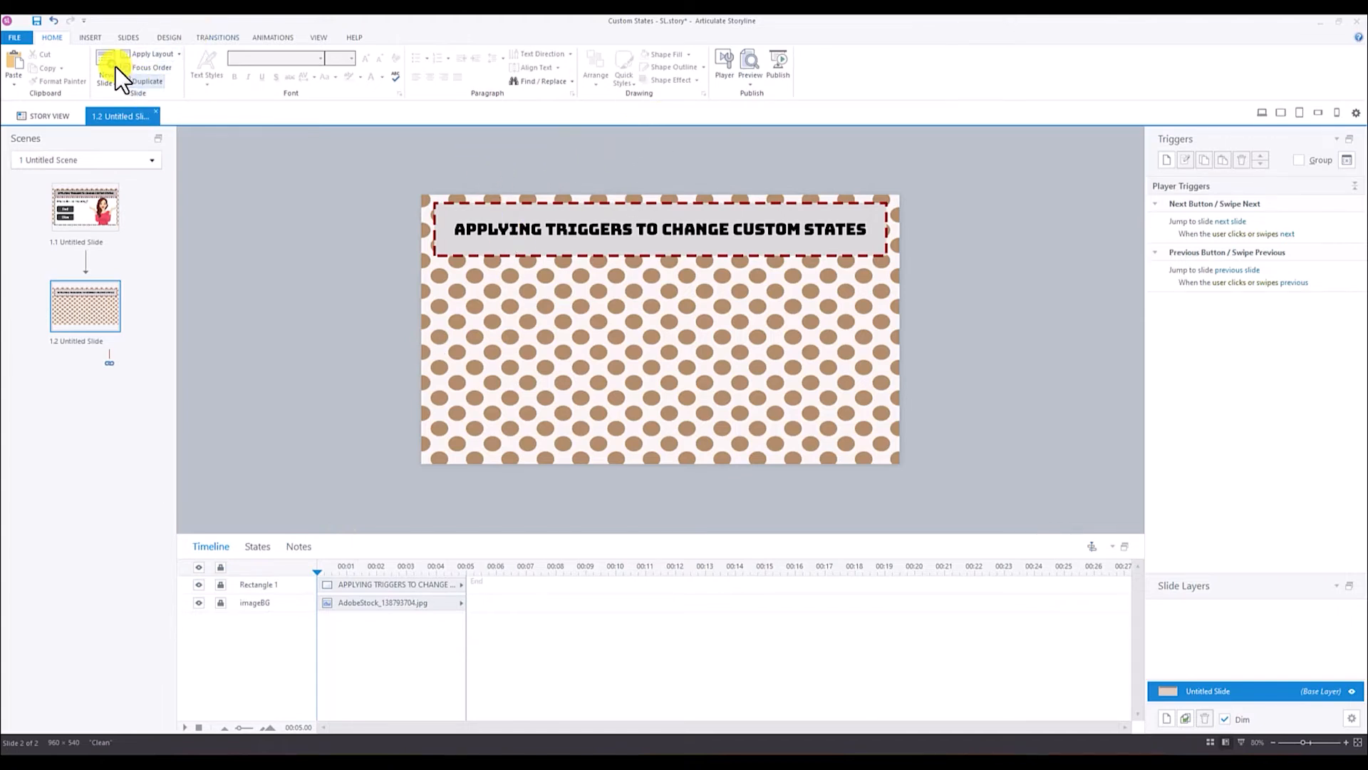
Step: Draw a rectangle of about 907 × 384 px below the title, matching the title rectangle's width
click(90, 38)
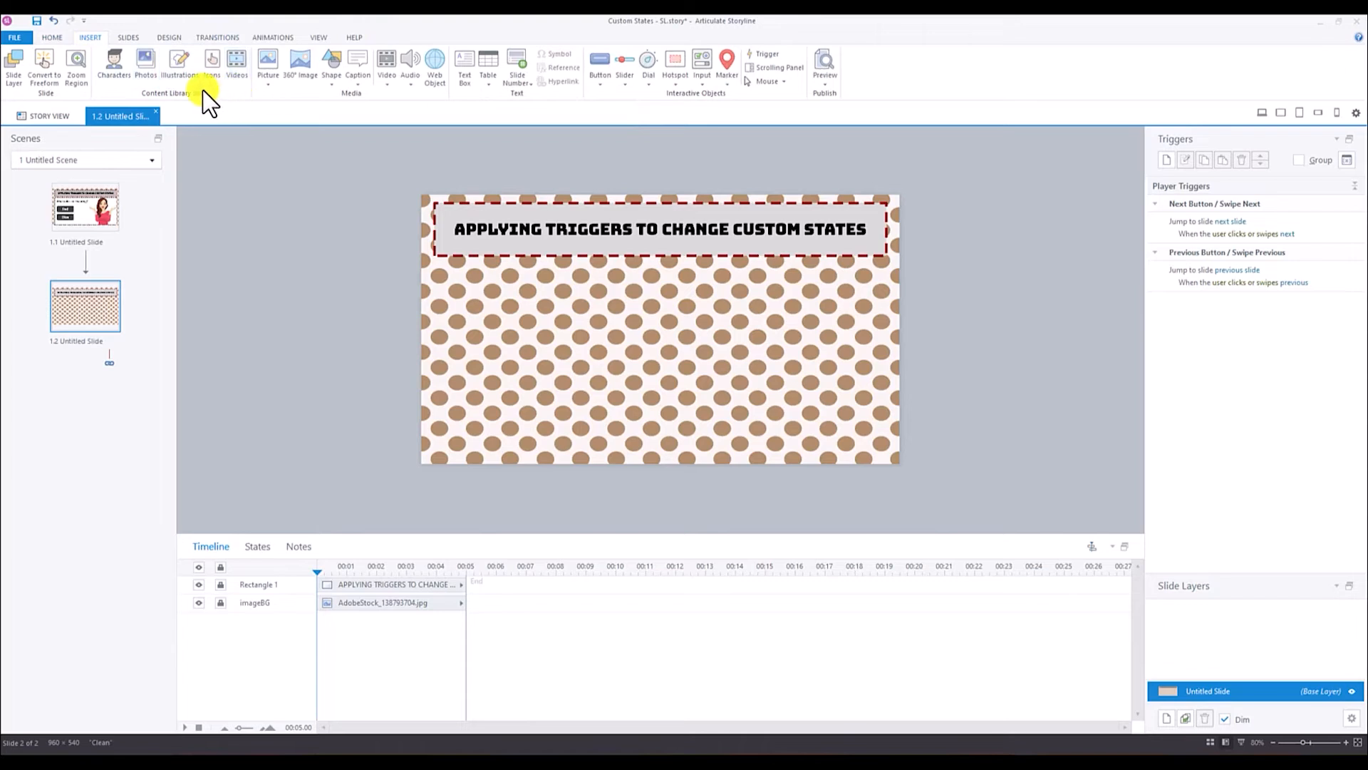
click(331, 84)
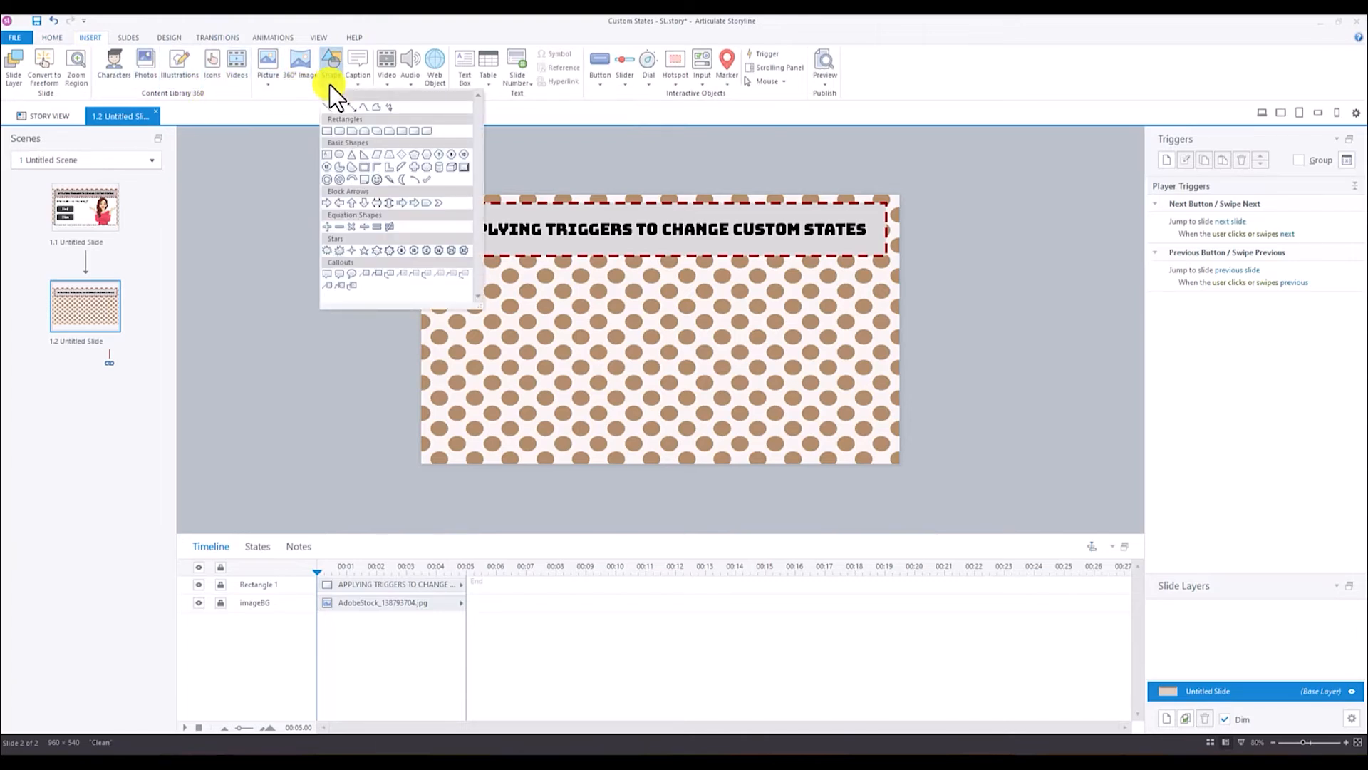
click(339, 131)
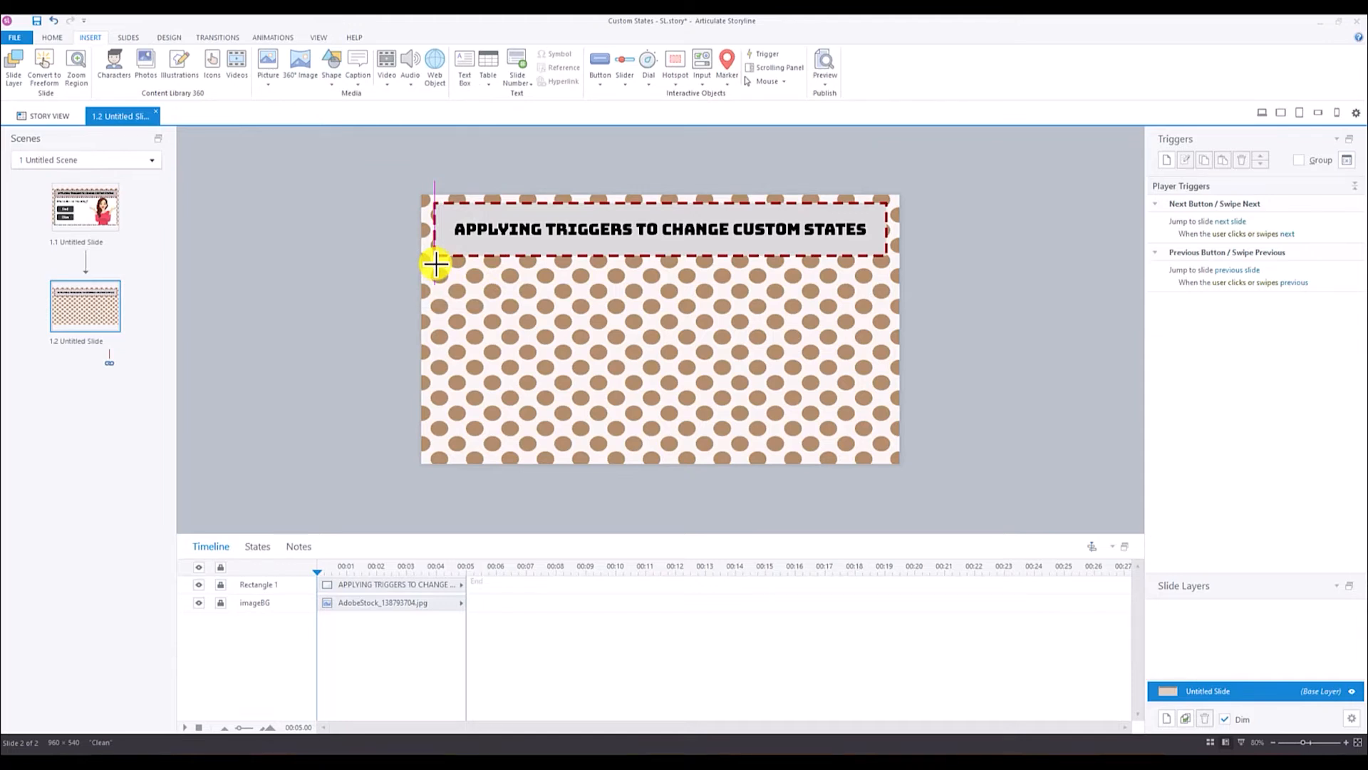
mouse_move(436, 264)
mouse_down()
mouse_move(868, 297)
mouse_move(883, 318)
mouse_move(887, 456)
mouse_up()
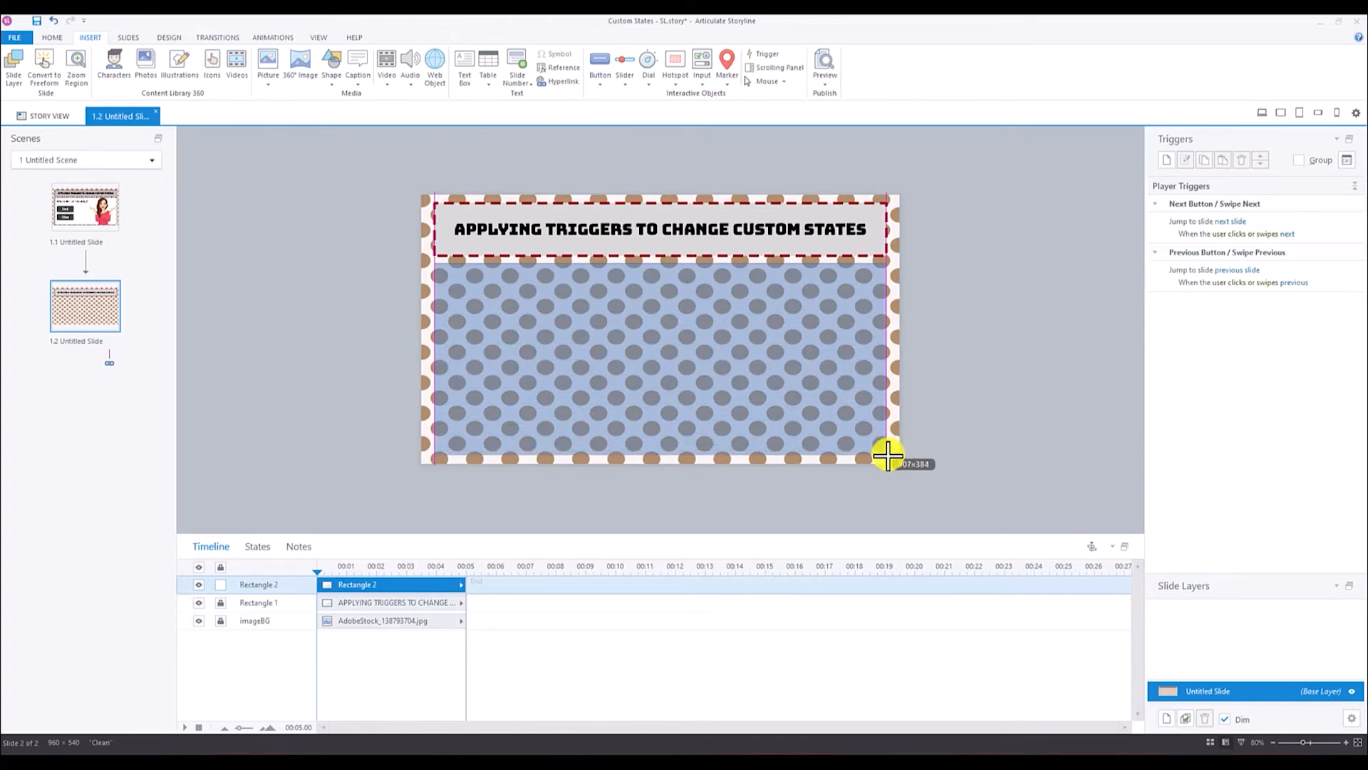
drag(887, 456, 888, 452)
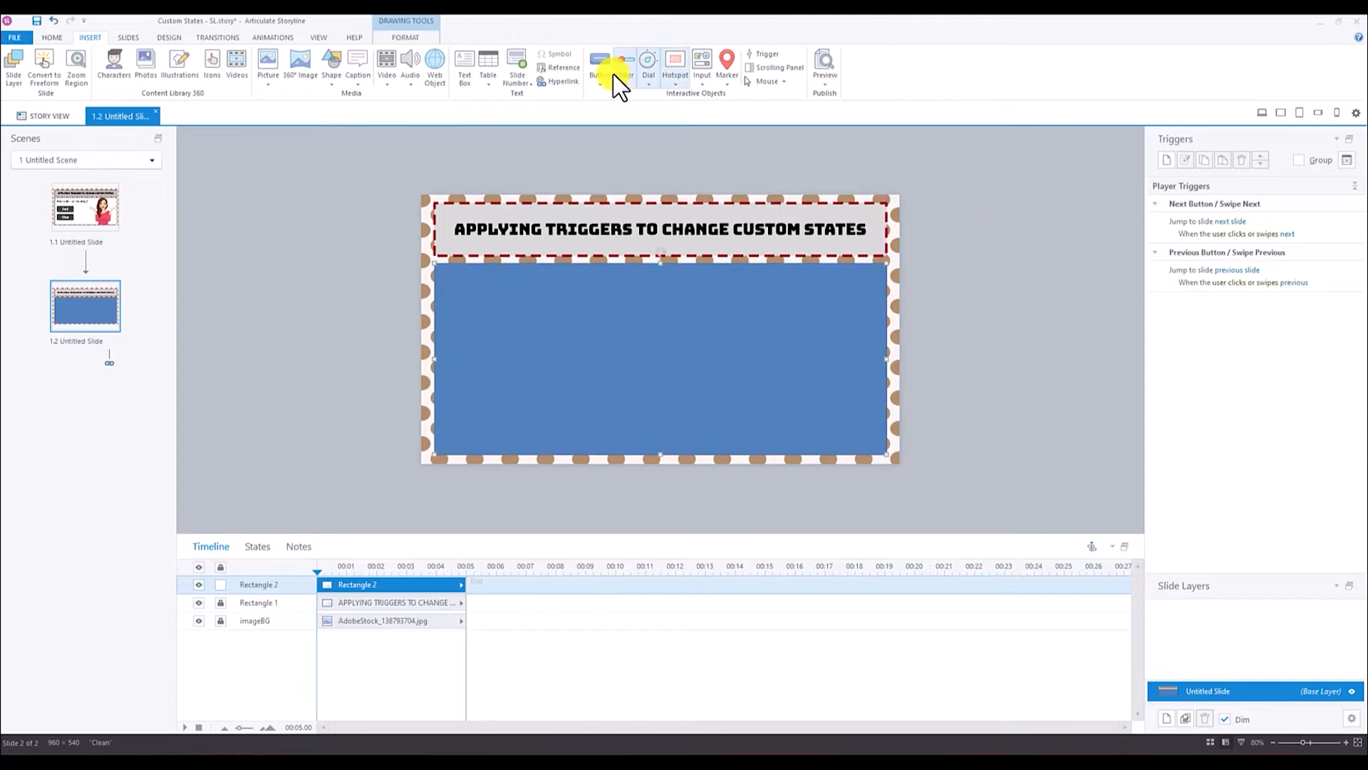
Step: Change the shape fill of the large blue rectangle below the title to white
click(542, 249)
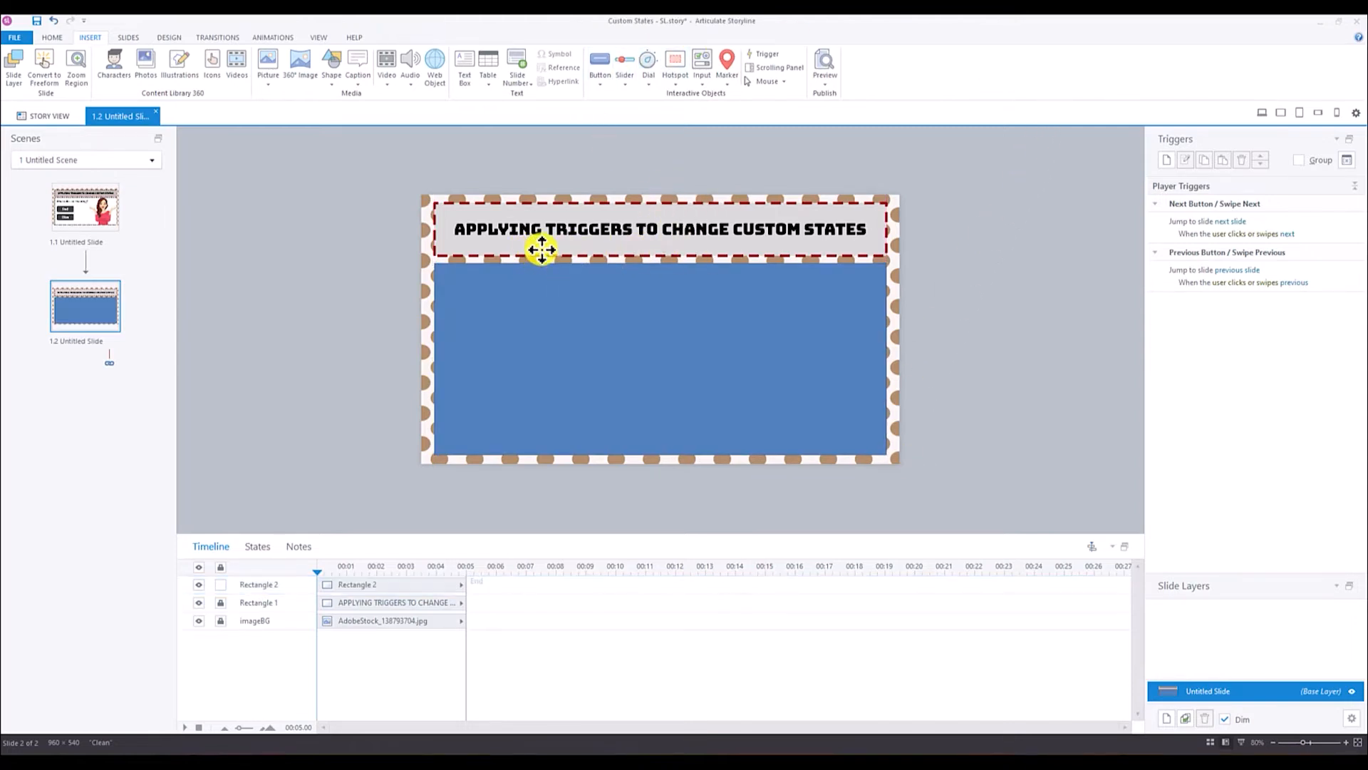
click(622, 303)
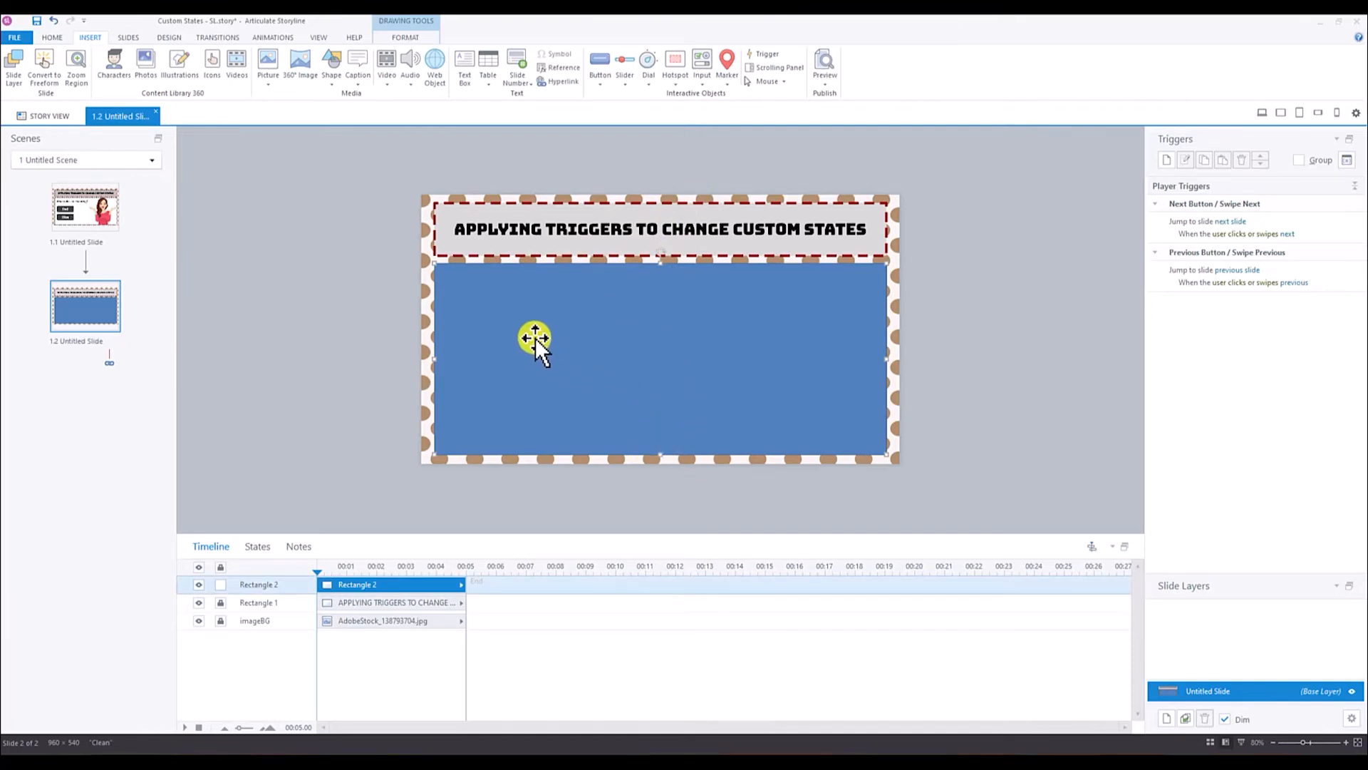
click(406, 35)
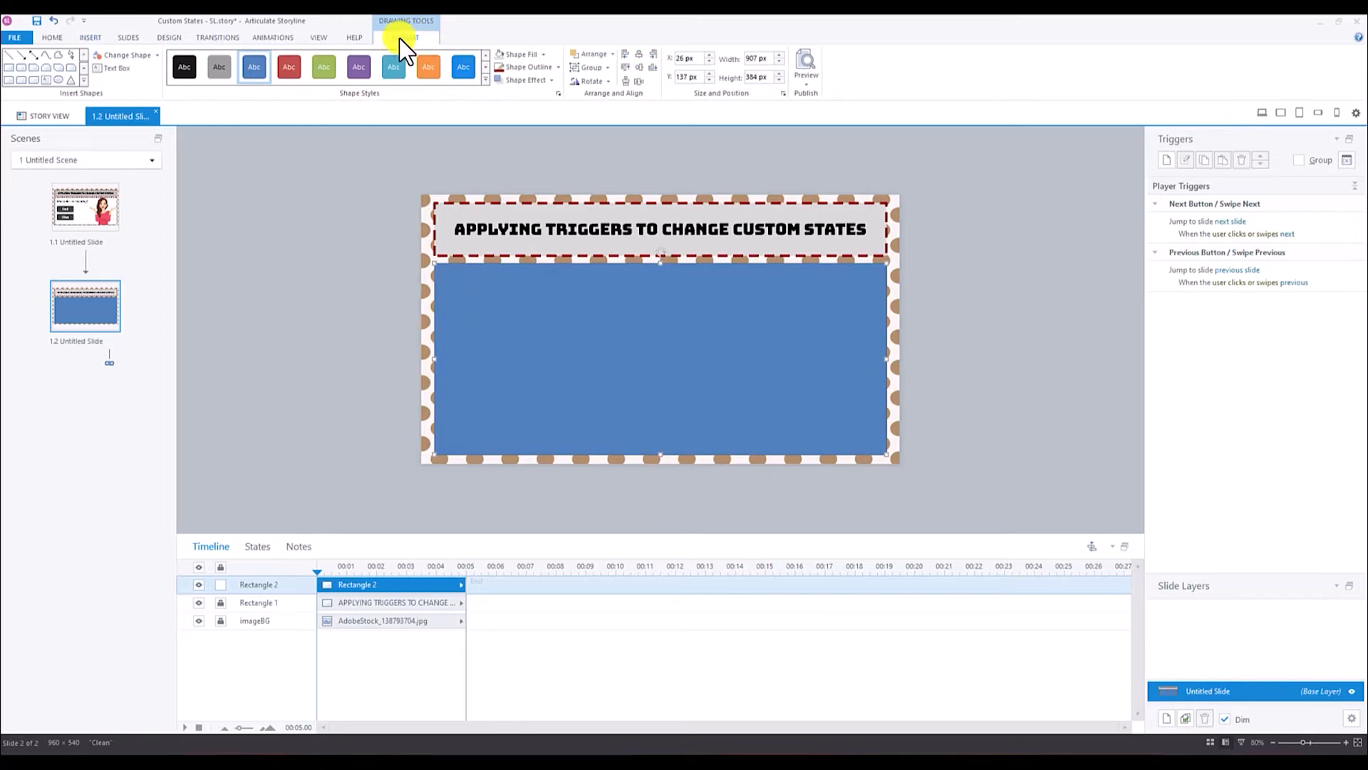
click(545, 54)
click(506, 78)
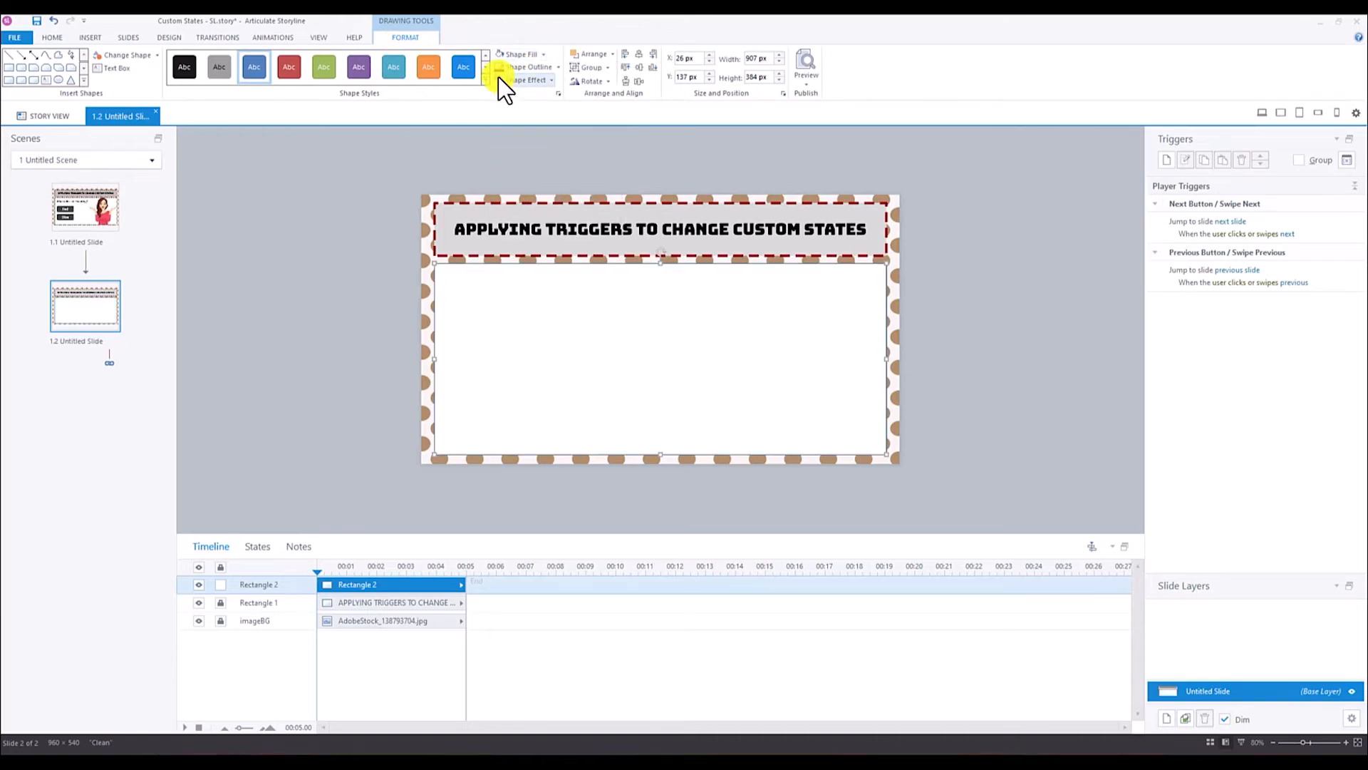
Step: Give the white rectangle a black, 5 px, dashed outline
click(561, 72)
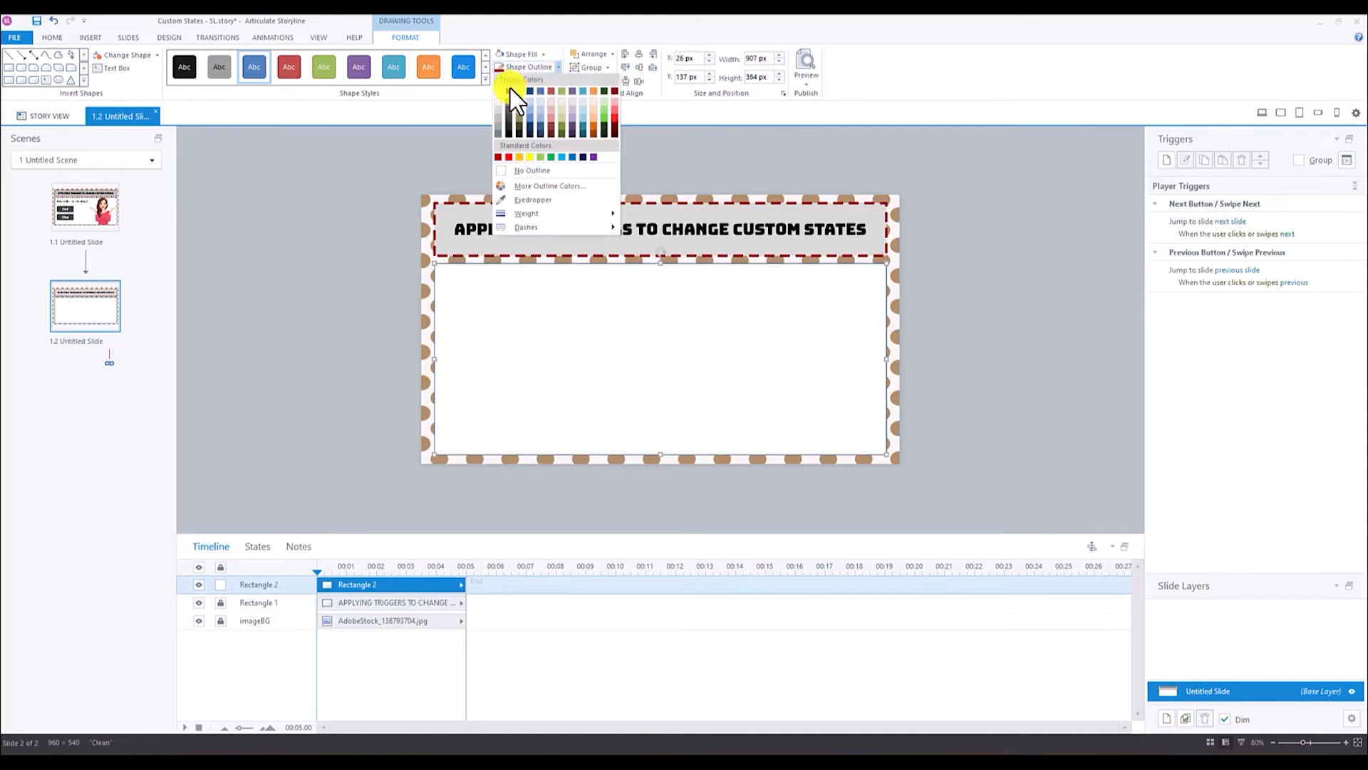
click(510, 89)
click(558, 68)
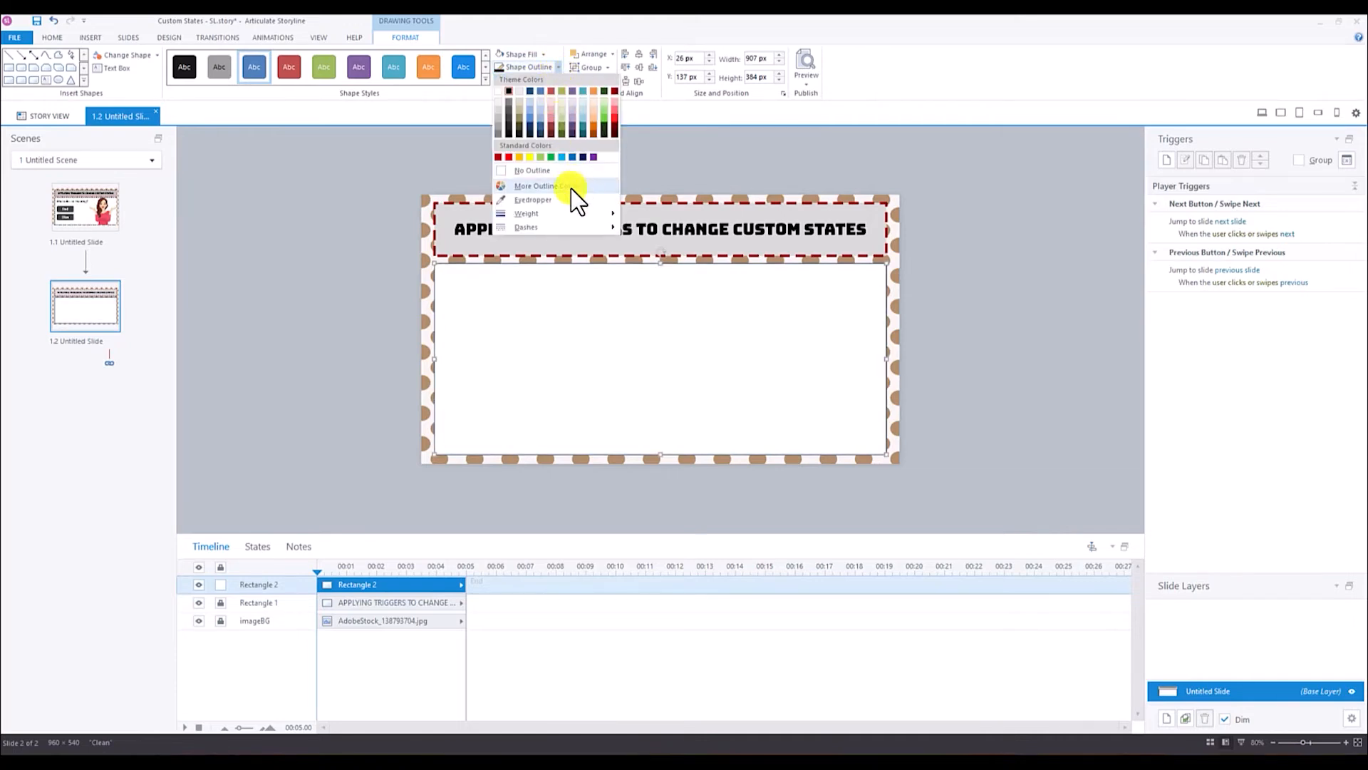
mouse_move(571, 216)
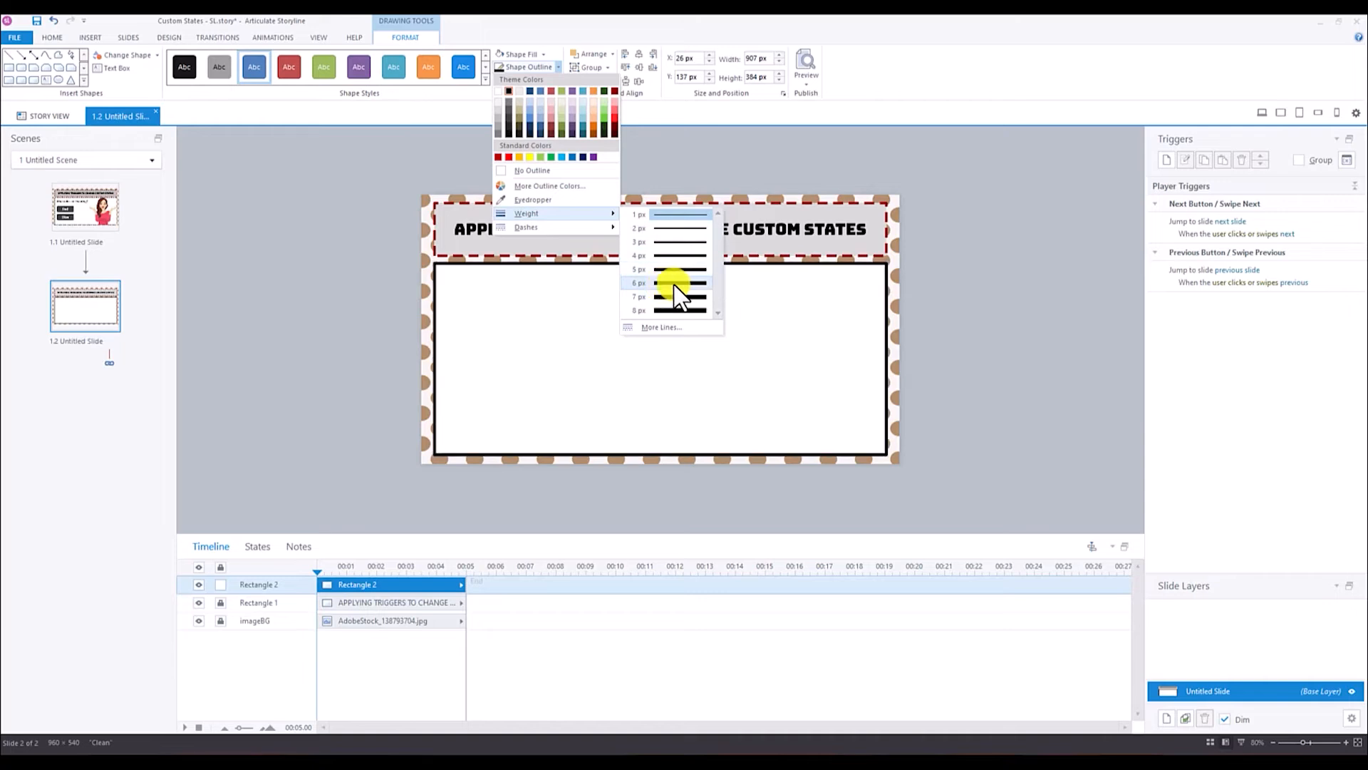
click(691, 271)
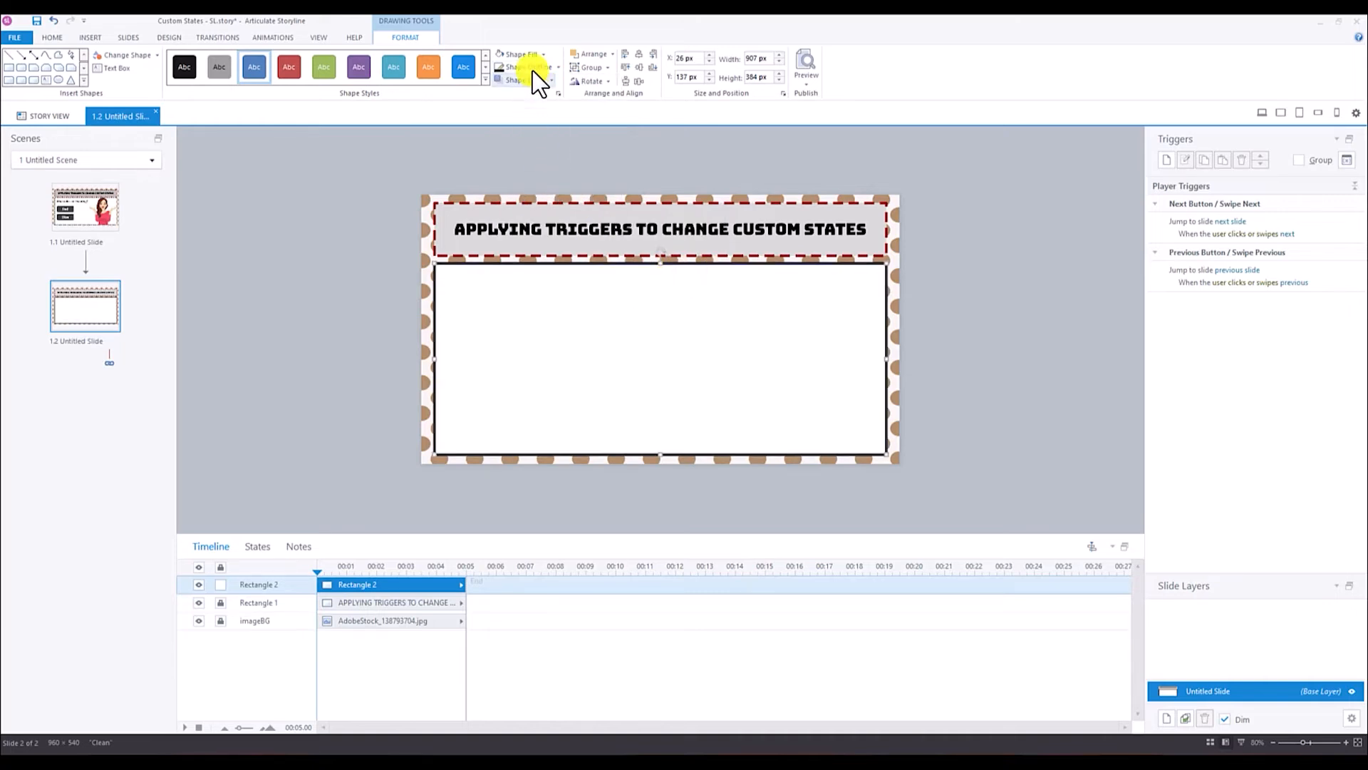
click(559, 67)
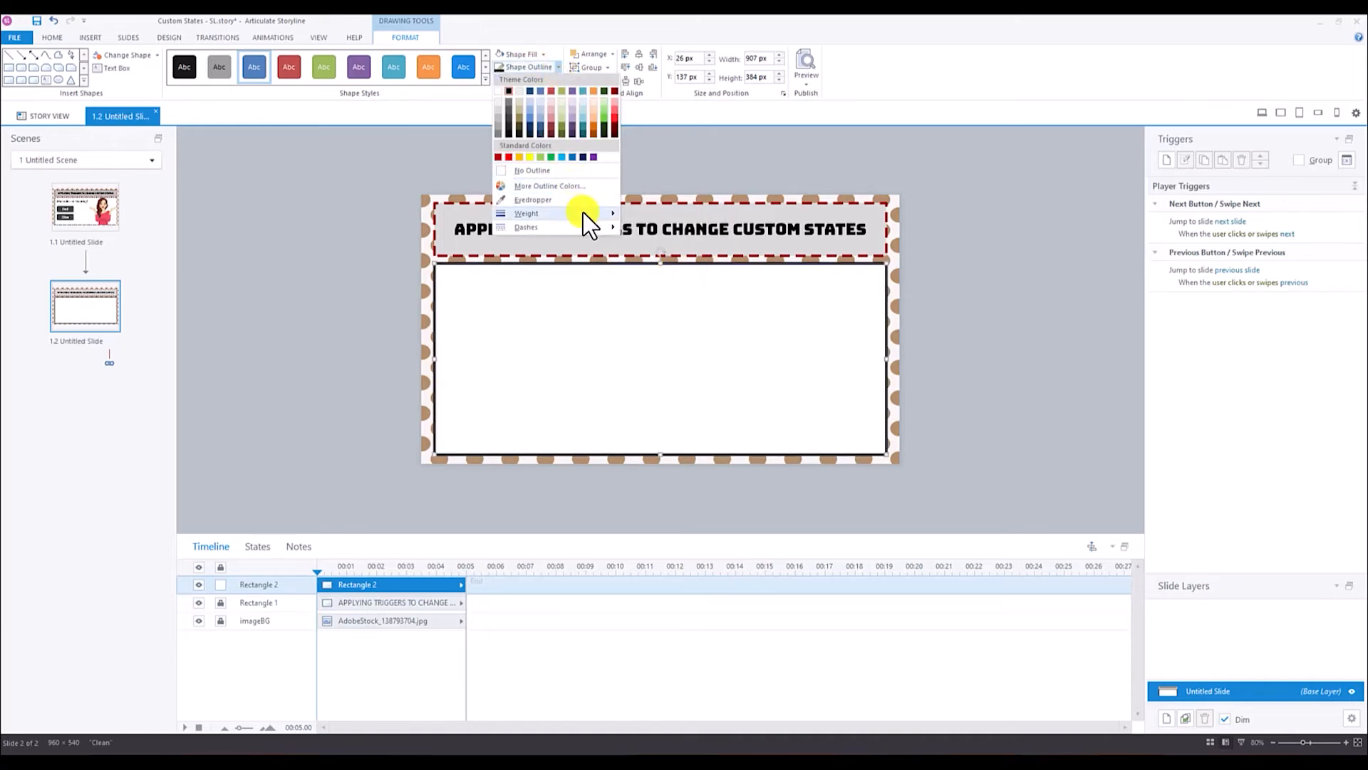
mouse_move(618, 230)
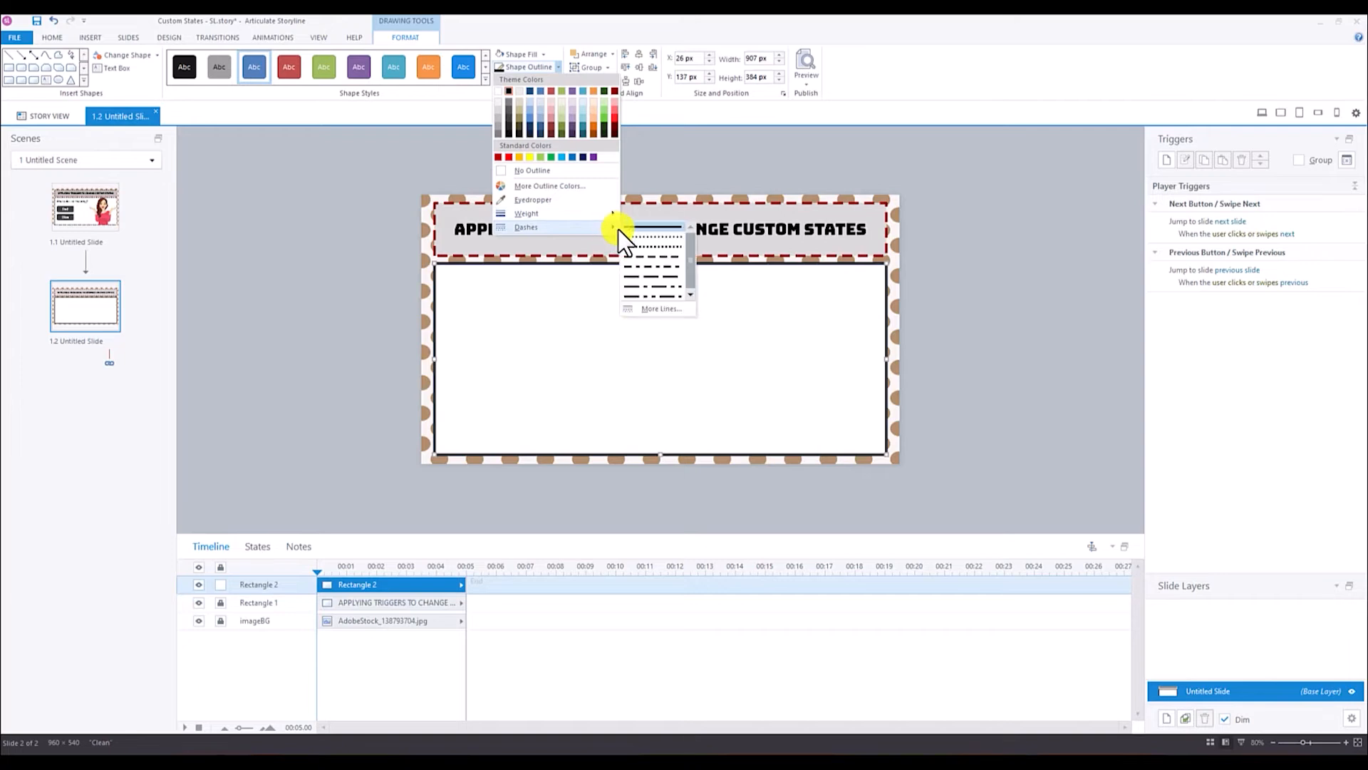
click(642, 260)
Step: Lock the white rectangle (Rectangle 2) in the timeline
click(972, 381)
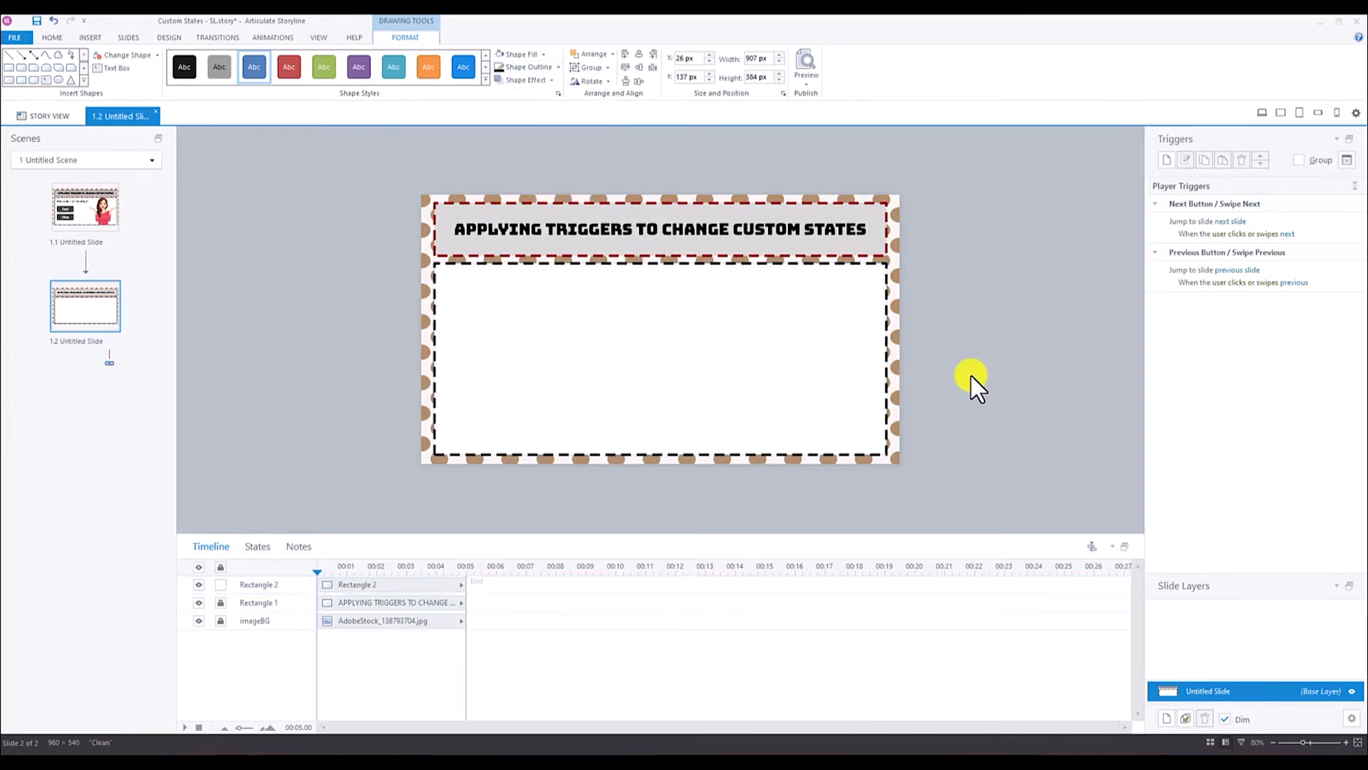
click(637, 280)
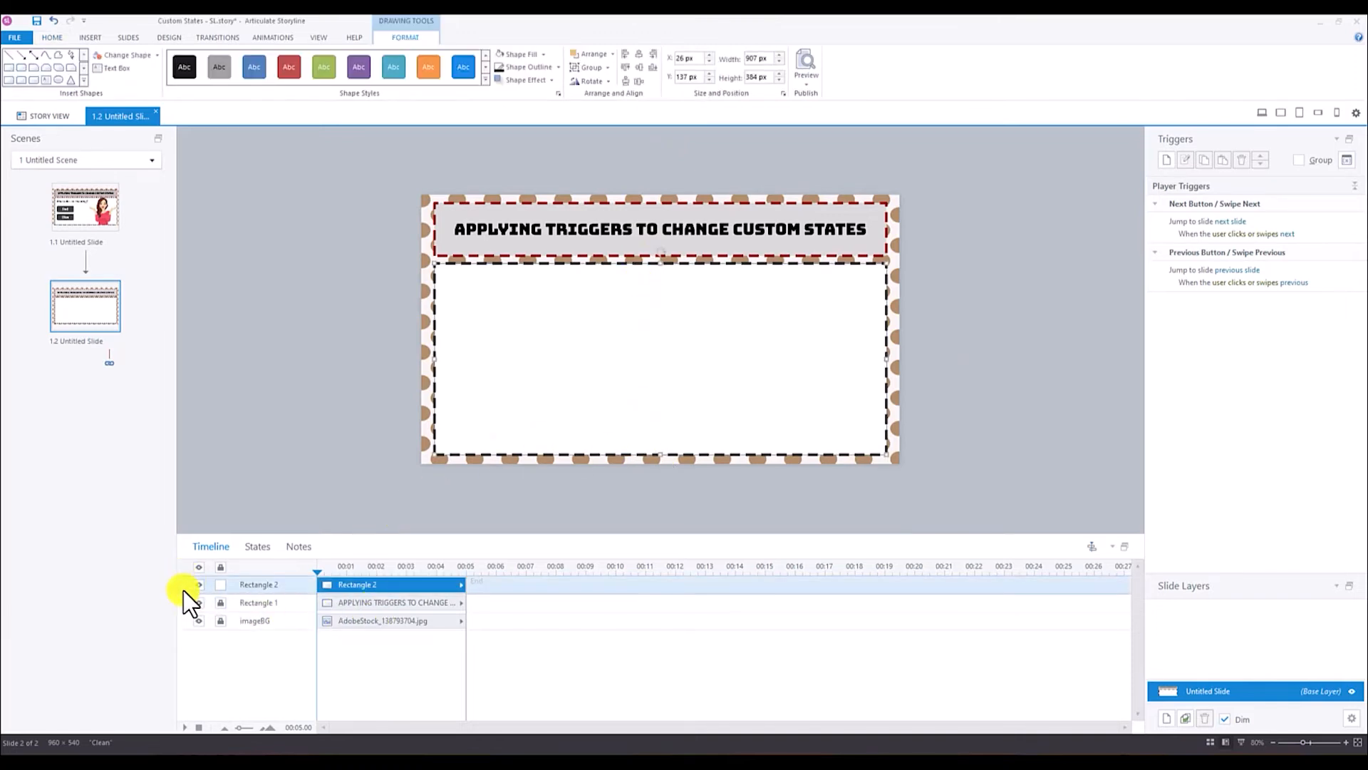
click(220, 584)
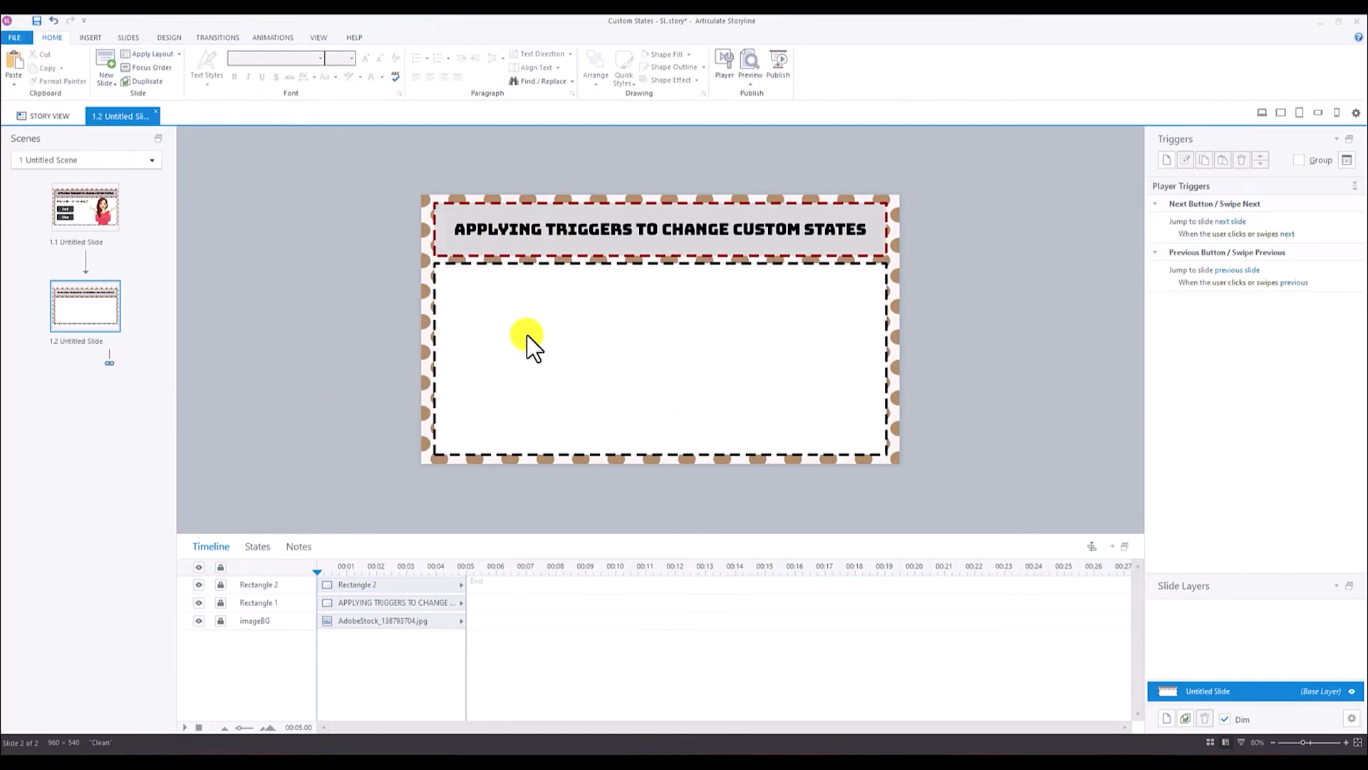
Step: Add a text box near the white rectangle's upper-left corner with the question "What color am I wearing?"
click(86, 37)
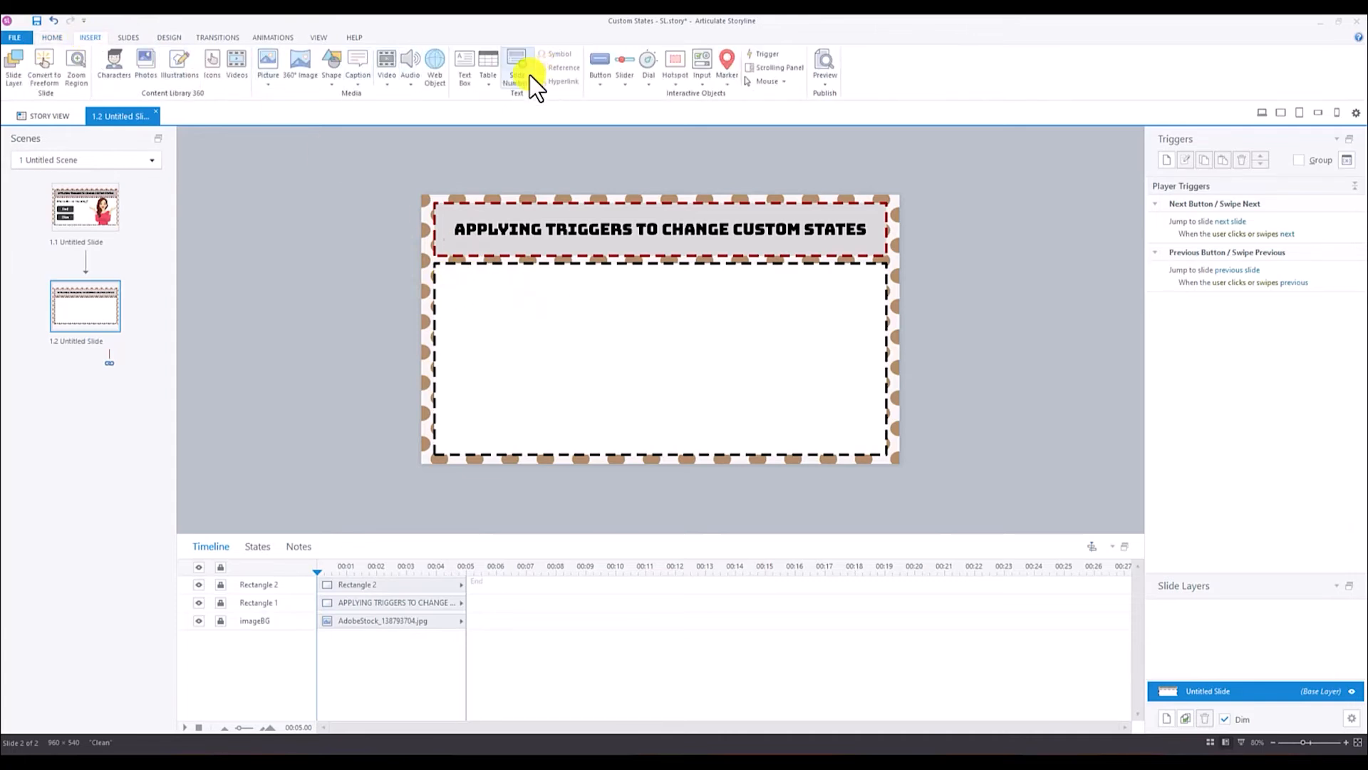
click(468, 67)
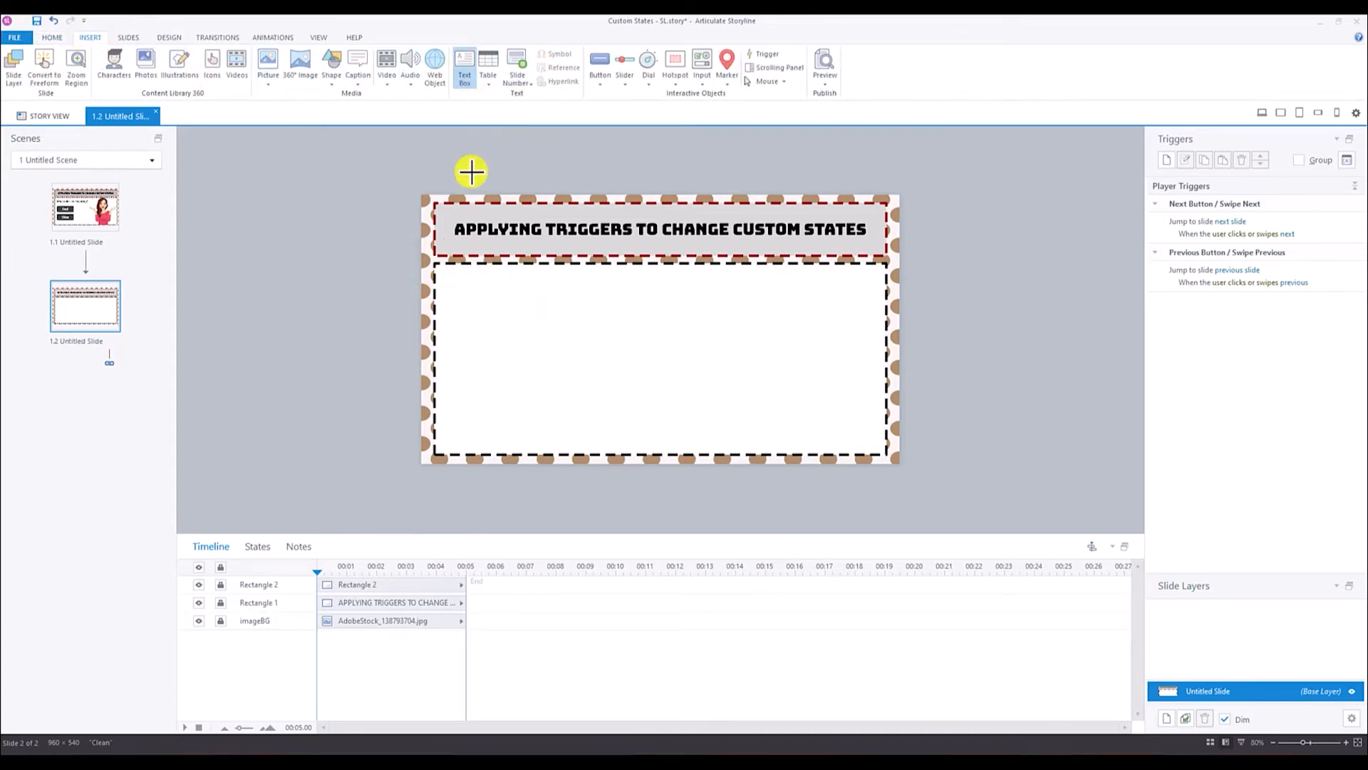
drag(446, 274, 662, 309)
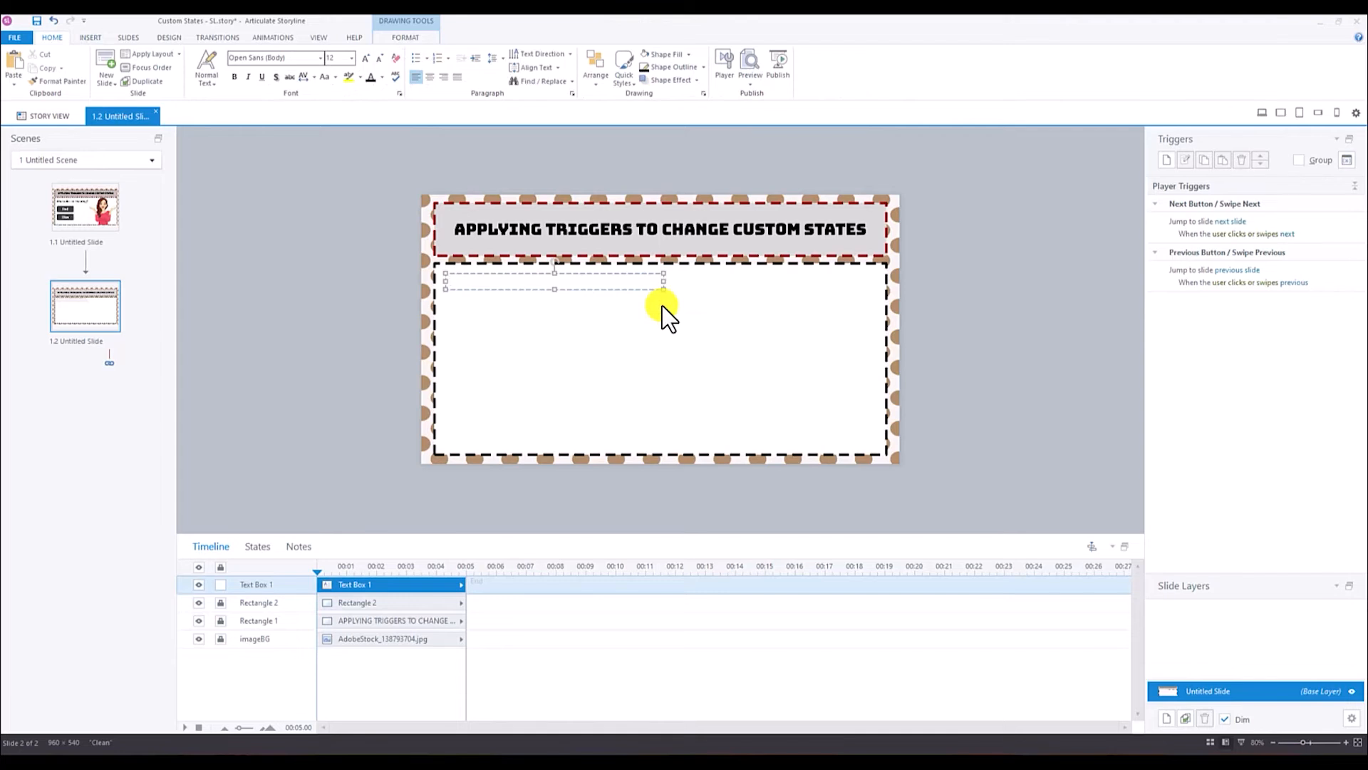
text(What color am I wearing?)
click(310, 293)
Step: Change the question text box's font to Corporate S Demi
click(496, 285)
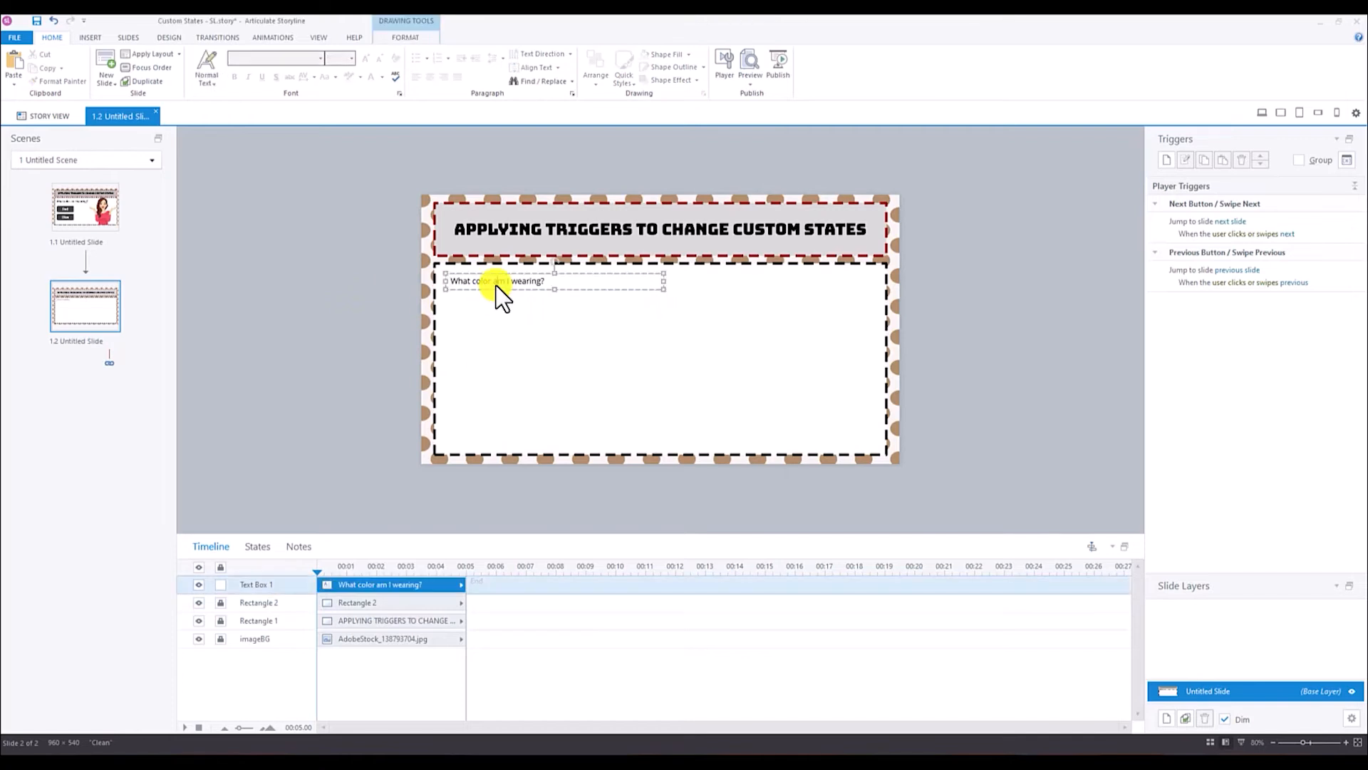
click(650, 290)
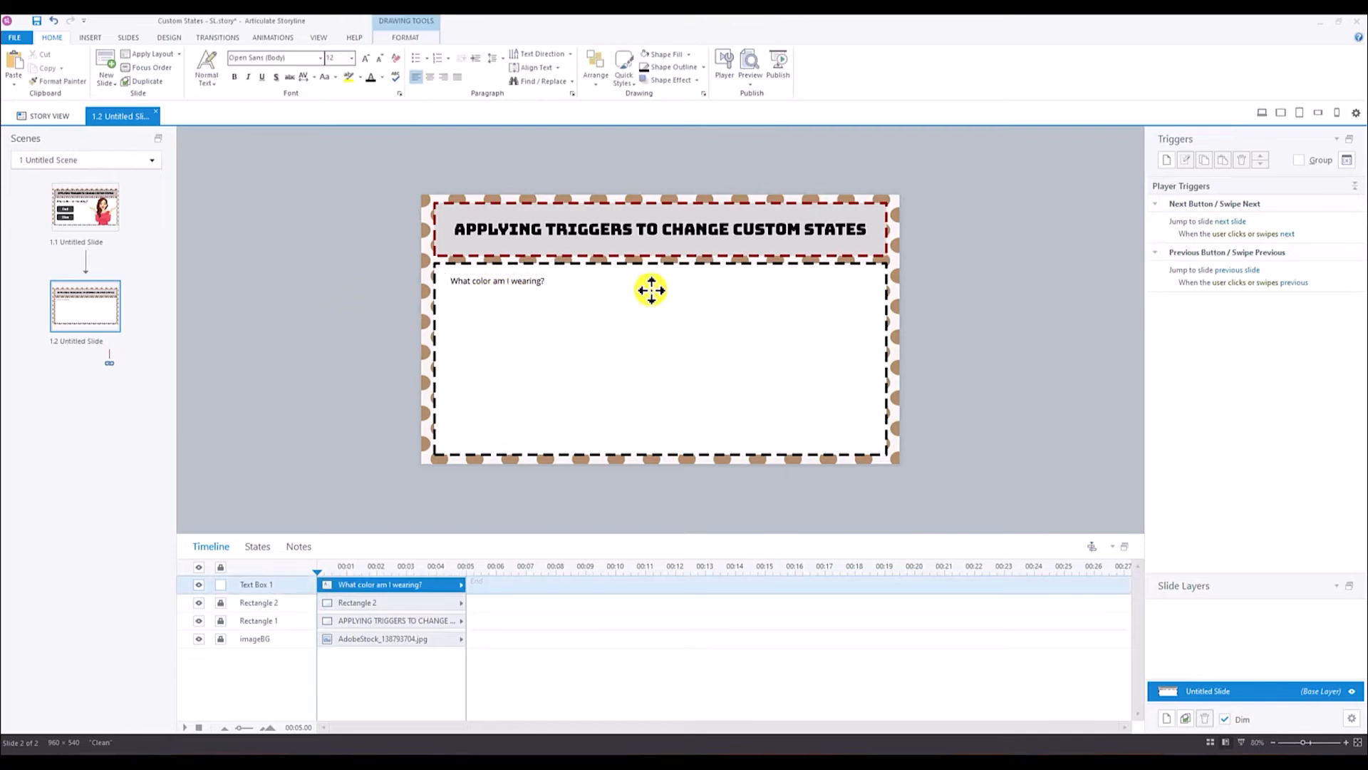
click(321, 57)
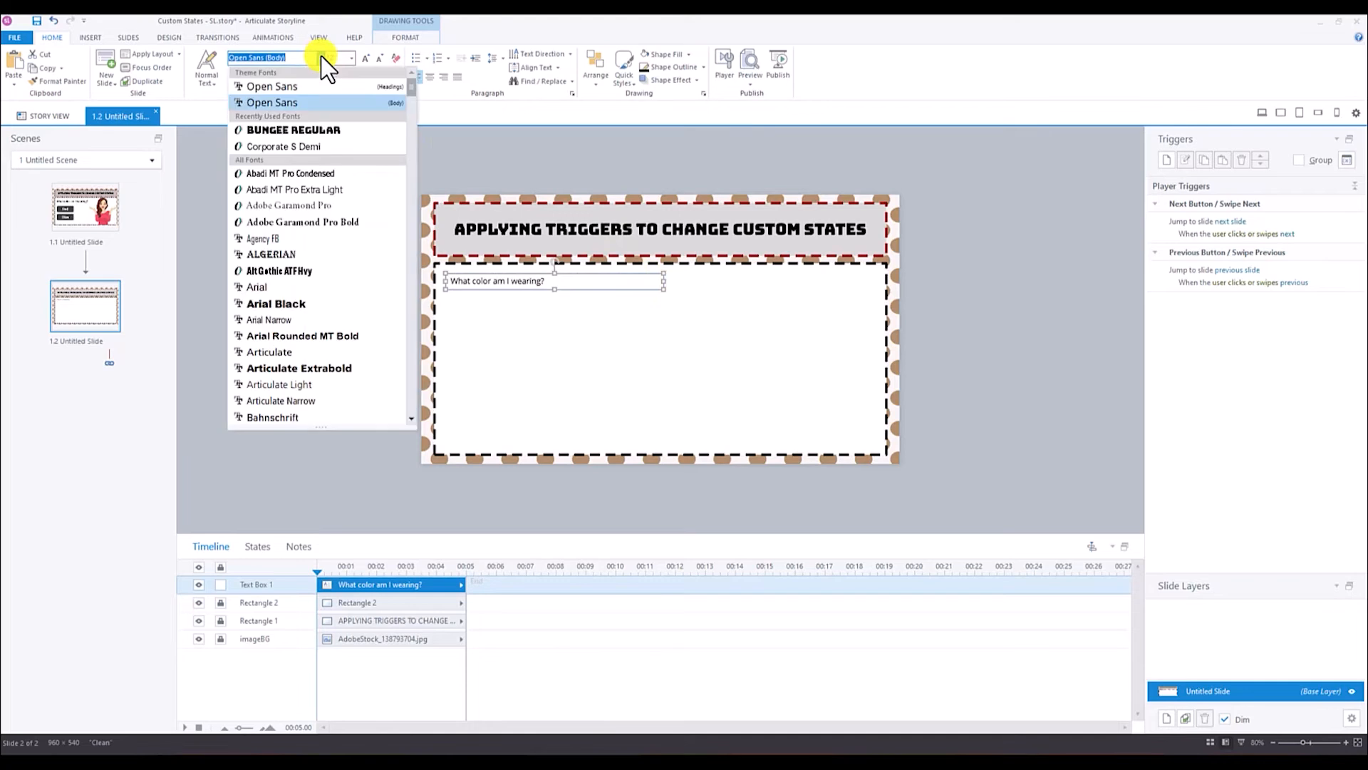
click(307, 148)
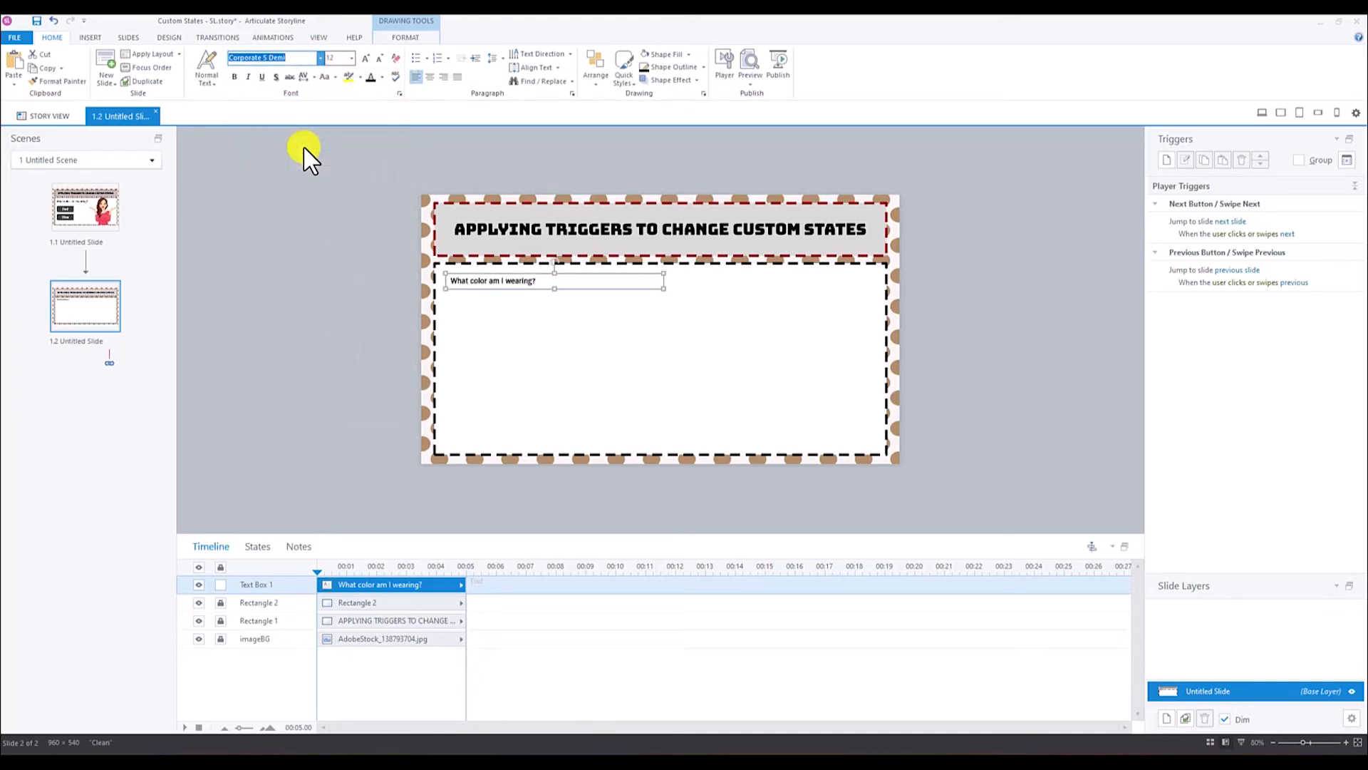
Step: Set the question text's size to 36 and widen its text box so the question fits on one line
click(351, 59)
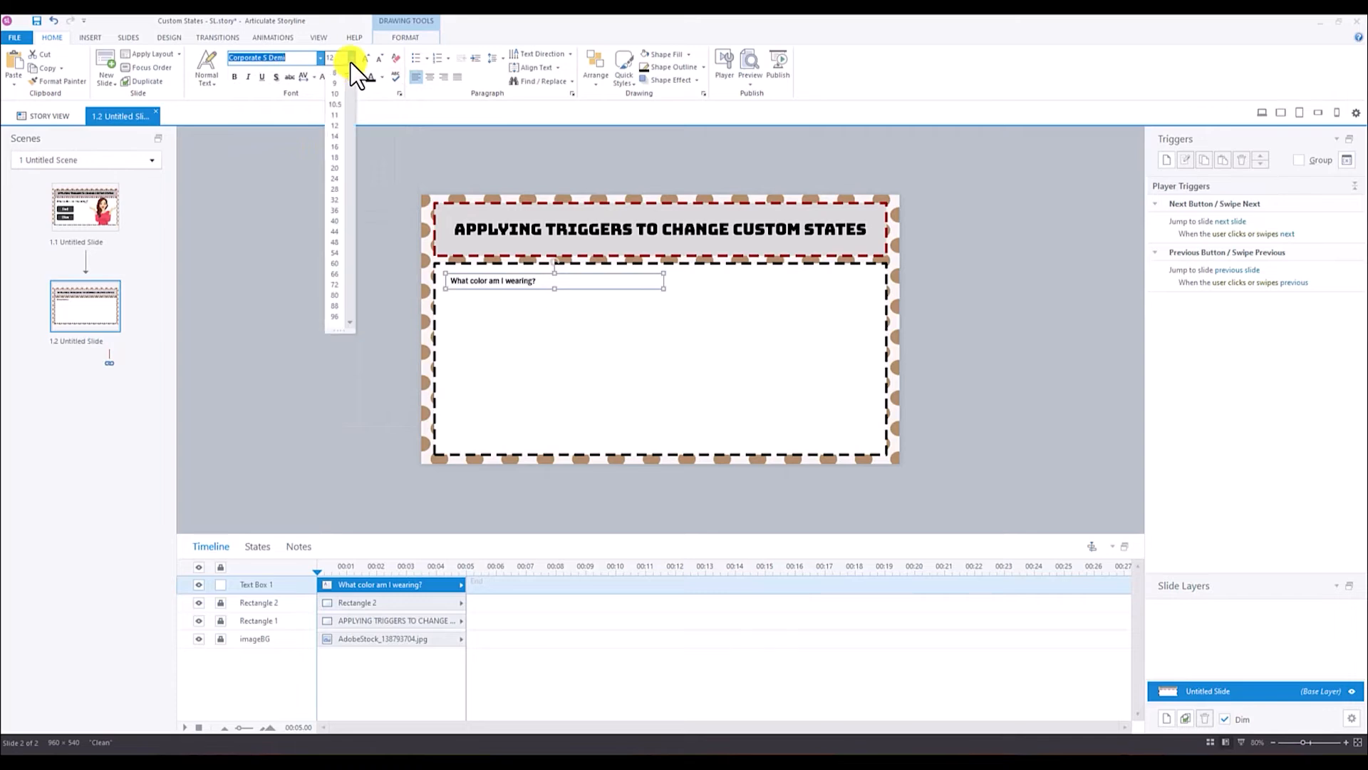
click(335, 209)
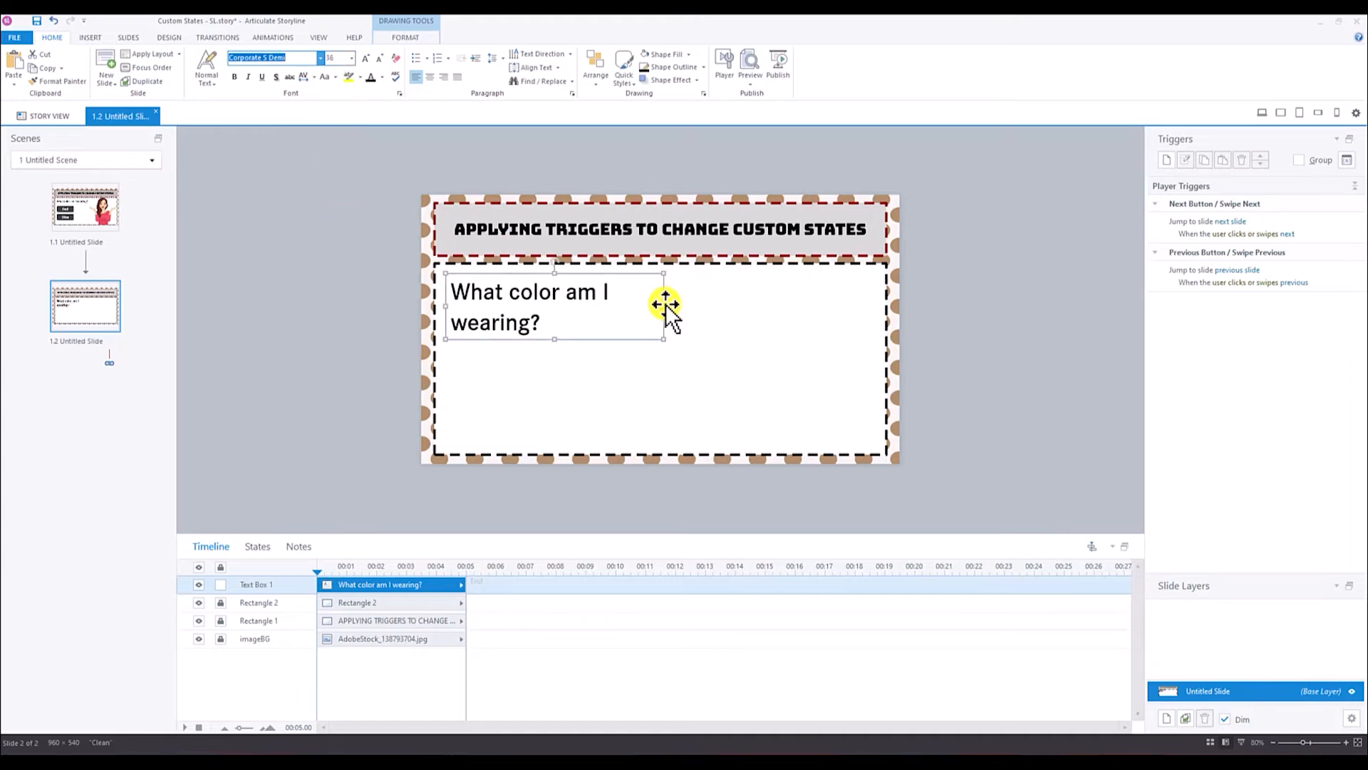
drag(664, 305, 745, 304)
click(618, 186)
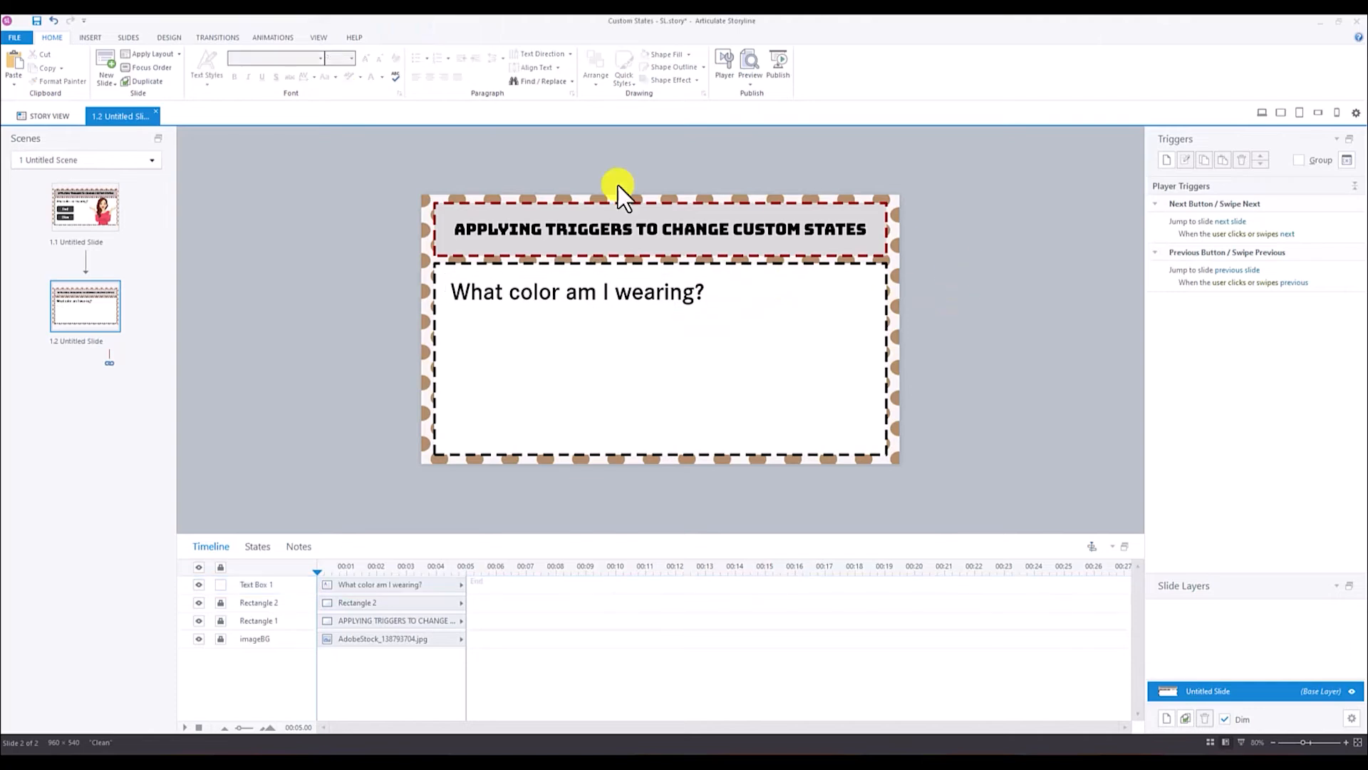
click(589, 302)
click(392, 309)
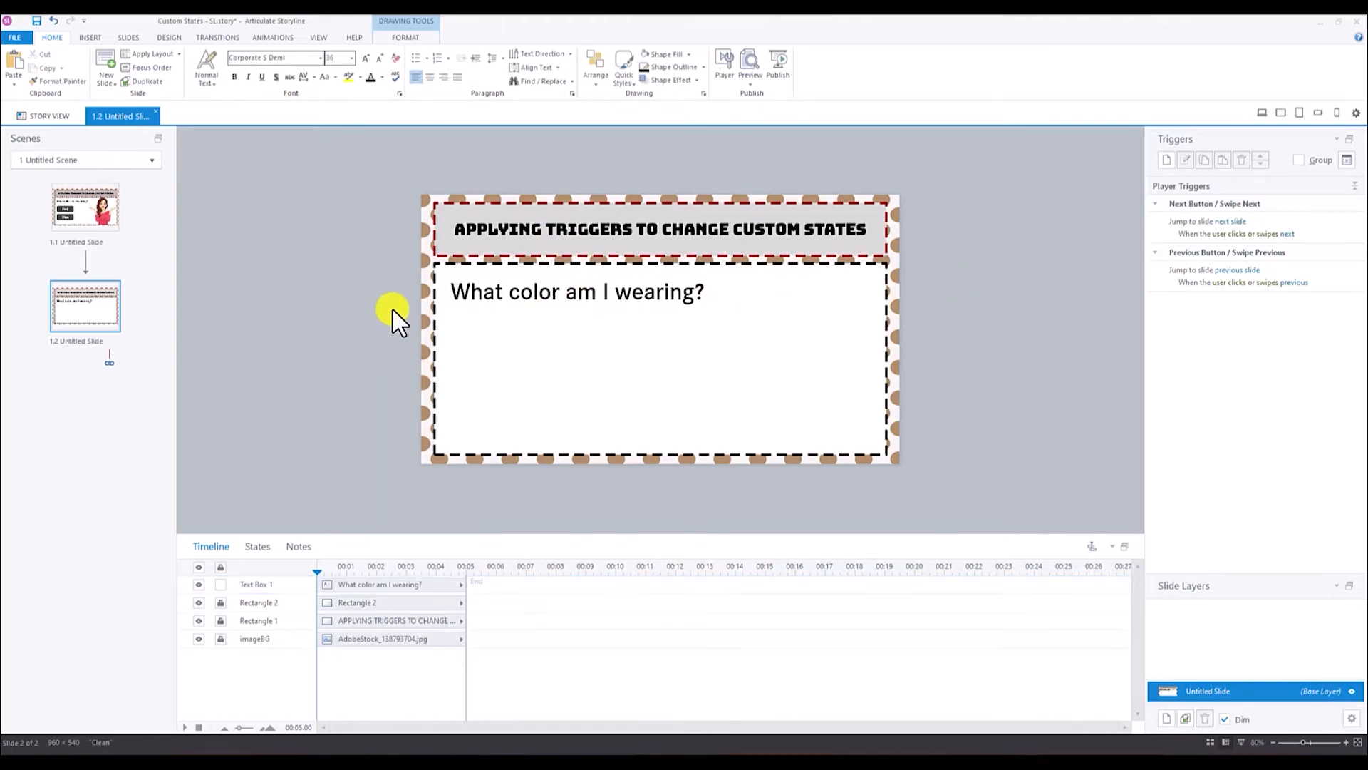
Step: Draw a rounded rectangle about 246 by 84 px under the start of the question and label it "Red"
click(91, 37)
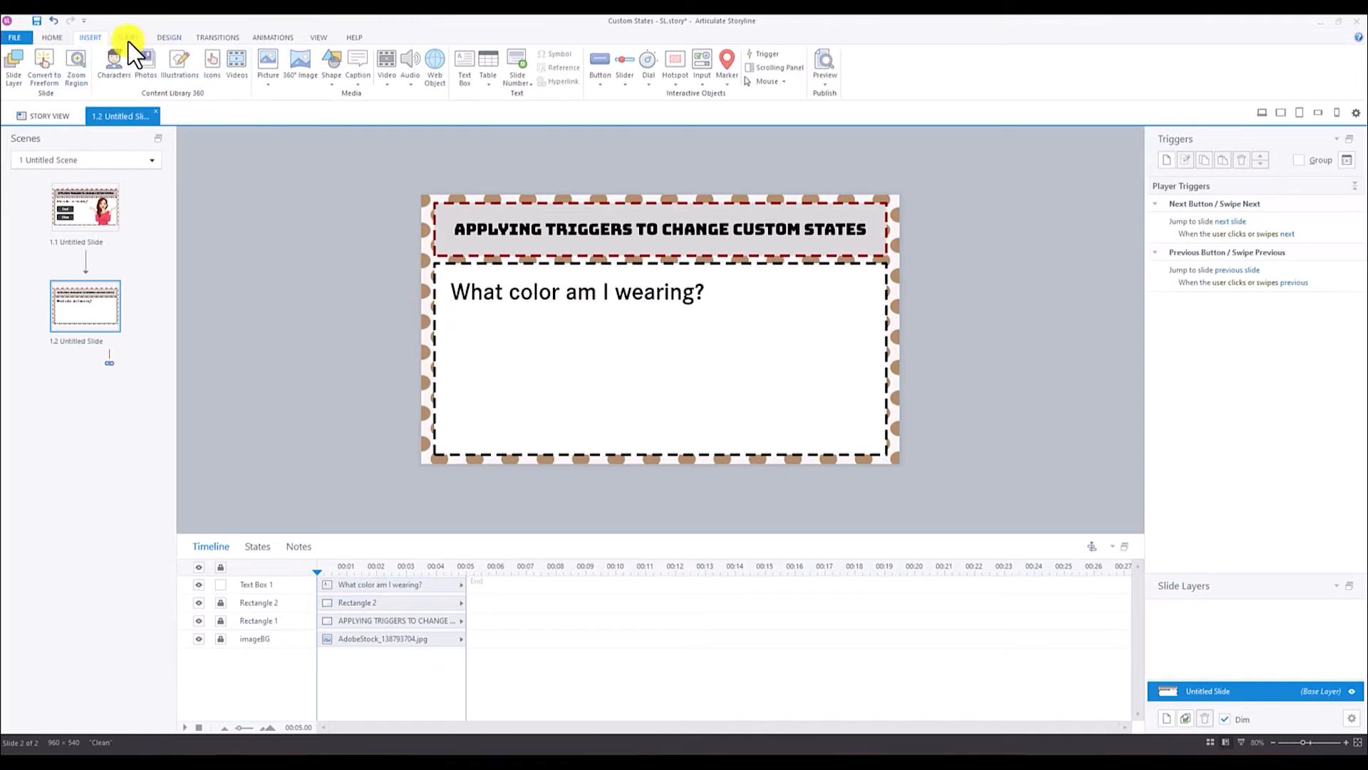
click(329, 84)
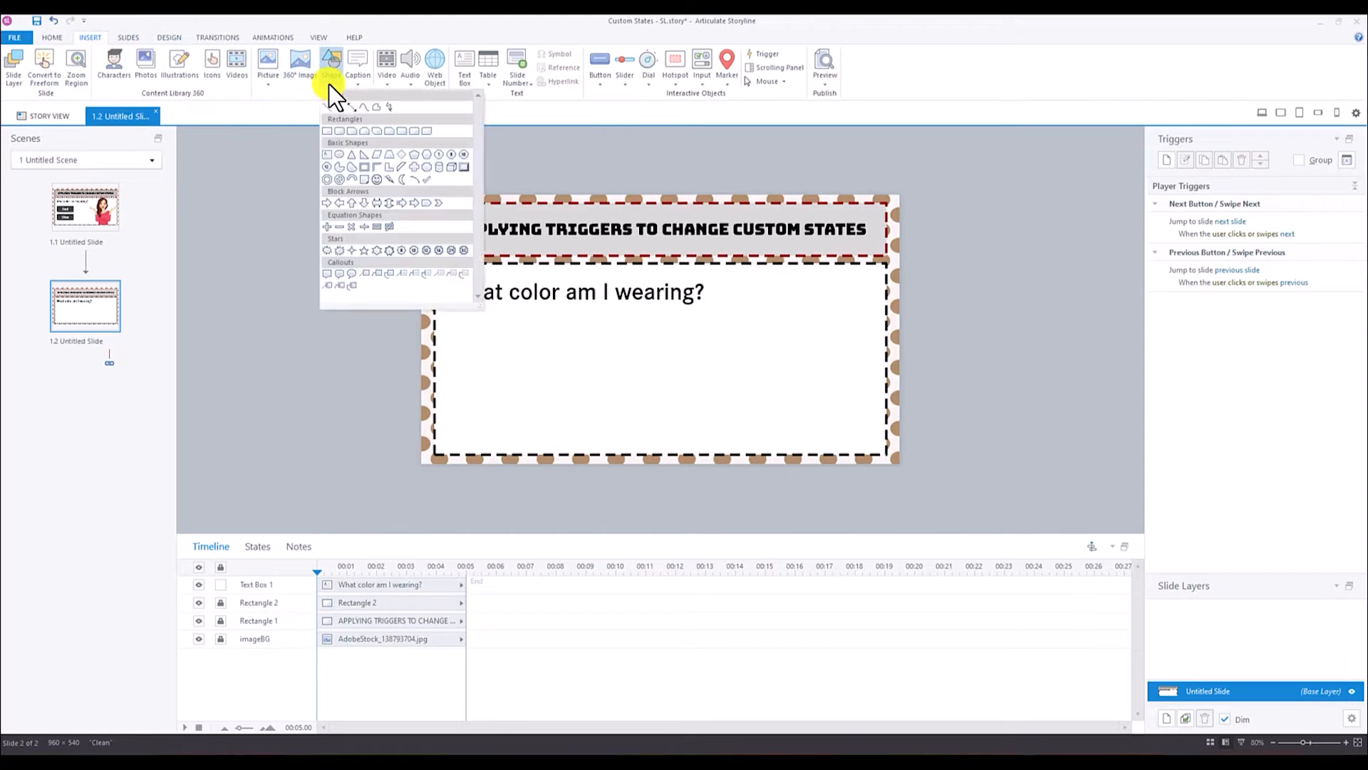
click(339, 131)
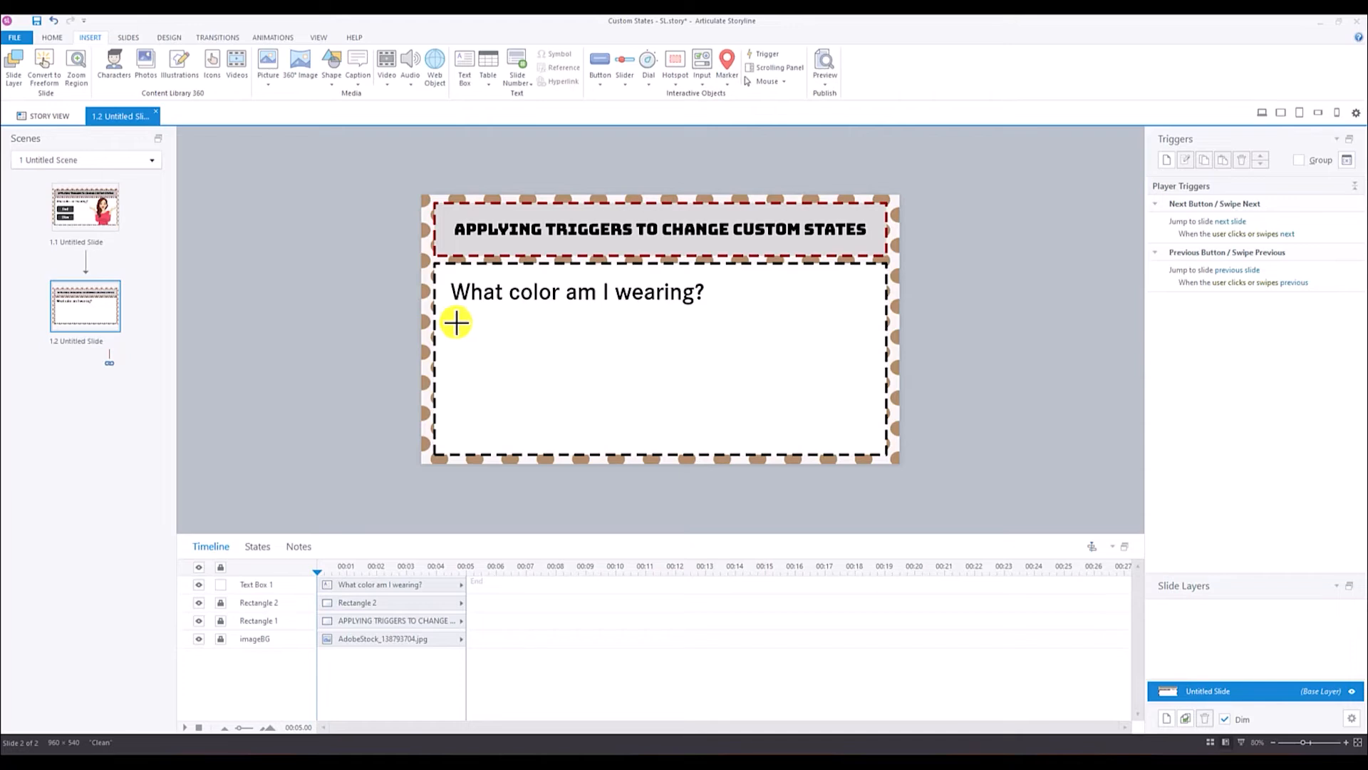
mouse_move(452, 322)
mouse_down()
mouse_move(513, 330)
mouse_move(528, 352)
mouse_move(574, 364)
mouse_up()
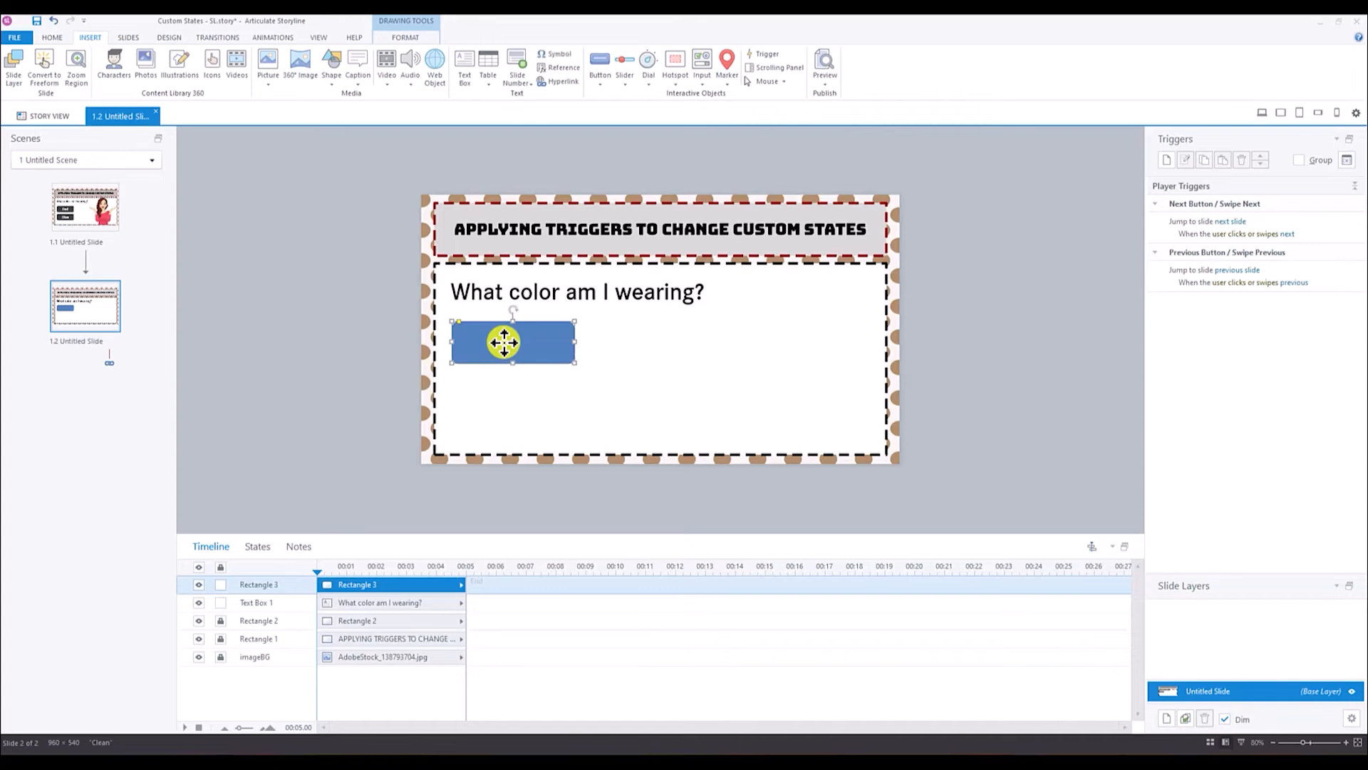
text(Red)
click(410, 332)
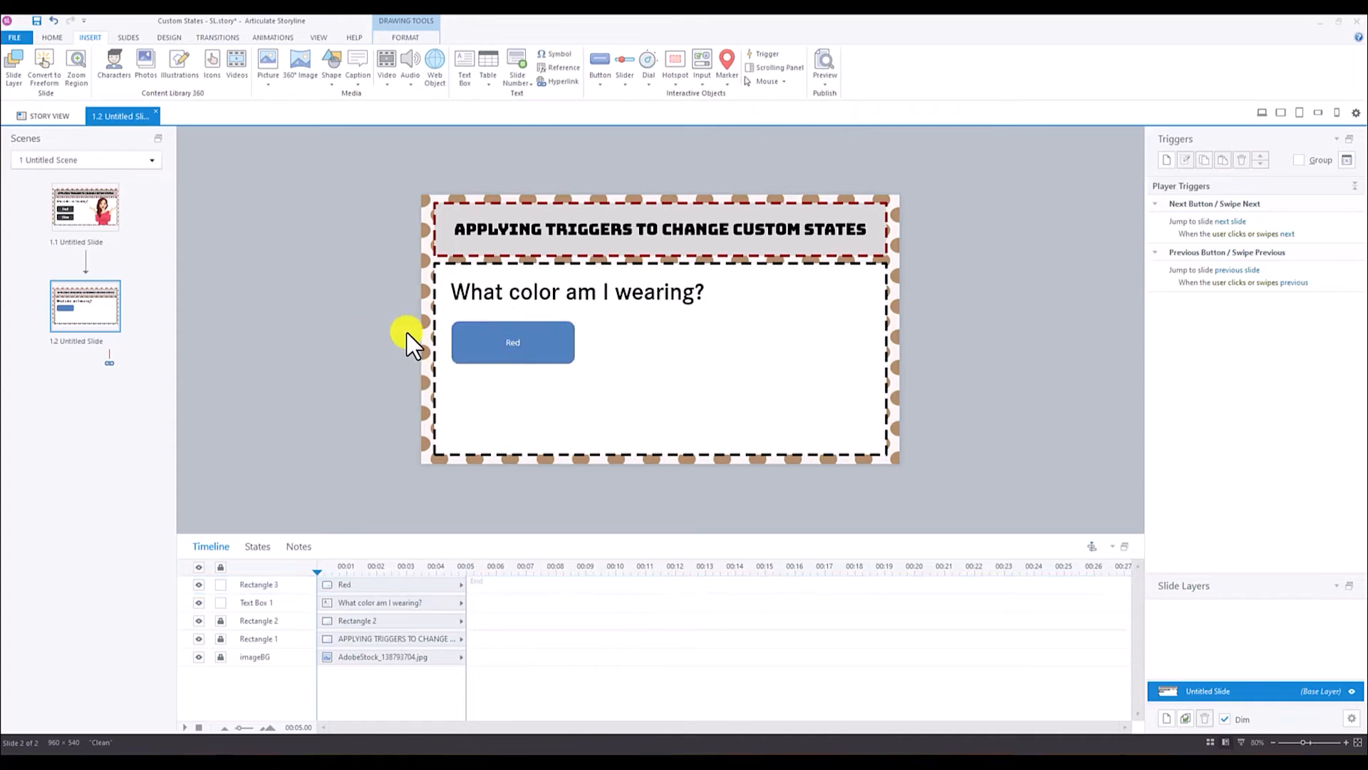
Step: Give the Red button a dark gray fill and a dark gray outline
click(533, 322)
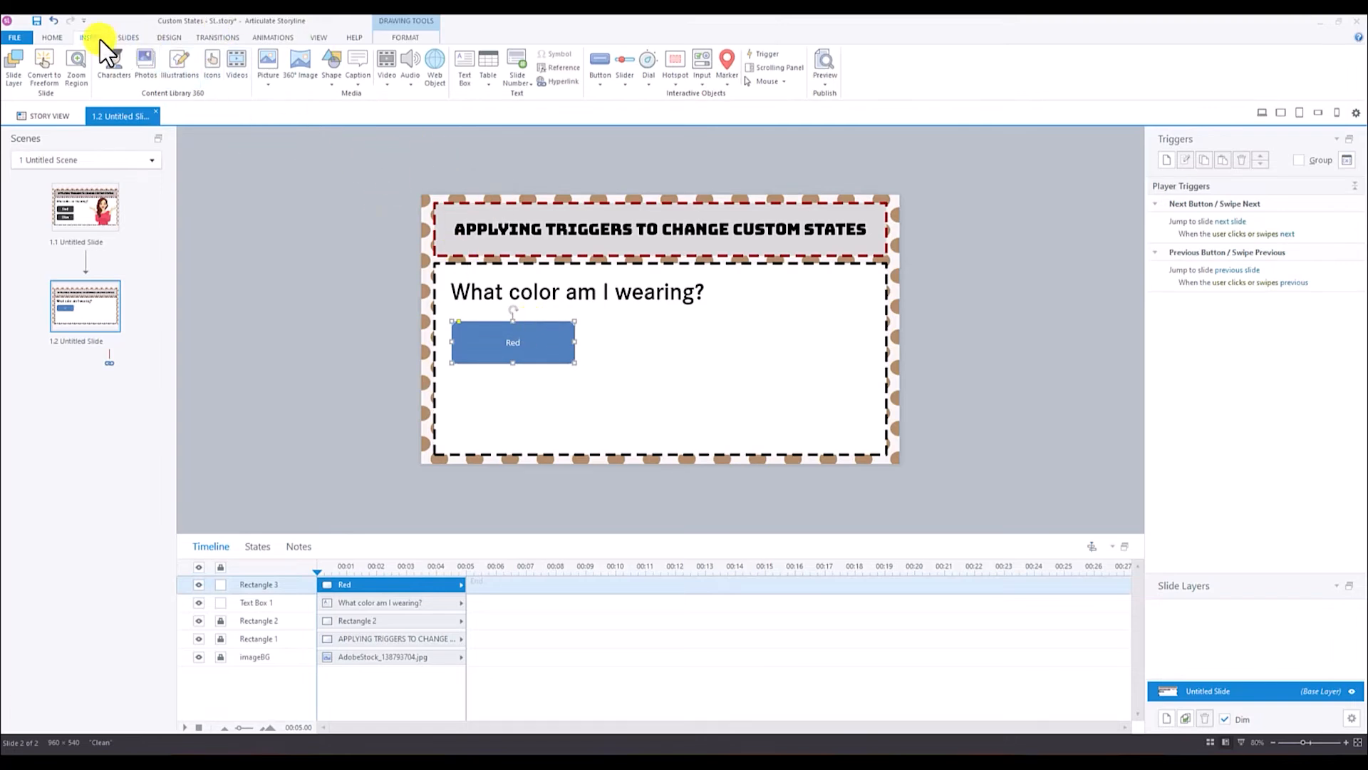
click(396, 37)
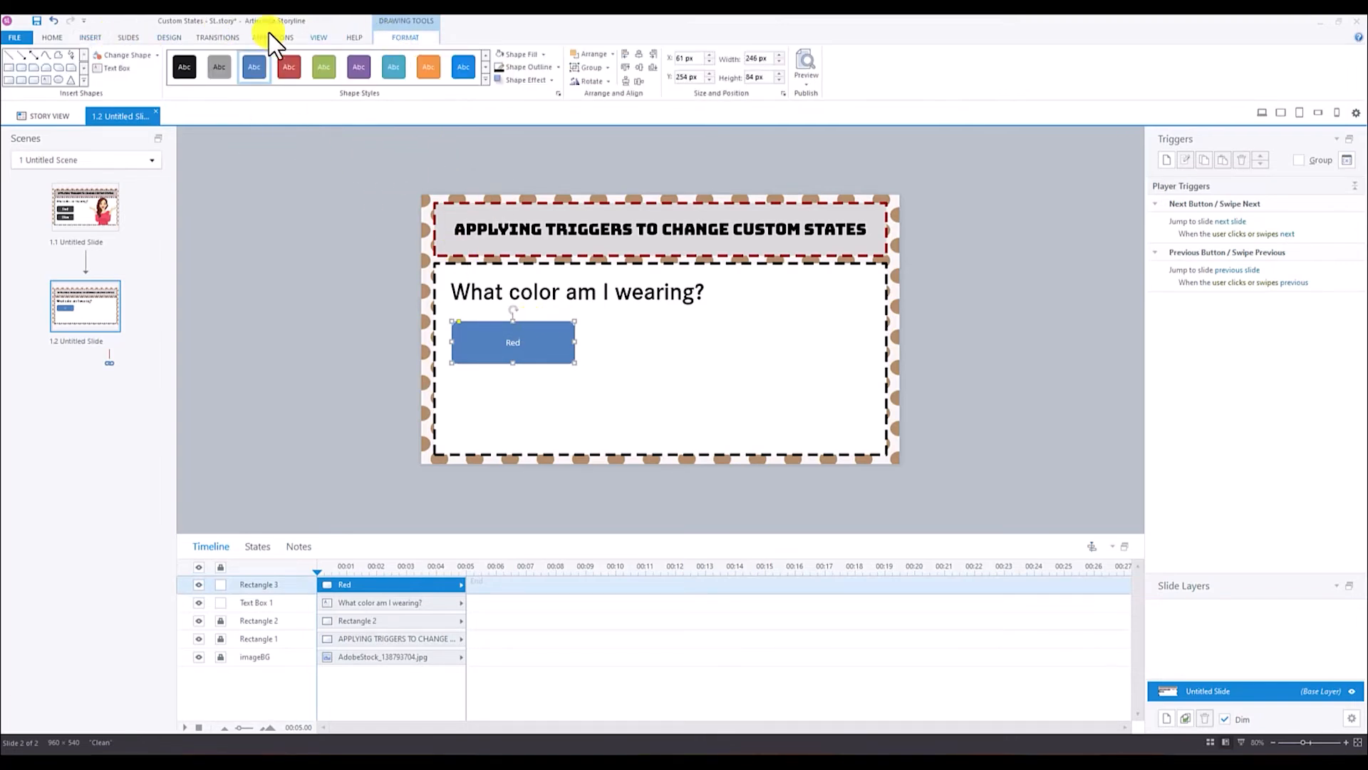
click(546, 55)
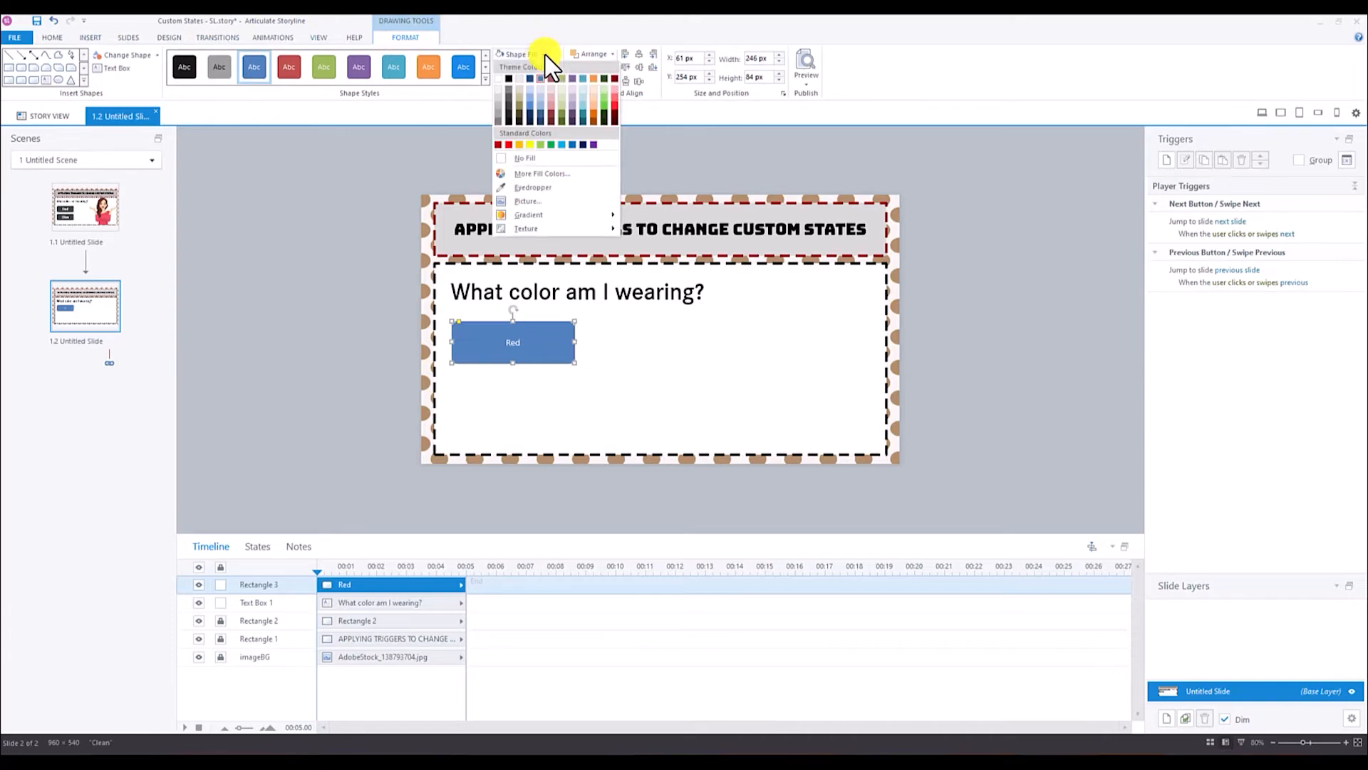
click(511, 101)
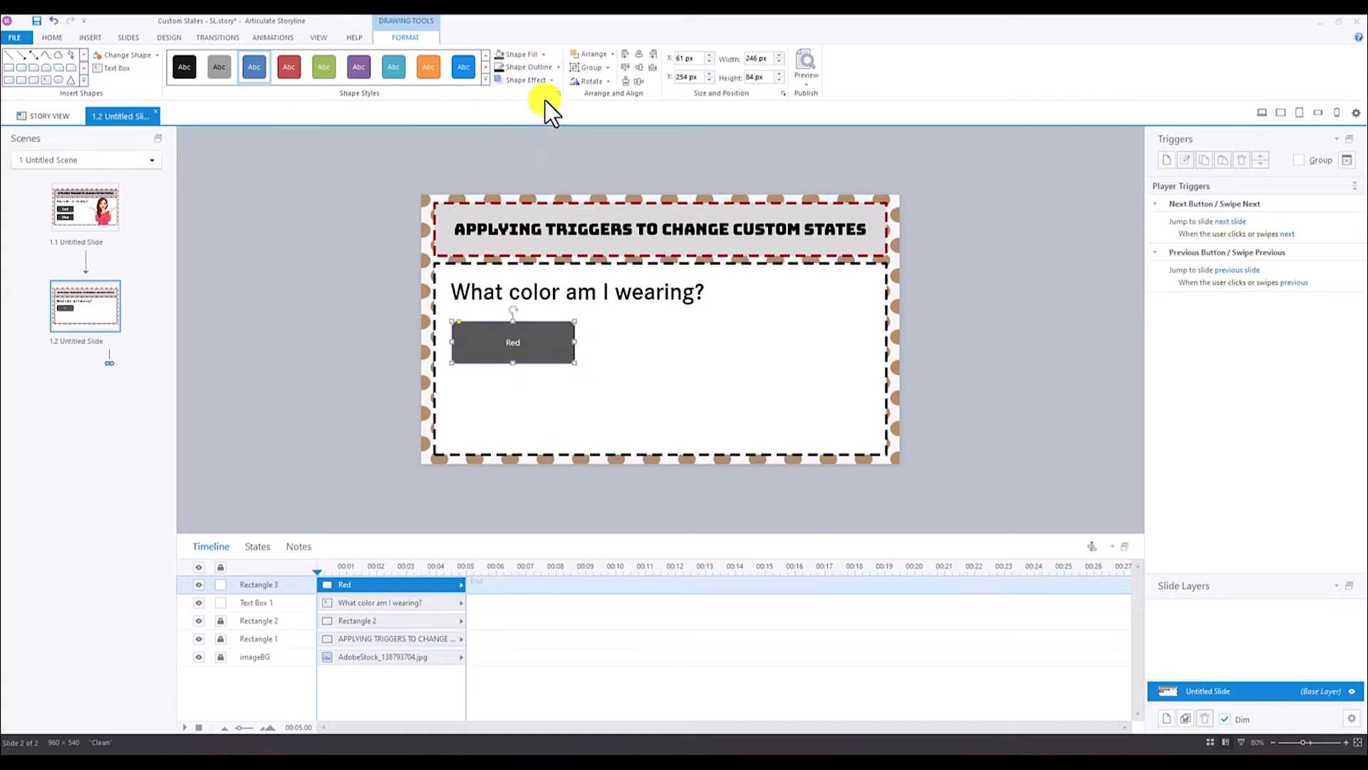
click(558, 67)
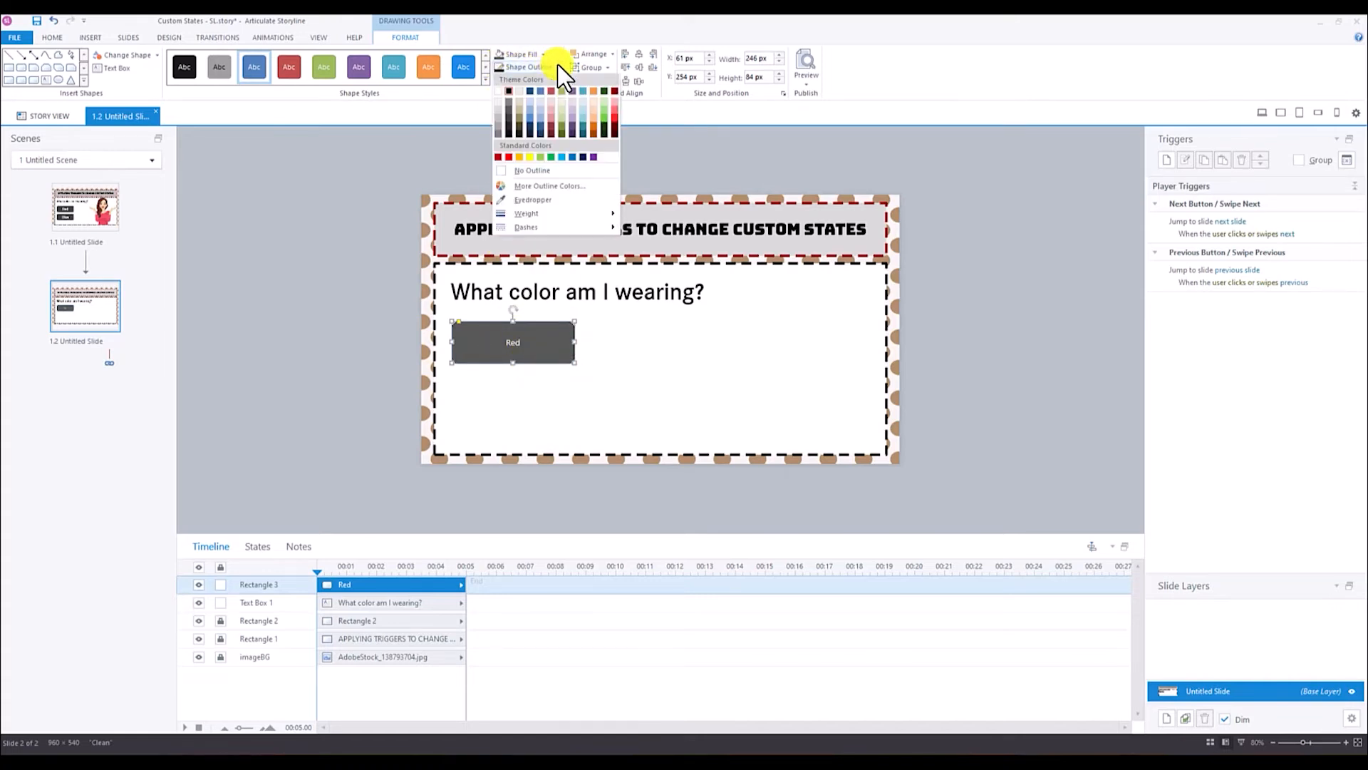
click(509, 110)
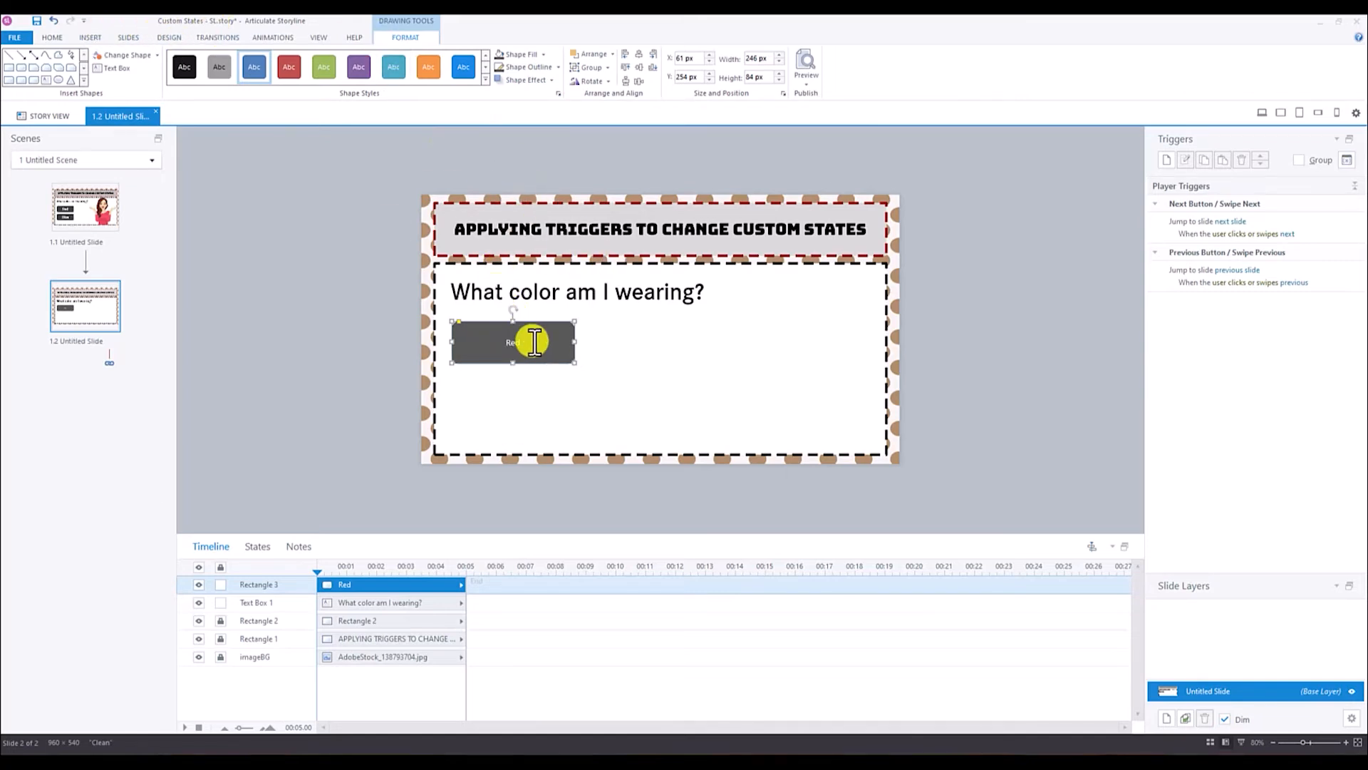
Step: Set the Red button's label to Corporate S Demi at size 40
click(50, 38)
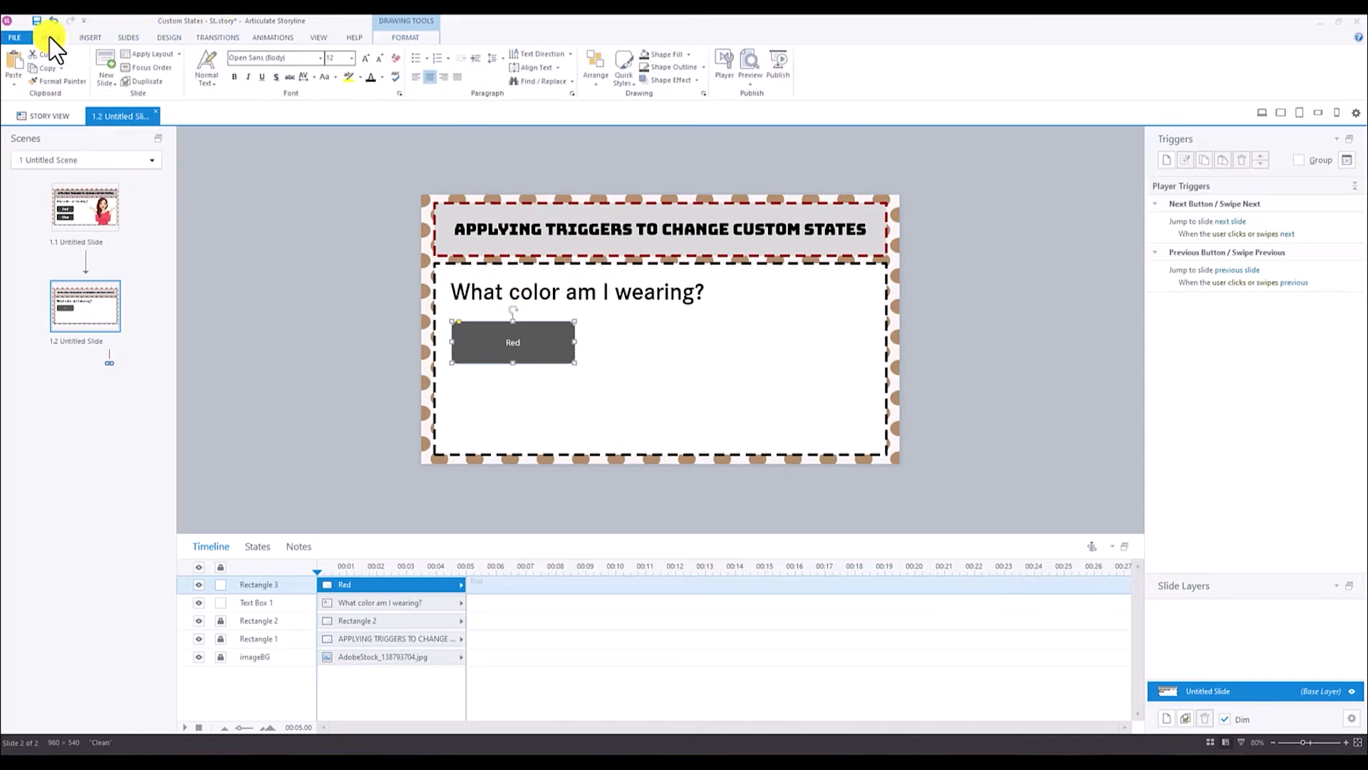
click(321, 60)
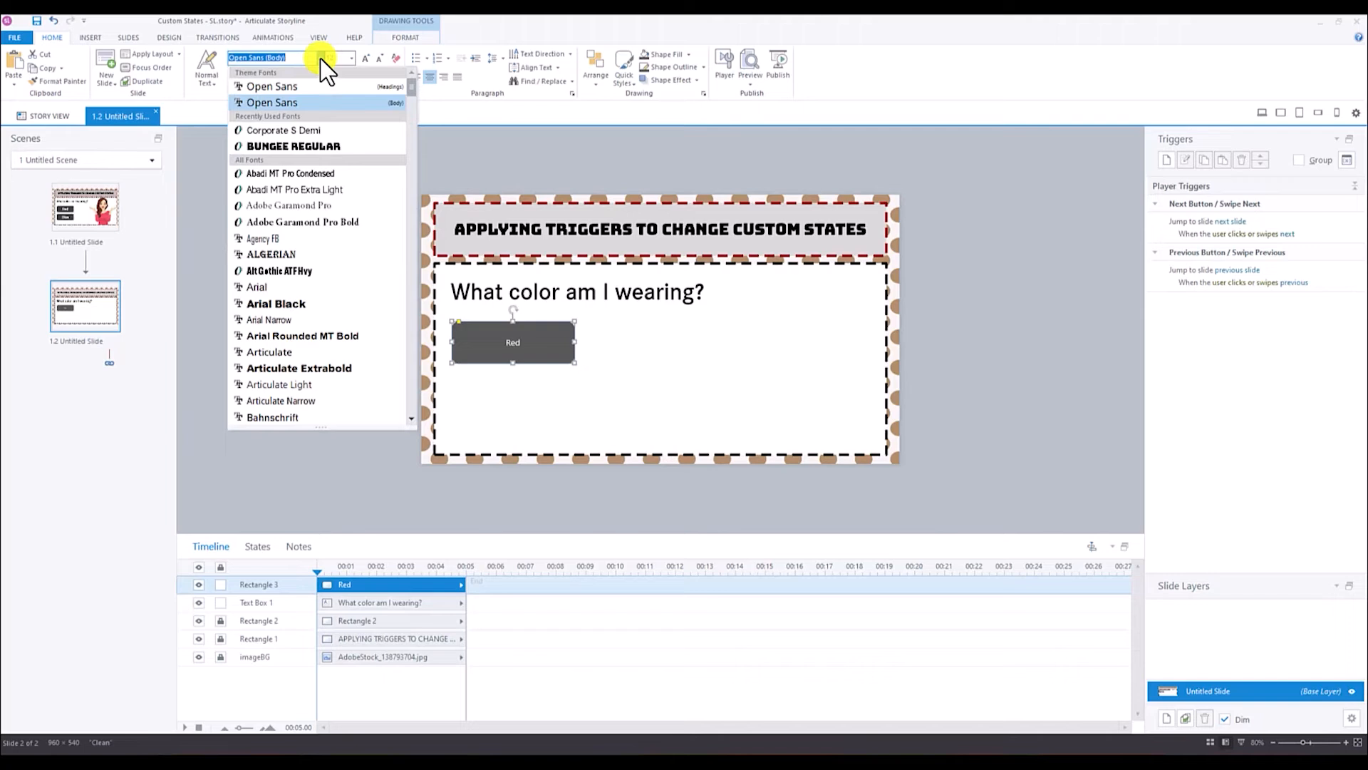
click(279, 131)
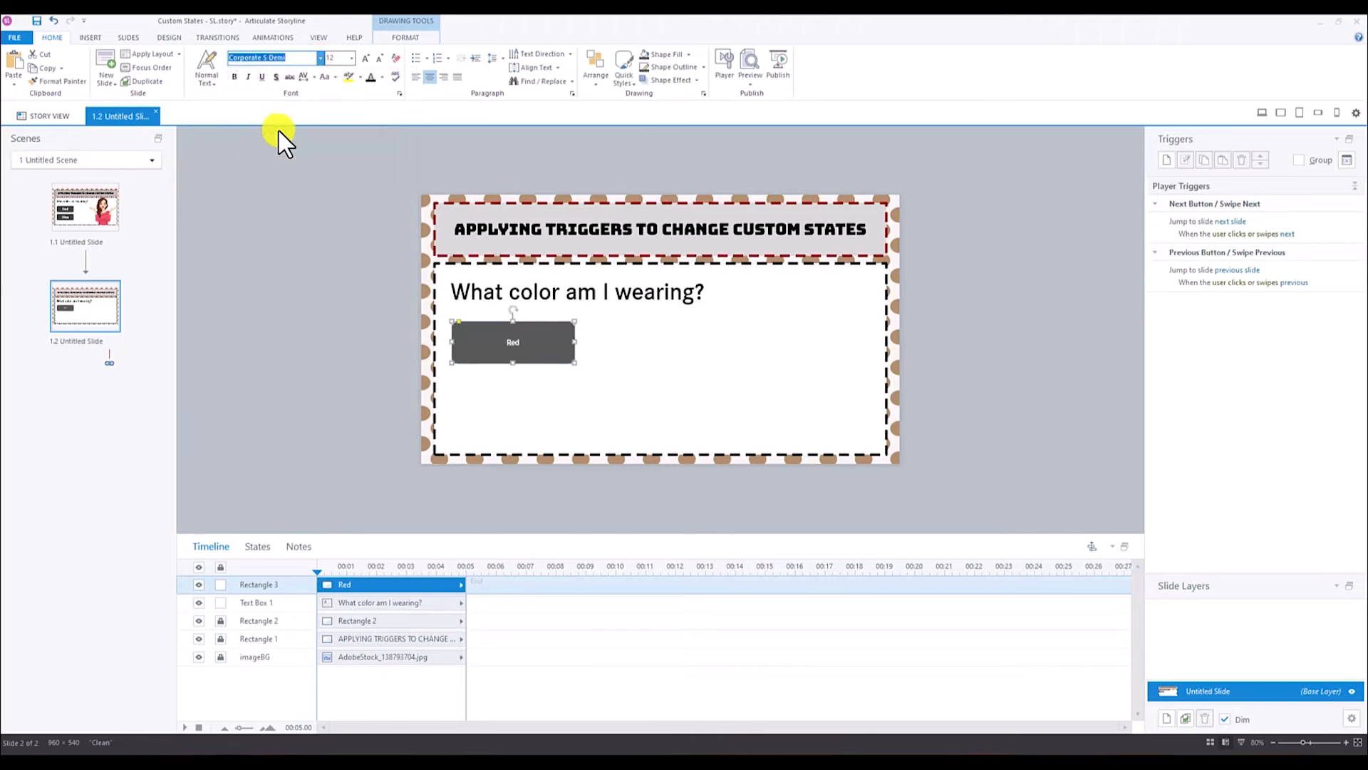
click(351, 58)
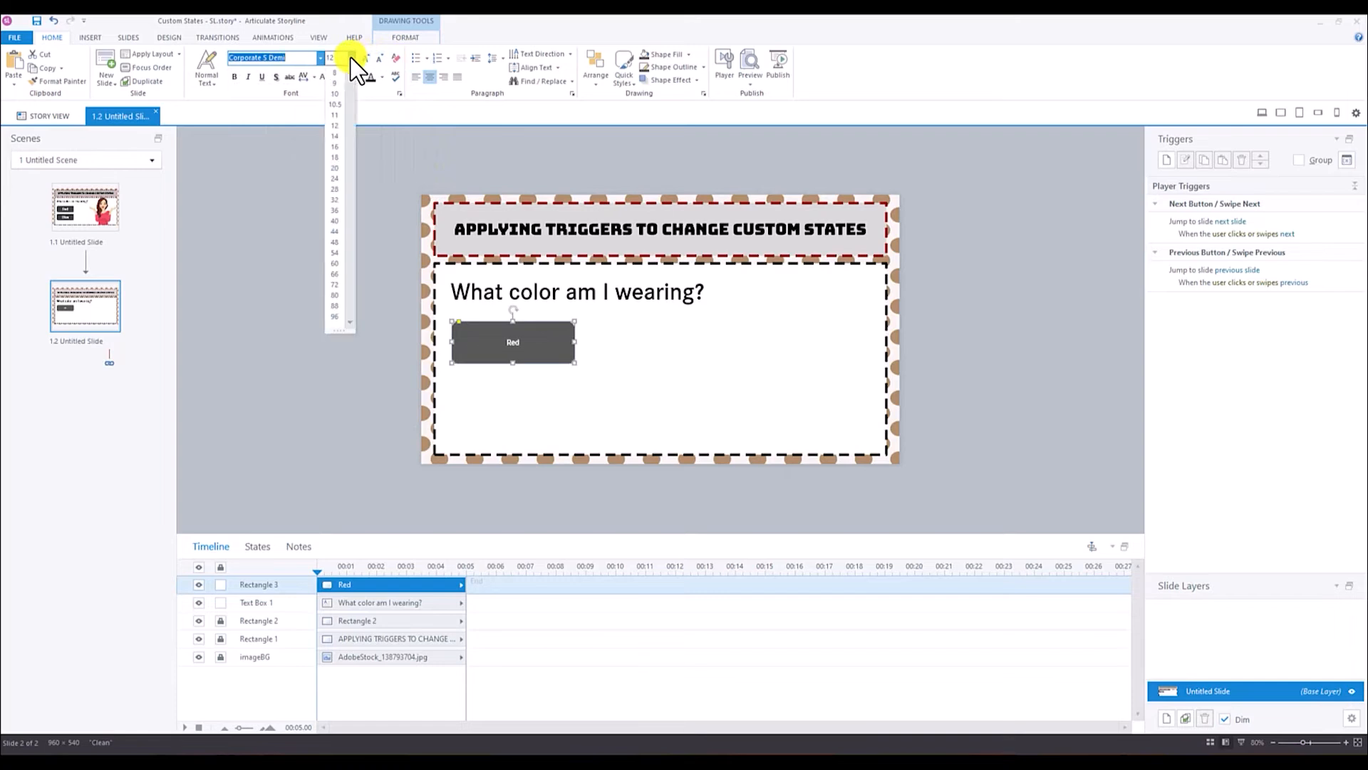
click(336, 224)
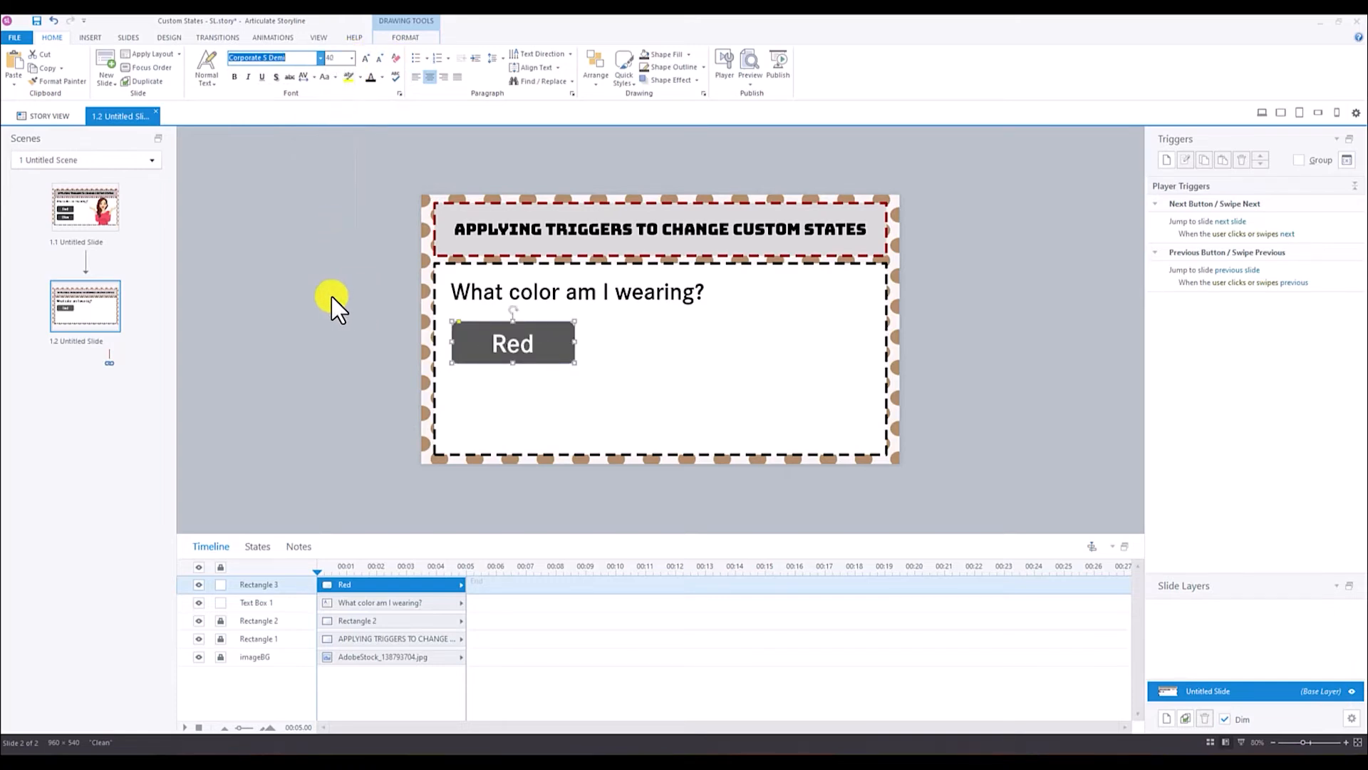
click(335, 303)
Step: Duplicate the Red button directly below itself and align the question text box's left edge with the buttons
click(573, 355)
drag(559, 362, 557, 420)
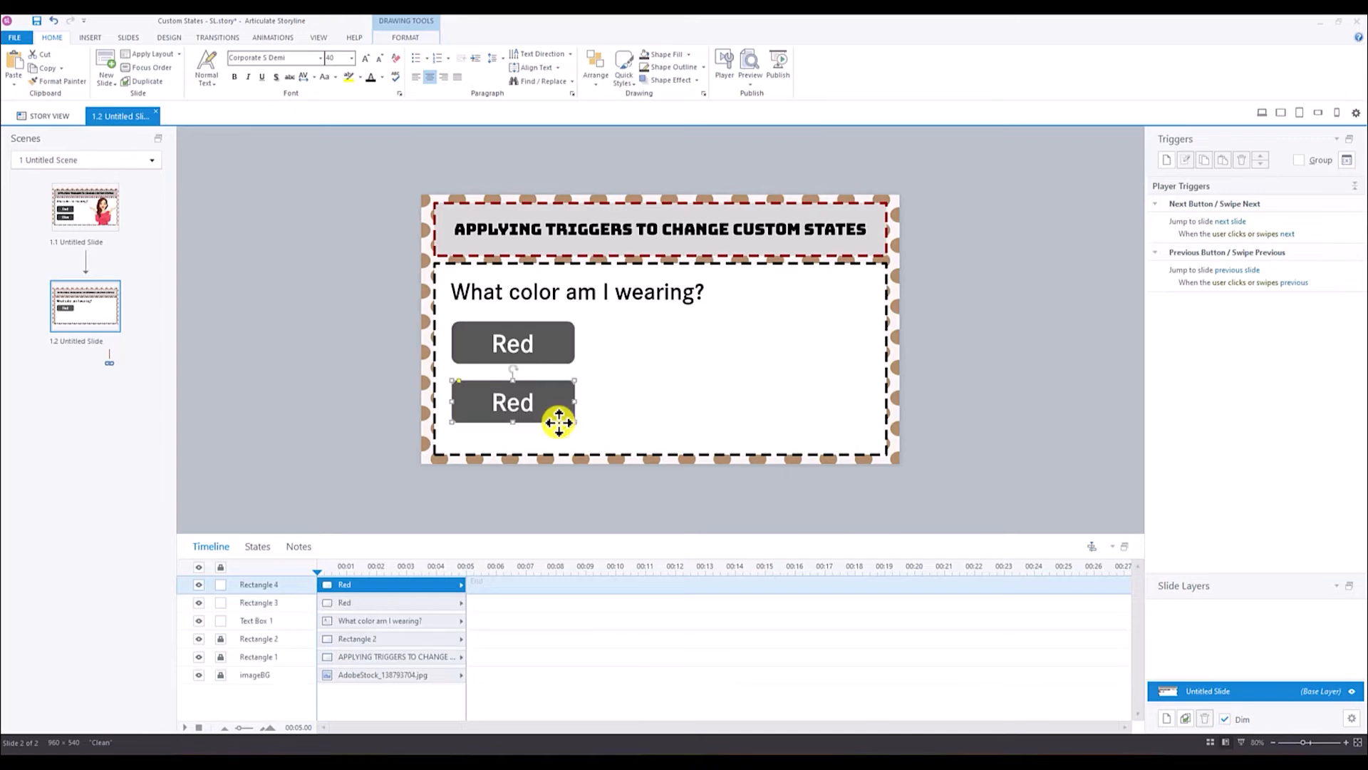
click(515, 293)
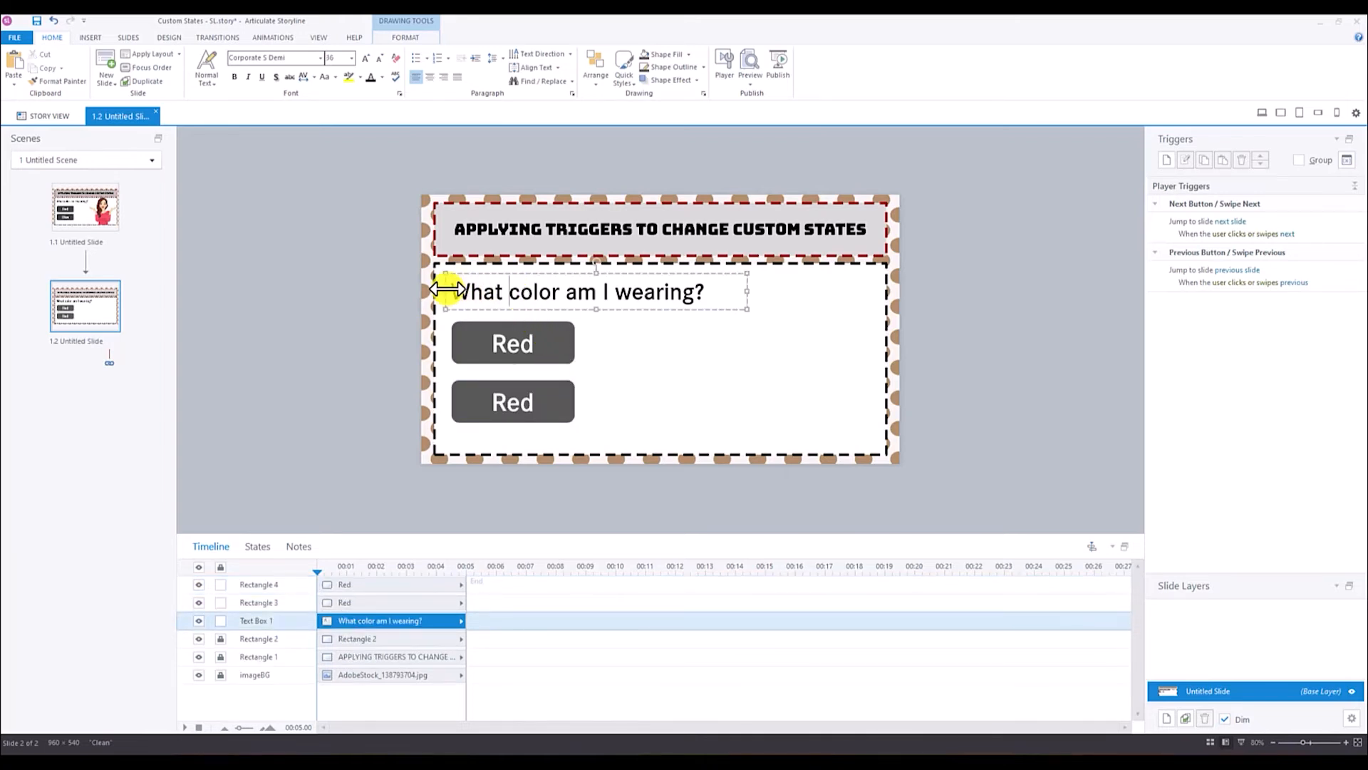
drag(446, 291, 452, 291)
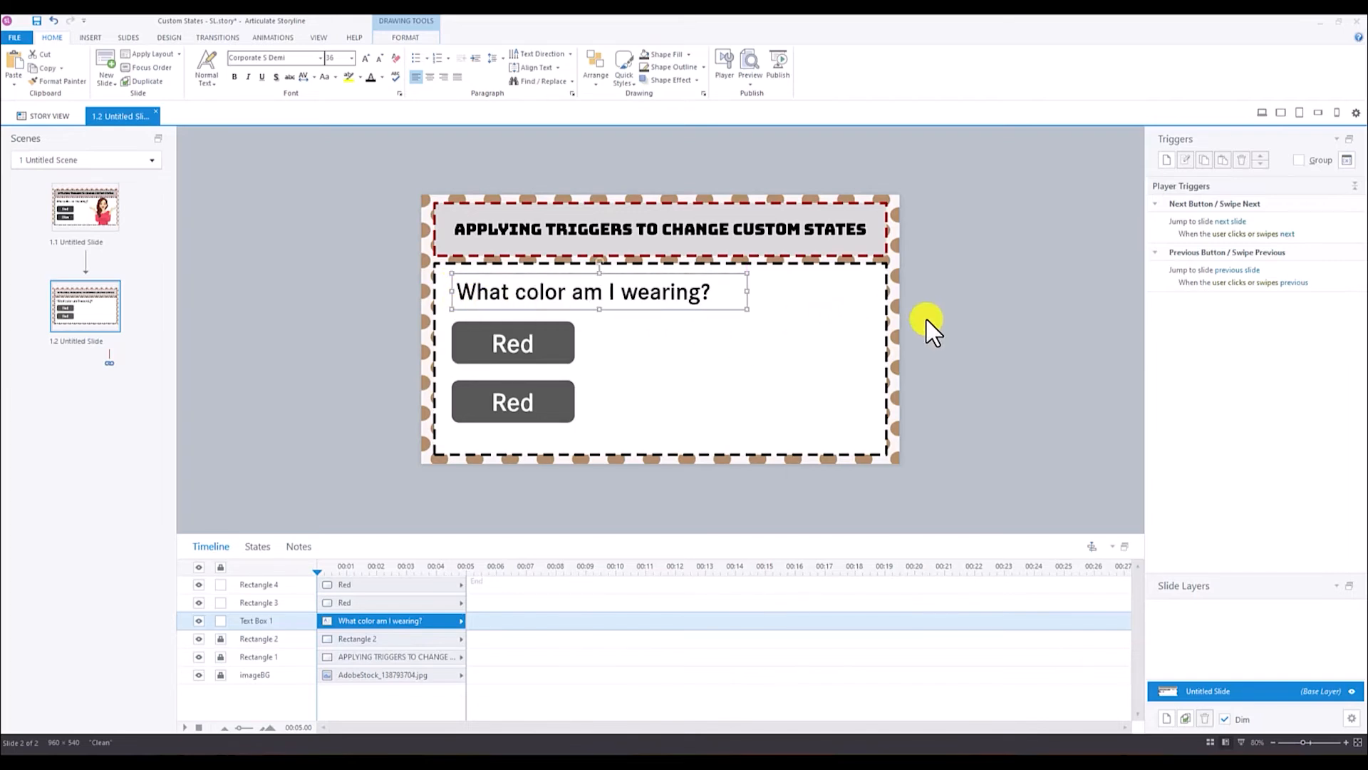
click(391, 402)
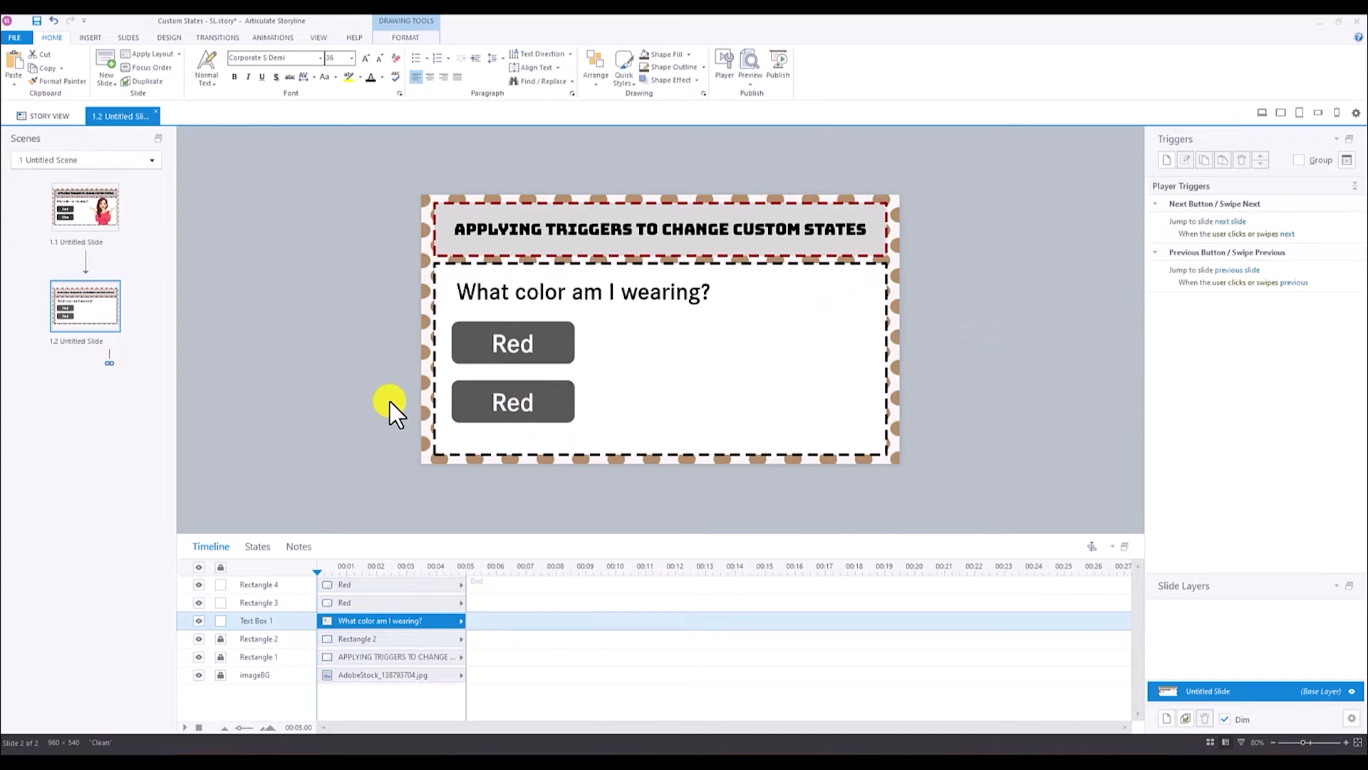
Step: Change the lower button's label to "Blue"
click(515, 422)
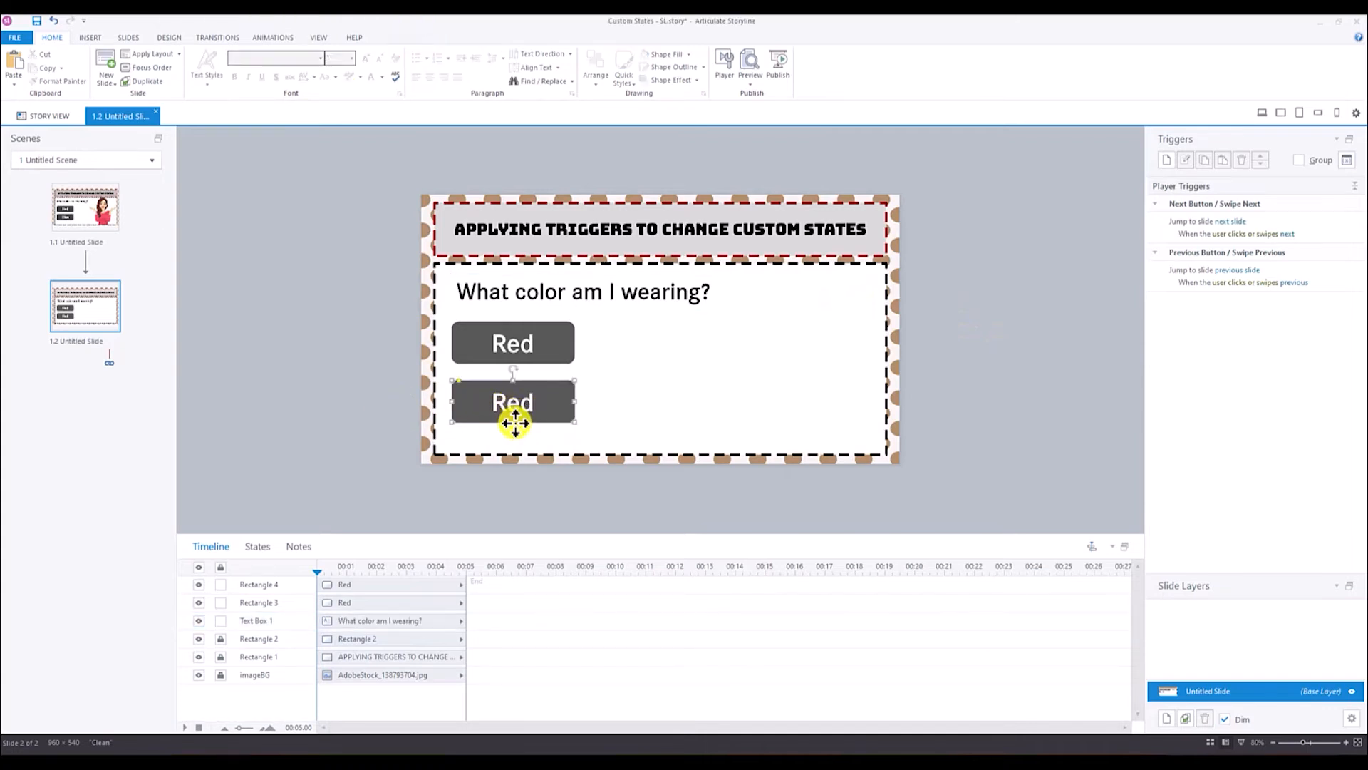
drag(491, 401, 508, 411)
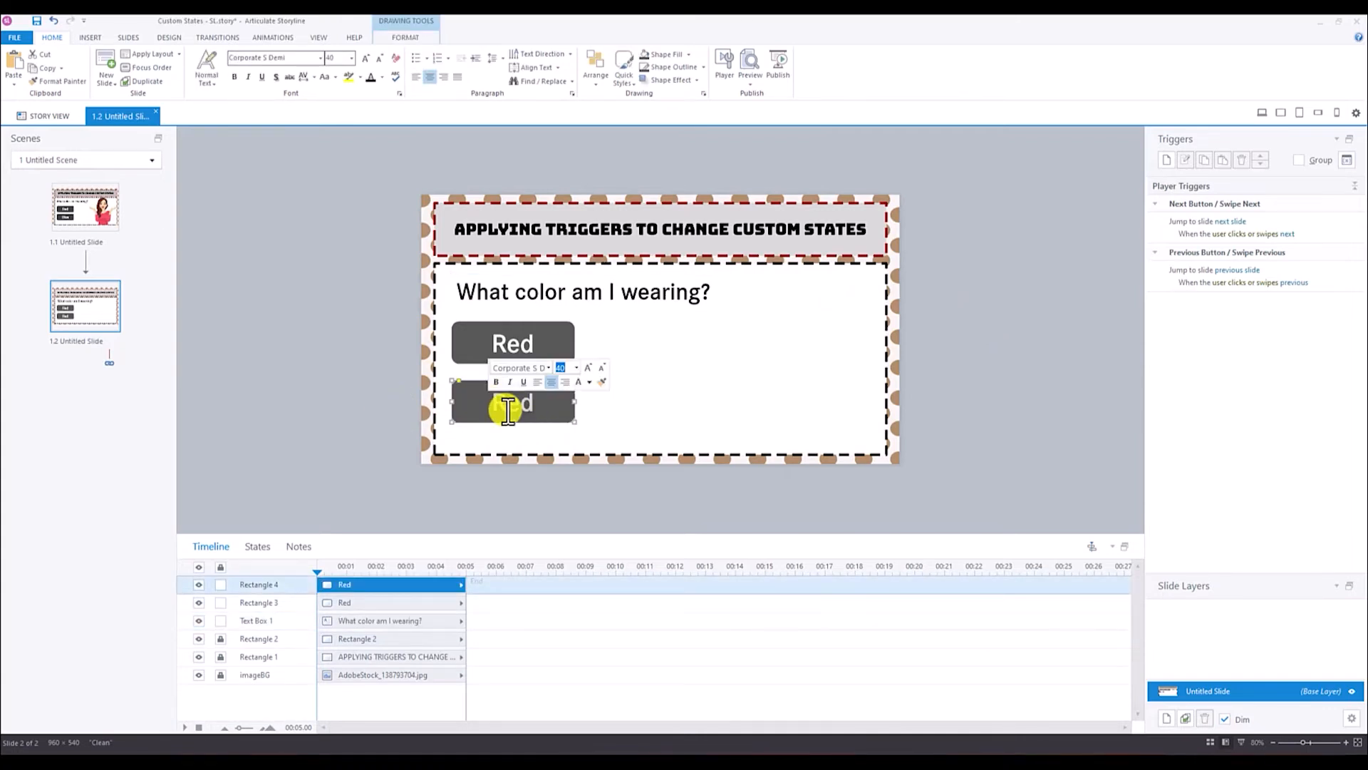
key(BackSpace)
text(Blu)
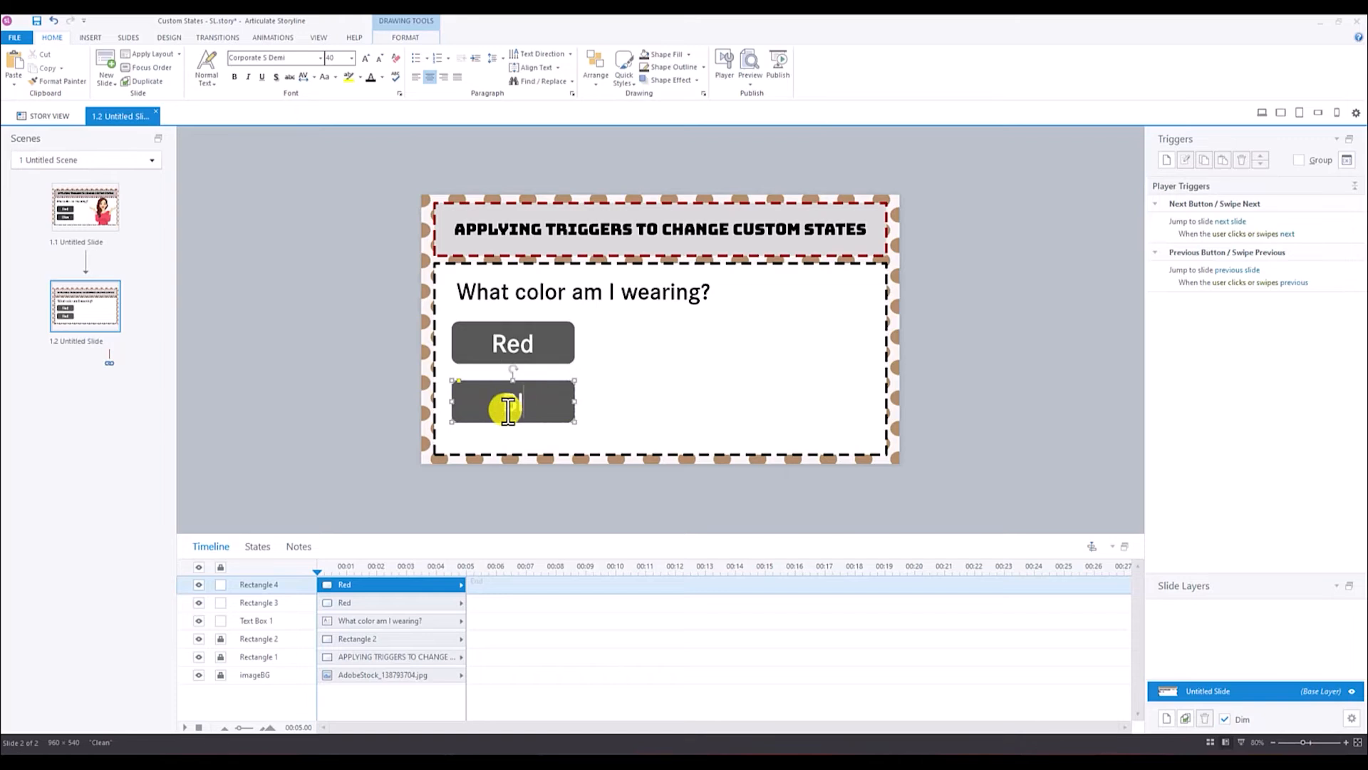
text(e)
click(938, 357)
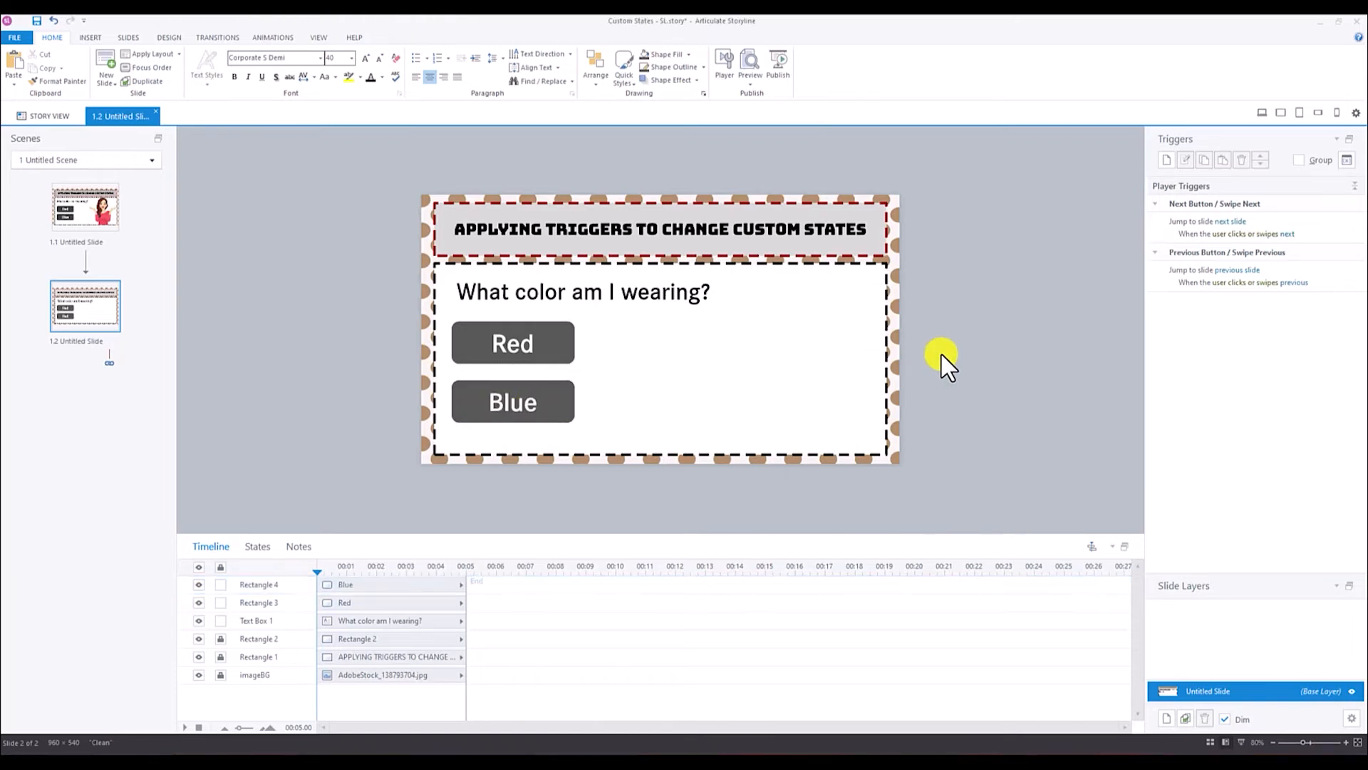
Step: Open the Red button's states for editing and start adding a new state
click(508, 323)
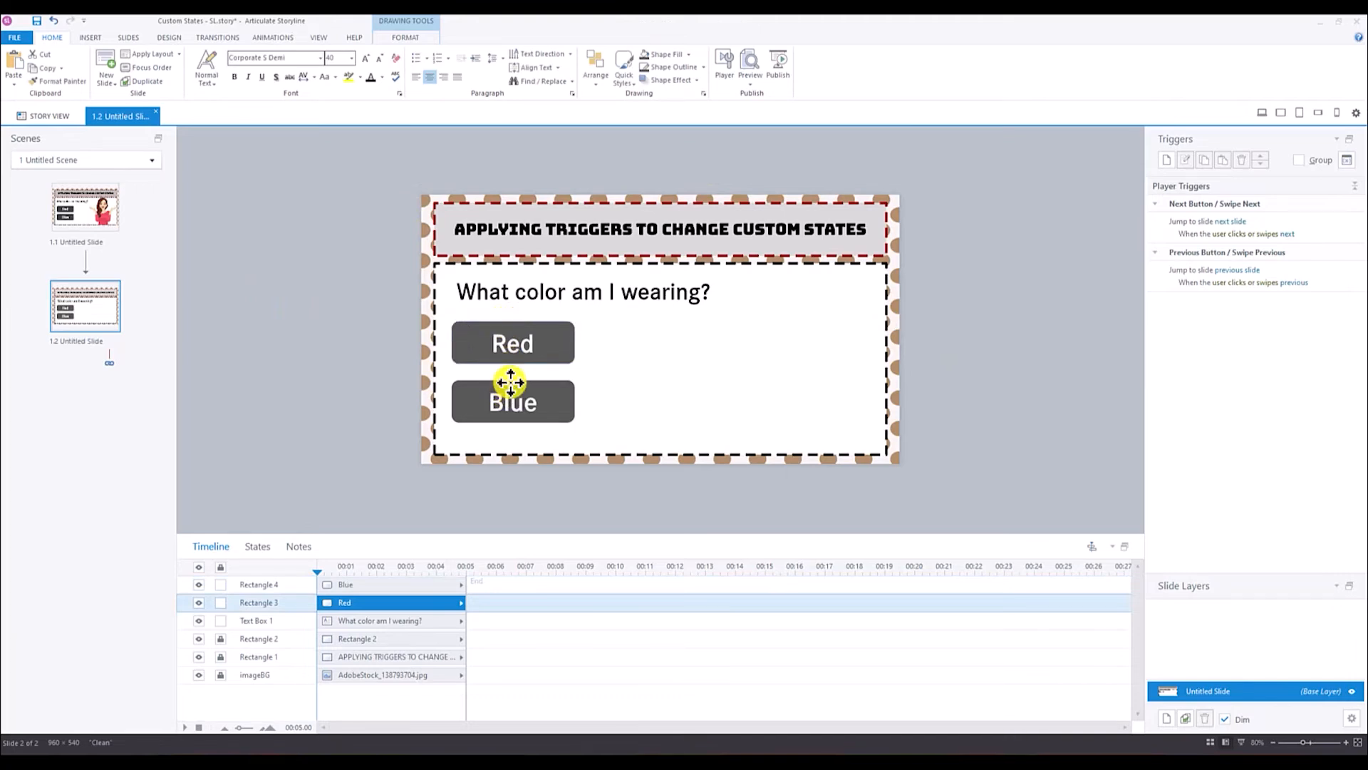
click(513, 391)
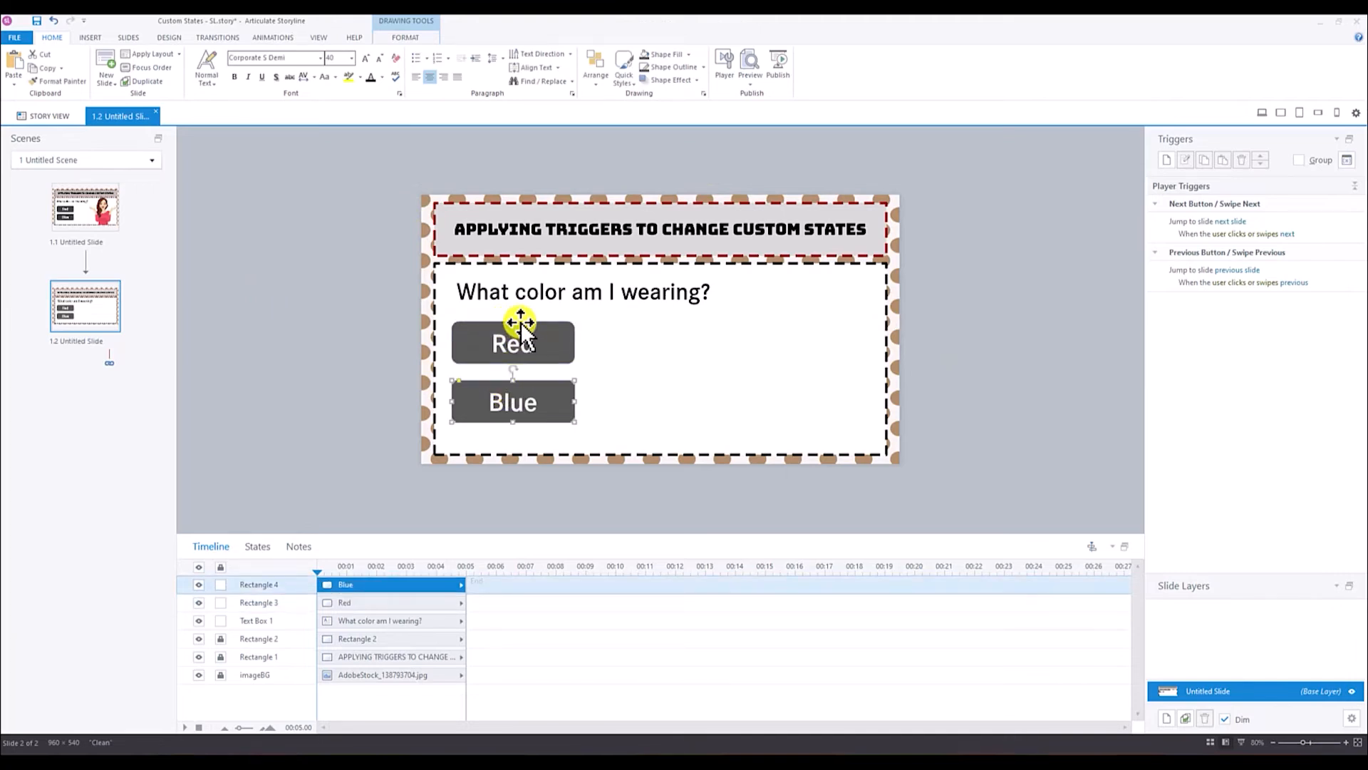
click(521, 325)
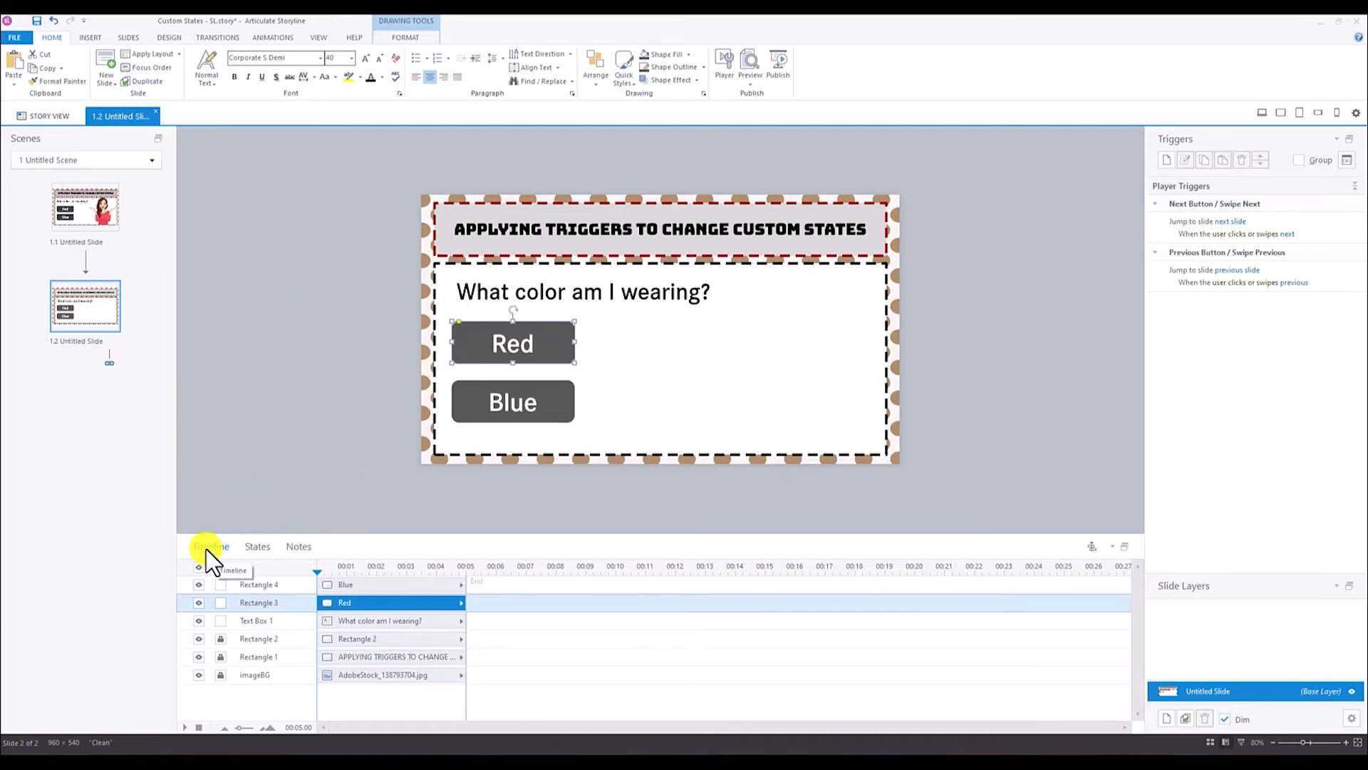
click(259, 547)
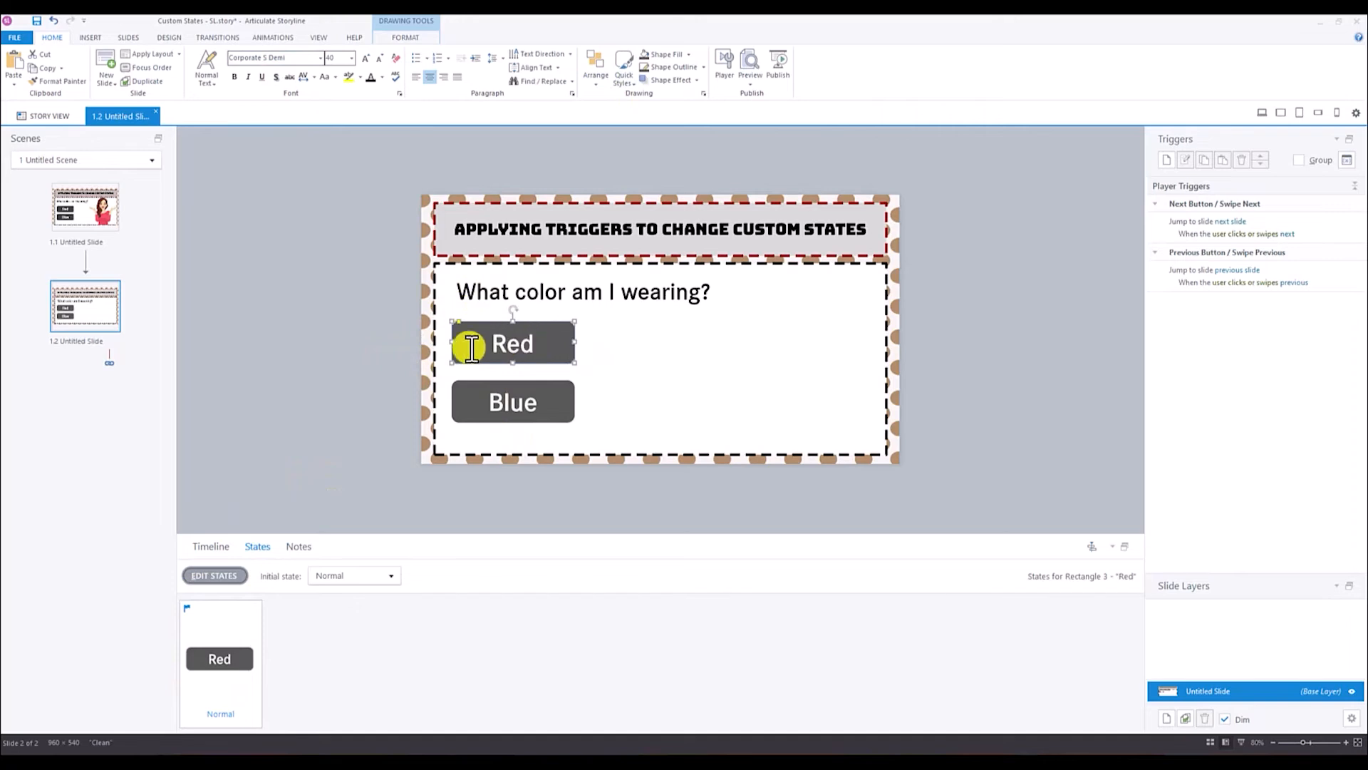
click(219, 574)
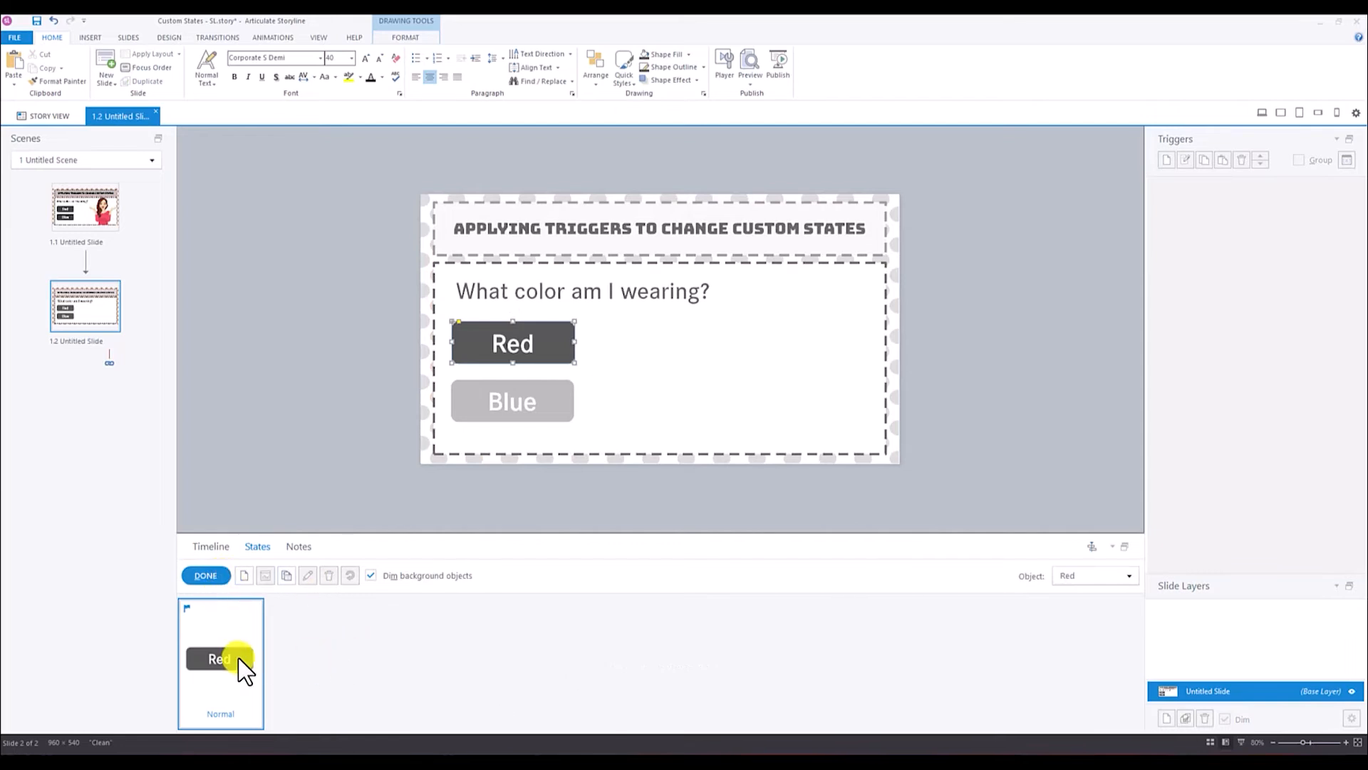
click(245, 576)
drag(674, 326, 907, 223)
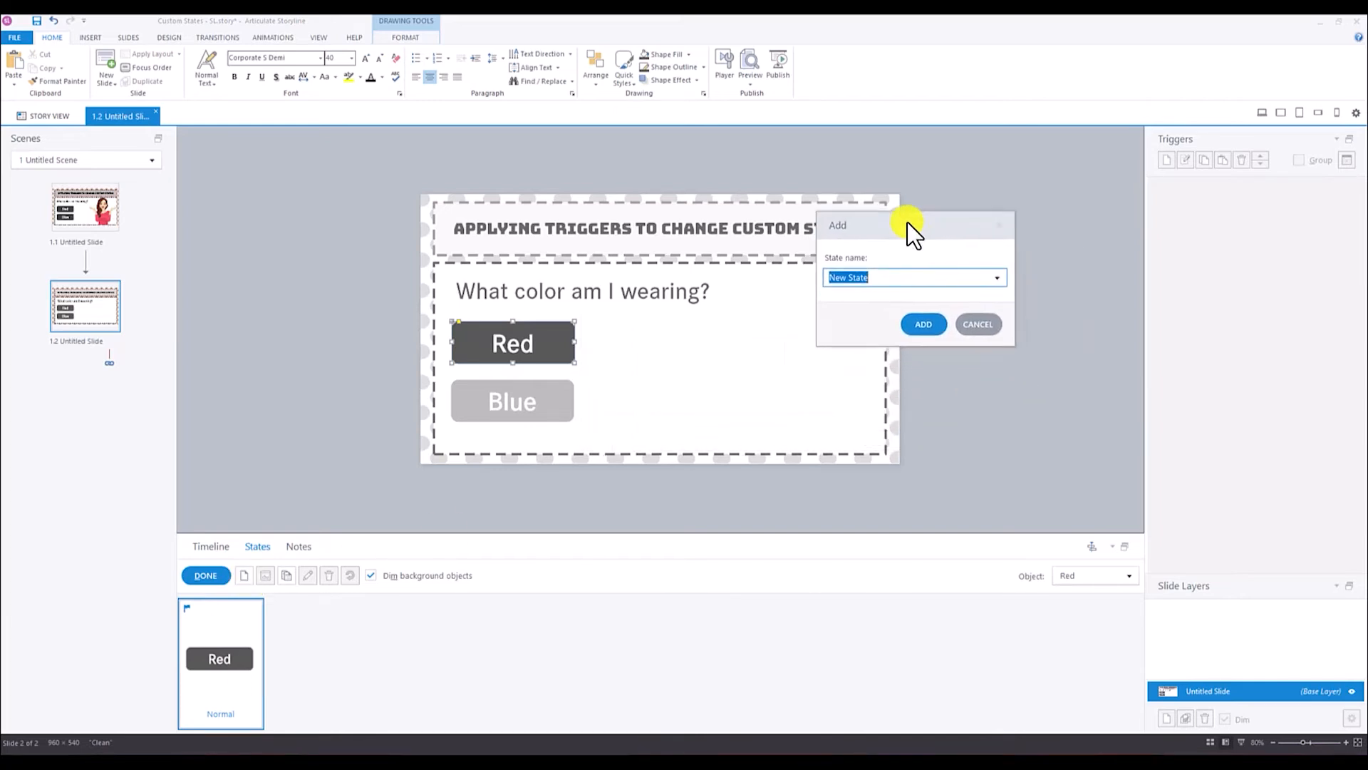
click(997, 277)
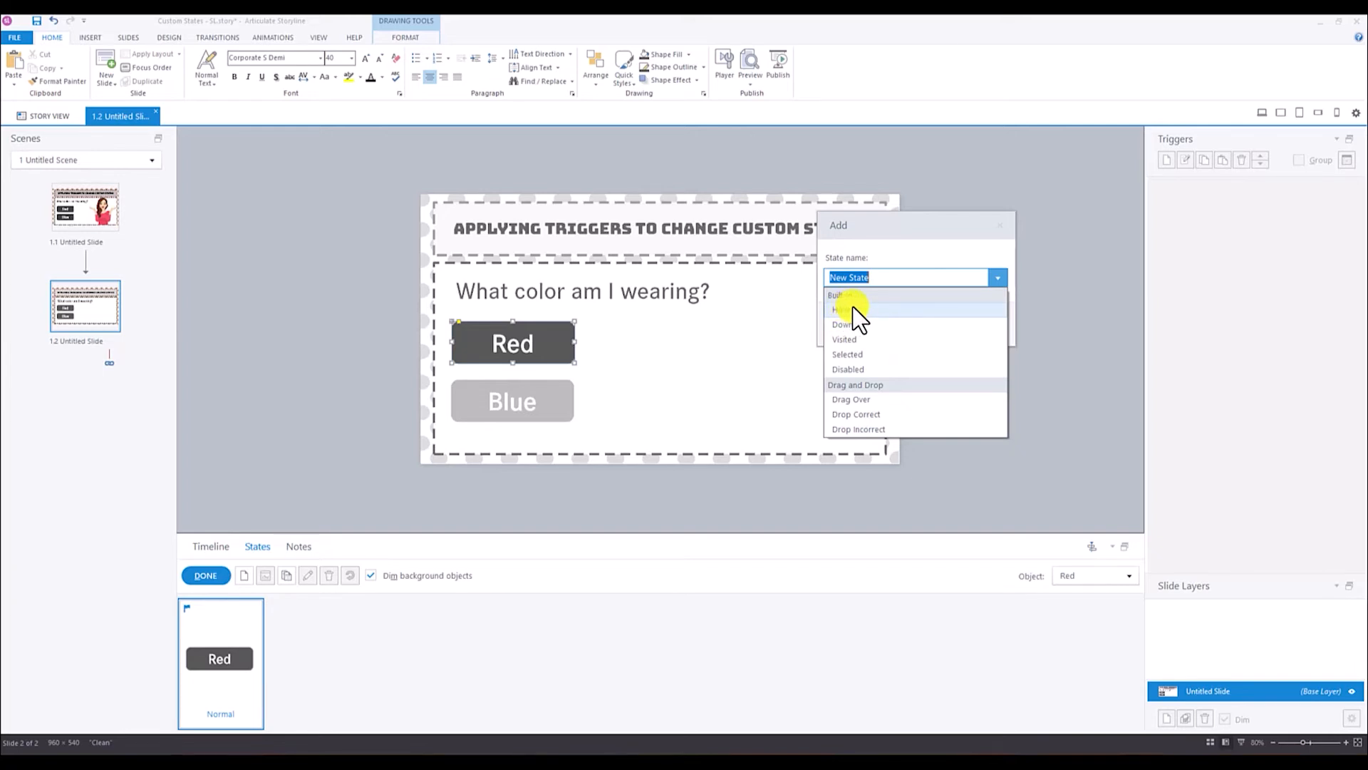
click(881, 275)
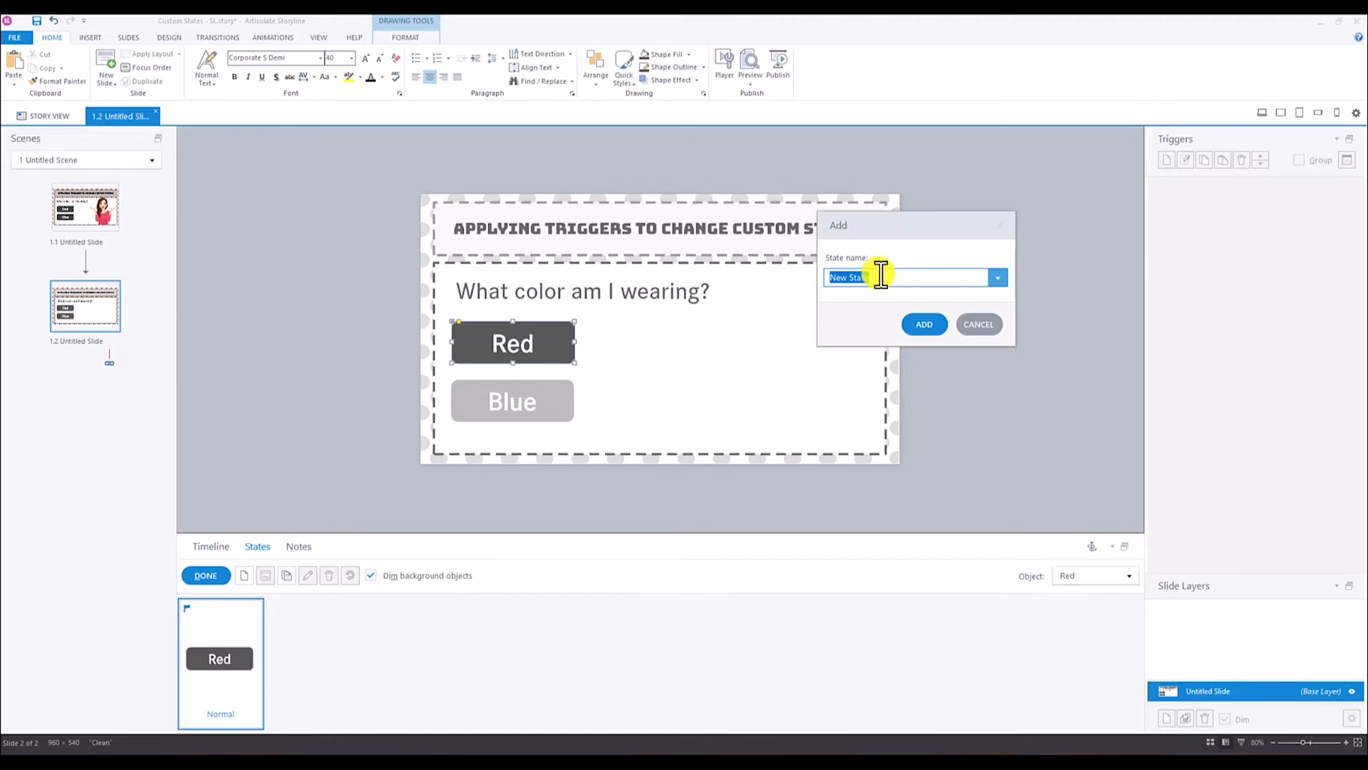
text(vid)
key(BackSpace)
key(BackSpace)
key(BackSpace)
text(v)
key(BackSpace)
key(BackSpace)
text(custom)
Step: Choose the built-in Hover name for the new state and add it to the Red button
click(997, 277)
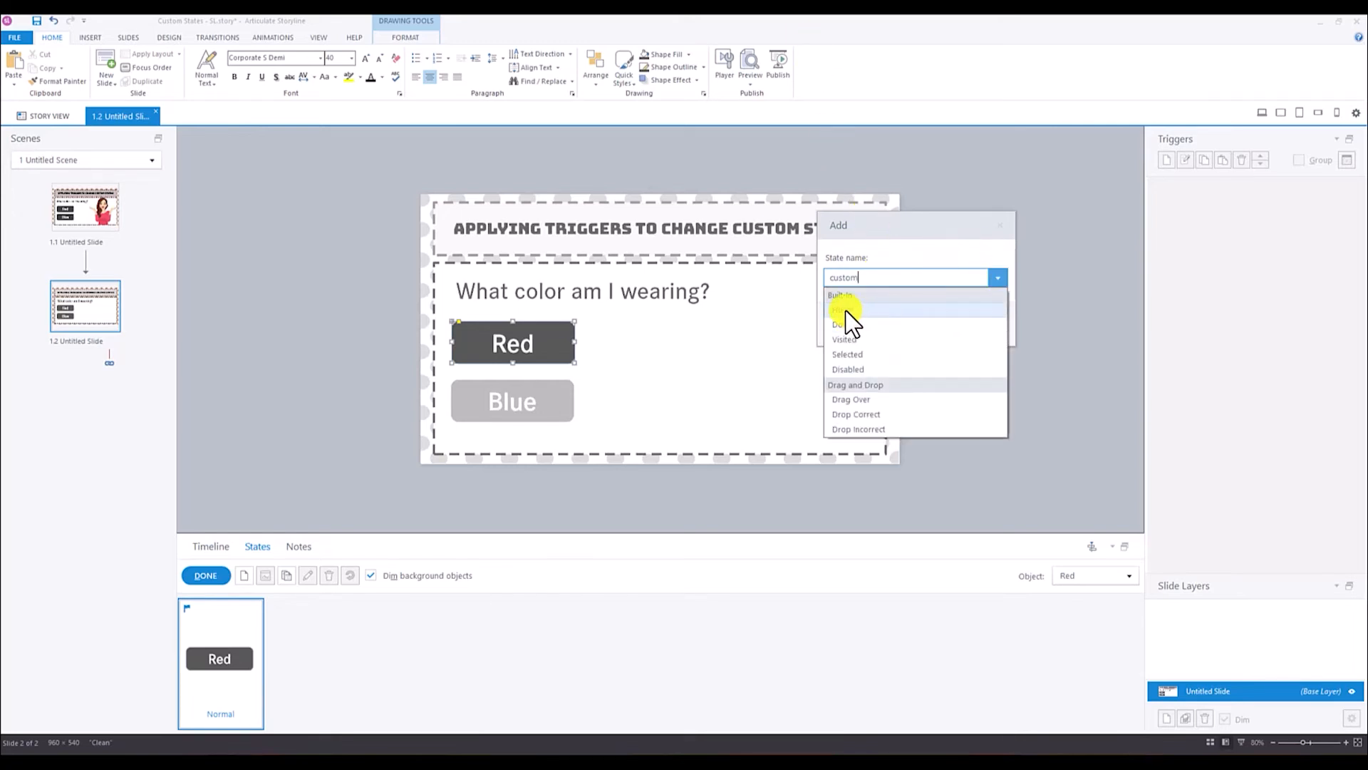
click(845, 310)
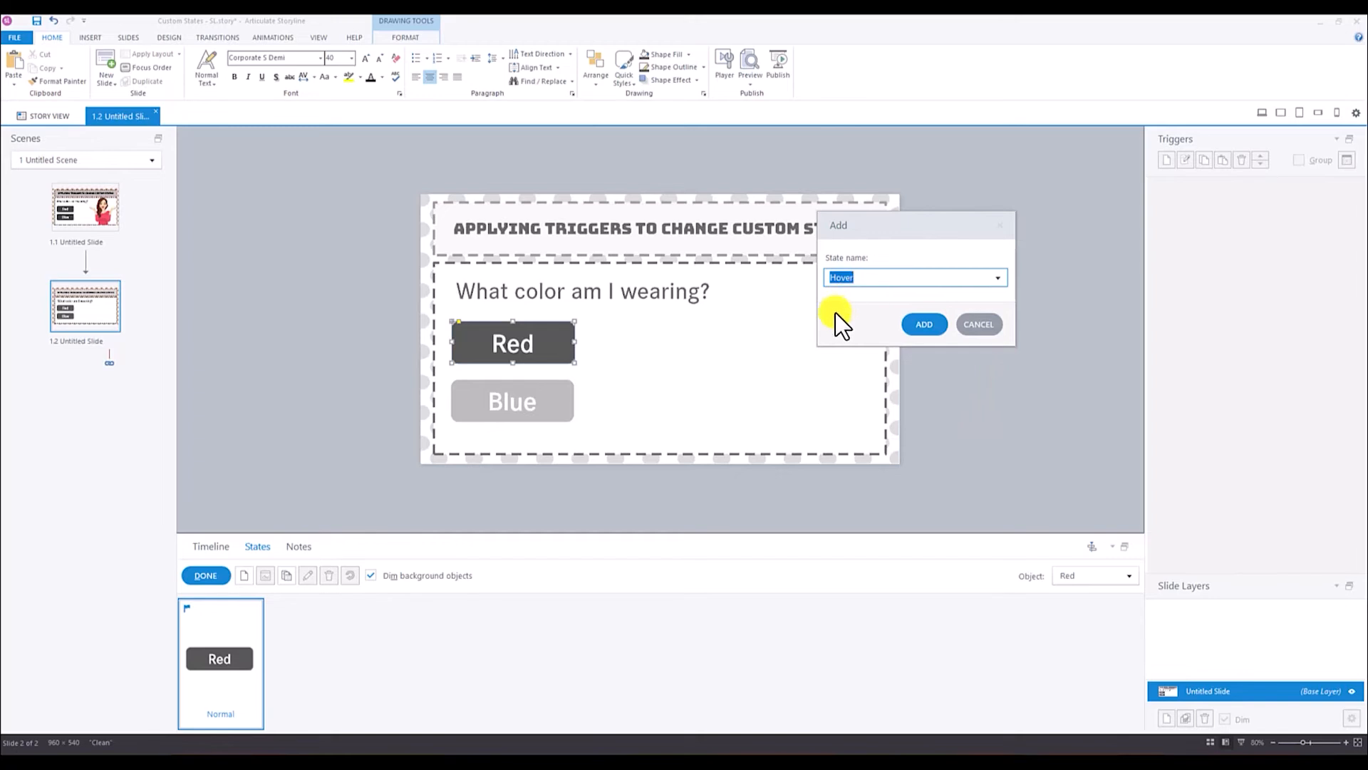
click(886, 278)
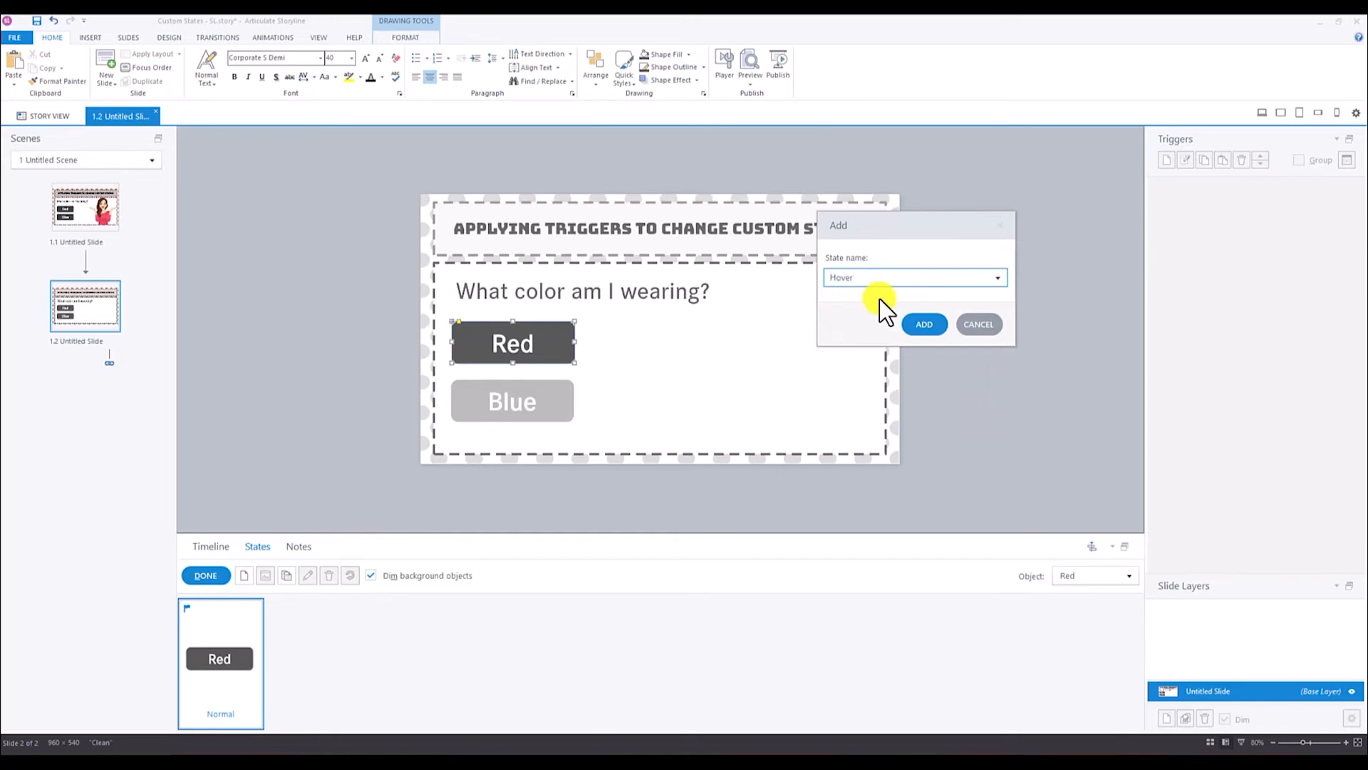
click(924, 325)
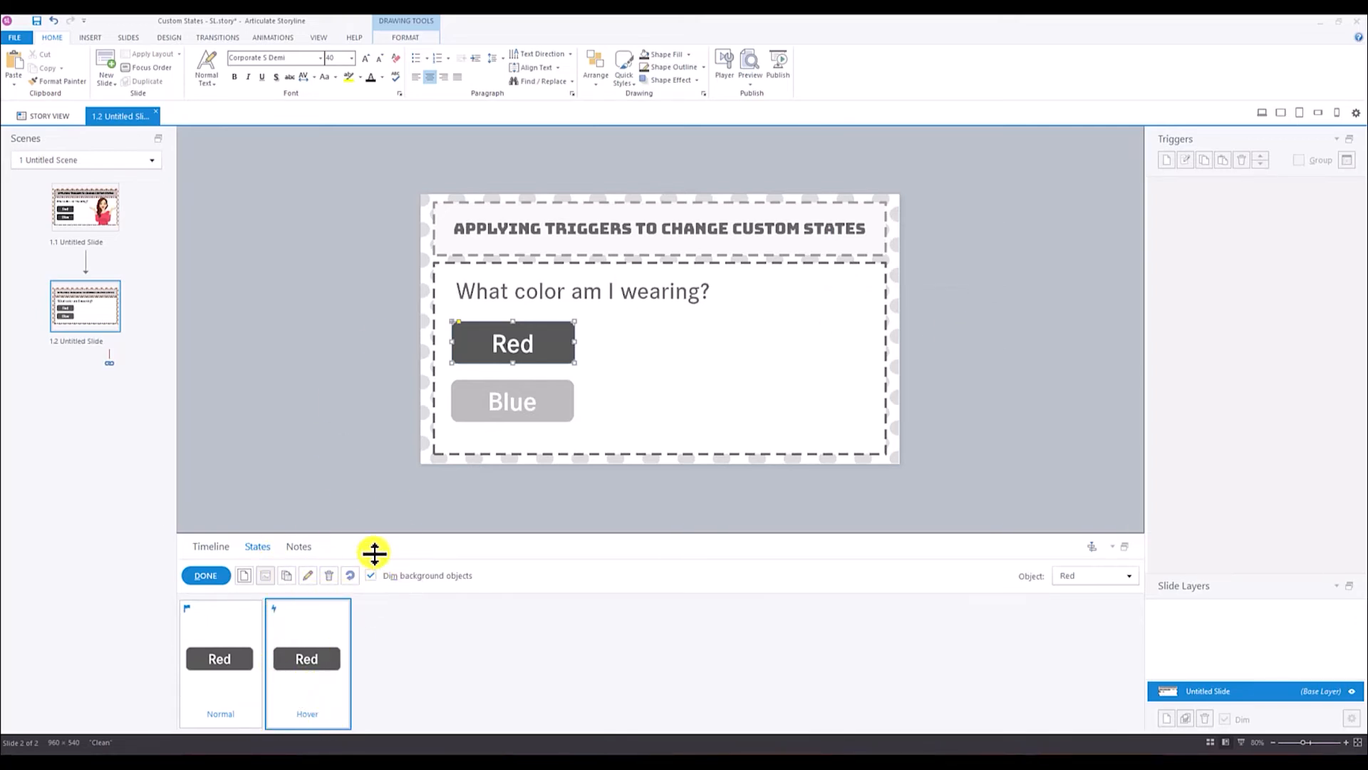
Step: Give the Red button's Hover state a light blue fill and a matching light blue outline
click(689, 60)
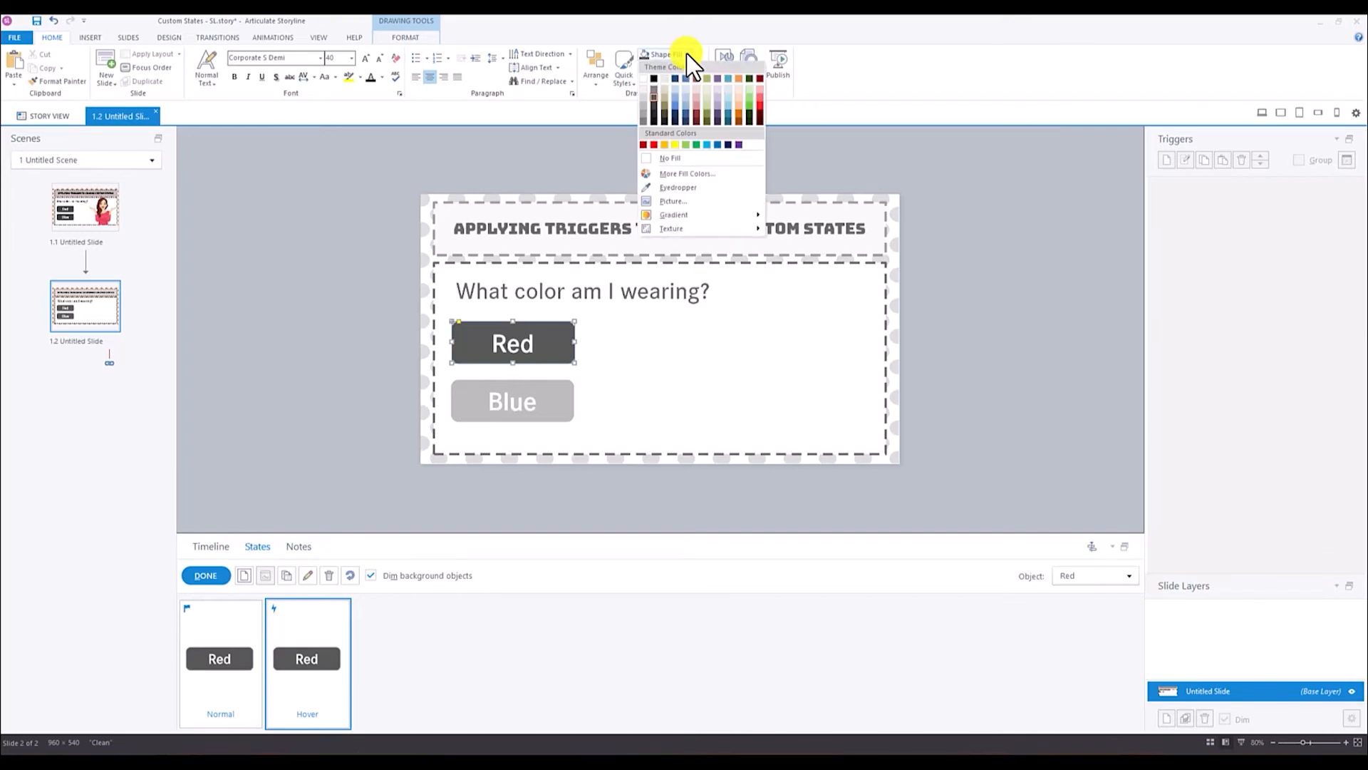
click(686, 97)
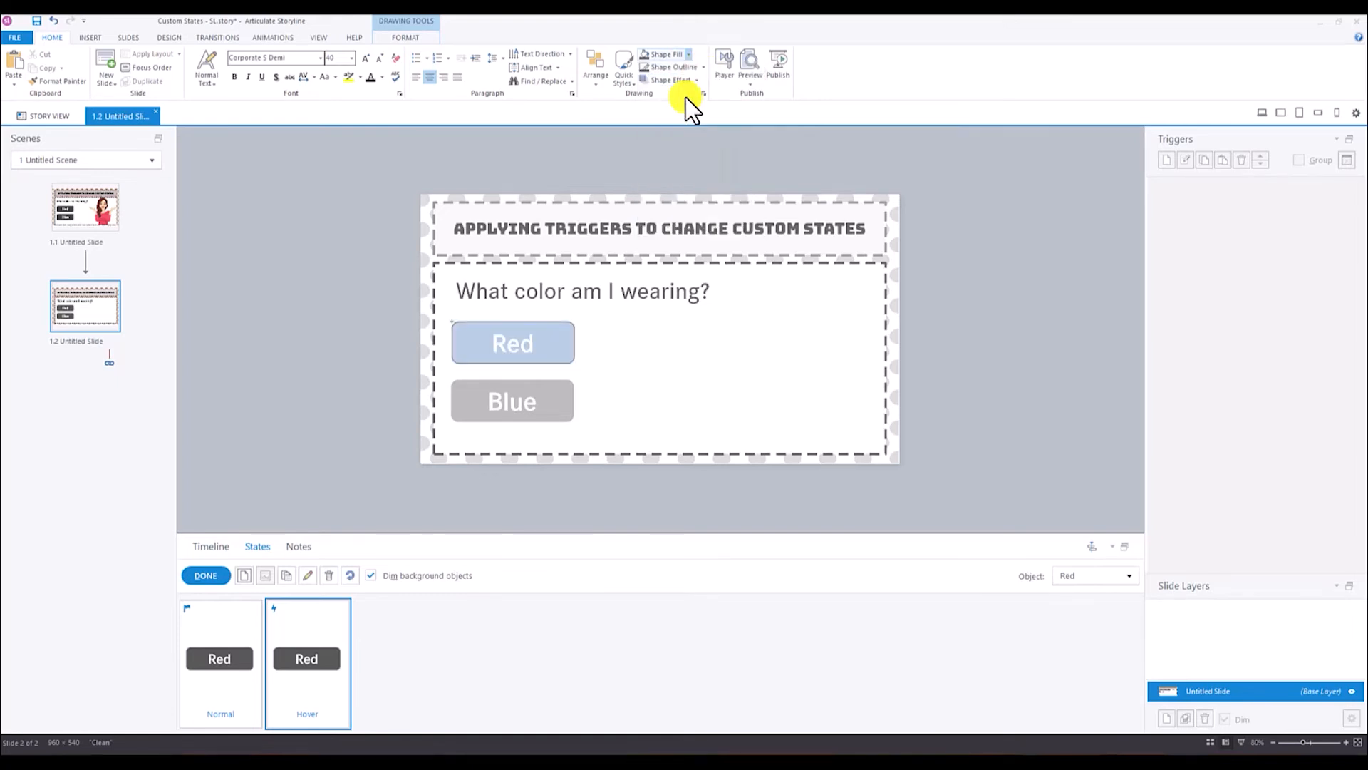
click(703, 67)
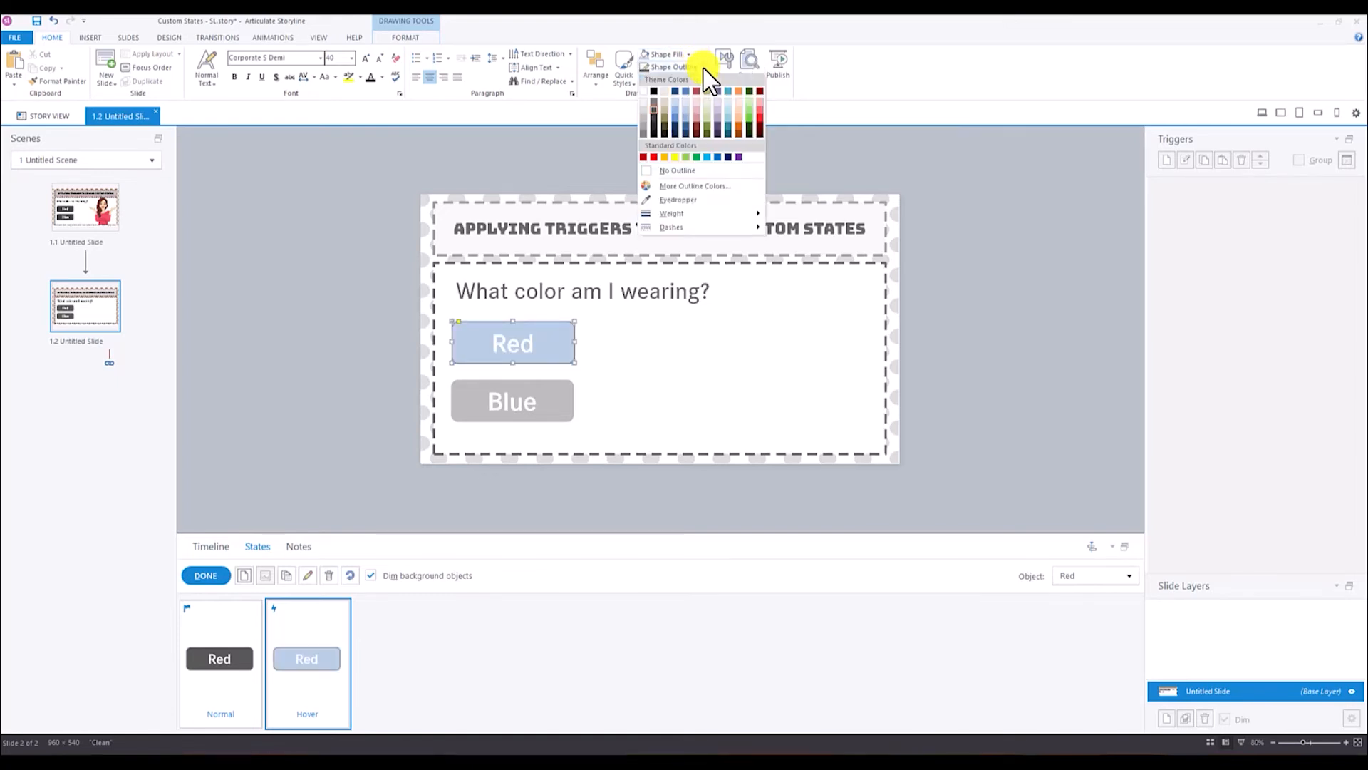
click(688, 109)
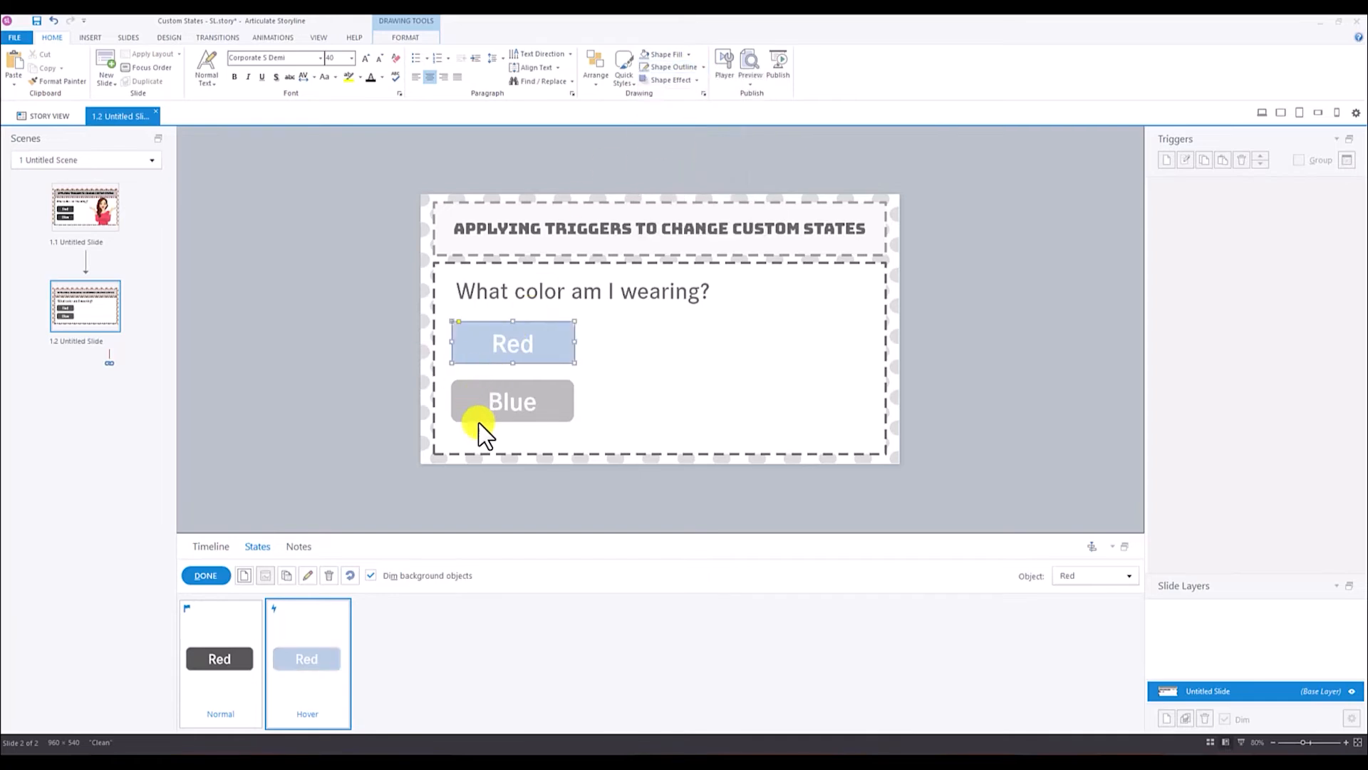
click(335, 482)
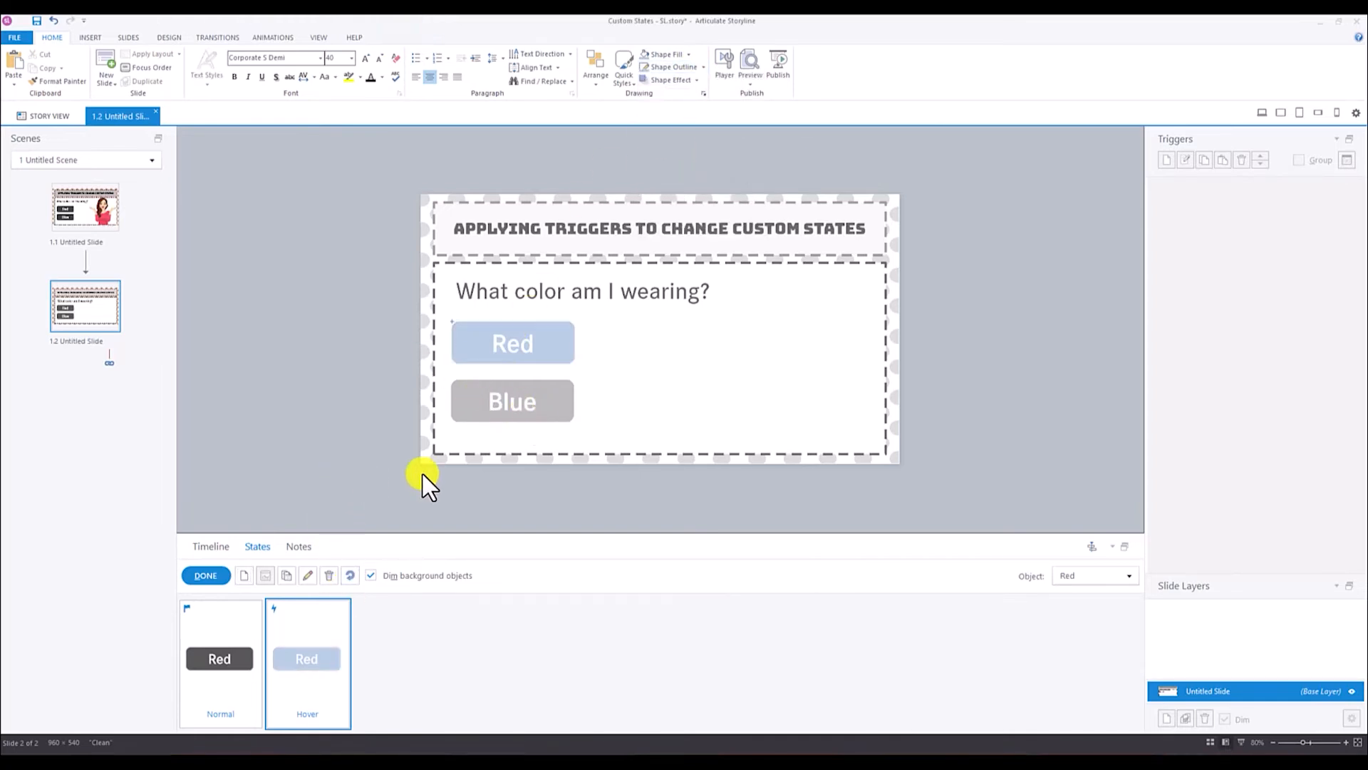
Step: Add the built-in Down state to the Red button
click(568, 357)
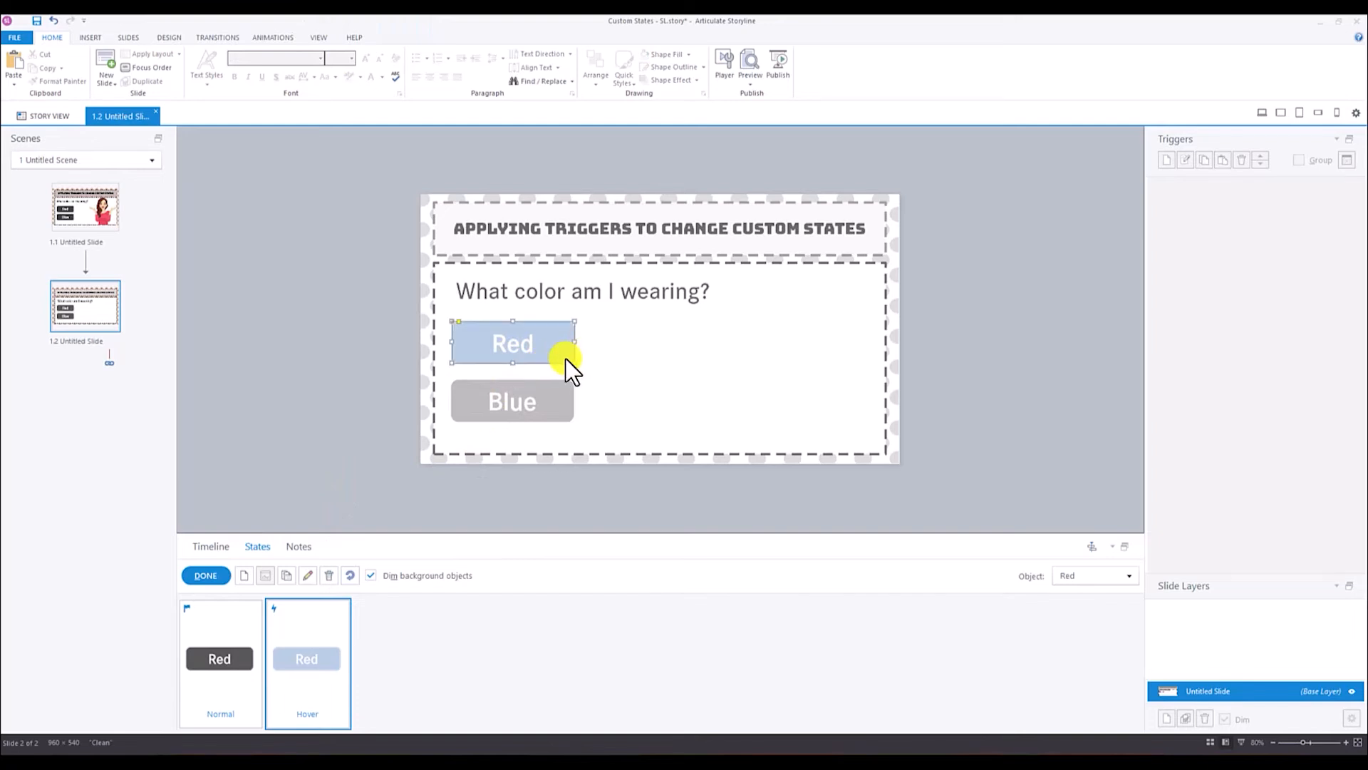
click(243, 576)
click(767, 381)
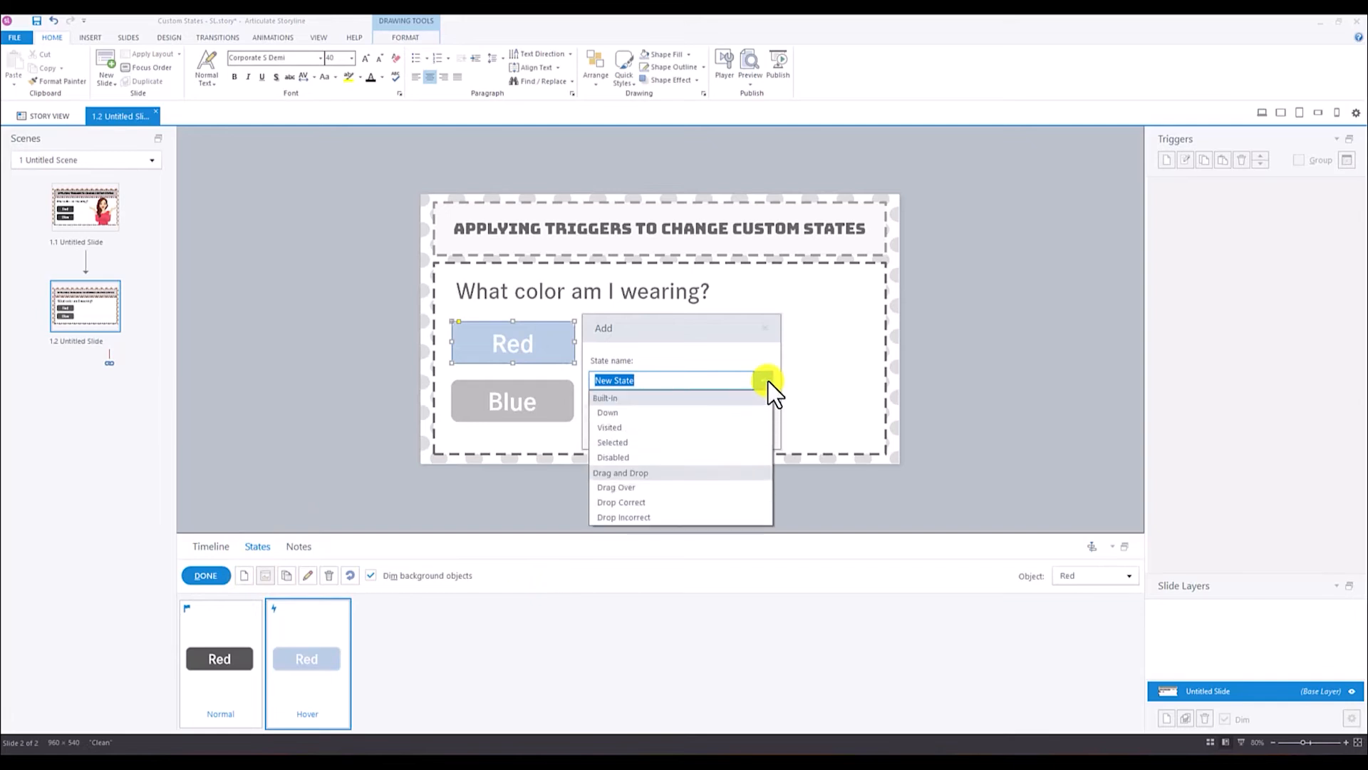
click(608, 414)
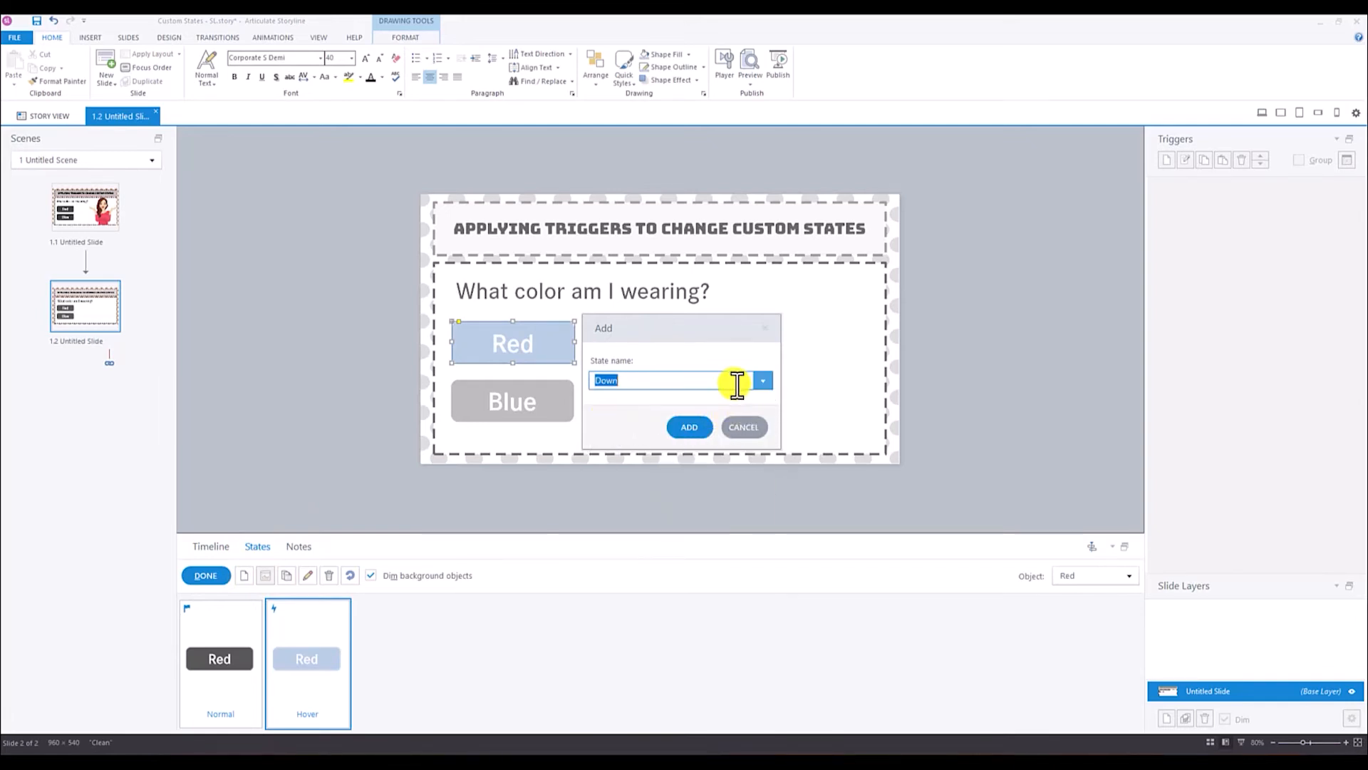
click(764, 380)
click(764, 379)
click(695, 421)
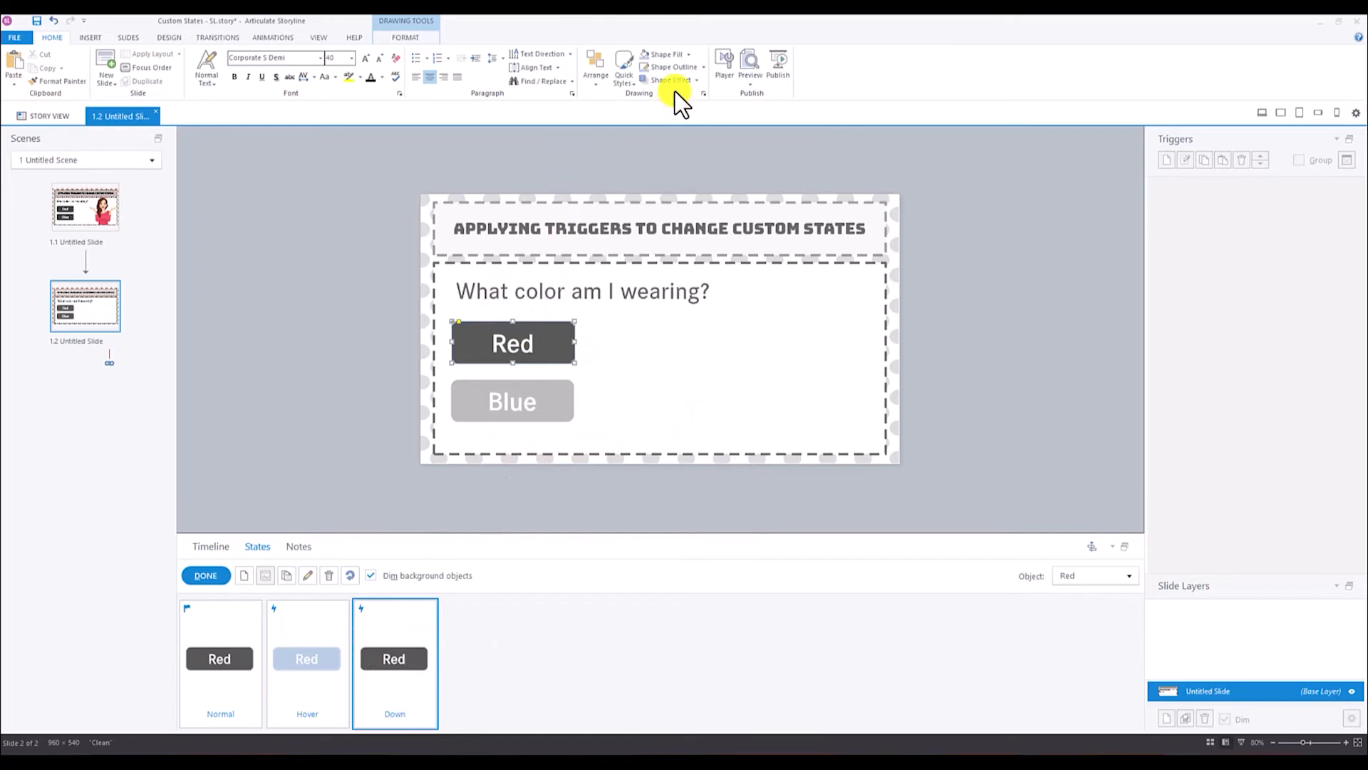
Step: Give the Red button's Down state a light gray fill and a matching light gray outline
click(689, 54)
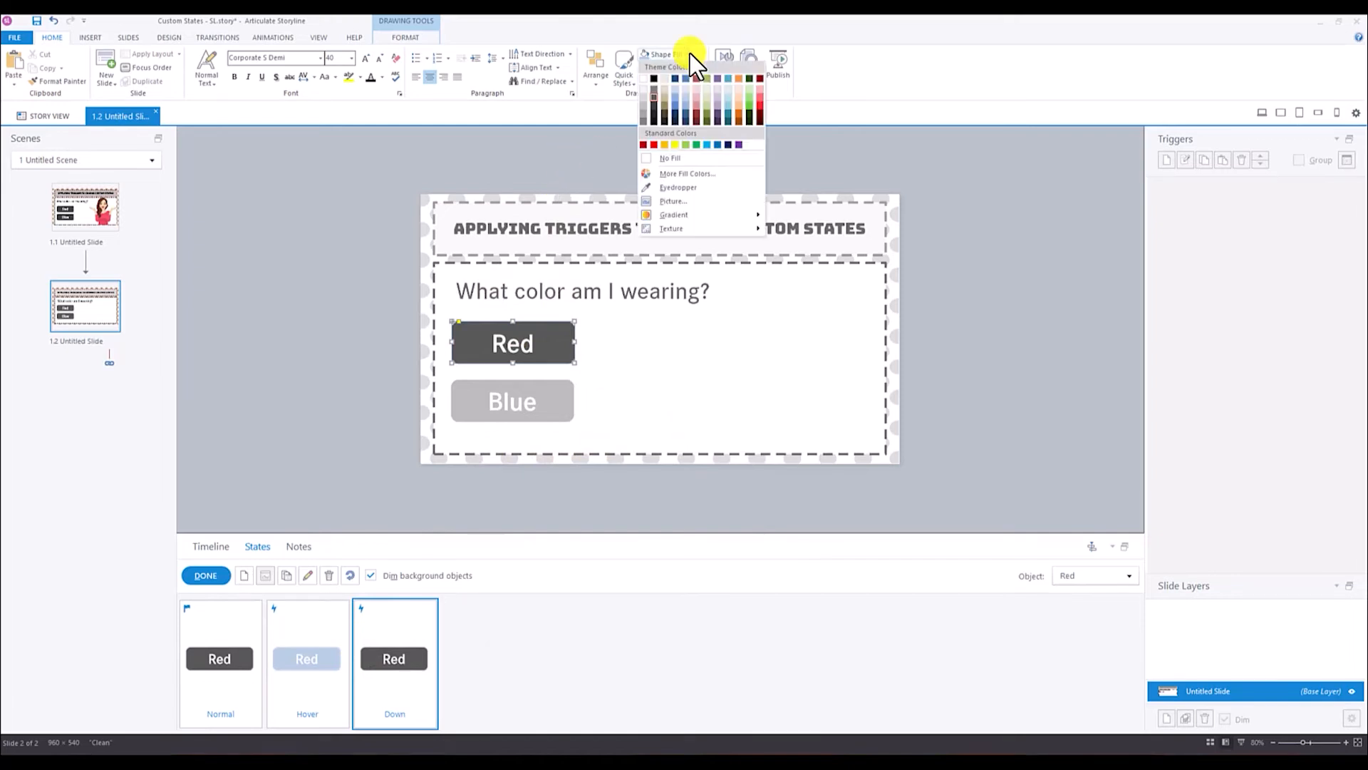
click(646, 101)
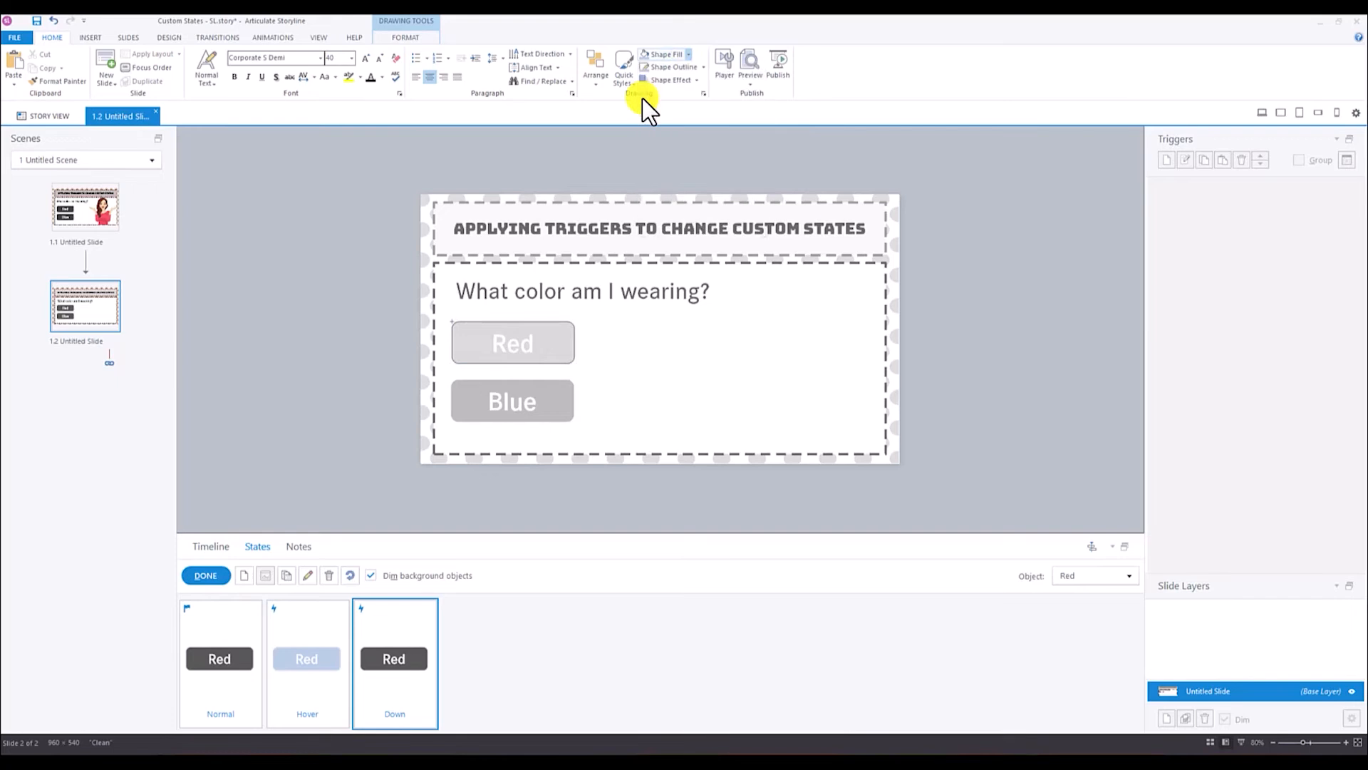
click(704, 67)
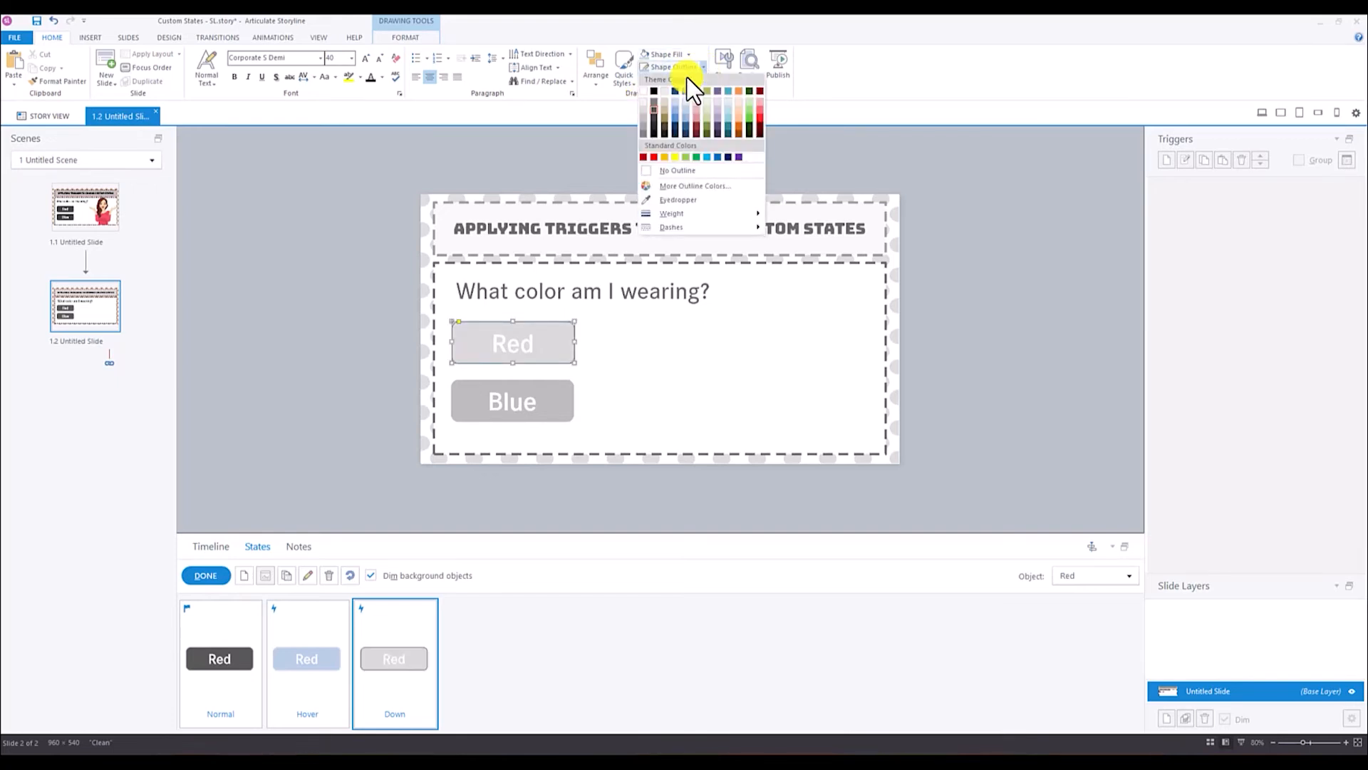
click(646, 117)
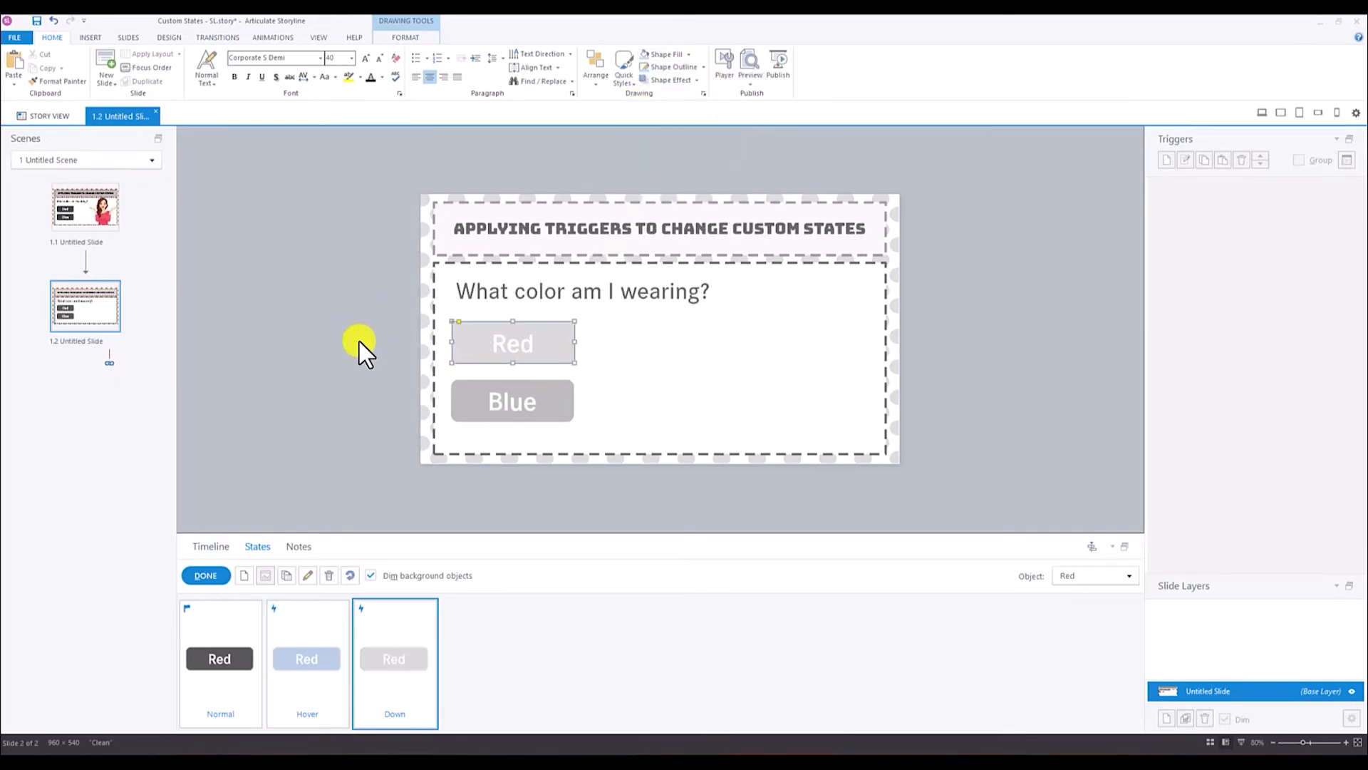
click(292, 433)
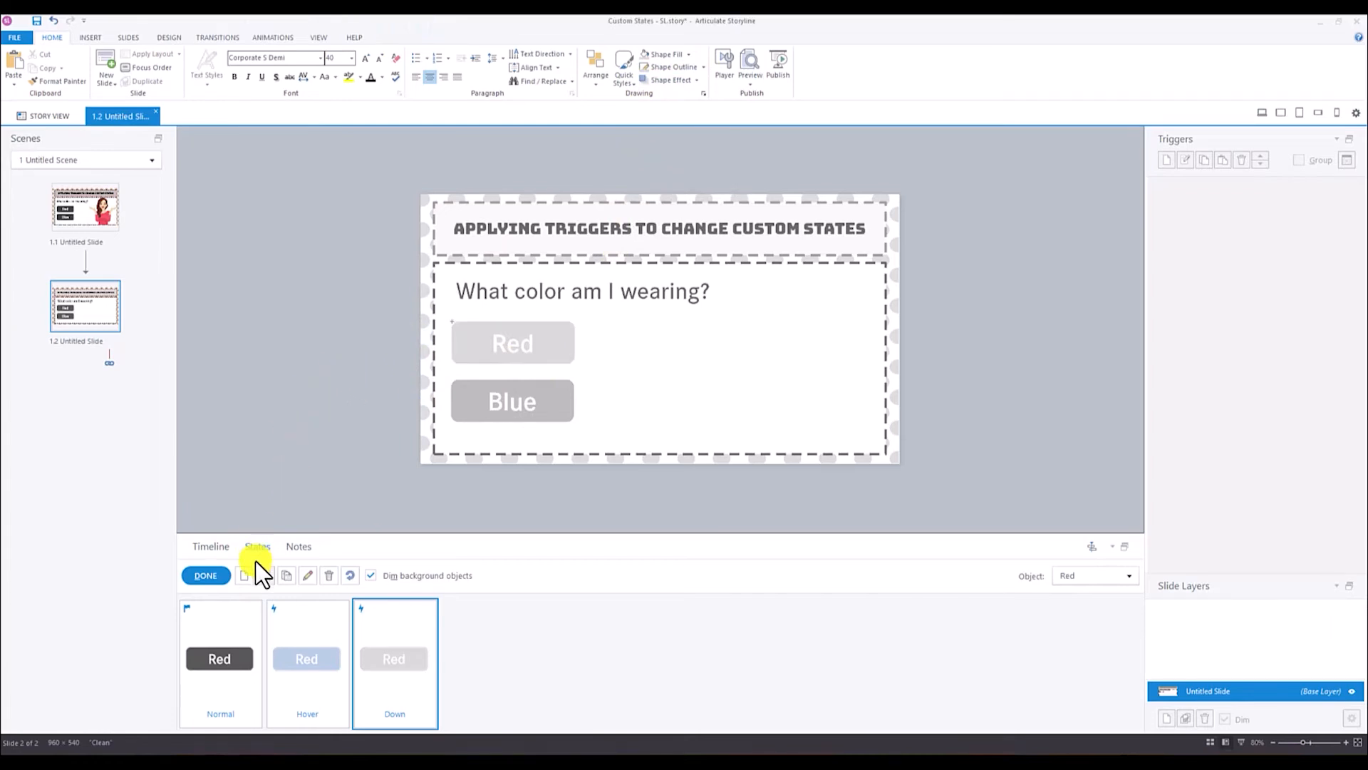
Step: Add the built-in Visited state to the Red button
click(244, 579)
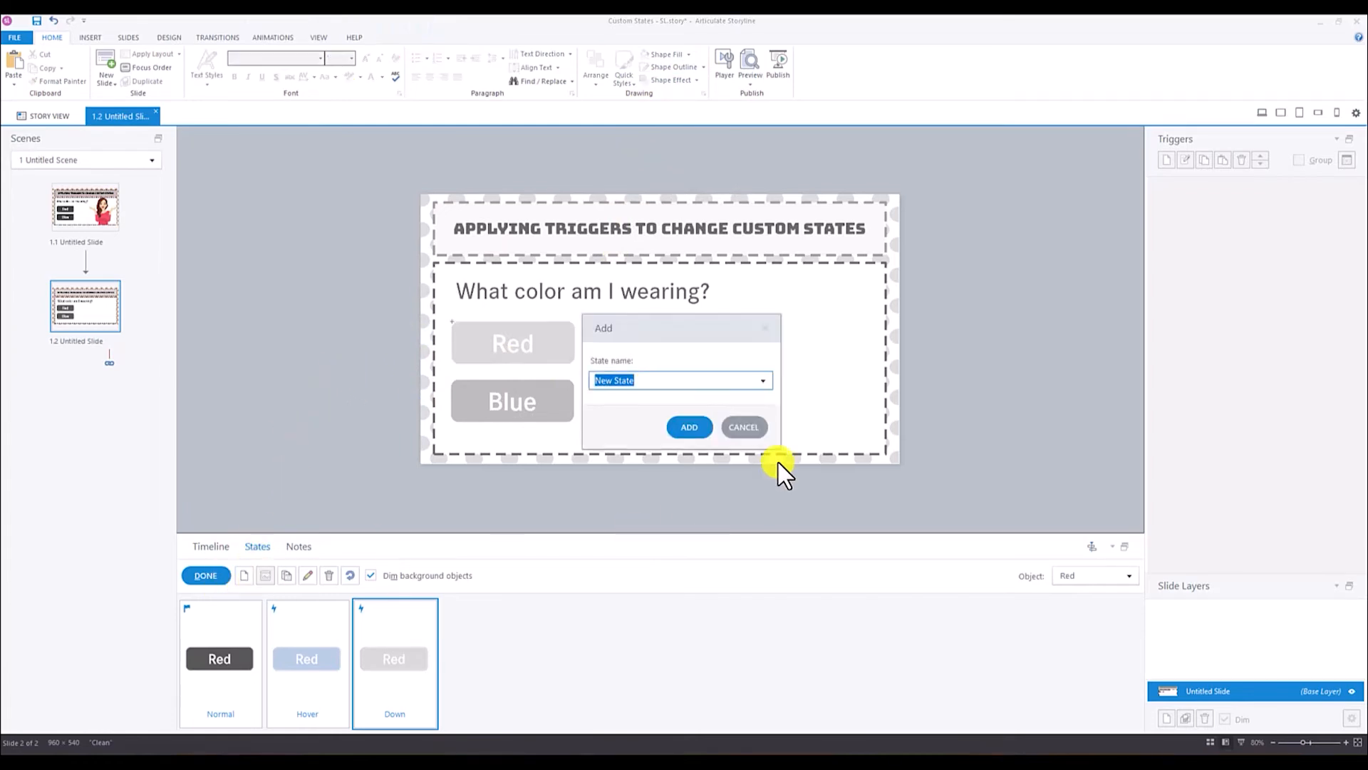
click(769, 383)
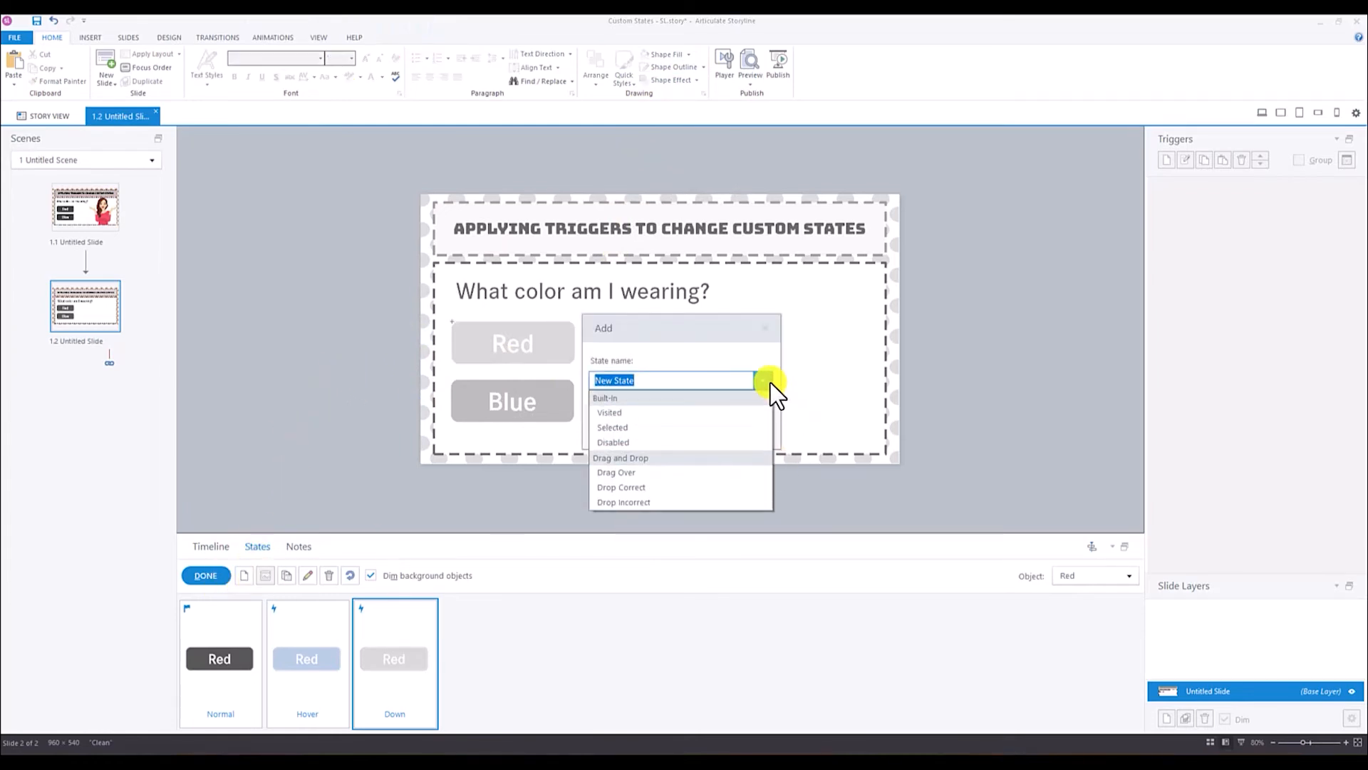
click(611, 412)
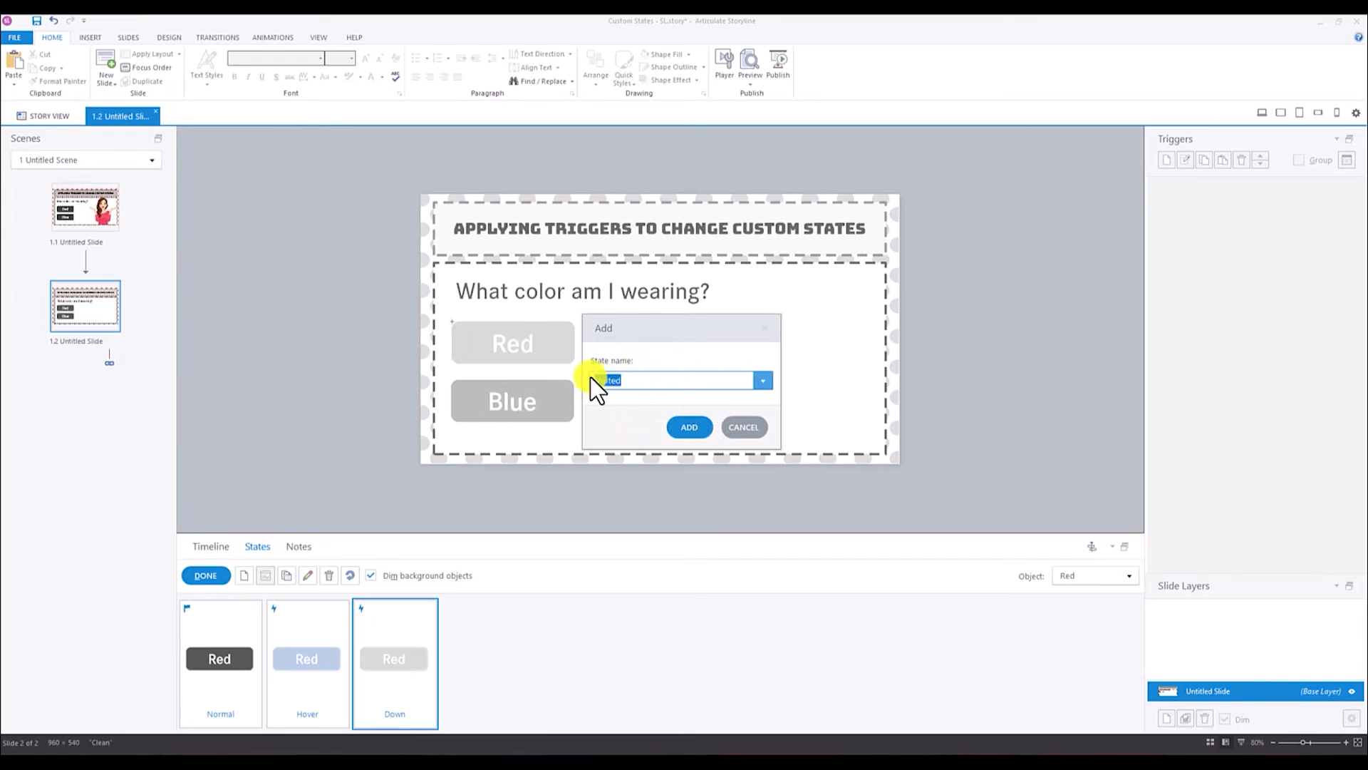
click(690, 429)
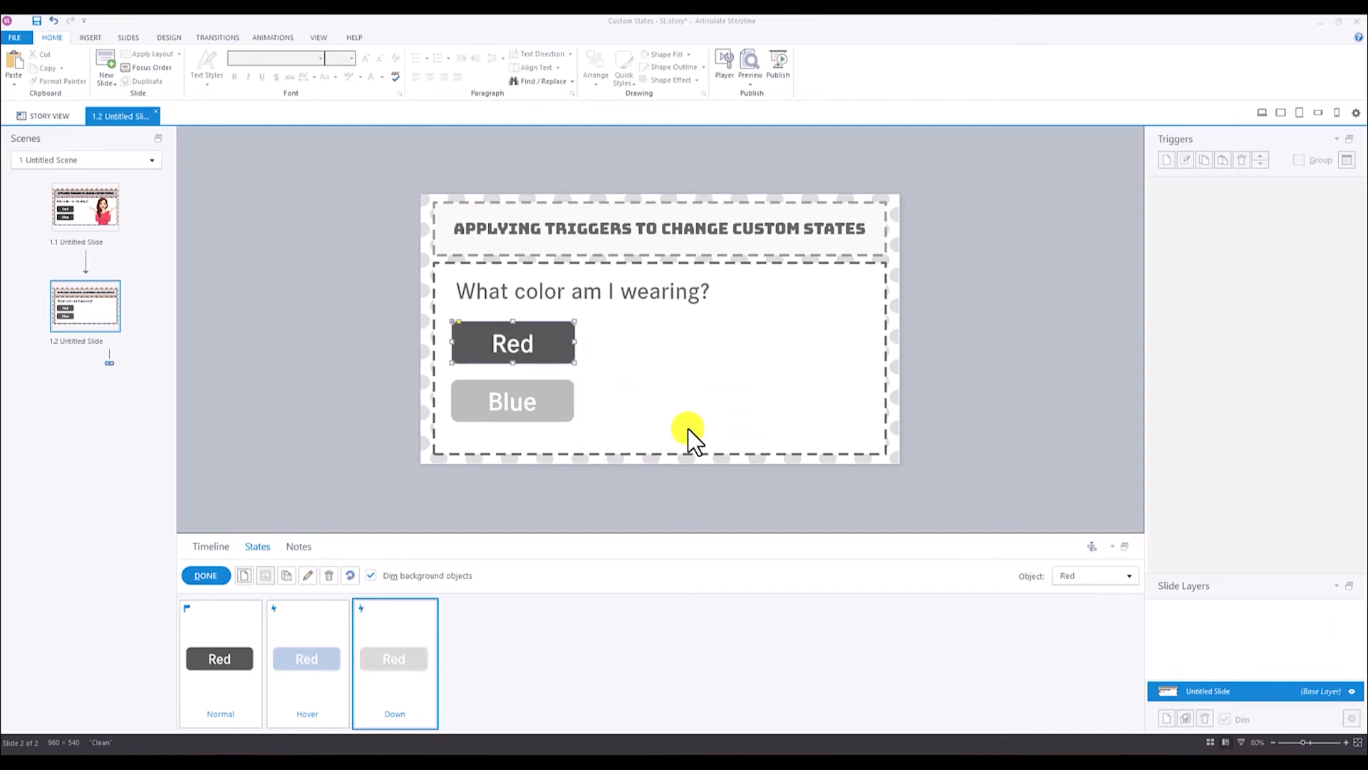
Step: Give the Red button's Visited state a dark green fill and finish editing its states, leaving the Red button selected
click(686, 53)
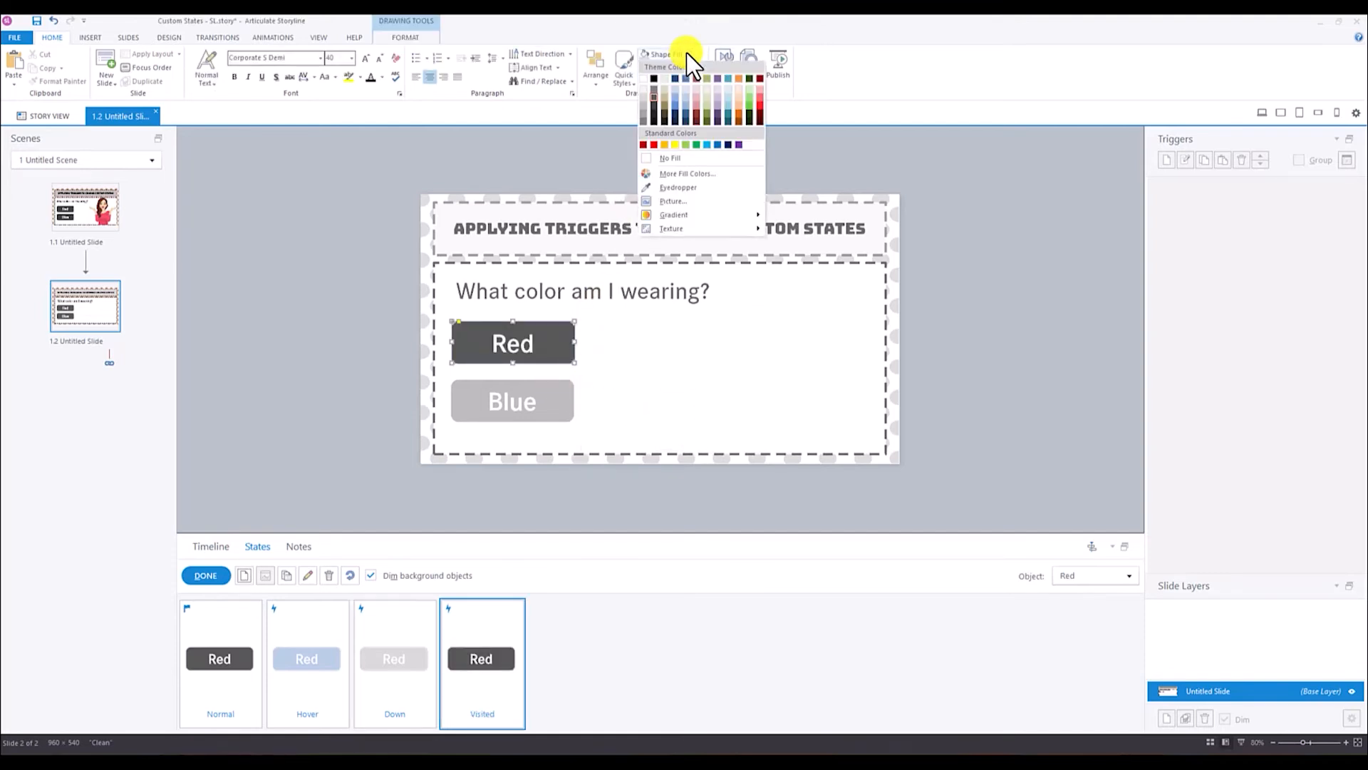
click(750, 112)
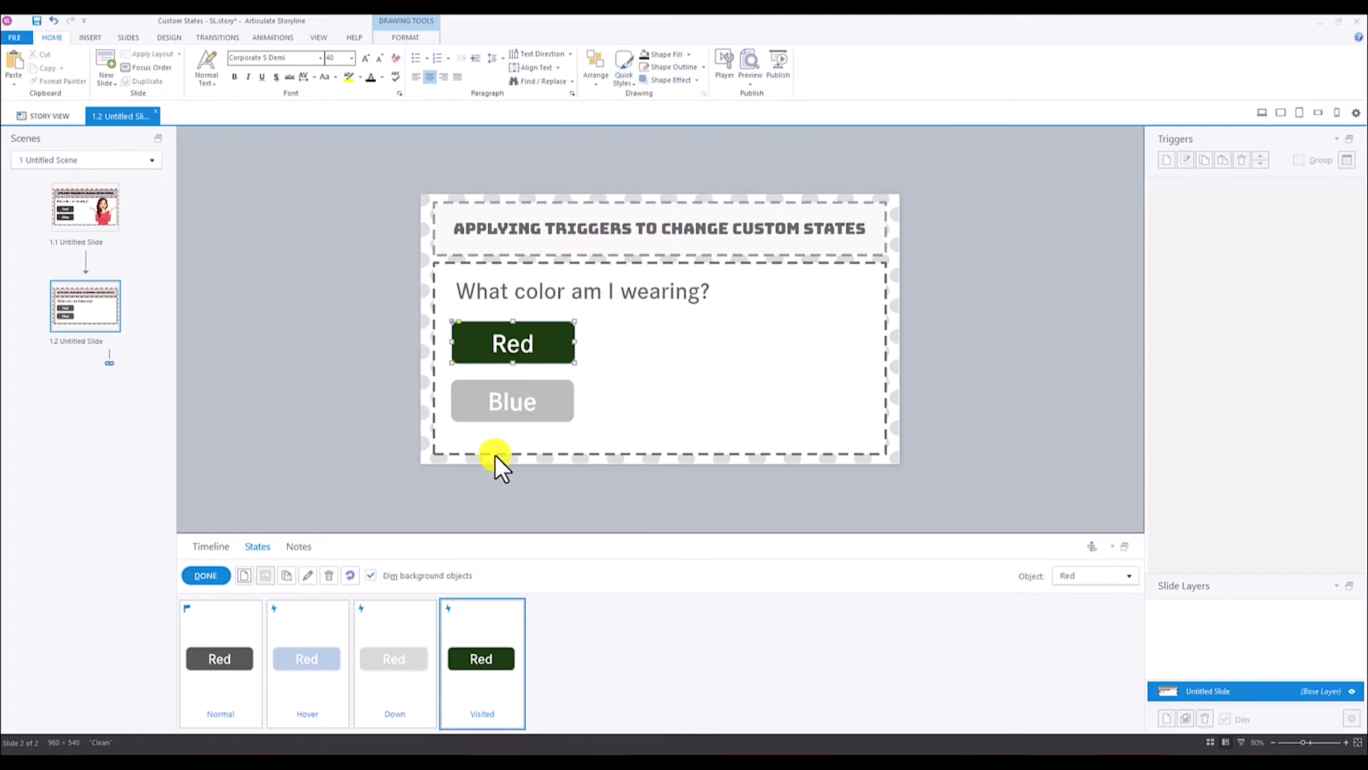
click(210, 575)
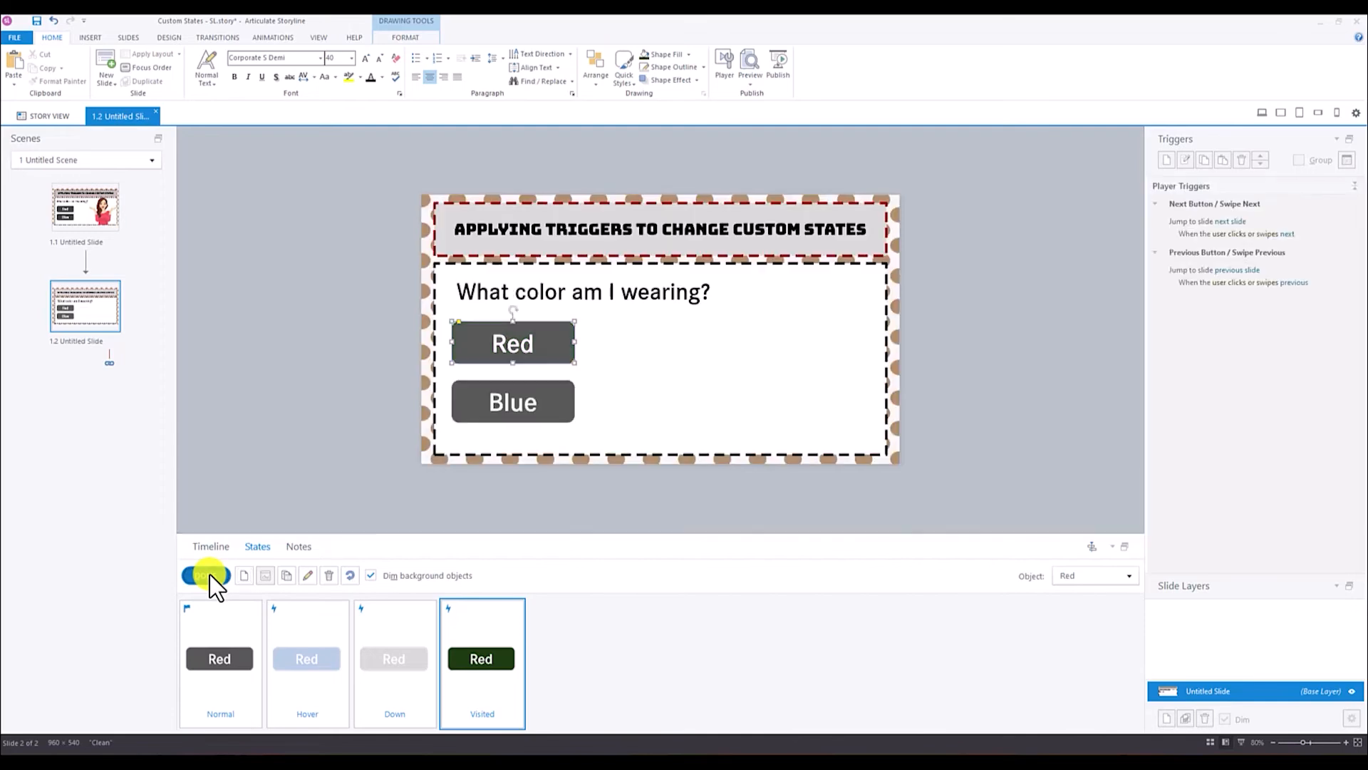
click(318, 450)
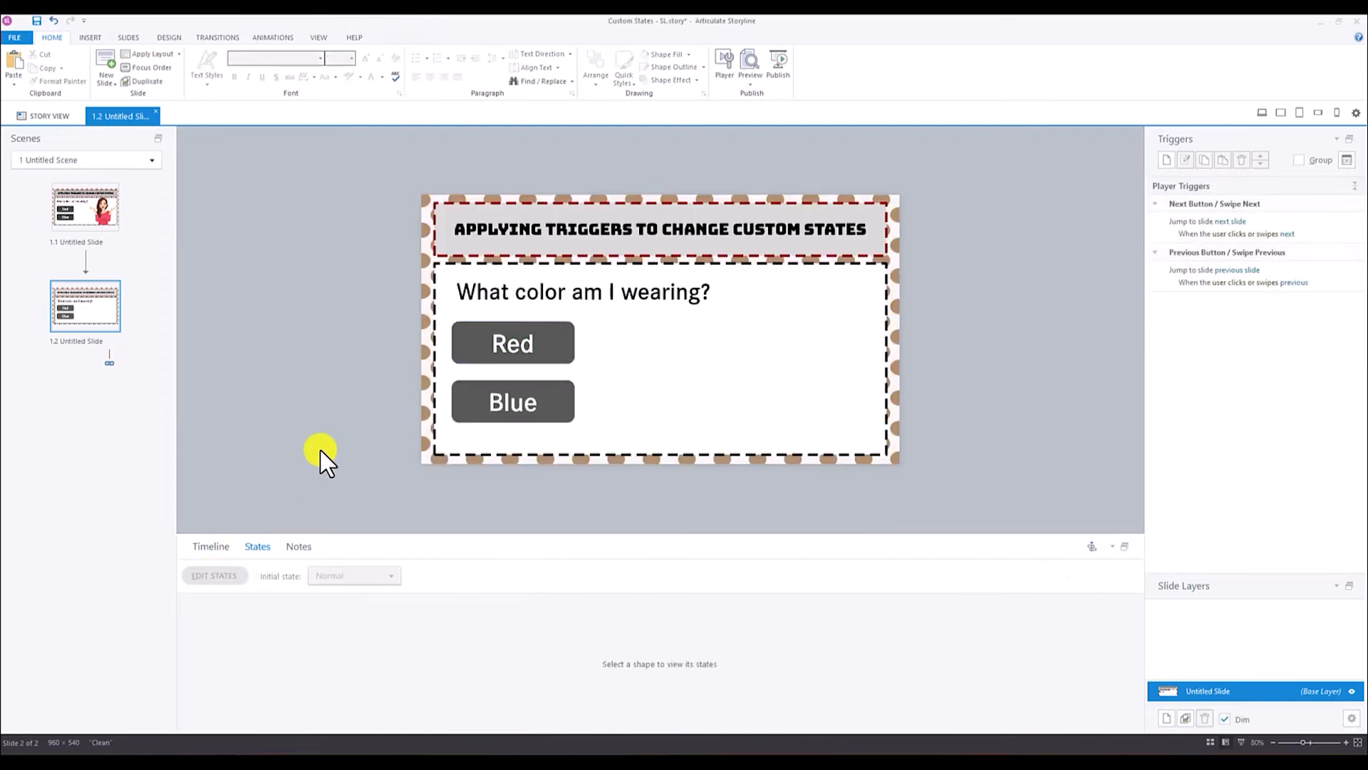
click(503, 360)
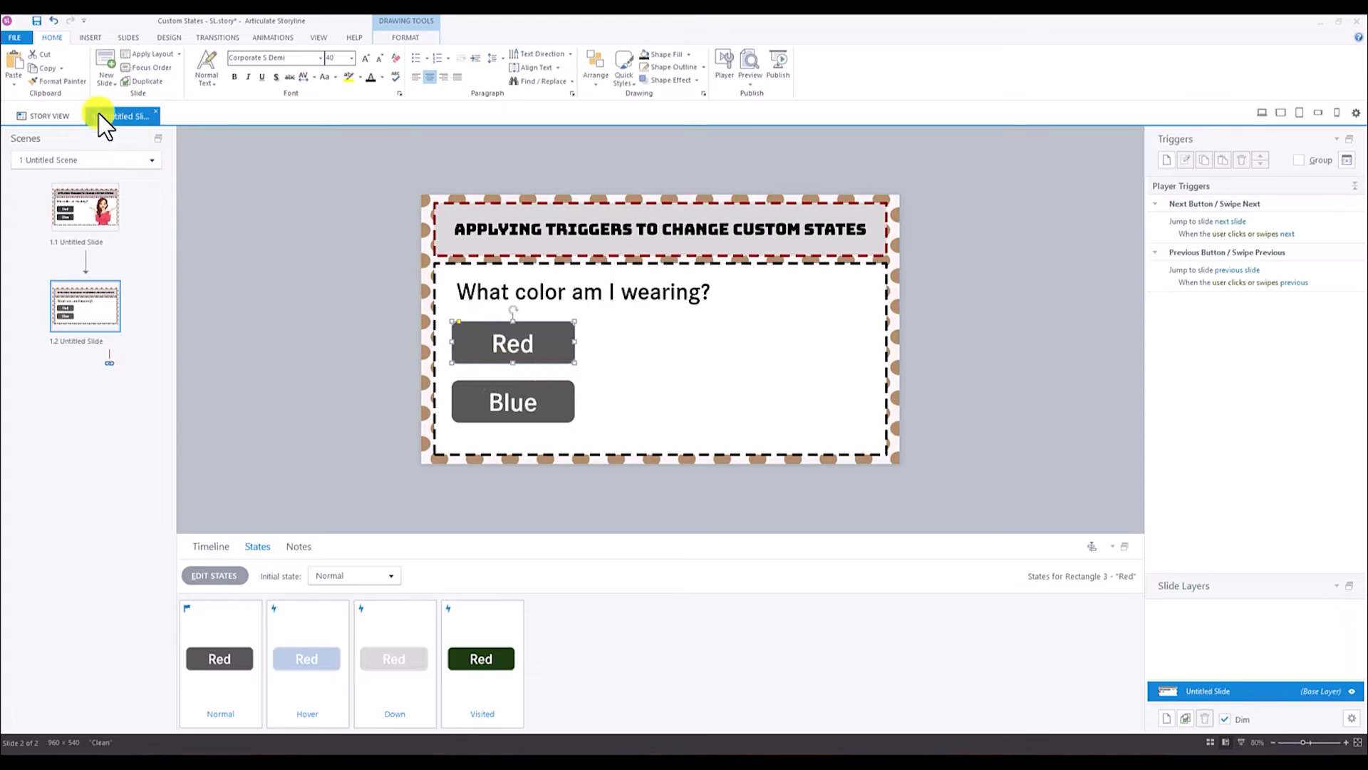
Step: Copy the Red button's formatting and states onto the Blue button with Format Painter
click(53, 82)
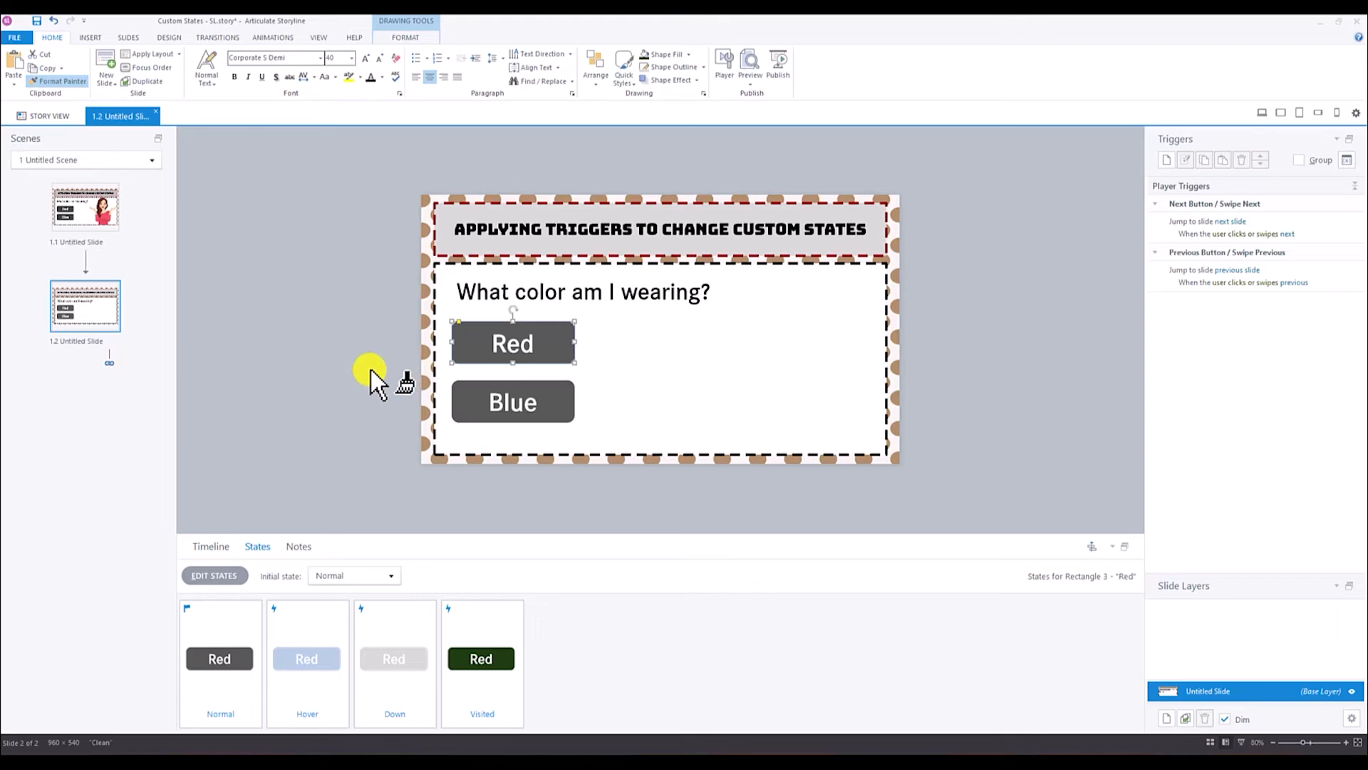
click(554, 403)
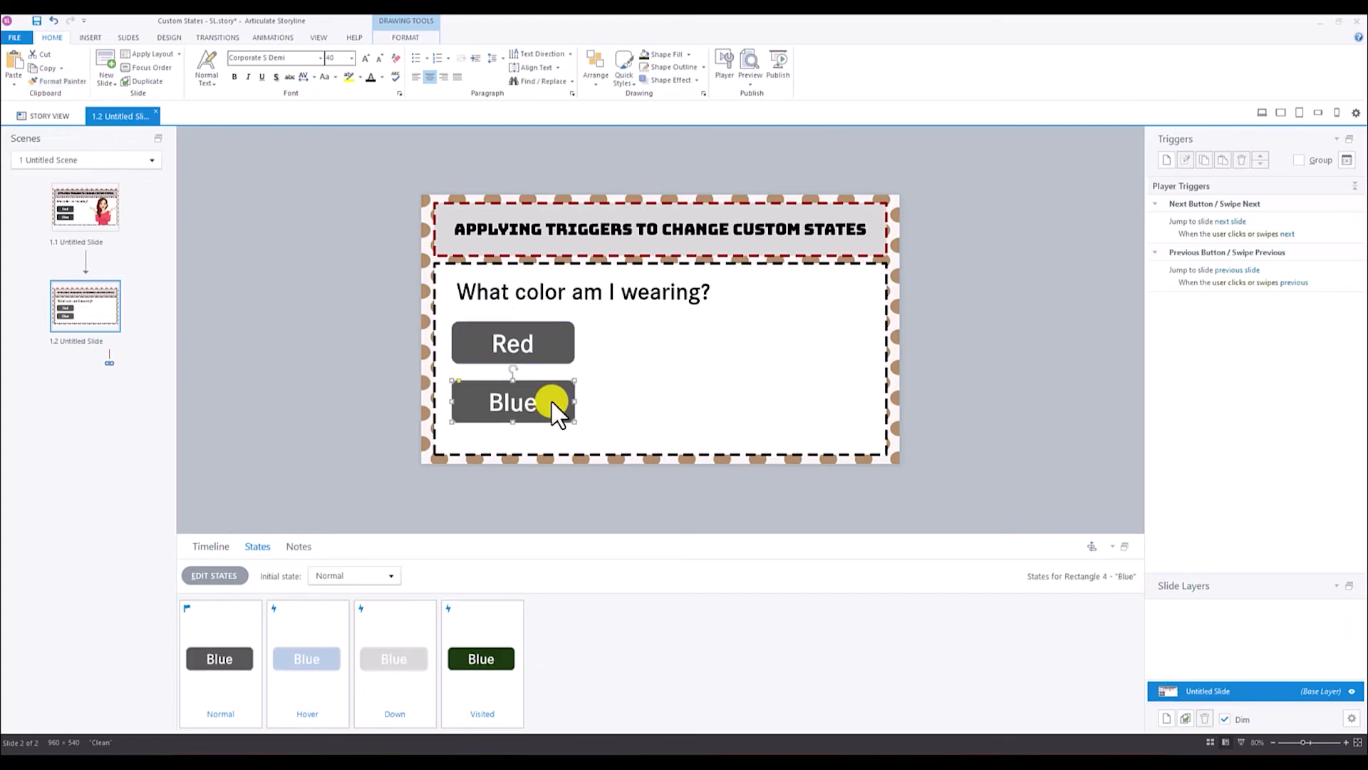
click(271, 670)
click(189, 676)
click(285, 456)
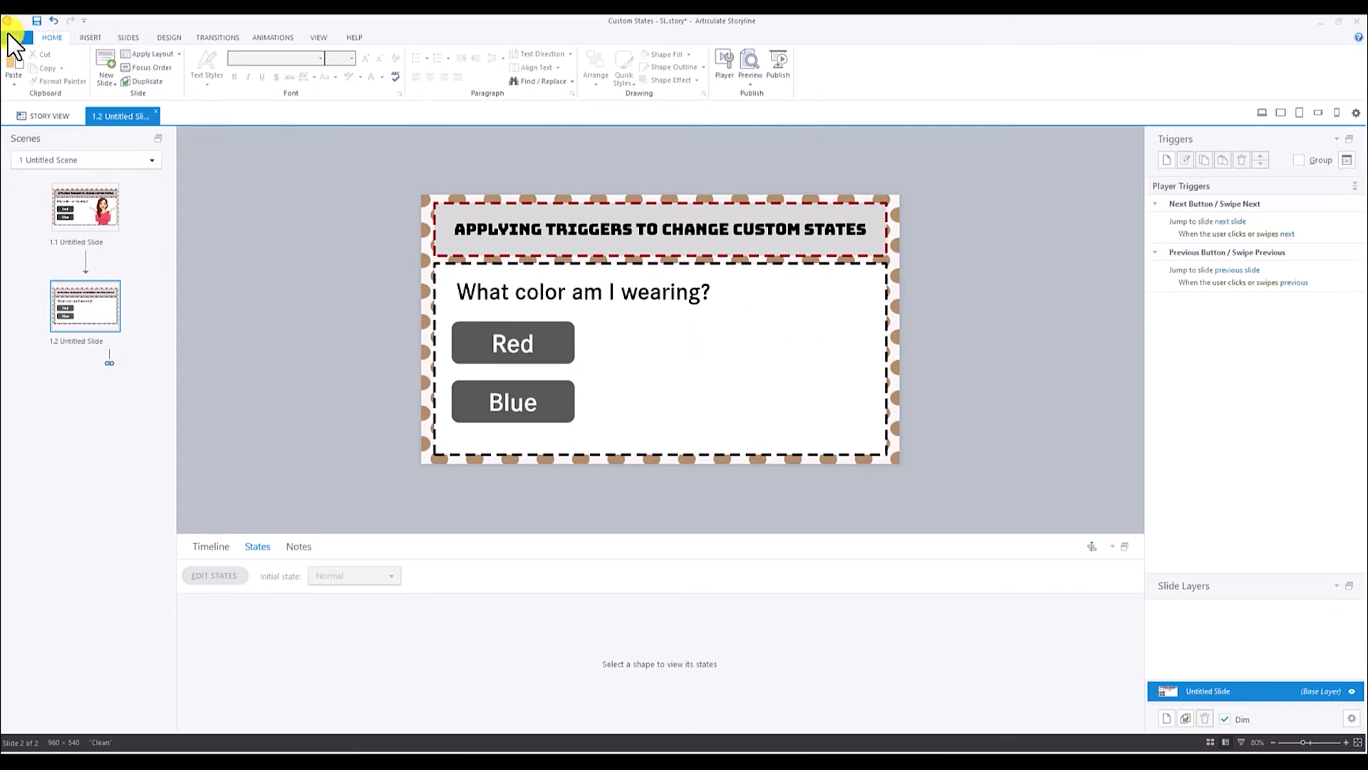
click(91, 39)
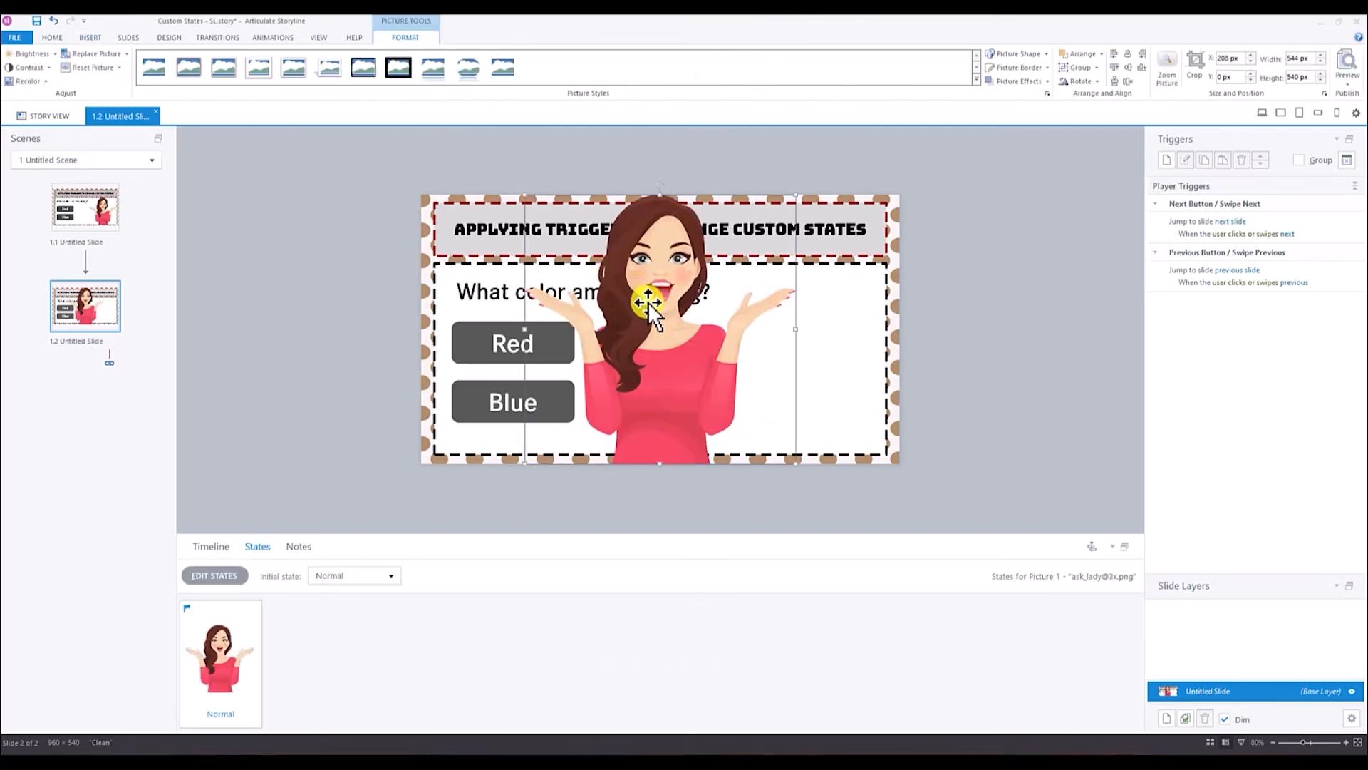
drag(648, 303, 739, 301)
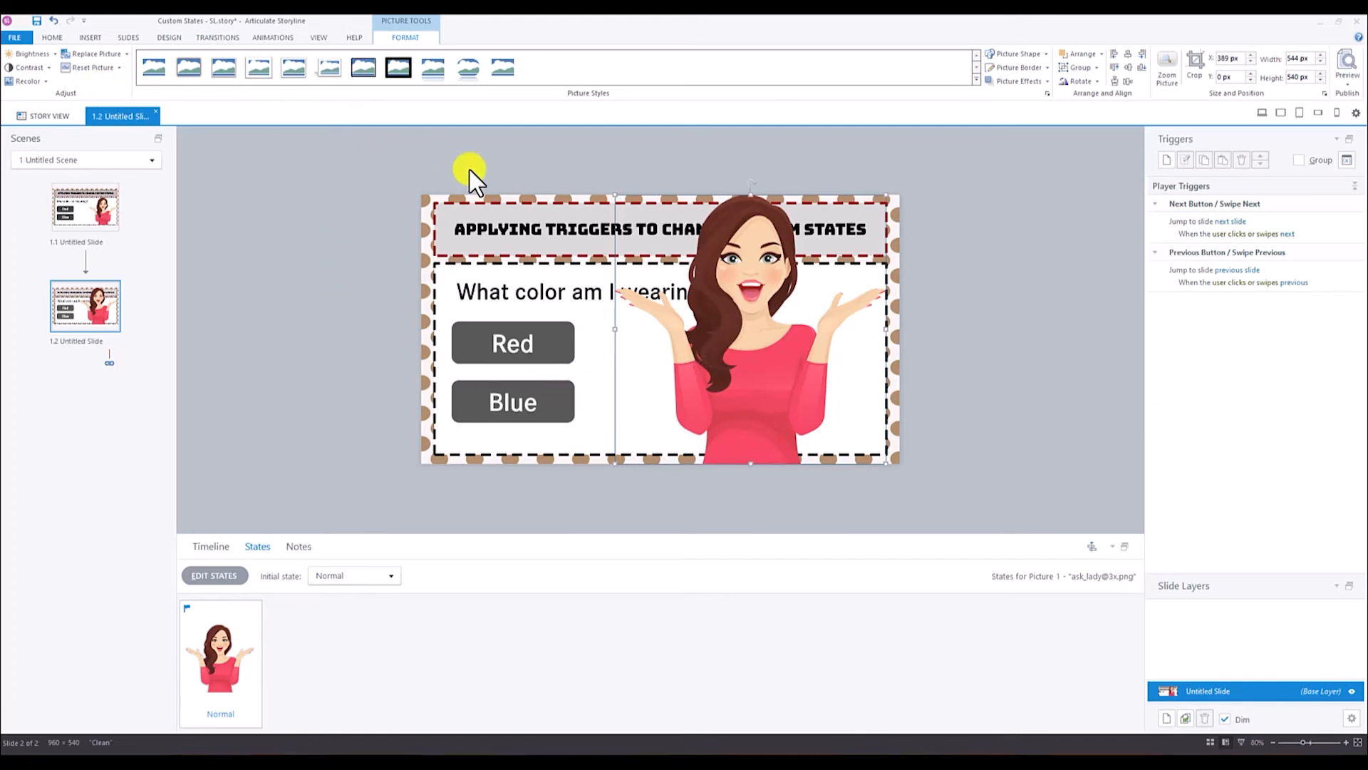
click(89, 37)
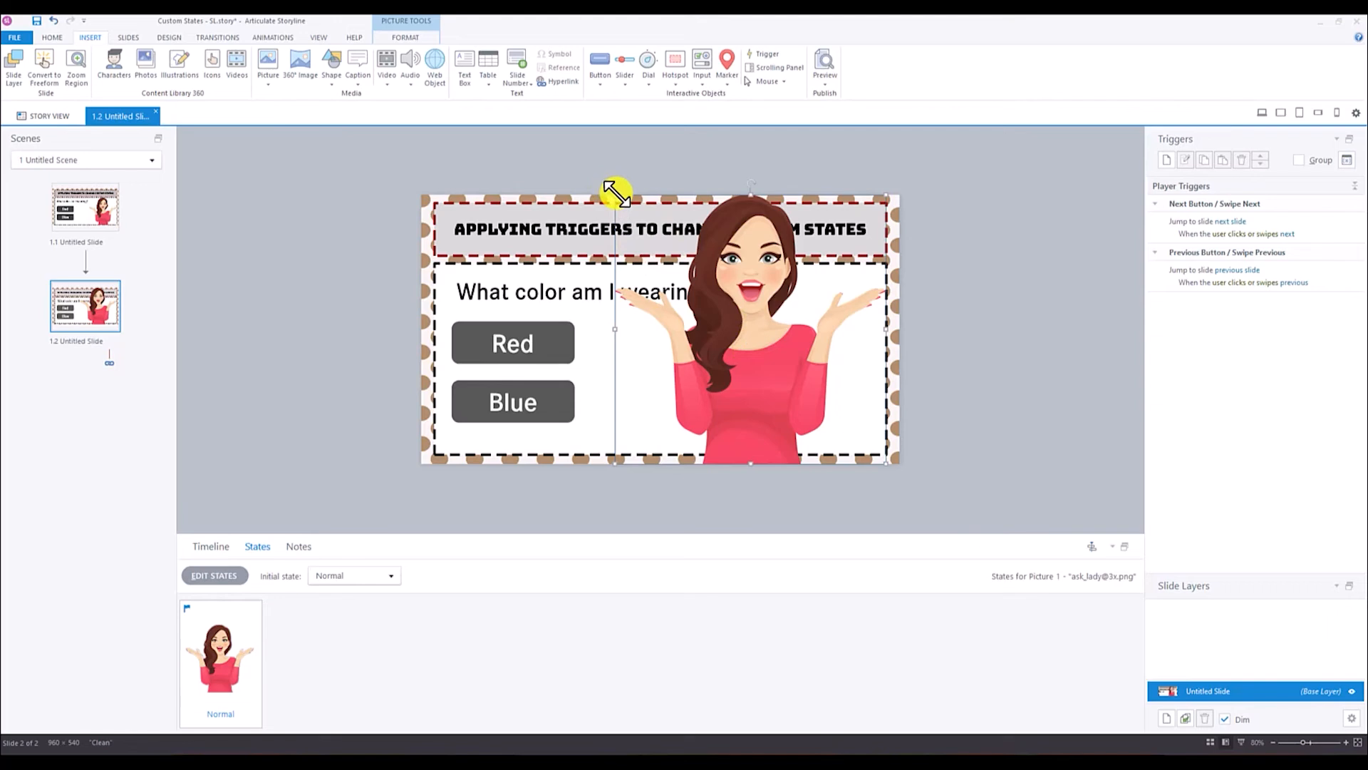
Step: Shrink the lady picture to fit below the title banner and align it inside the right edge of the dashed content frame
drag(616, 193, 693, 258)
mouse_move(769, 354)
mouse_down()
mouse_move(761, 339)
mouse_move(757, 361)
mouse_move(774, 360)
mouse_up()
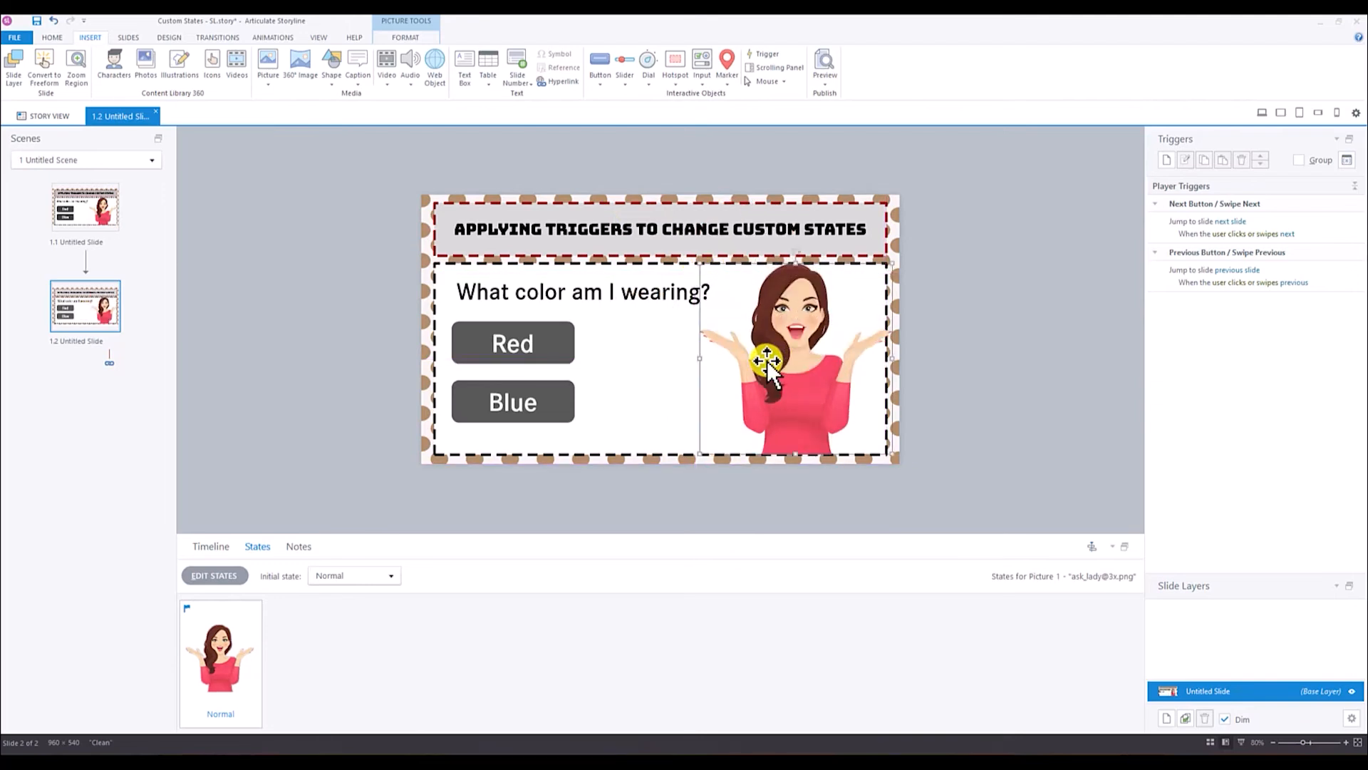
click(1002, 341)
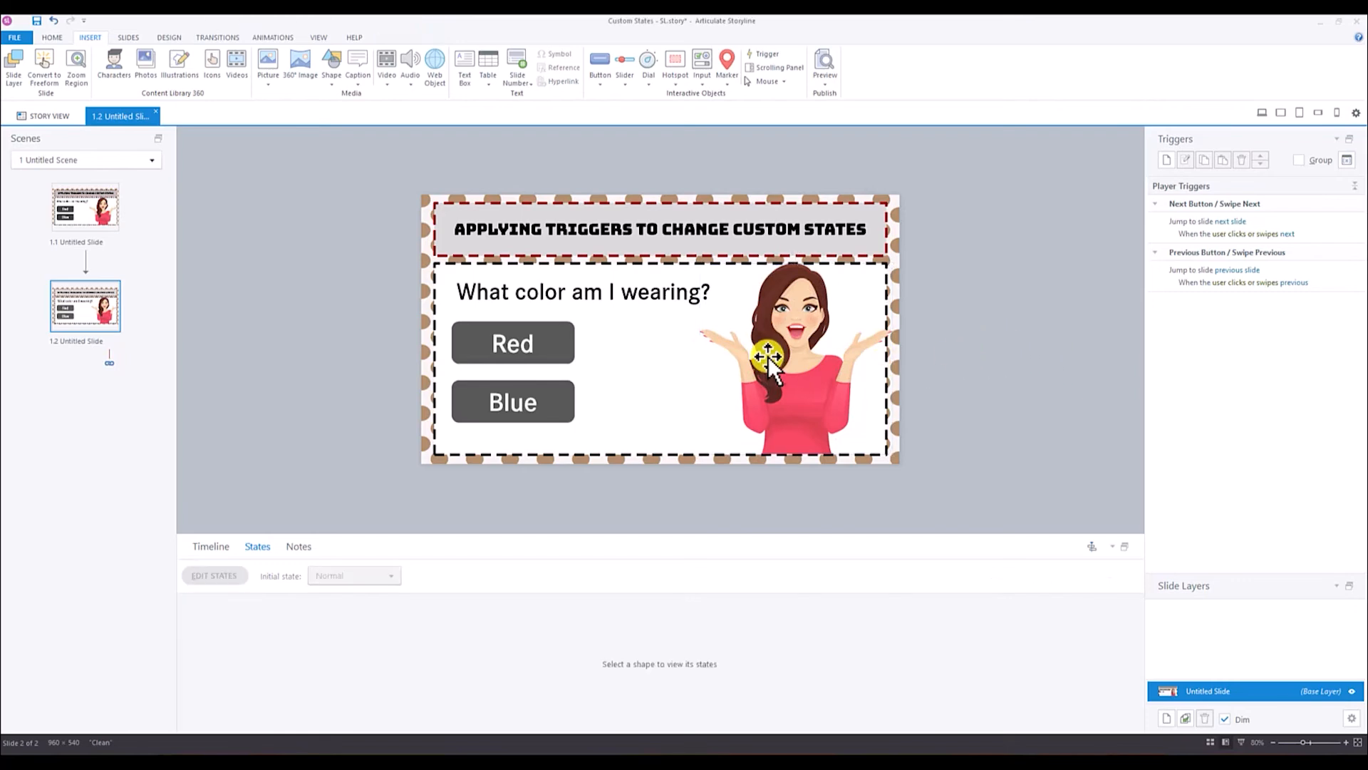
drag(797, 356, 794, 356)
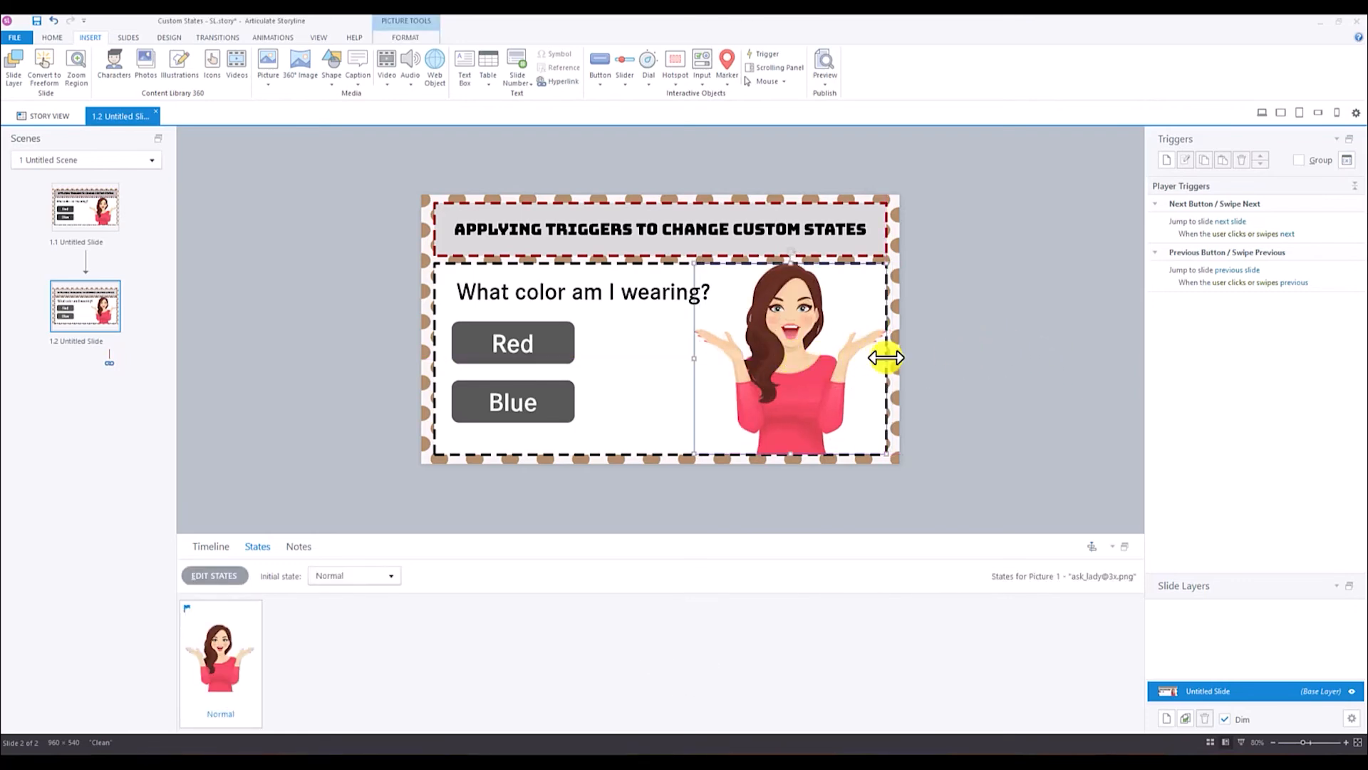
click(1041, 358)
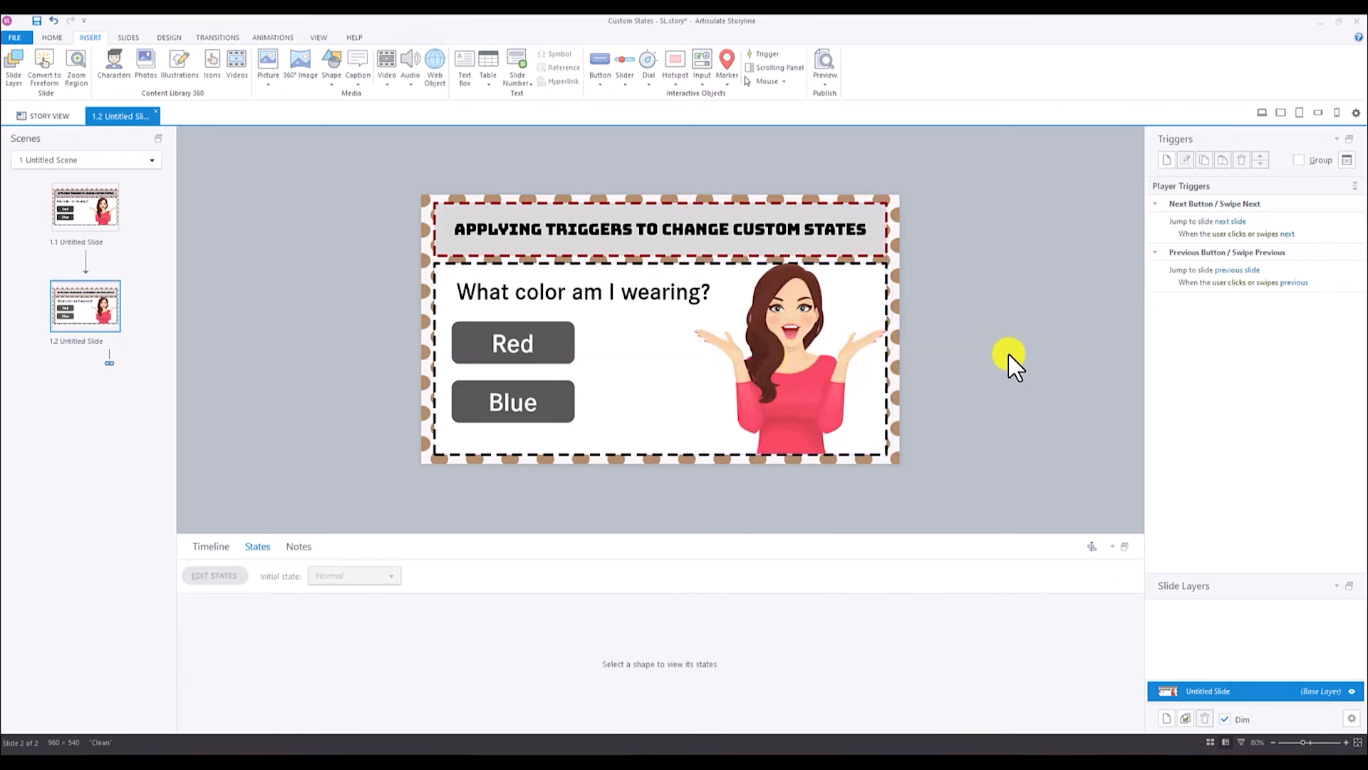
Step: Add a custom state named lady_correct to the lady picture
click(788, 366)
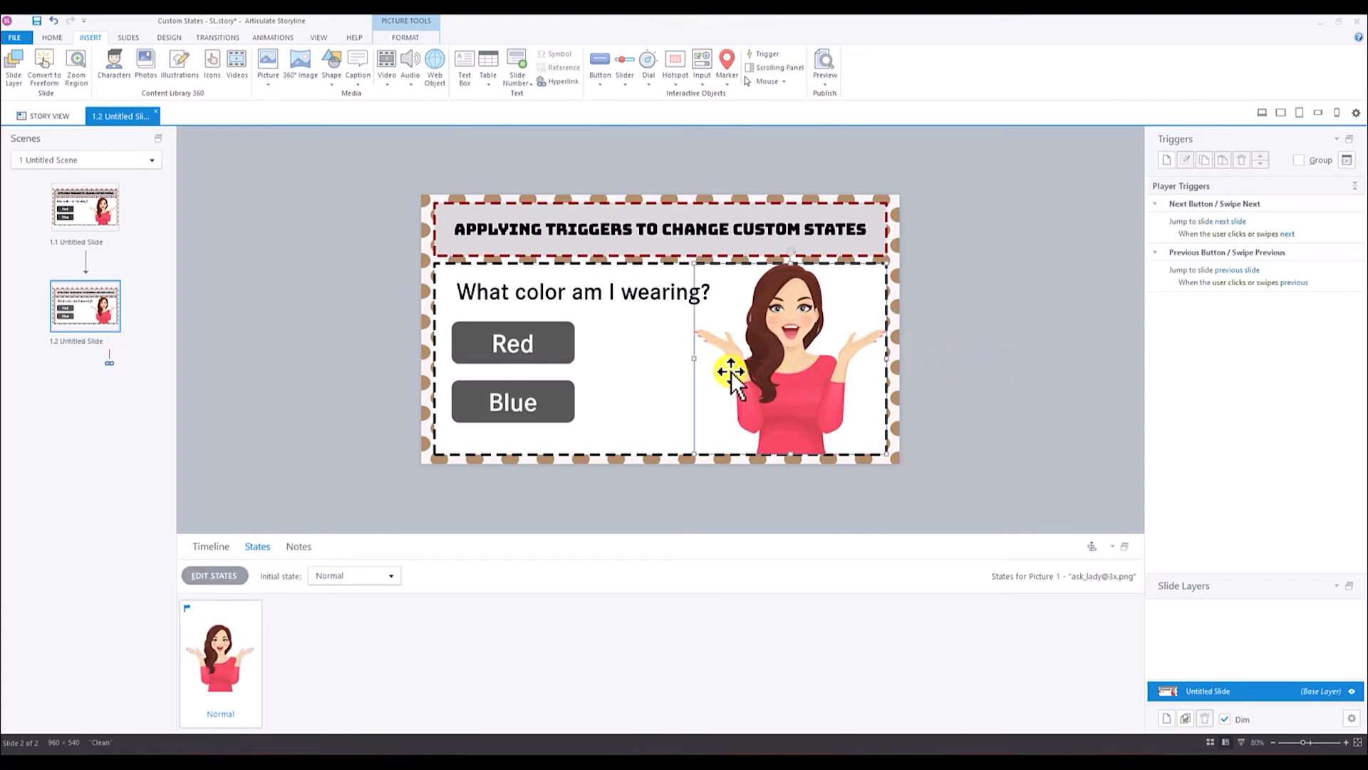
click(210, 546)
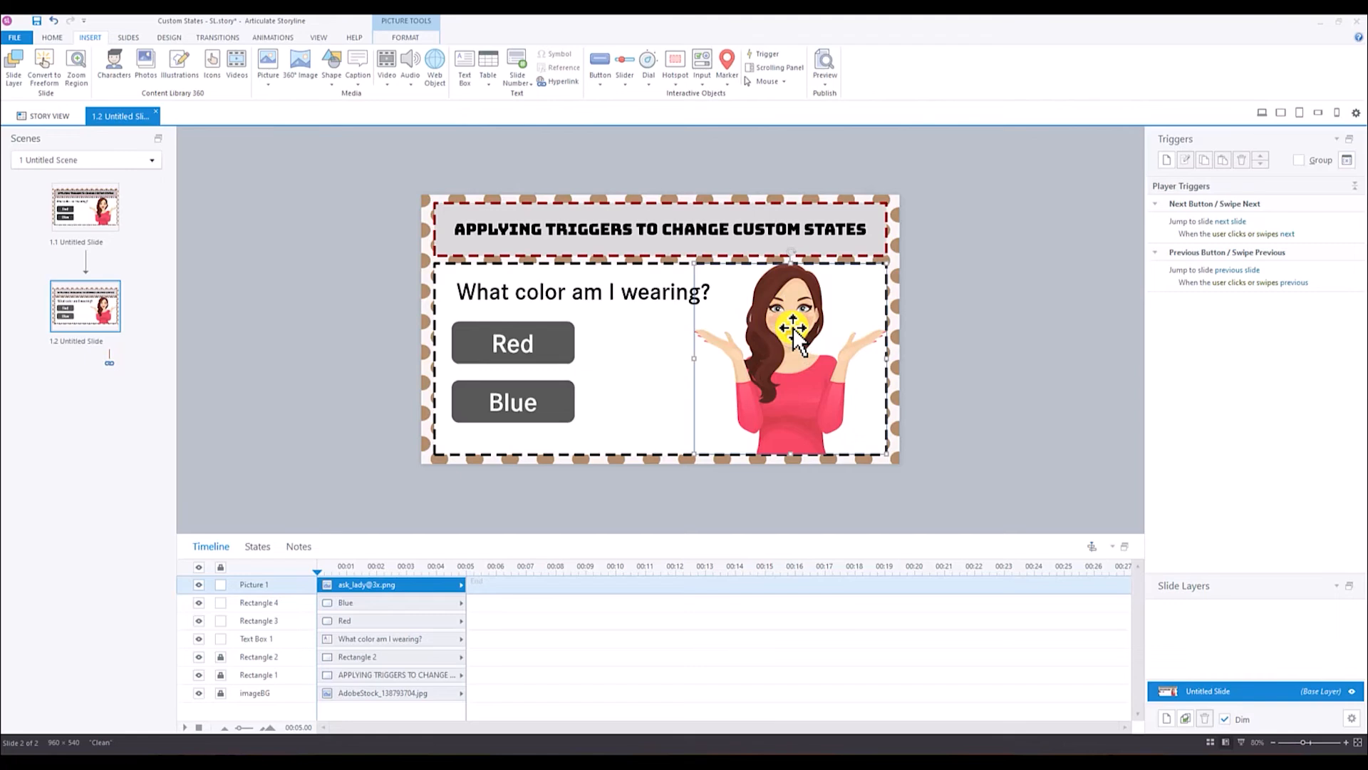
click(256, 546)
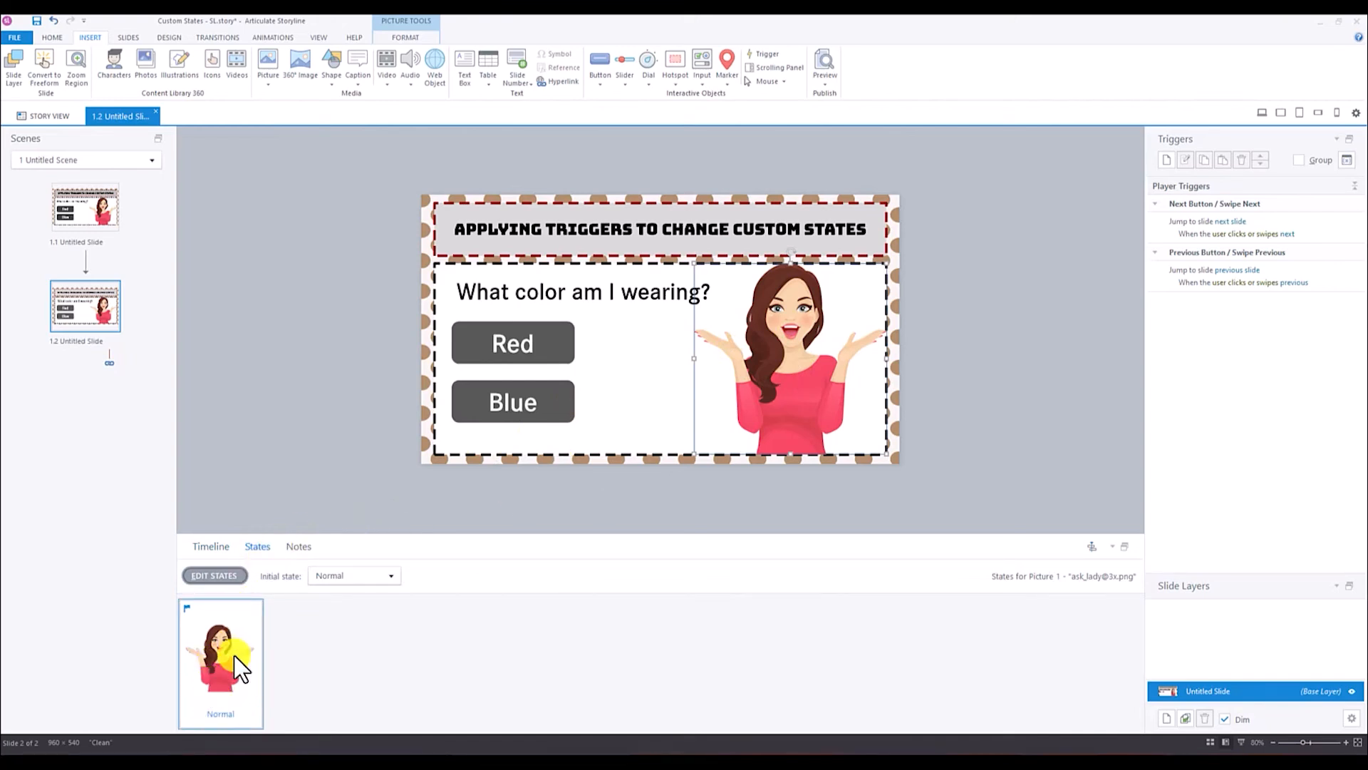
click(217, 575)
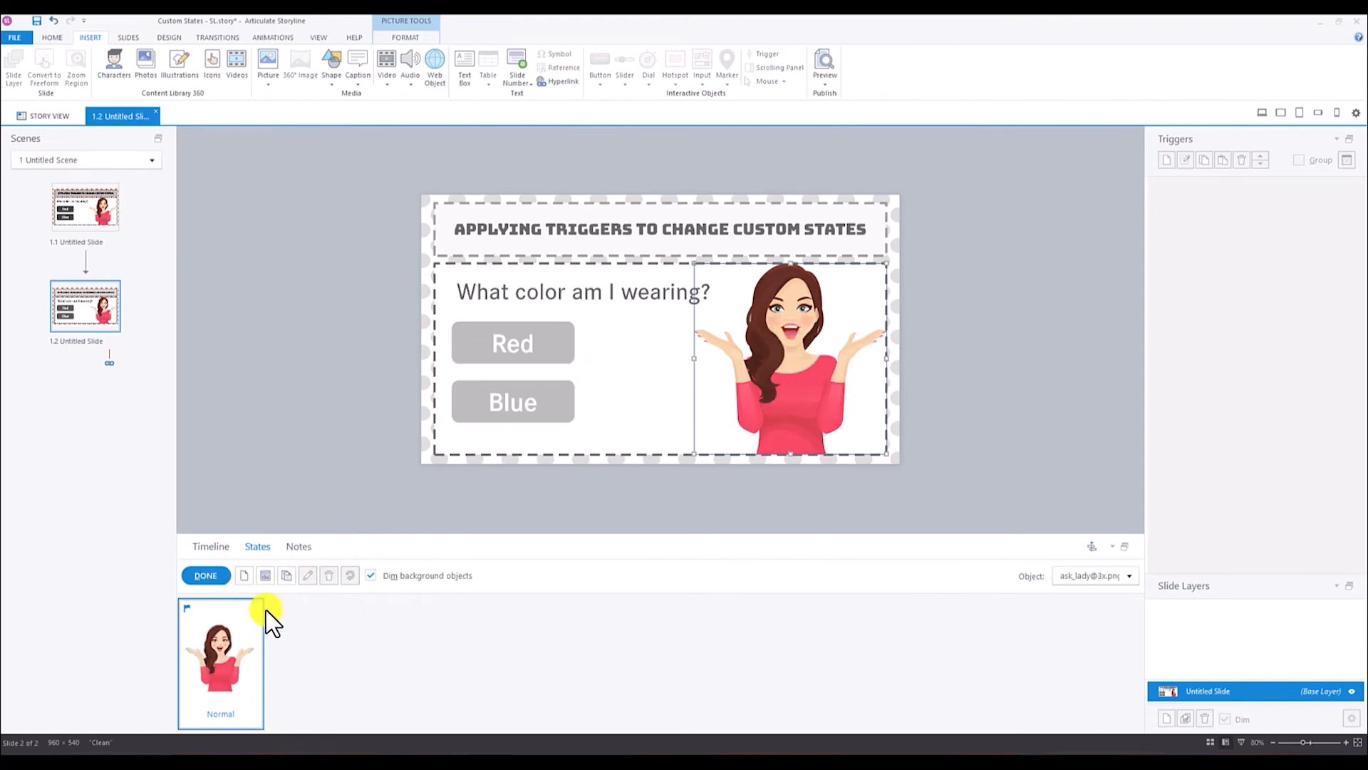
click(245, 576)
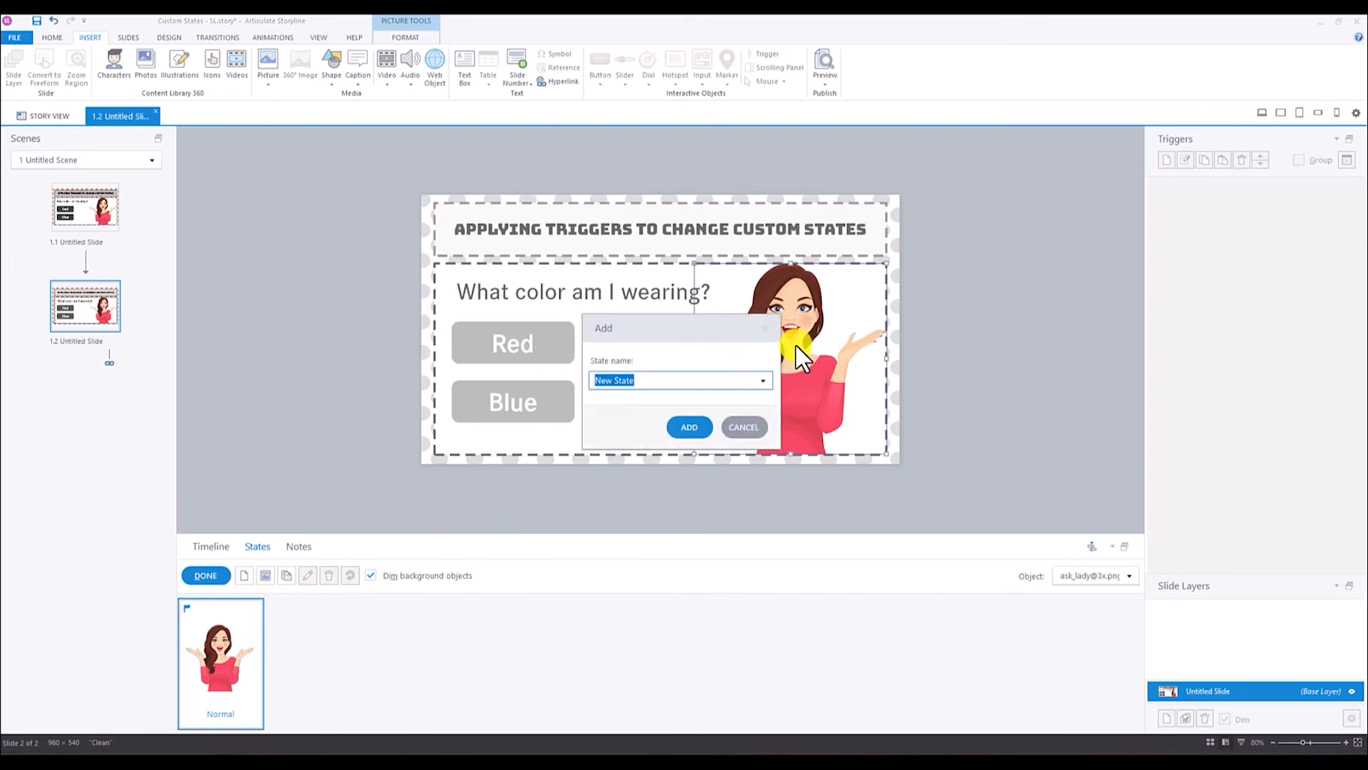
text(lady_correct)
click(688, 427)
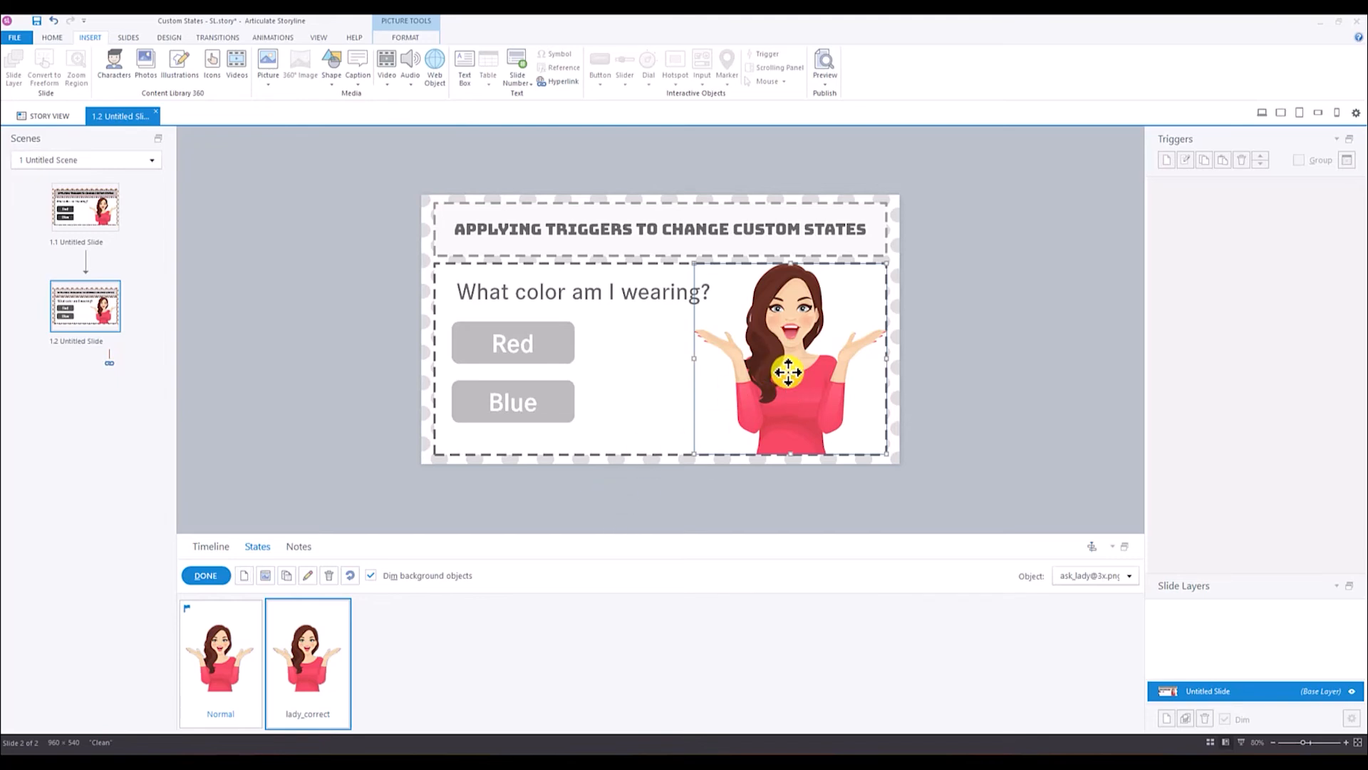
right_click(788, 372)
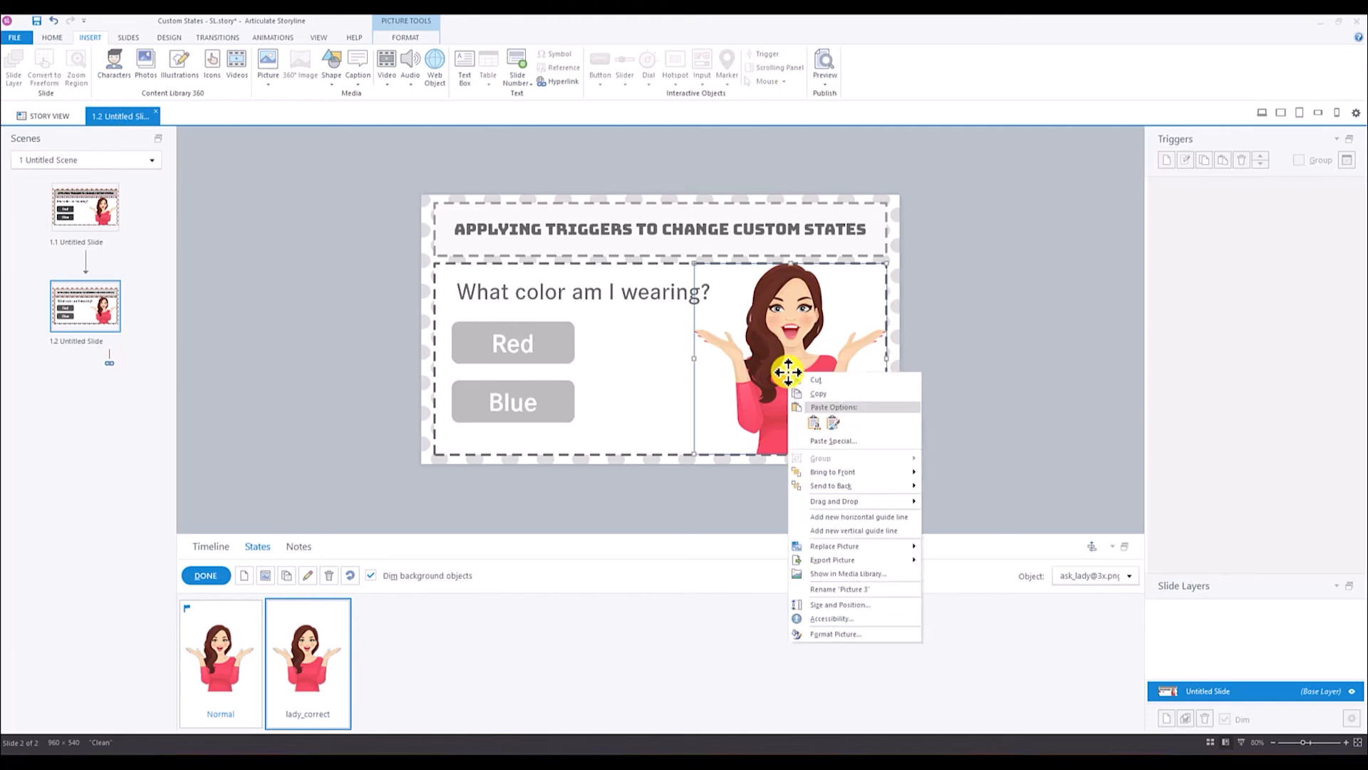
mouse_move(848, 545)
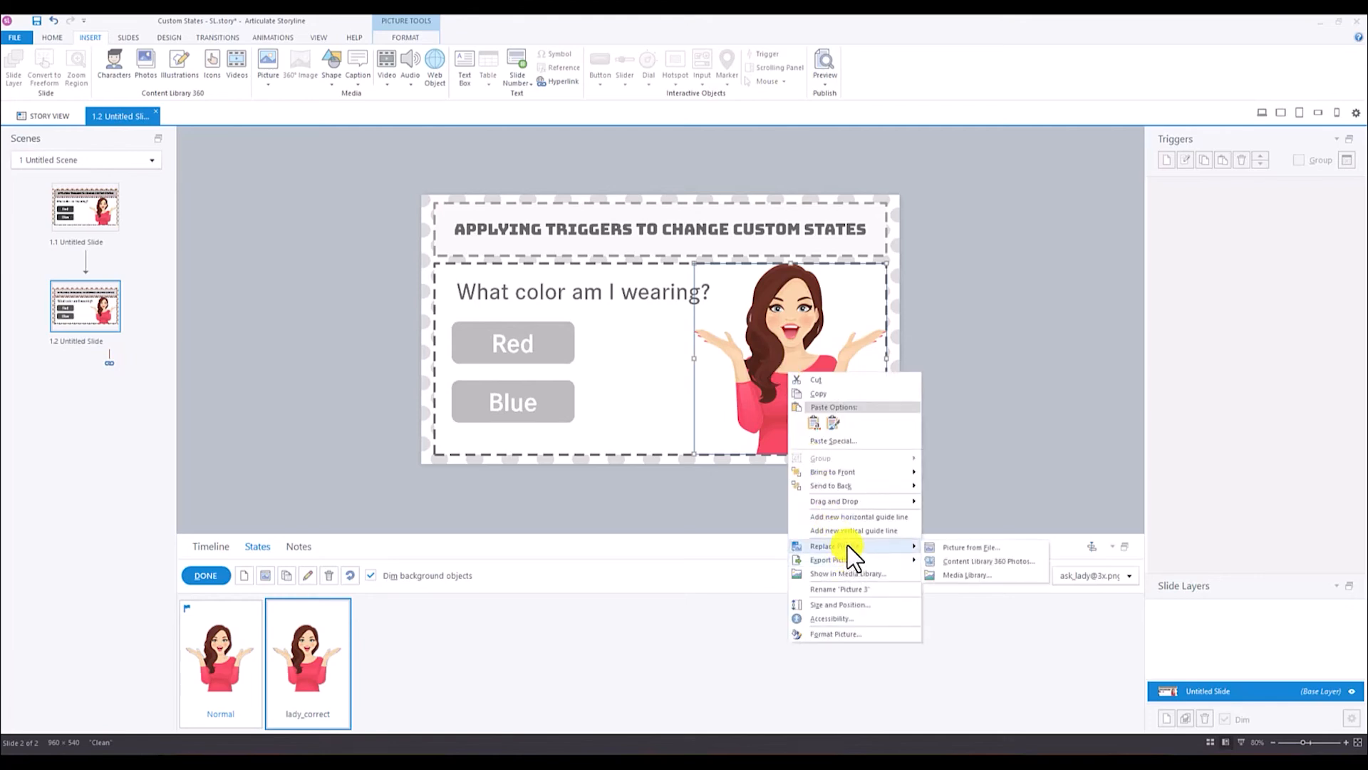
click(965, 574)
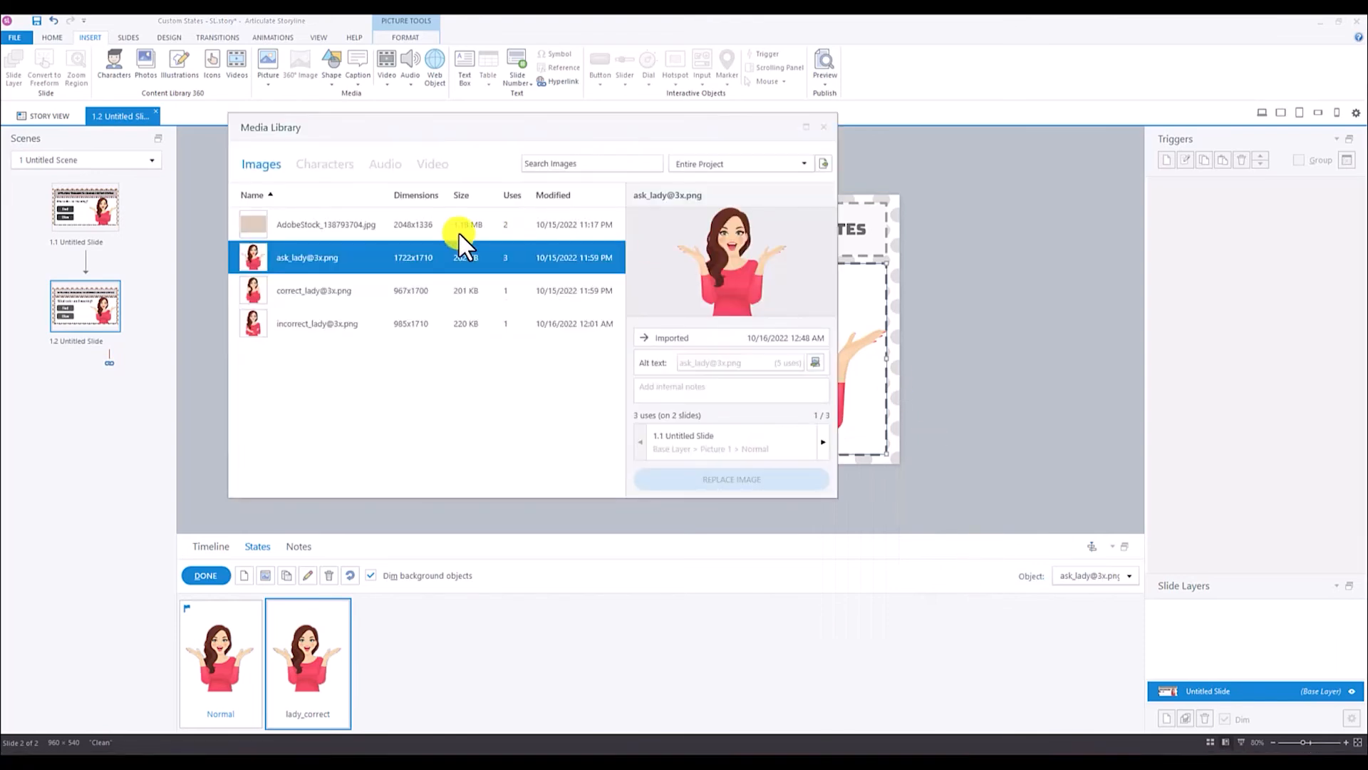
click(288, 293)
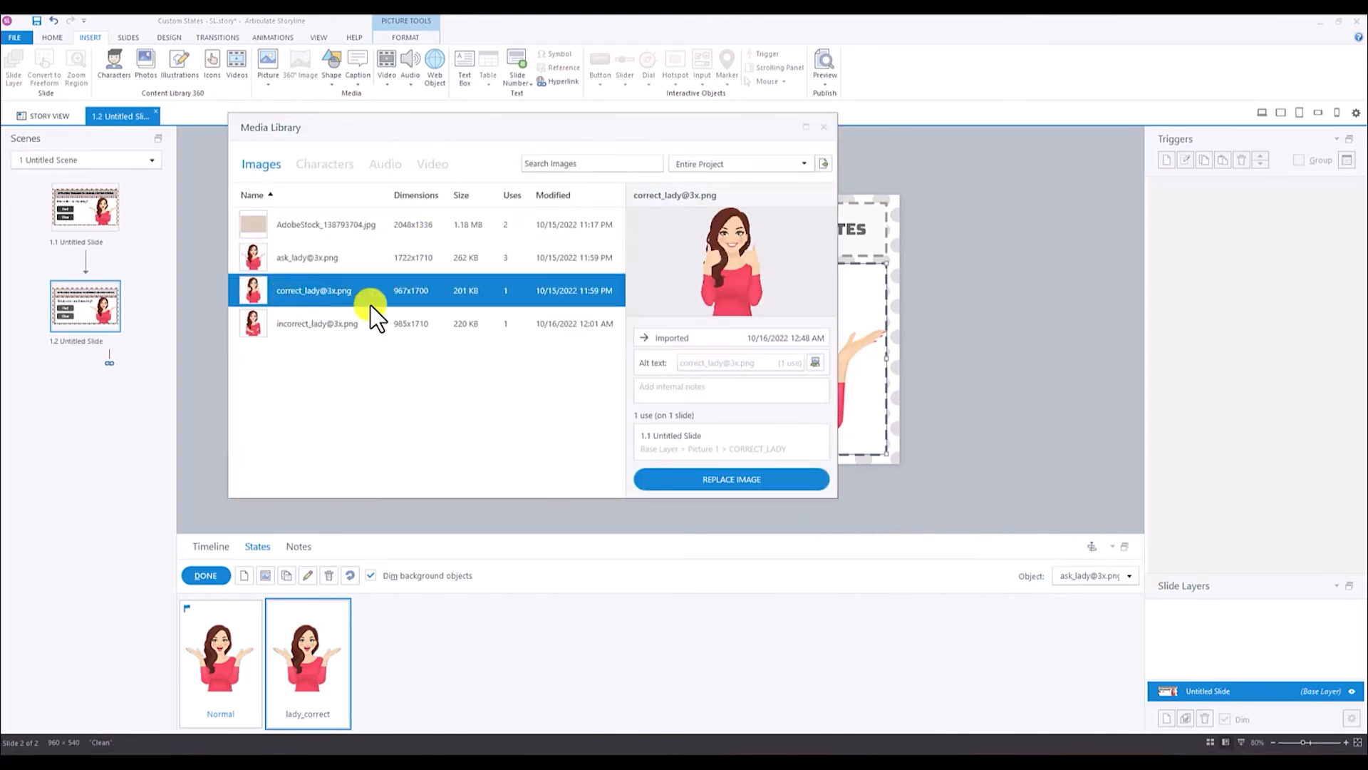
click(743, 479)
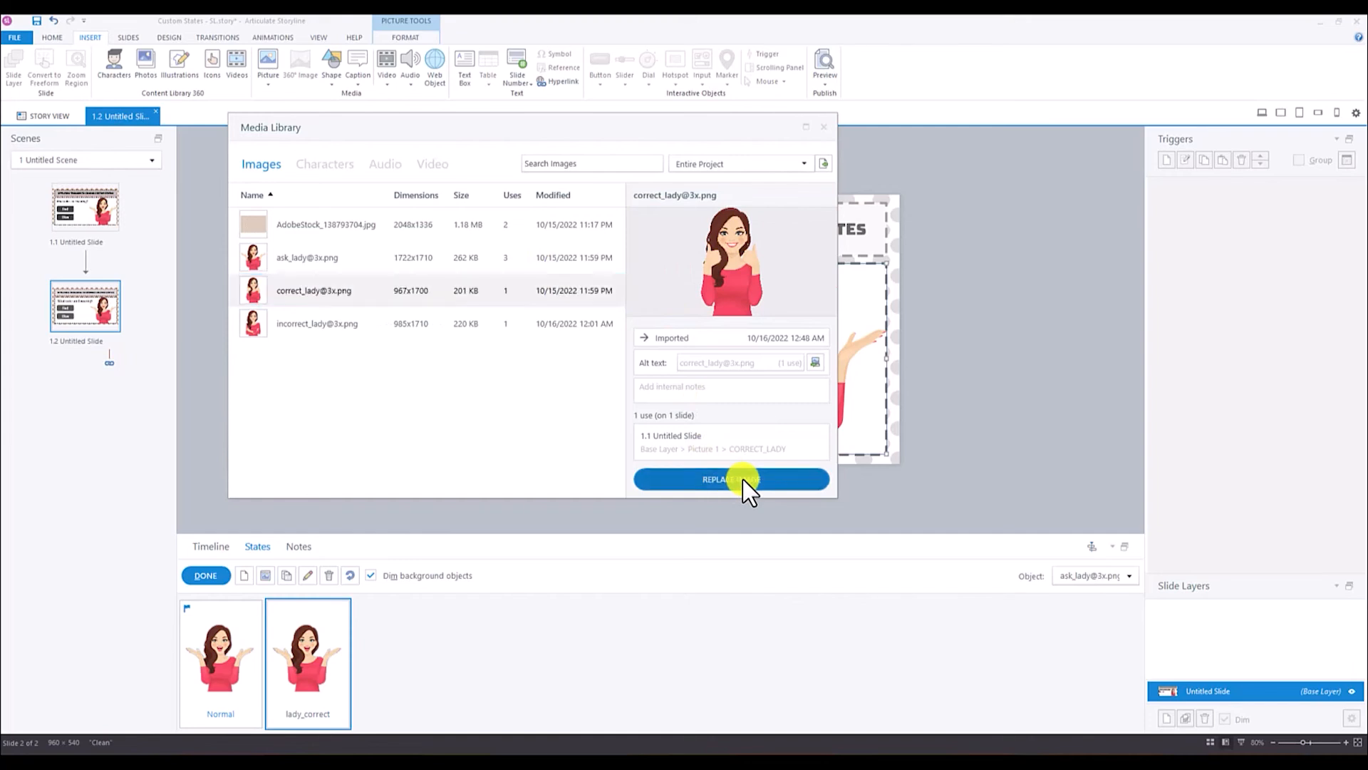
click(756, 318)
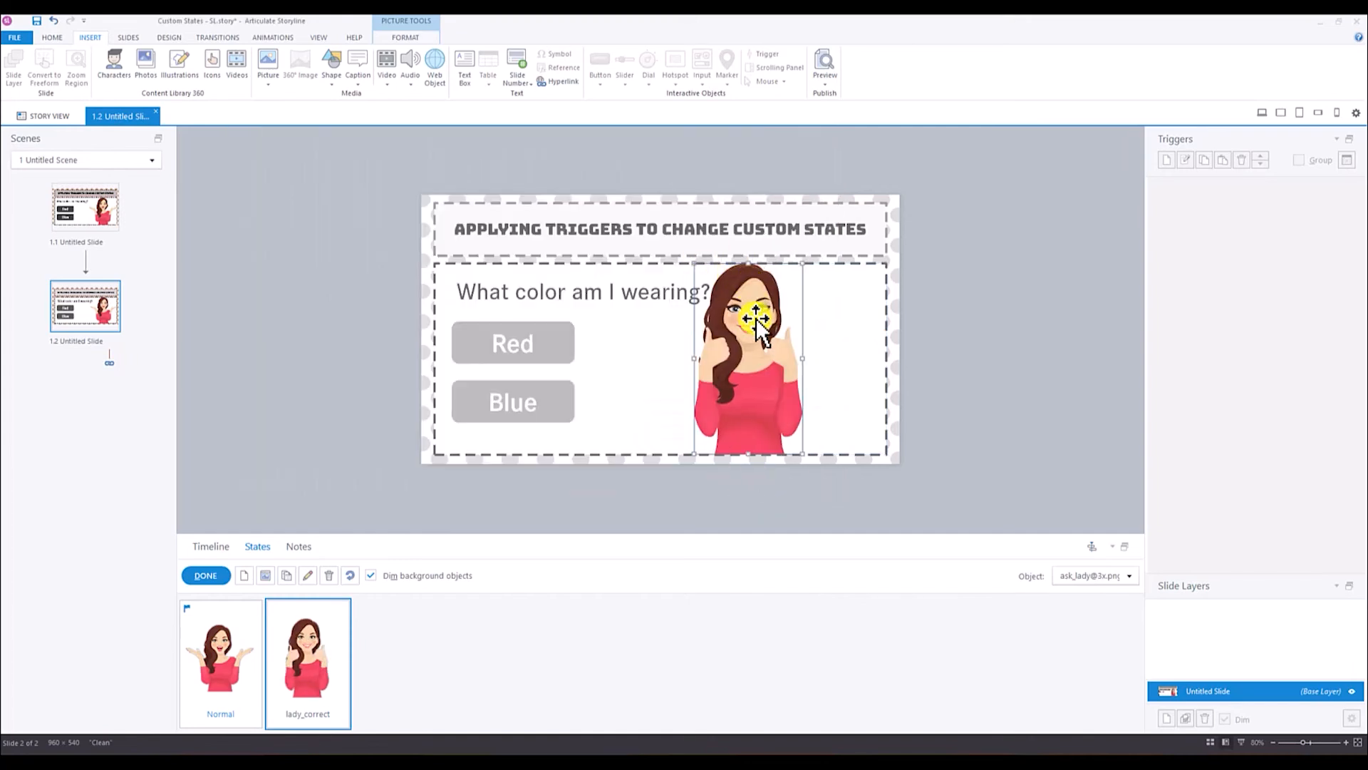
drag(756, 333, 831, 333)
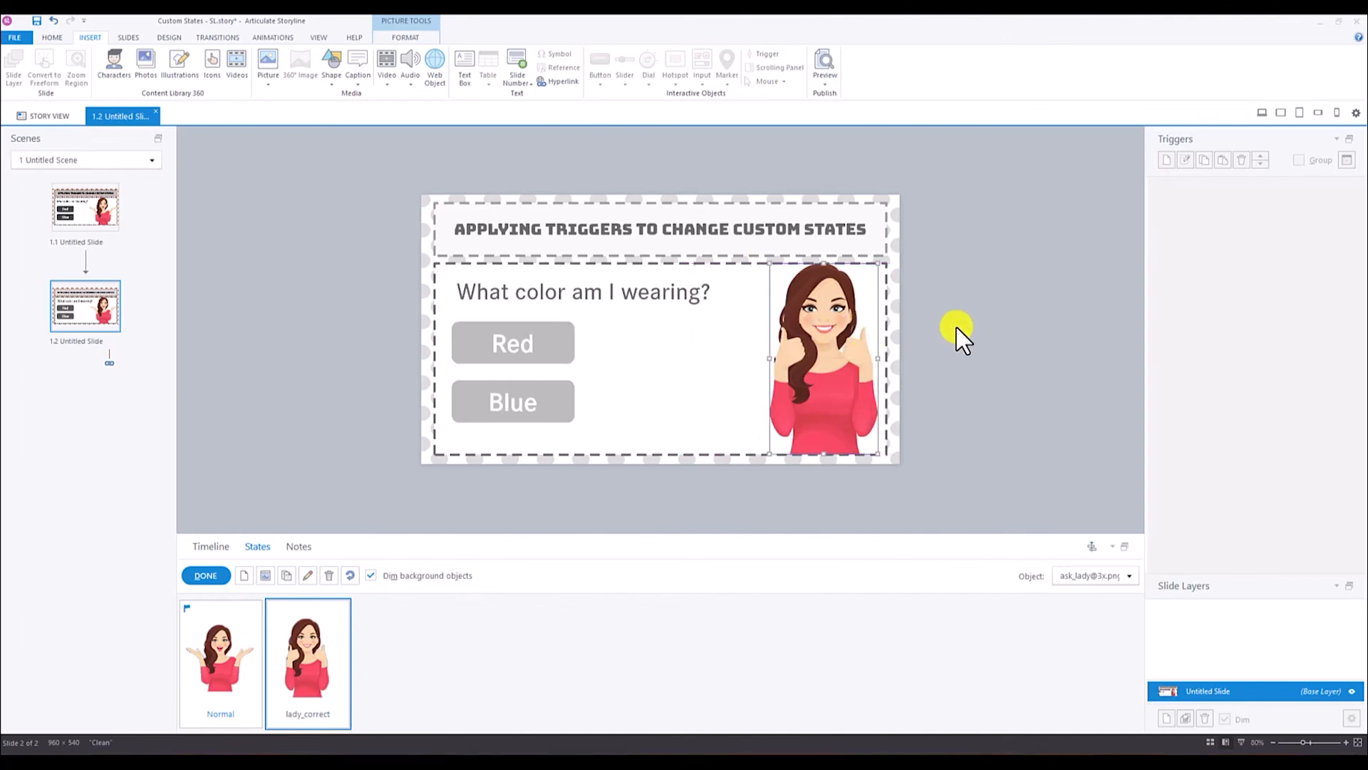
Step: Add a second custom state named lady_incorrect to the lady picture
click(247, 575)
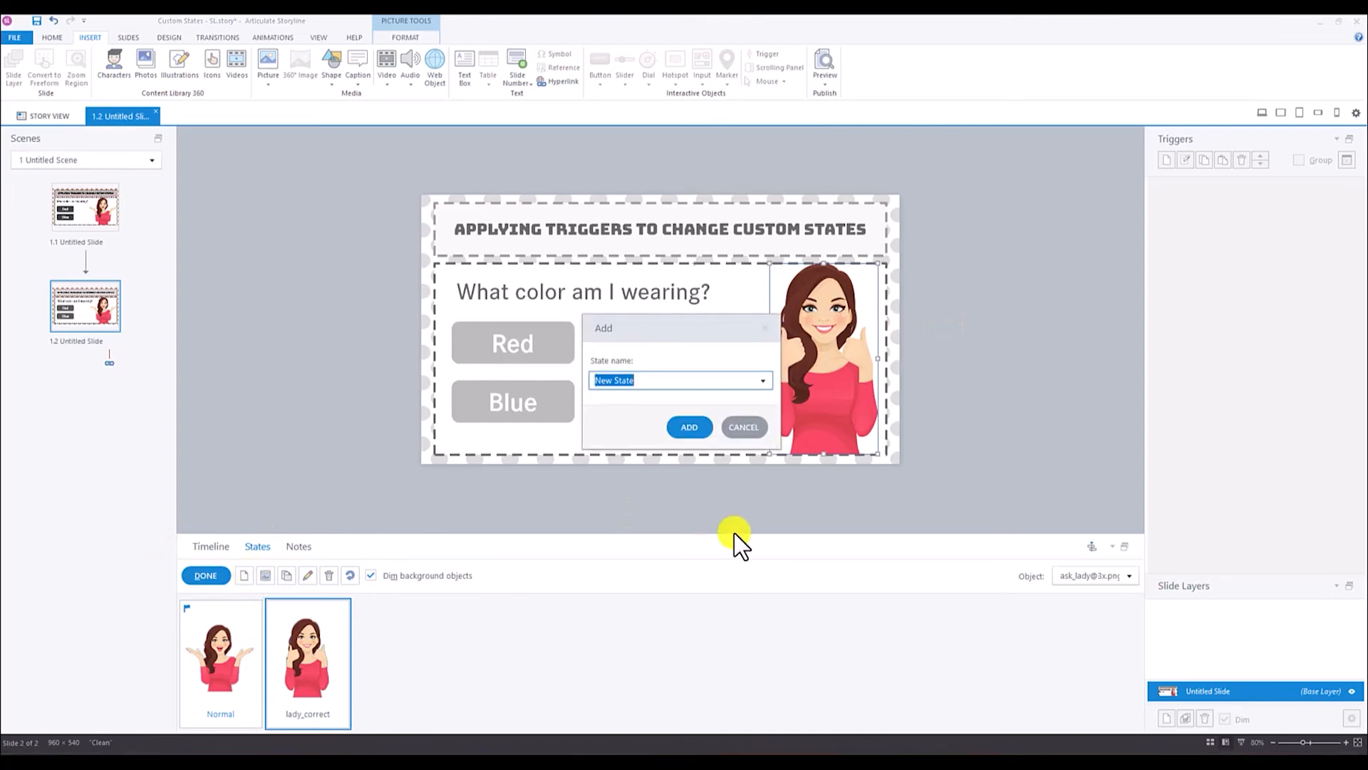
click(768, 380)
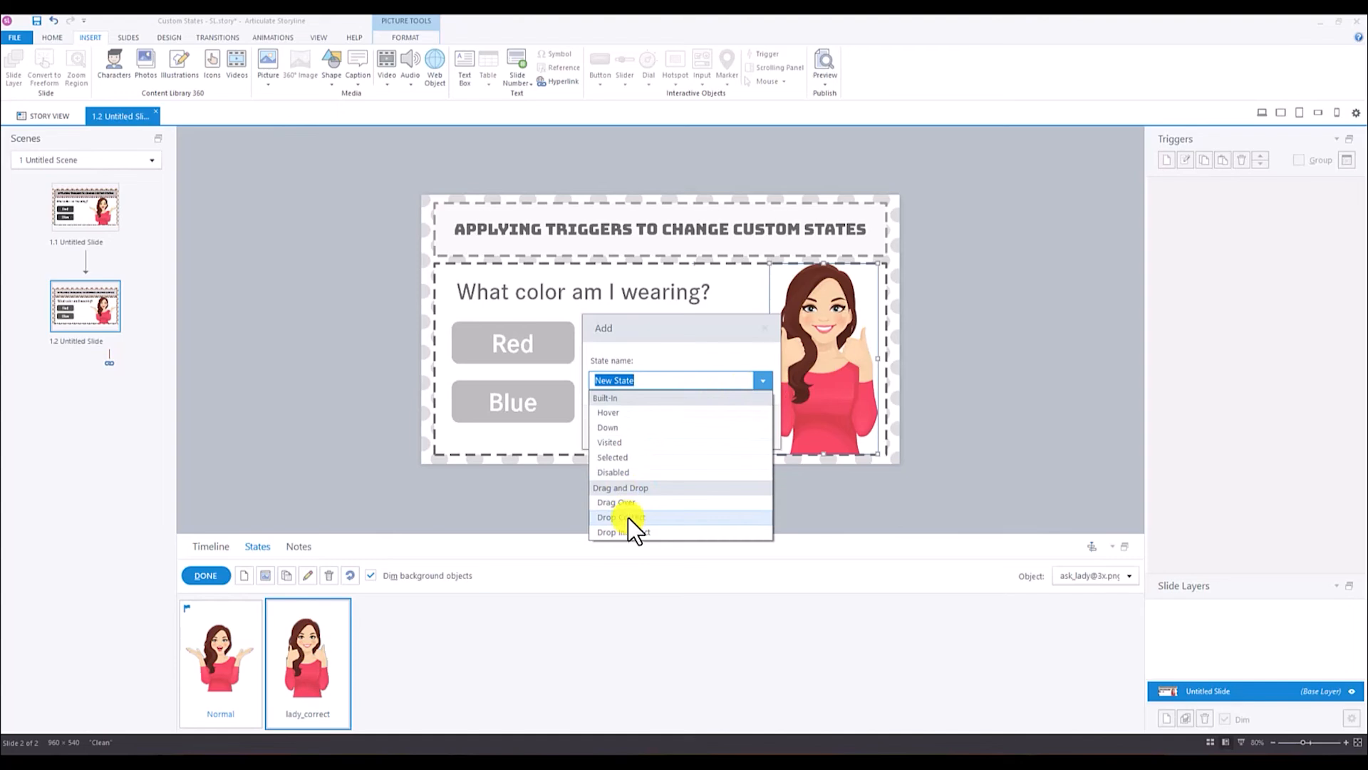
click(645, 379)
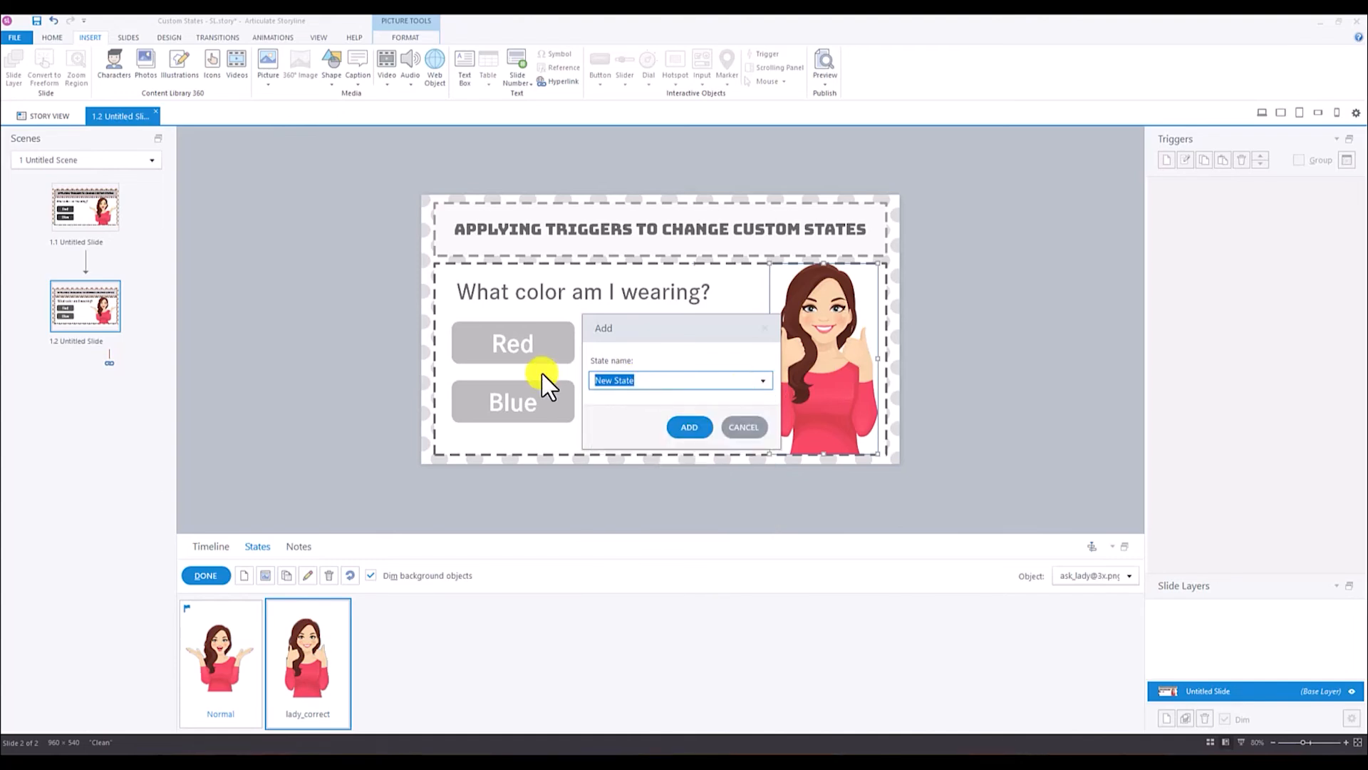
text(lady_incorrect)
click(689, 426)
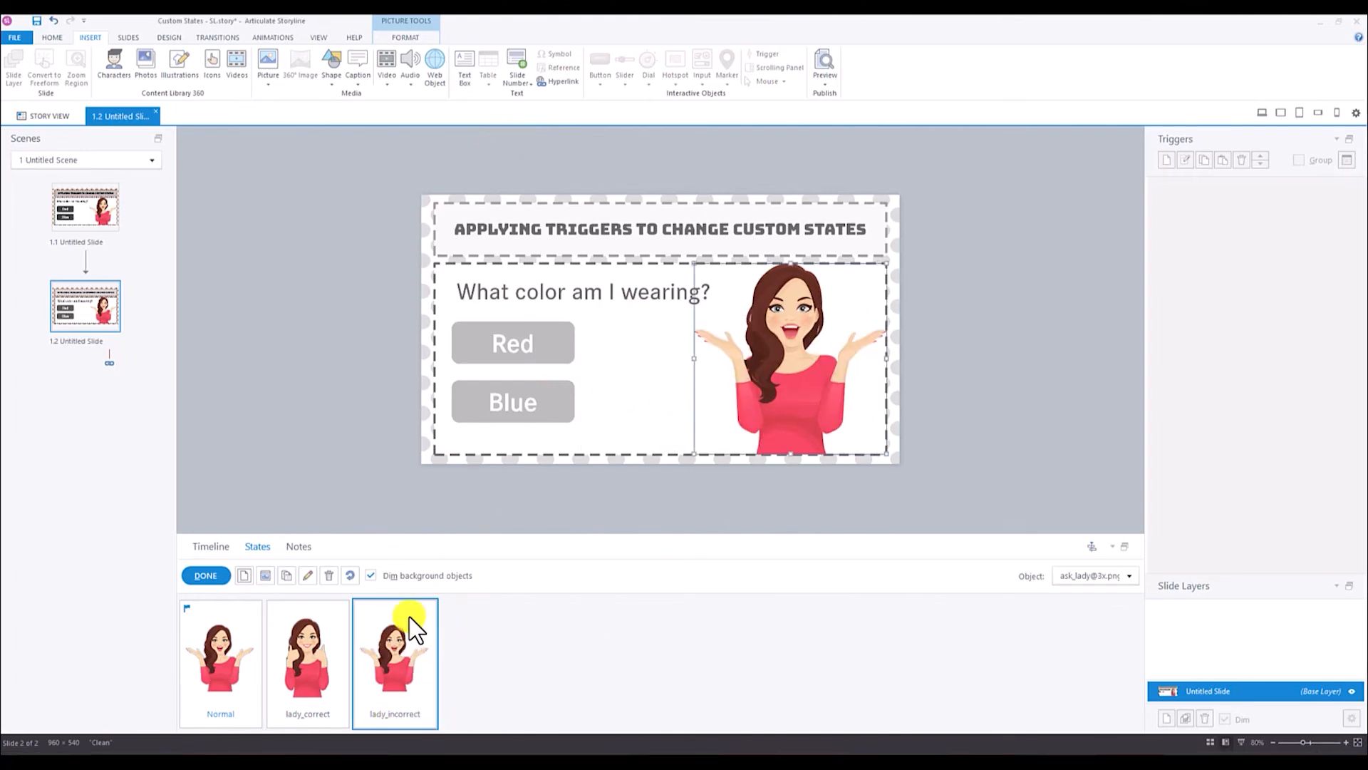
right_click(787, 371)
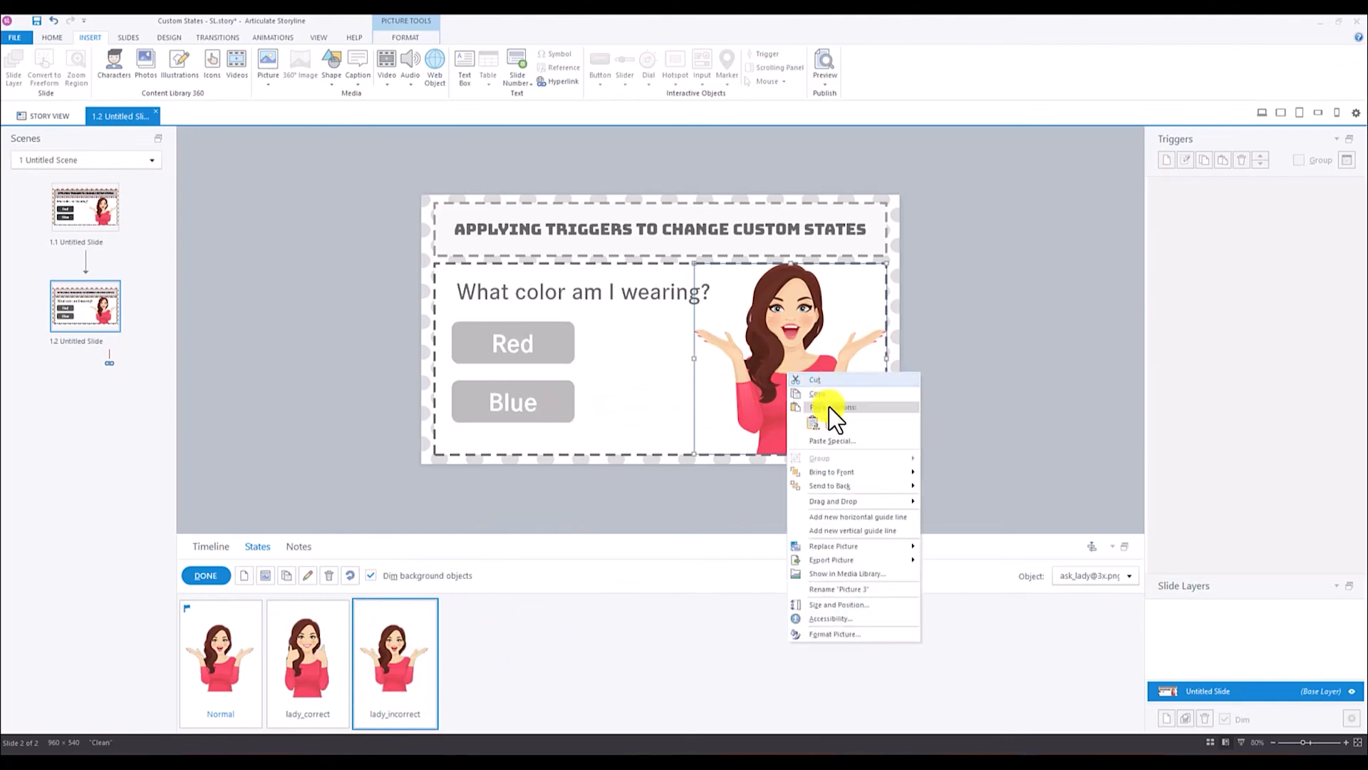
mouse_move(874, 546)
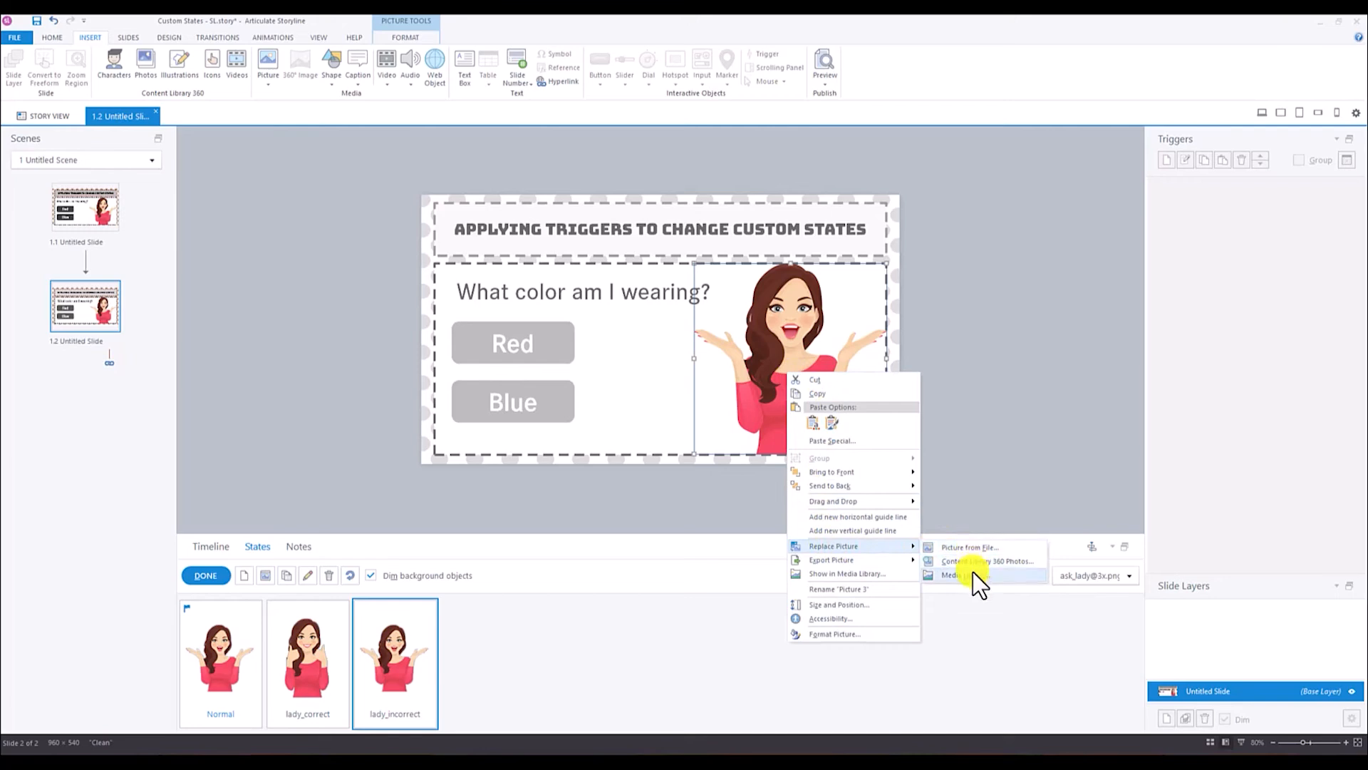
click(1019, 572)
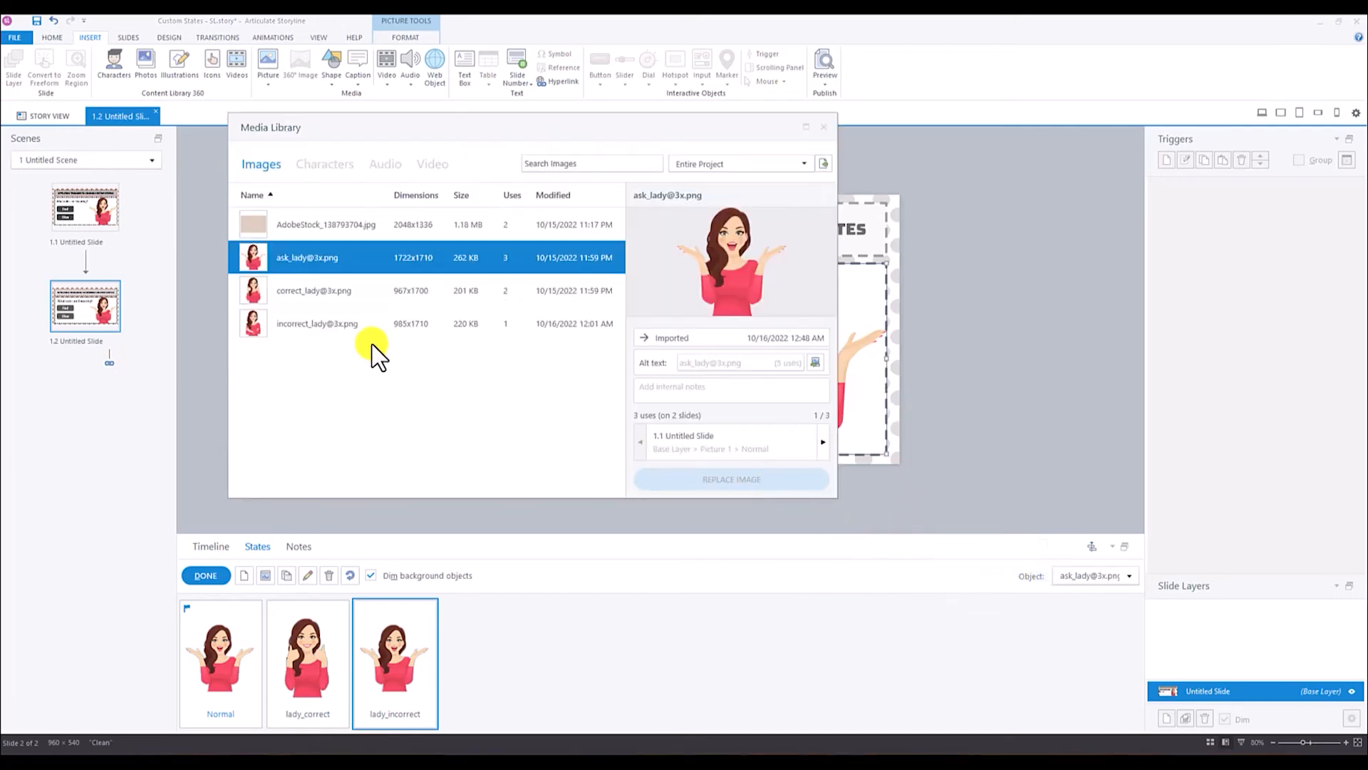
click(343, 323)
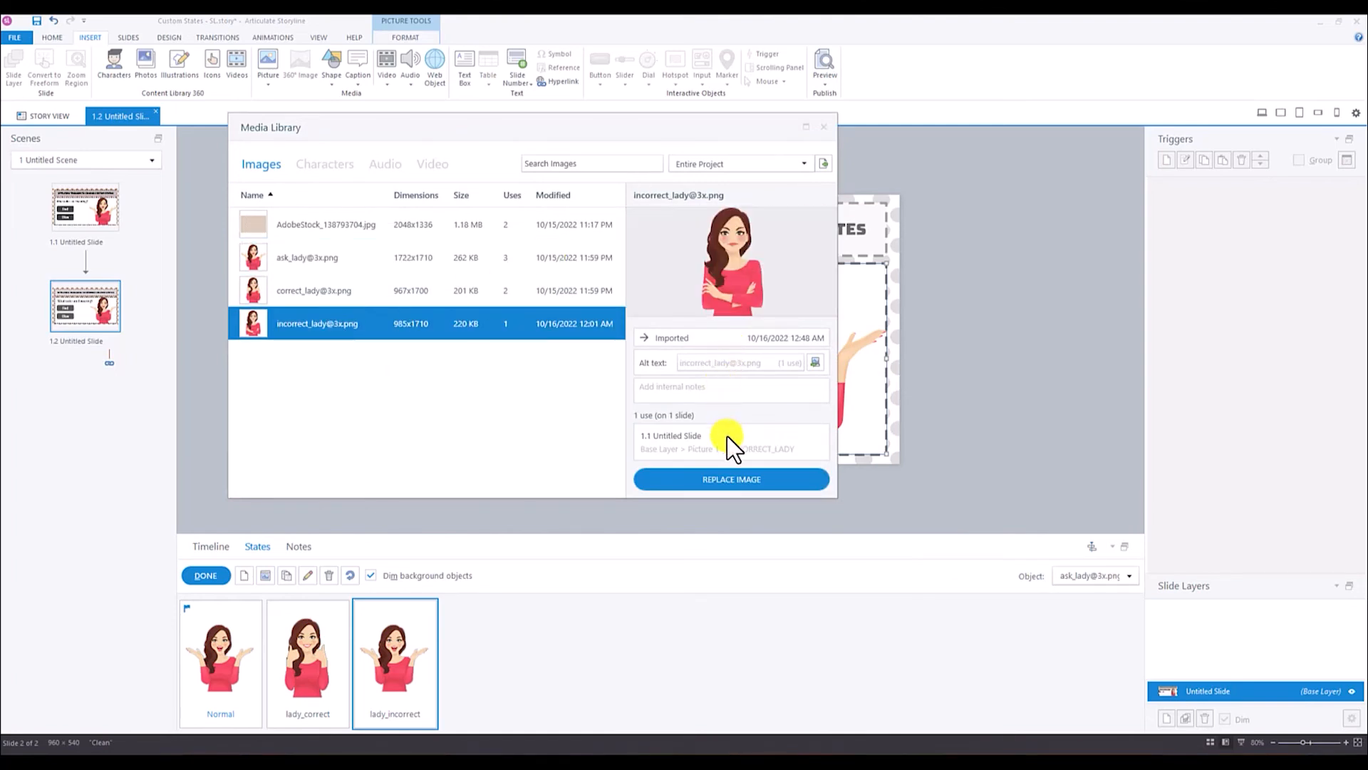
click(745, 479)
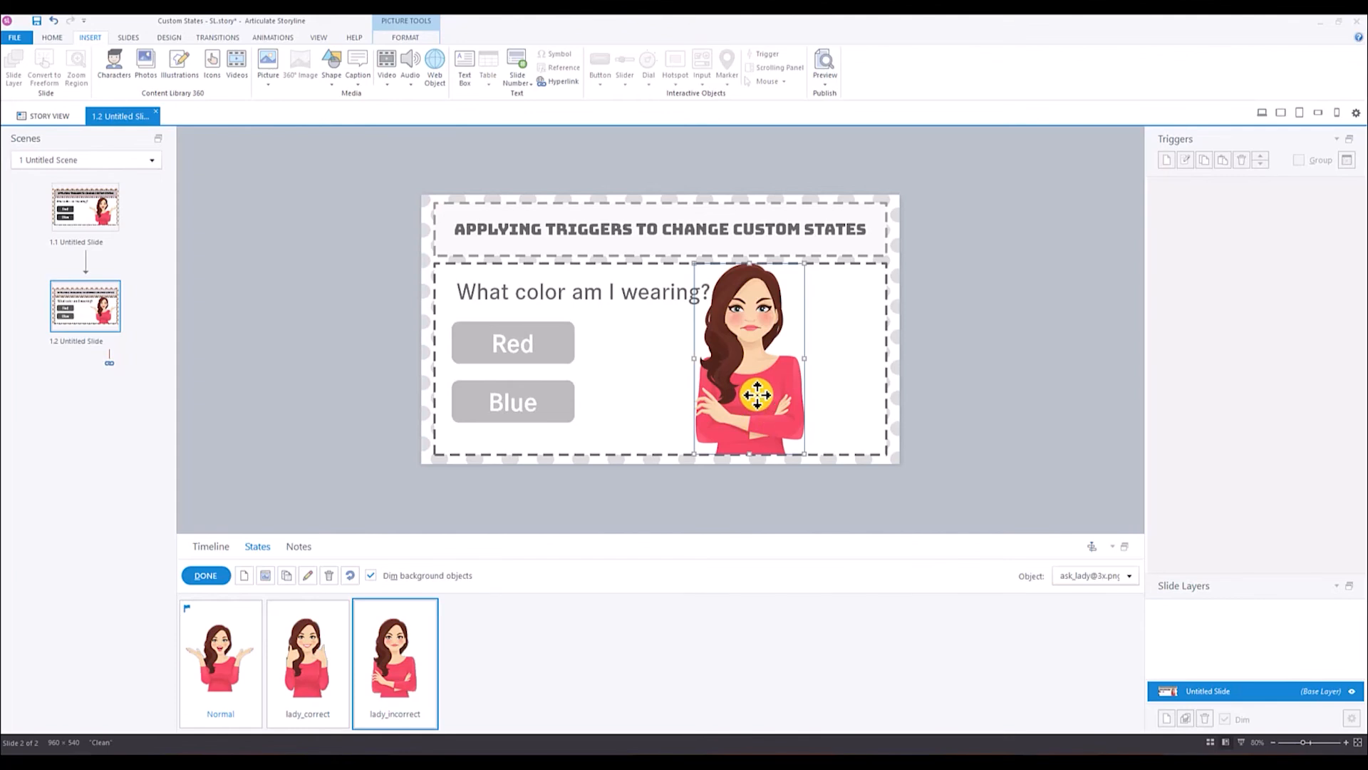
drag(755, 394, 822, 392)
click(917, 392)
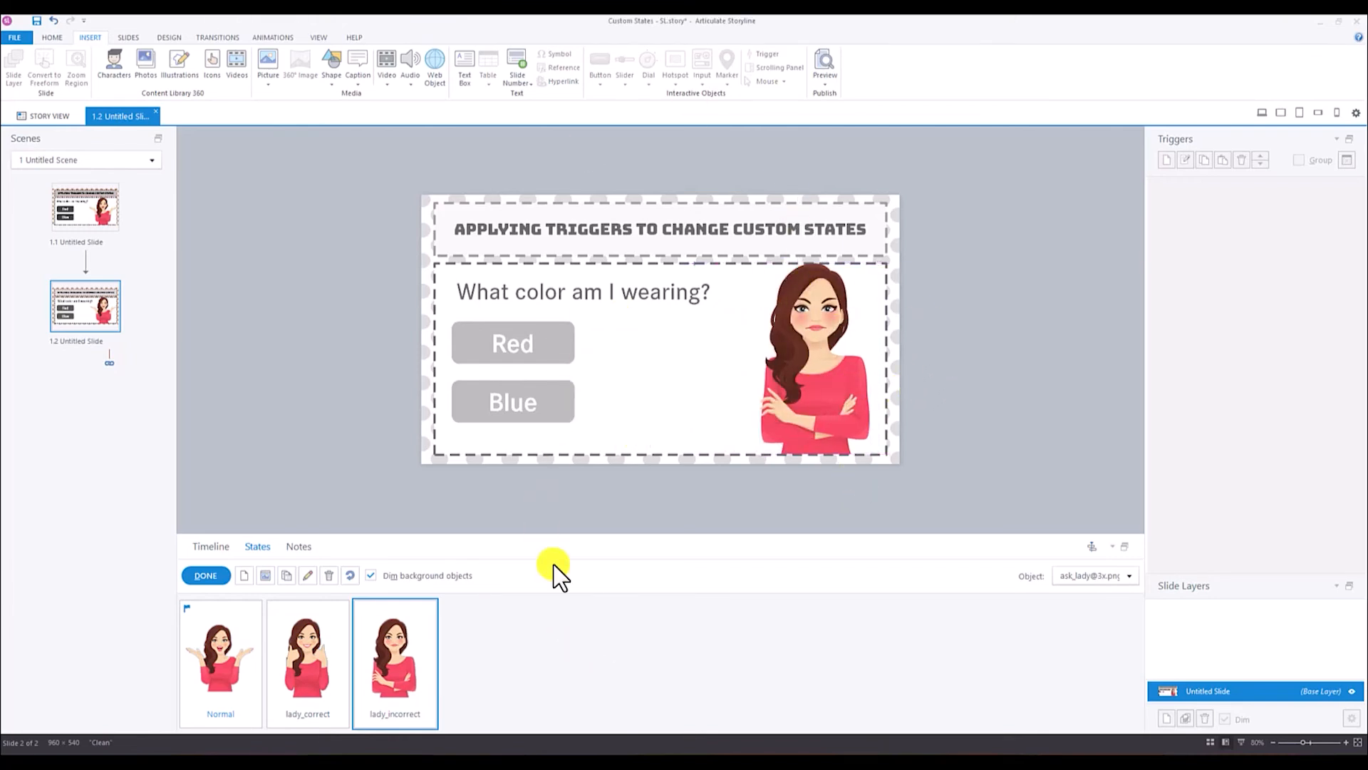
click(216, 576)
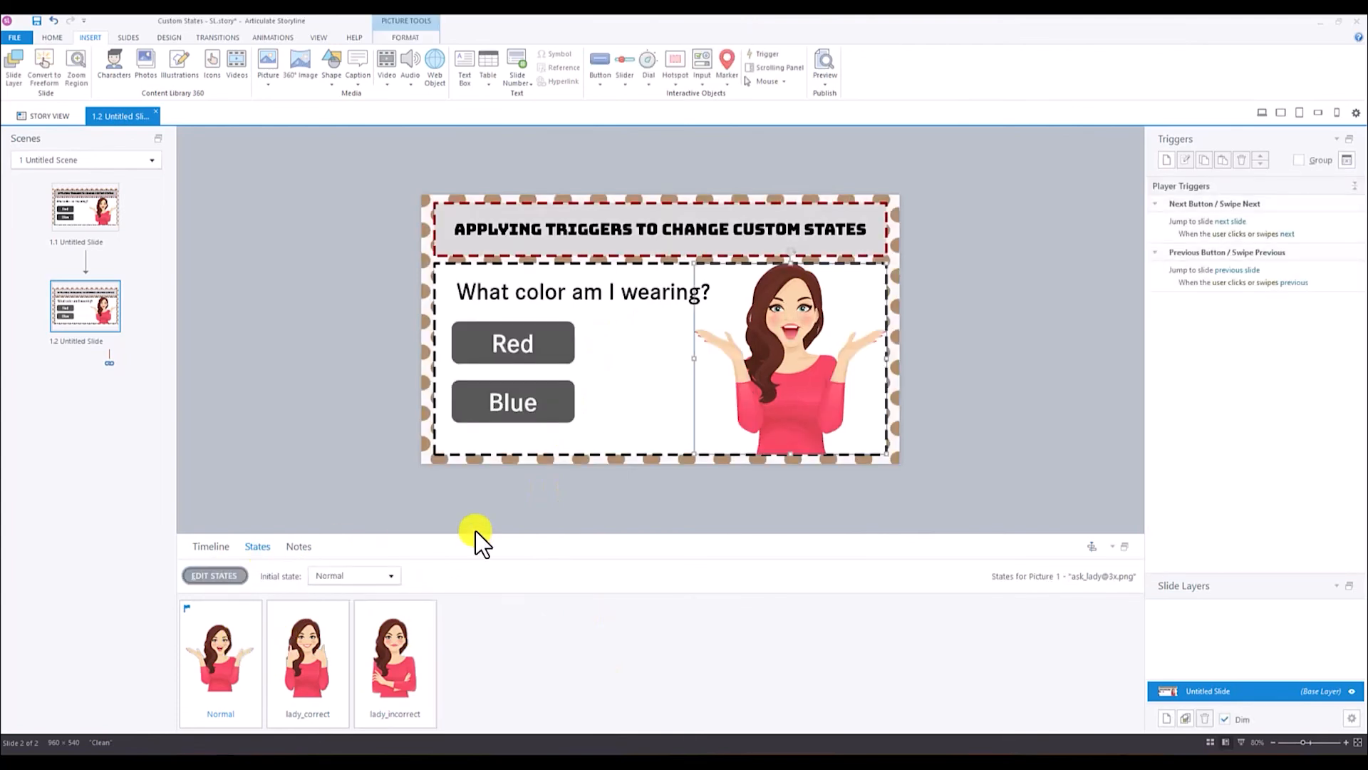
click(1011, 464)
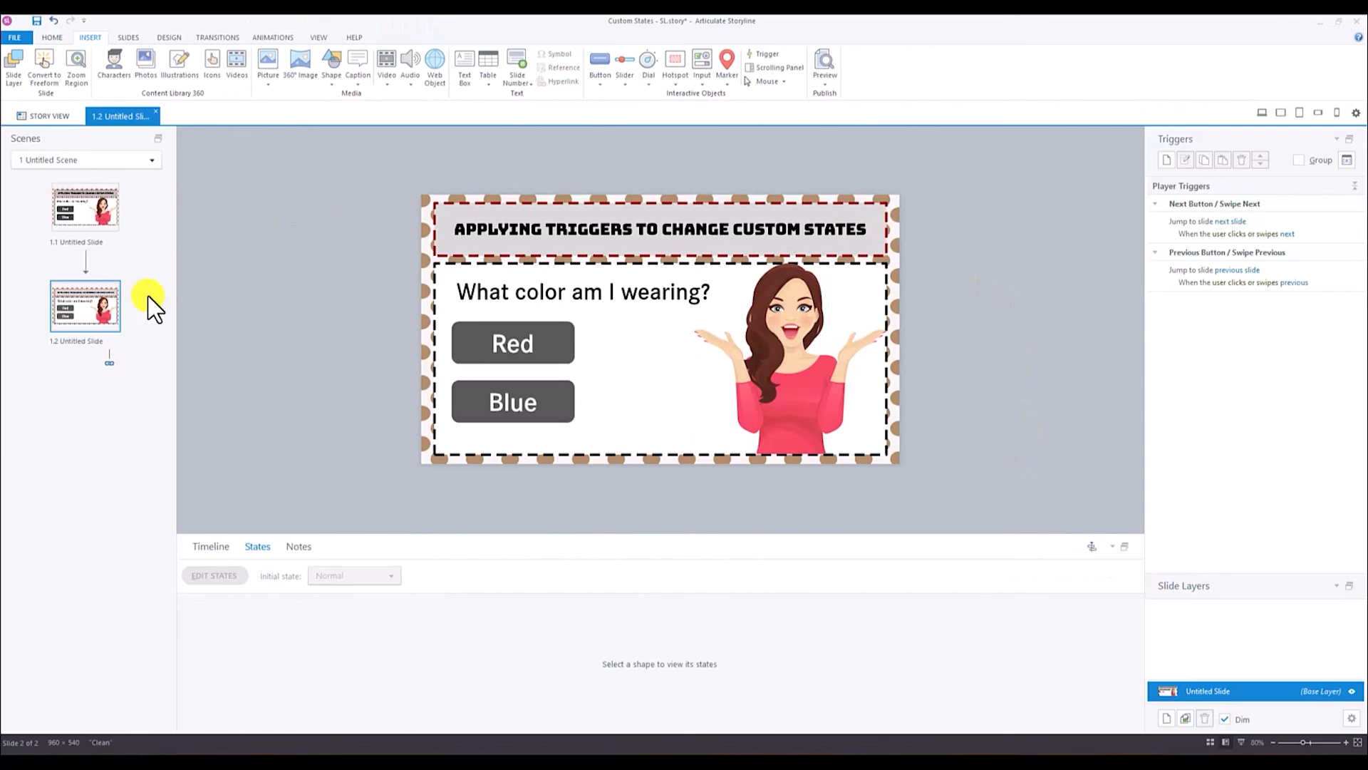
Step: Add a trigger to the Red button that changes the state of Picture 1 to lady_correct when the user clicks Rectangle 3
click(571, 338)
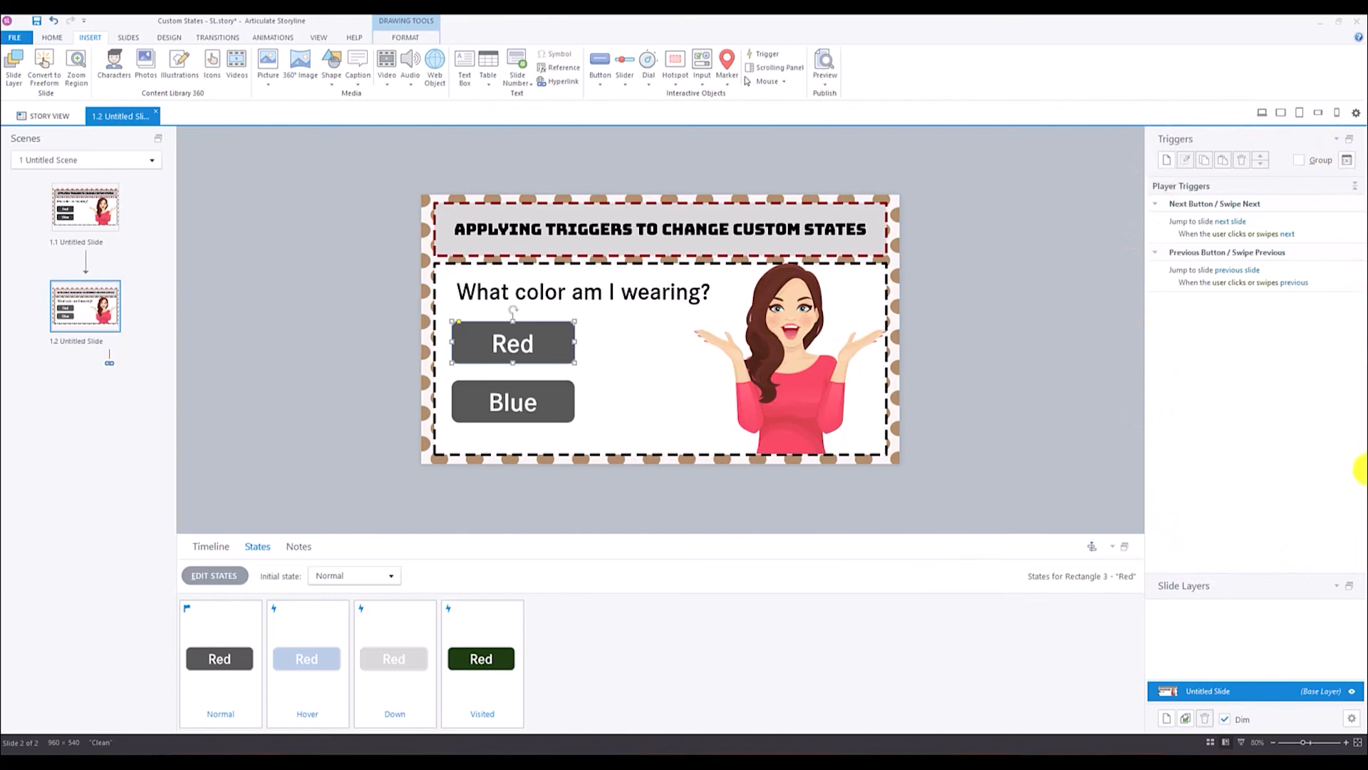
click(1168, 159)
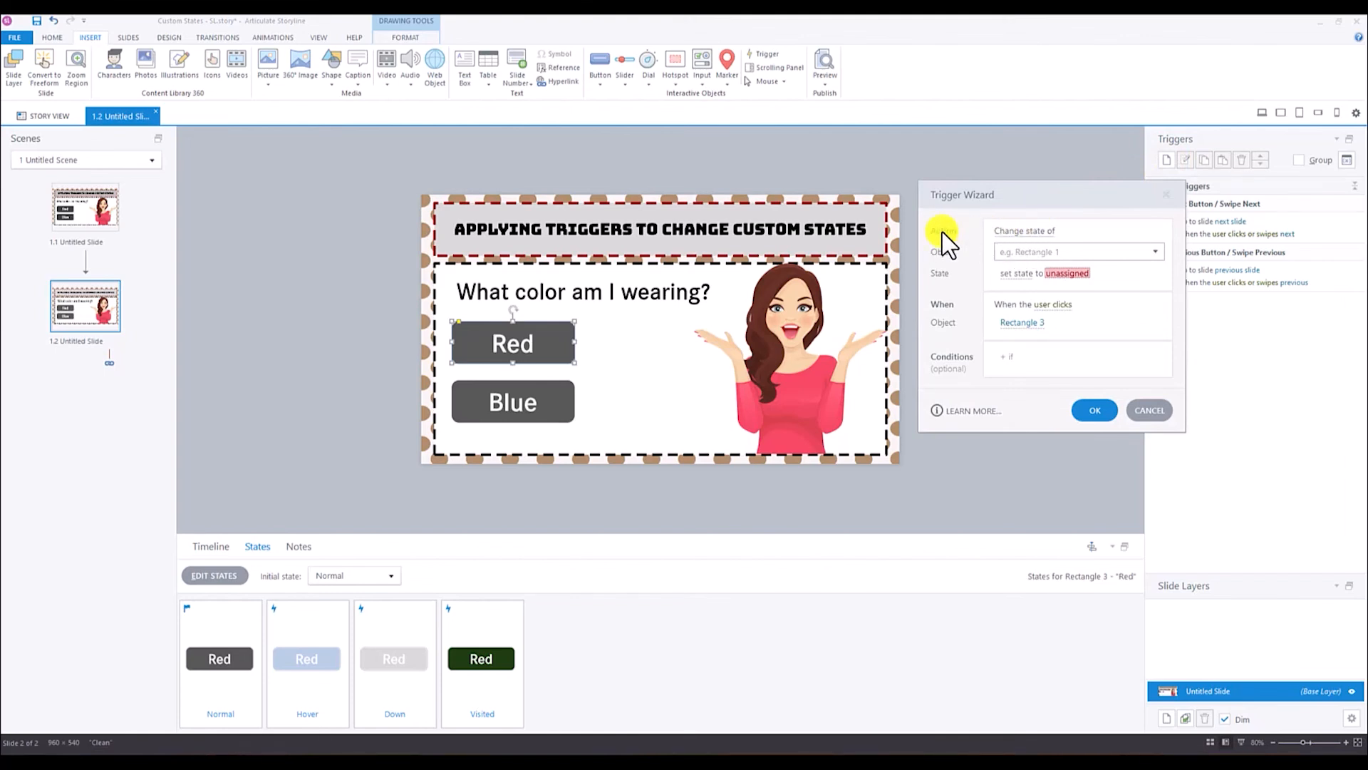
click(1035, 232)
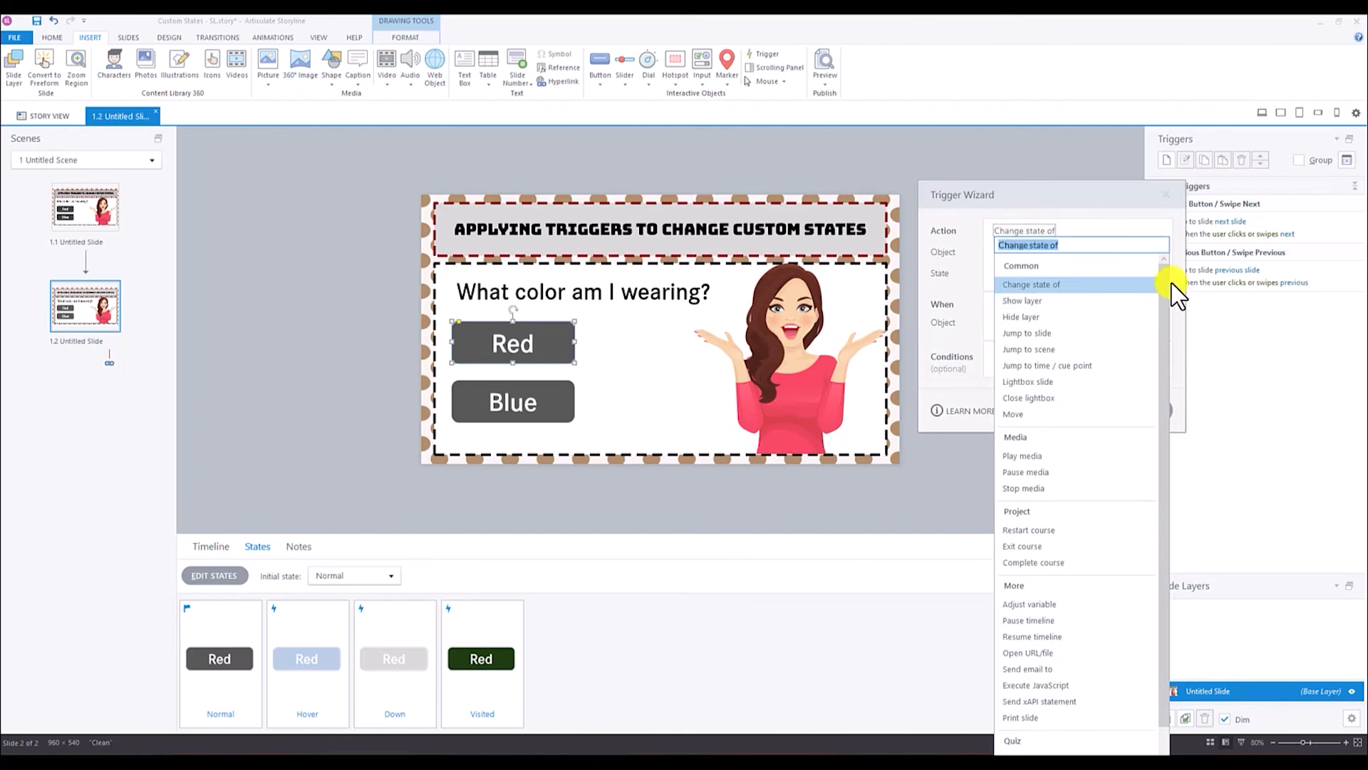
mouse_move(1165, 283)
mouse_down()
mouse_move(1172, 388)
mouse_move(1170, 277)
mouse_up()
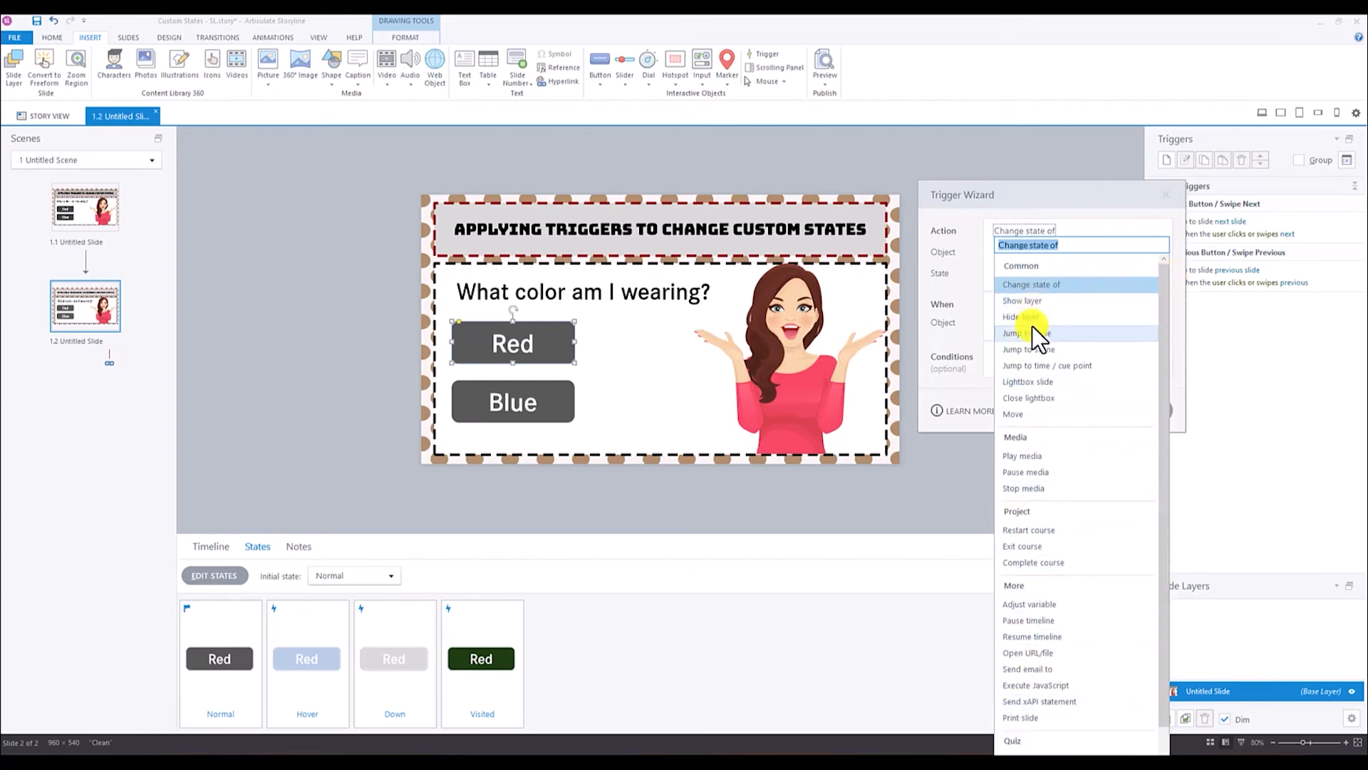
click(1032, 283)
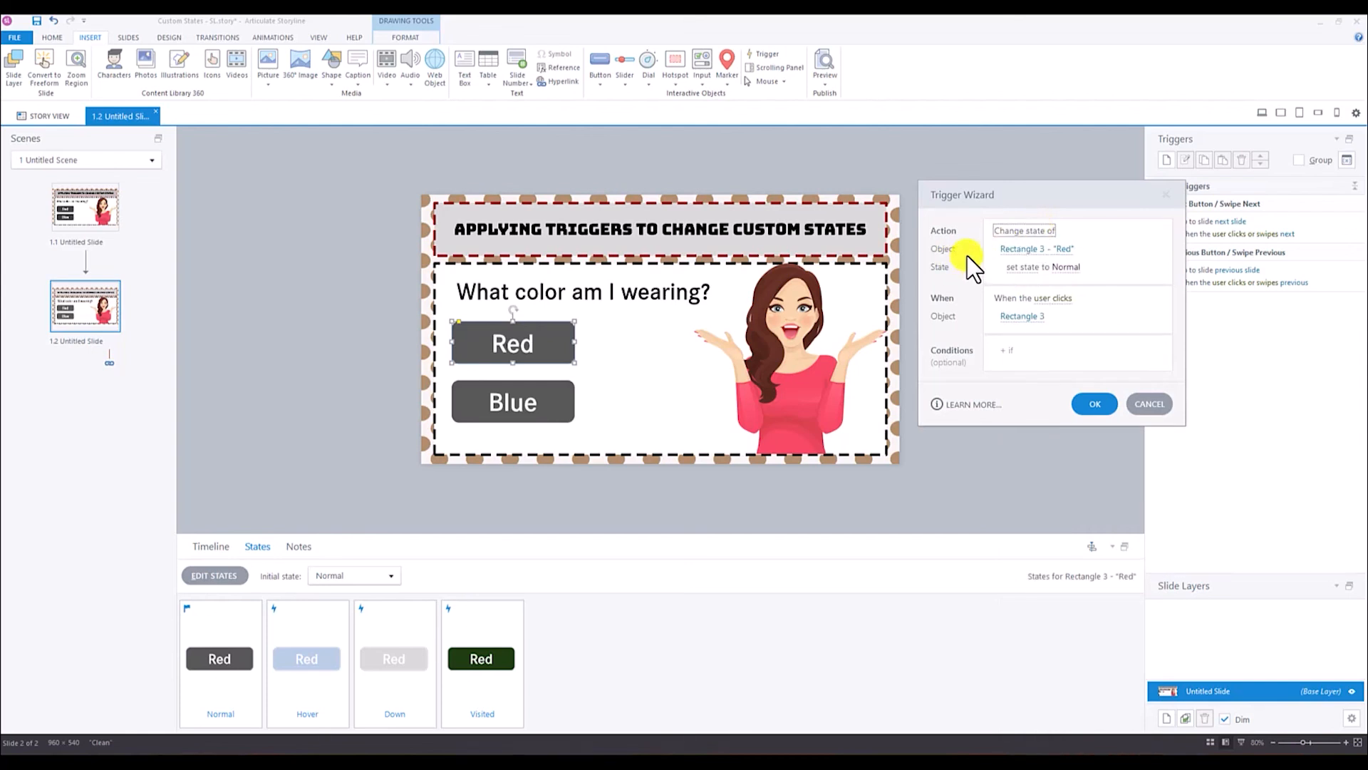
click(1030, 251)
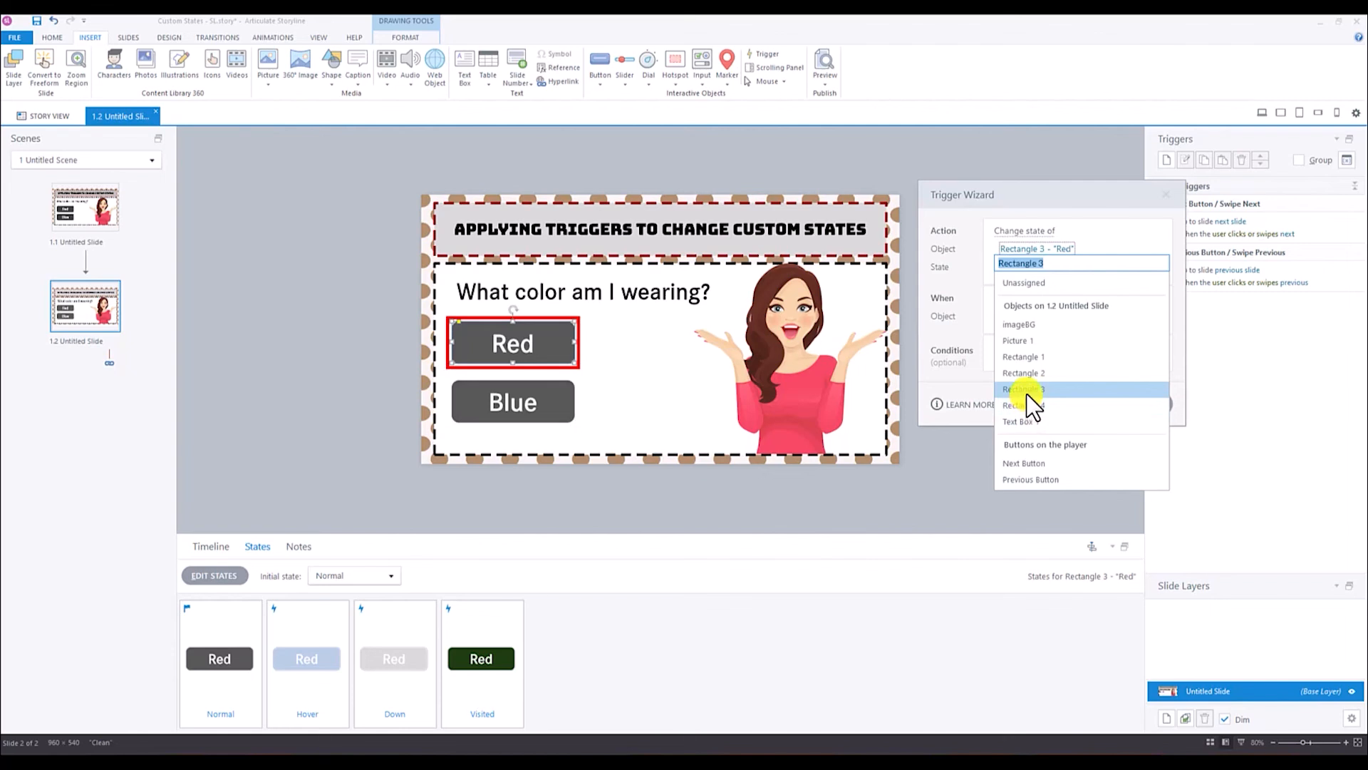
click(1019, 340)
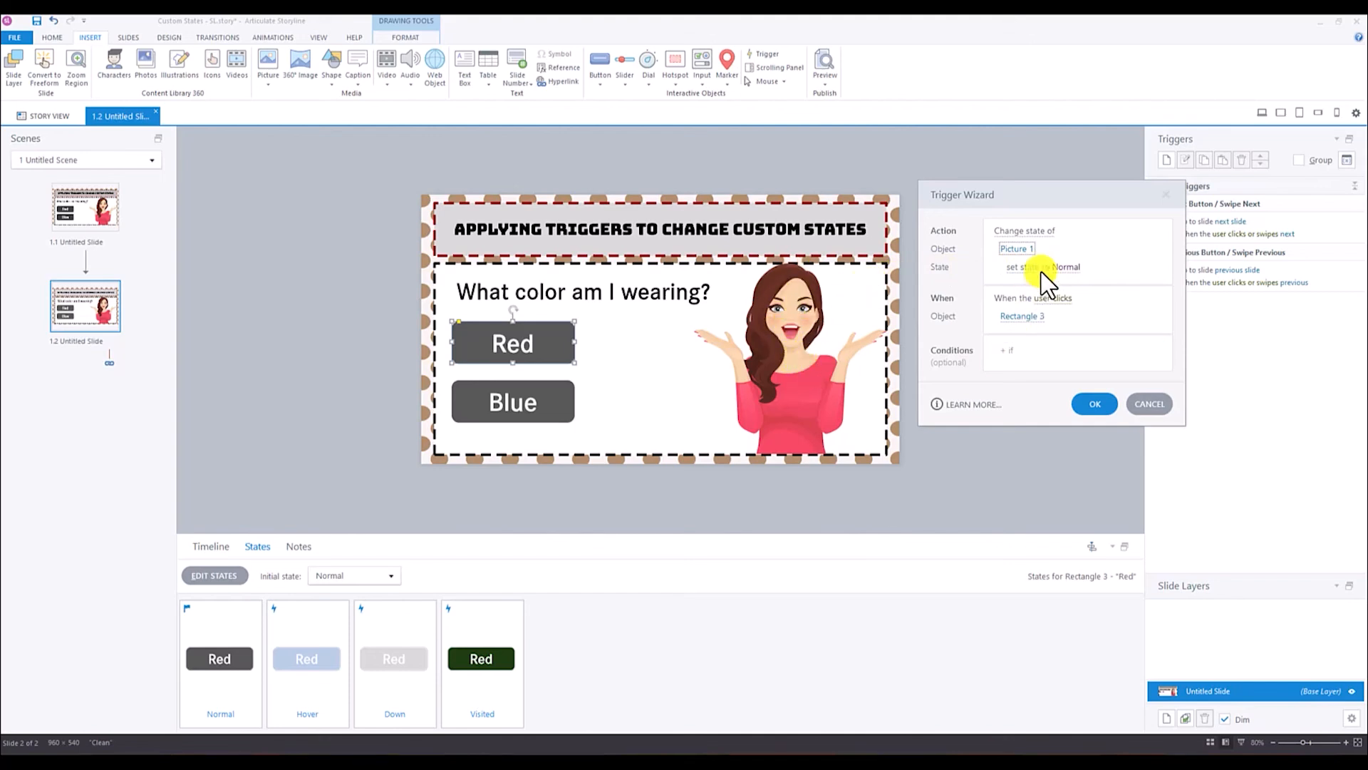
click(1065, 269)
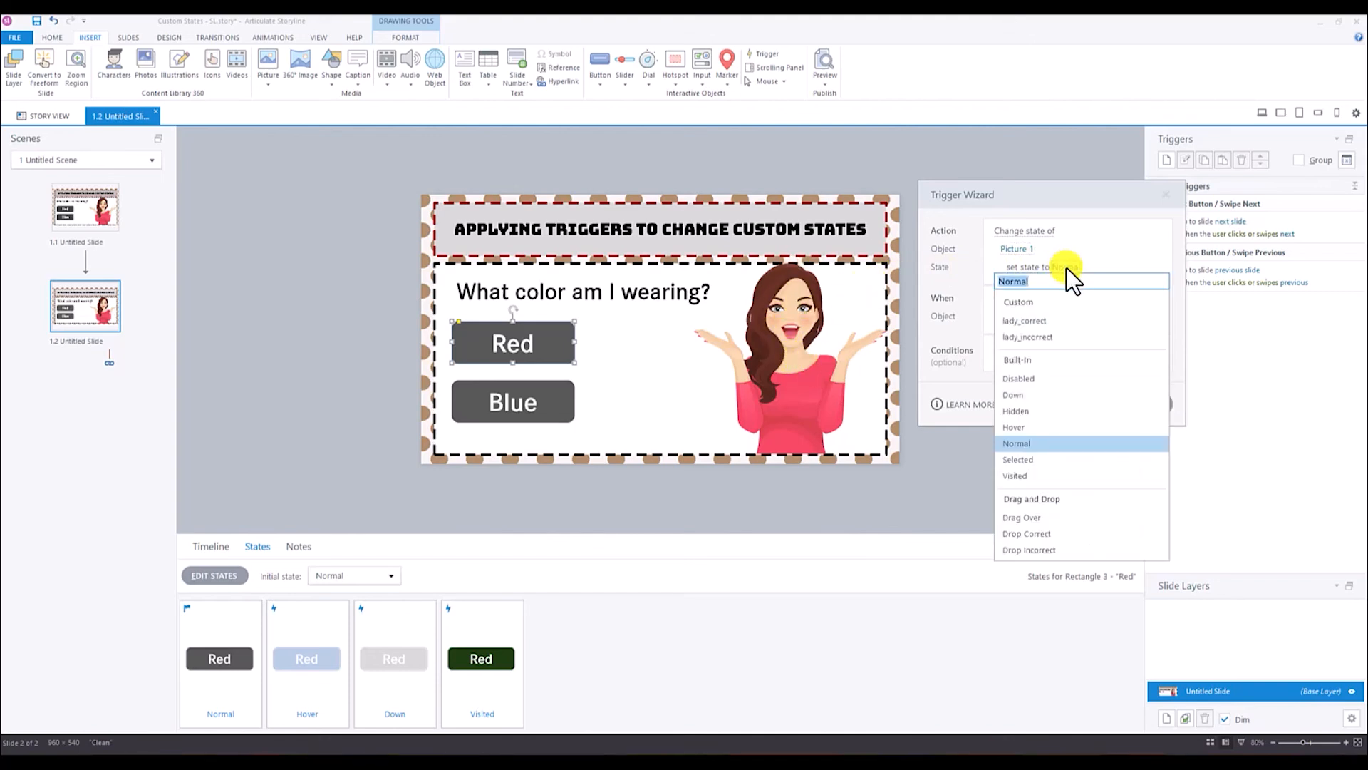
click(1027, 322)
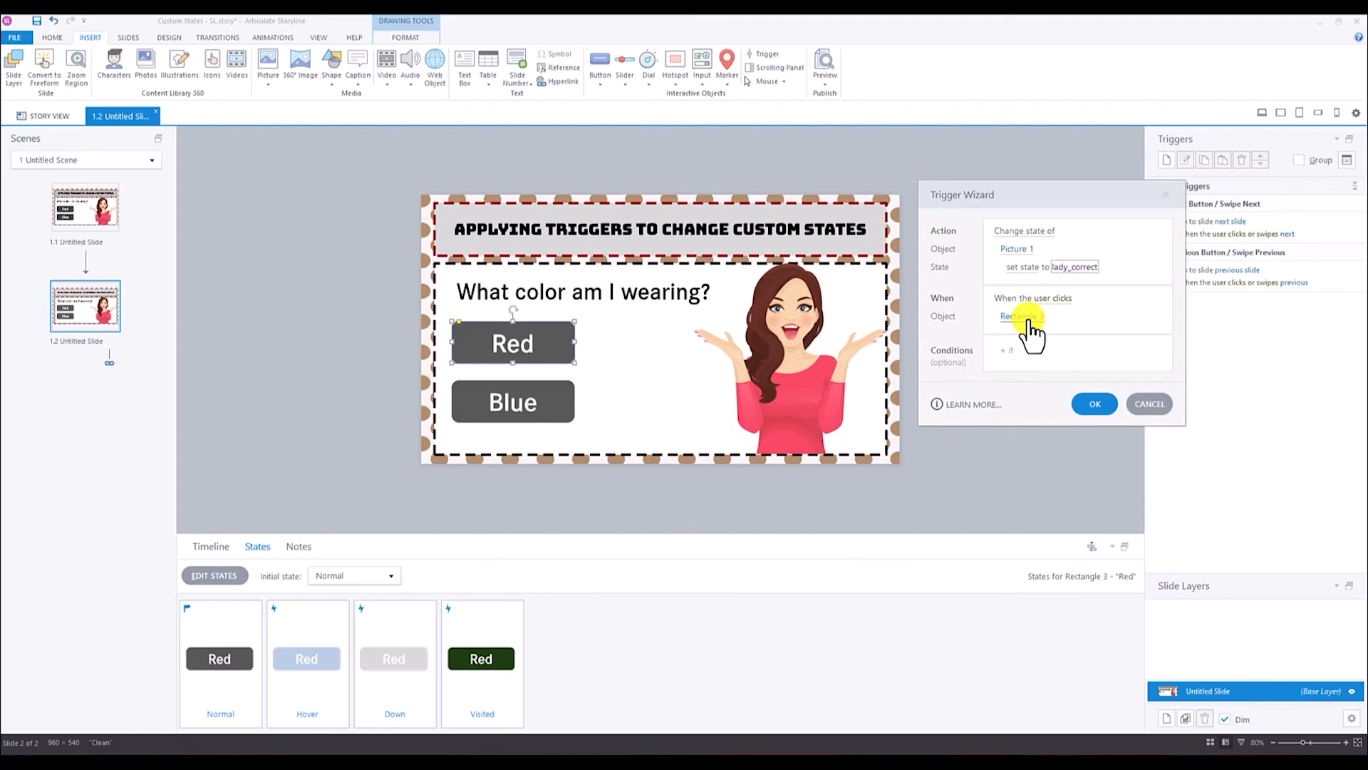
click(1028, 320)
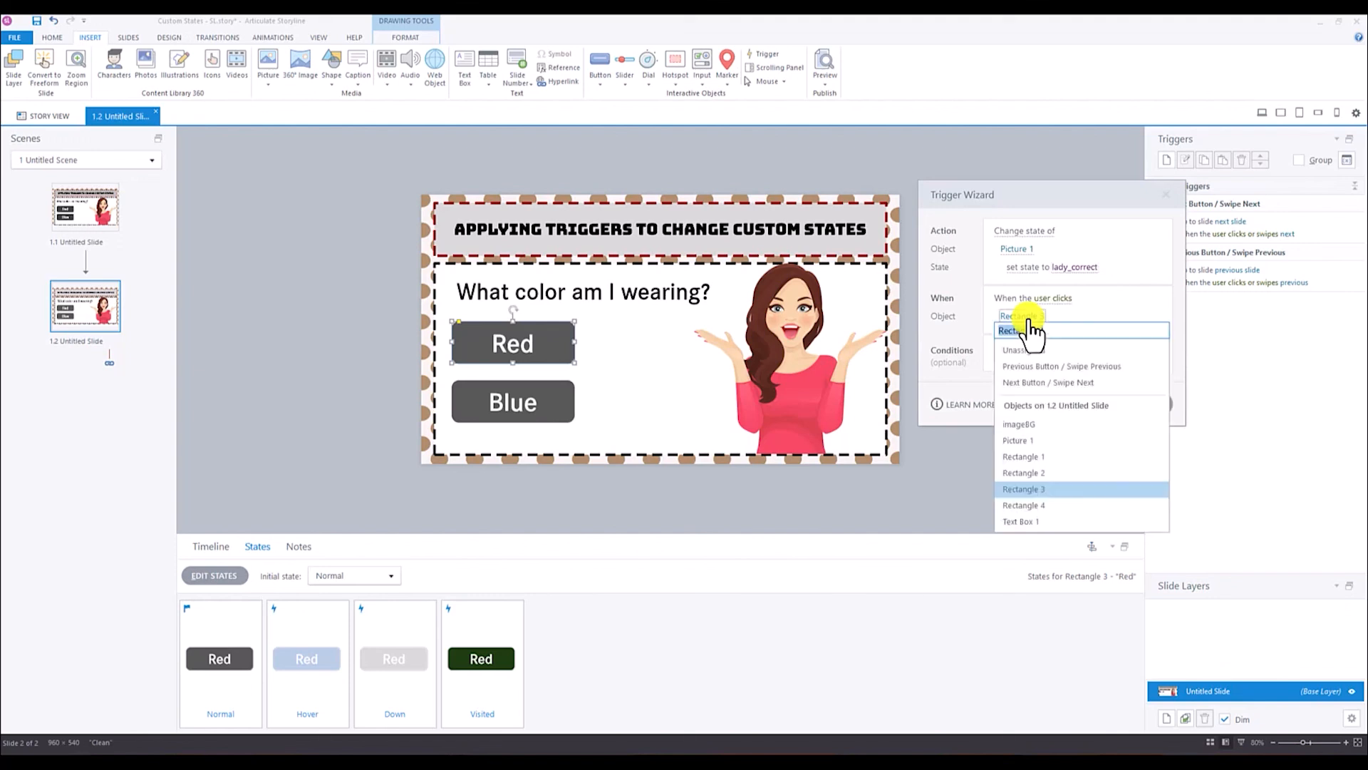
click(1033, 489)
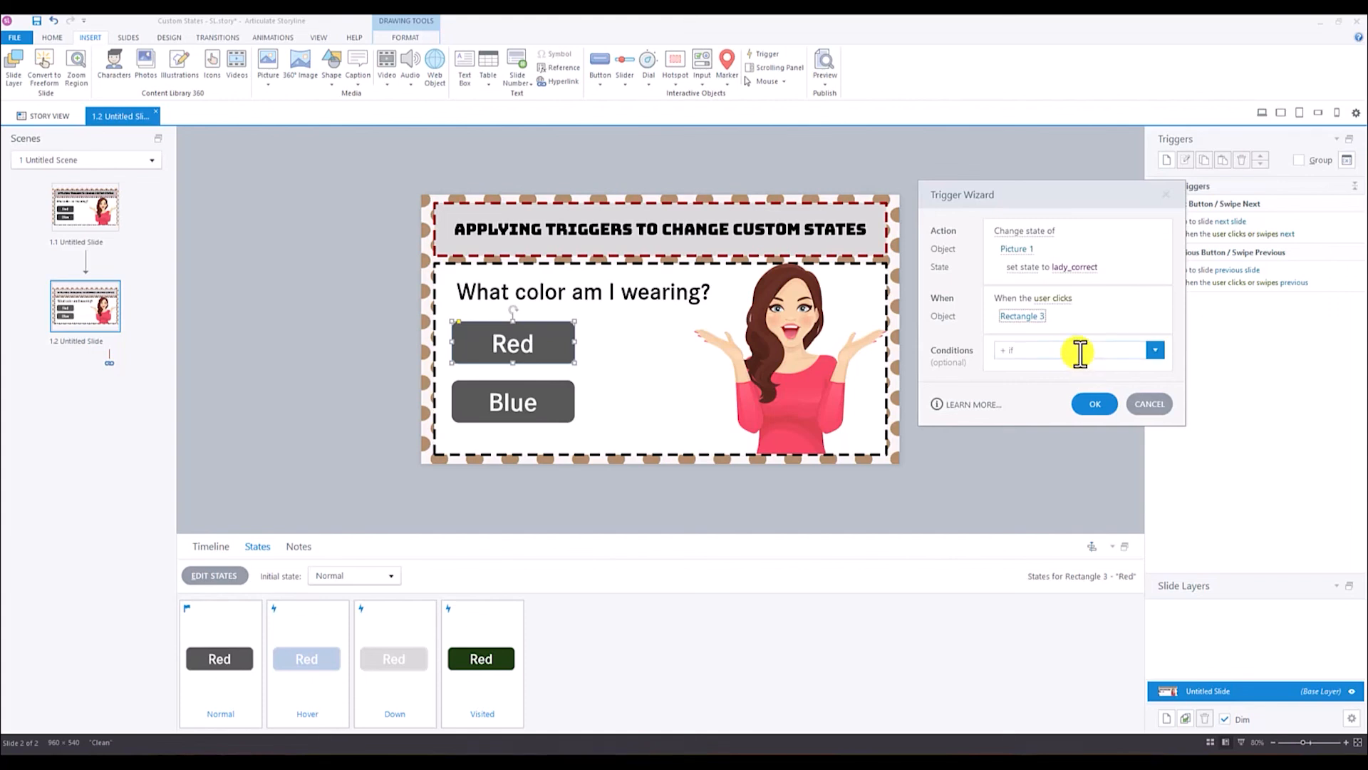
click(1104, 400)
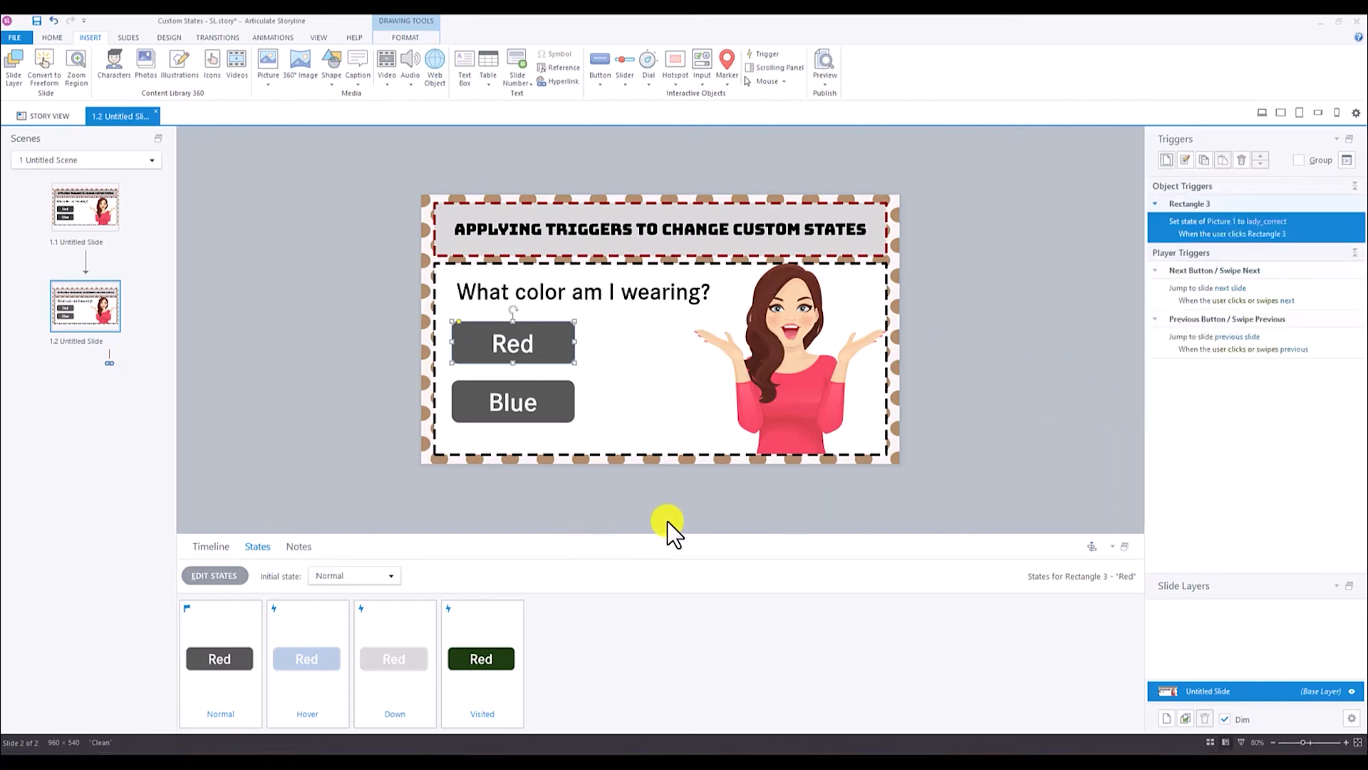
Step: Rename the Blue button's object in the timeline to Blue BTN
click(221, 548)
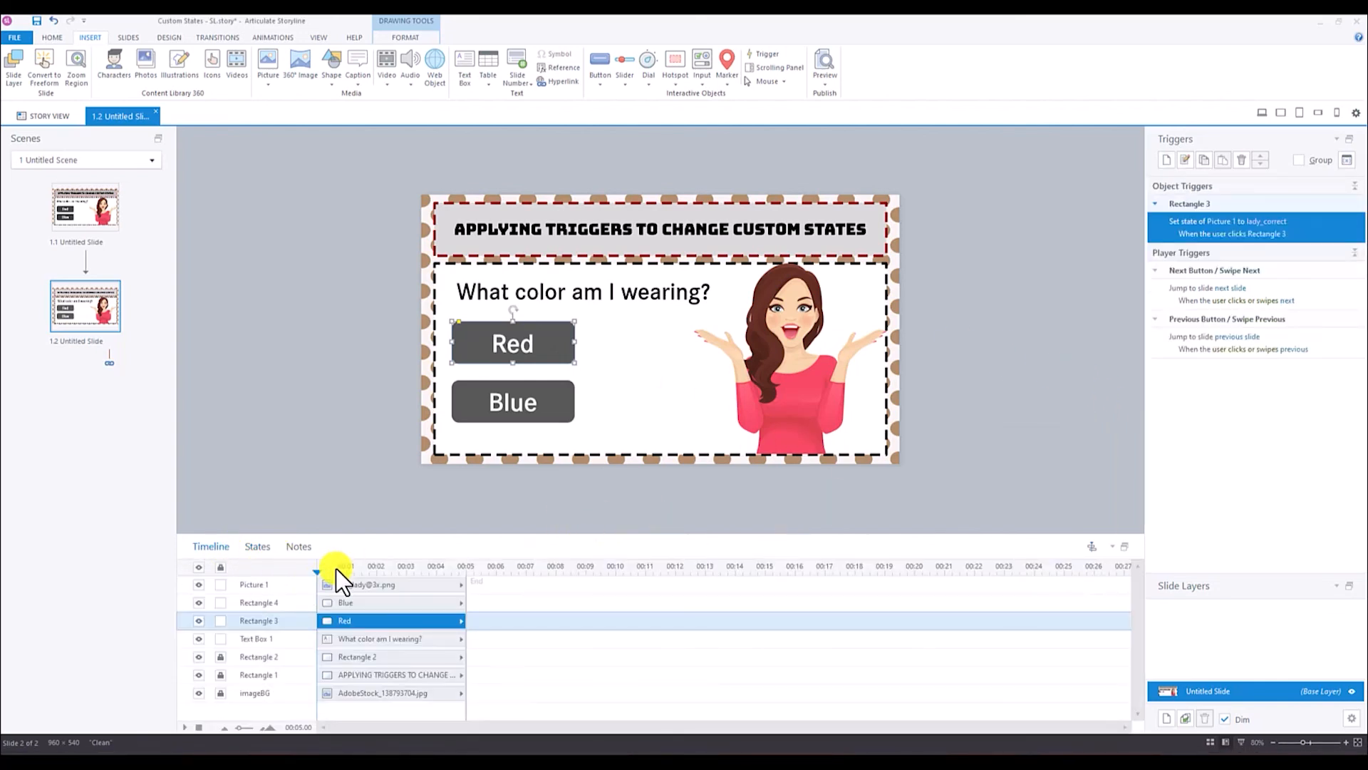
click(560, 389)
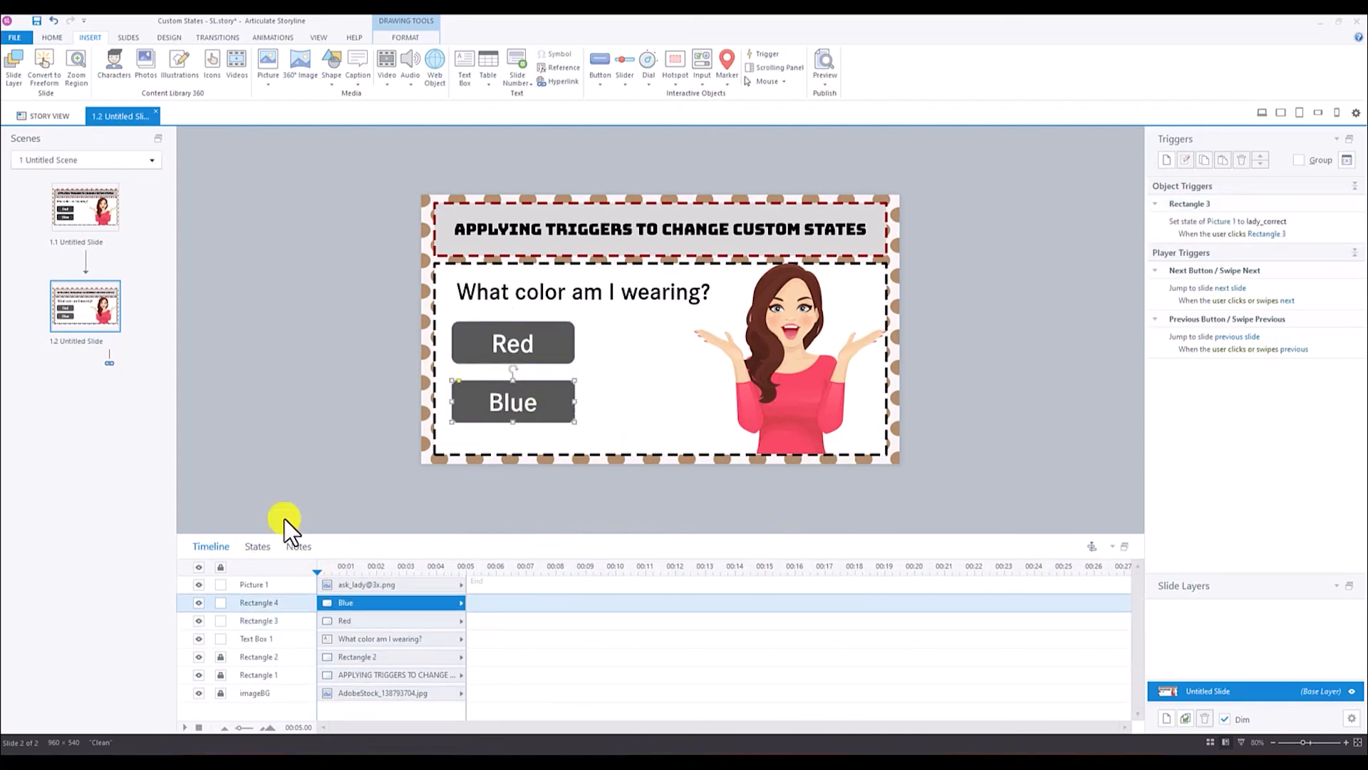
double_click(258, 602)
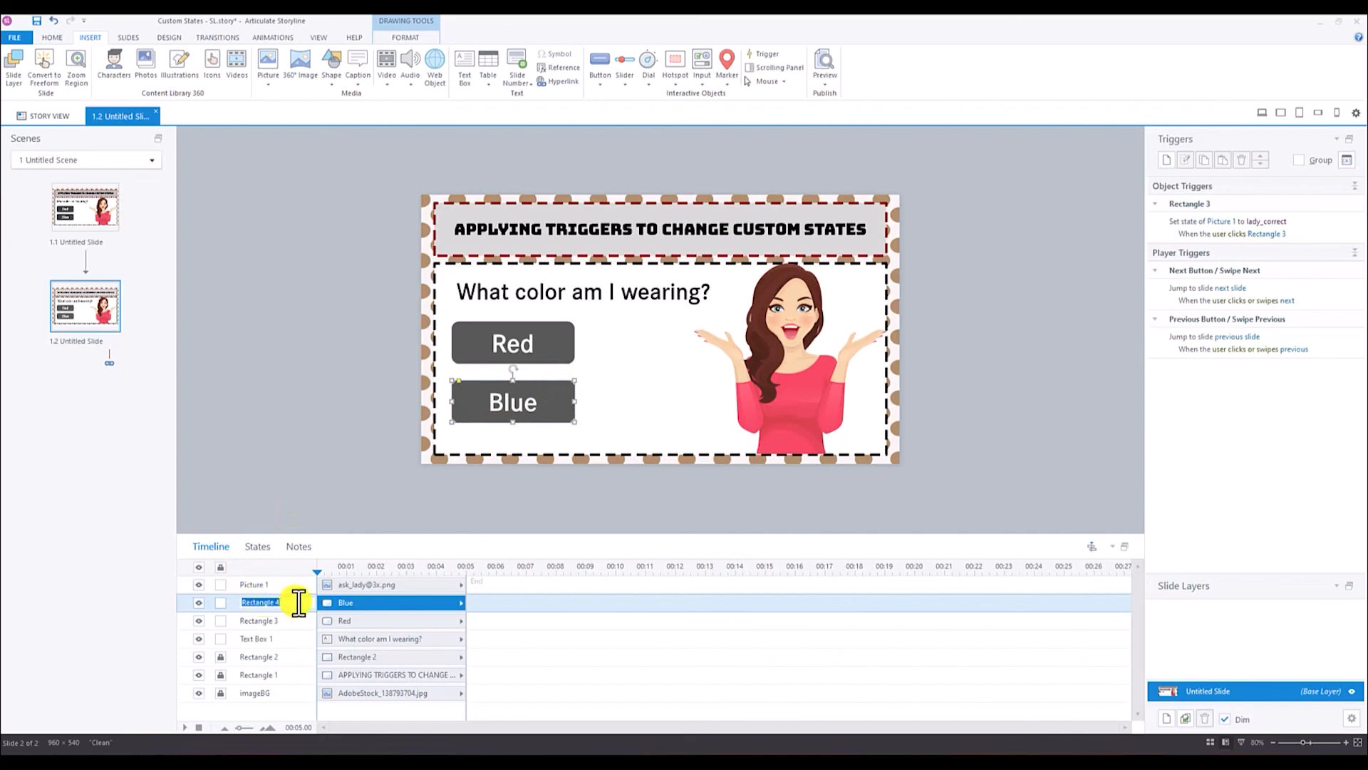
text(Blue BTN)
key(Return)
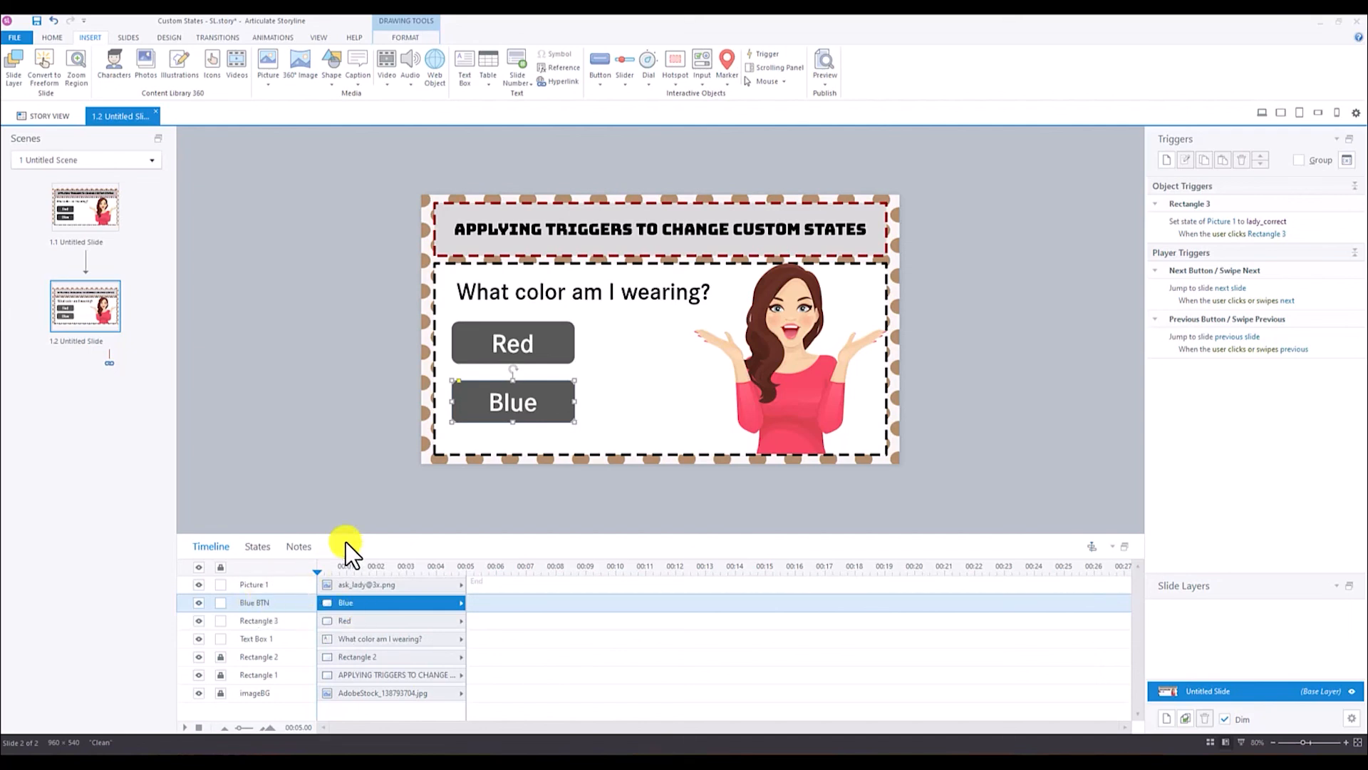
Step: Rename the lady picture's object in the timeline to LADY and deselect it
click(808, 425)
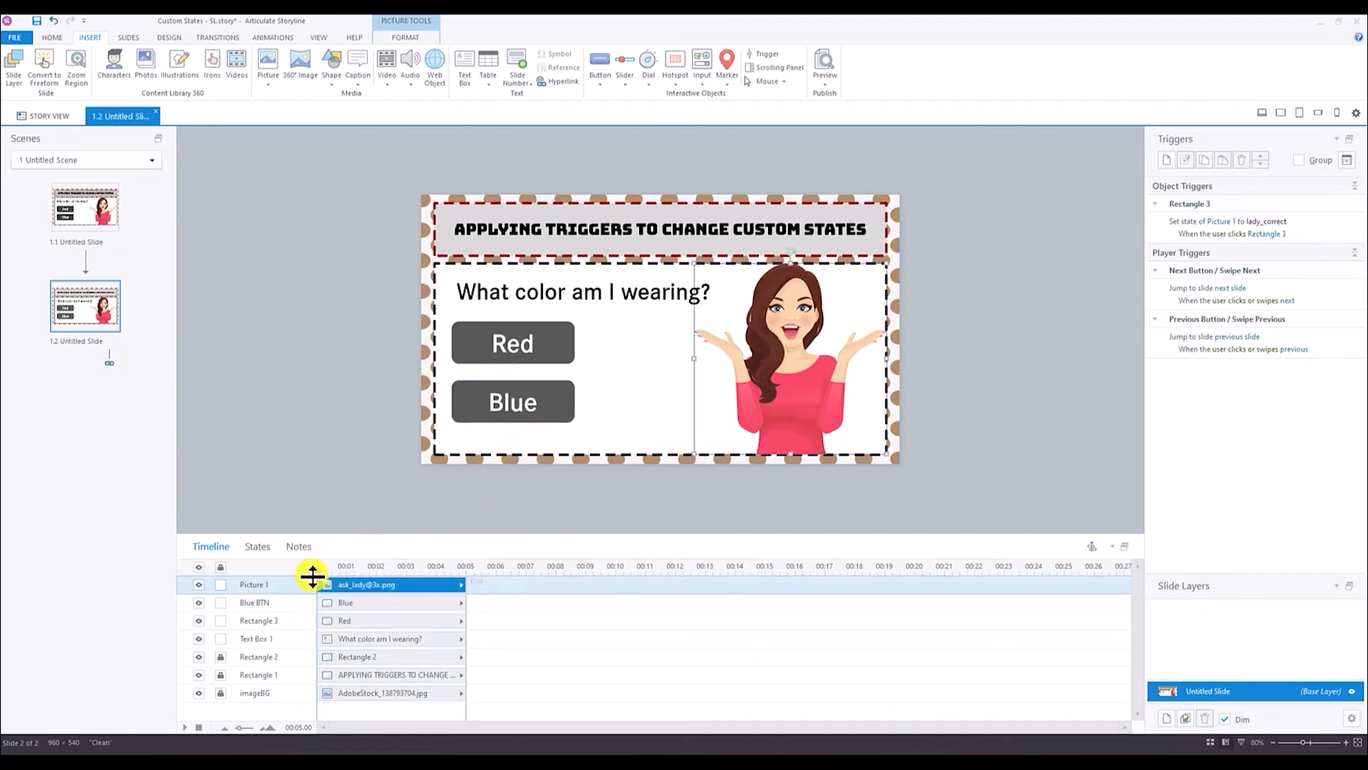
double_click(253, 585)
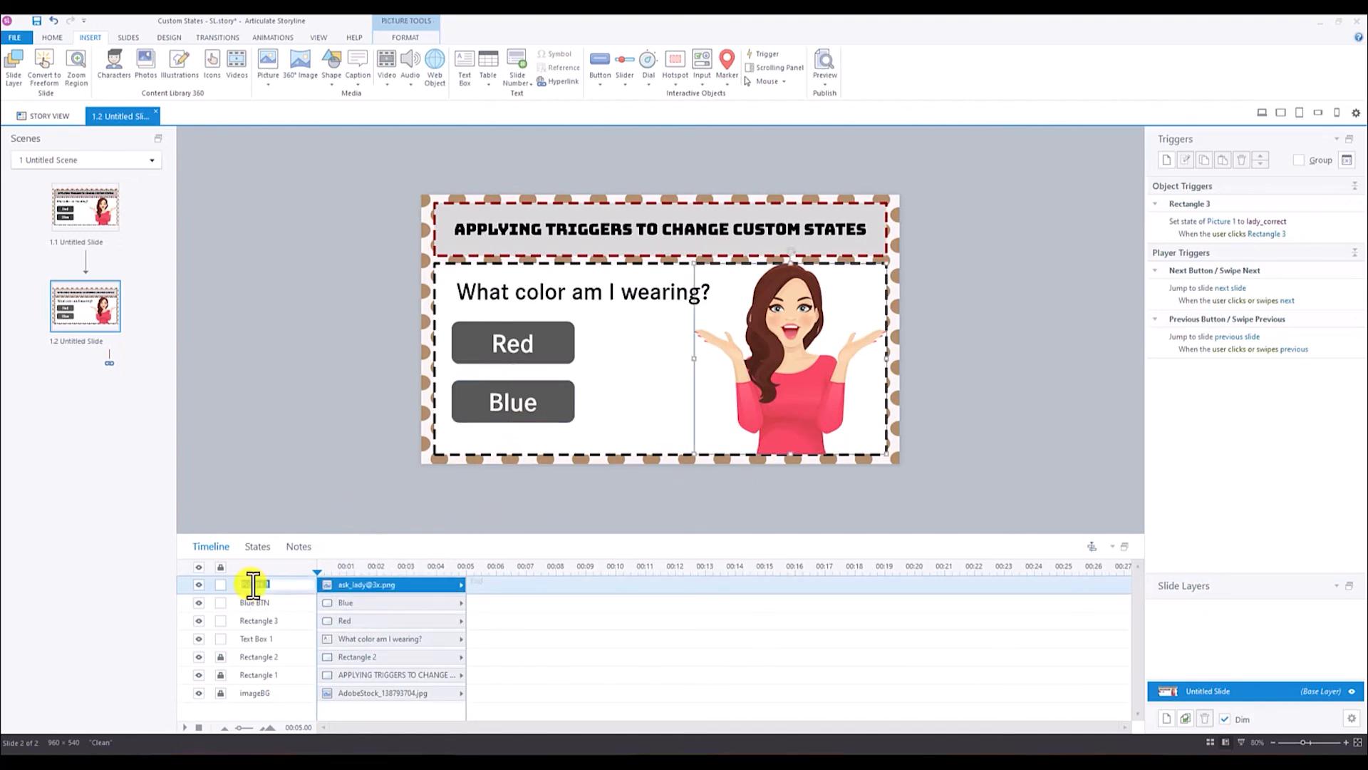
text(lADY)
key(Return)
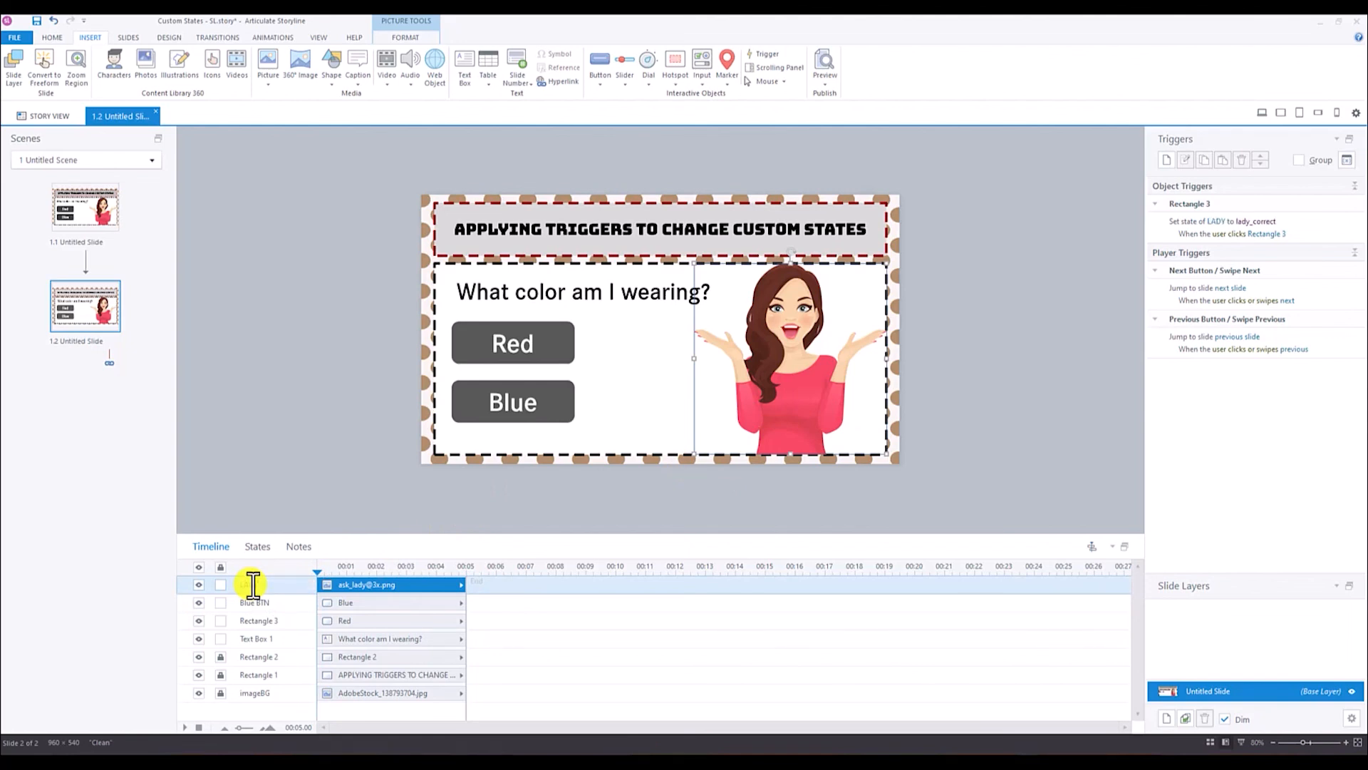
click(953, 428)
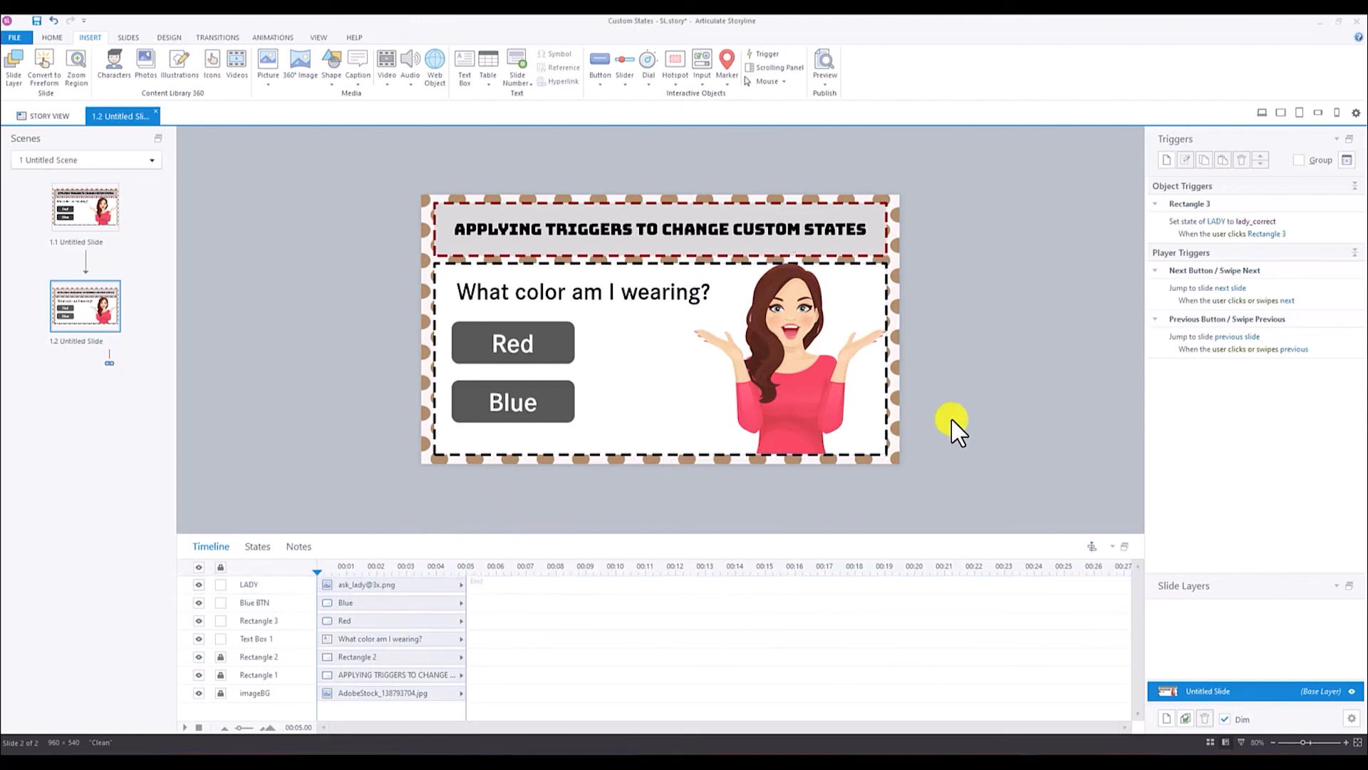
Step: Add a trigger to the Blue button that changes the state of LADY to lady_incorrect when the user clicks Blue BTN
click(571, 397)
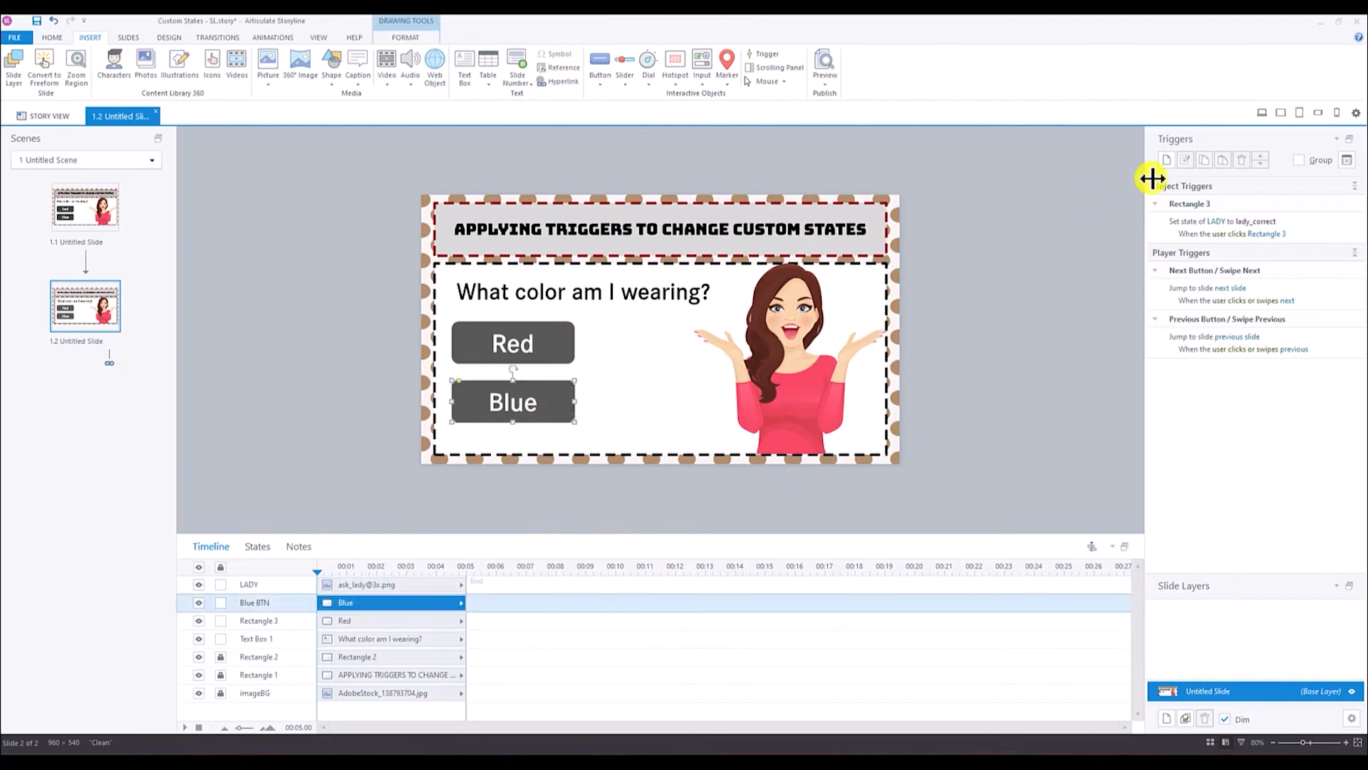
click(1167, 159)
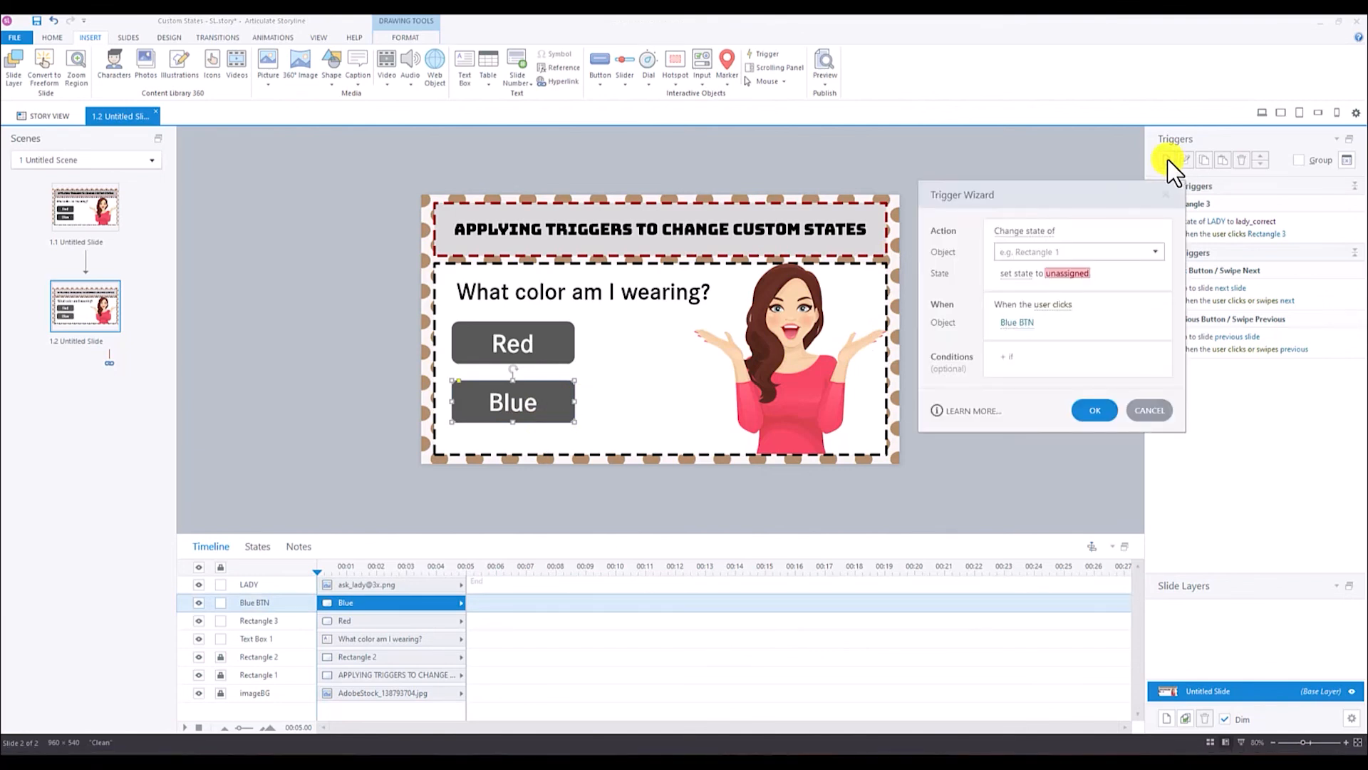
click(1027, 232)
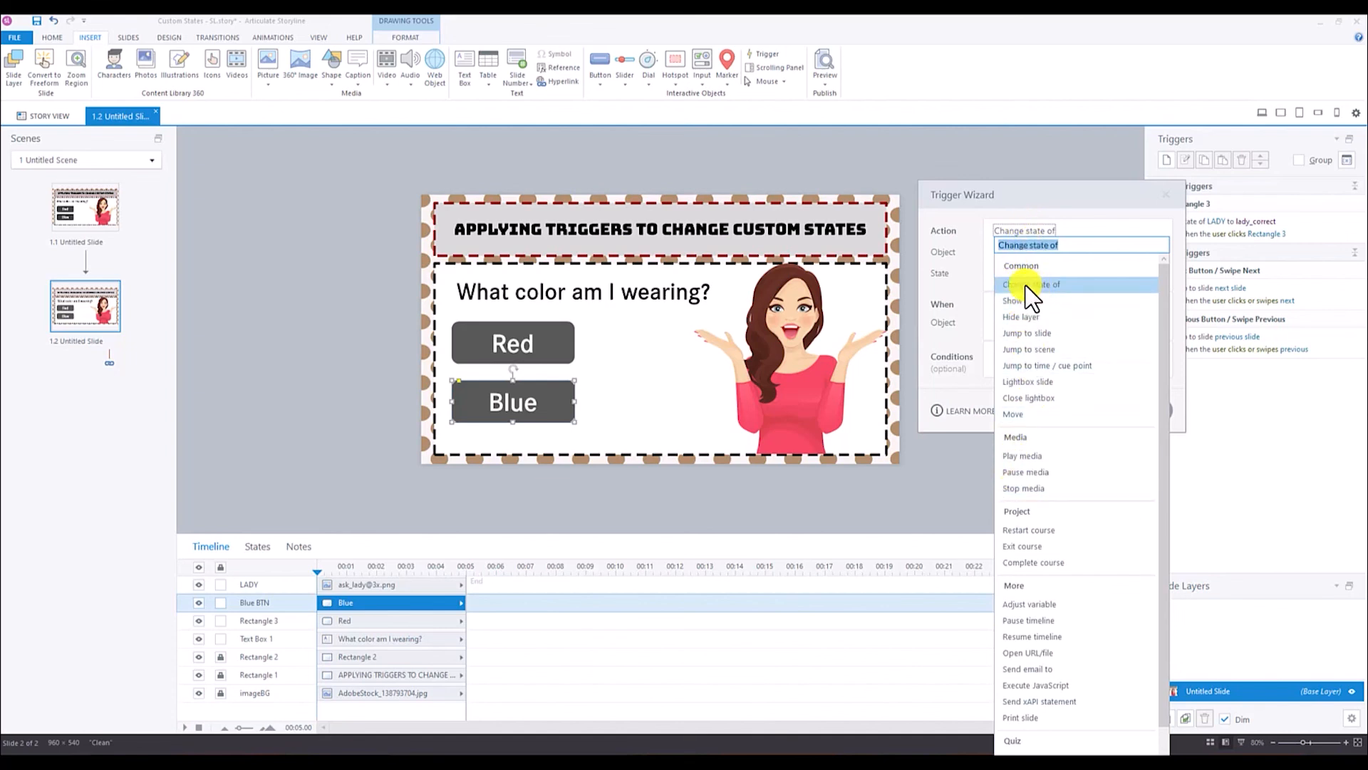
click(1024, 285)
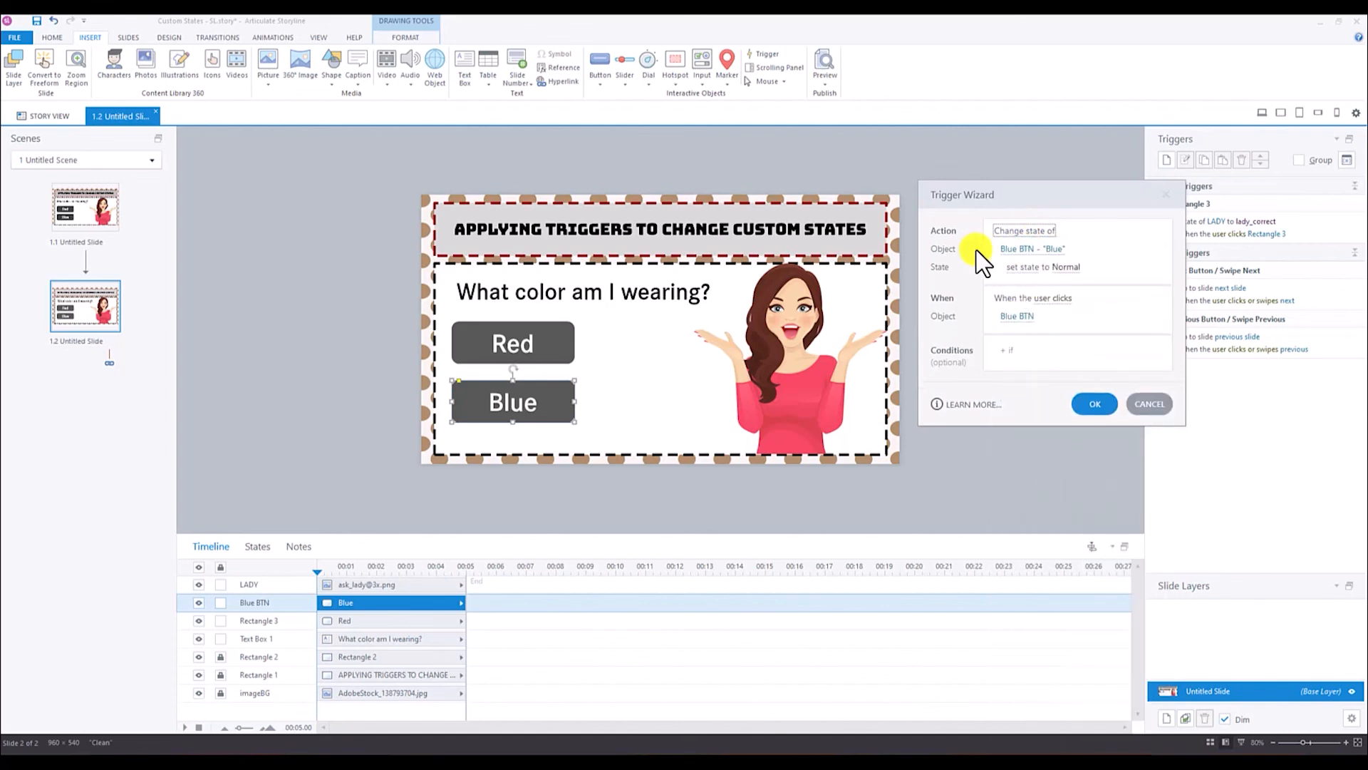
click(1019, 251)
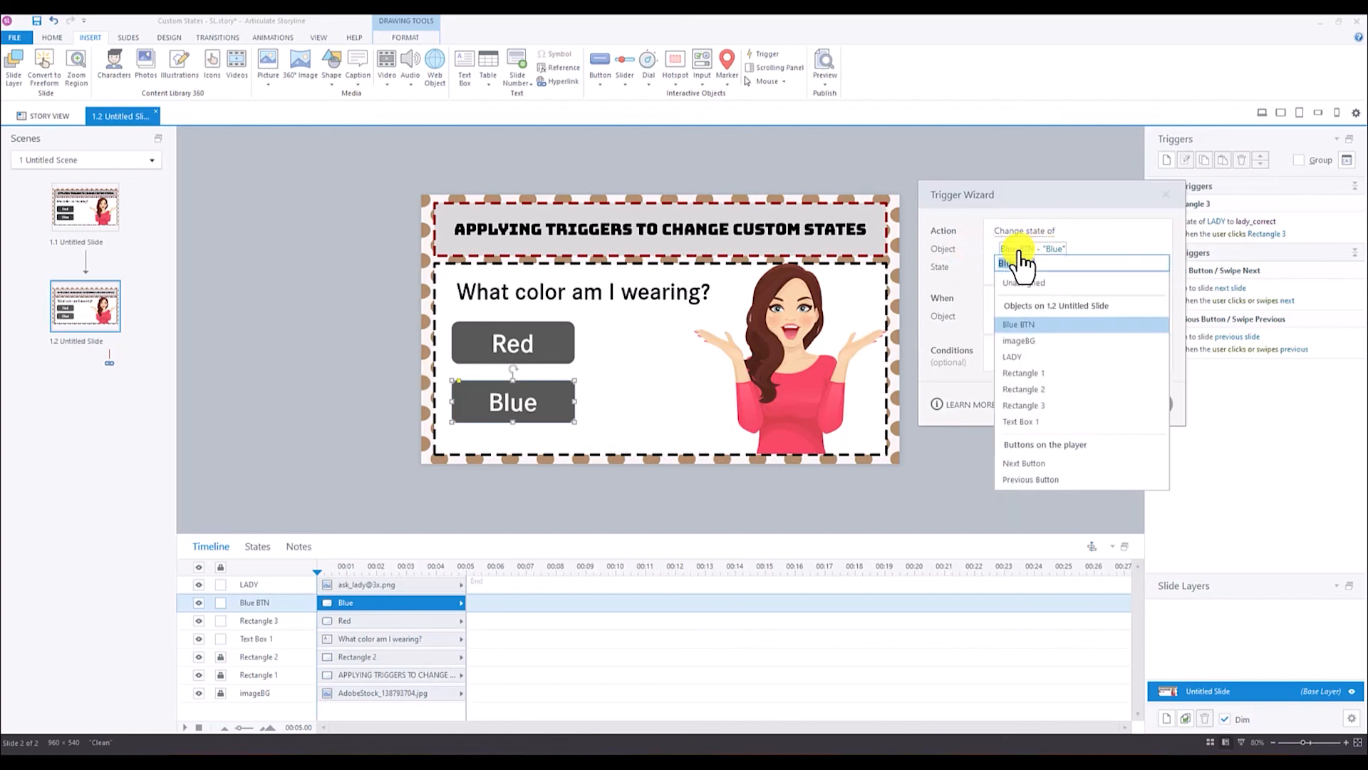
click(1015, 326)
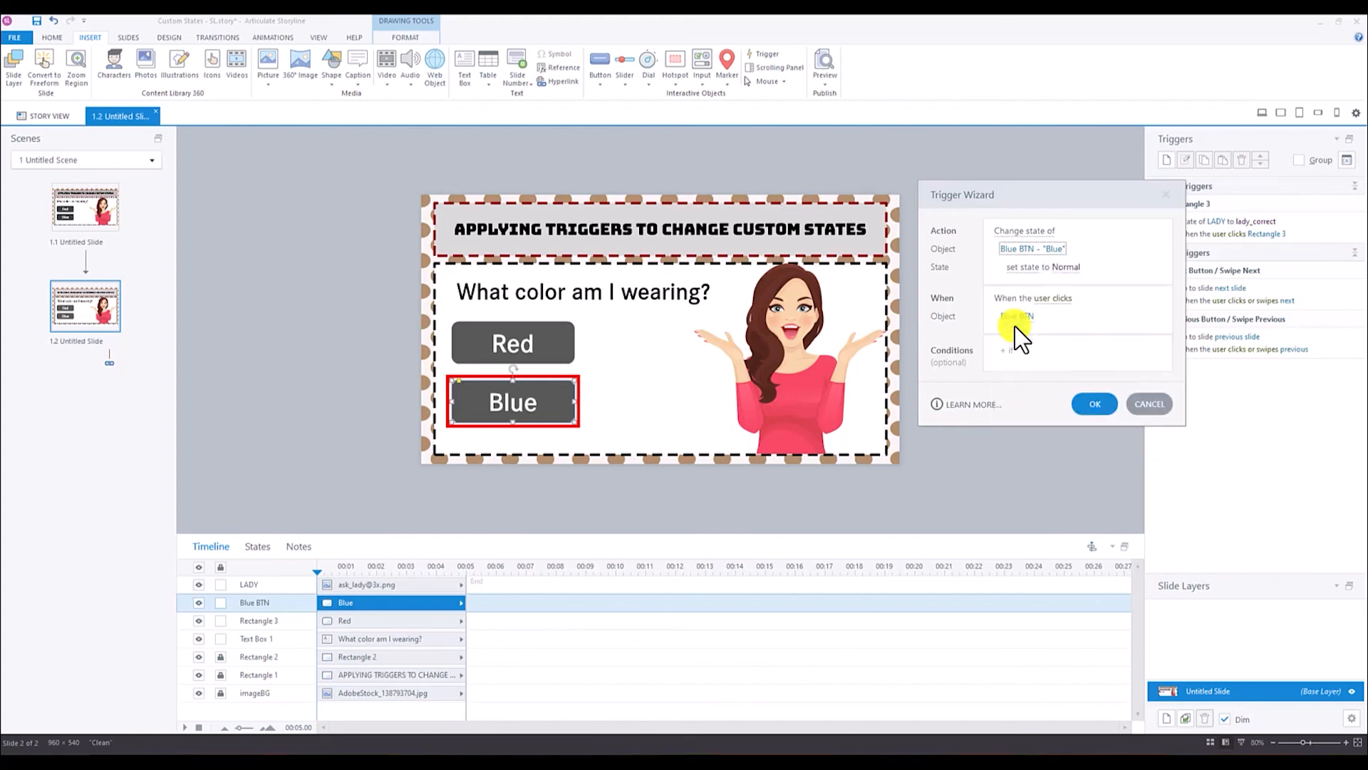
click(1024, 253)
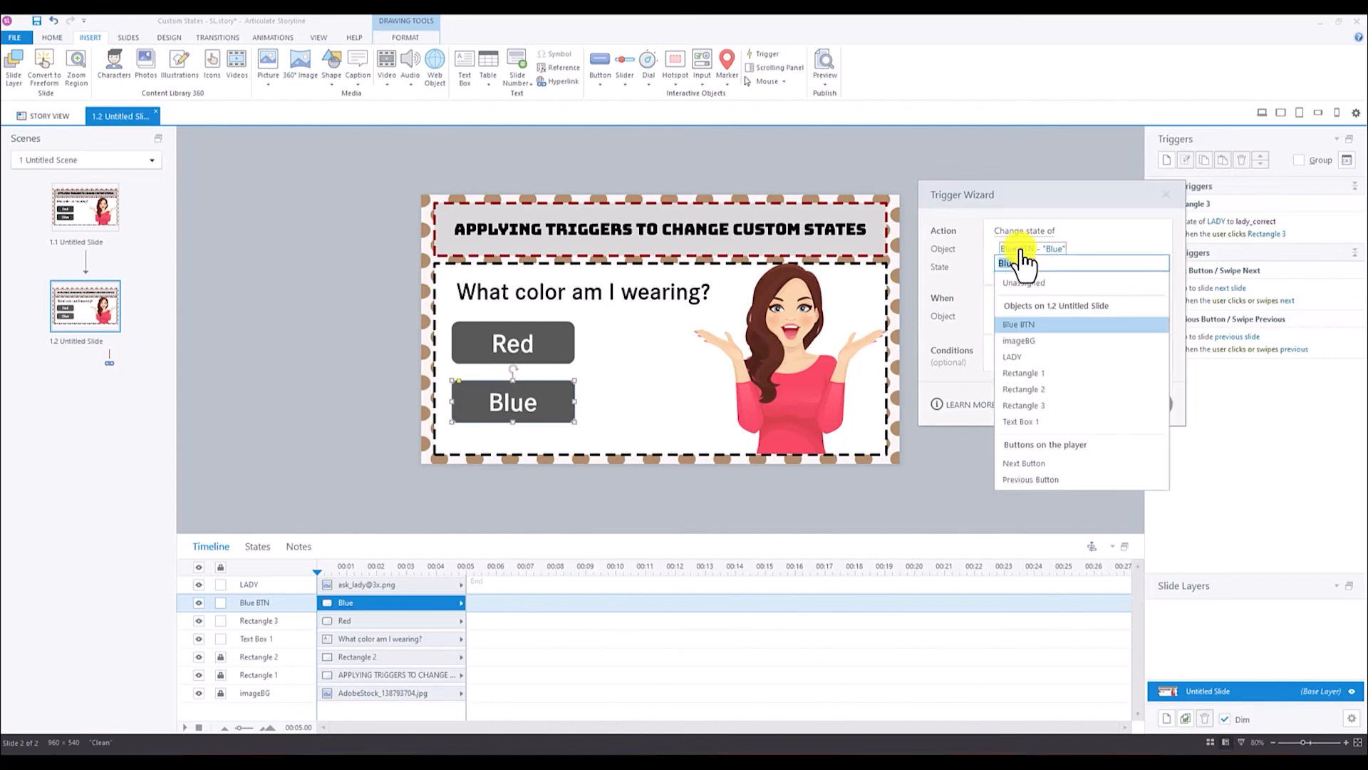
click(1010, 357)
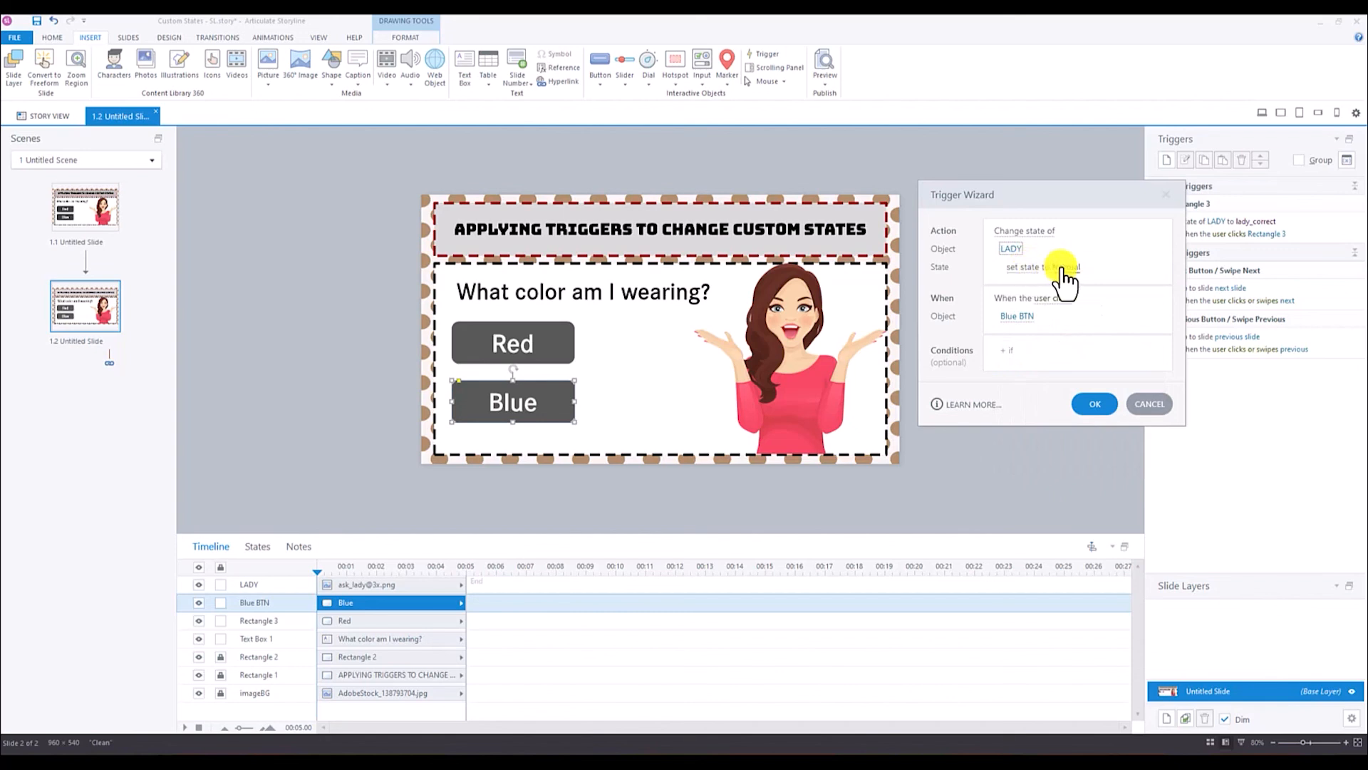
click(1065, 267)
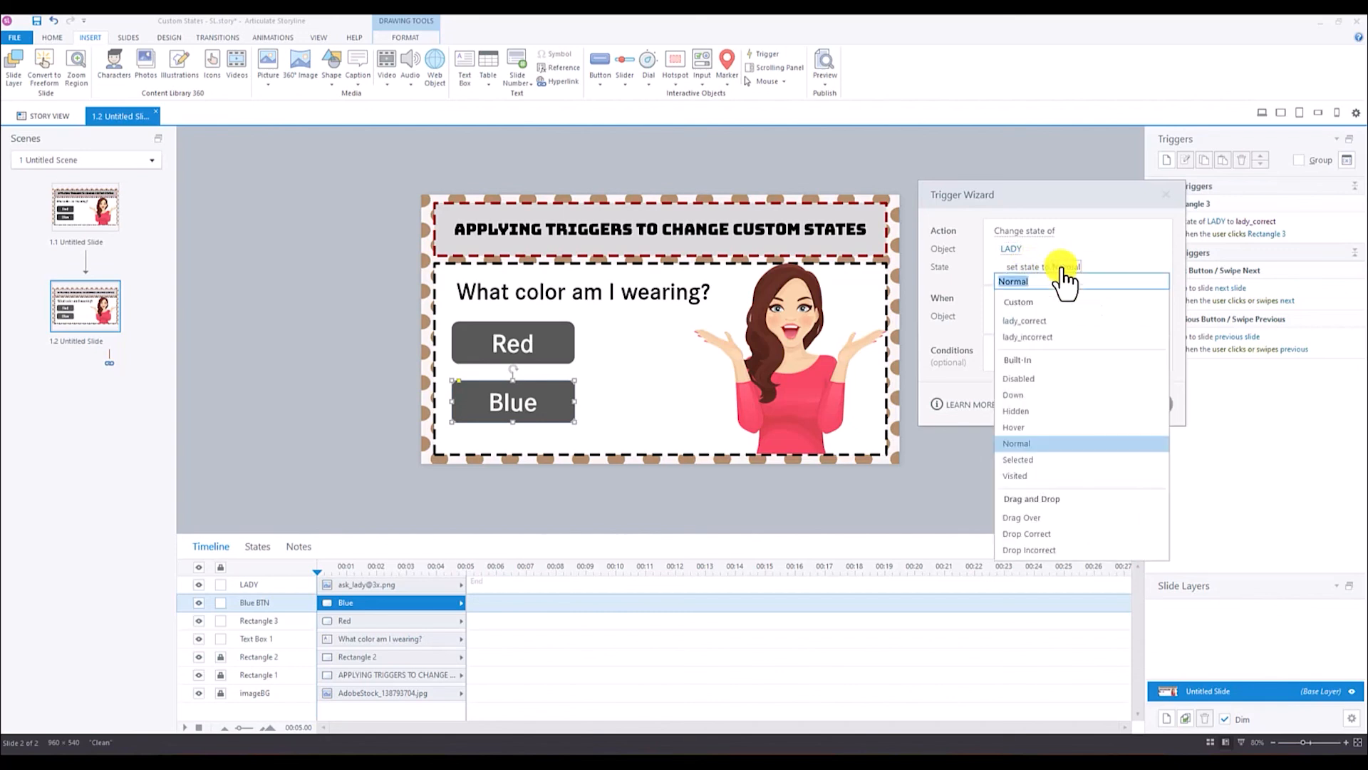
click(1020, 336)
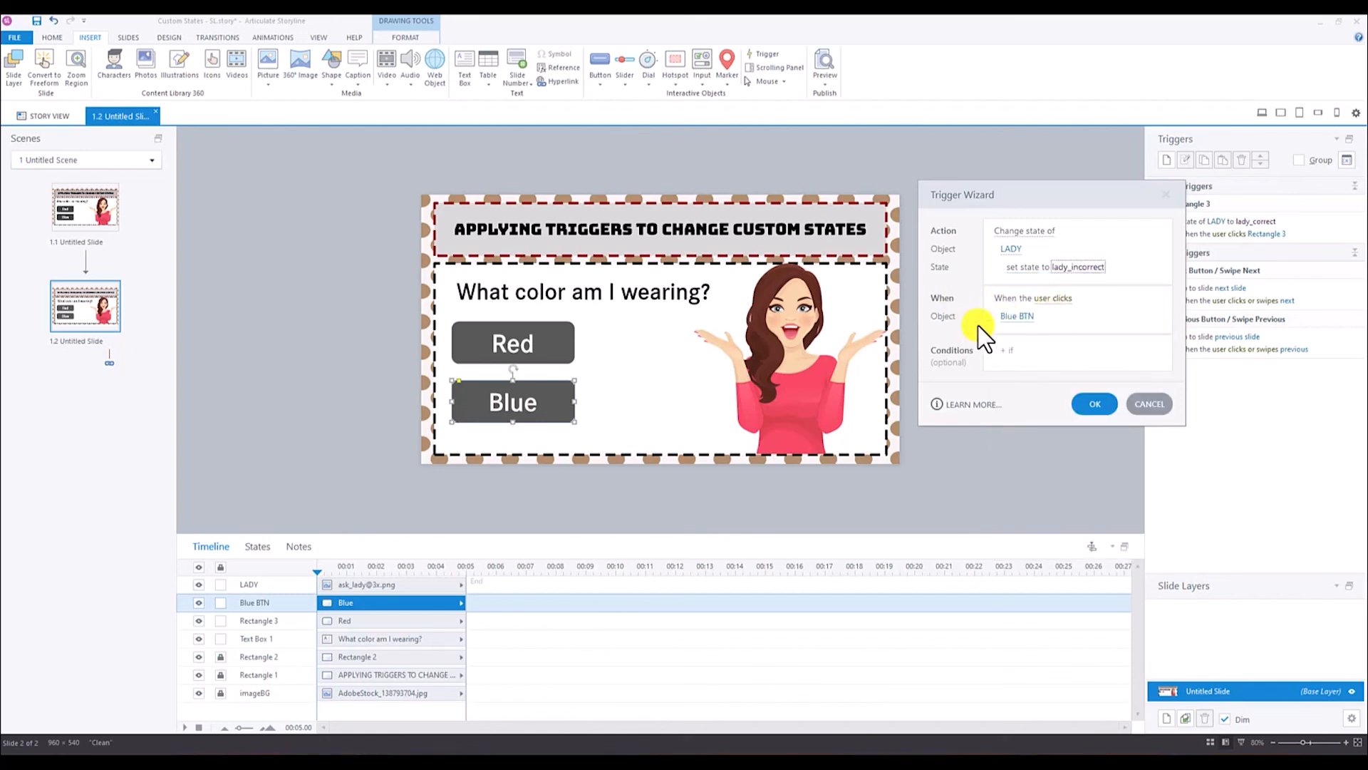
click(1018, 317)
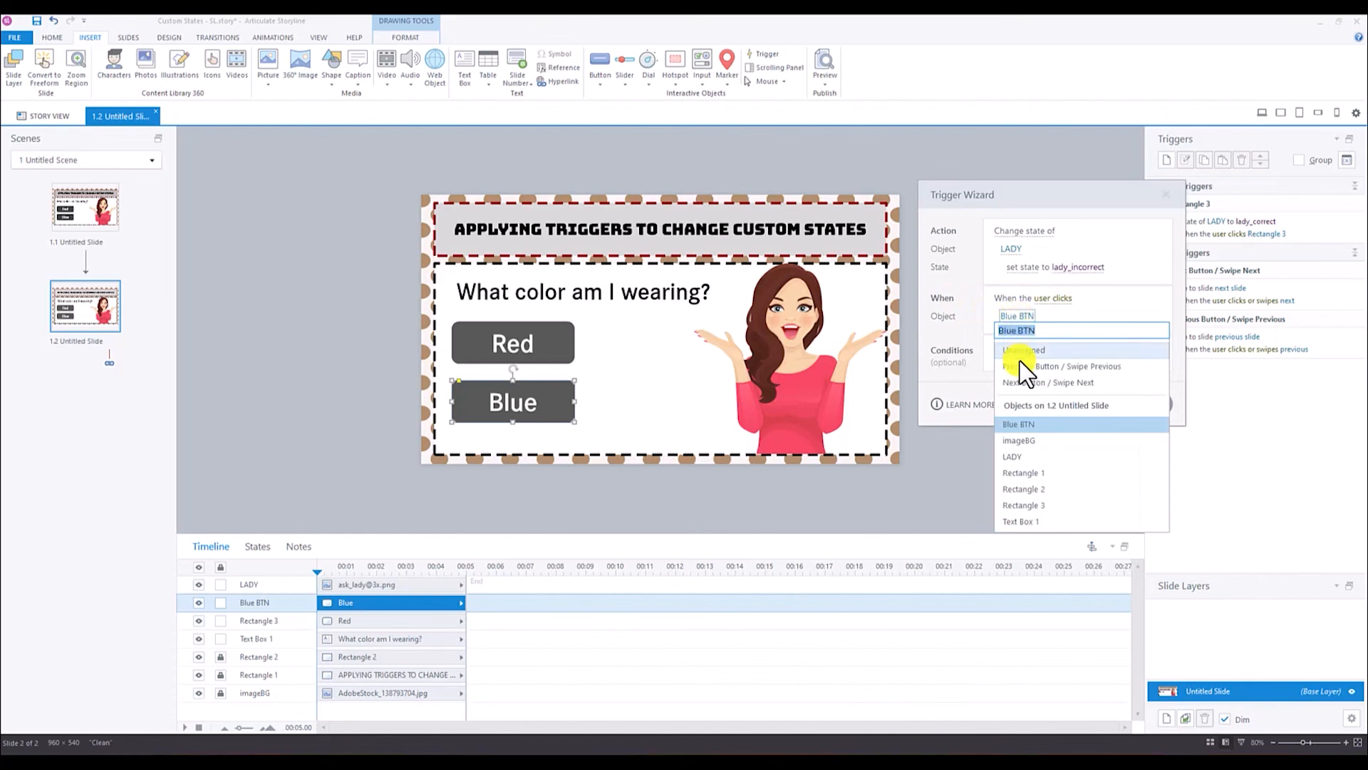
click(1017, 425)
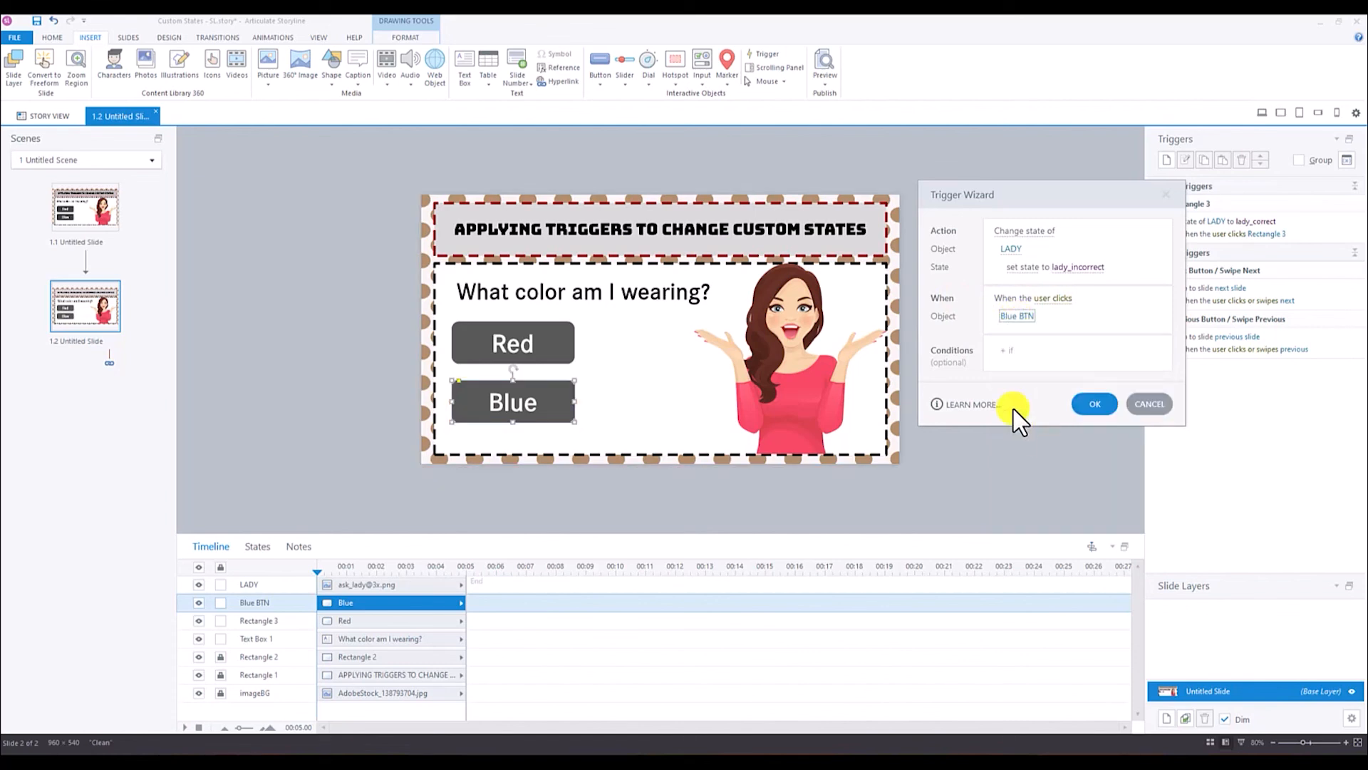
click(1092, 405)
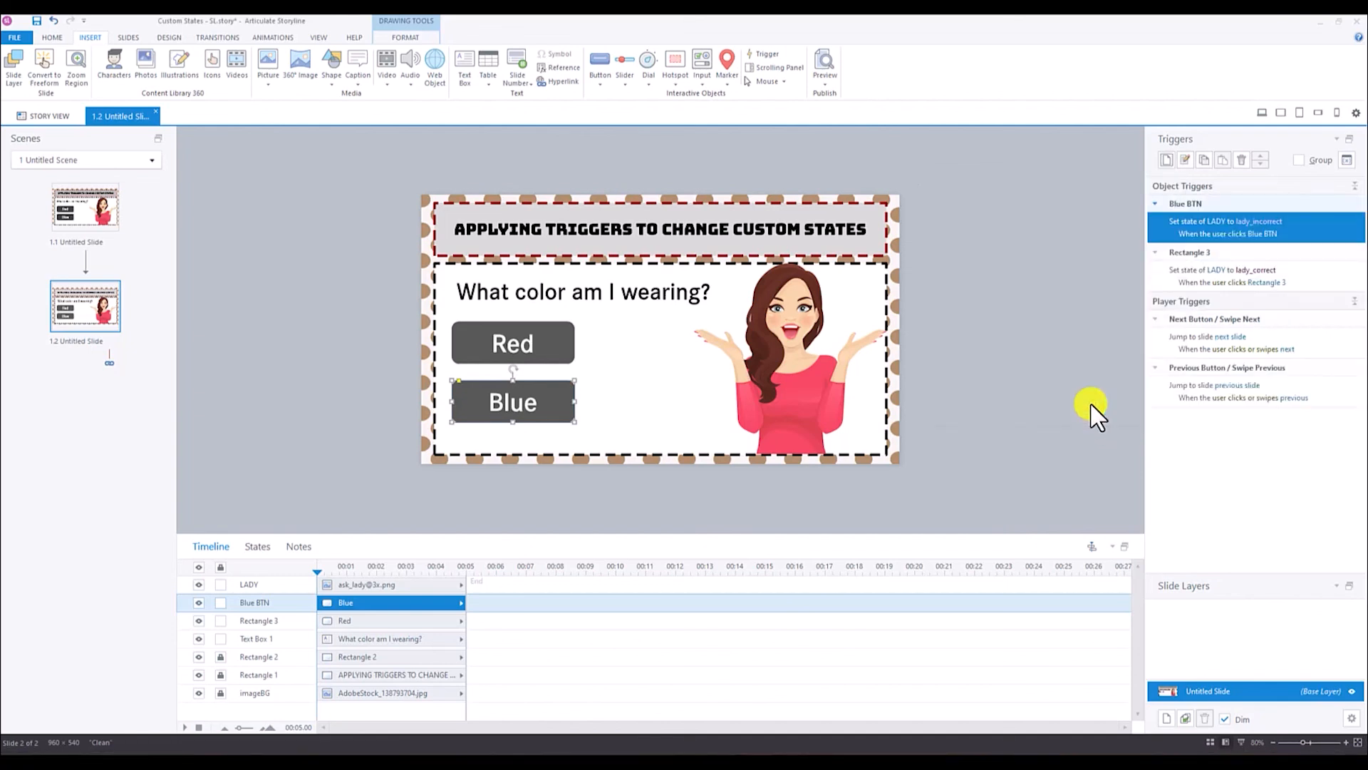
click(995, 339)
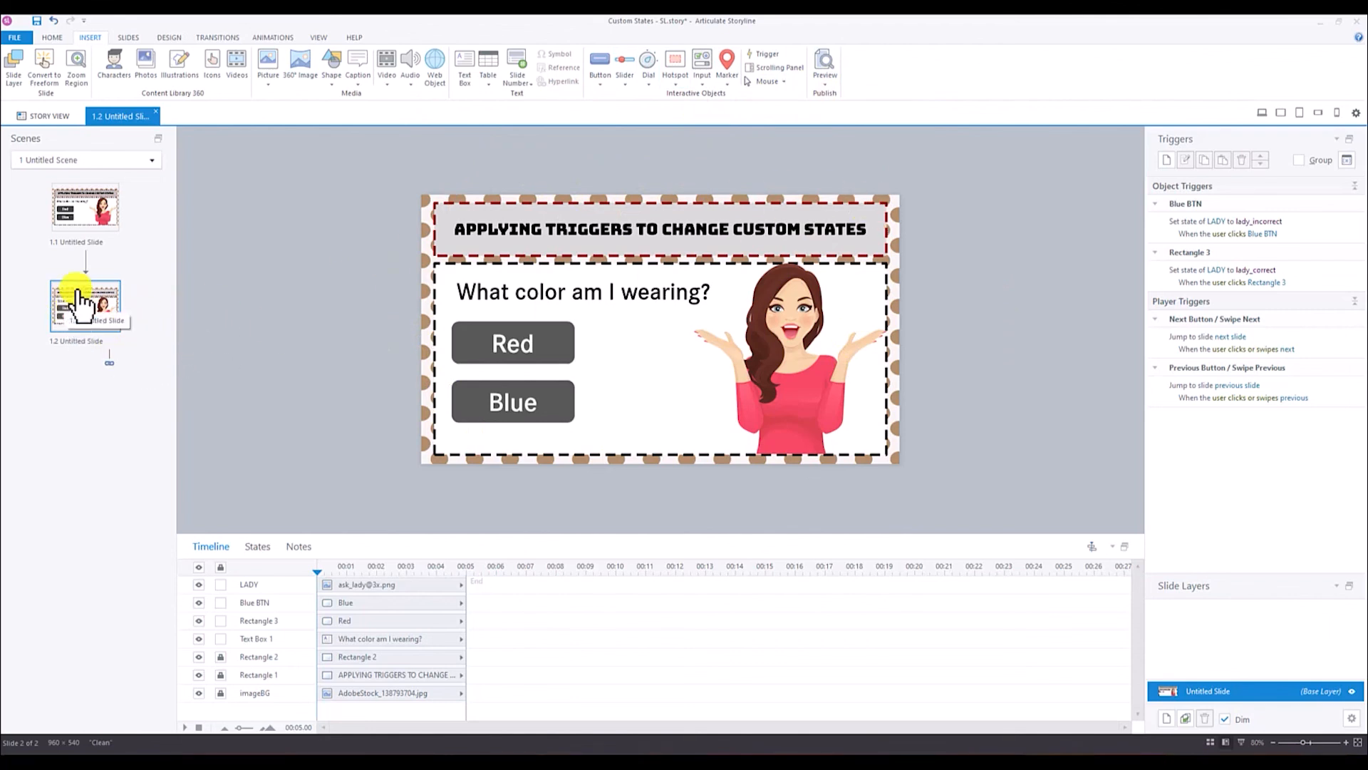
Step: Delete the original slide 1.1, titled "Applying Trigger to Change Custom States", from the scene and confirm the deletion
click(84, 212)
right_click(84, 212)
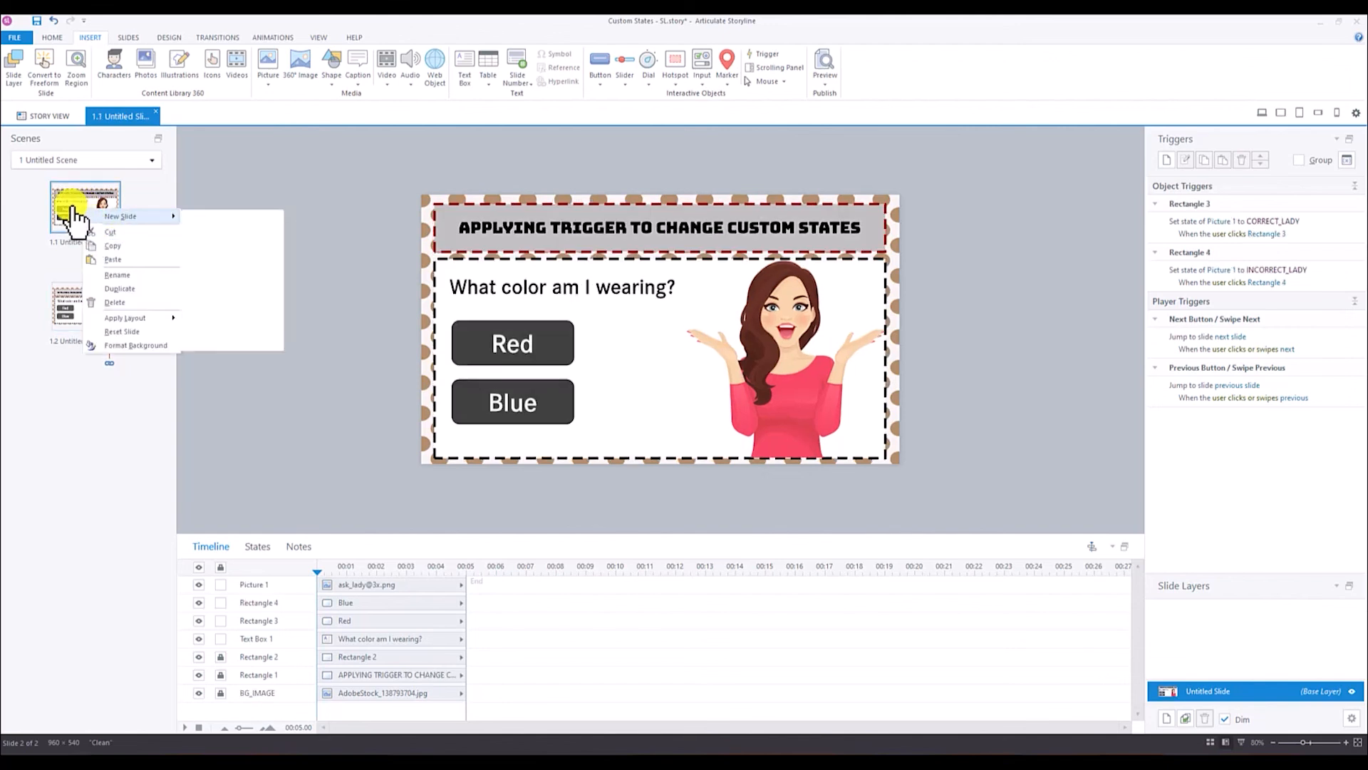
click(121, 302)
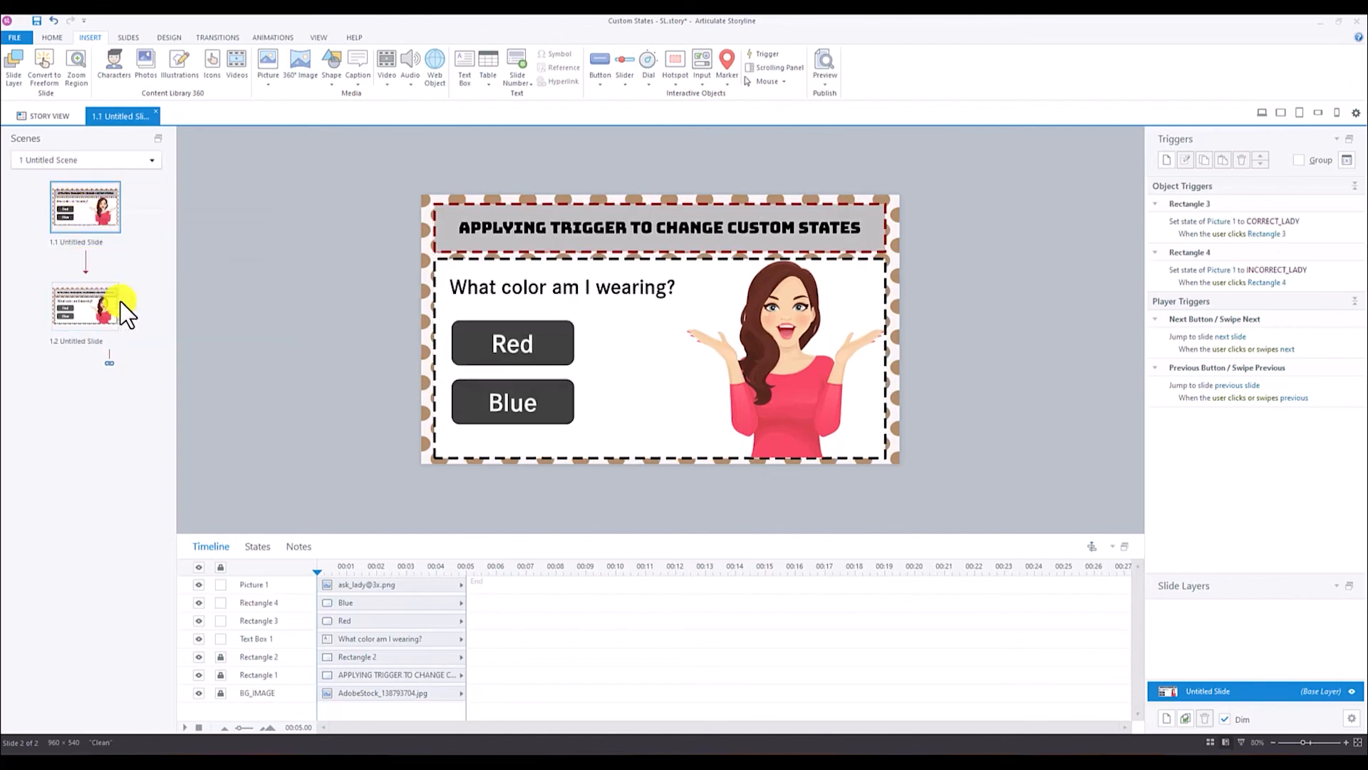
click(702, 428)
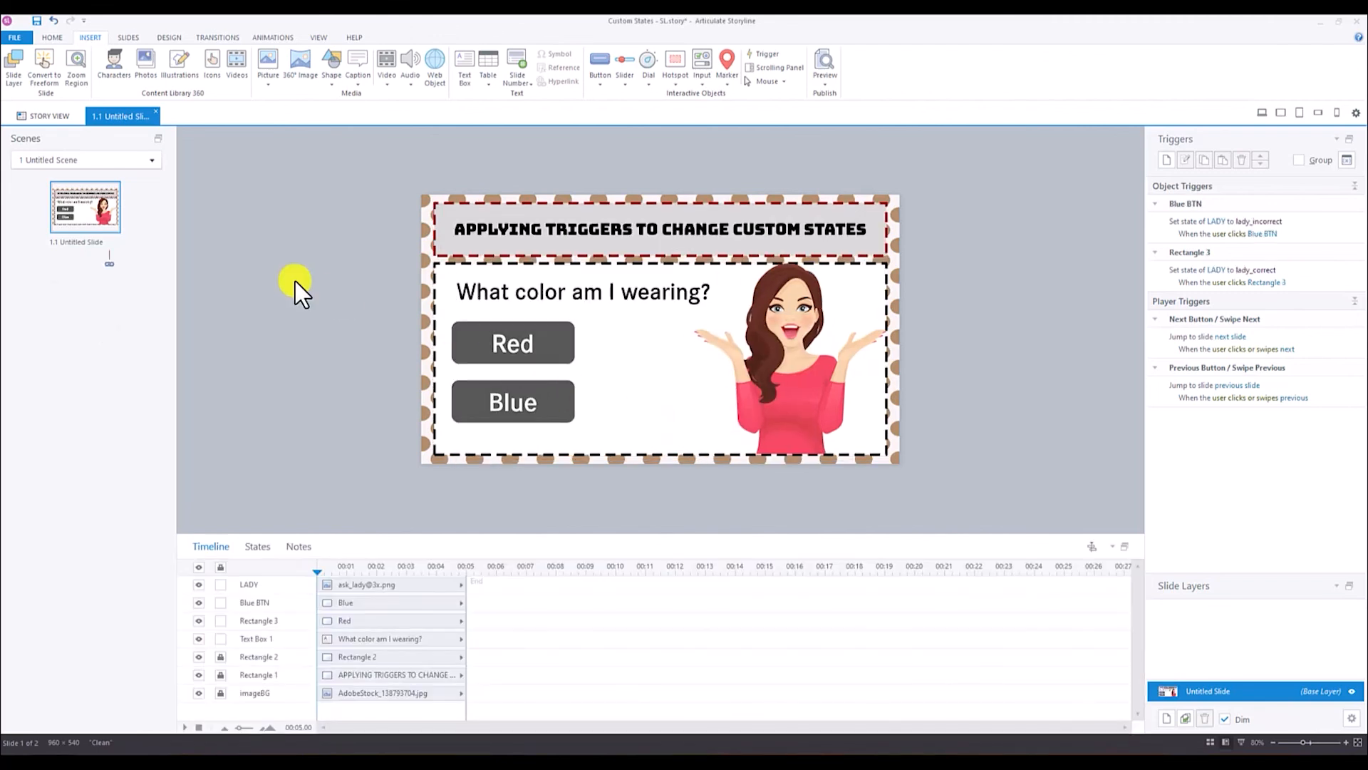
Step: Preview the question slide, test the Red answer followed by the Blue answer, and close the preview
click(614, 291)
click(1058, 320)
click(826, 56)
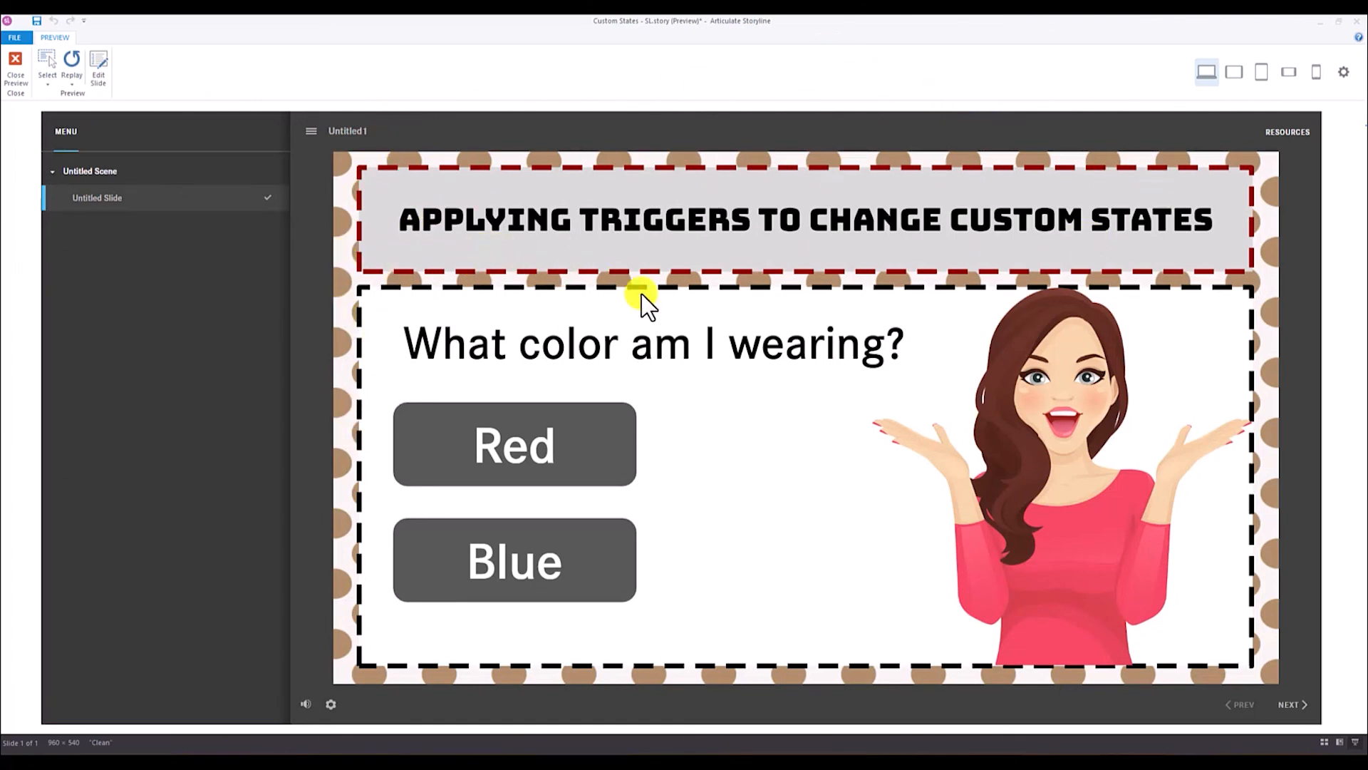
click(529, 453)
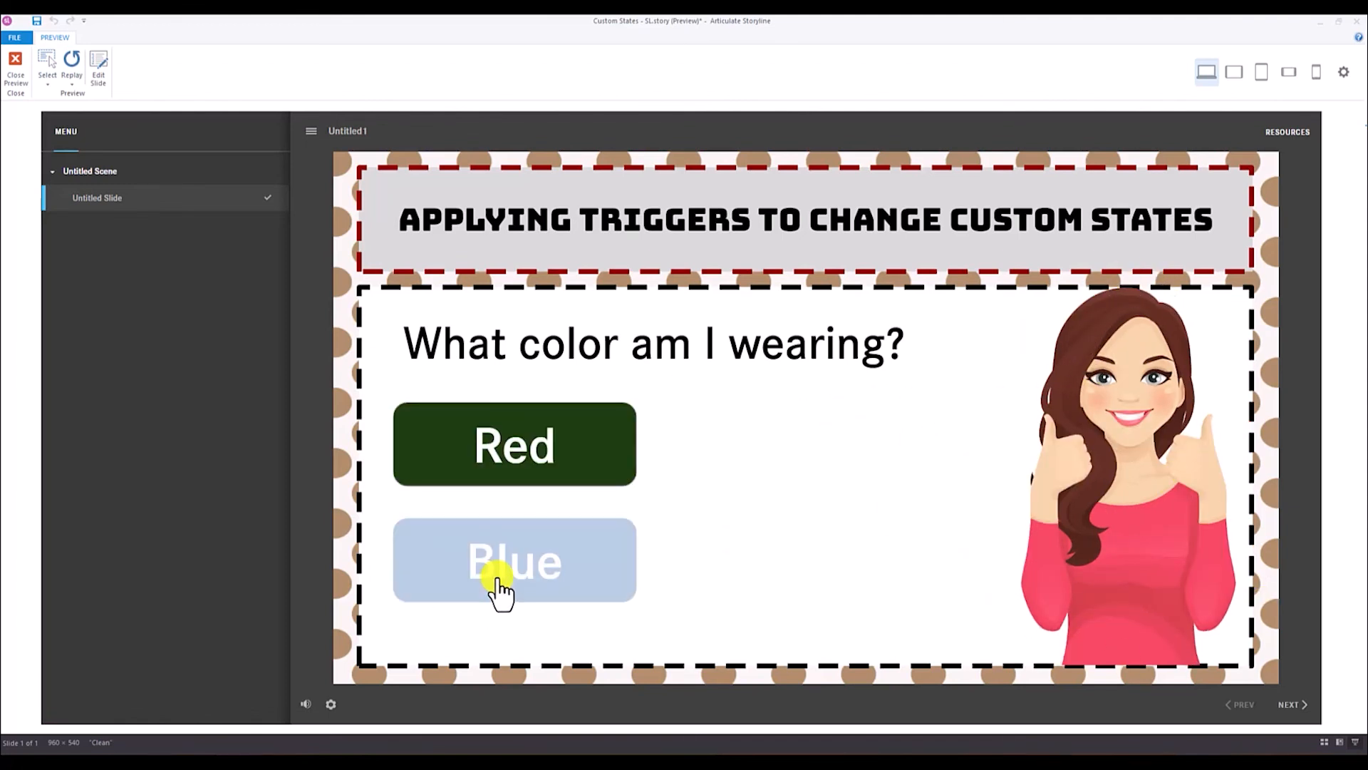
click(525, 579)
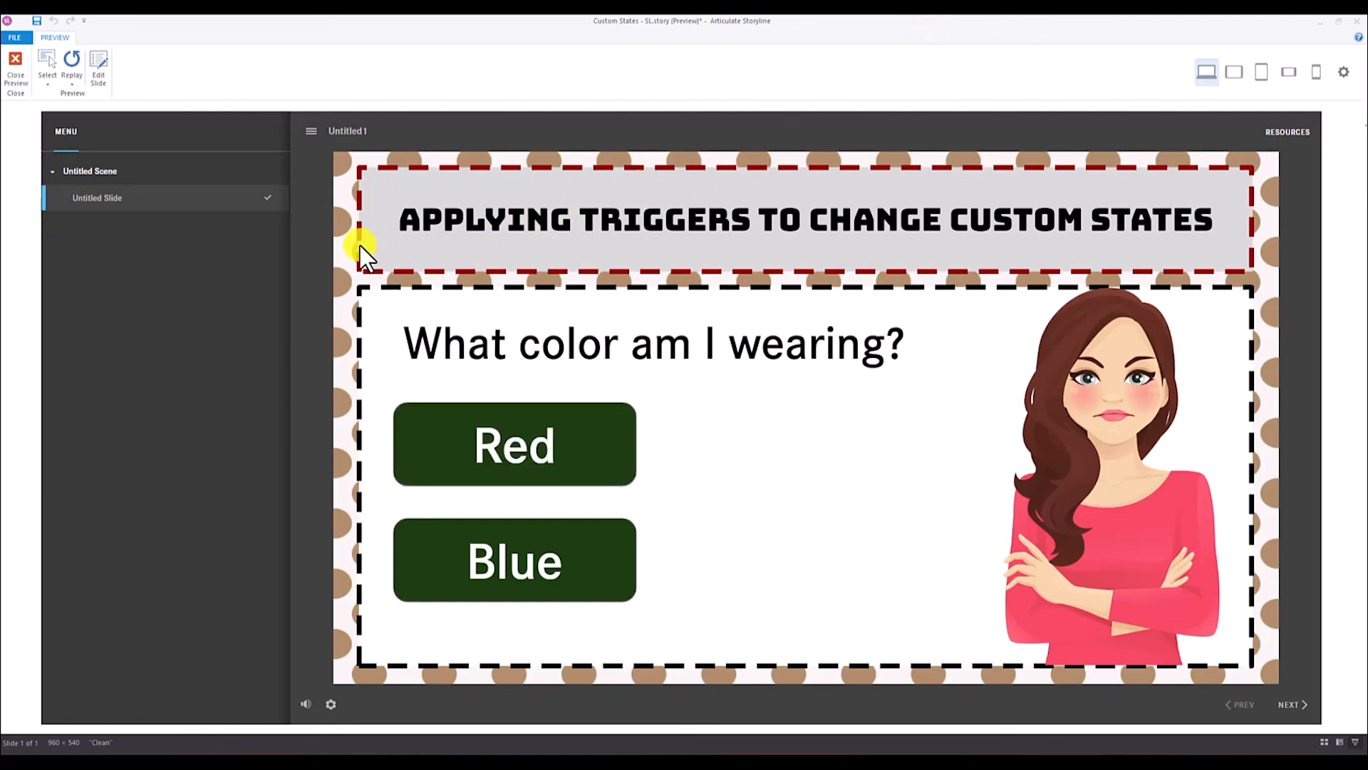
click(13, 57)
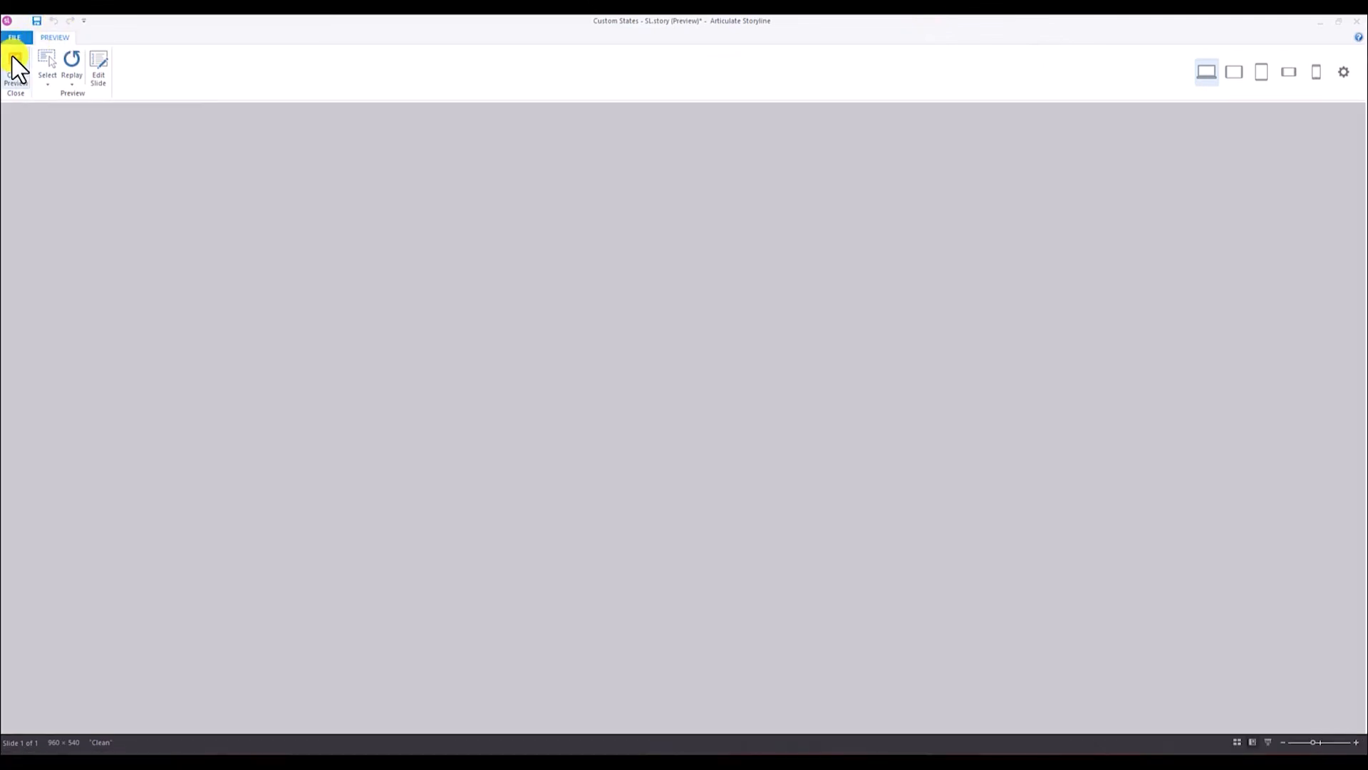